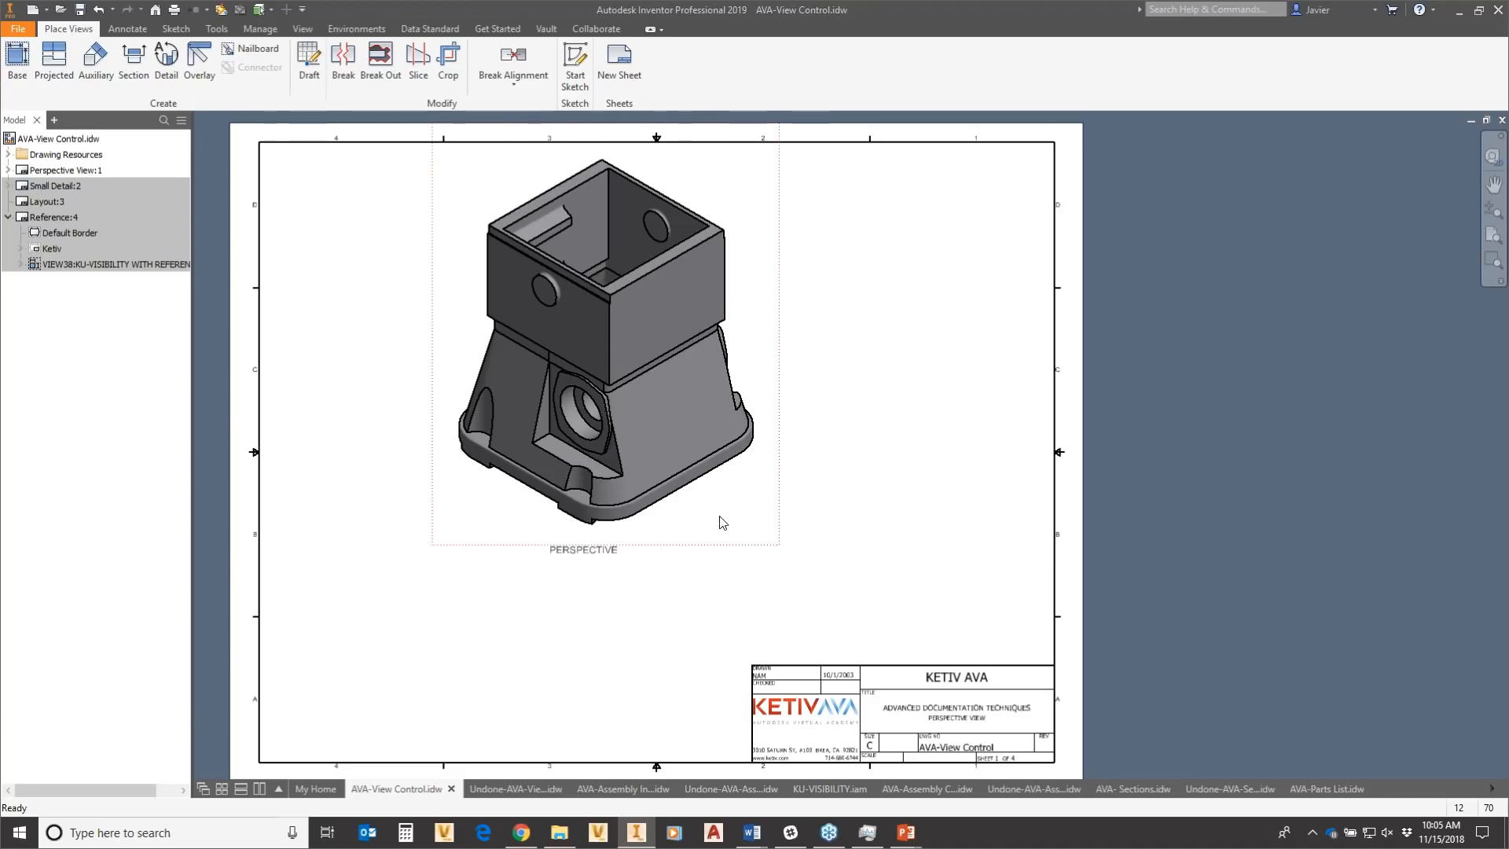
Edit the PERSPECTIVE drawing view, keep its home orientation, and switch its projection from orthographic to Perspective.
right_click_drag(718, 522, 674, 522)
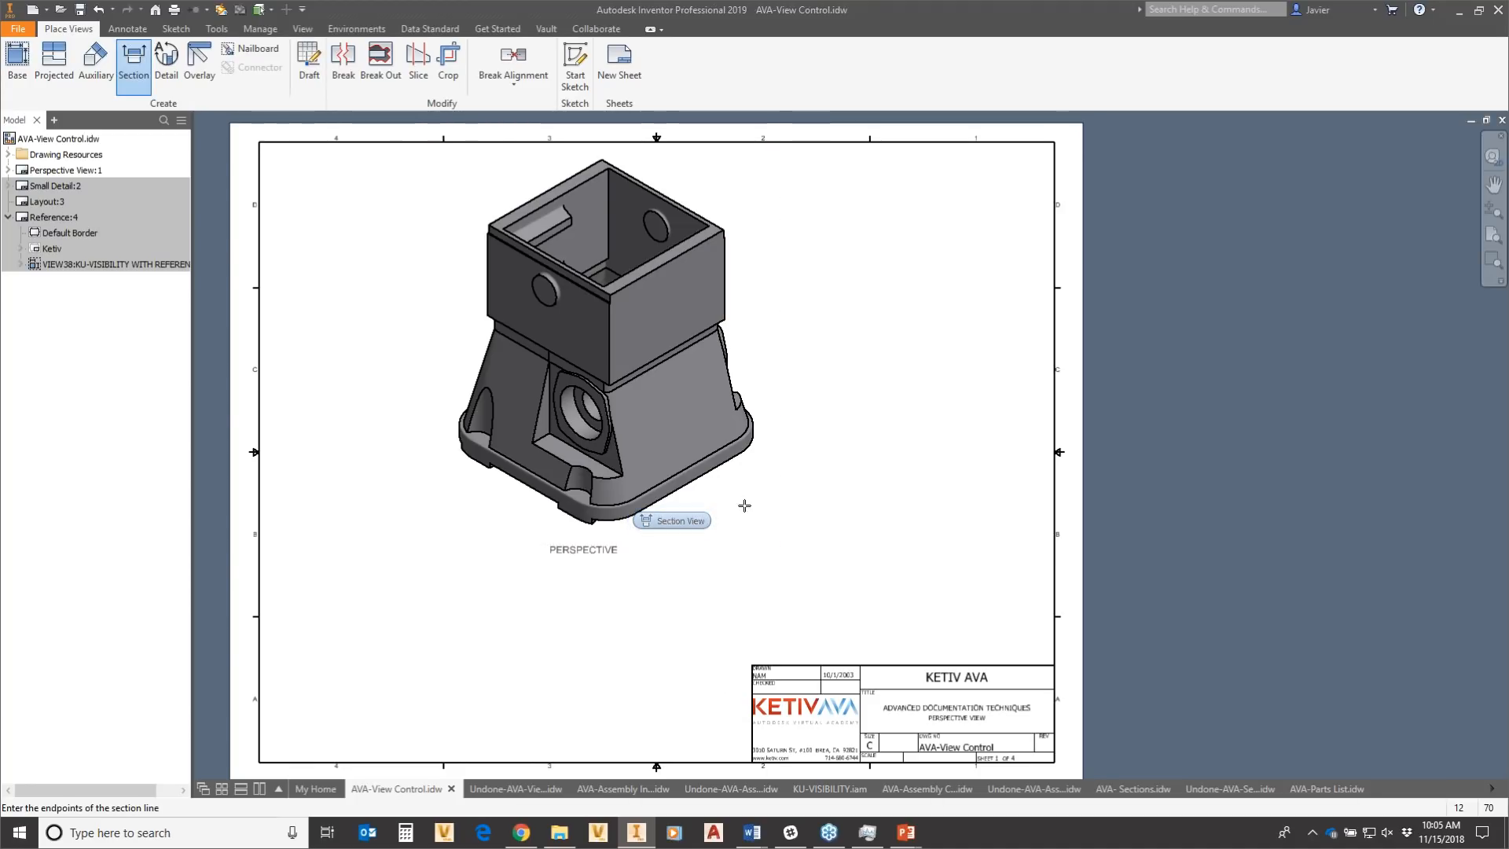
key("Escape")
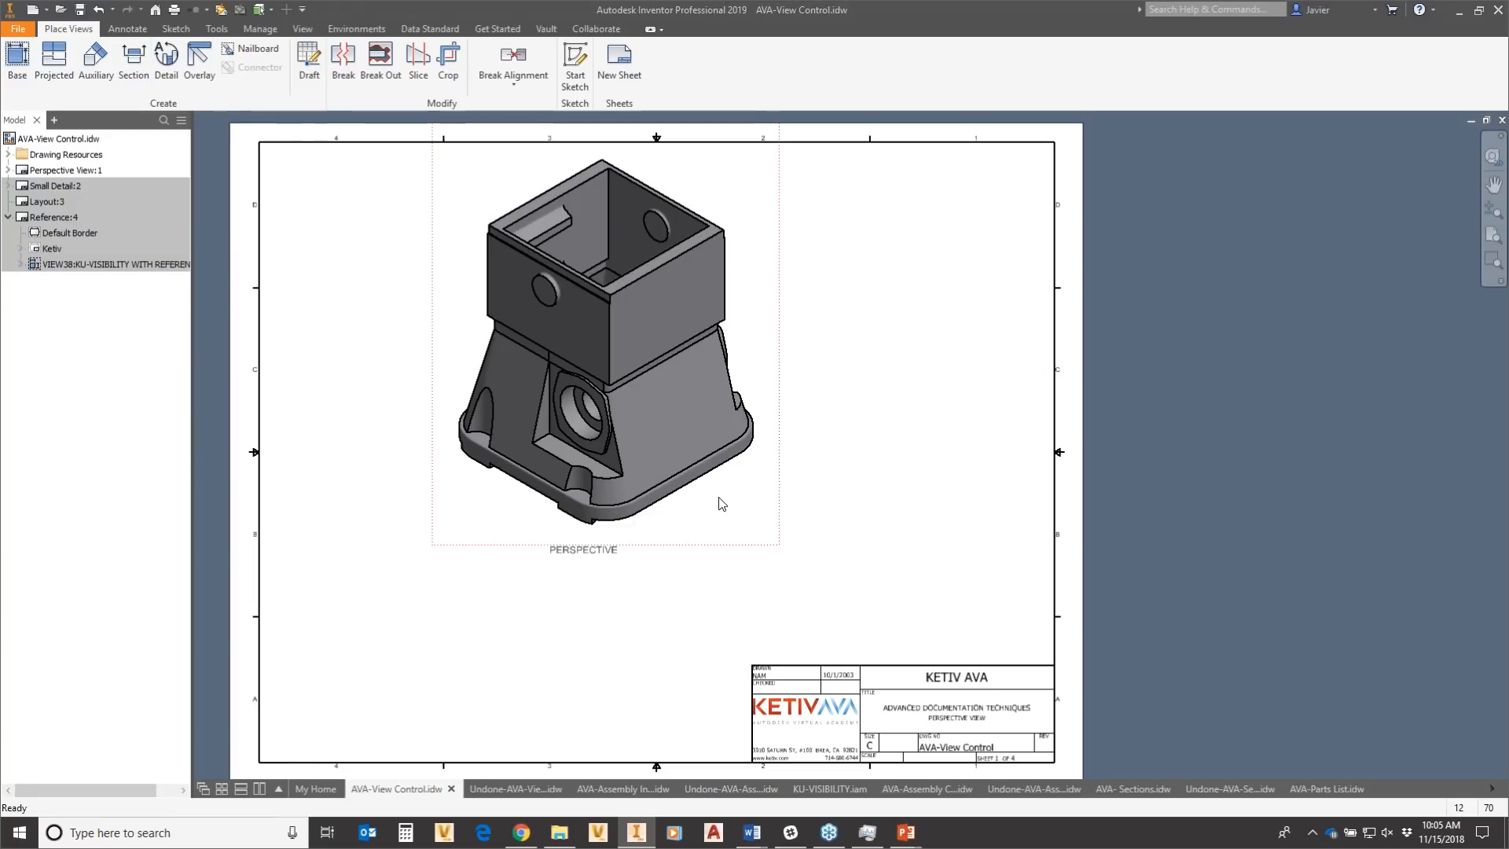
right_click(718, 515)
left_click(709, 540)
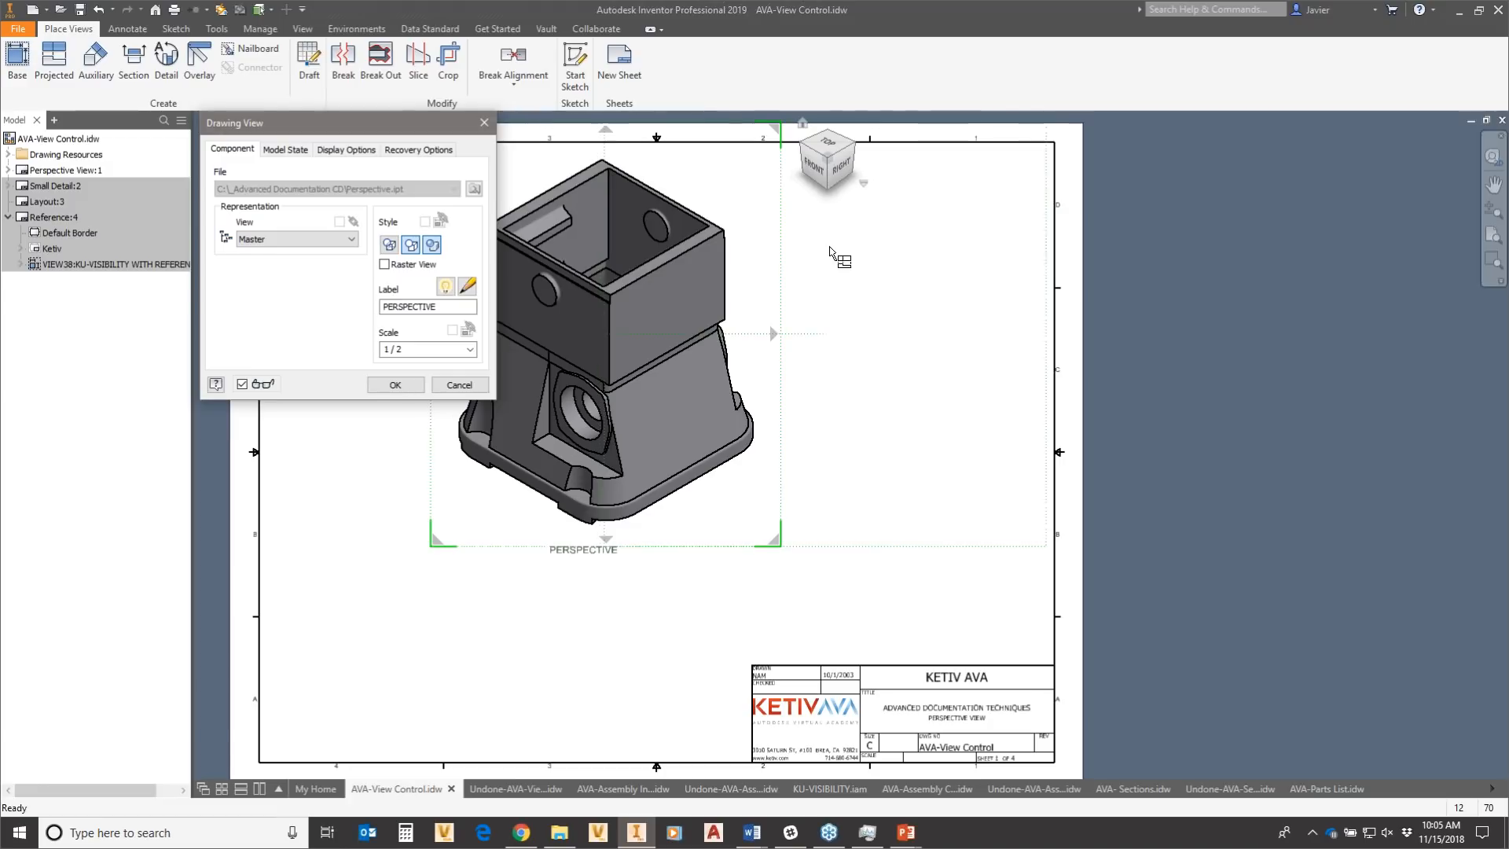
left_click(819, 175)
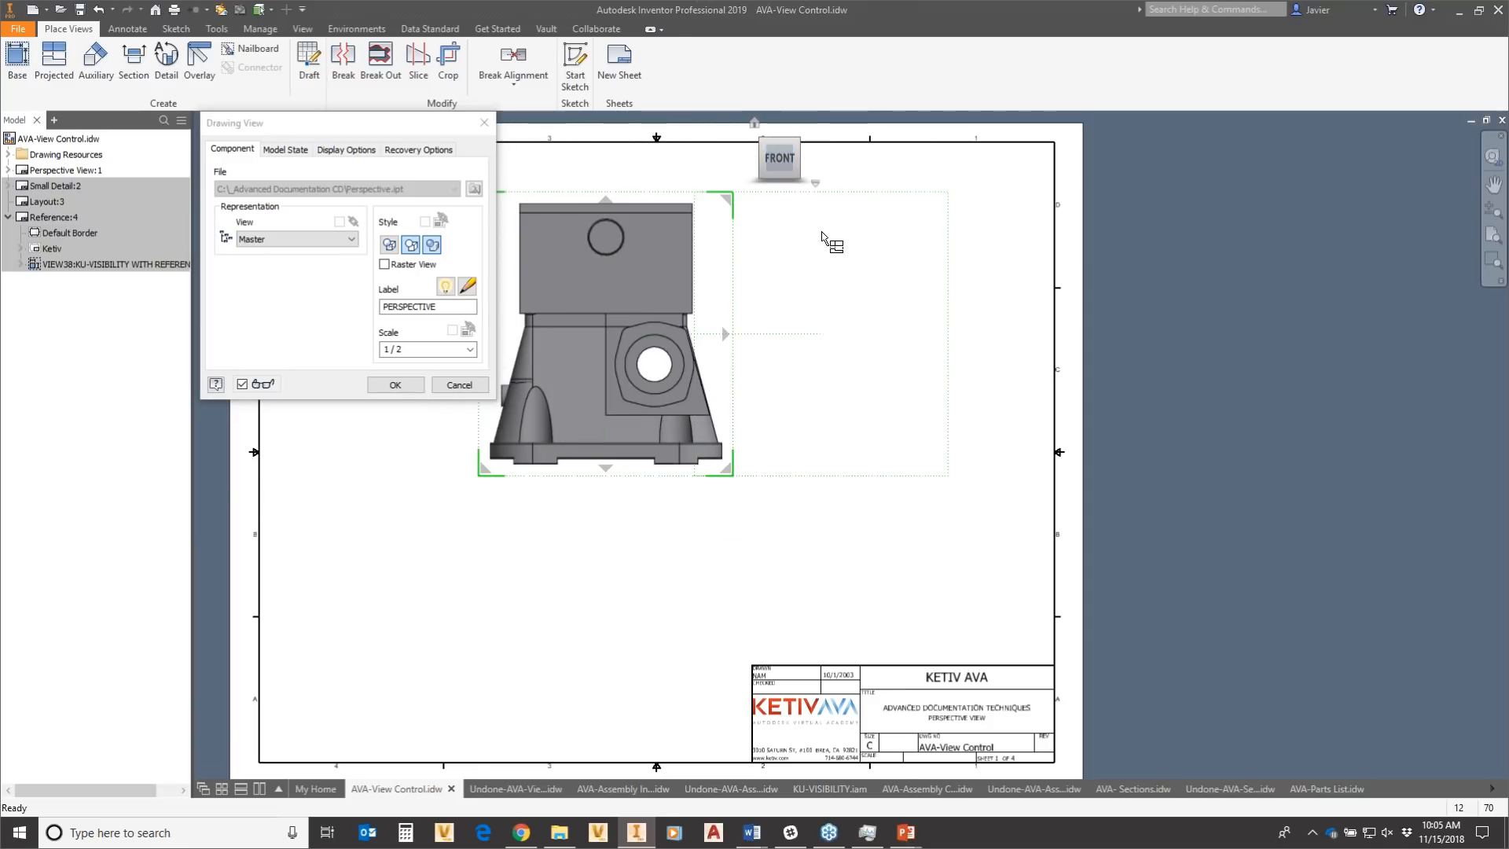
left_click(808, 158)
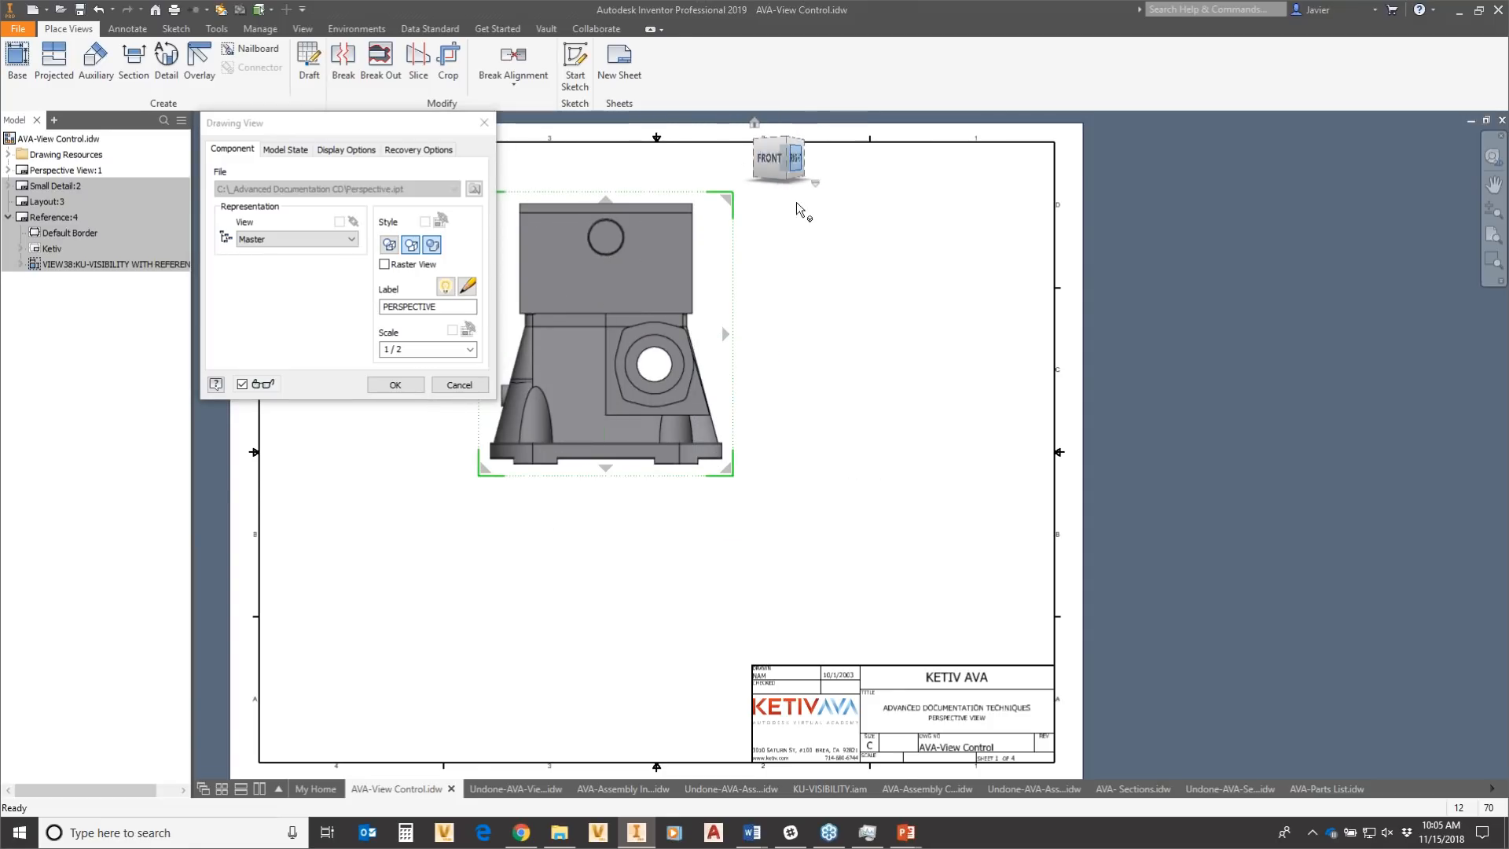
left_click(754, 124)
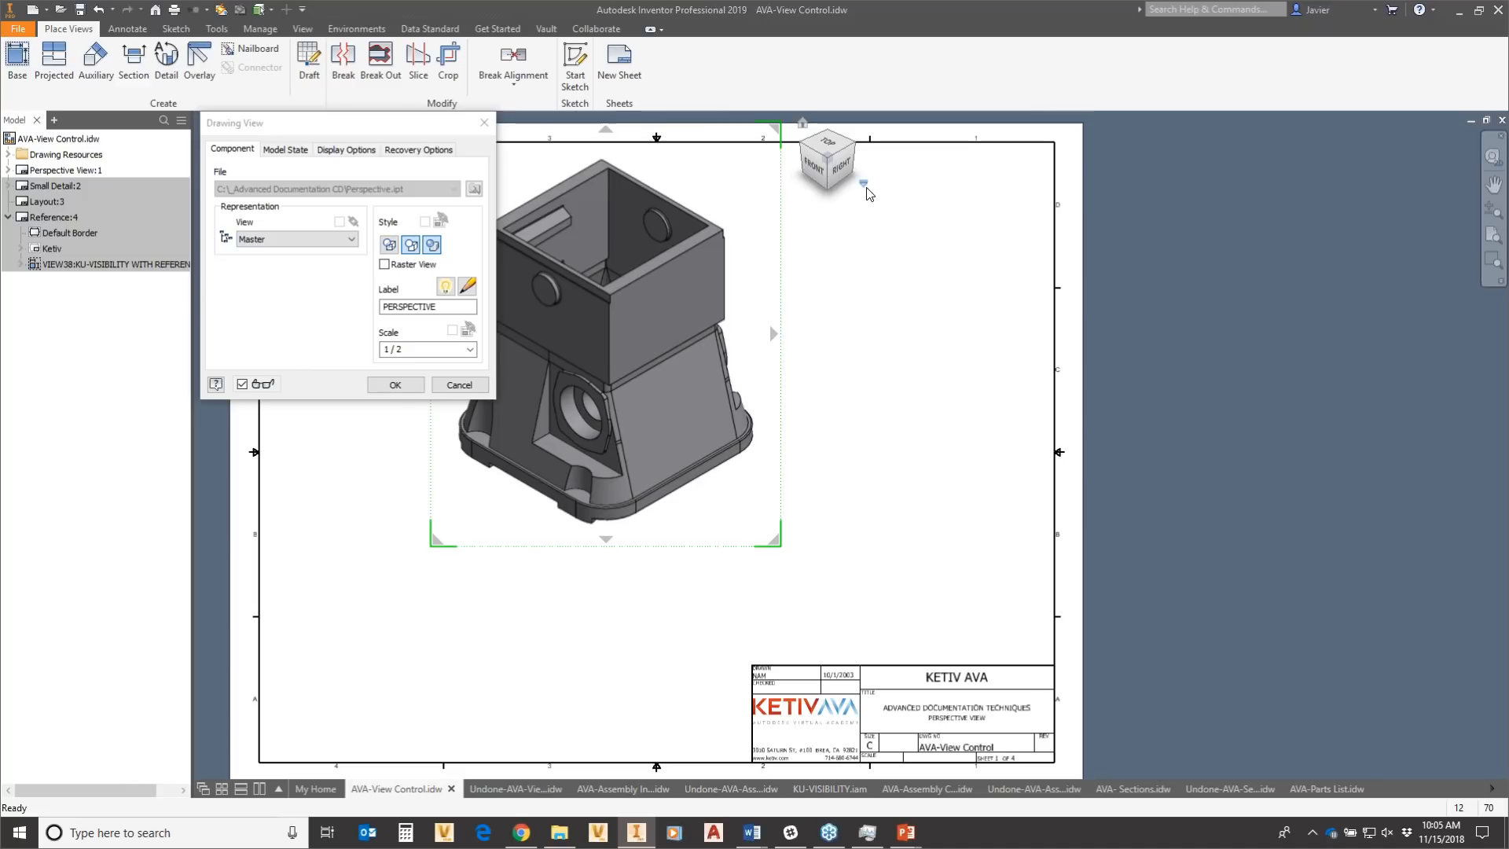
left_click(863, 187)
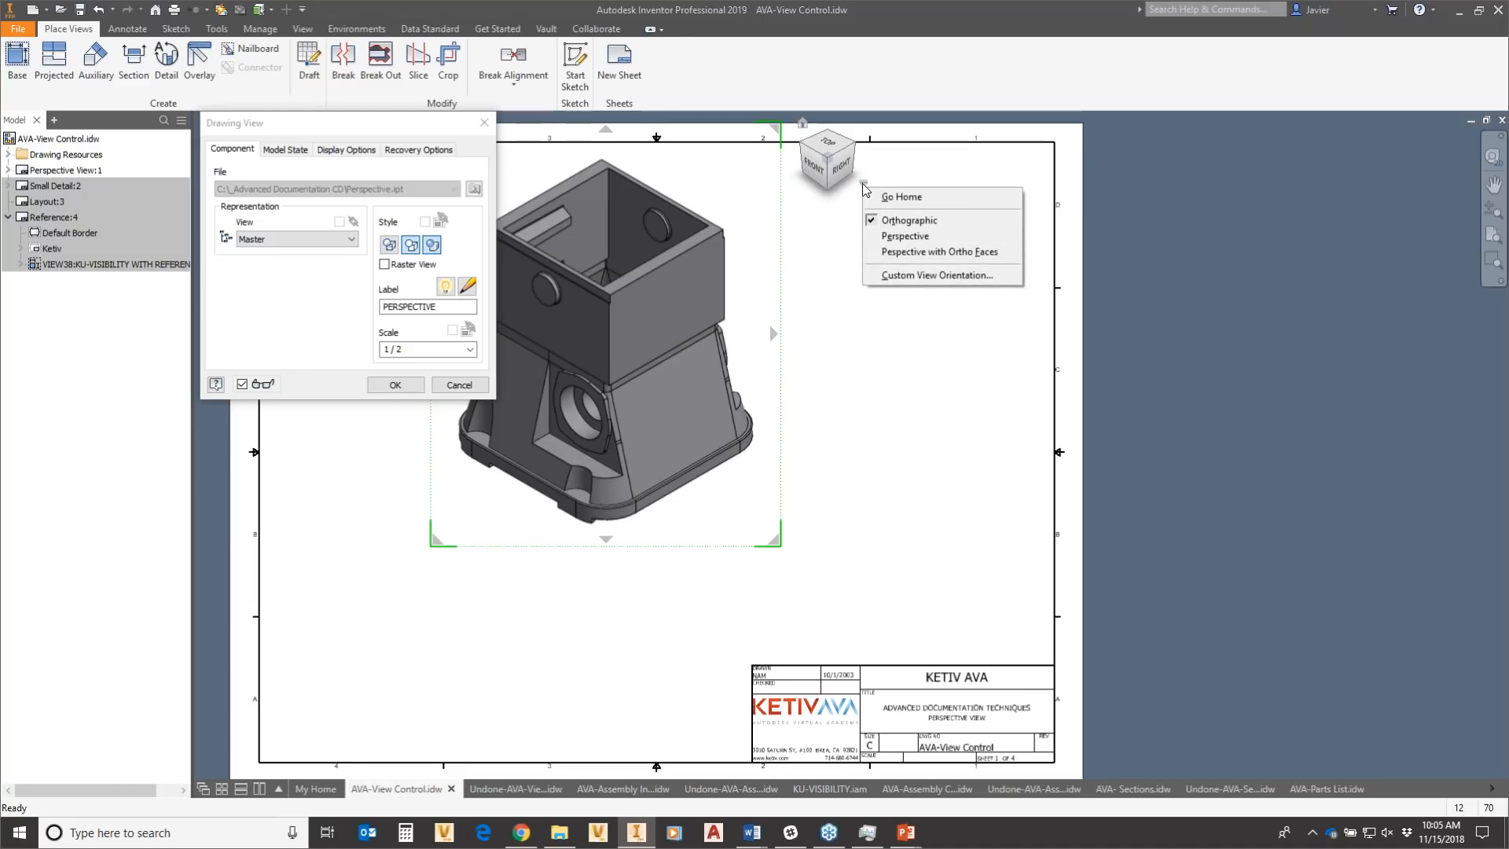
left_click(891, 237)
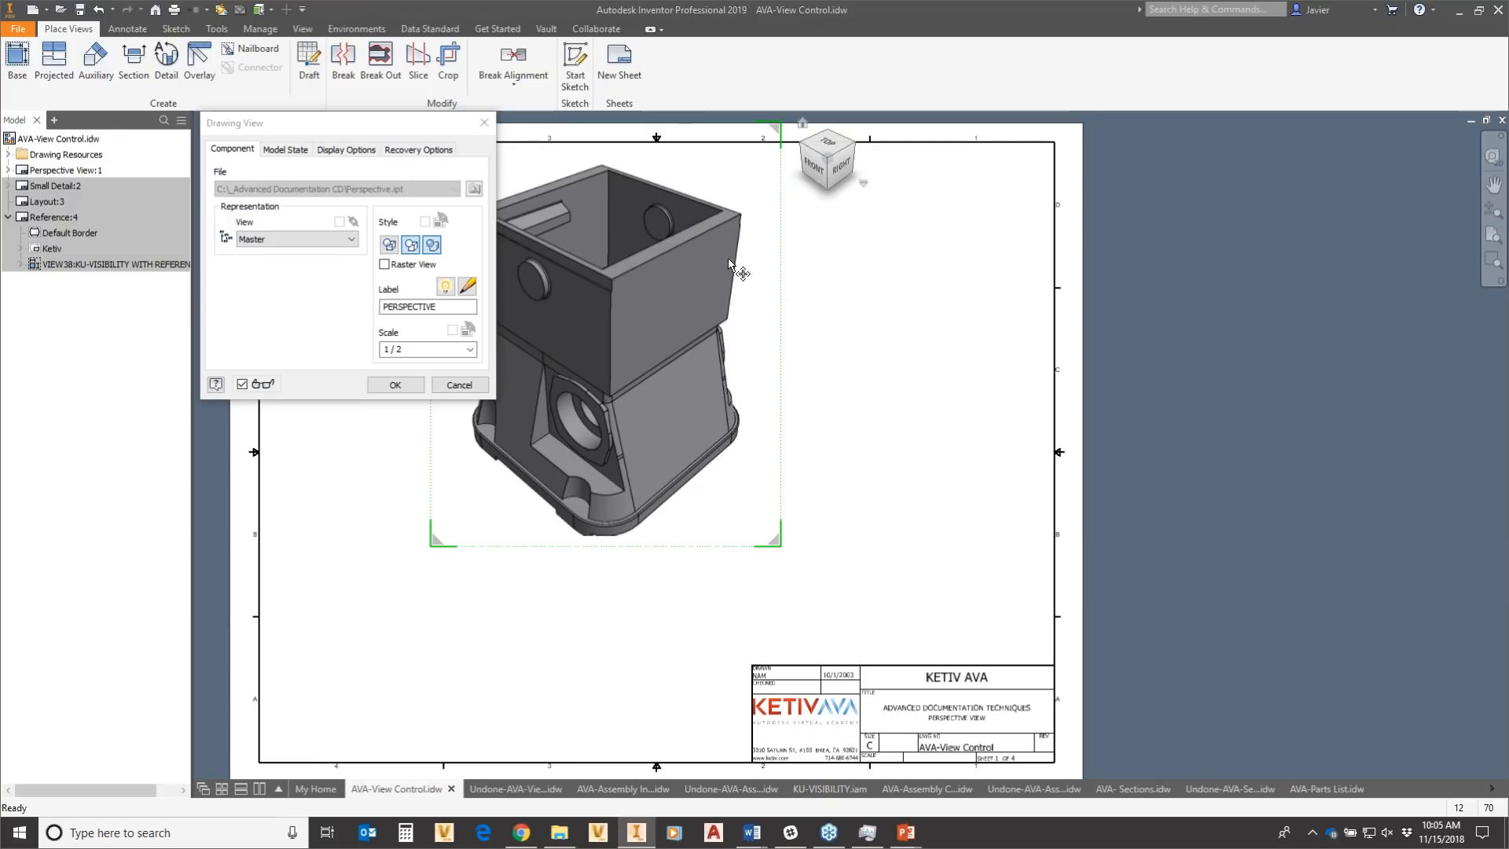
left_click(399, 388)
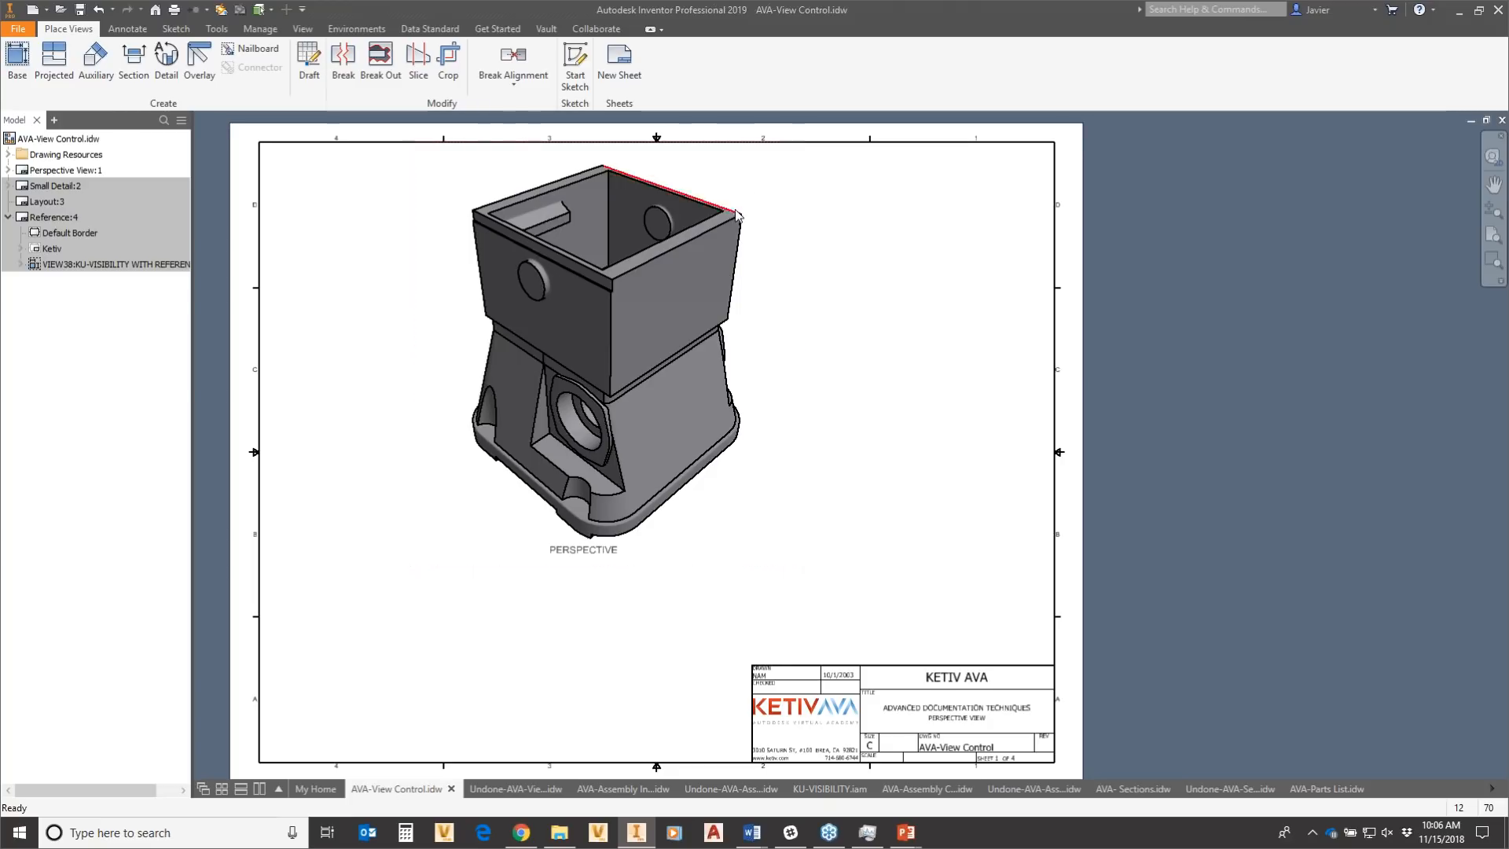
Activate the Small Detail sheet and resize detail E's fence circle on the base view, first smaller, finishing slightly larger than the original.
double_click(80, 189)
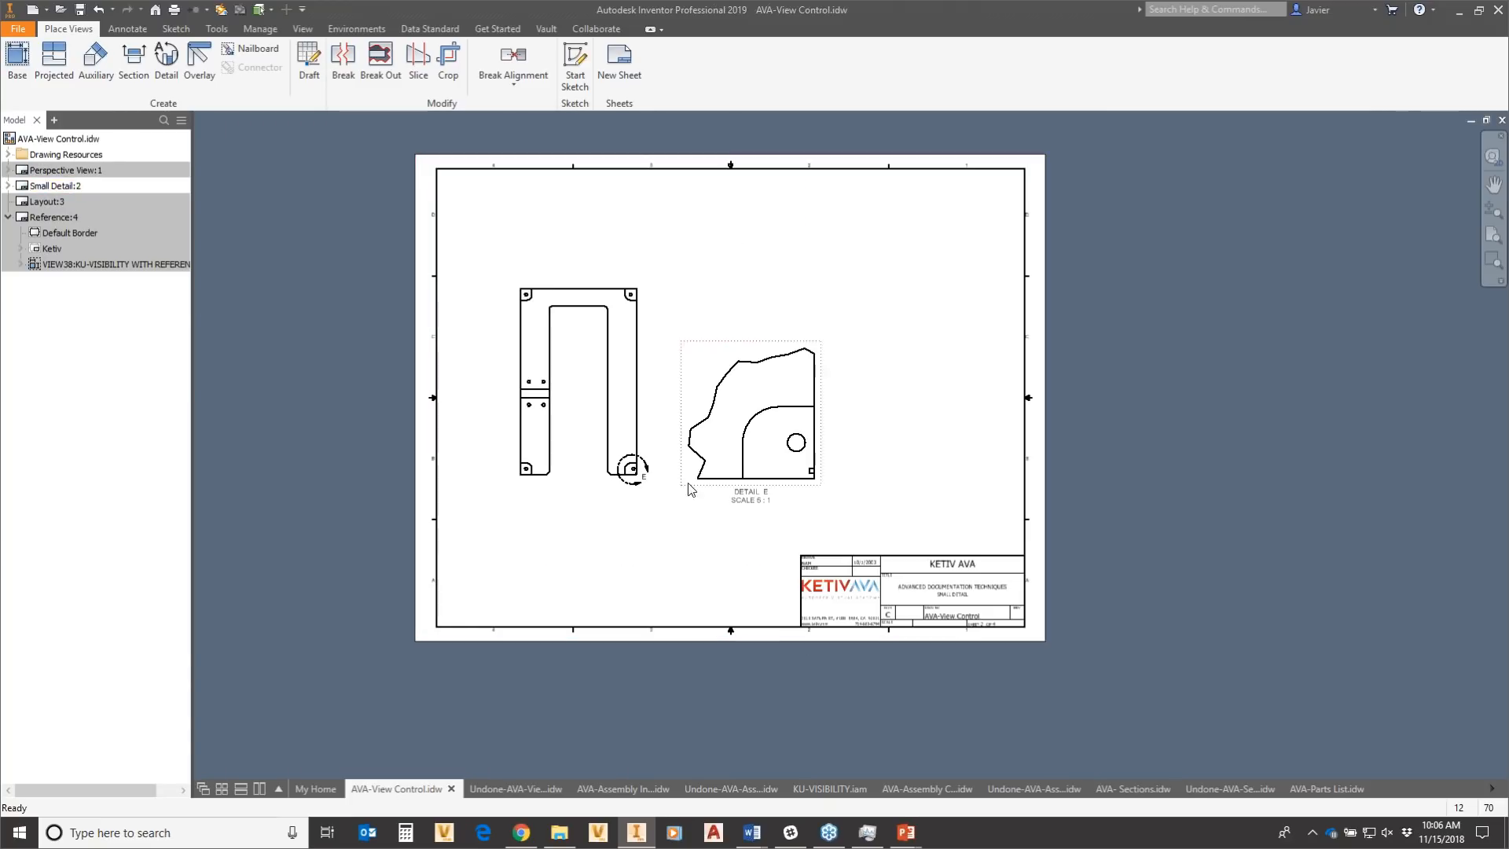
scroll(674, 495, "down", 2)
scroll(674, 497, "up", 5)
scroll(674, 497, "up", 3)
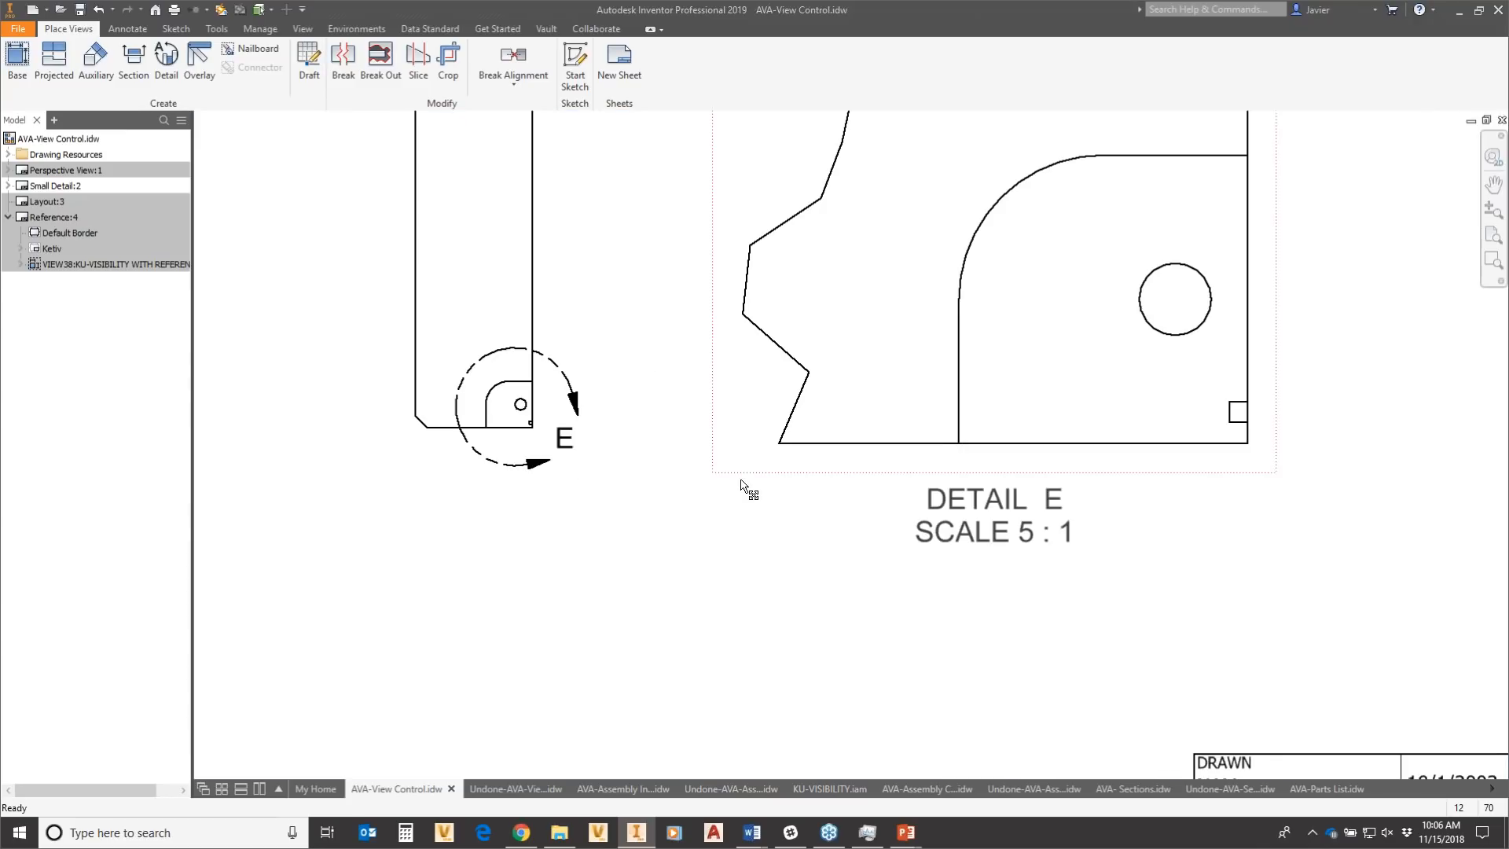
middle_click_drag(743, 474, 740, 478)
middle_click_drag(635, 434, 625, 495)
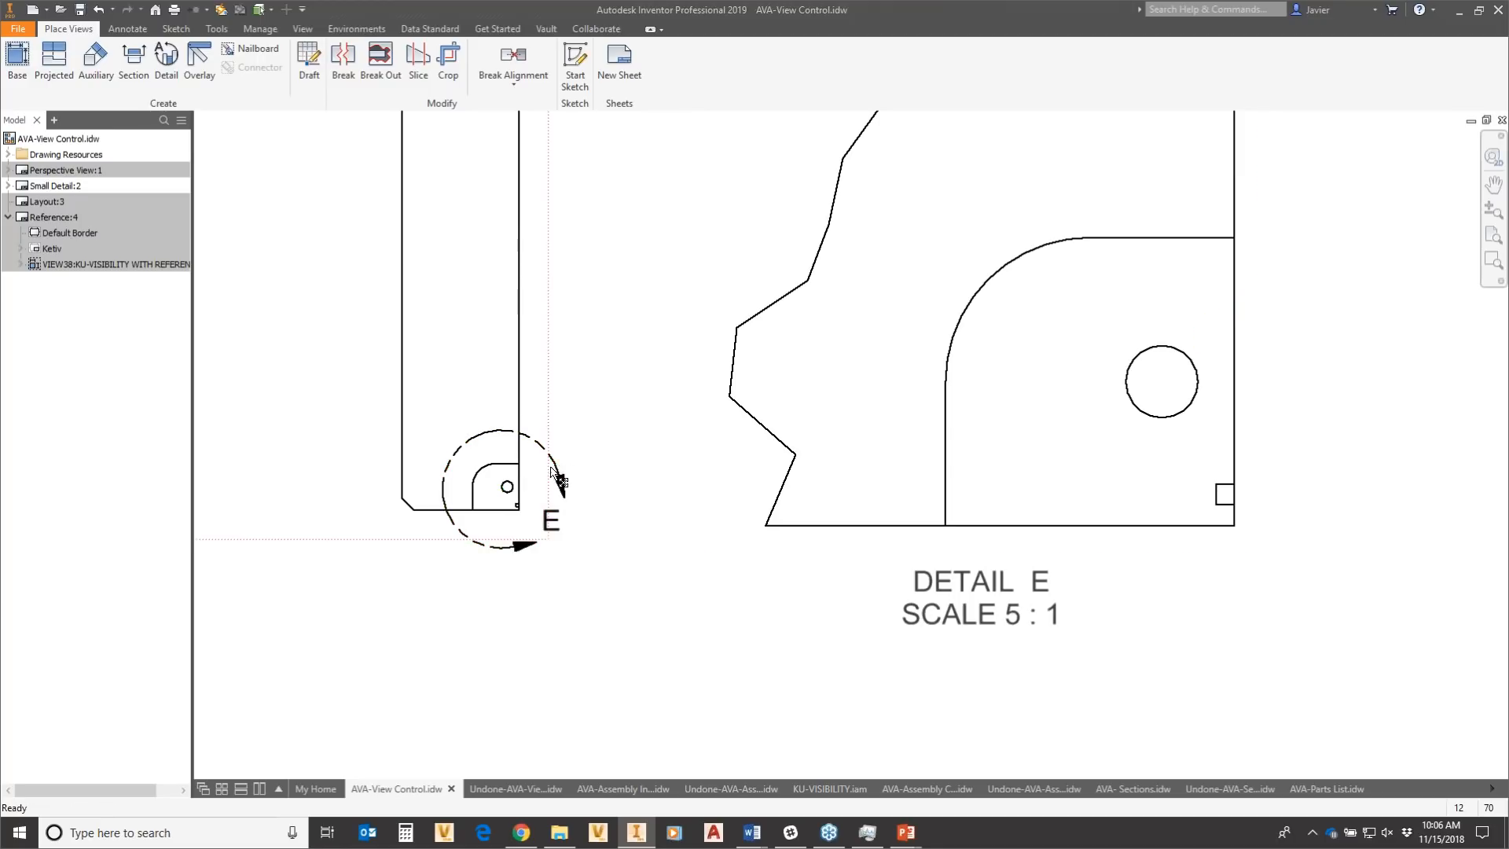
left_click_drag(534, 439, 516, 474)
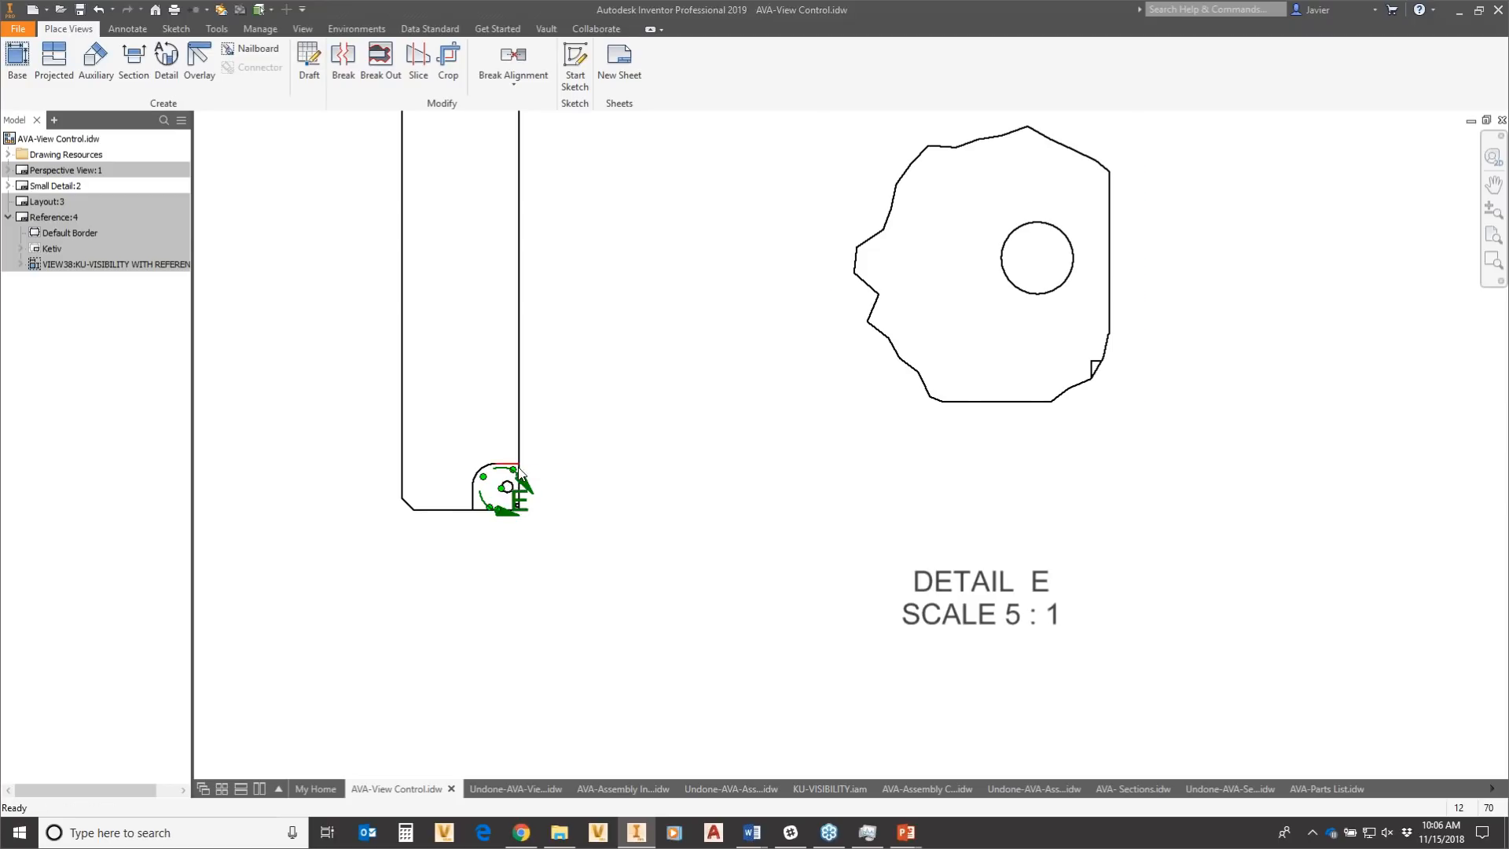
left_click_drag(515, 474, 555, 441)
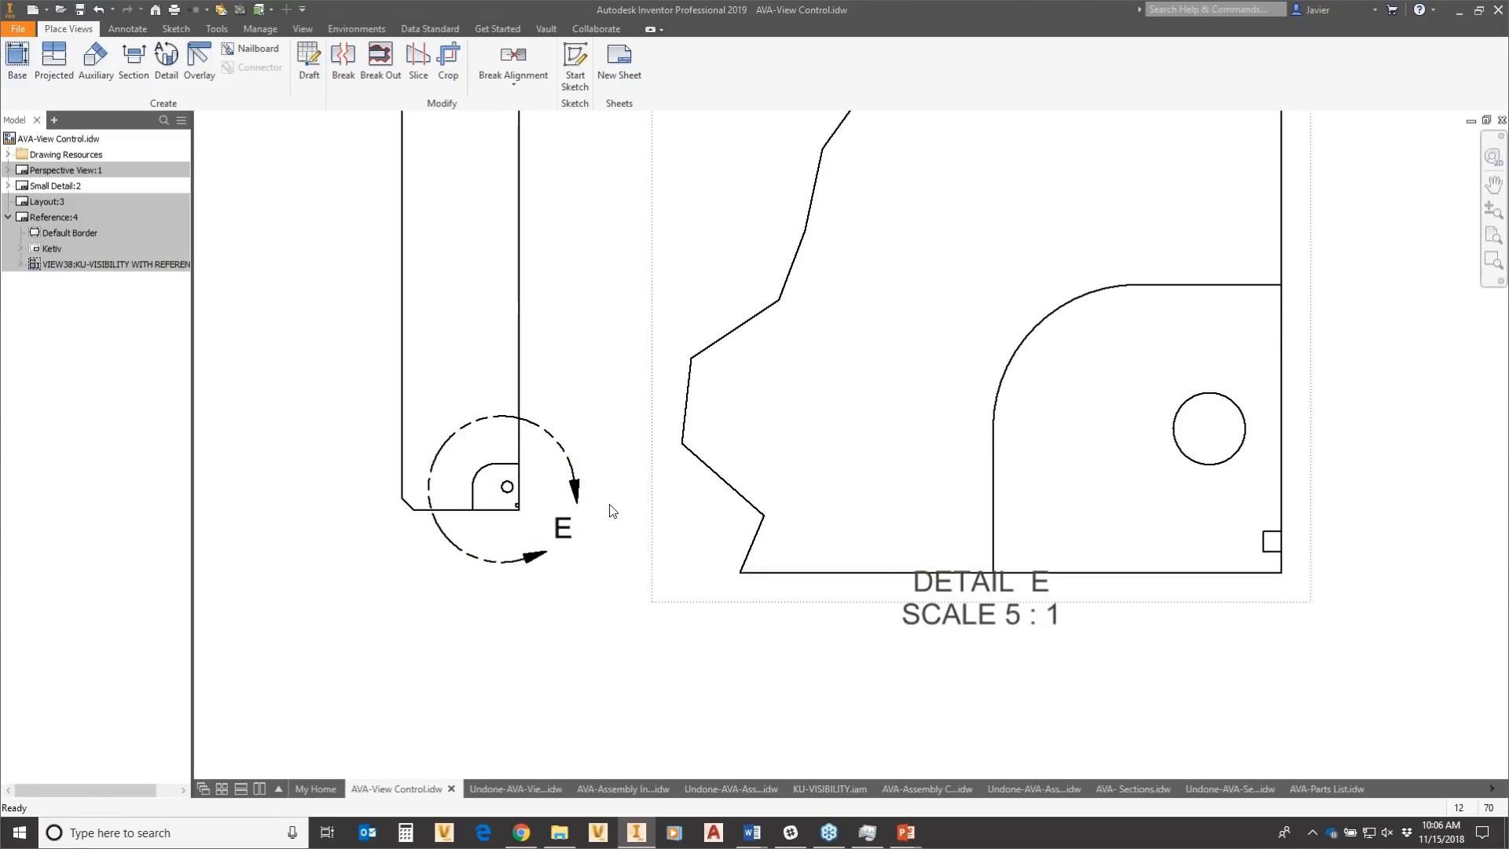
Lower the detail E label slightly and move the 5:1 detail view off the sheet, beyond its right border.
scroll(707, 573, "up", 2)
scroll(708, 573, "down", 6)
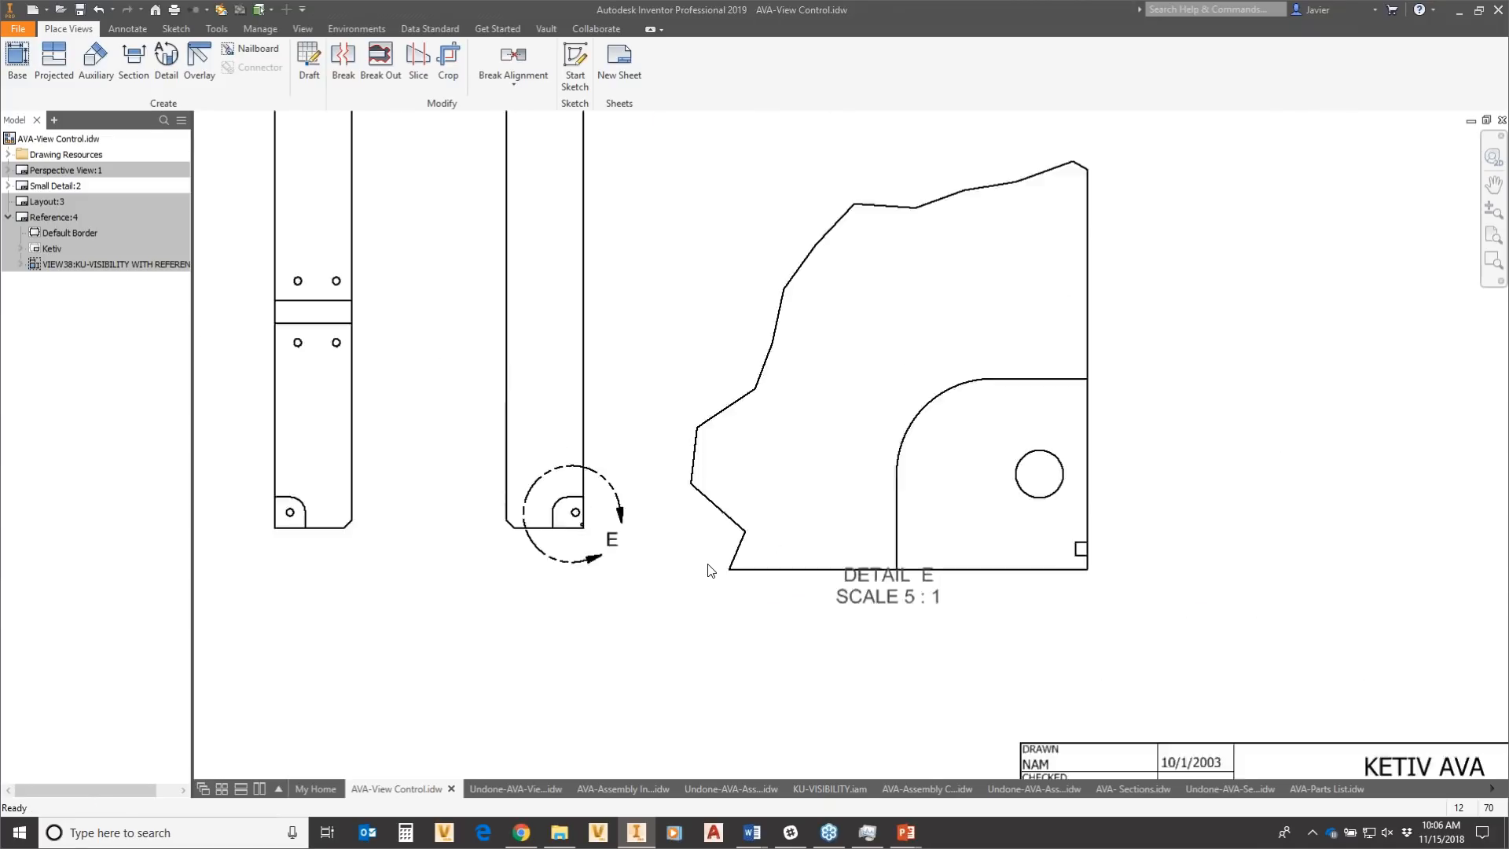
left_click_drag(810, 580, 811, 599)
left_click_drag(946, 407, 1431, 404)
middle_click_drag(992, 605, 563, 578)
left_click_drag(1082, 362, 1139, 356)
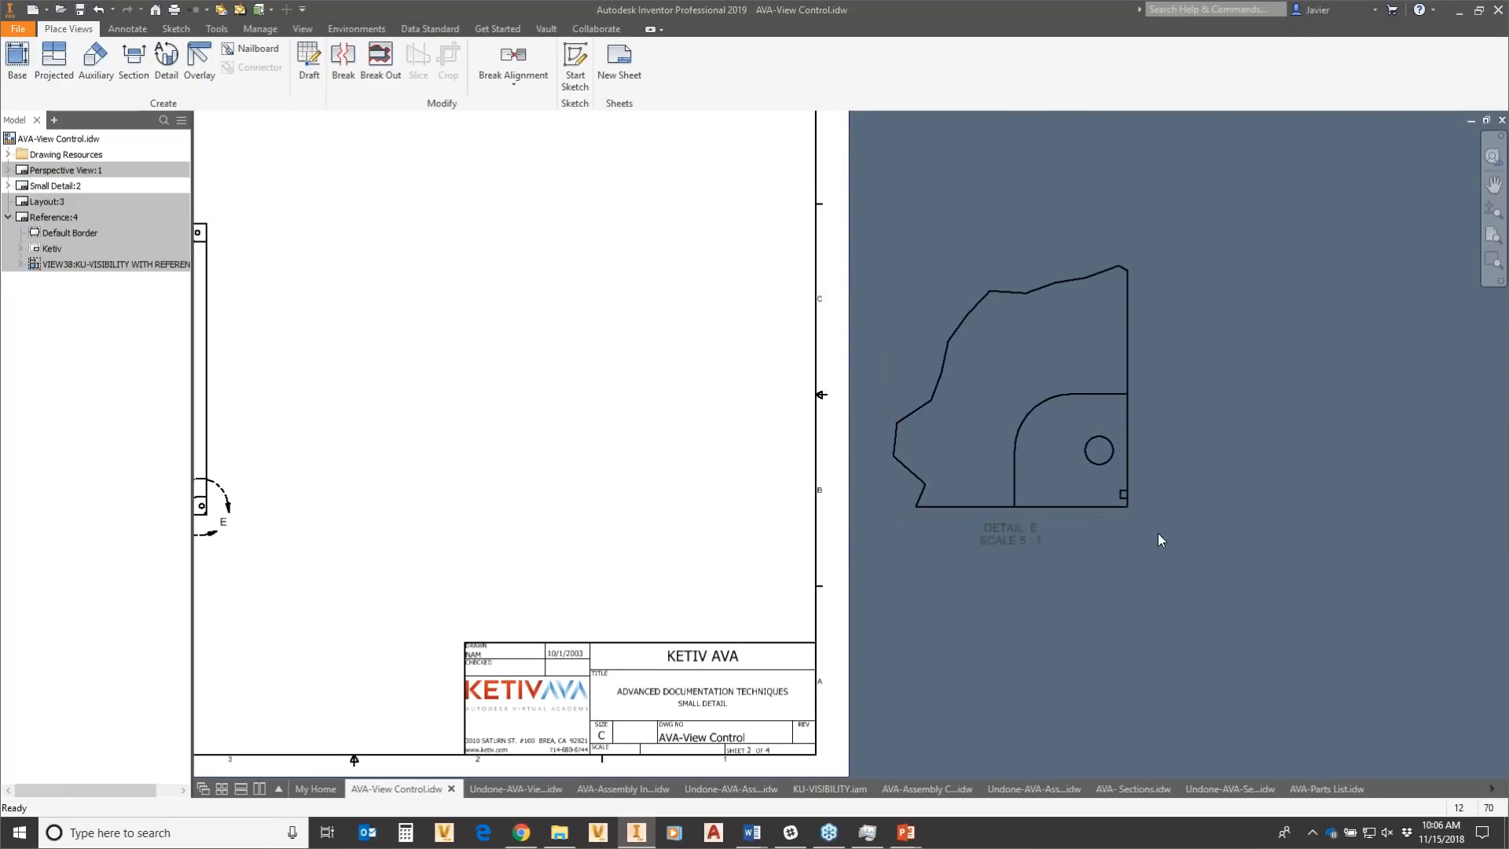
Create a 10:1 detail view with identifier E from the off-sheet 5:1 detail, circling its hole, and place it beside the base view.
left_click(166, 59)
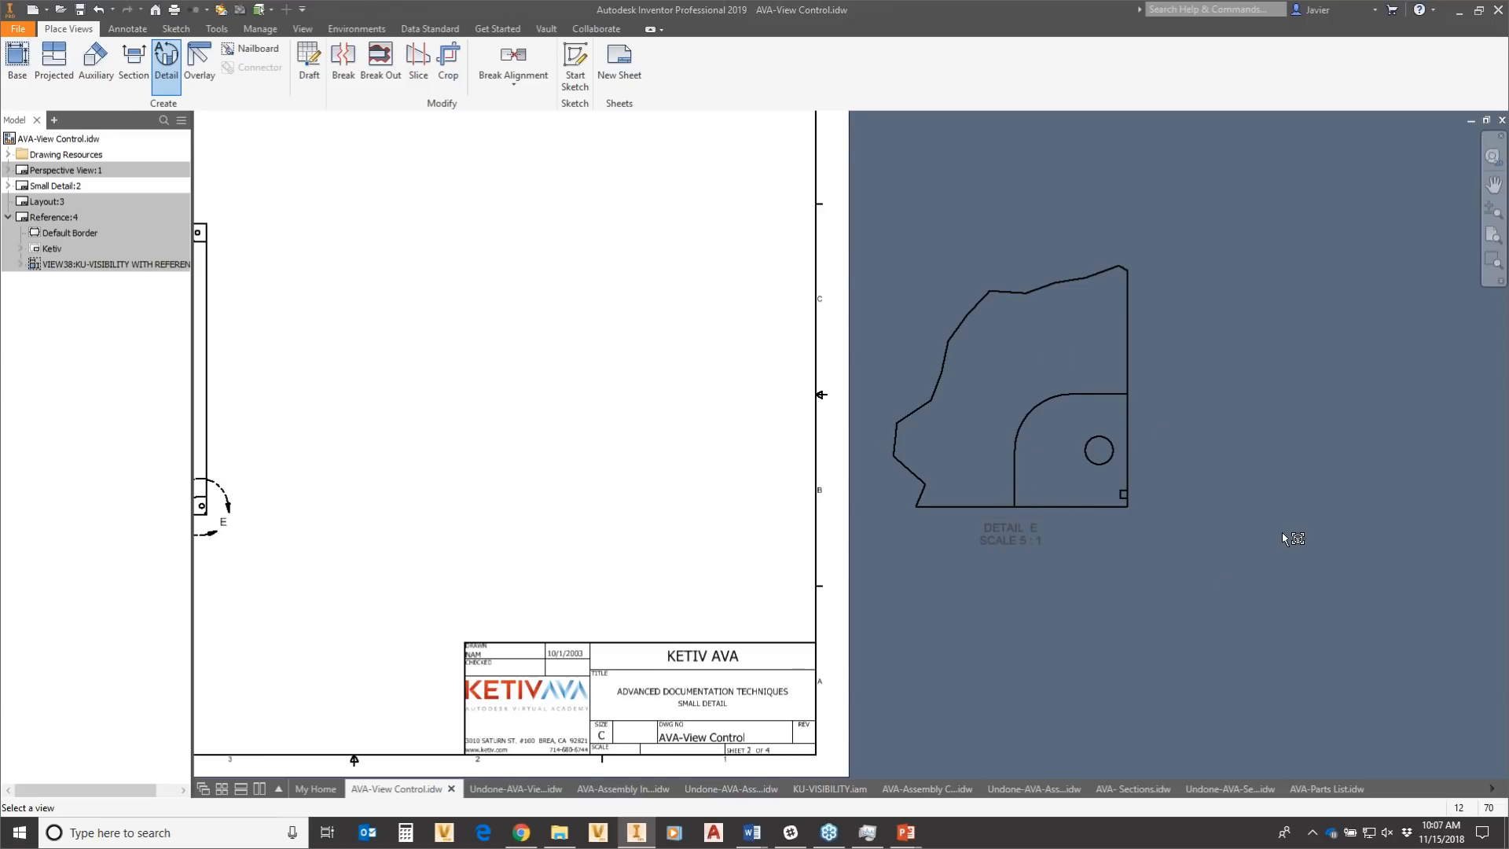
left_click(1070, 431)
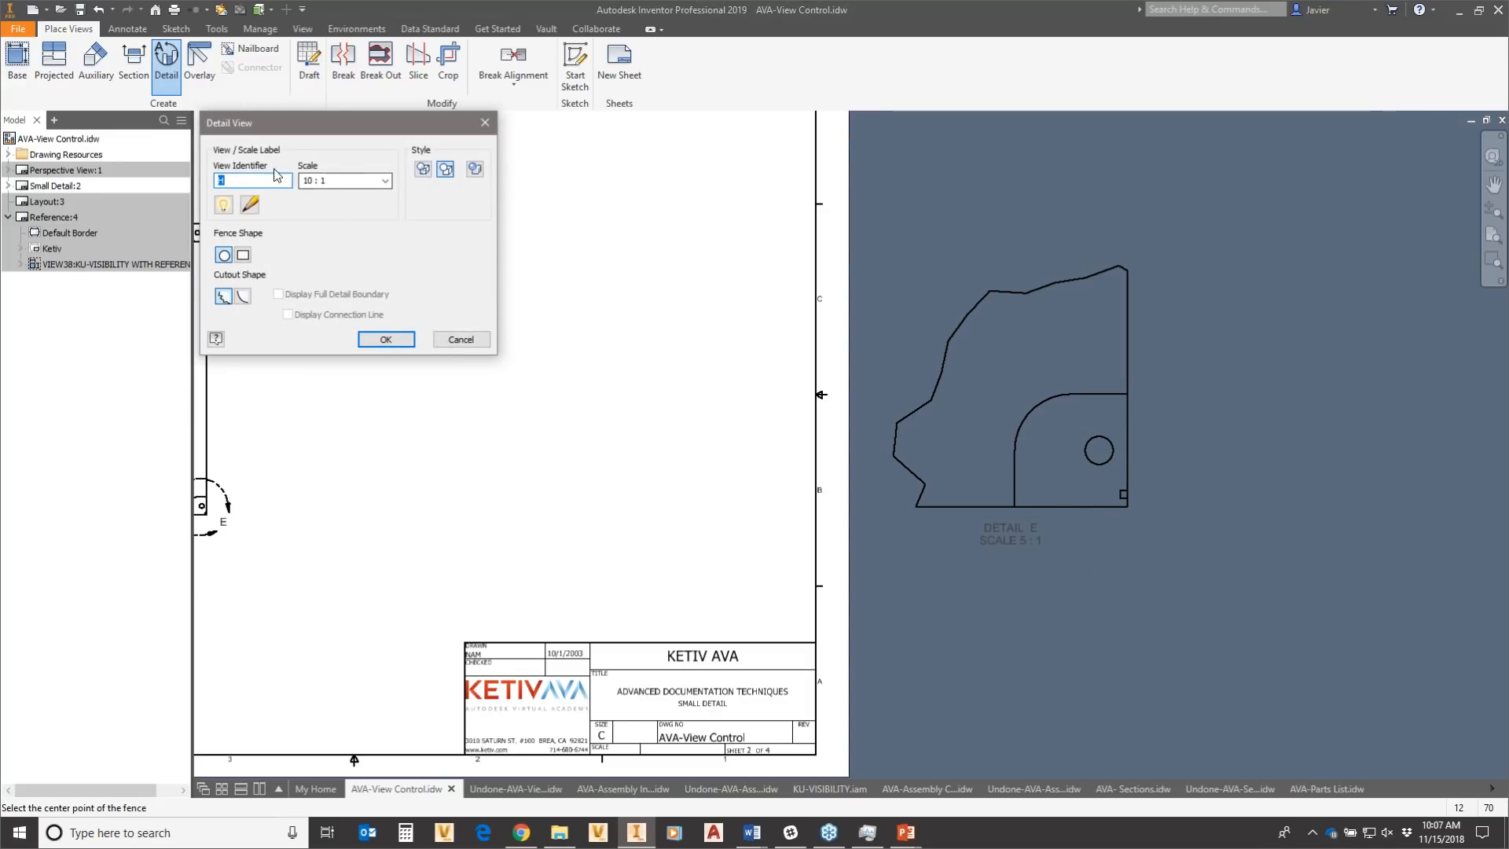
left_click_drag(344, 134, 472, 147)
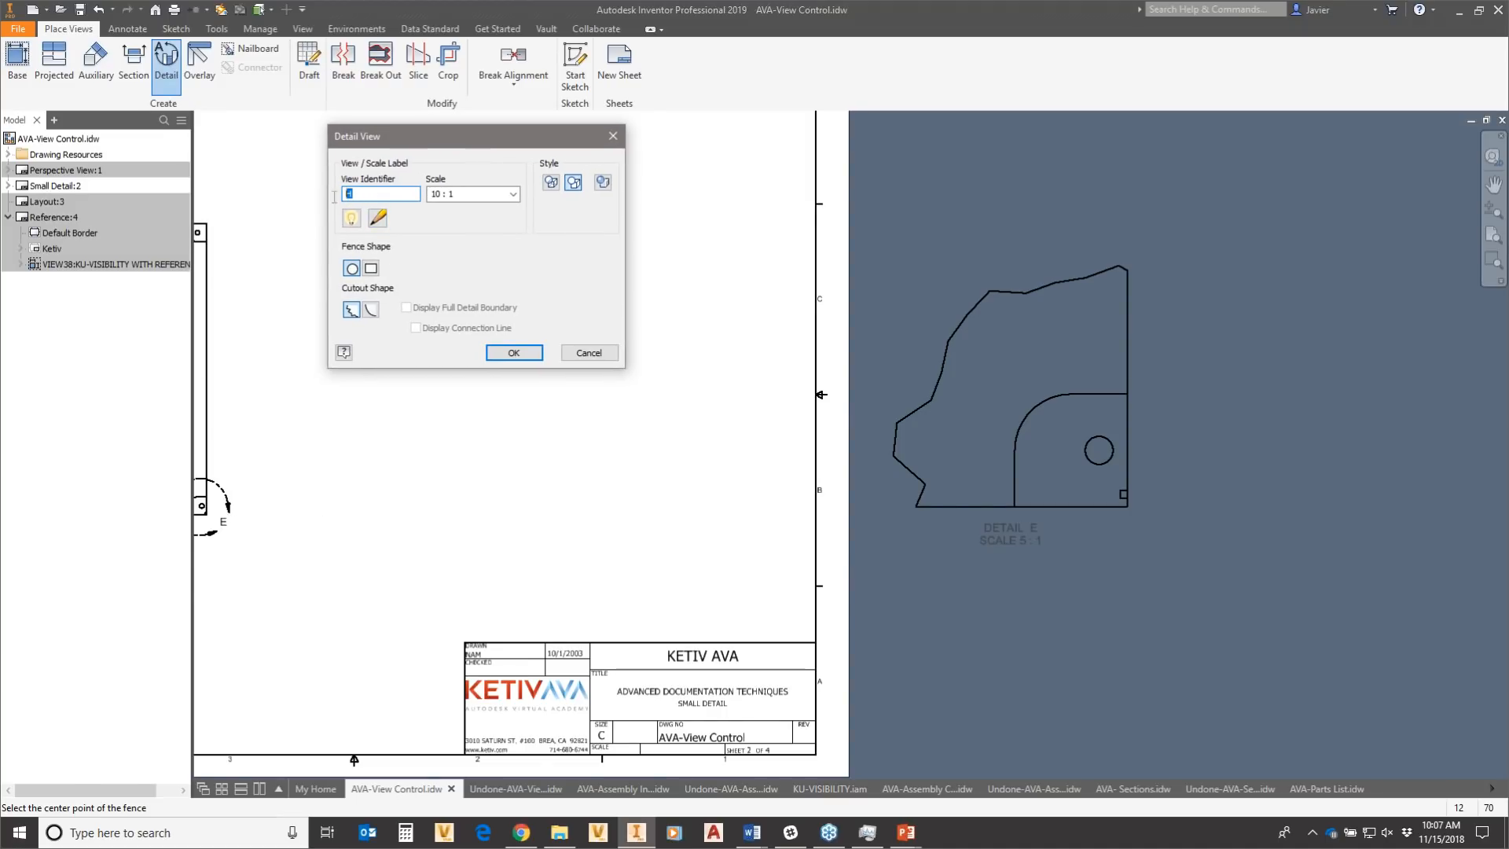
type("e")
type("E")
left_click(1100, 451)
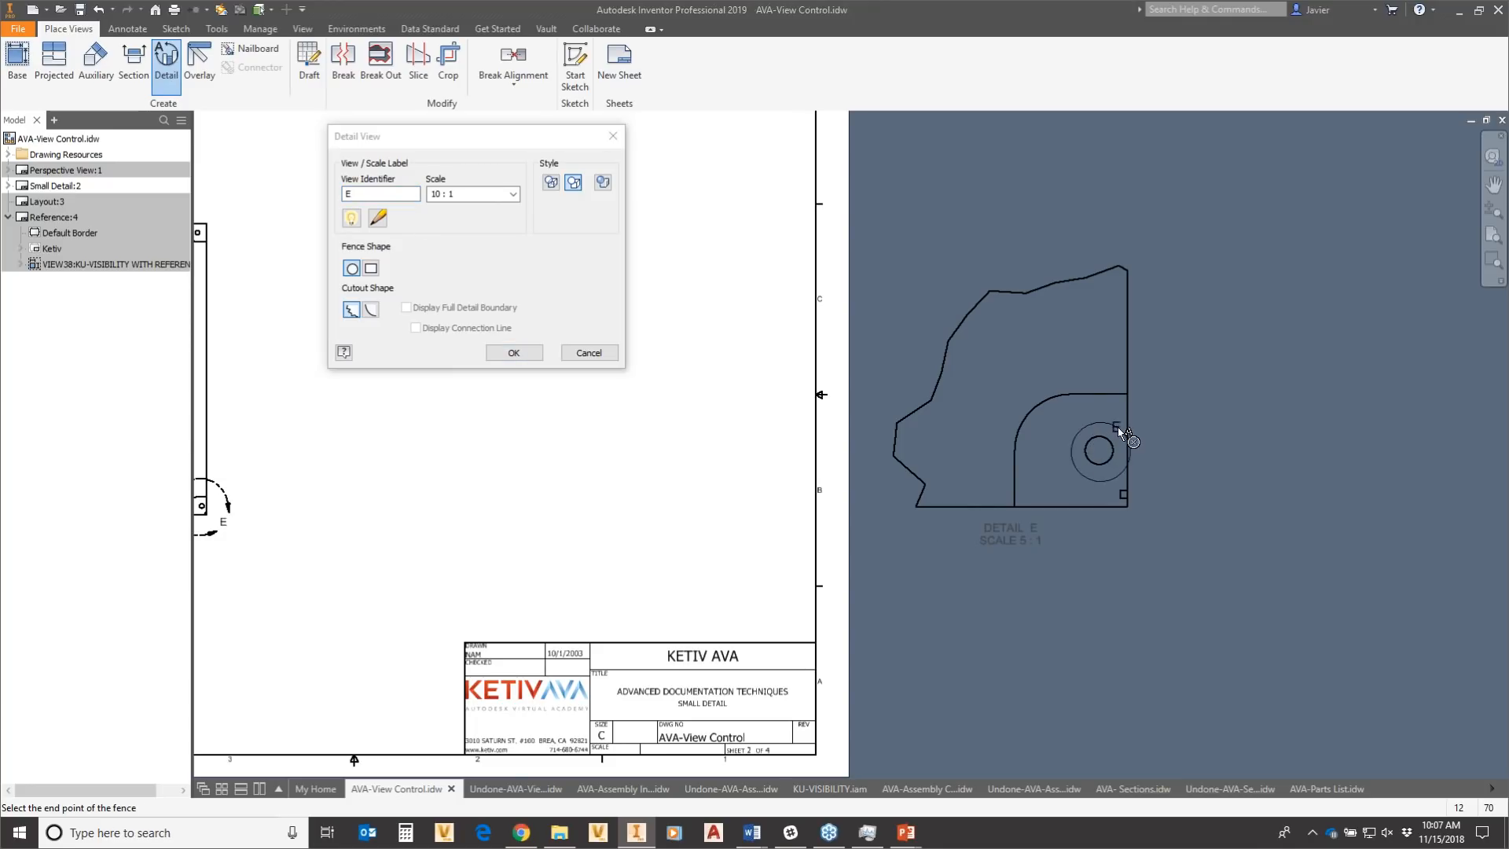
left_click(1144, 435)
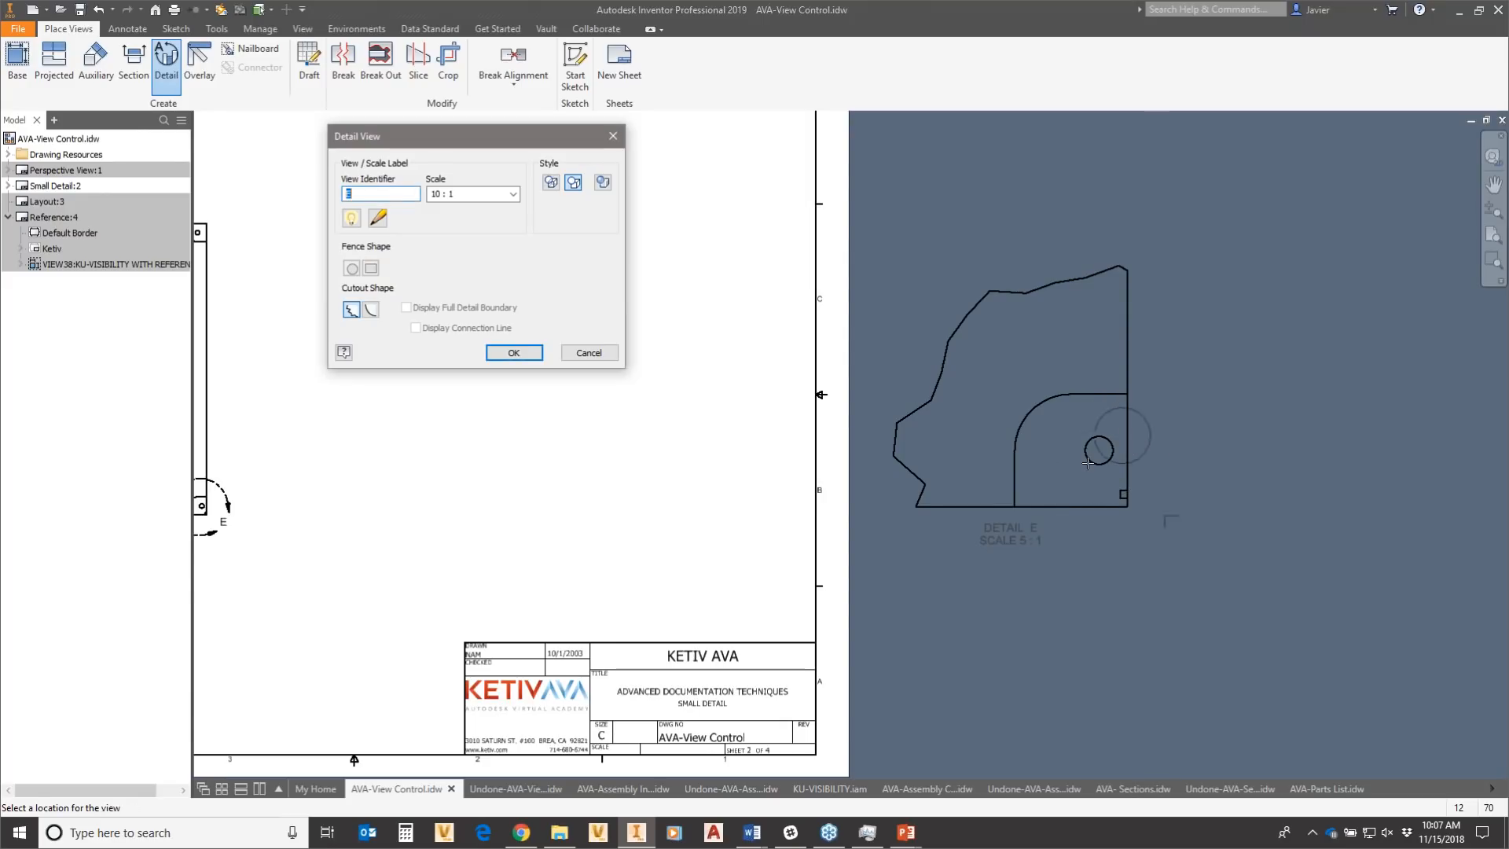
left_click(363, 437)
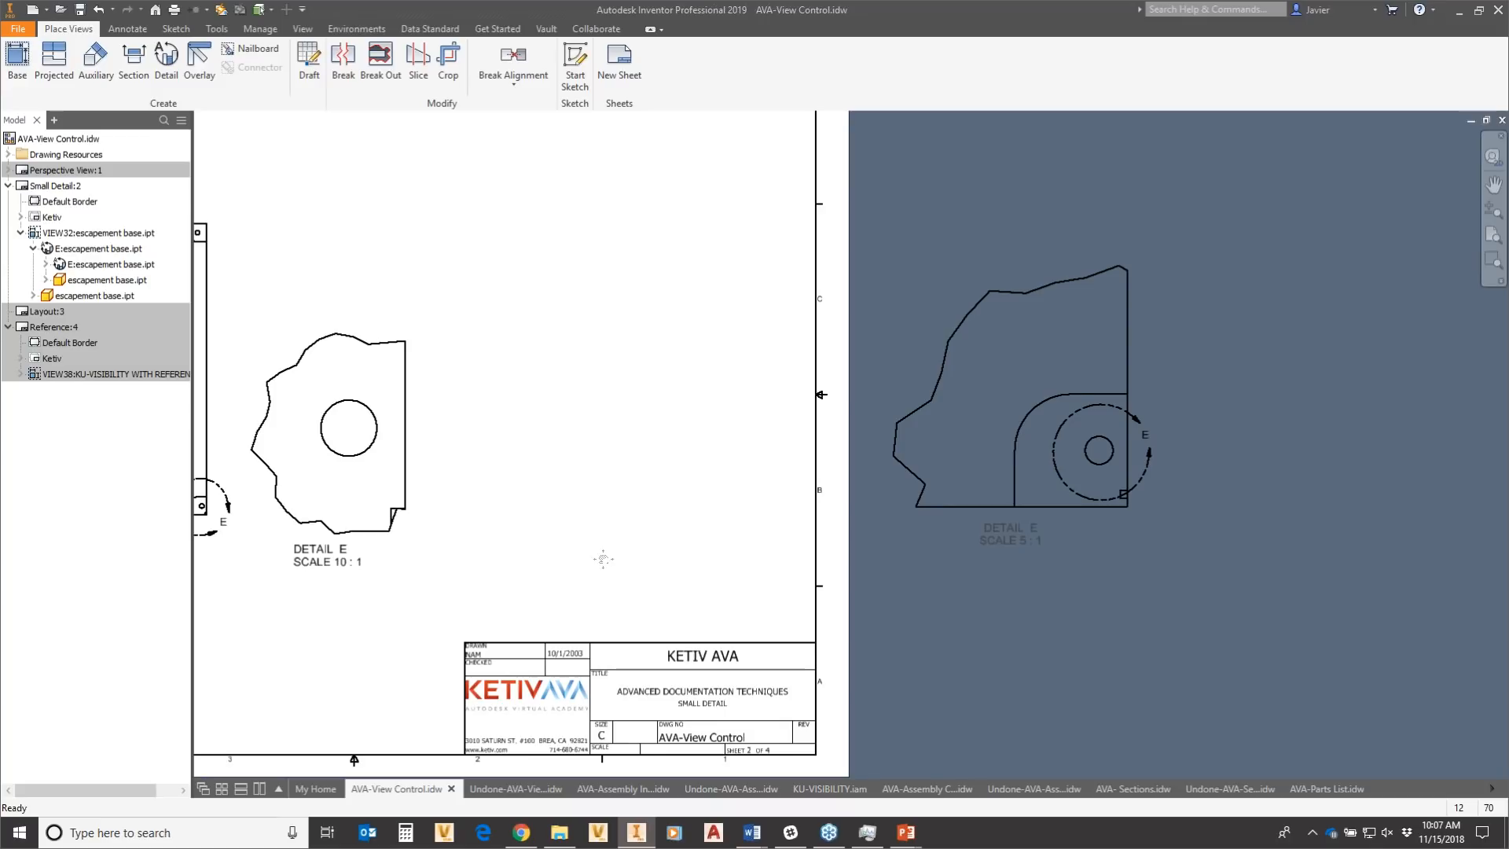
Shift the 5:1 parent detail view slightly farther away from the sheet's edge.
middle_click_drag(603, 559, 1201, 532)
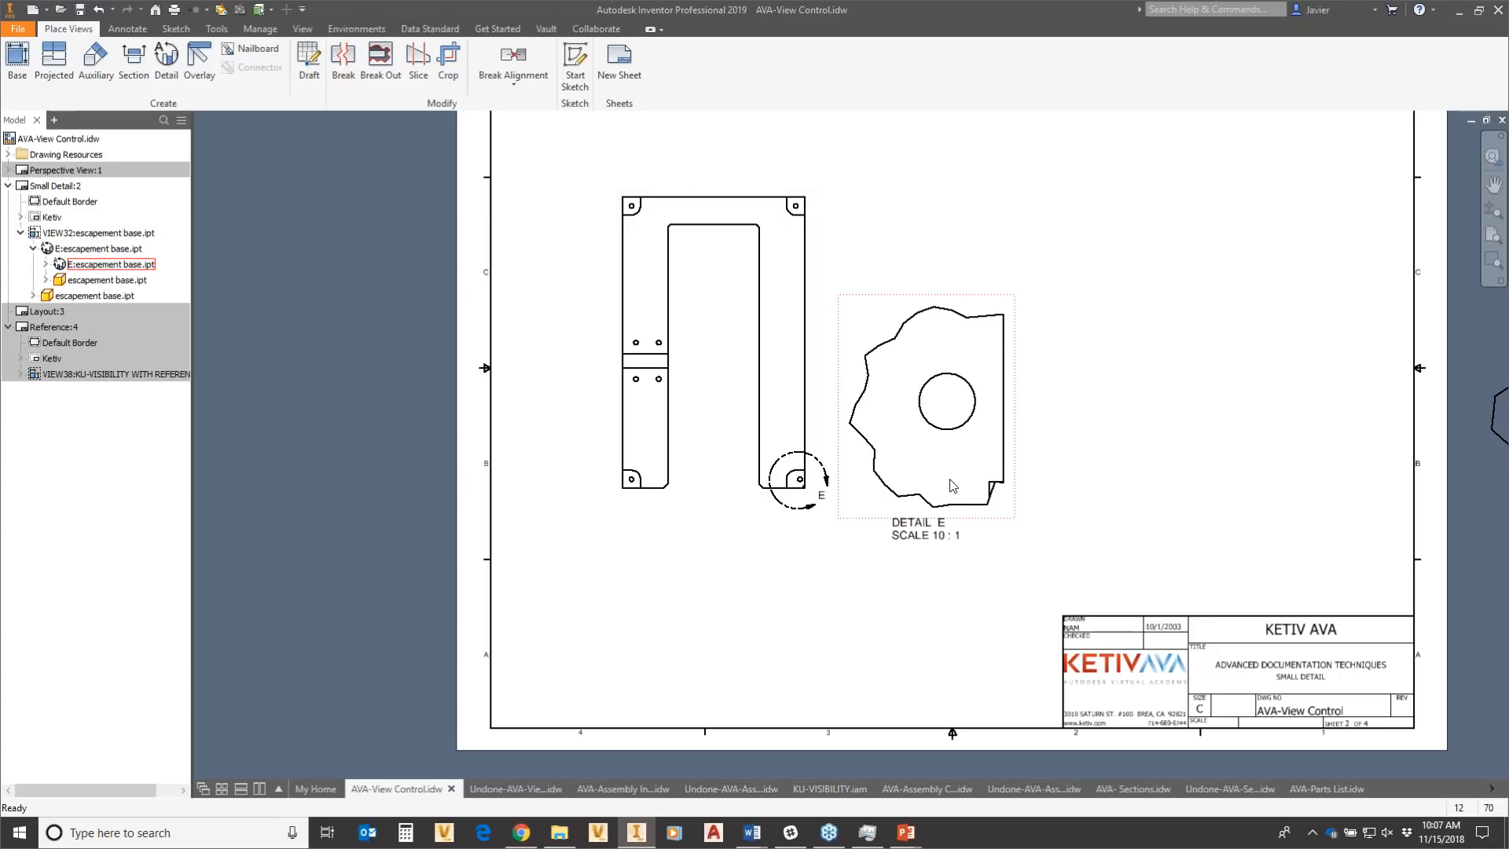
middle_click_drag(1219, 566, 681, 537)
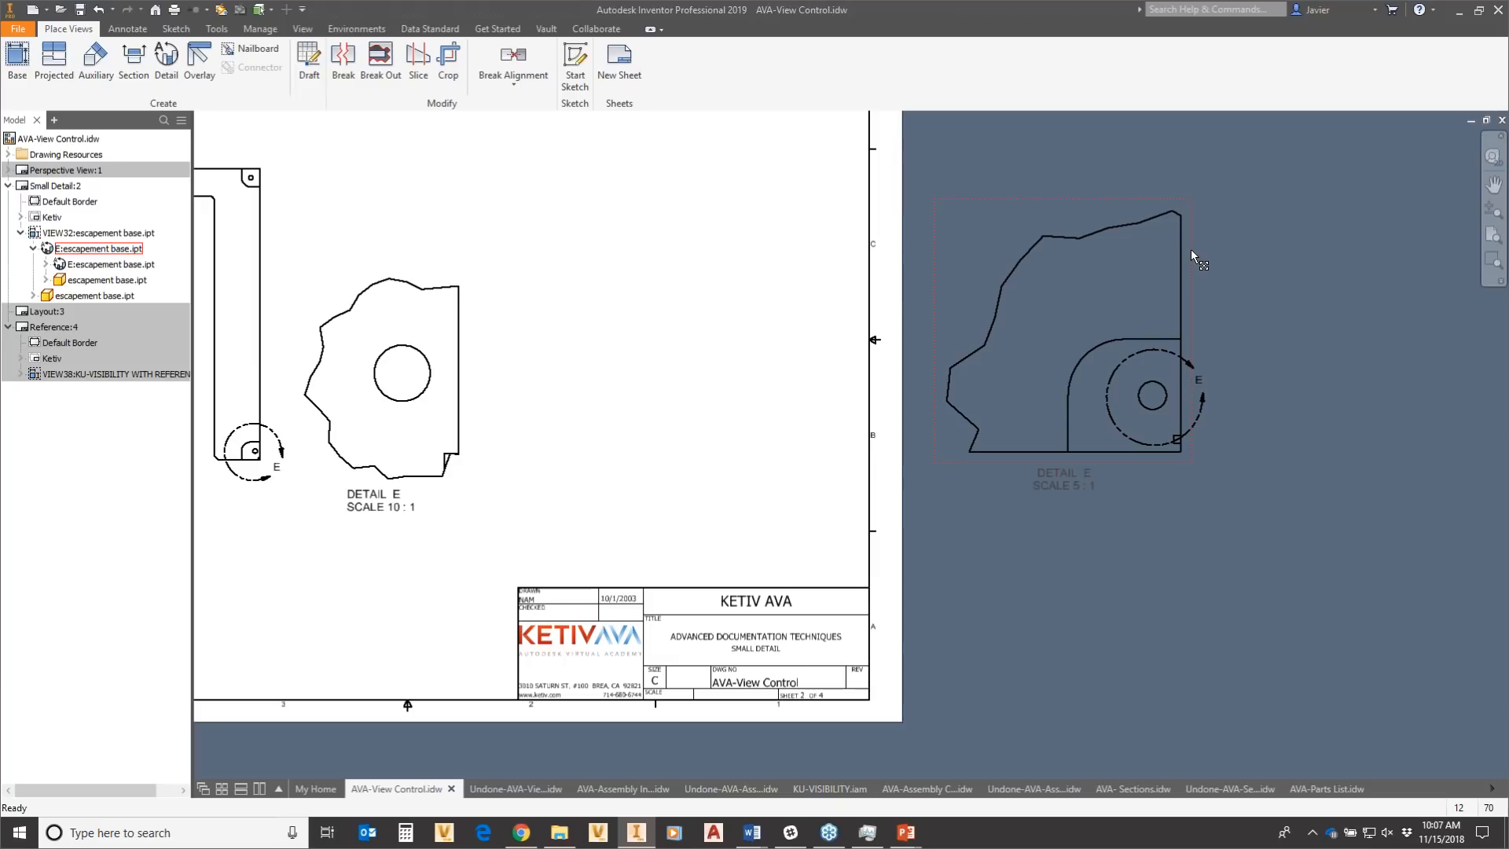
left_click_drag(1191, 248, 1214, 243)
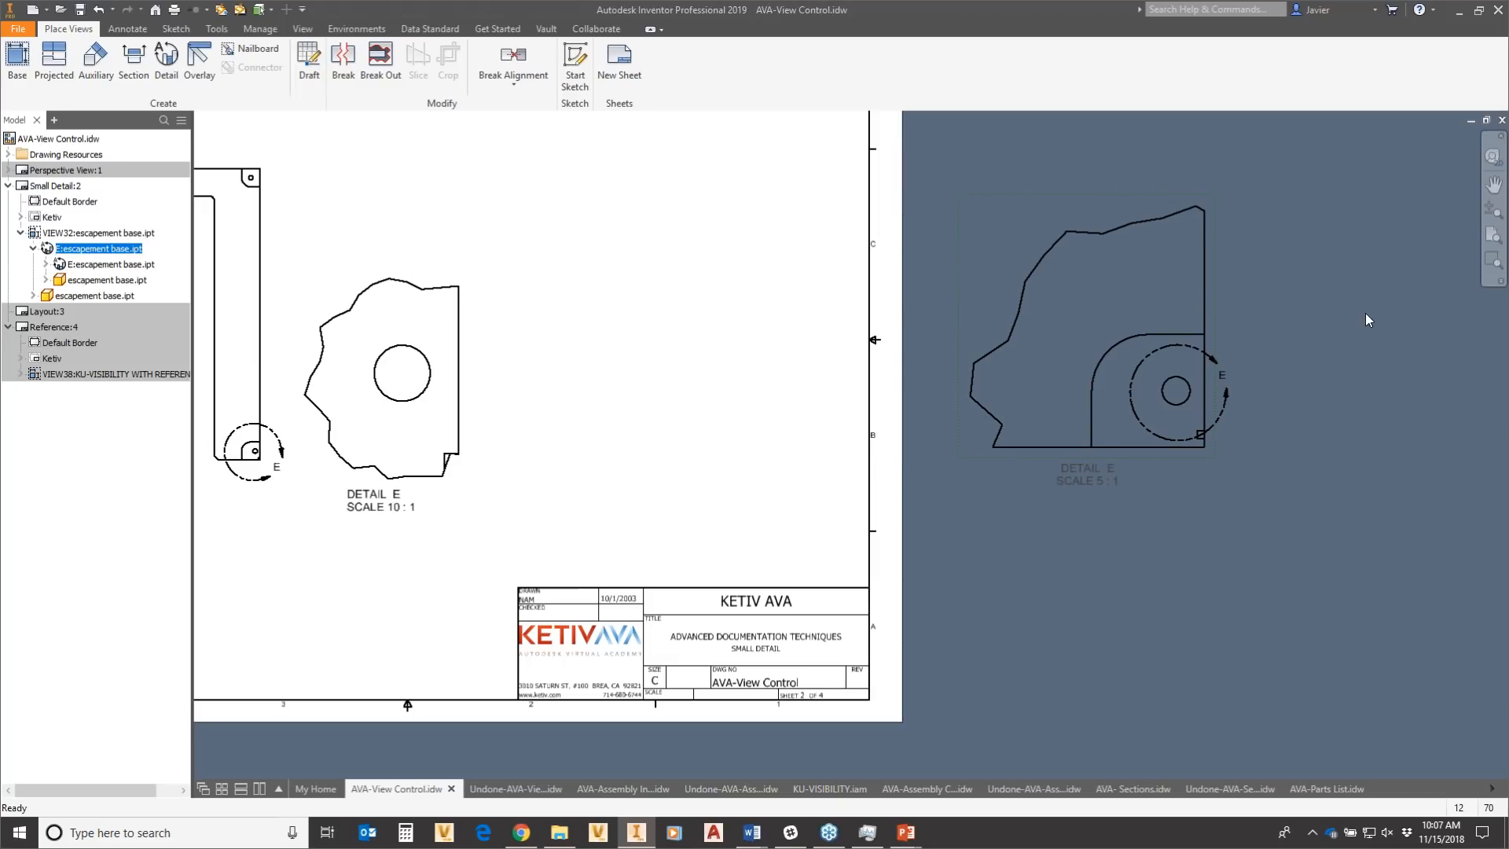
scroll(1074, 517, "down", 3)
middle_click_drag(856, 519, 979, 514)
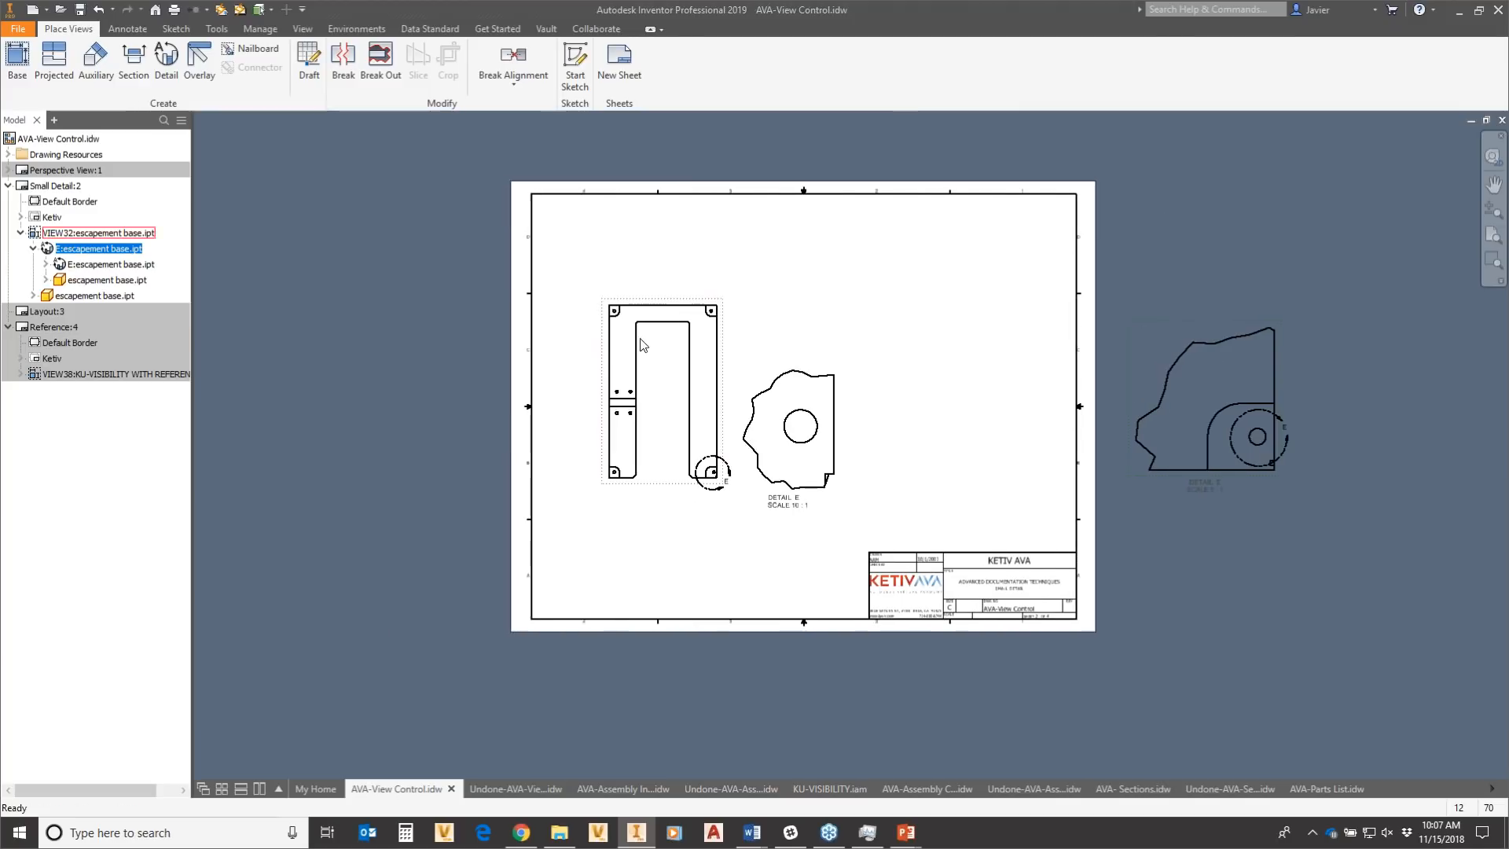
scroll(780, 418, "up", 3)
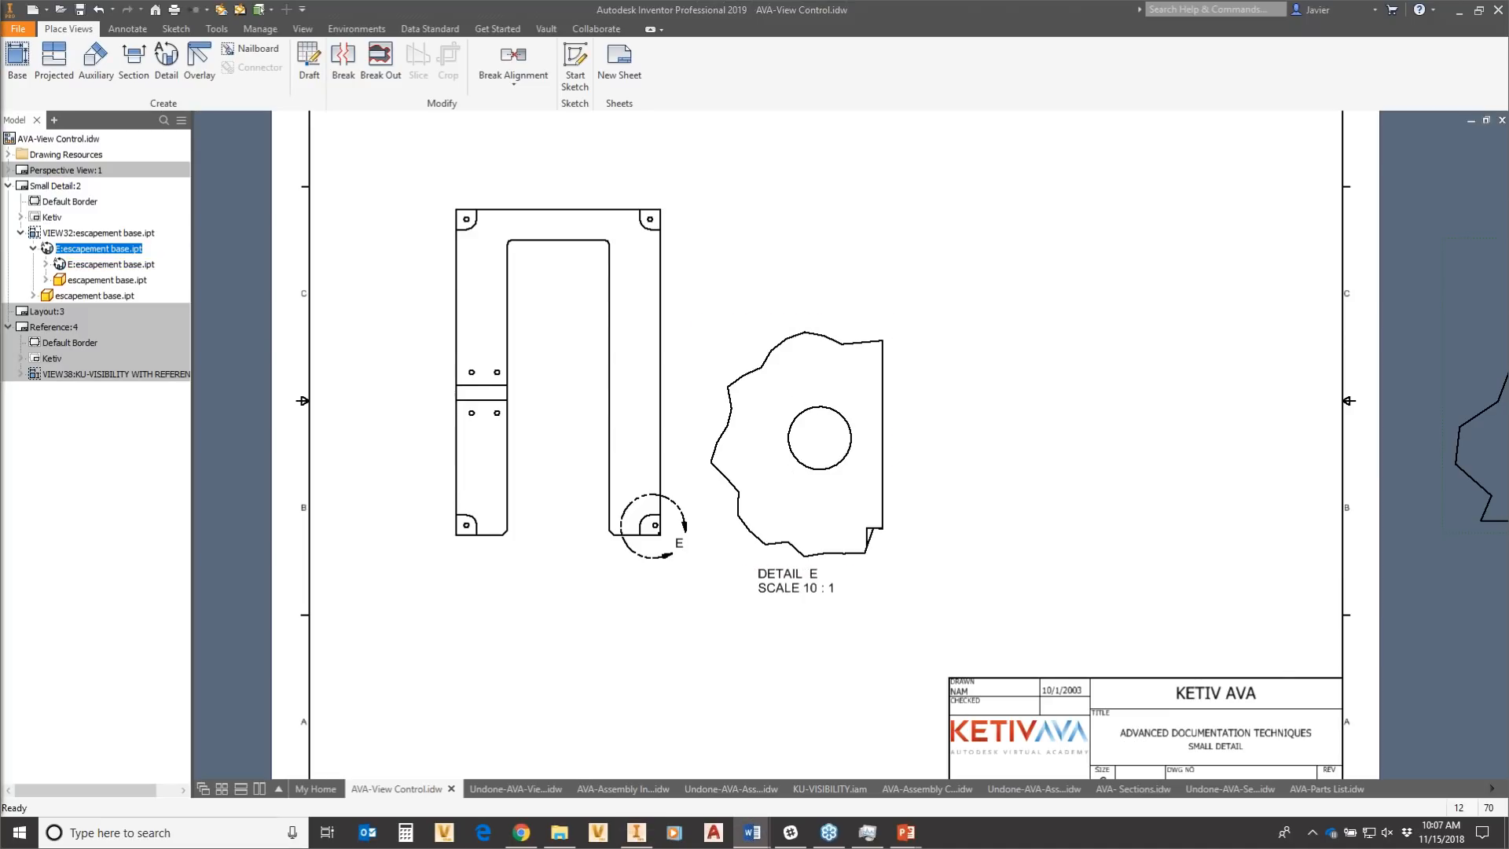
scroll(1057, 474, "down", 3)
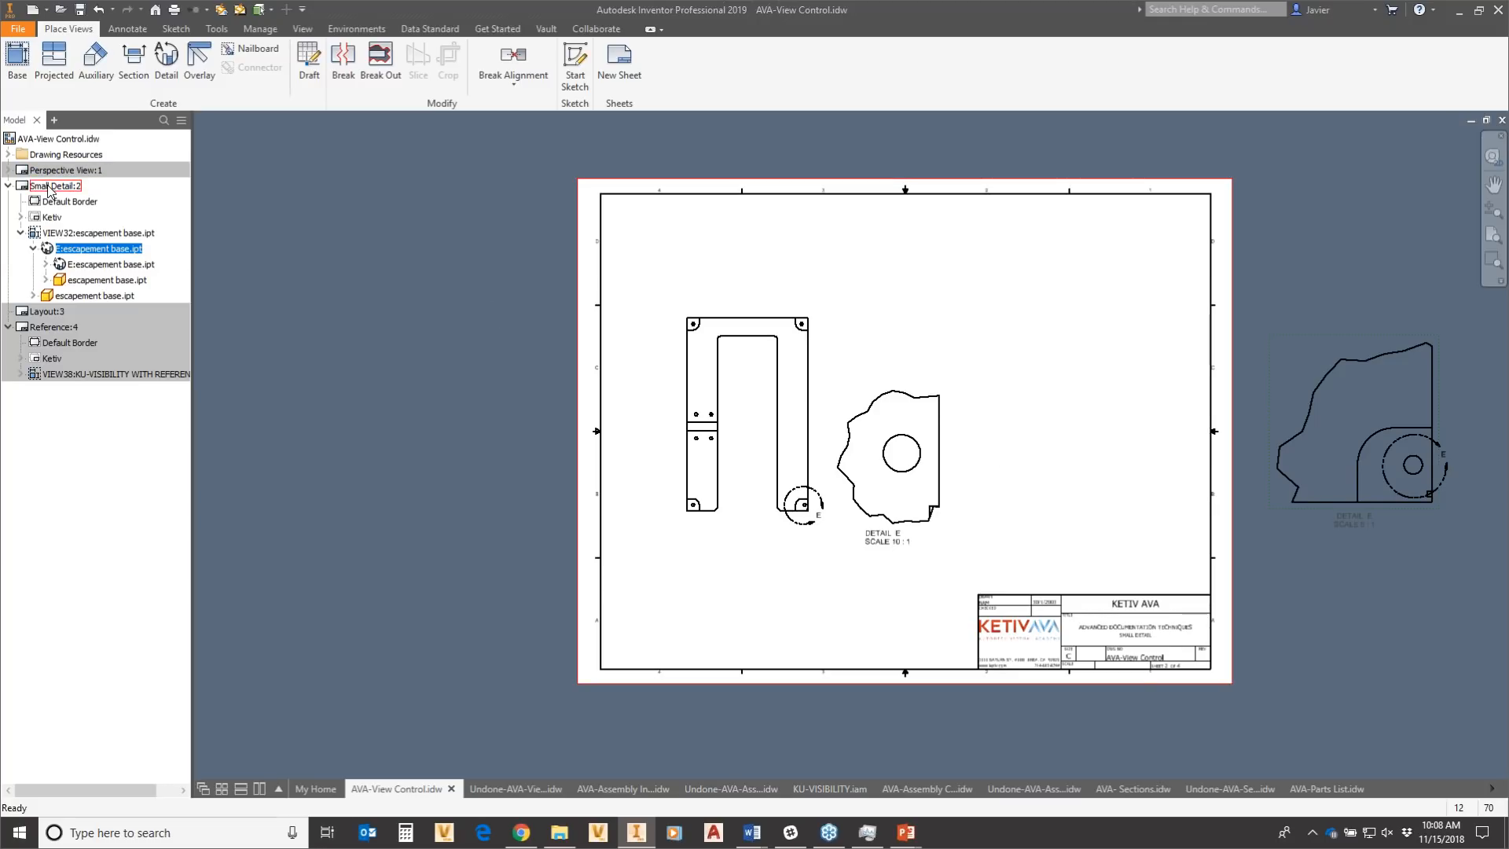
double_click(46, 312)
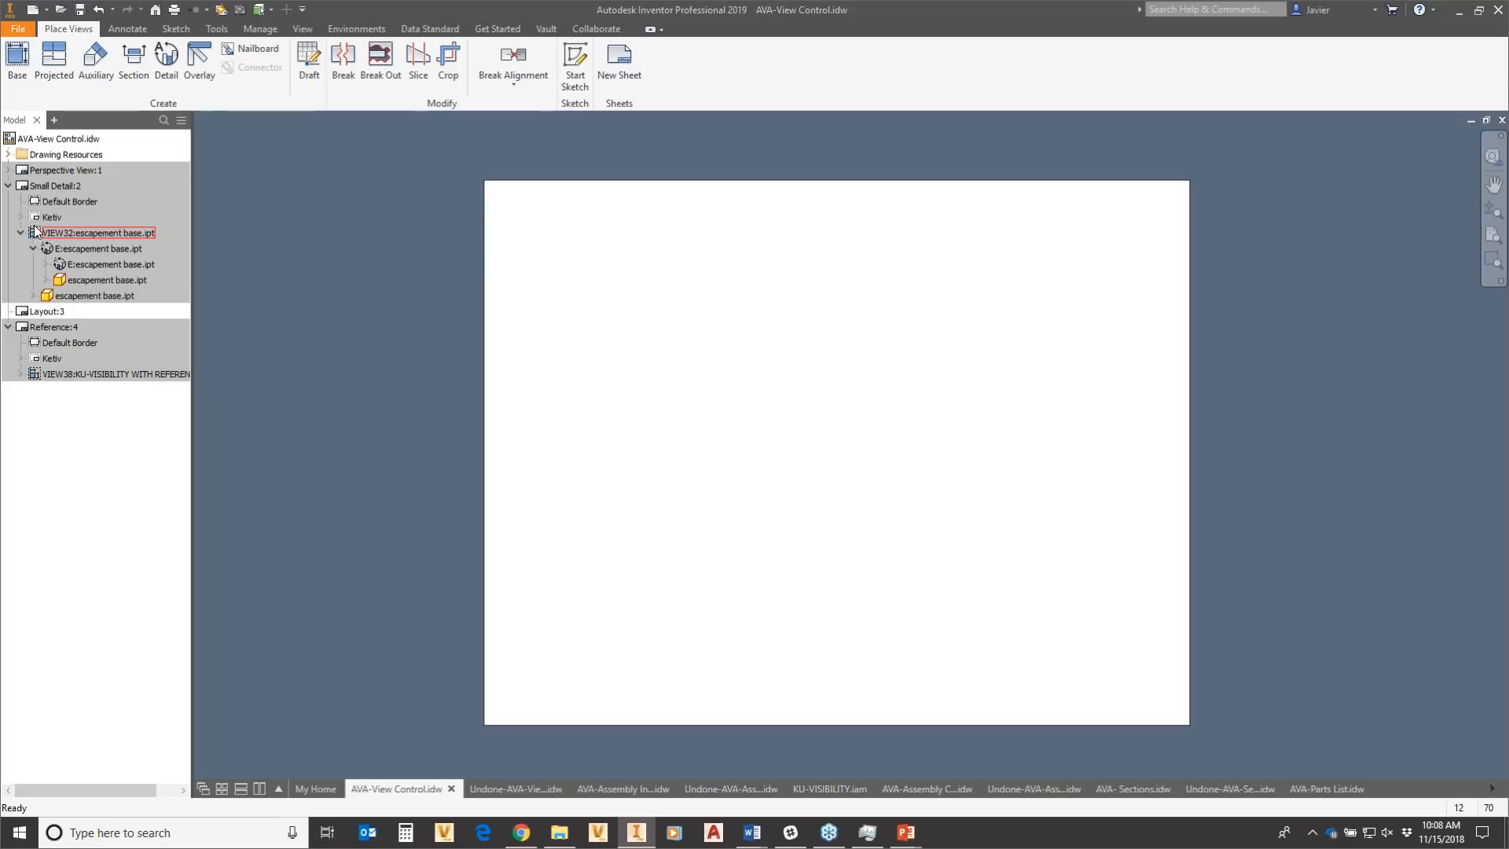
double_click(42, 191)
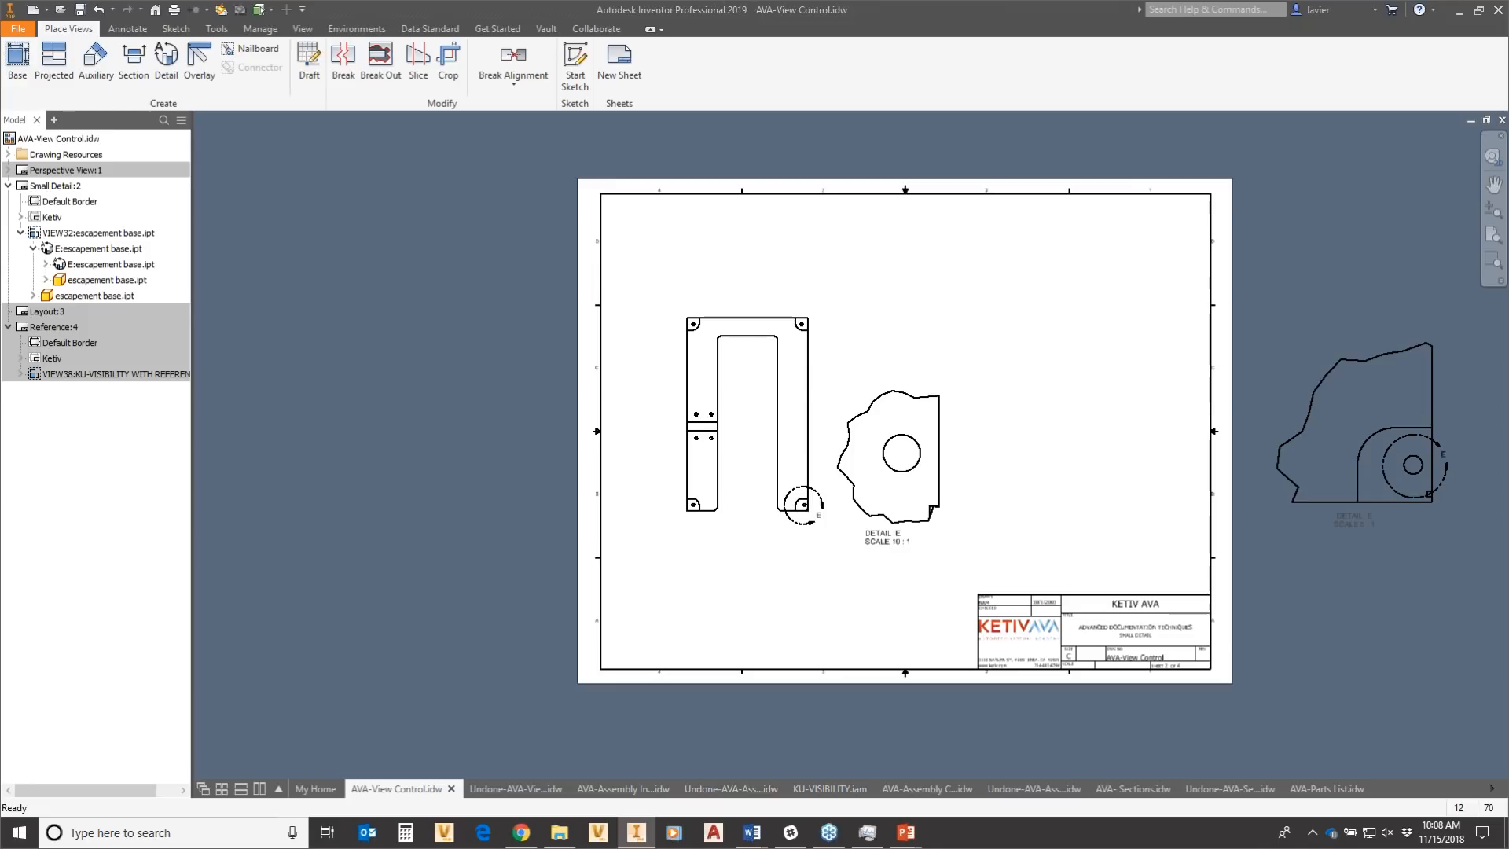
left_click_drag(975, 435, 1117, 297)
left_click_drag(827, 333, 949, 222)
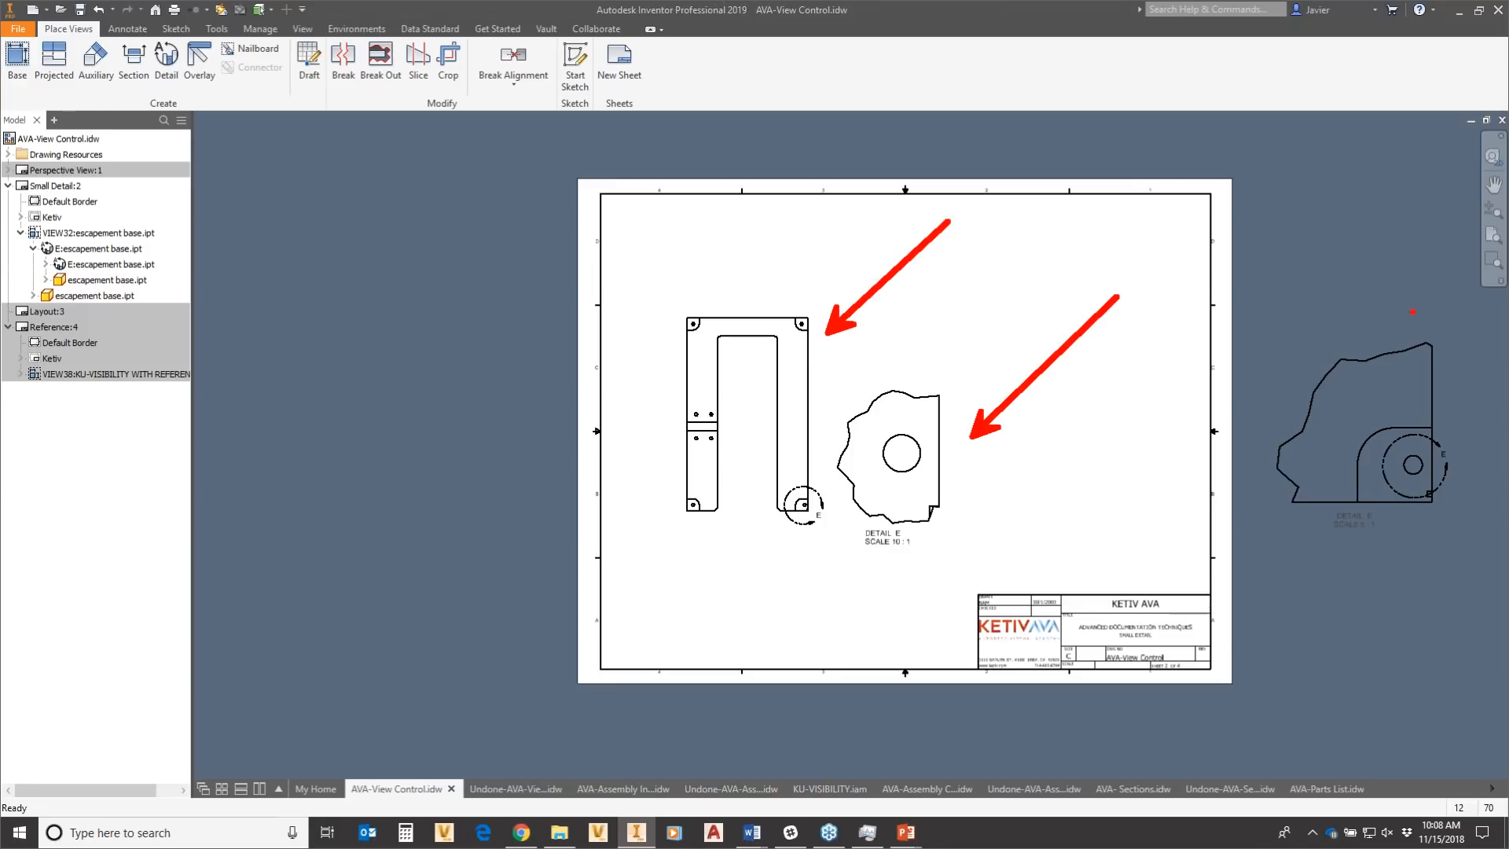
left_click_drag(1405, 329, 1448, 264)
left_click_drag(165, 234, 385, 198)
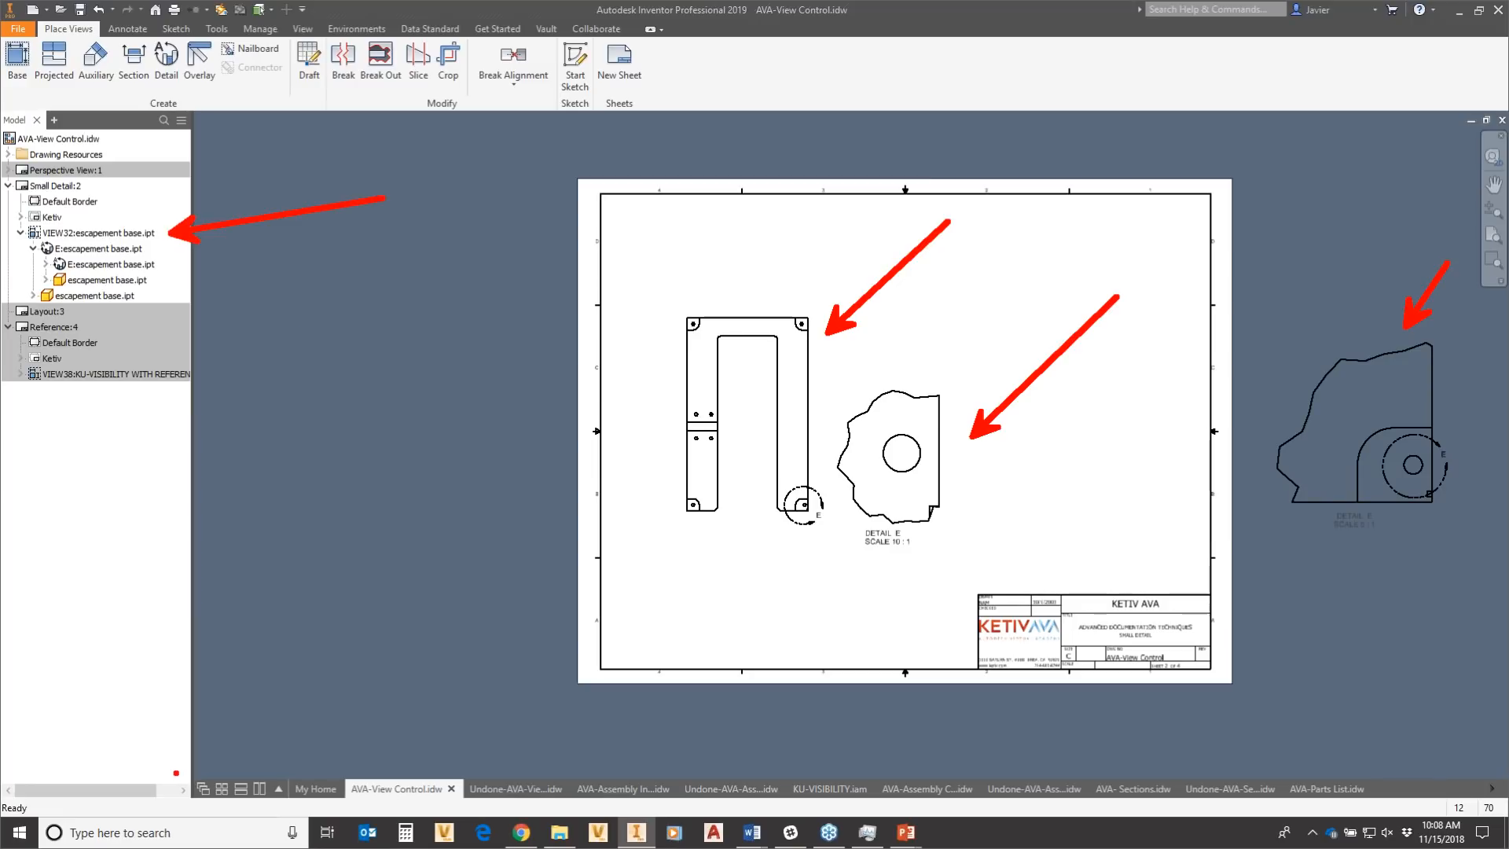
key("Escape")
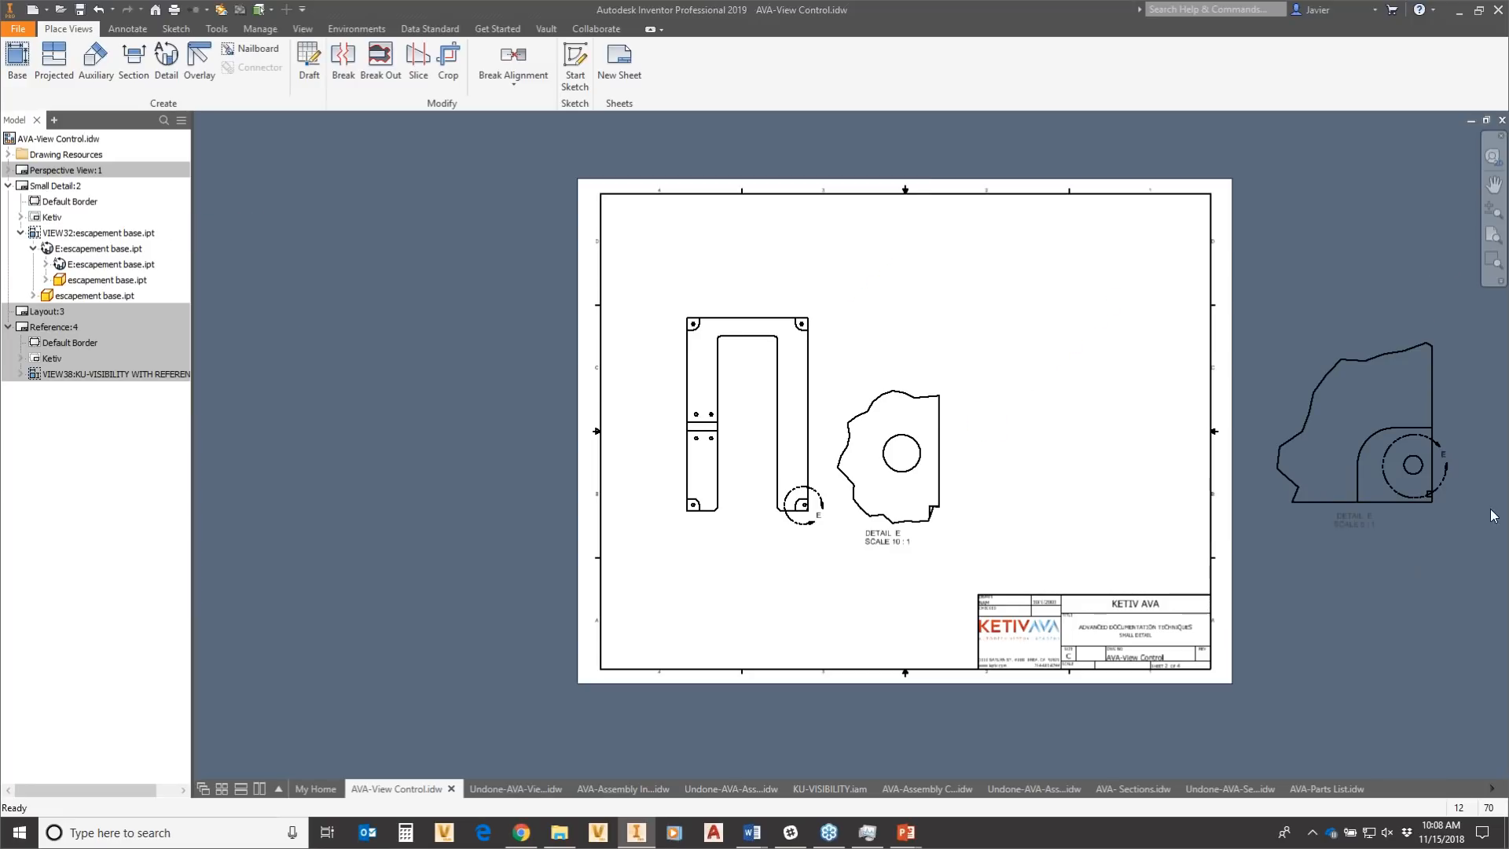
Find the off-sheet 5:1 detail view in the browser, transfer it to the Layout sheet, and position it near that sheet's centre.
right_click(1366, 397)
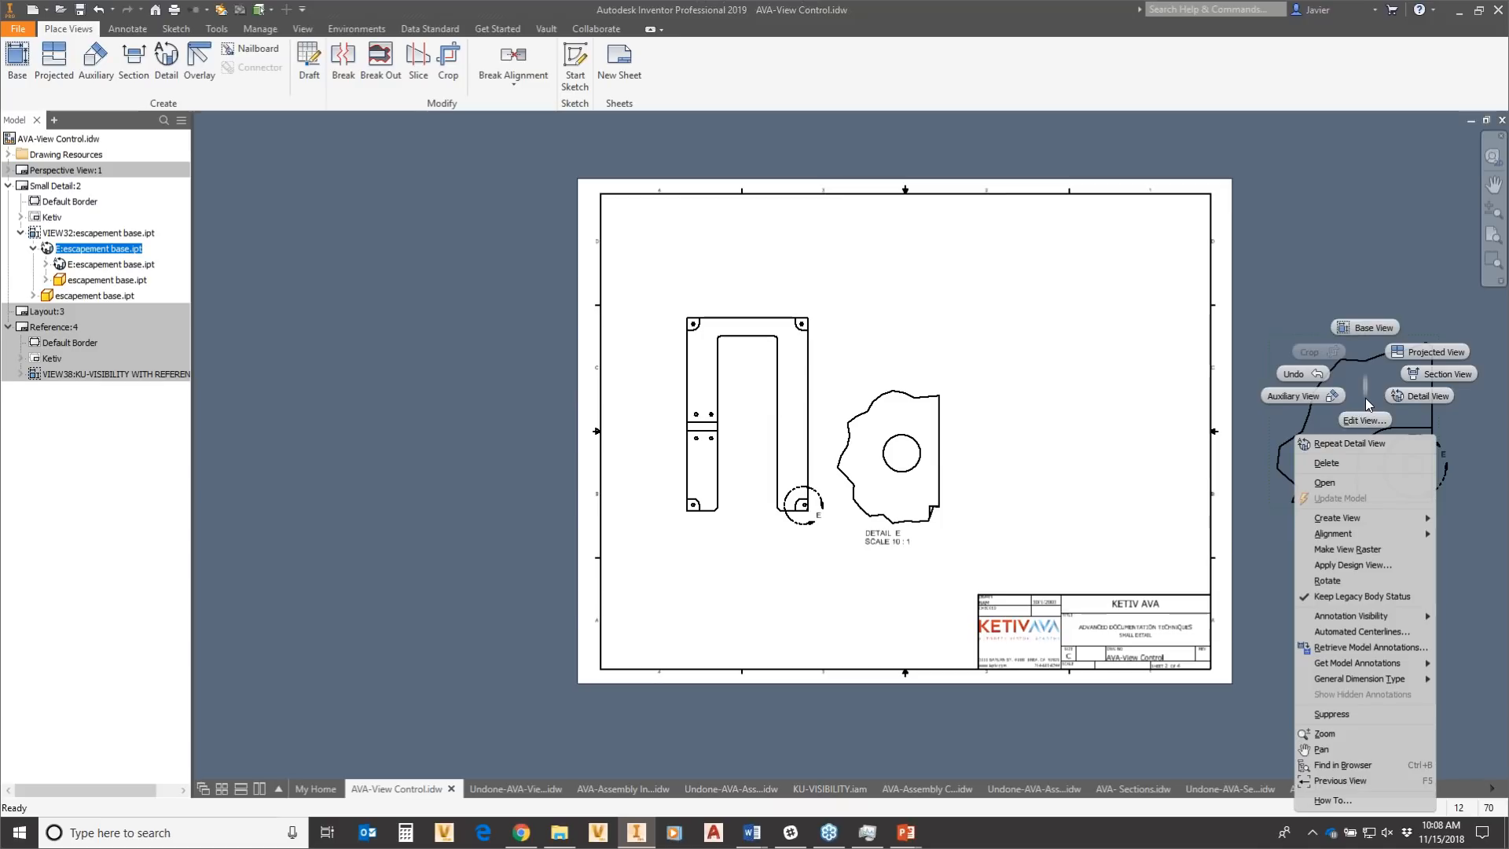
mouse_move(1333, 620)
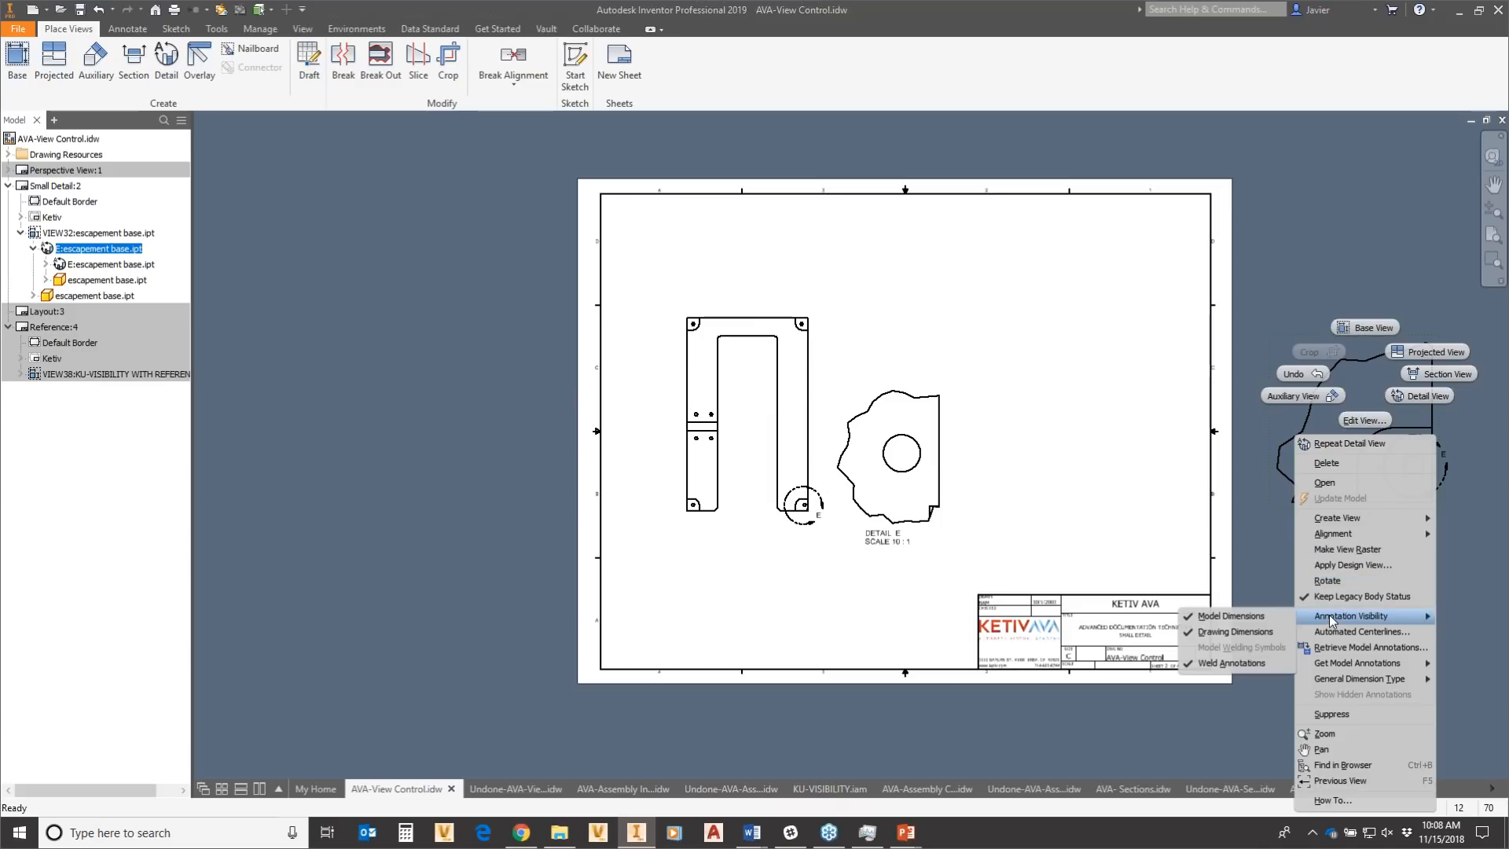
left_click(1345, 765)
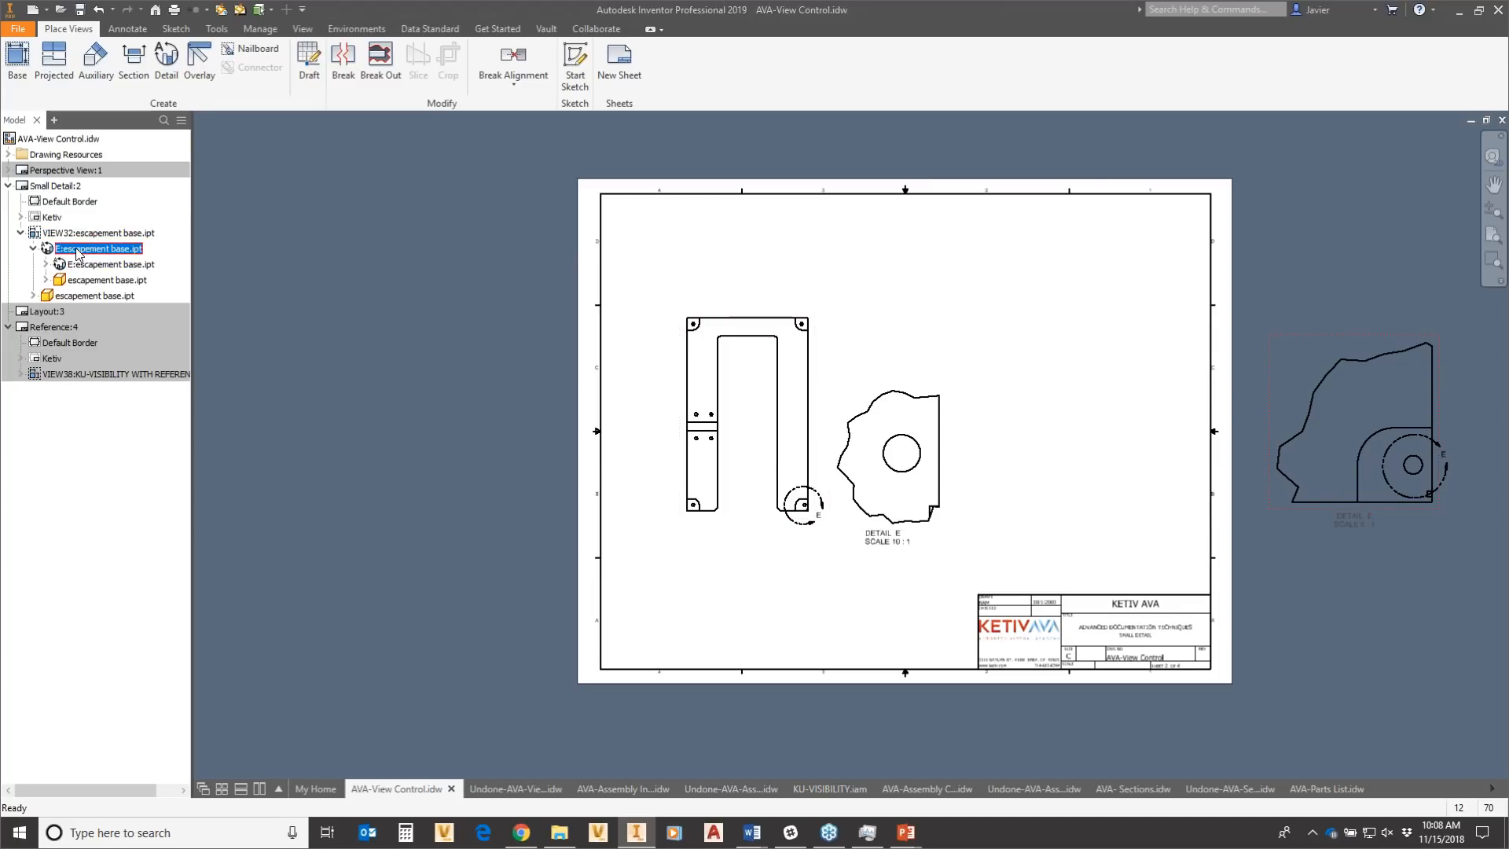
left_click_drag(77, 257, 60, 318)
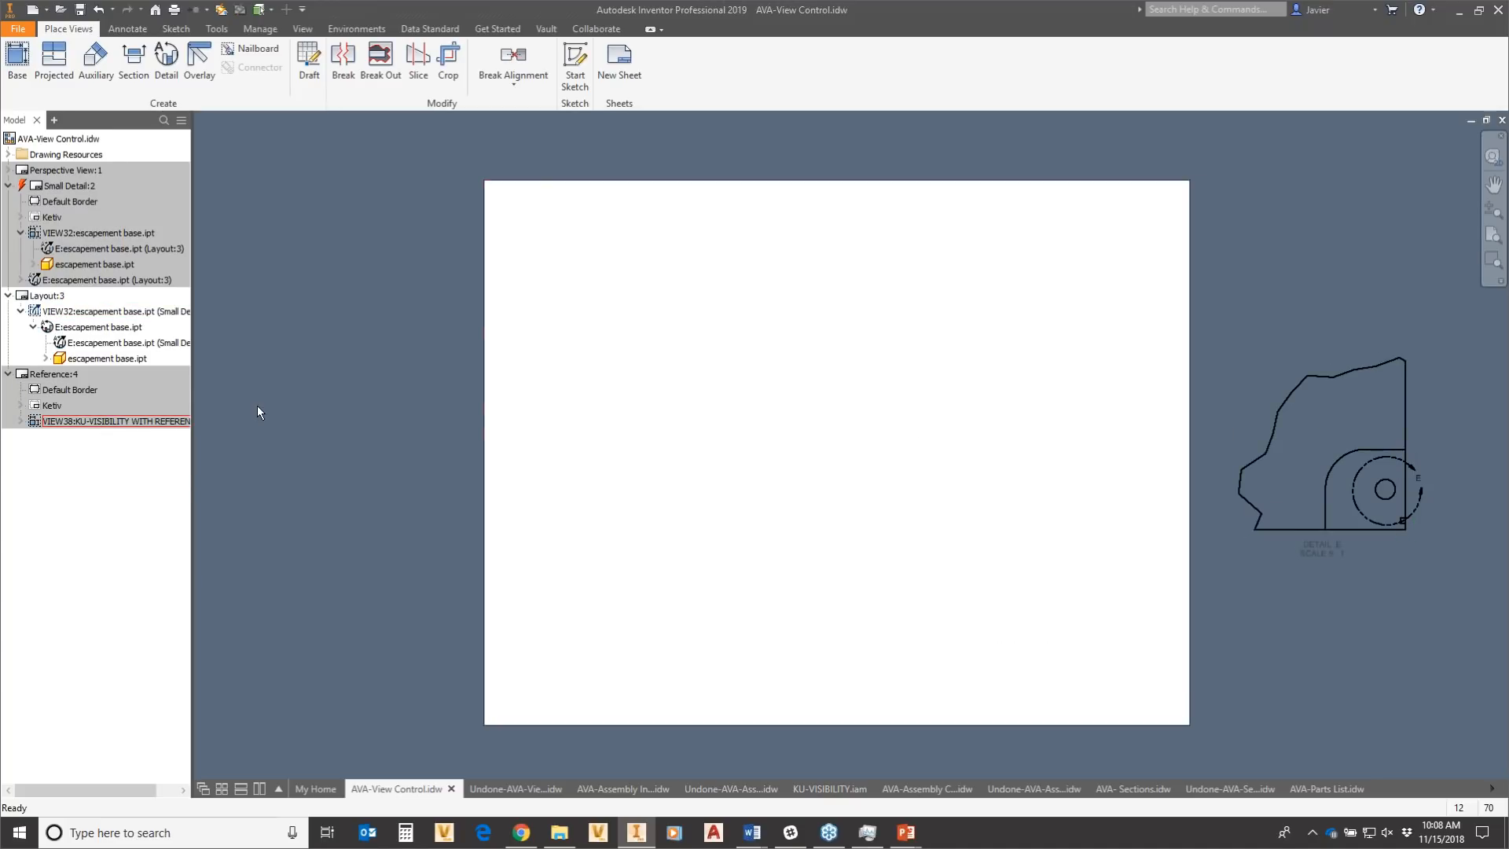
left_click_drag(1370, 347, 907, 352)
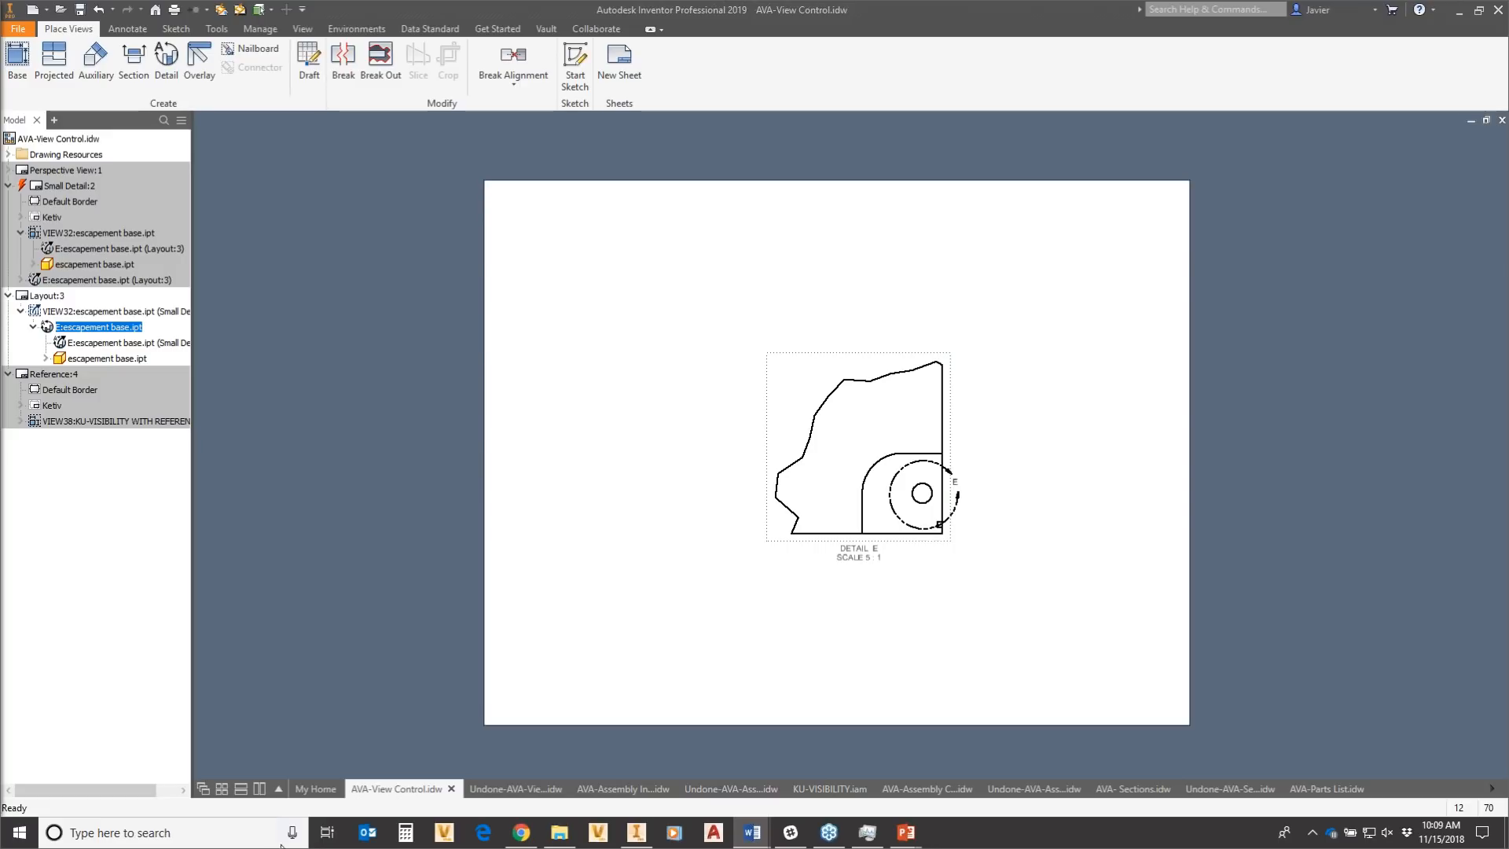
Activate the Reference sheet and open the assembly shown in its drawing view.
double_click(55, 379)
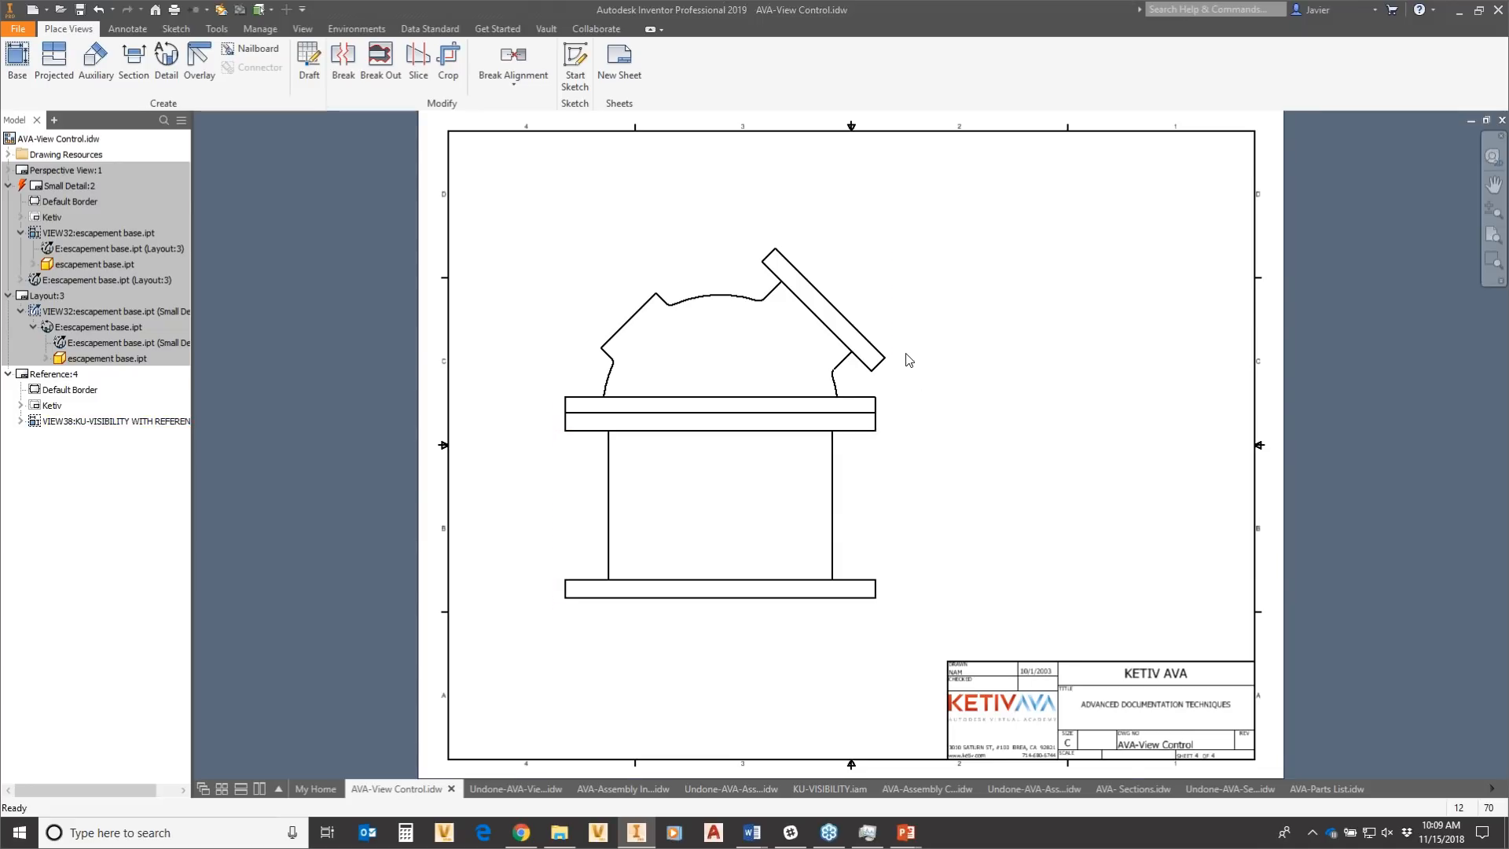
right_click(758, 343)
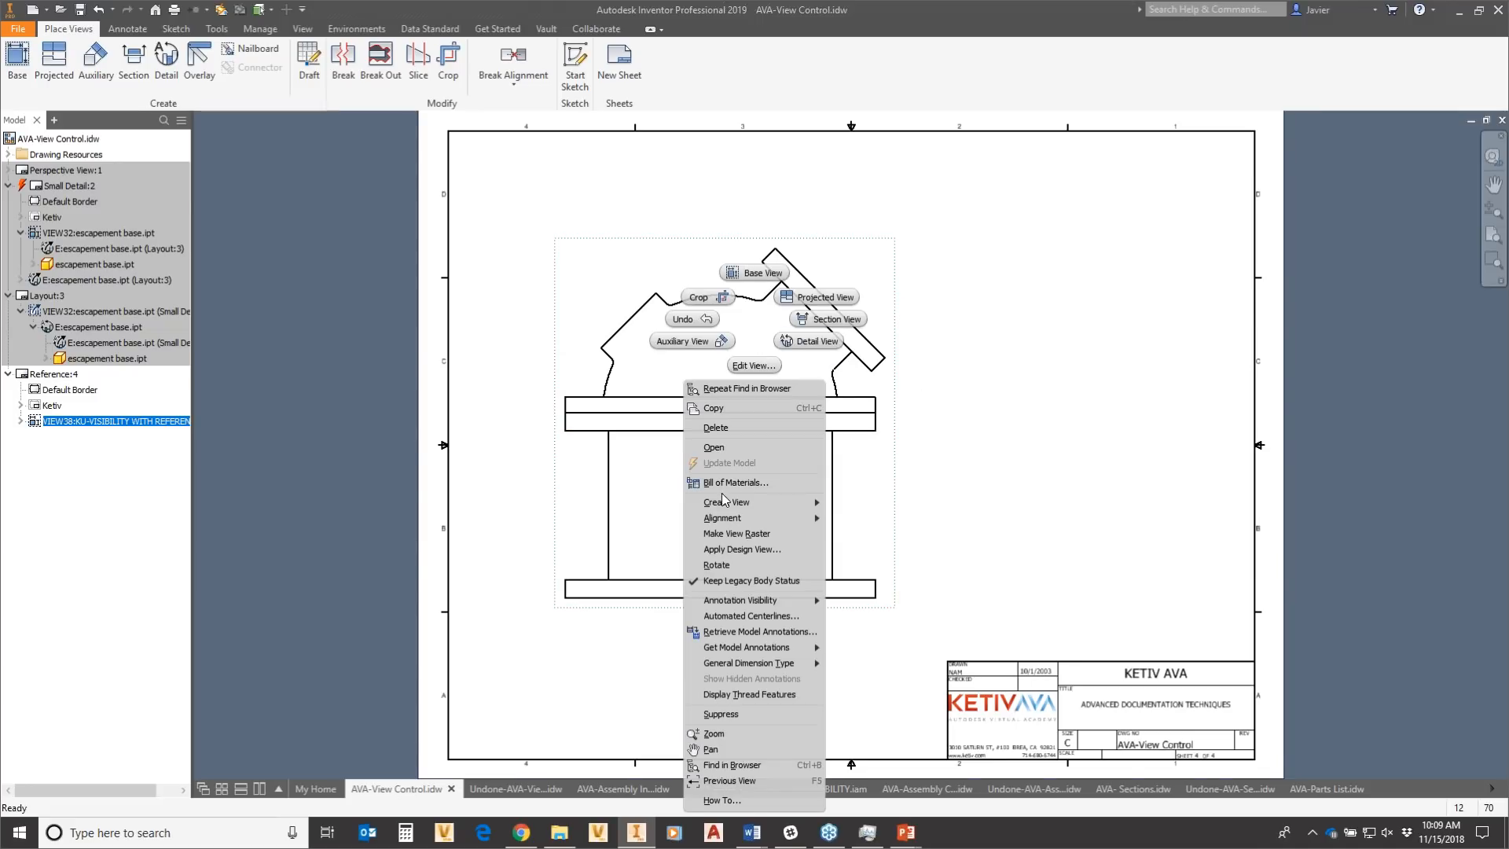
left_click(733, 447)
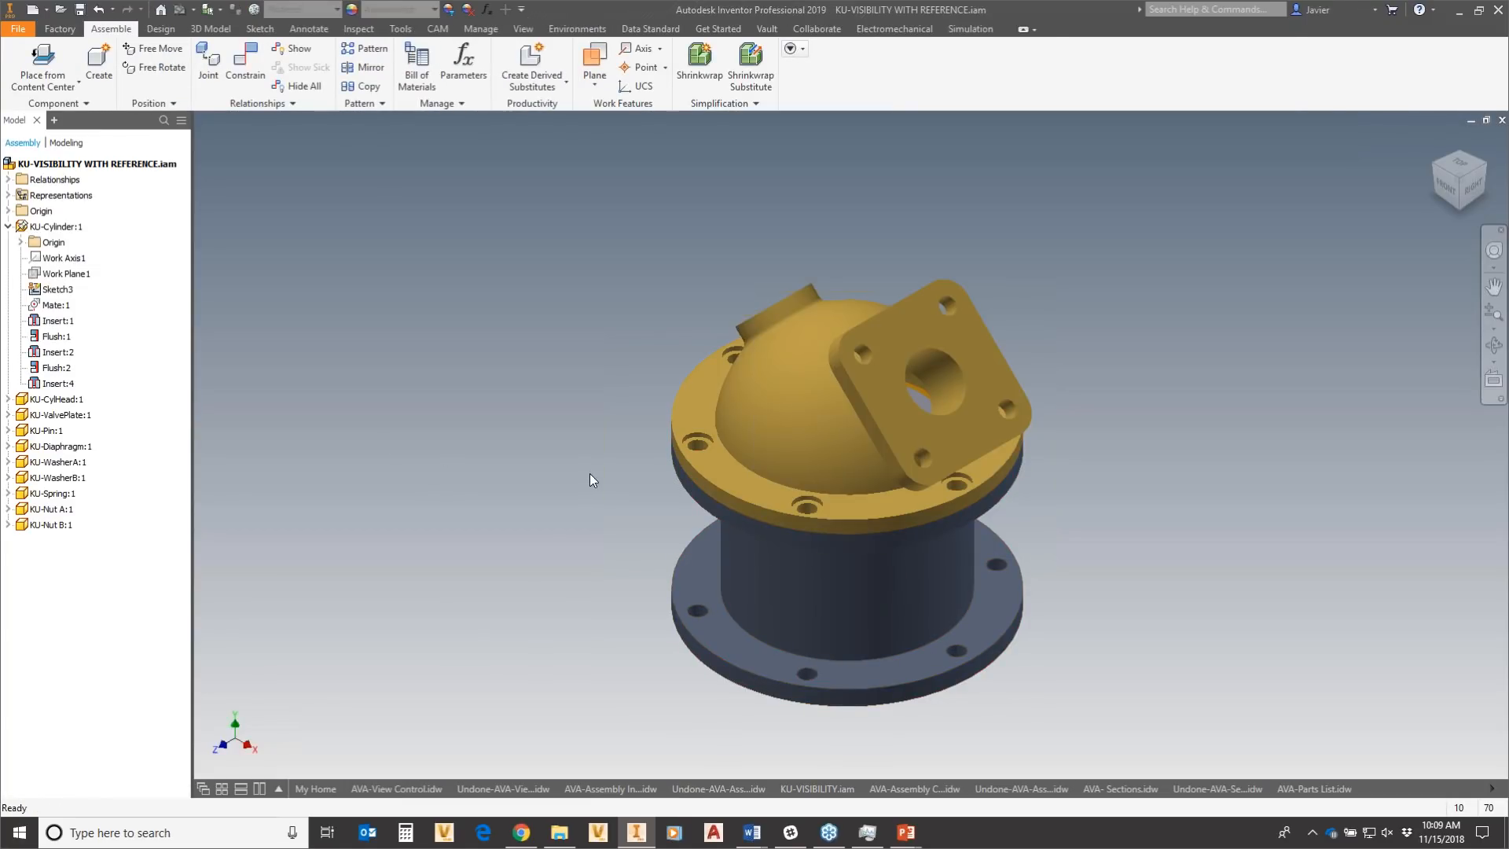
Show the assembly's bill of materials and arrange it beside the model so both can be seen.
middle_click_drag(590, 474, 410, 456)
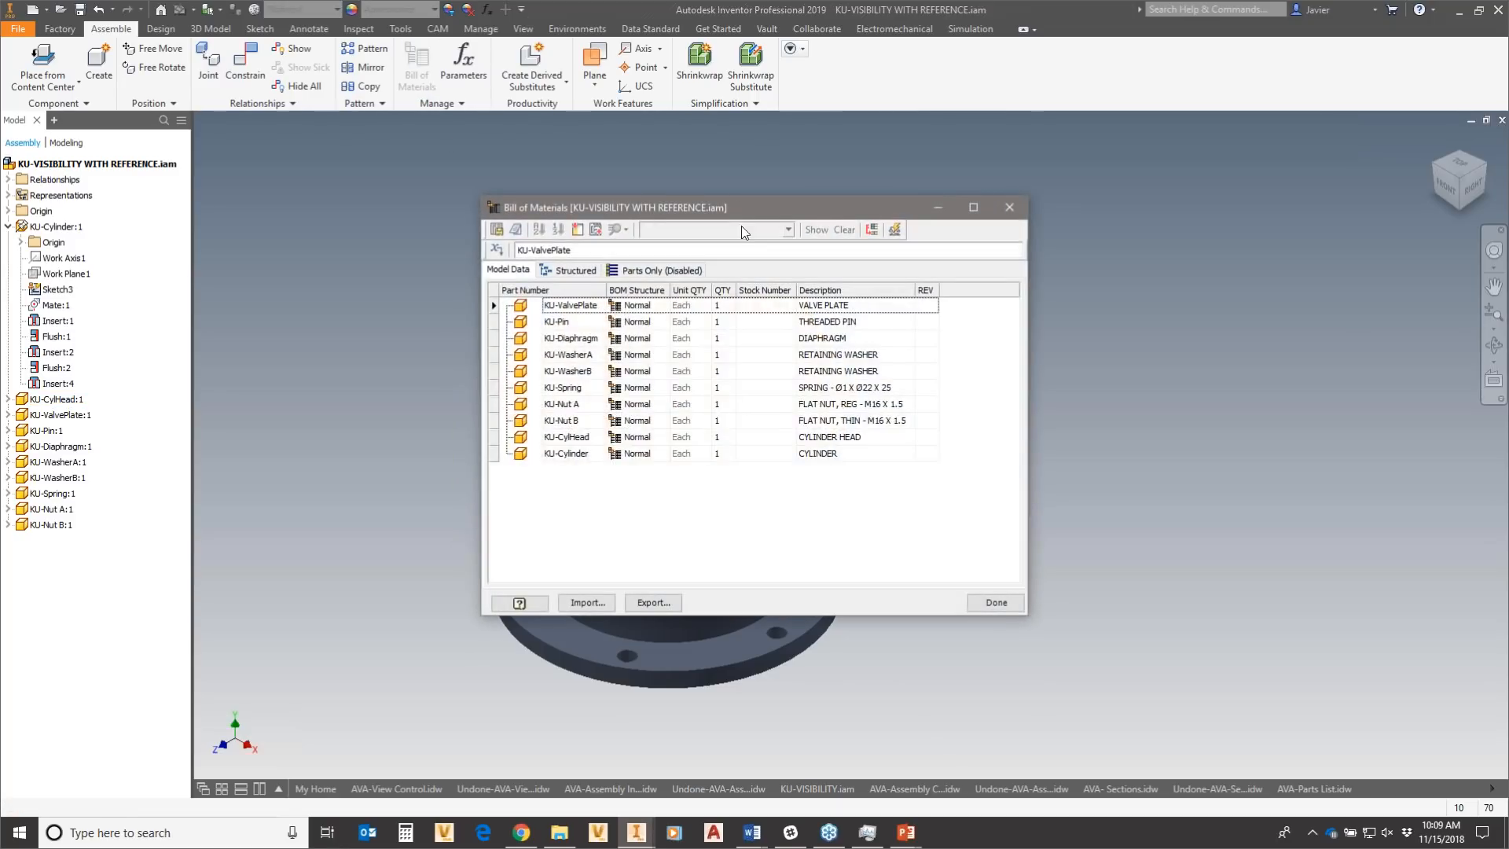
left_click_drag(743, 204, 1156, 158)
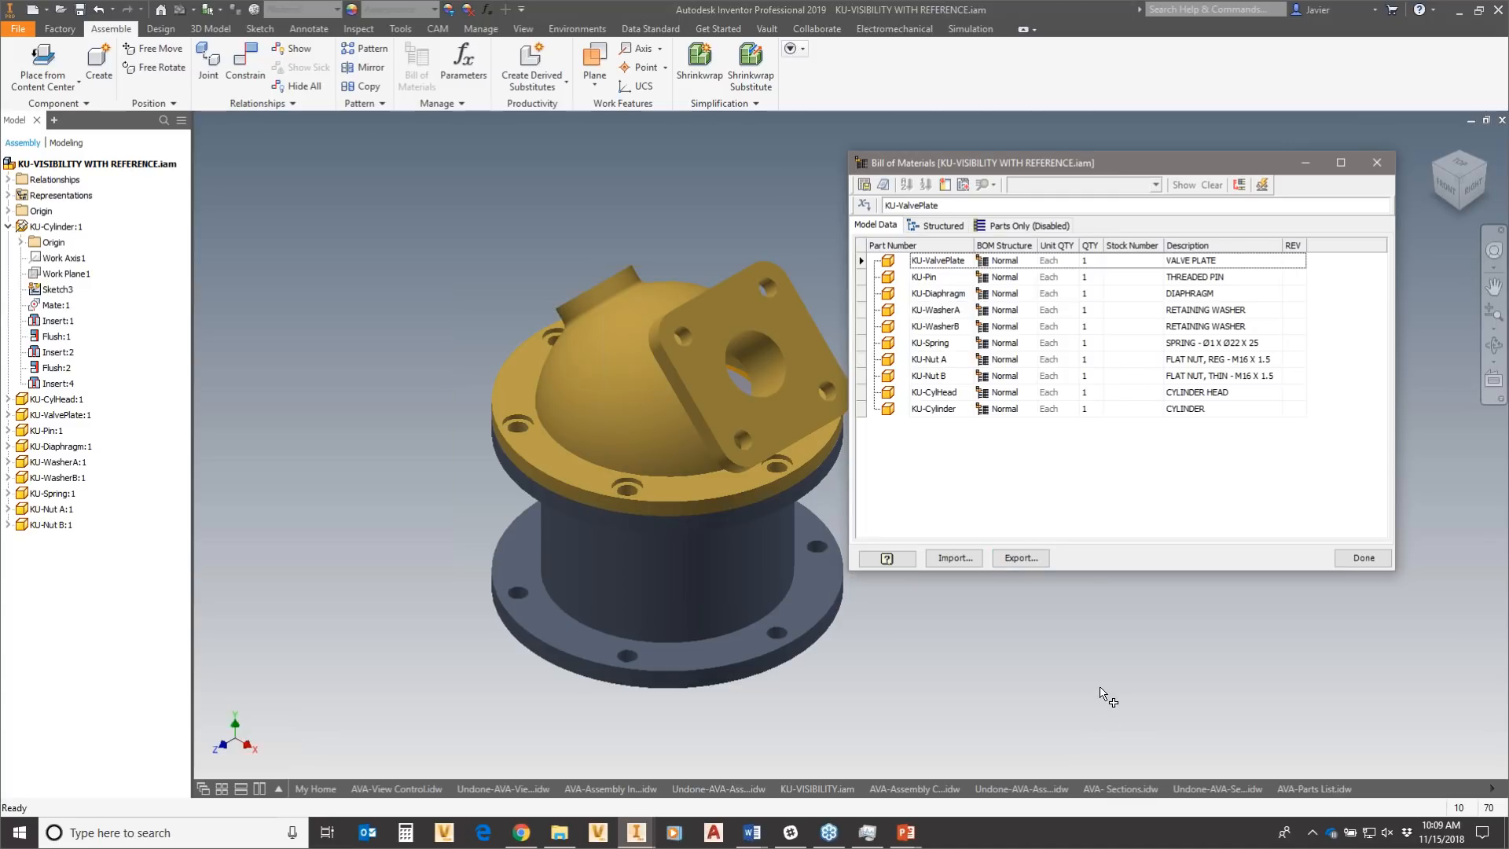
left_click(1031, 703)
middle_click_drag(1031, 703, 961, 680)
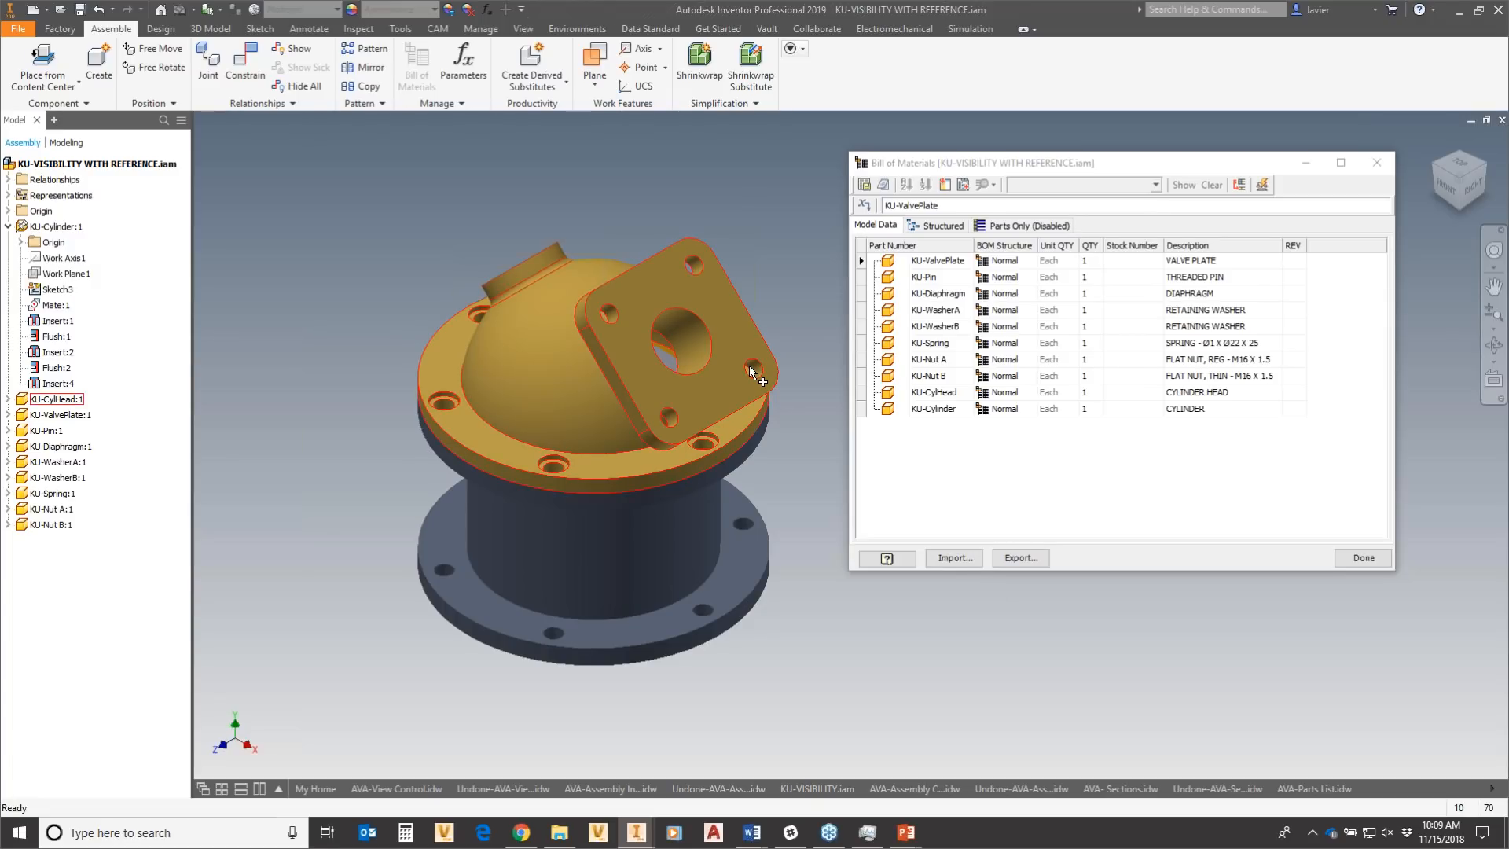
Set the BOM structure of KU-CylHead to Reference in the bill of materials.
left_click(893, 392)
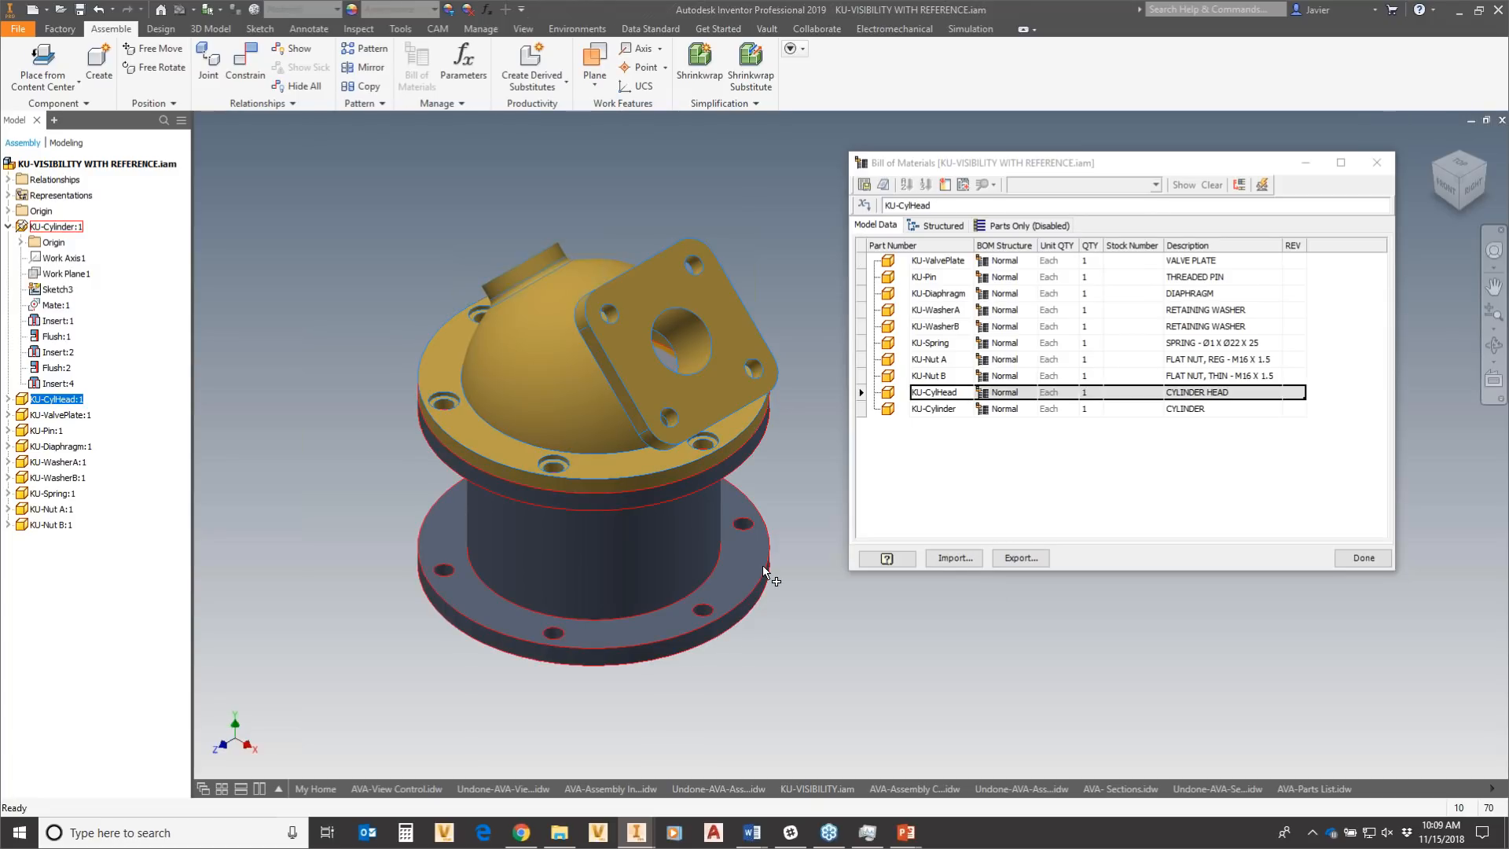
left_click(1019, 393)
left_click(1032, 401)
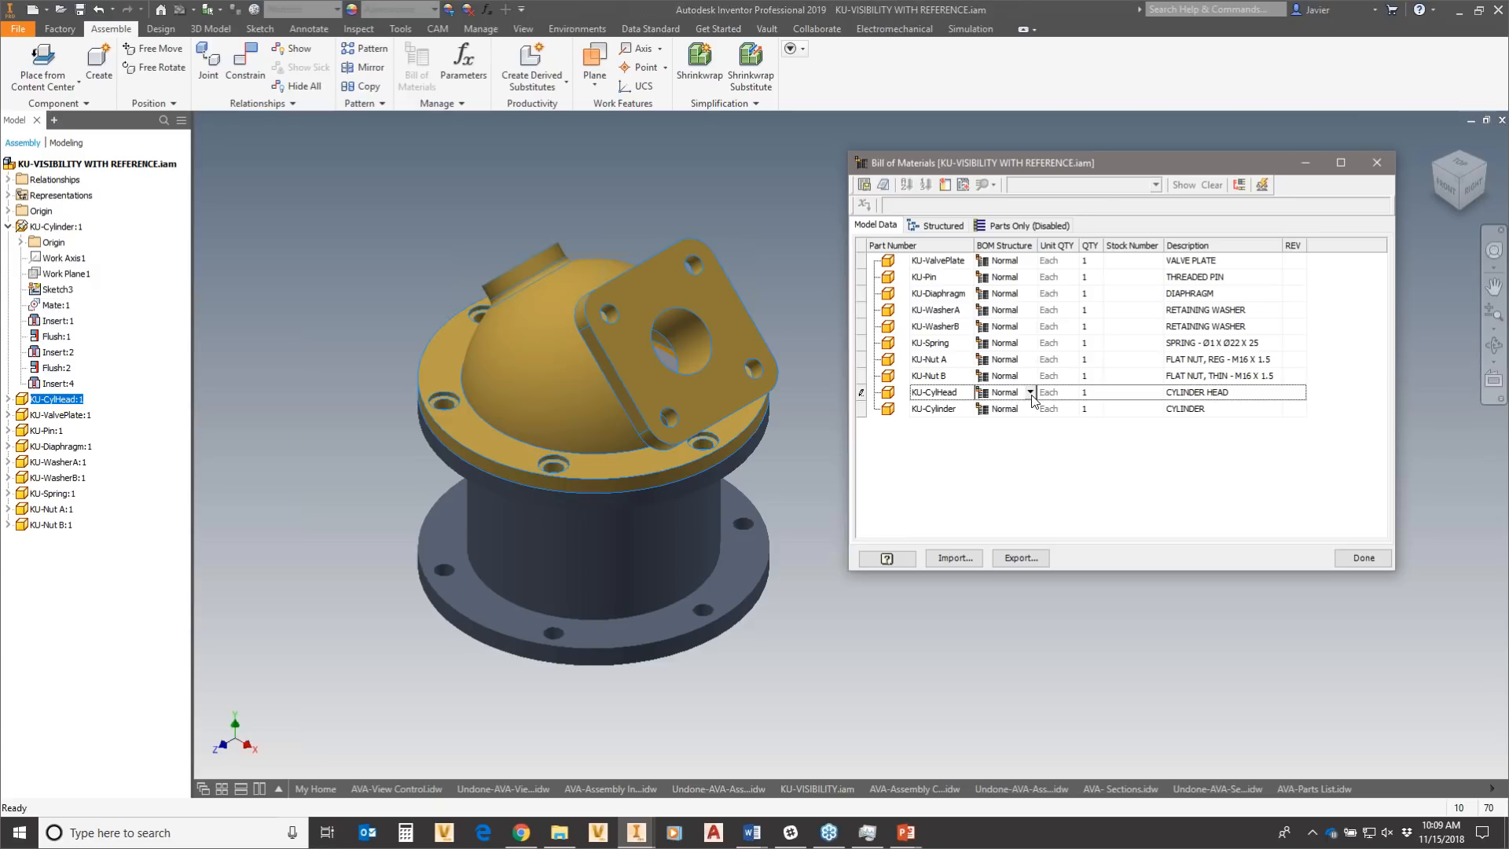
left_click(1030, 393)
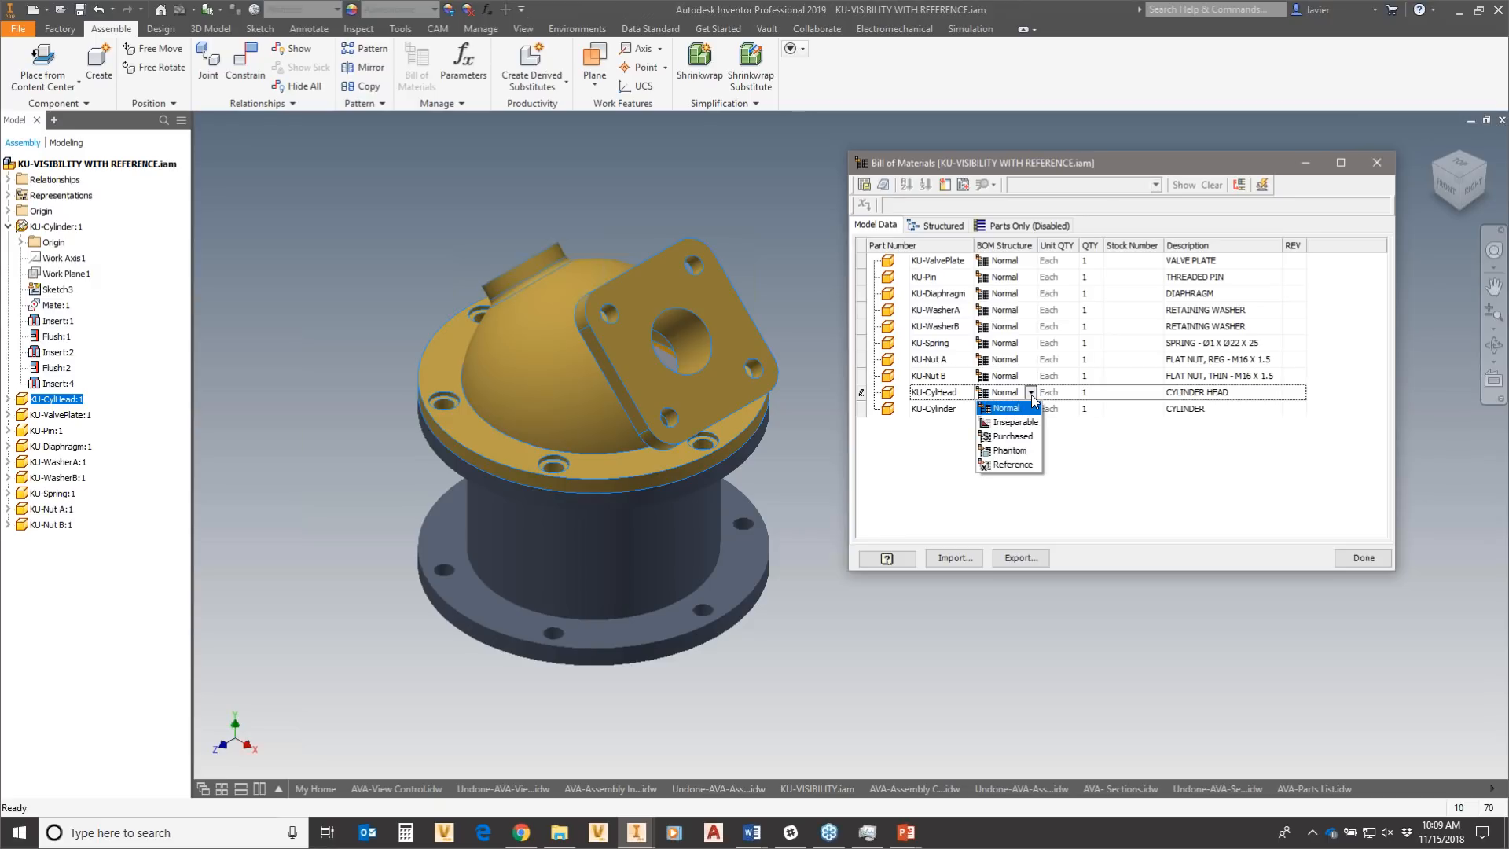
left_click(1007, 465)
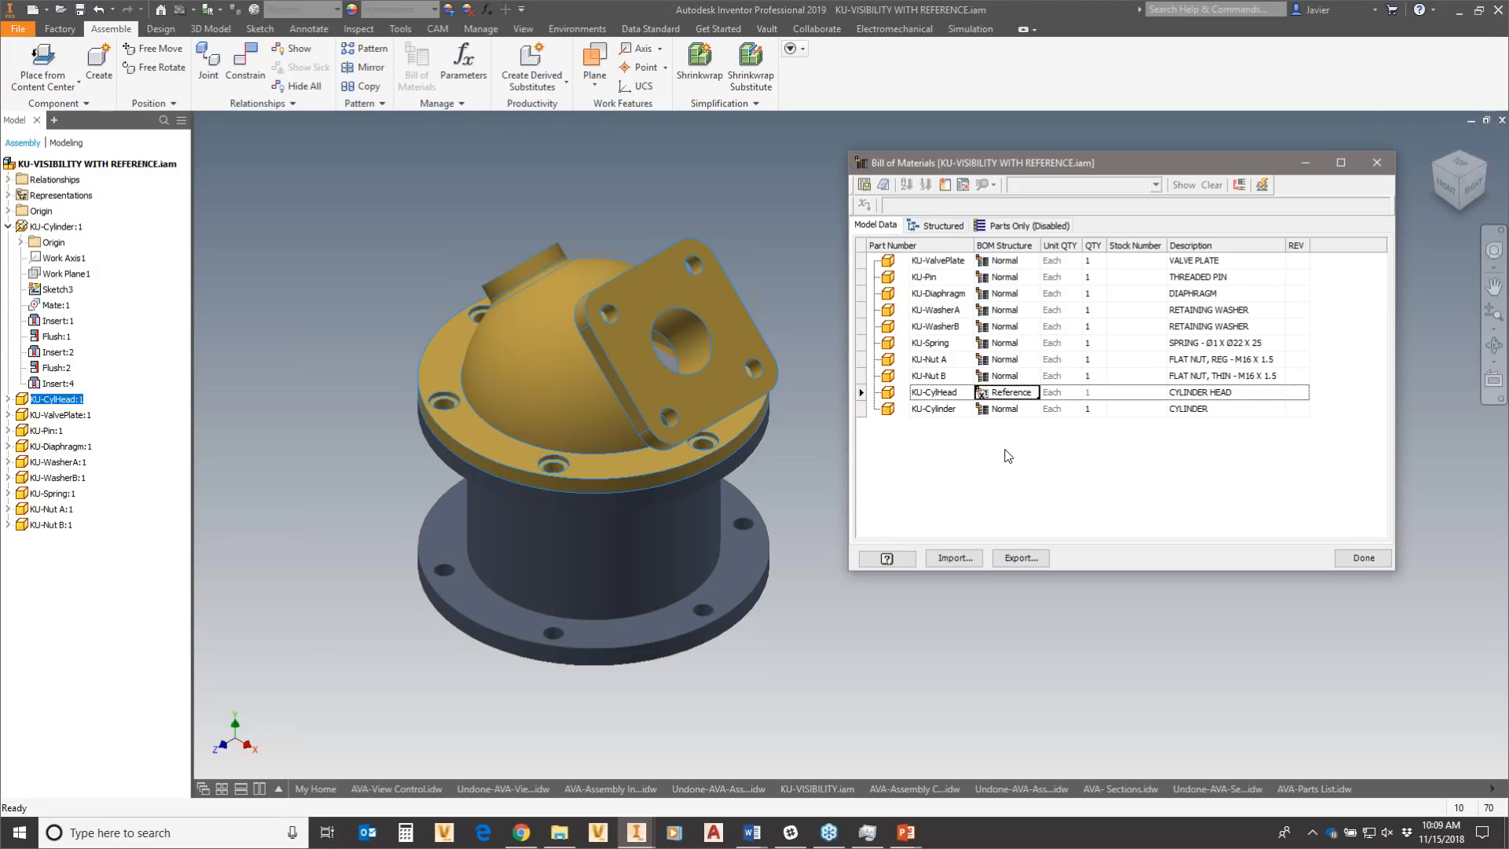
Check the structured bill of materials, then return to the AVA-View Control drawing and close the bill of materials.
left_click(940, 225)
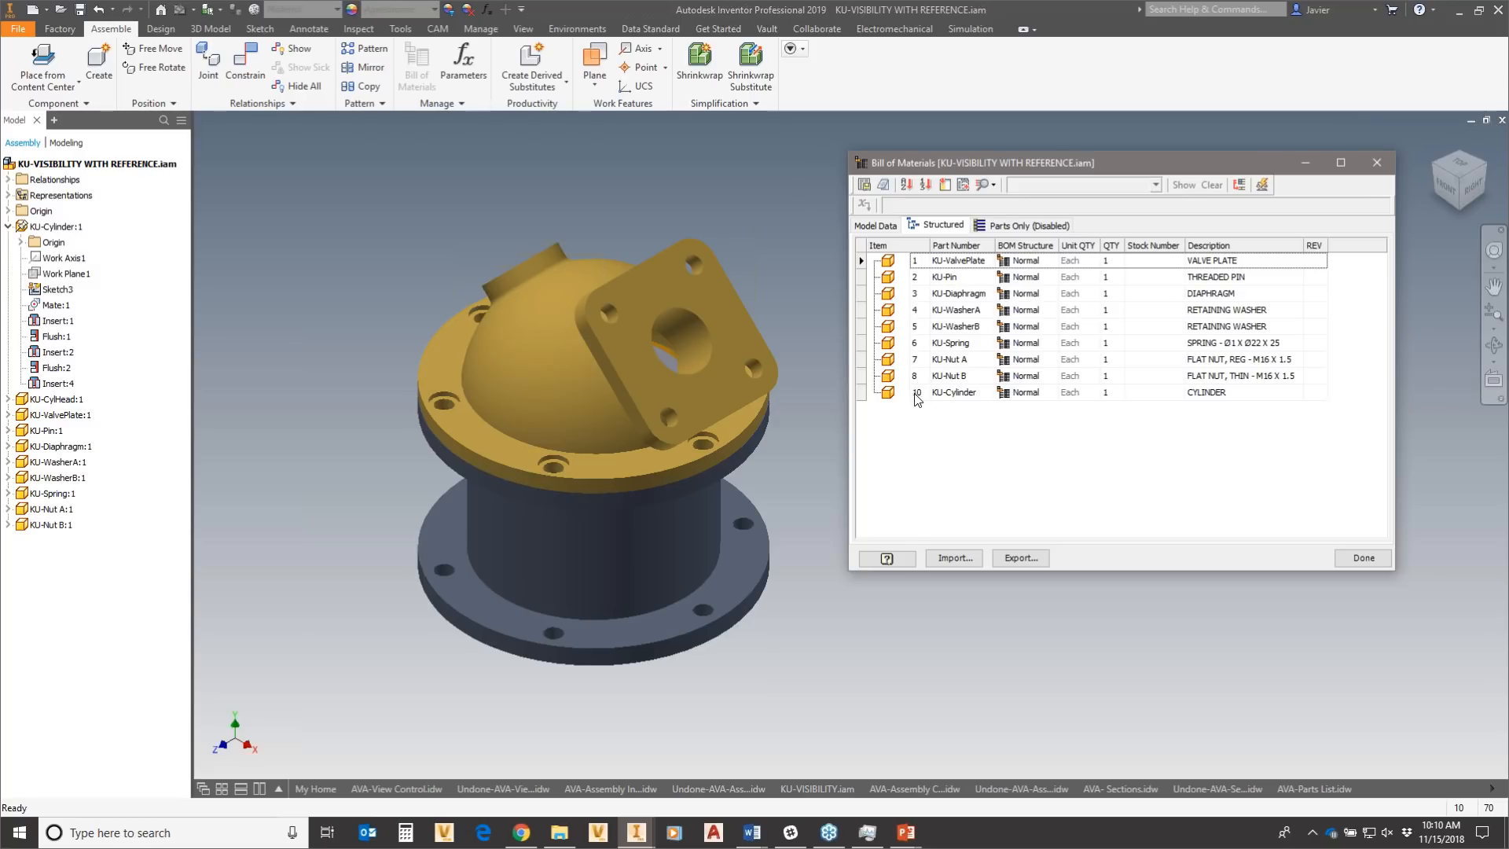
left_click(890, 228)
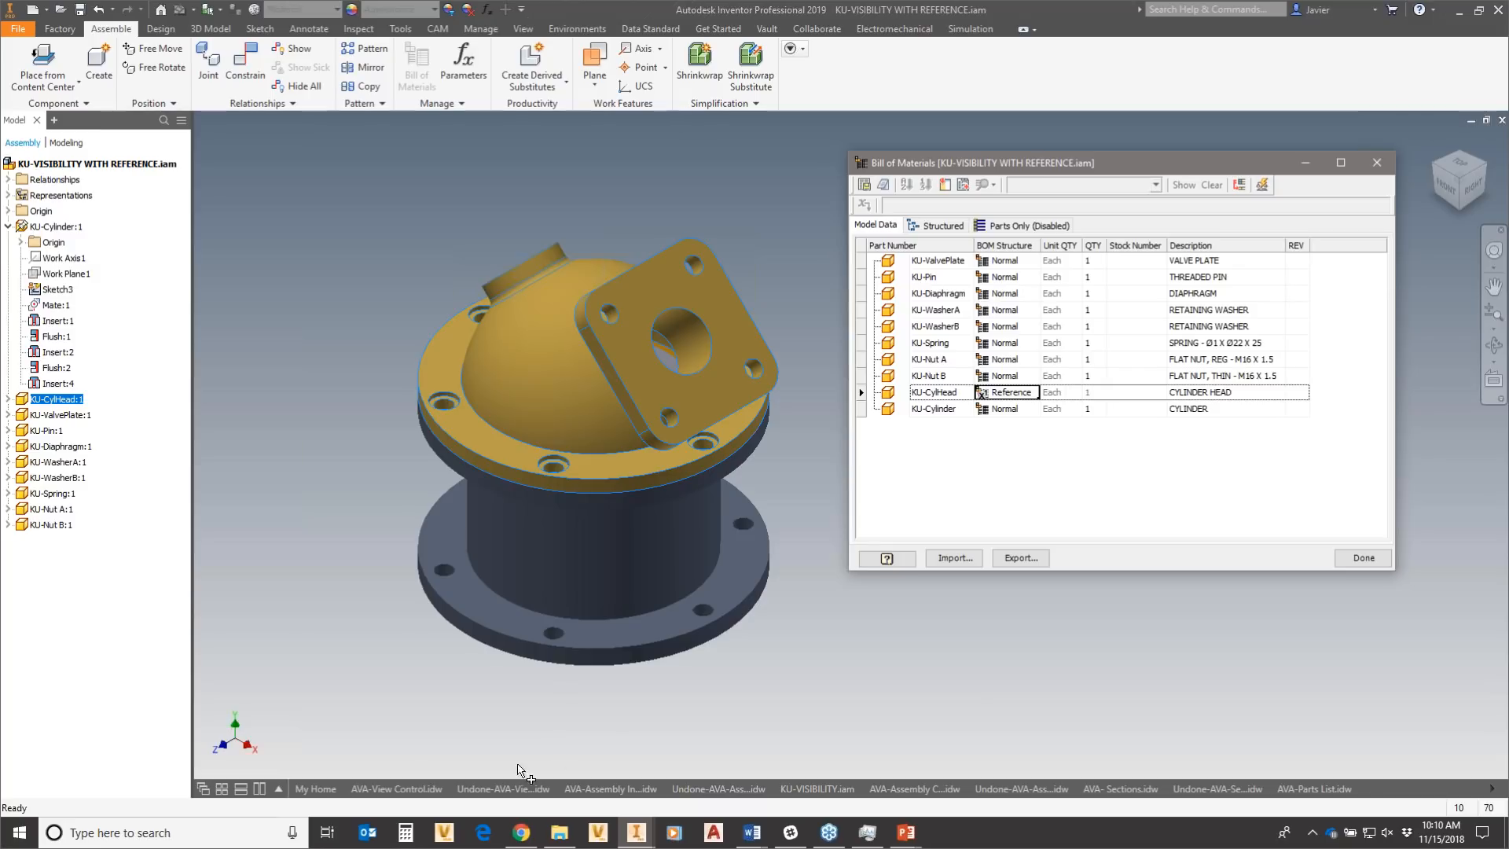
left_click(386, 788)
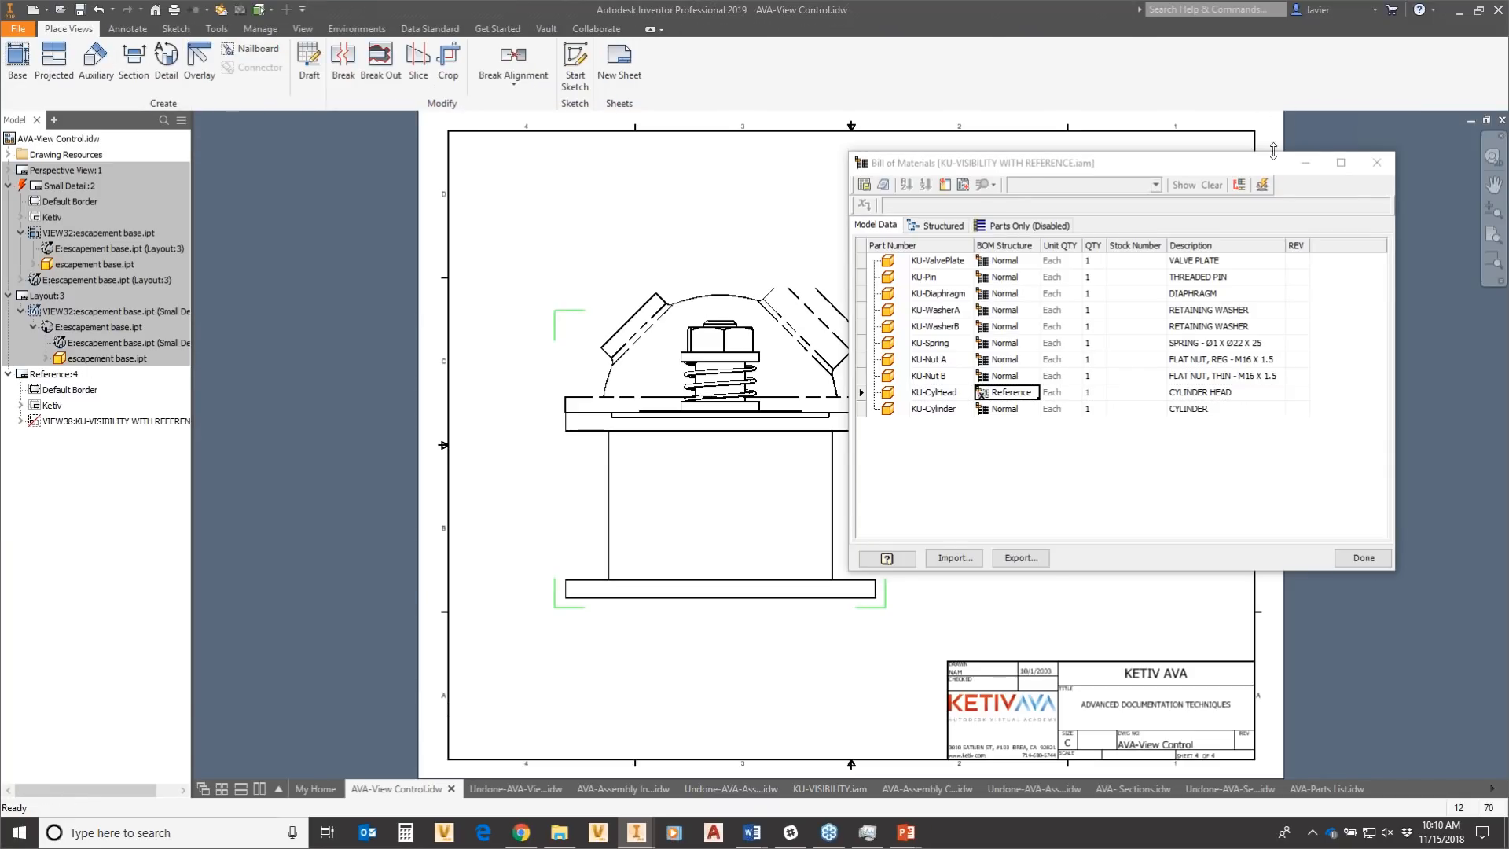
left_click(1377, 162)
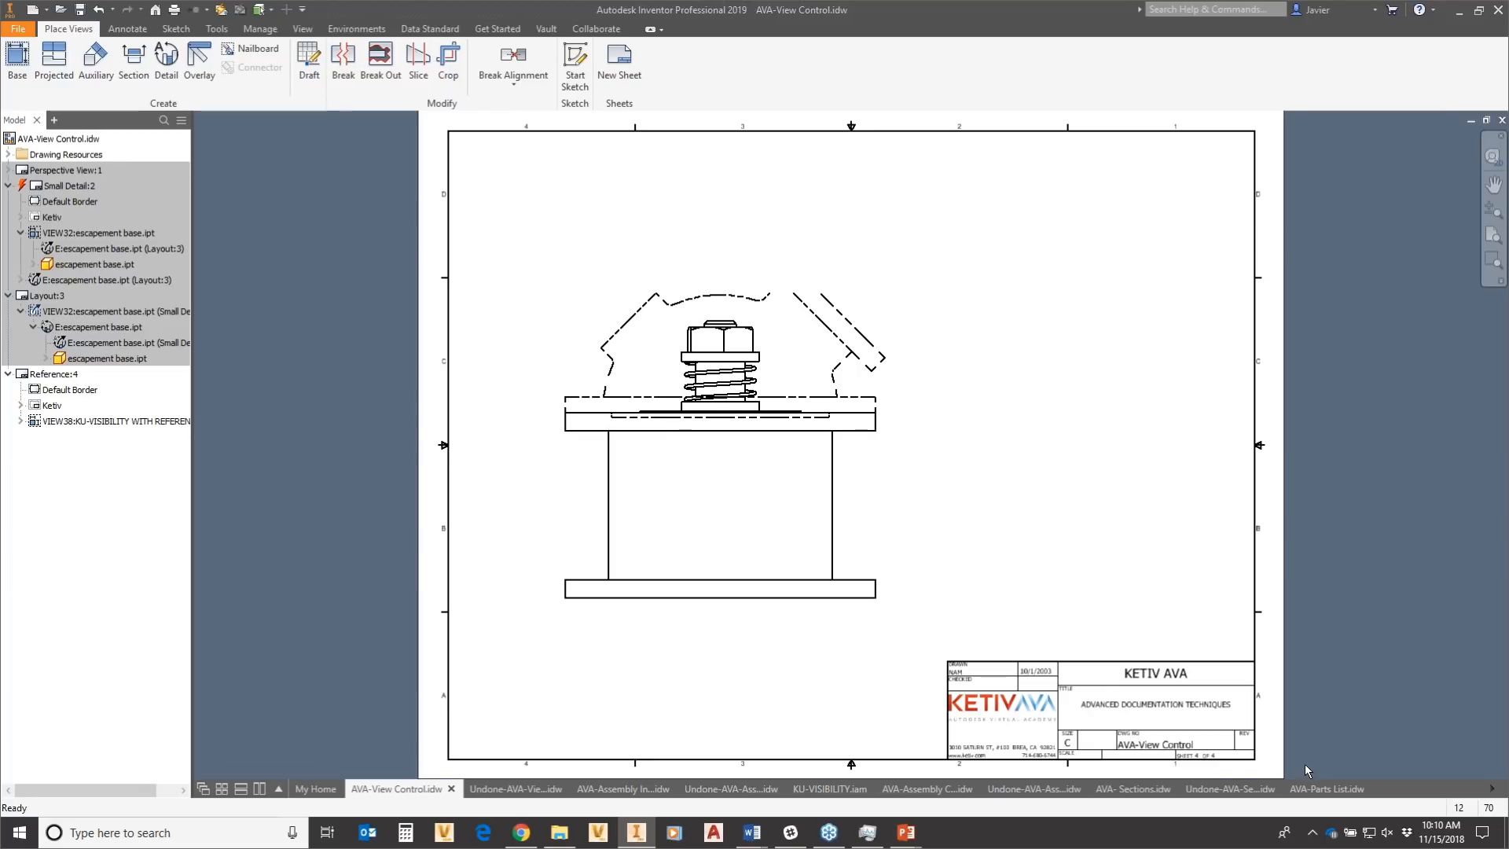
Reopen the assembly from the Reference sheet's view and display its bill of materials.
left_click(745, 451)
right_click(743, 323)
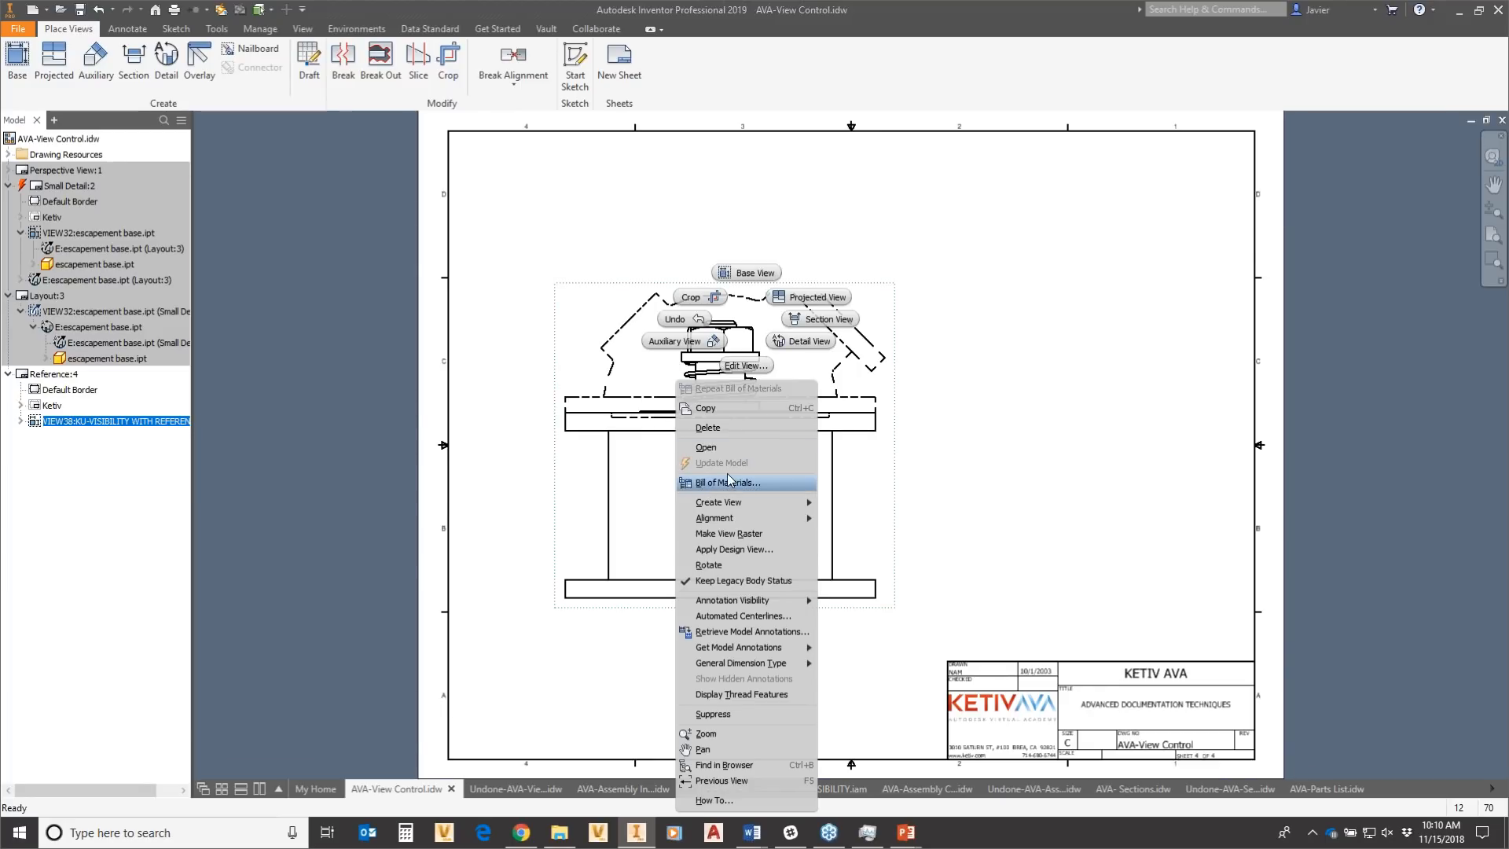
left_click(706, 447)
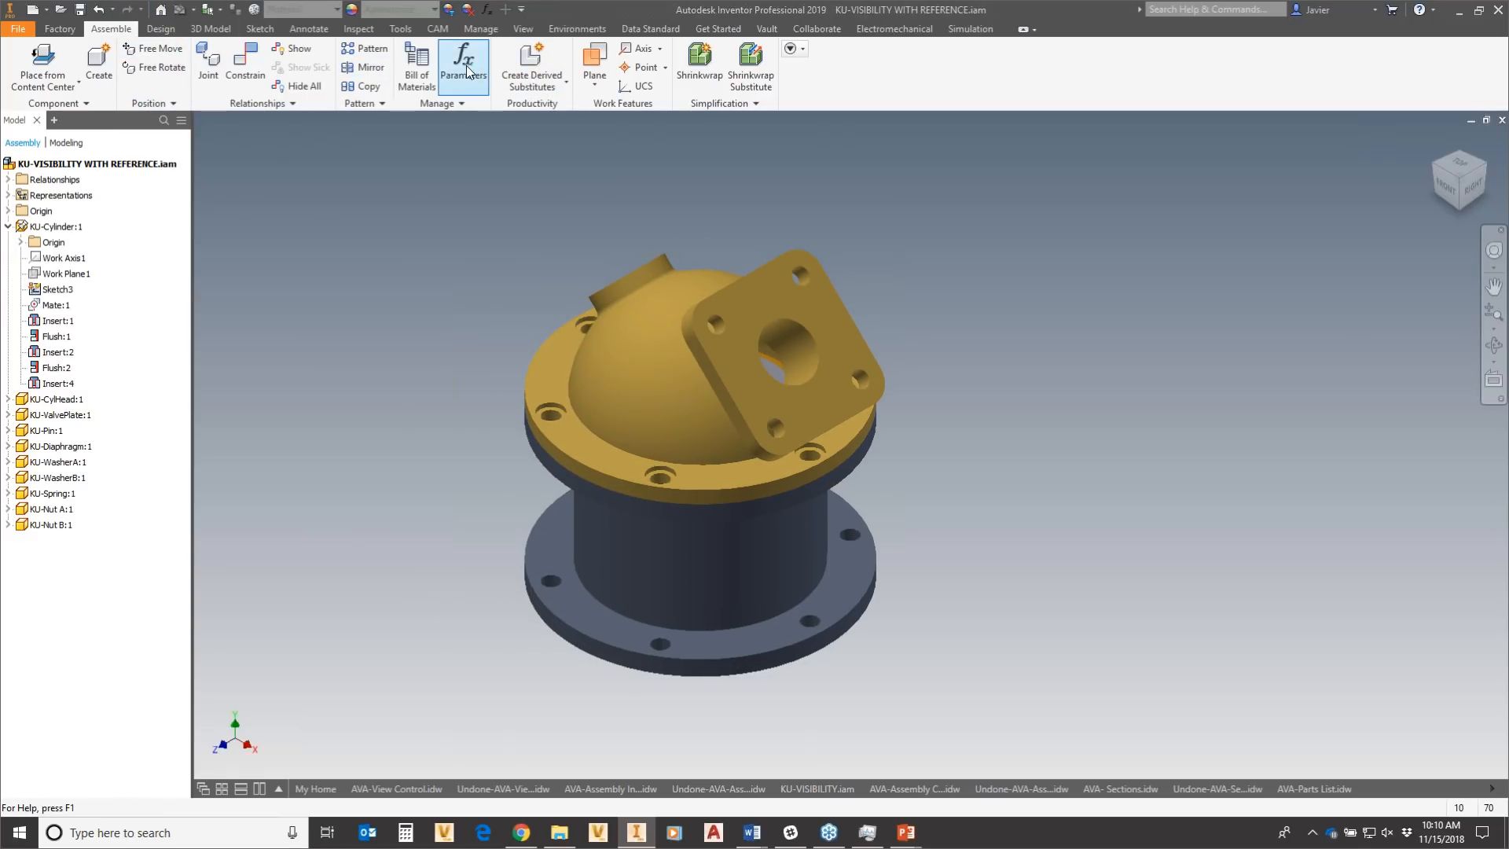
left_click(430, 76)
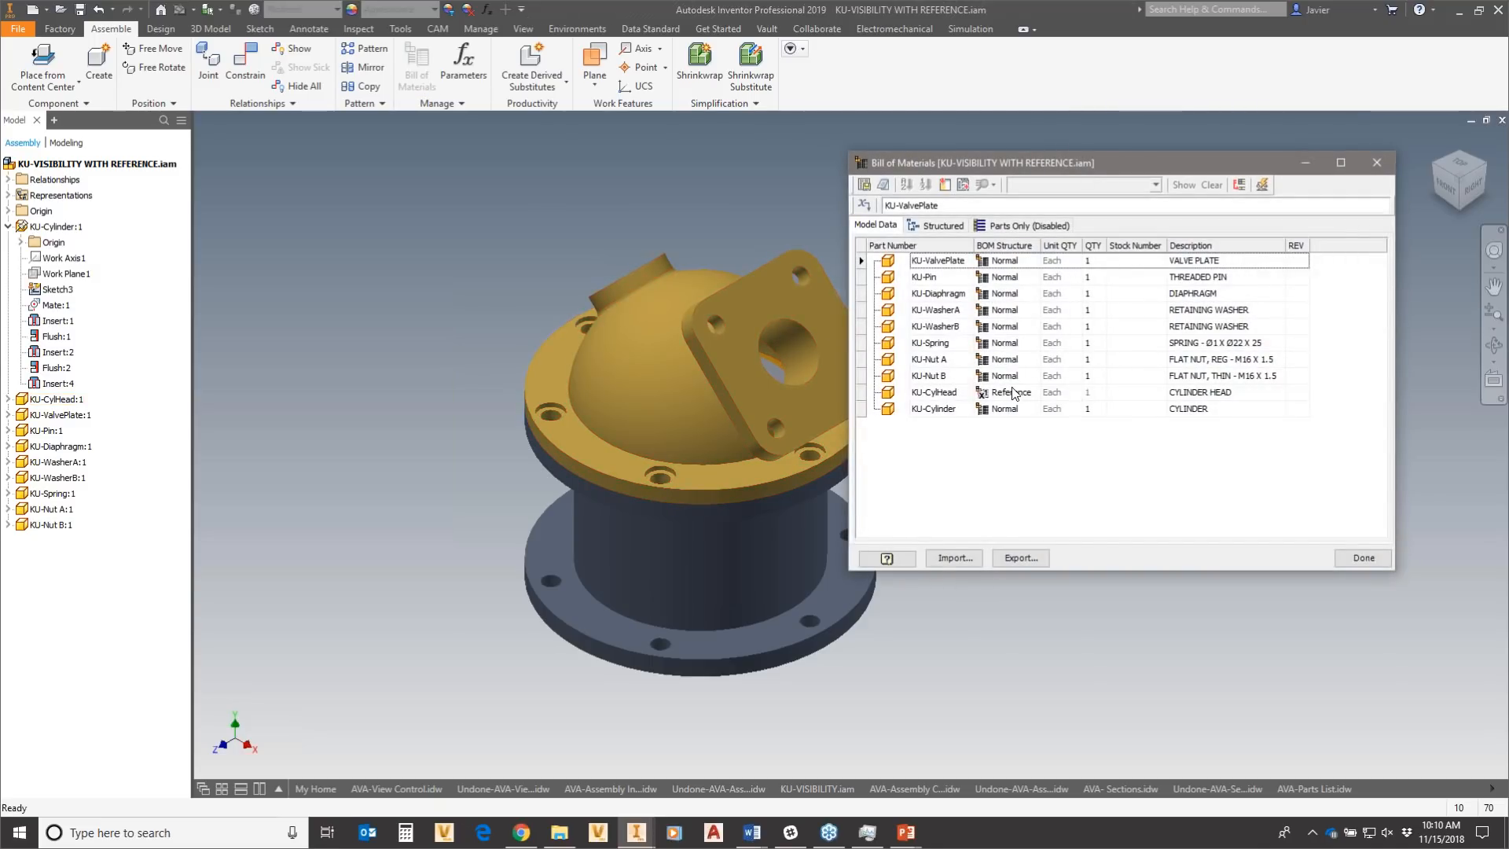
Set the BOM structure of KU-CylHead back to Normal.
left_click(1046, 392)
left_click(1030, 393)
left_click(1035, 392)
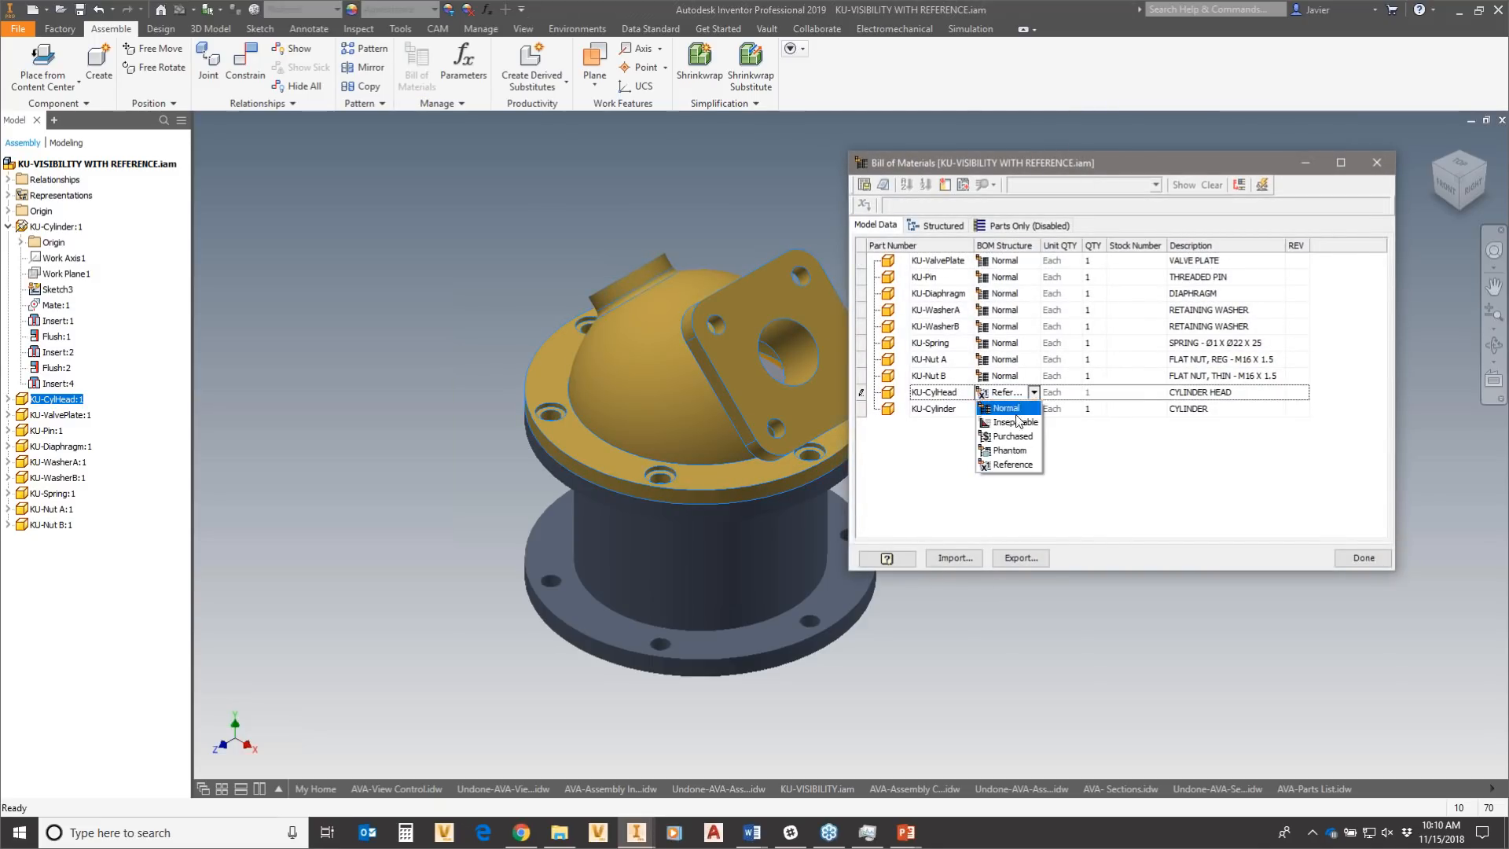
left_click(1008, 408)
Examine KU-CylHead's entry in the structured bill of materials, then close it and go back to the AVA-View Control drawing.
left_click(945, 228)
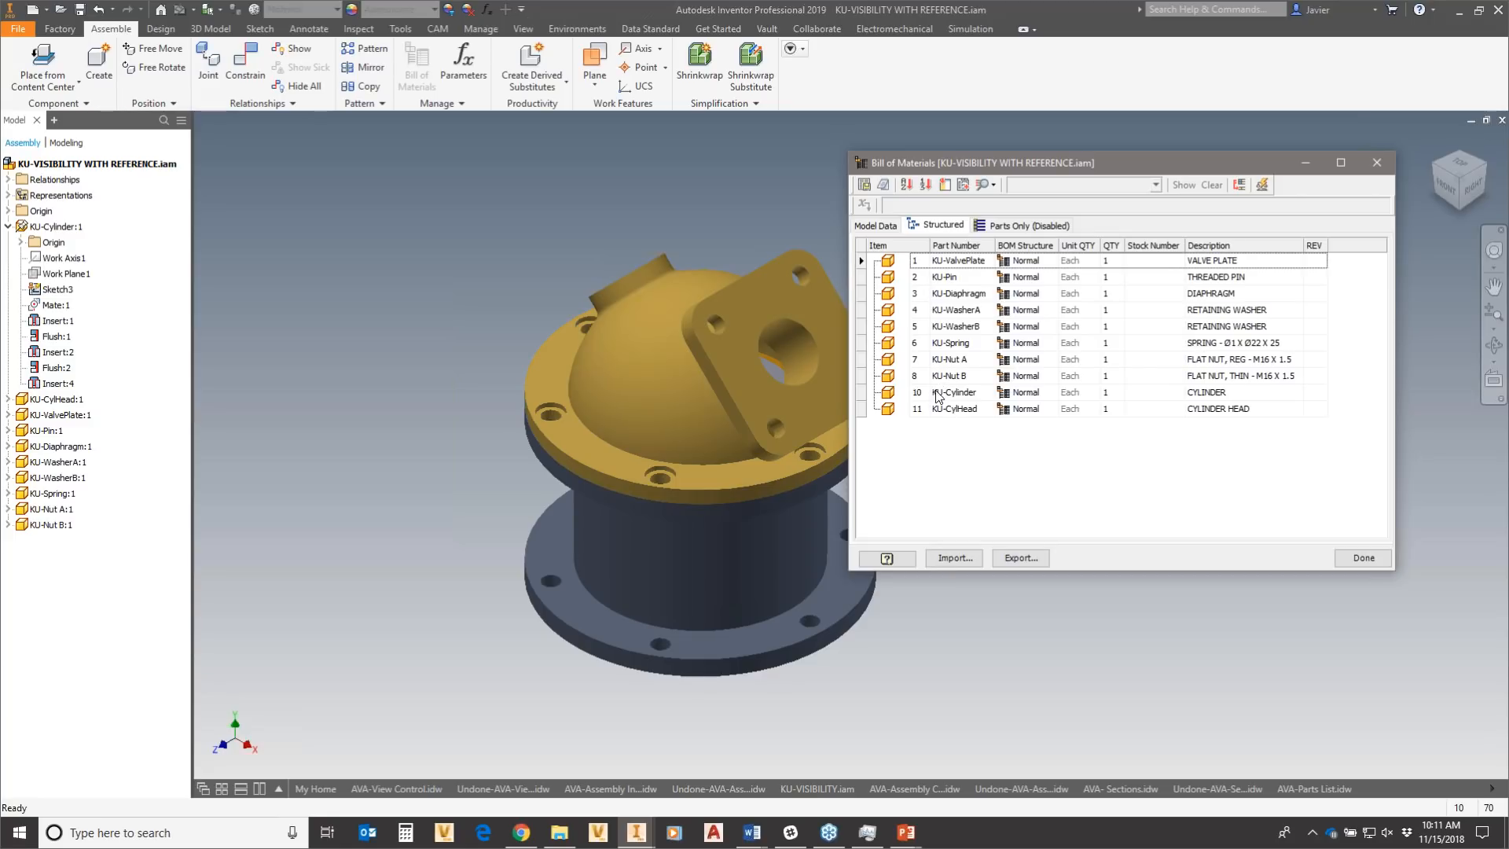
left_click(937, 410)
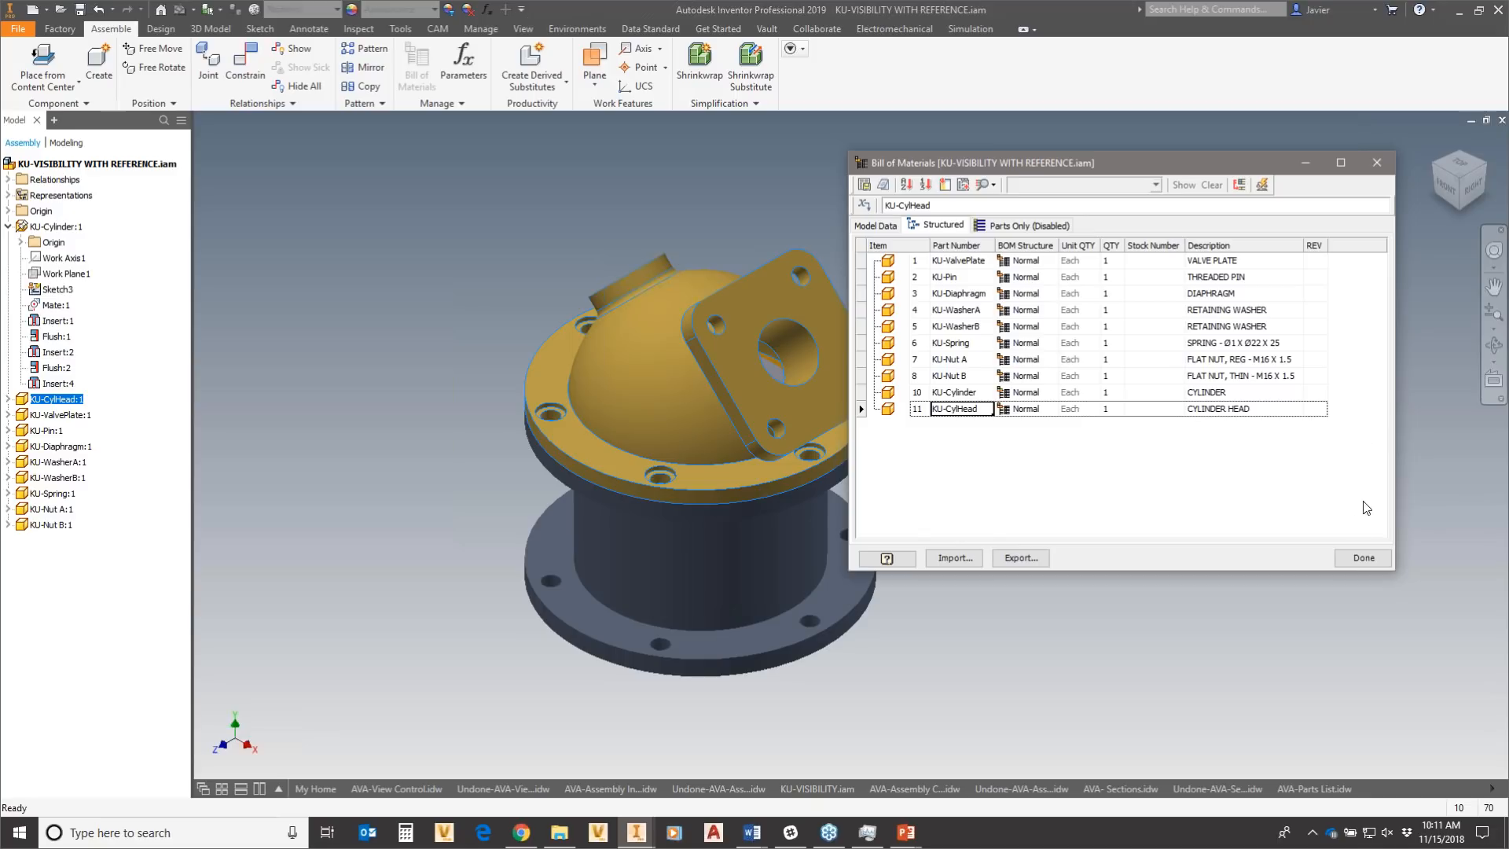
left_click(1364, 557)
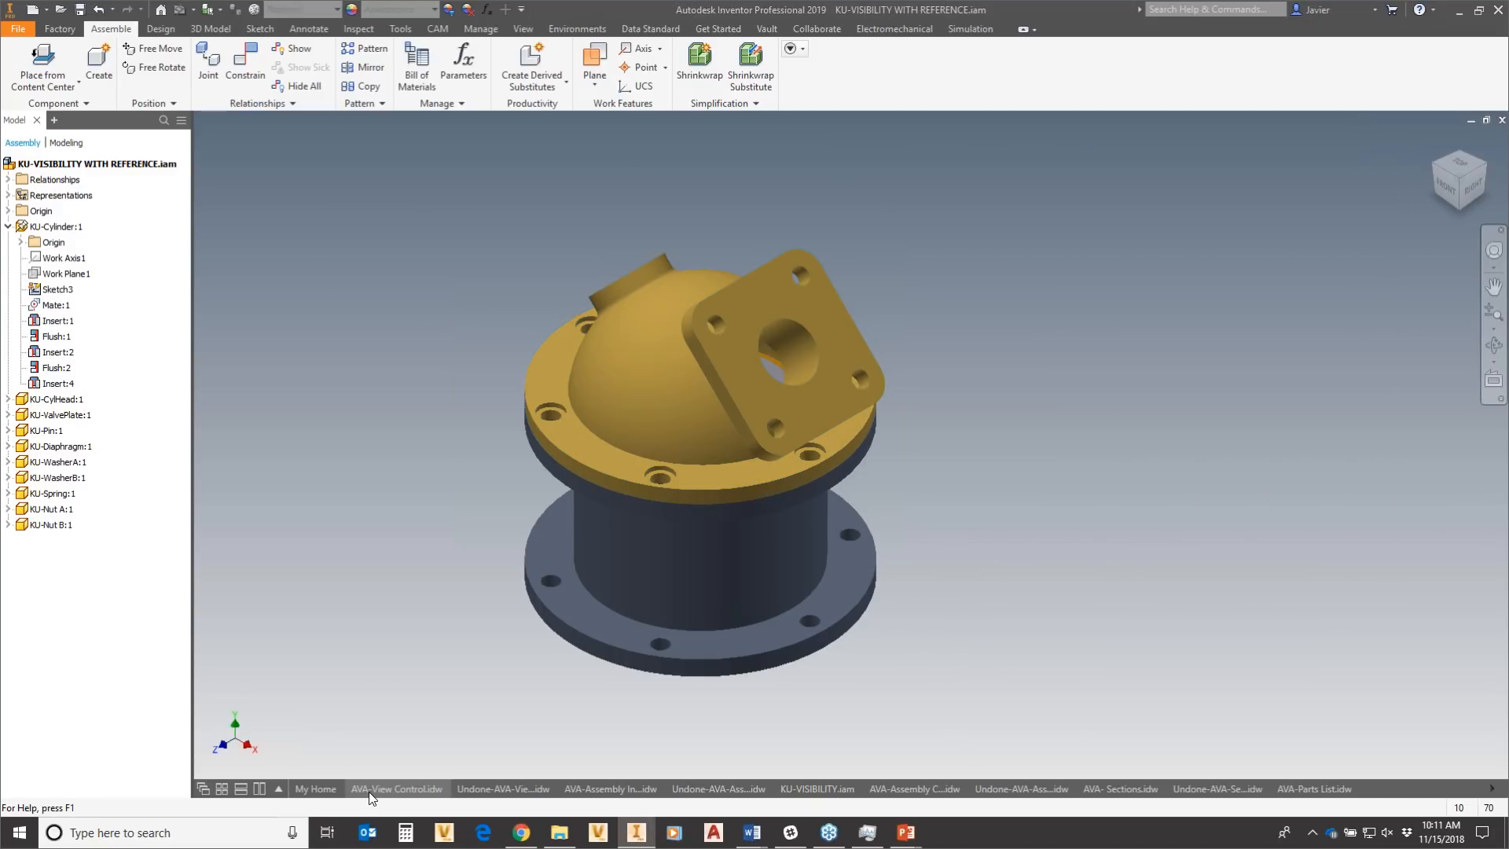
left_click(396, 788)
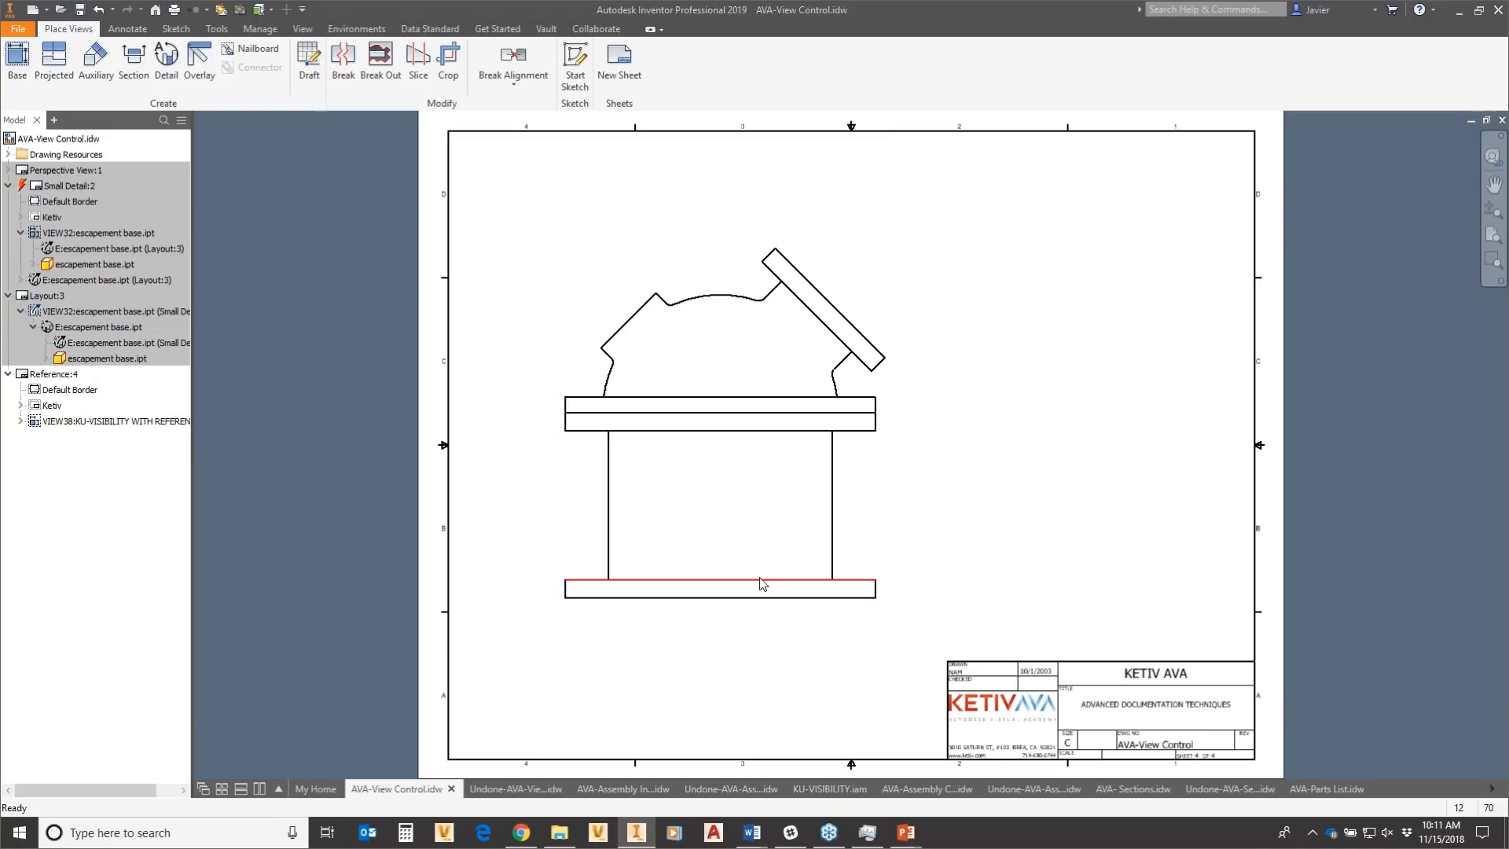
Edit the assembly view on the Reference sheet so its display style shows hidden lines.
right_click(707, 263)
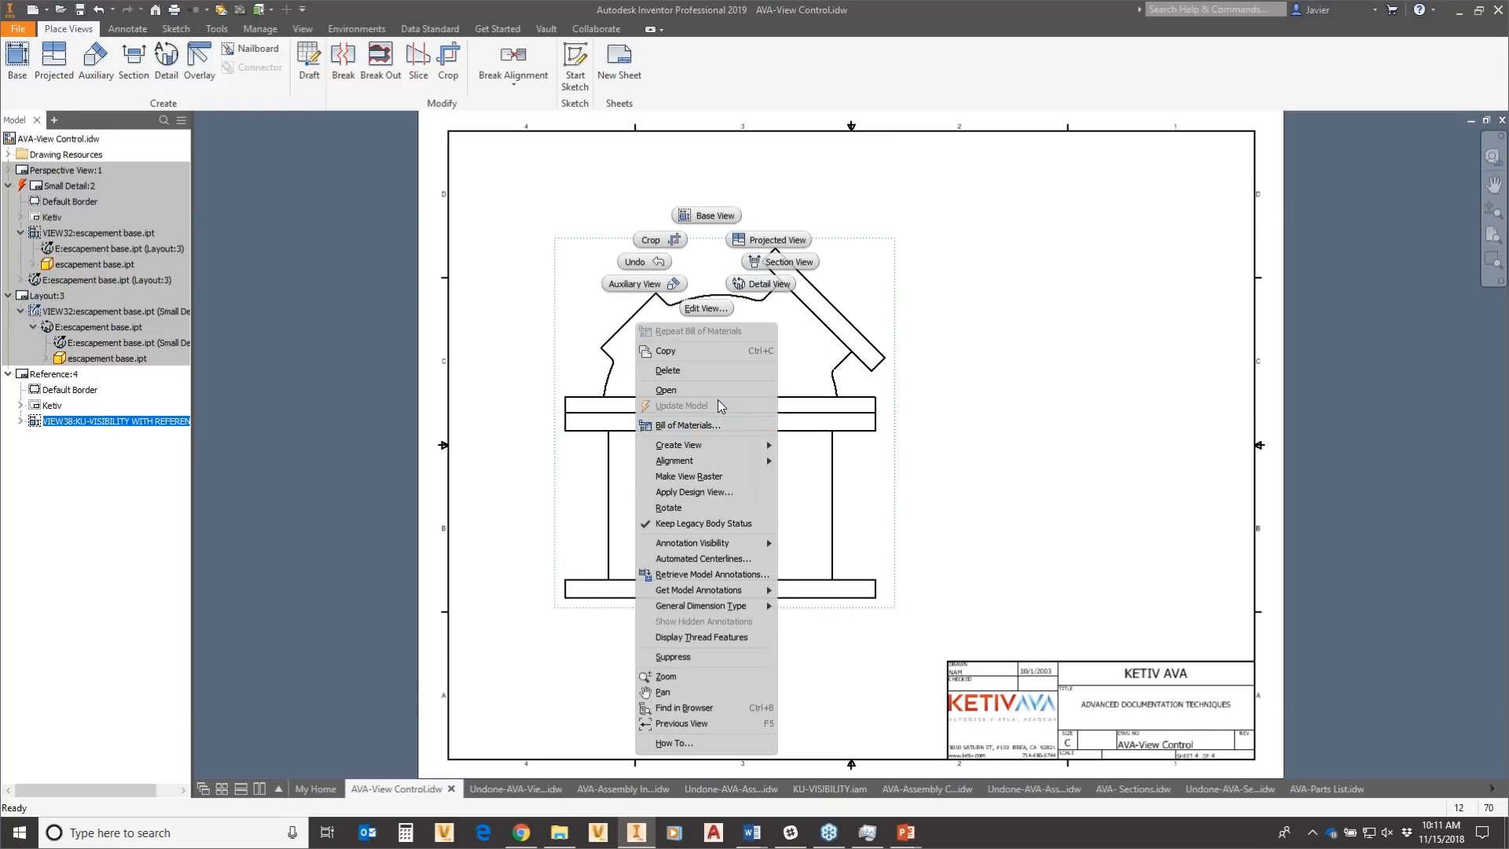
left_click(707, 307)
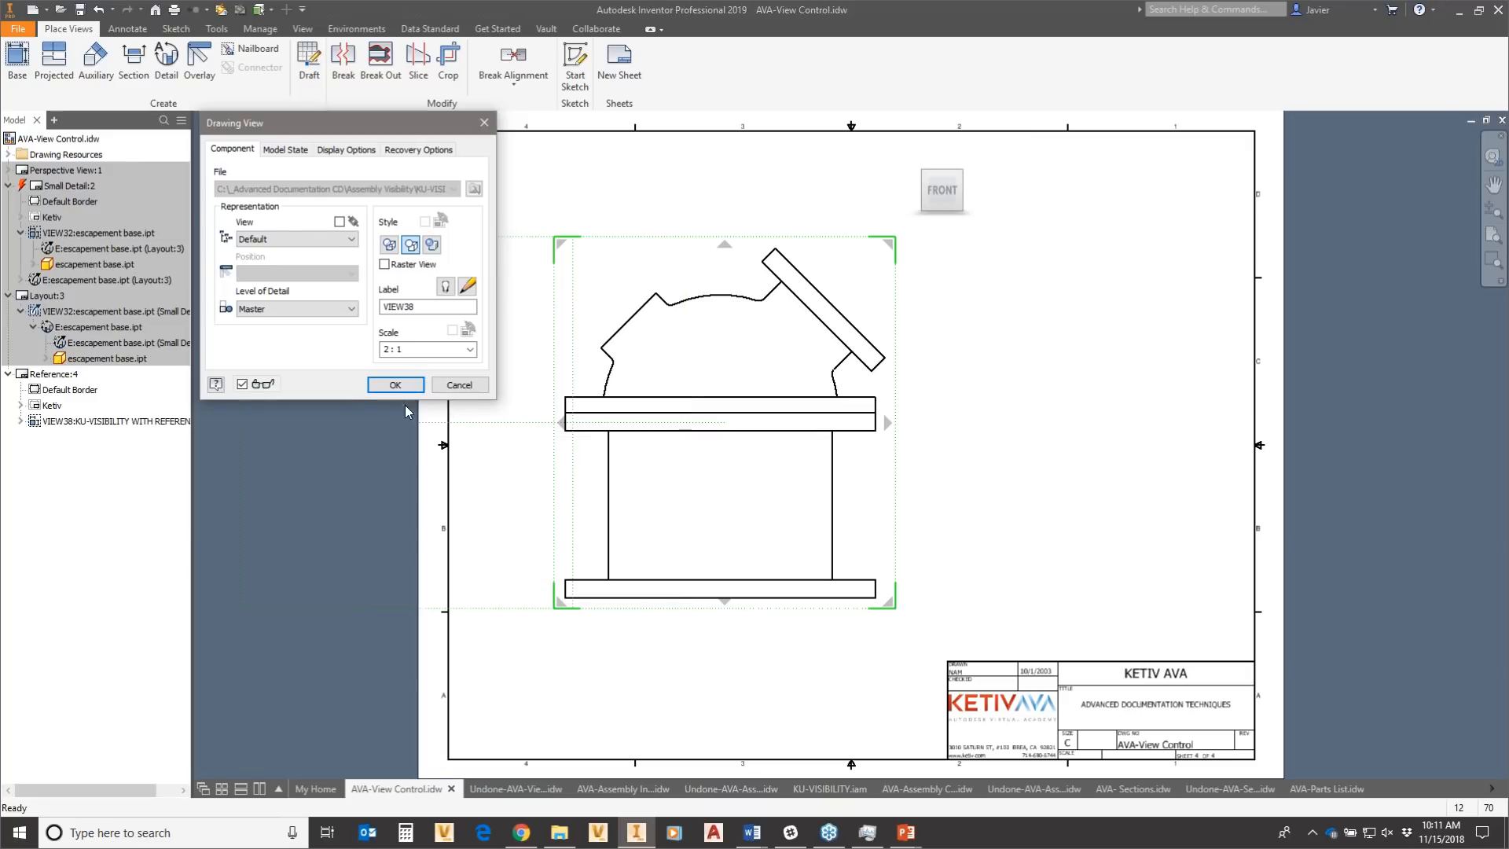
left_click(394, 385)
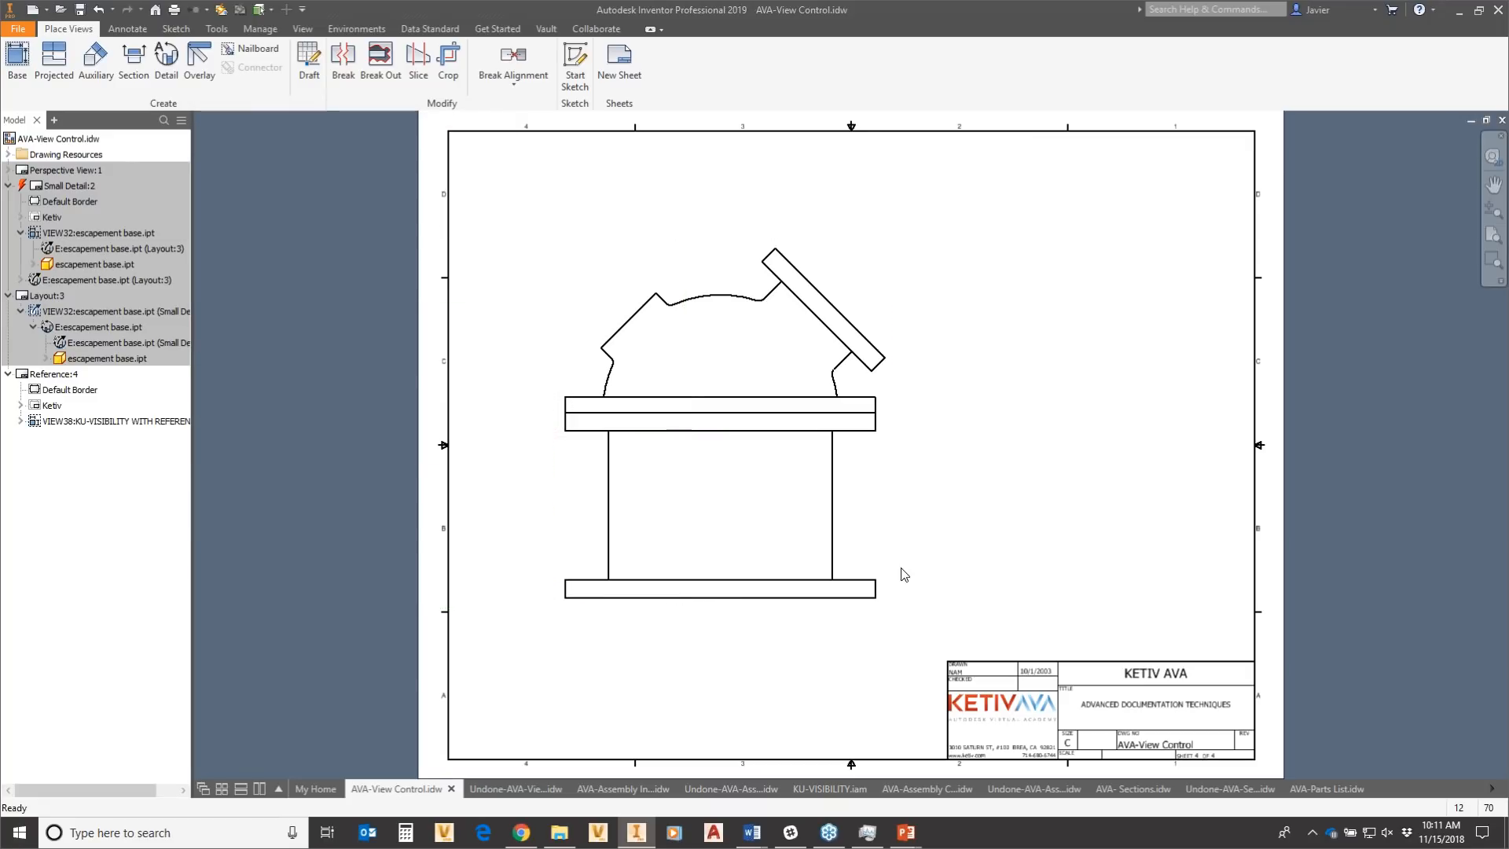
right_click(763, 330)
left_click(776, 367)
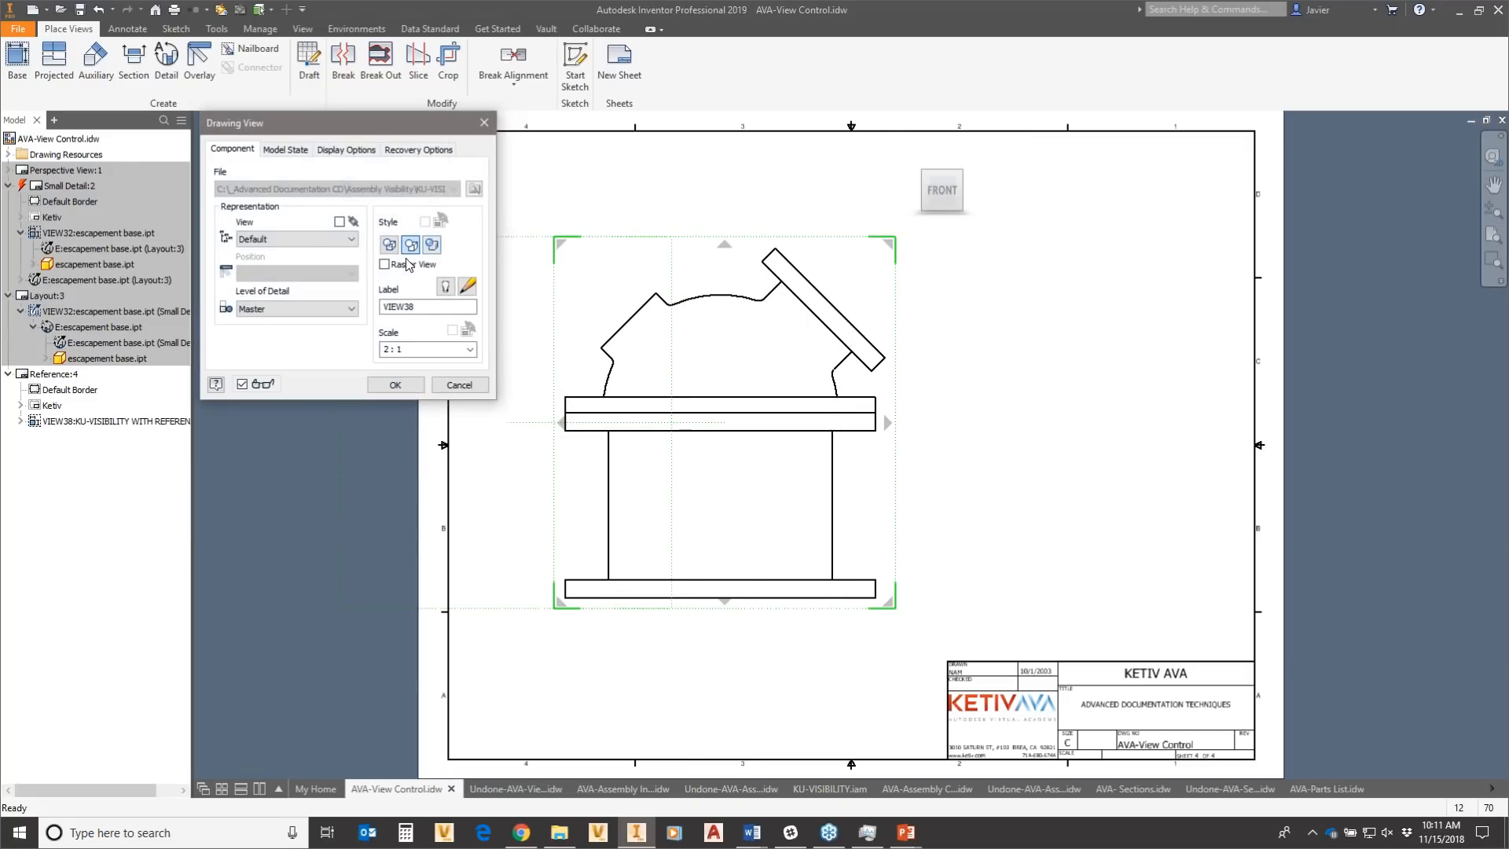
left_click(394, 385)
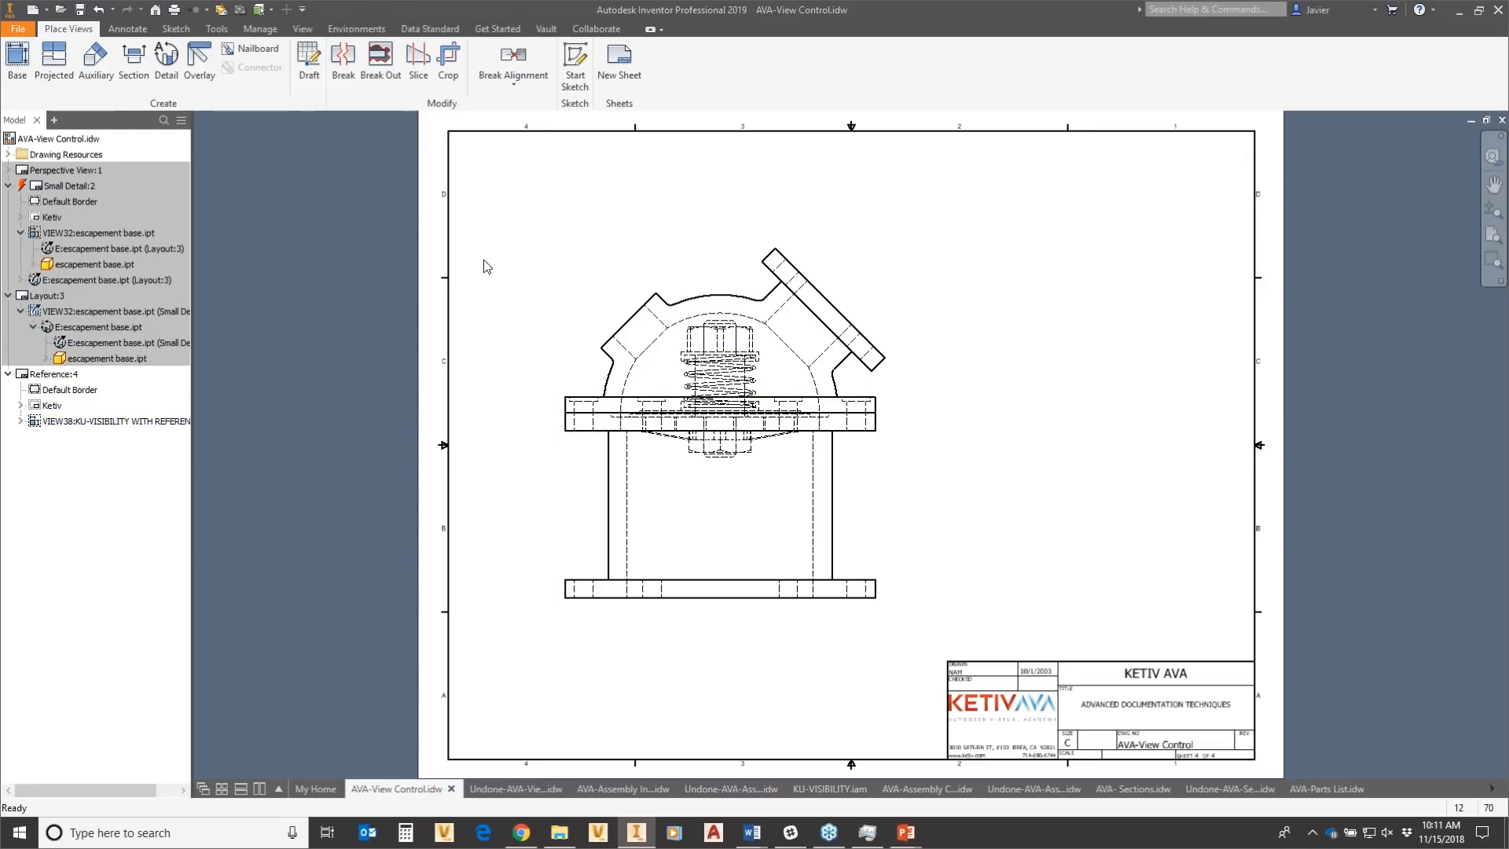
Switch the Reference sheet's assembly view back to the display style with hidden lines removed.
right_click(653, 314)
left_click(660, 335)
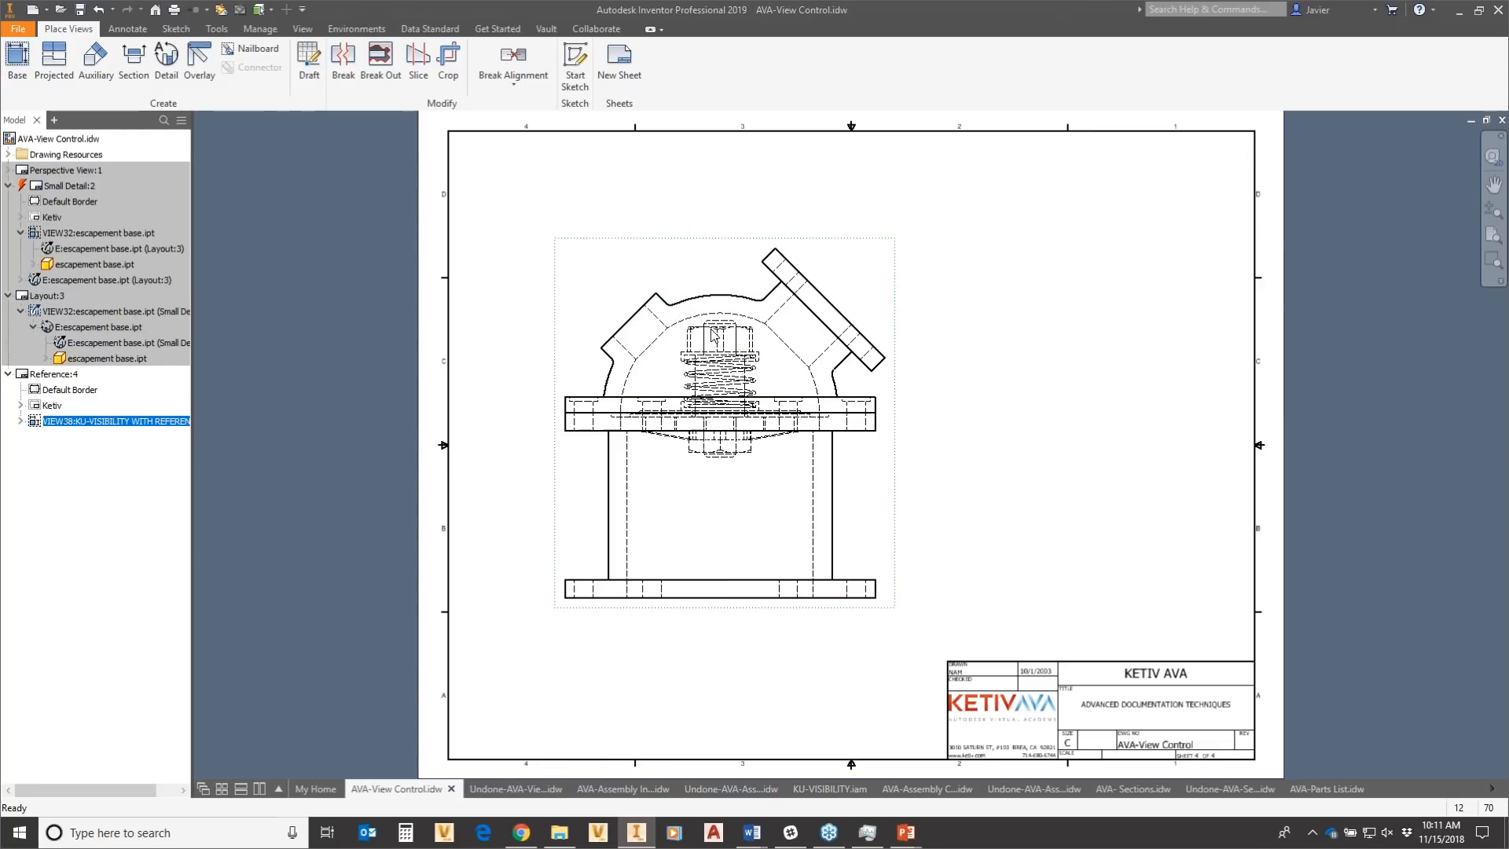
left_click(410, 244)
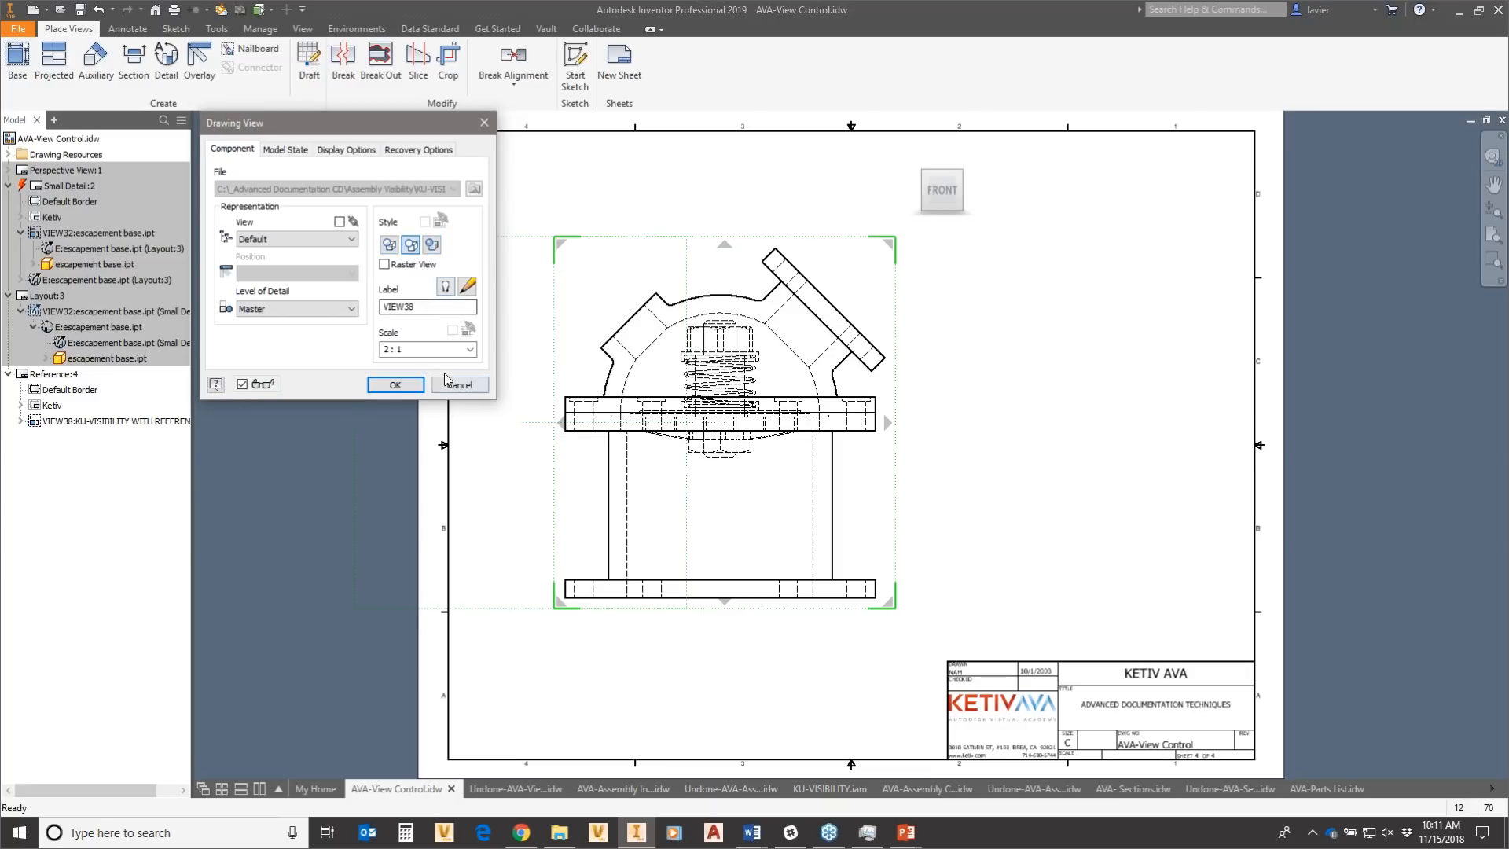
left_click(396, 384)
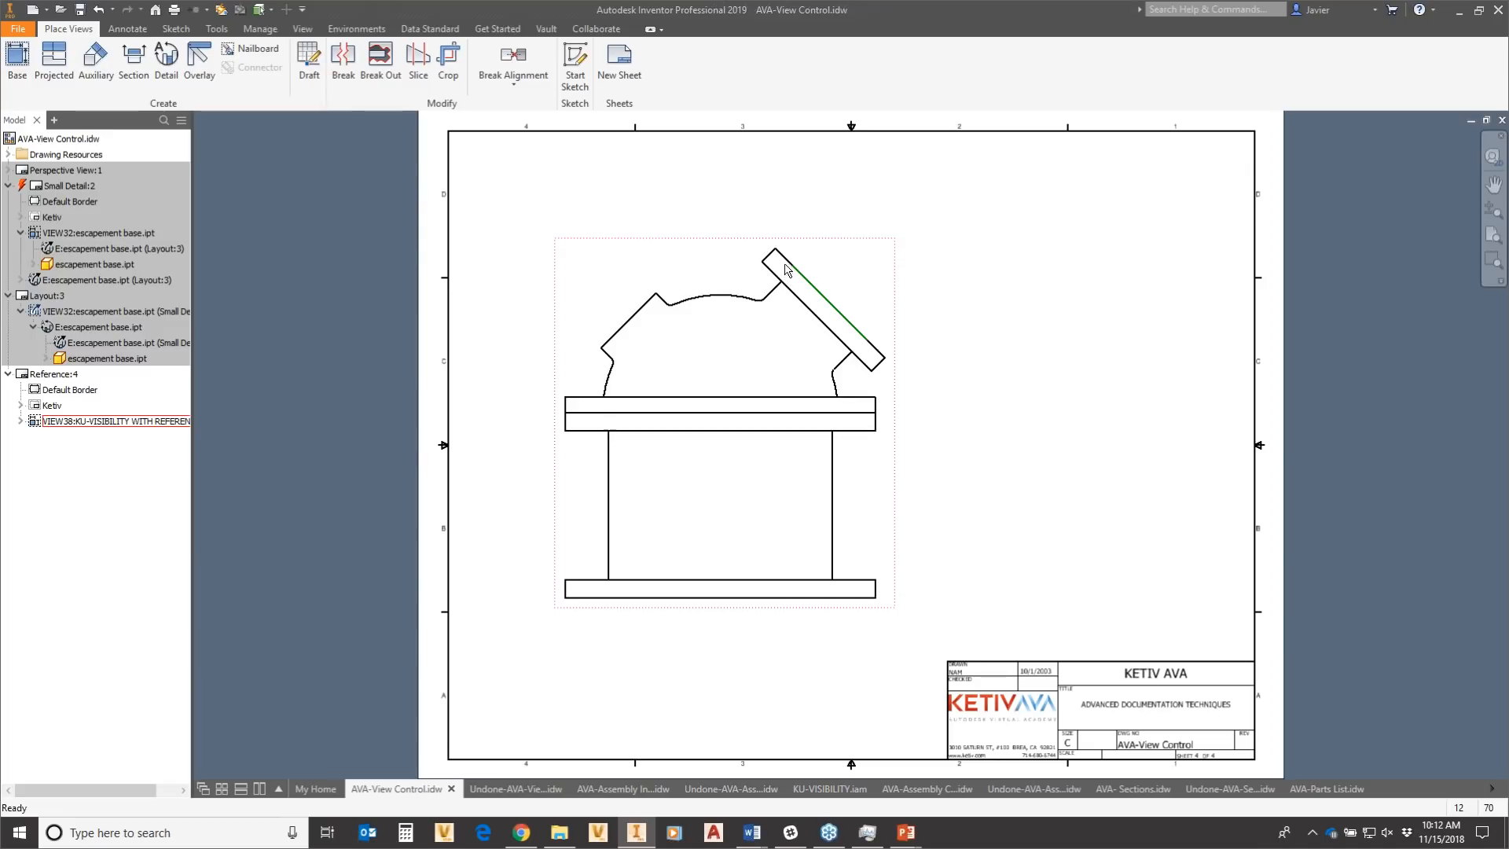
Set the drawing's selection filter to Part Priority so whole components can be selected in the Reference sheet's assembly view.
right_click(759, 336)
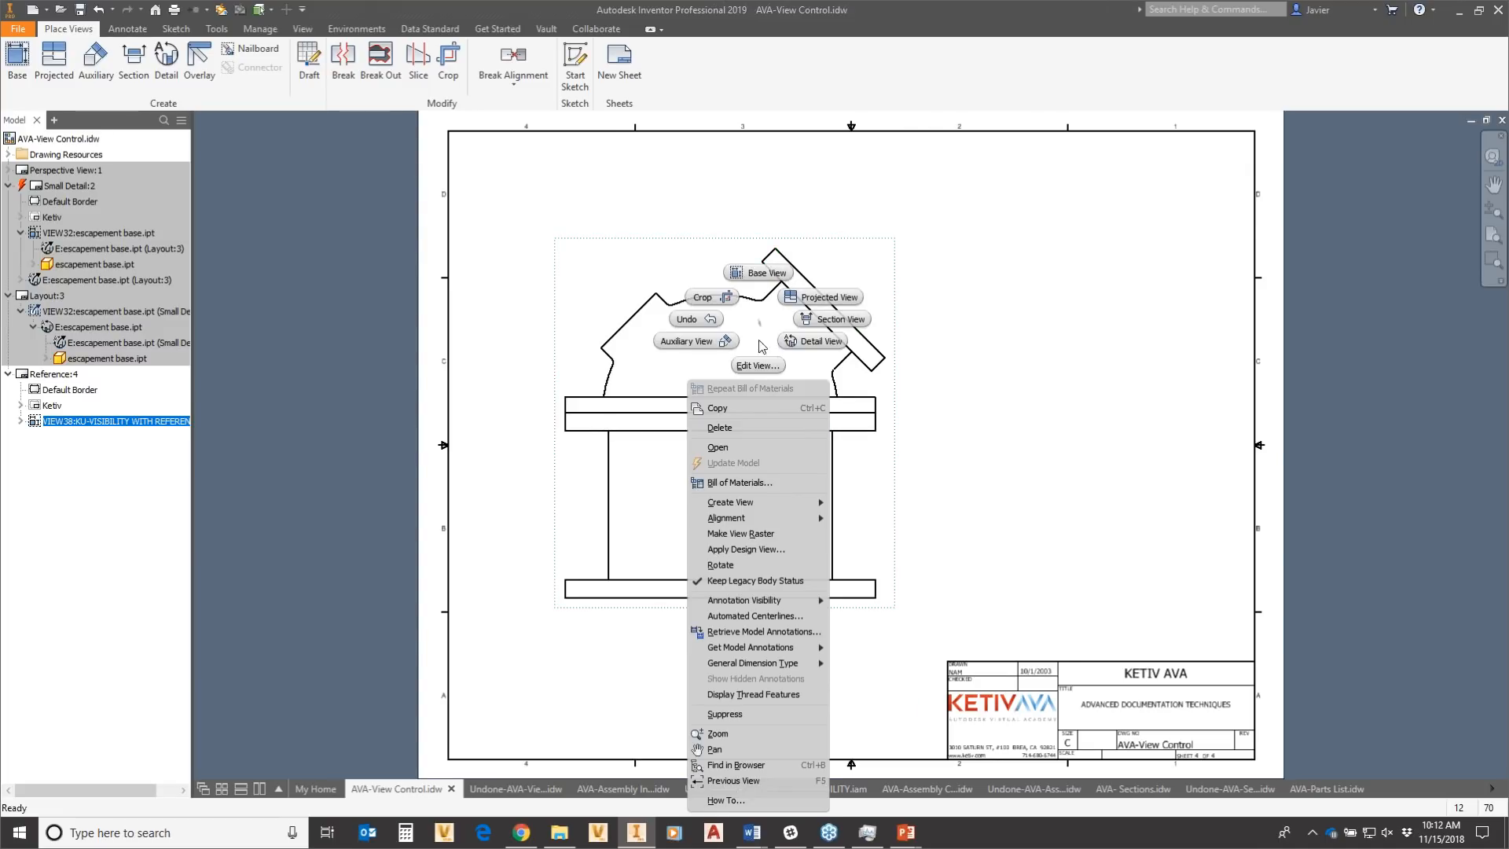
left_click(1014, 350)
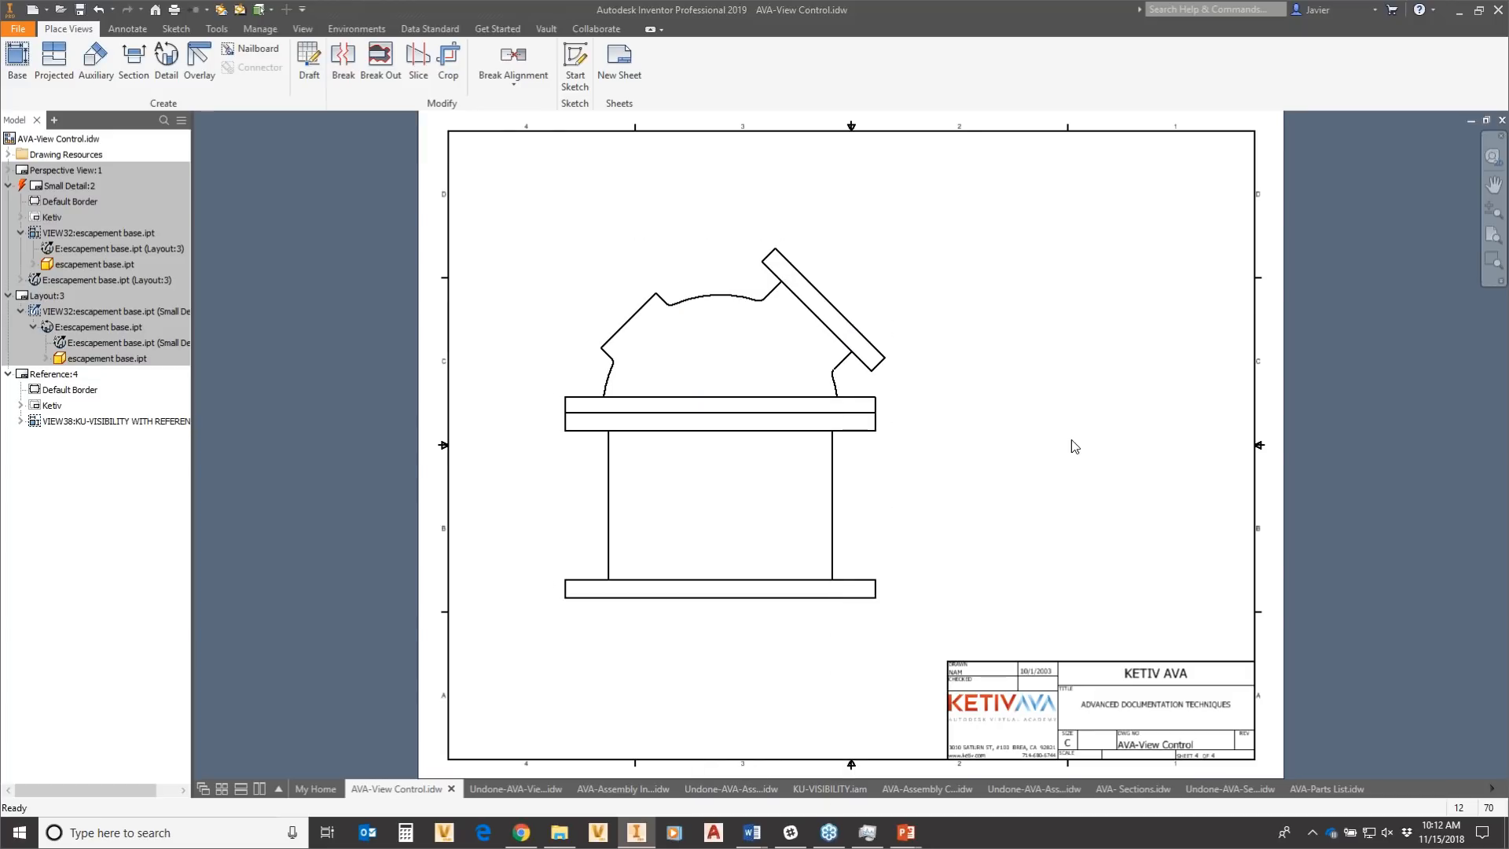
right_click(975, 325)
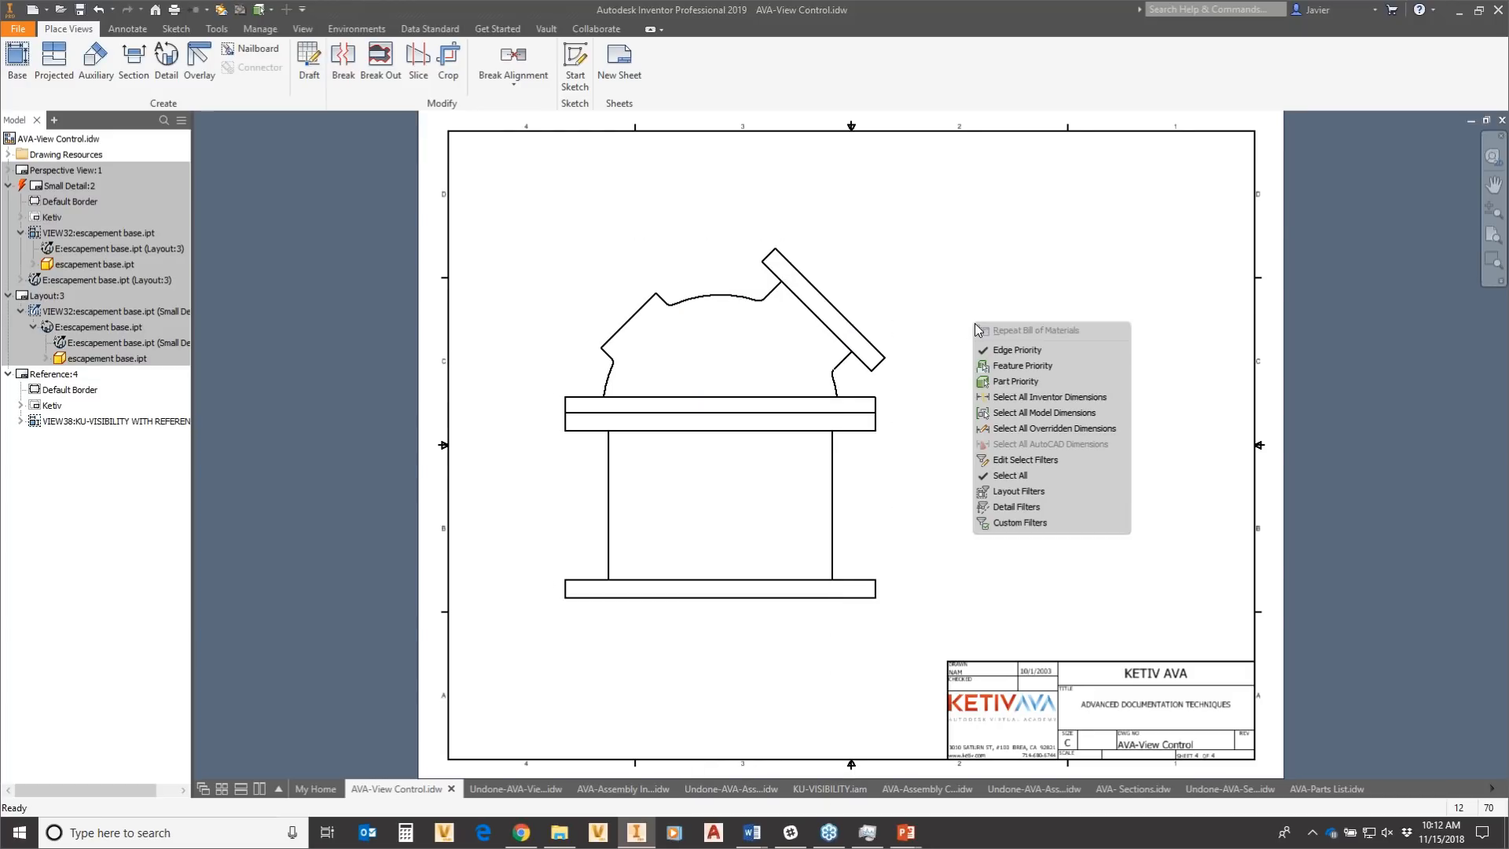
left_click(1013, 383)
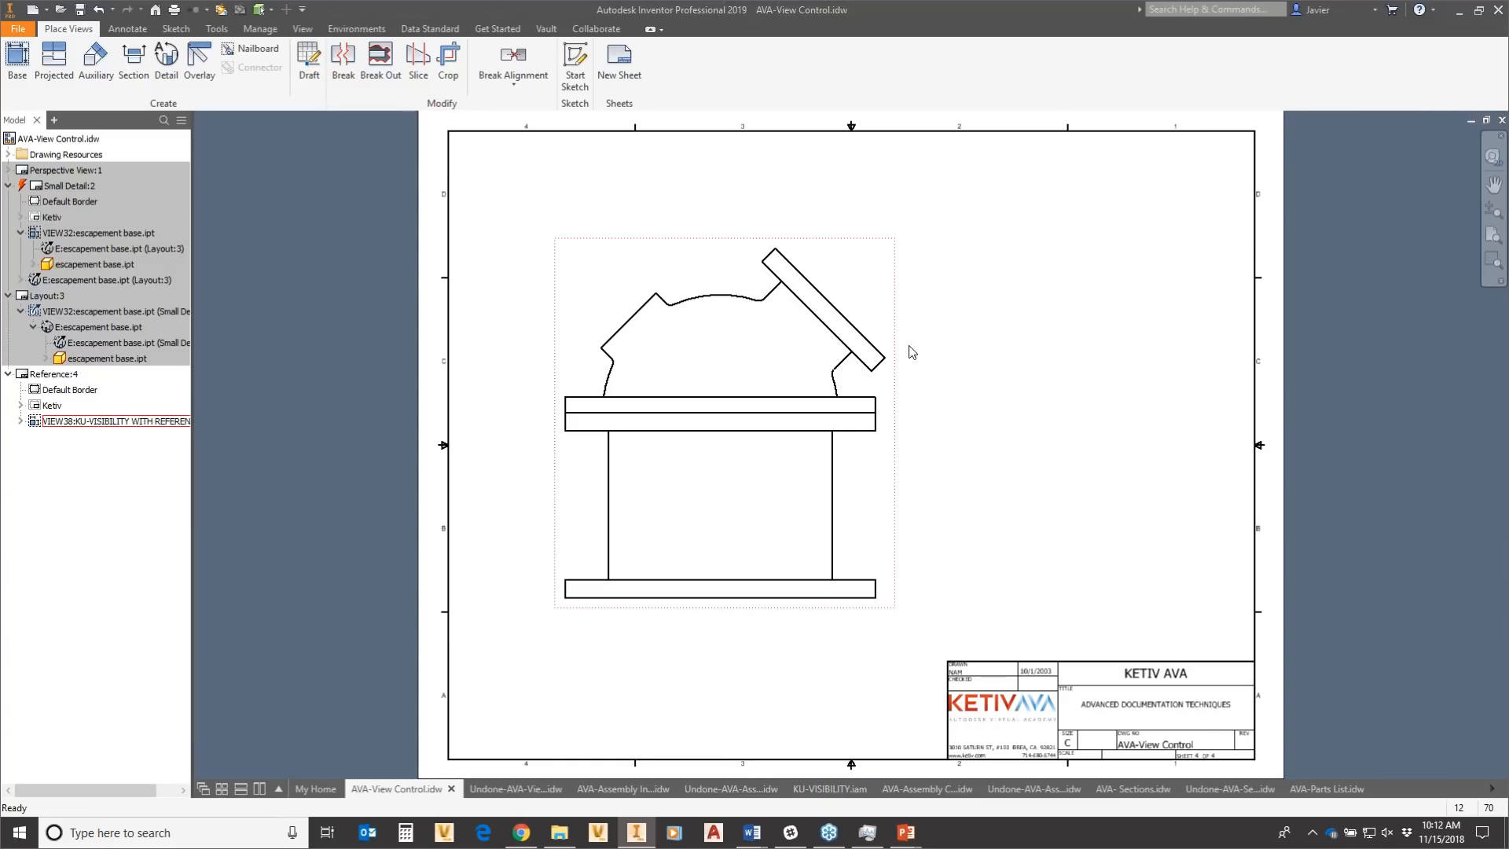
left_click(845, 323)
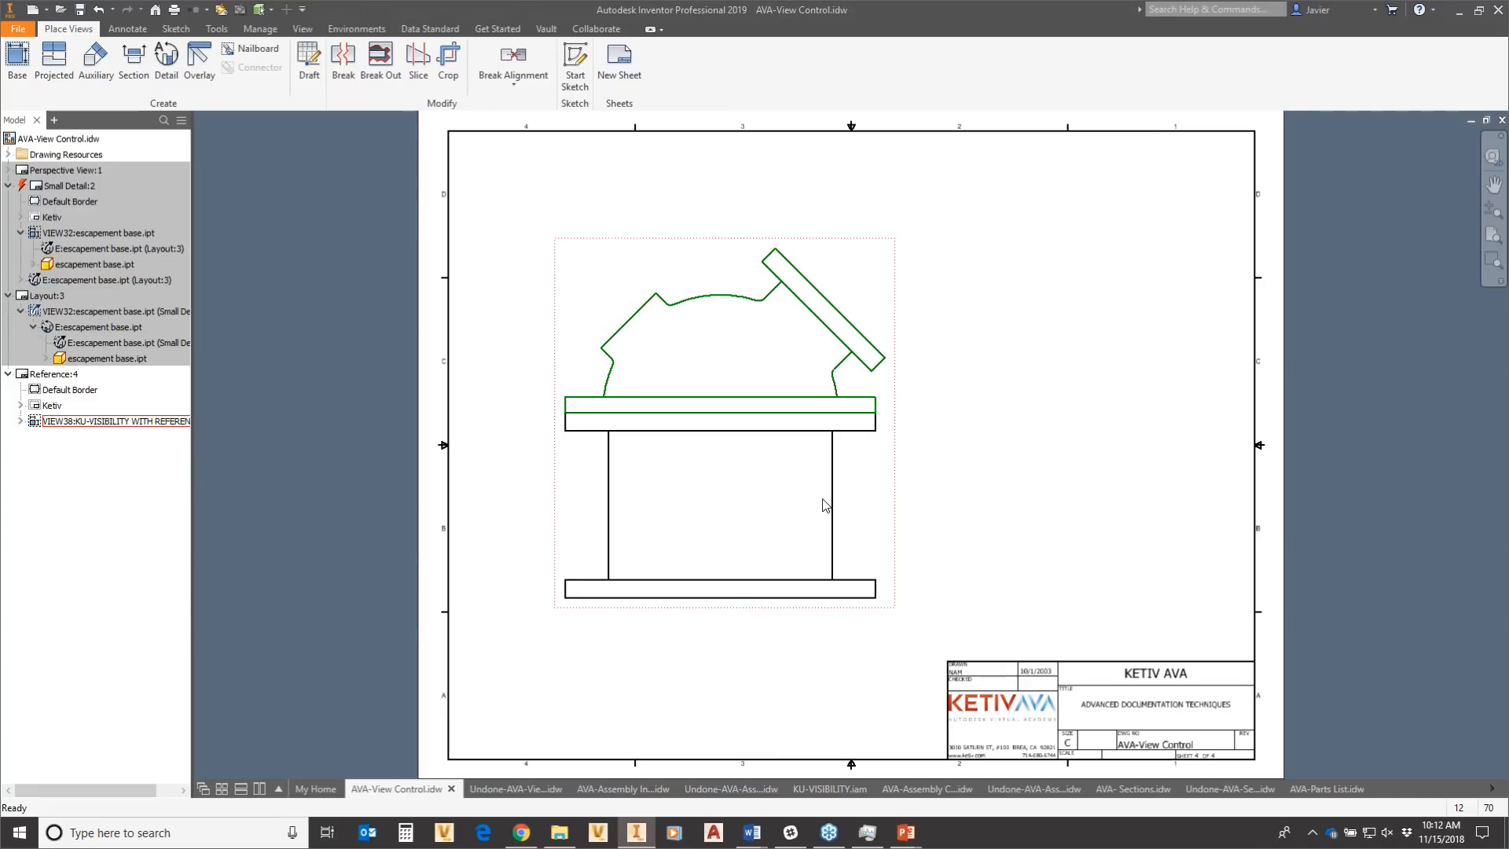
Make the cylinder head transparent in the Reference sheet's assembly view.
right_click(719, 338)
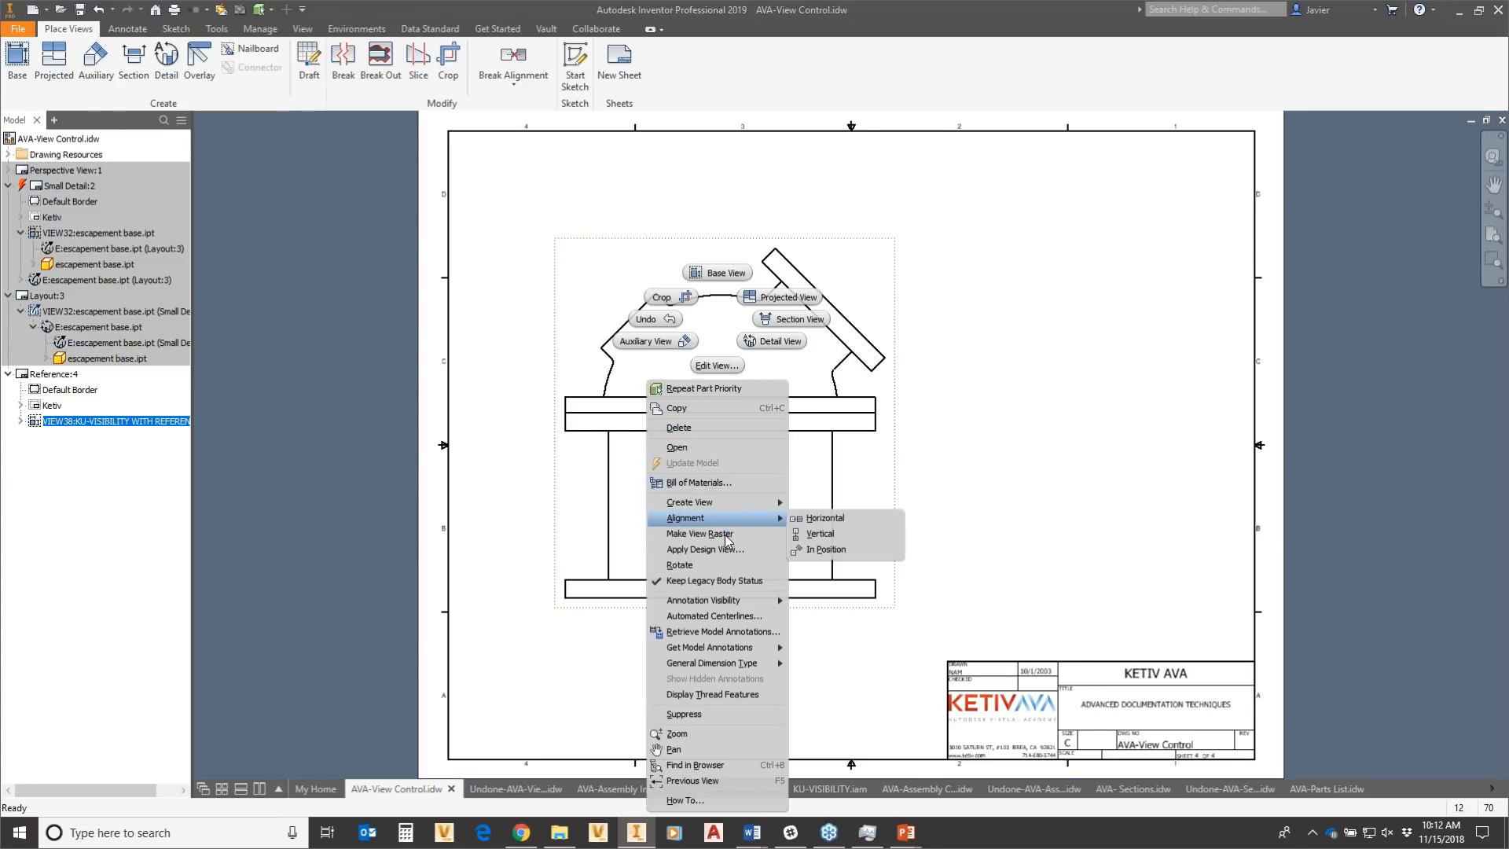
left_click(1000, 454)
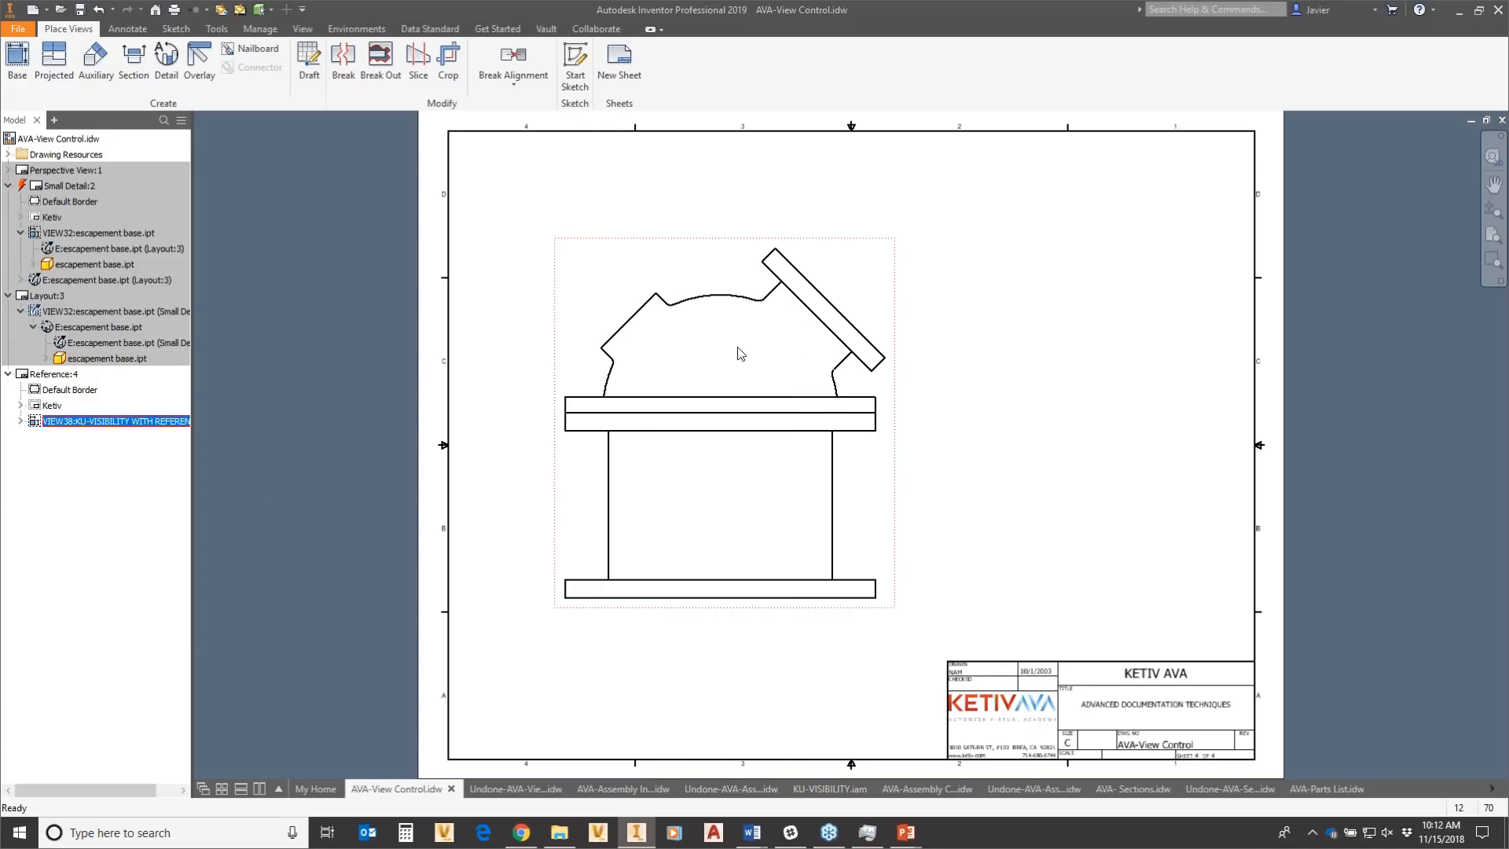
right_click(757, 308)
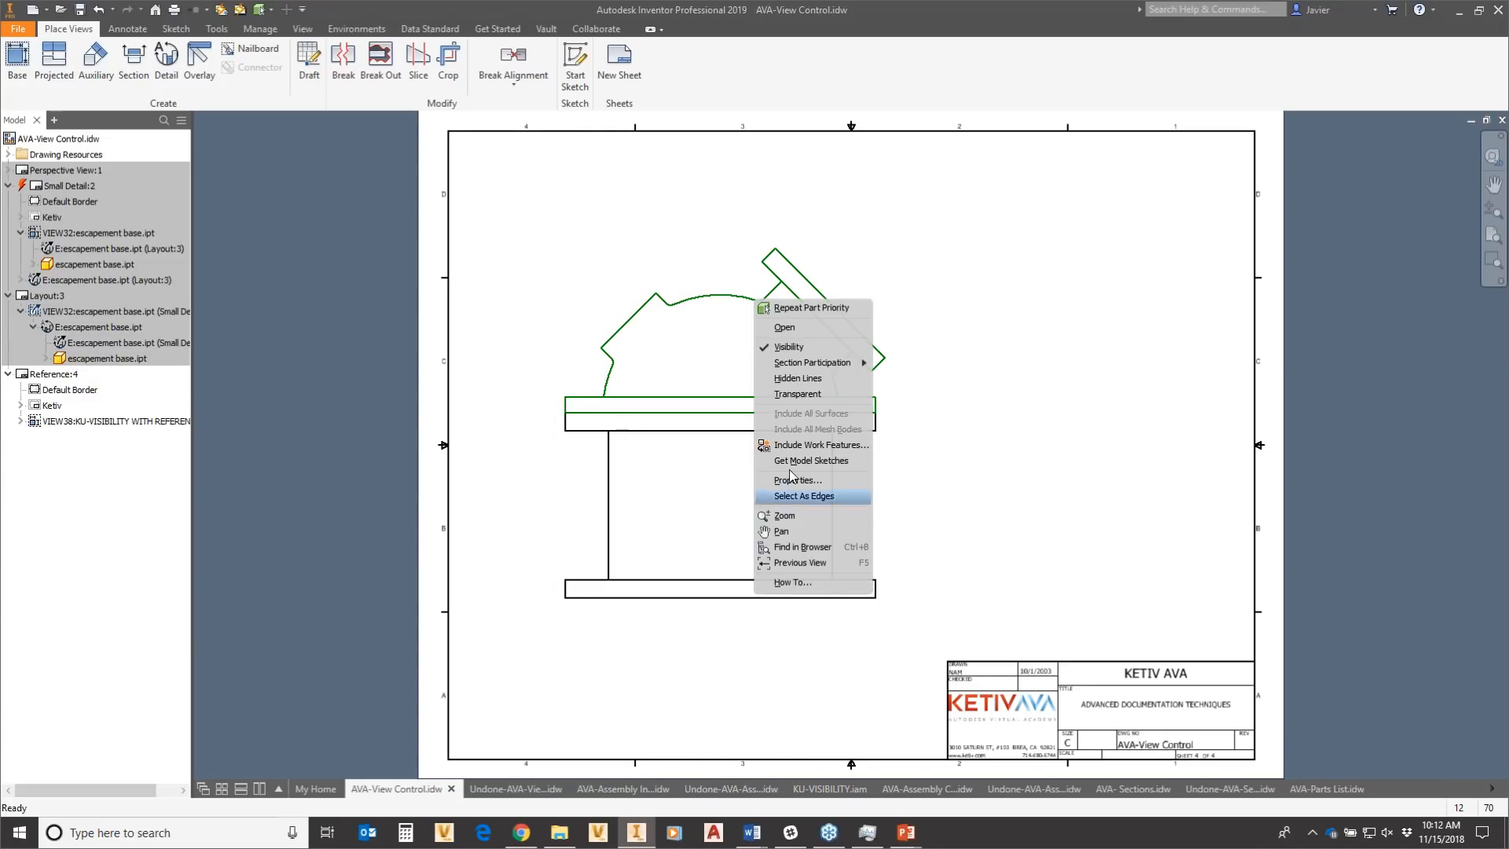
left_click(777, 395)
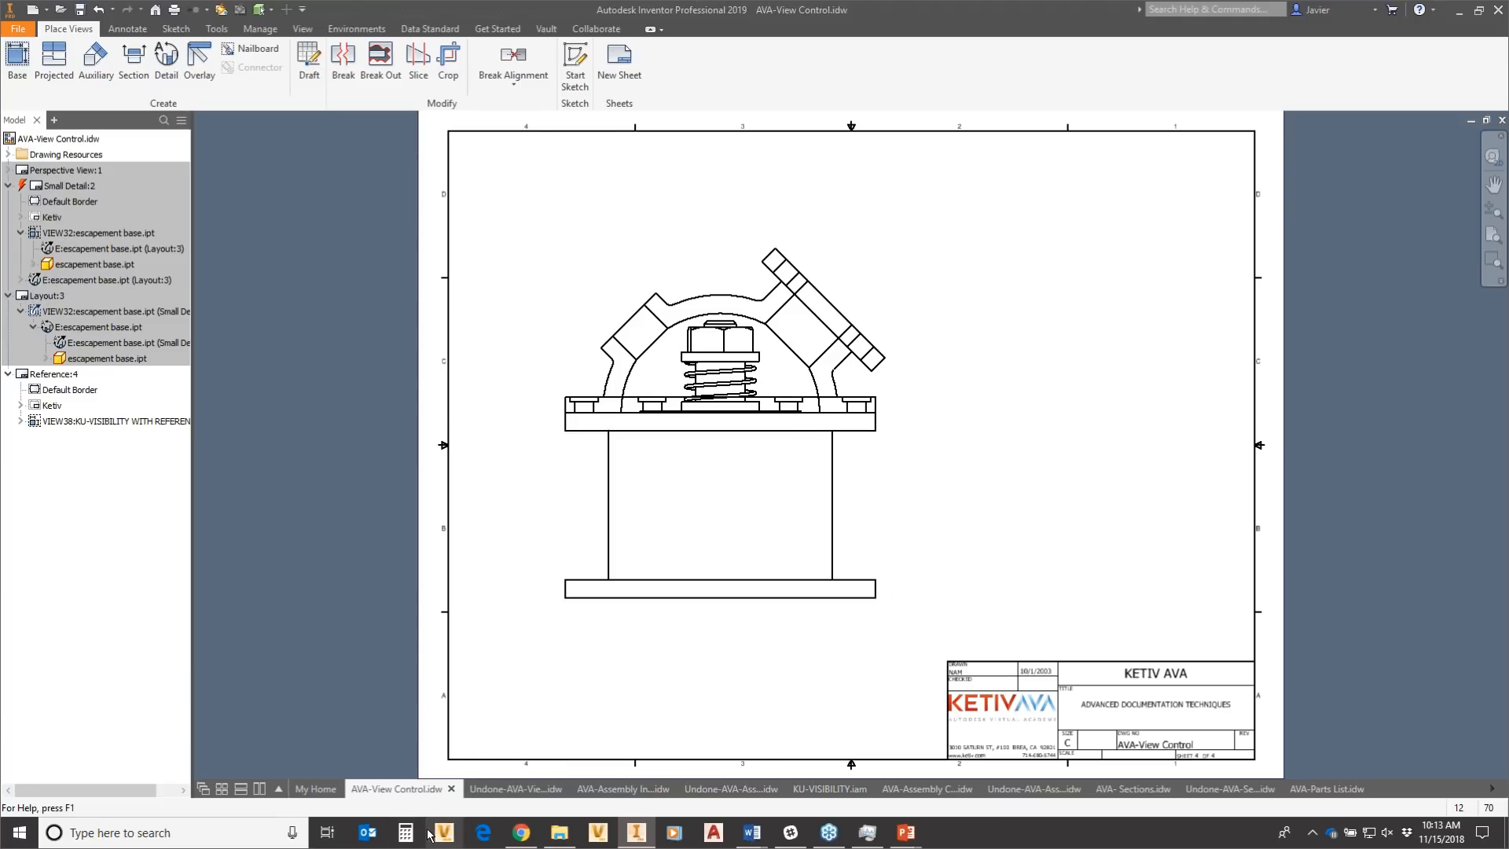
Switch to the AVA-Assembly Instructions drawing and review the exploded views on the STEP 3, STEP 1 and 2, and STEP 4 AND 5 sheets.
mouse_move(600, 790)
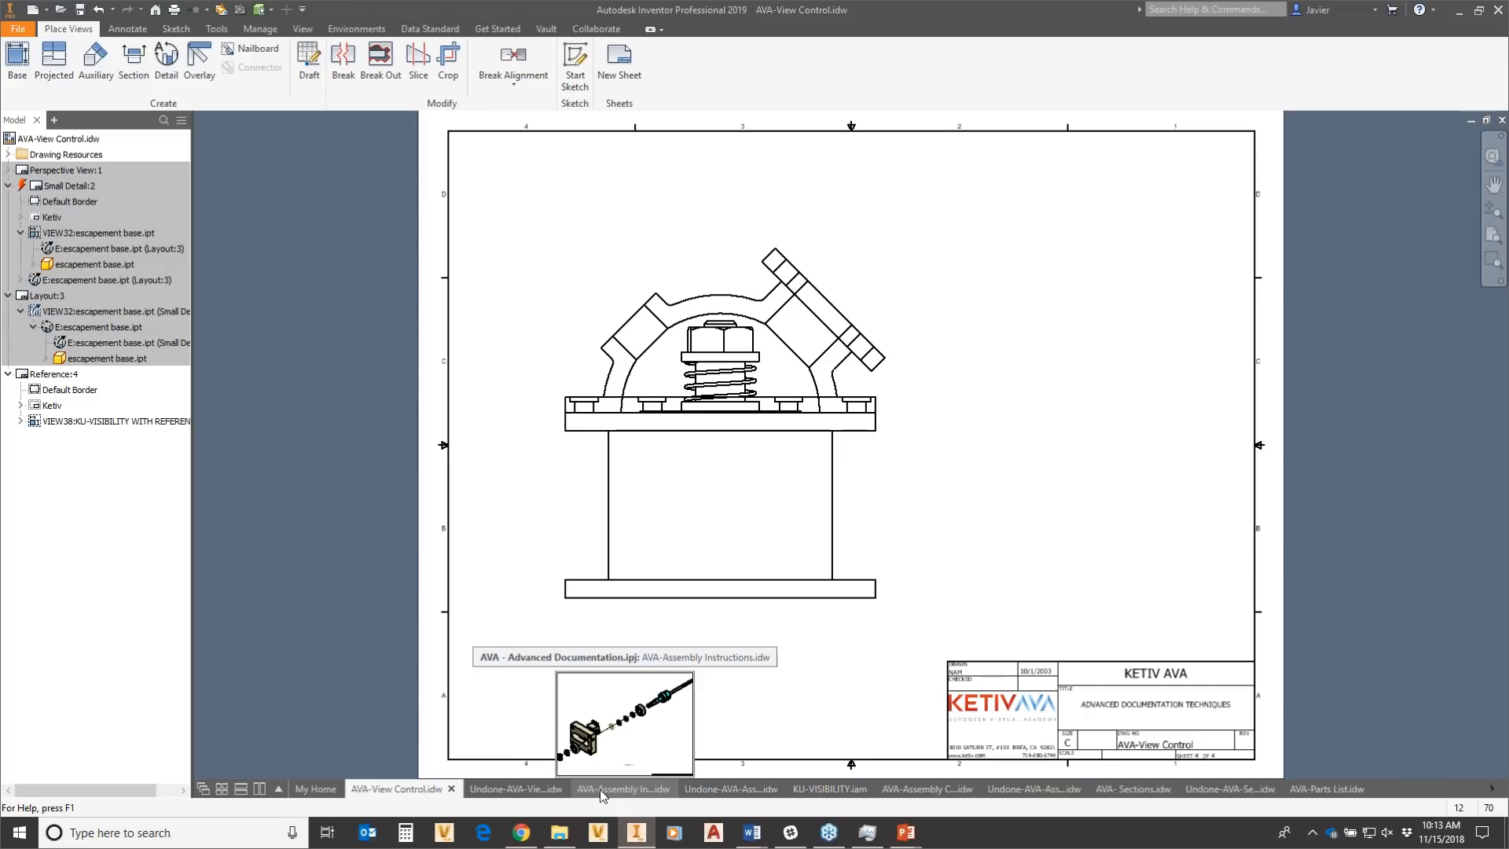
left_click(602, 790)
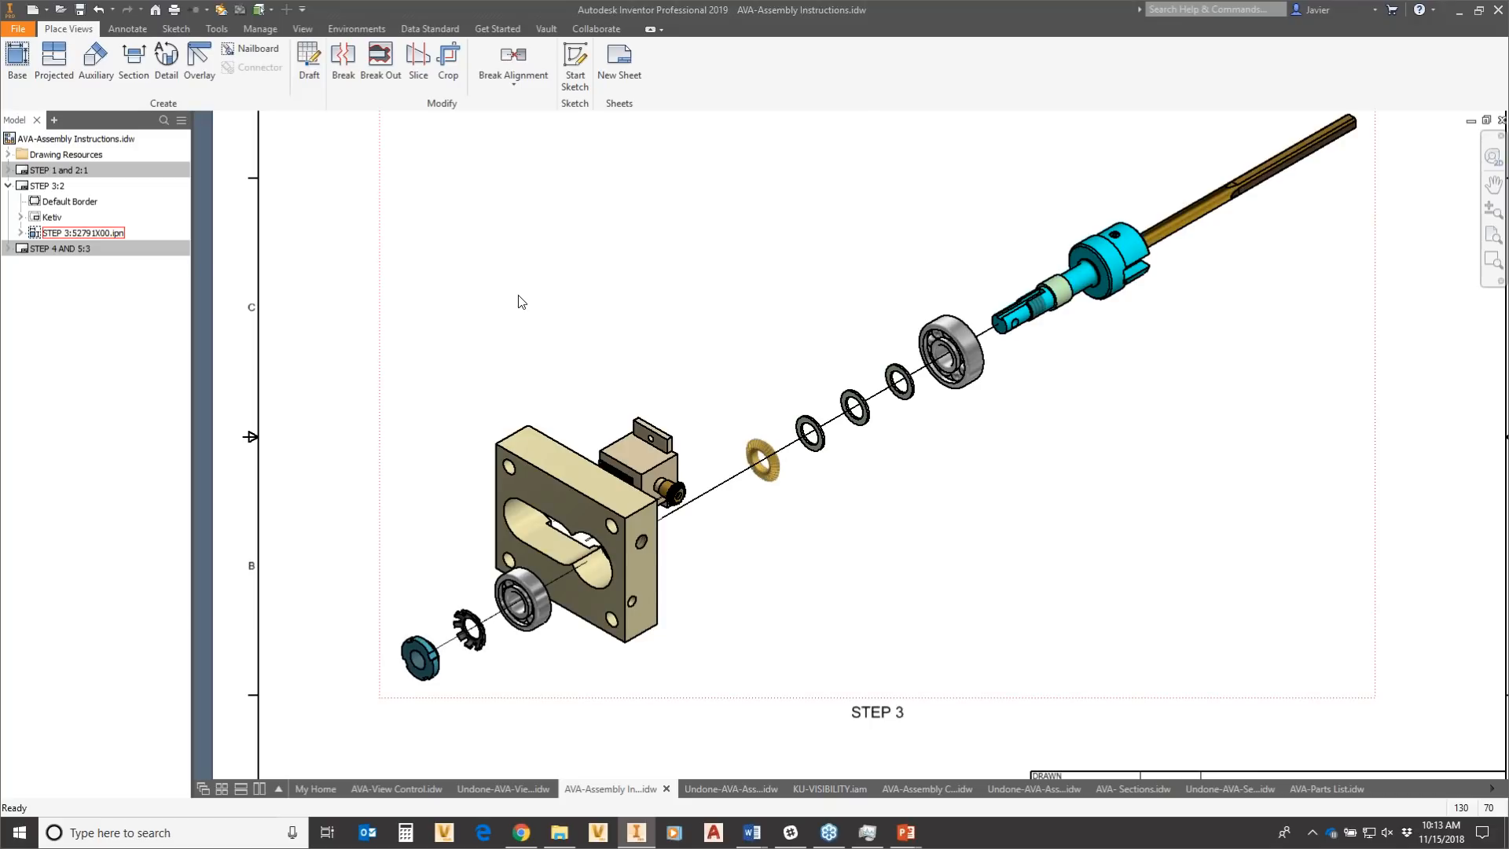
scroll(641, 371, "down", 5)
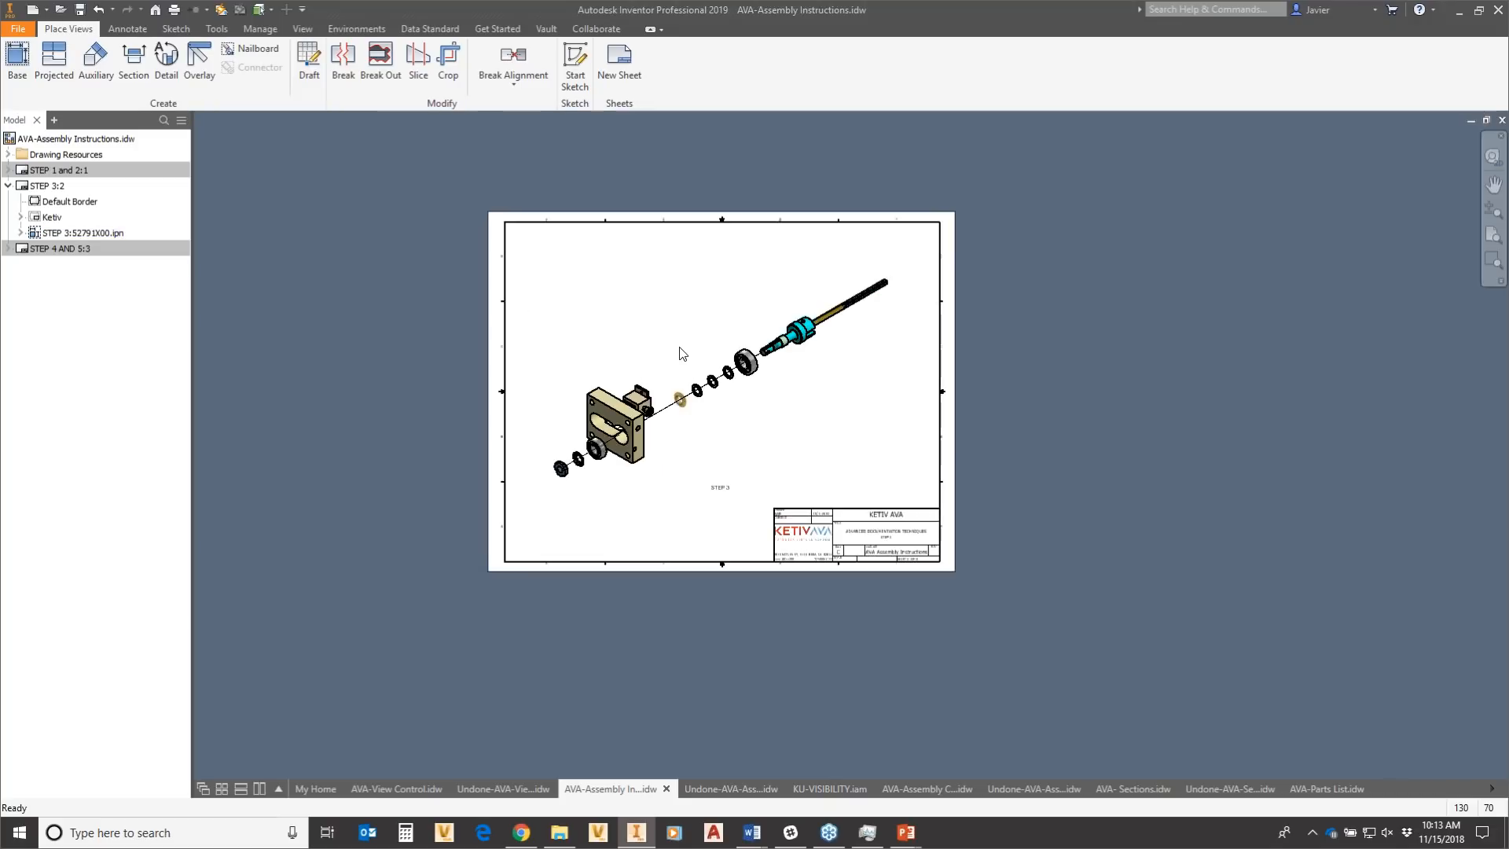
scroll(680, 352, "up", 3)
middle_click_drag(797, 362, 703, 391)
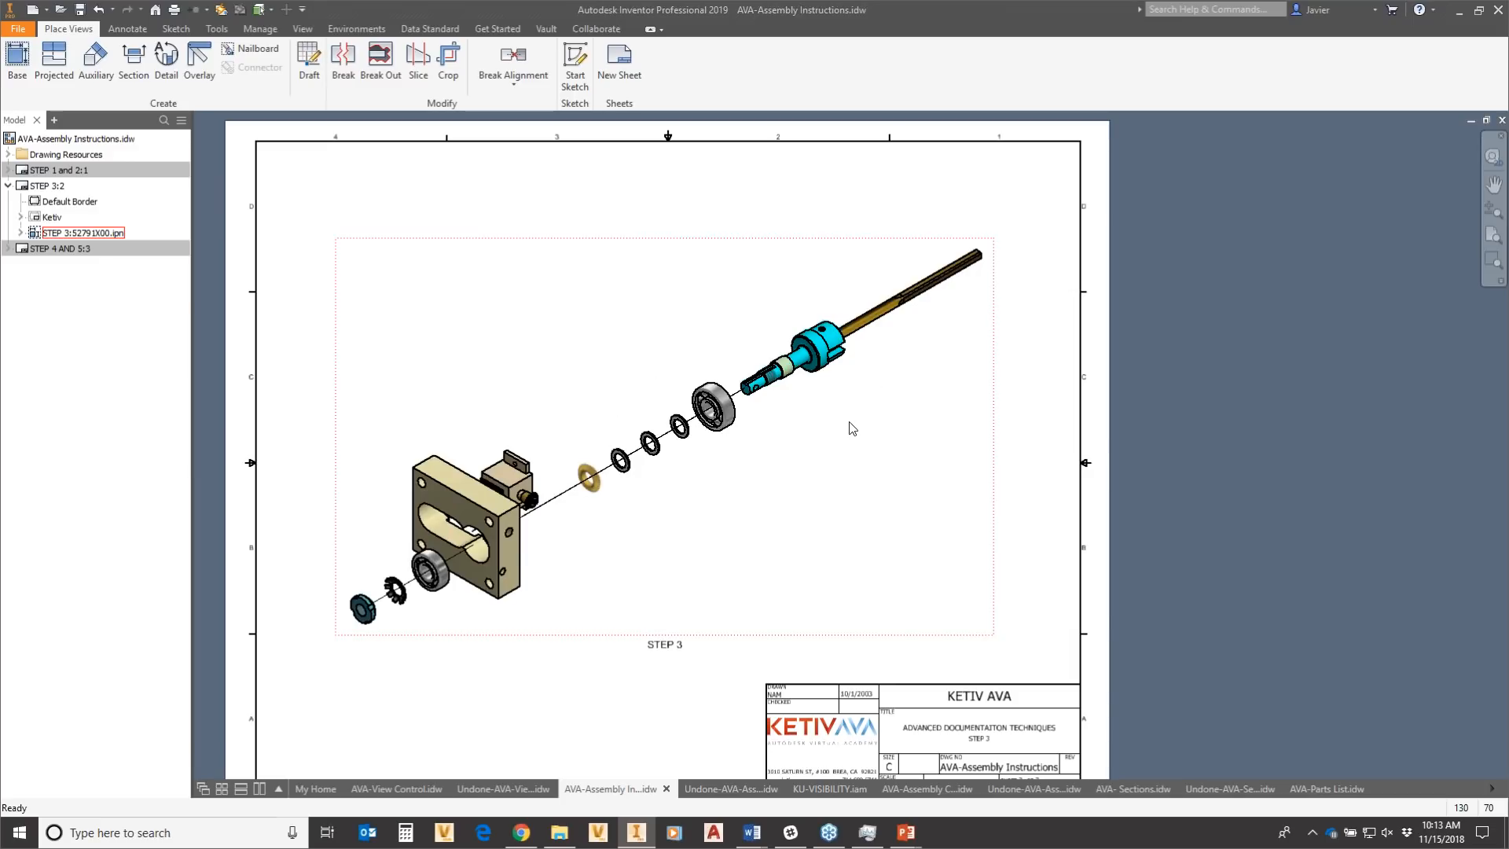
double_click(33, 171)
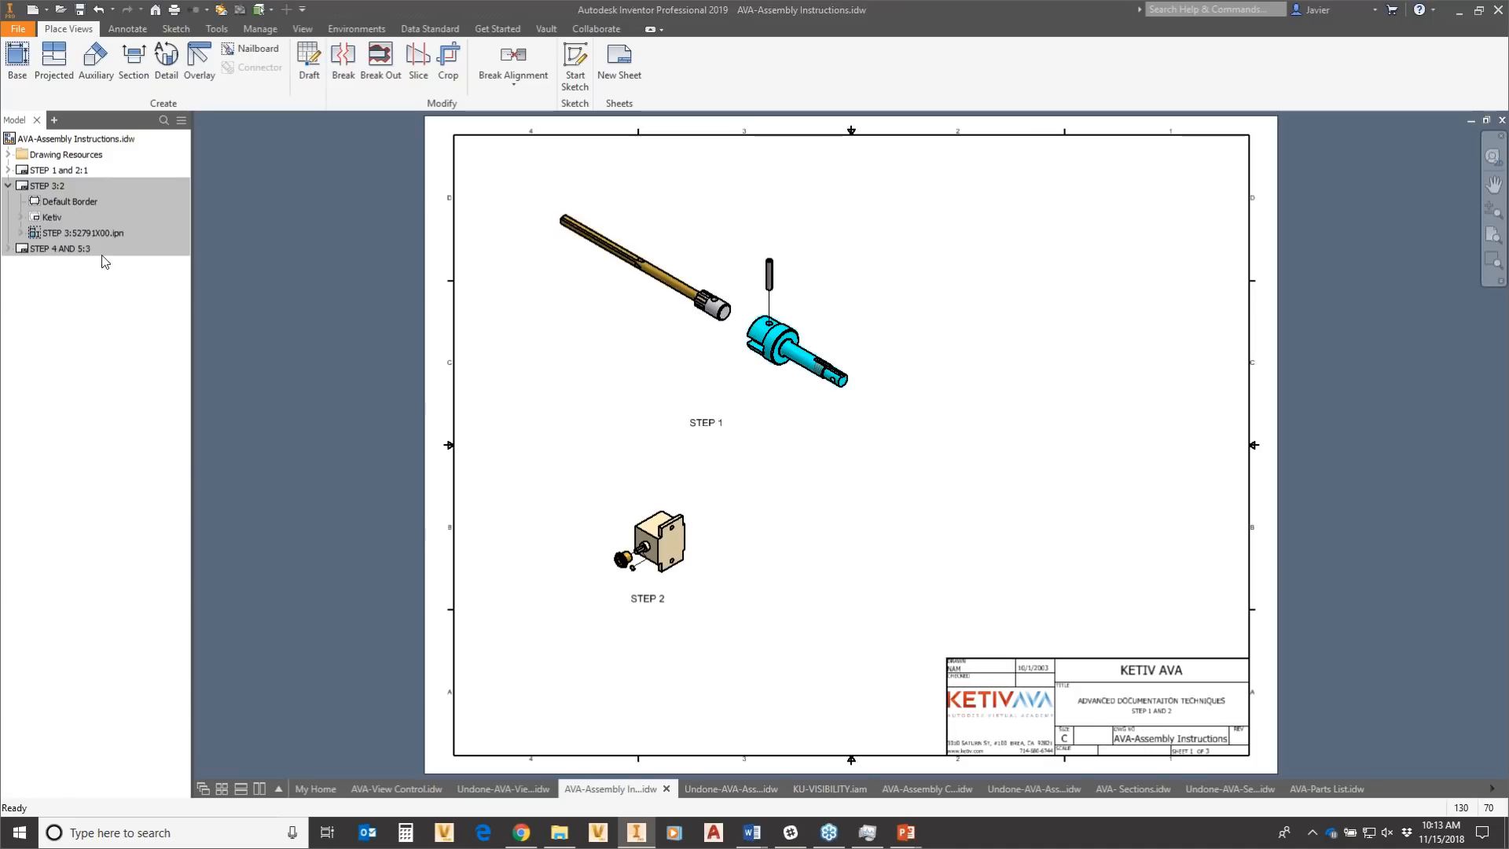
double_click(47, 186)
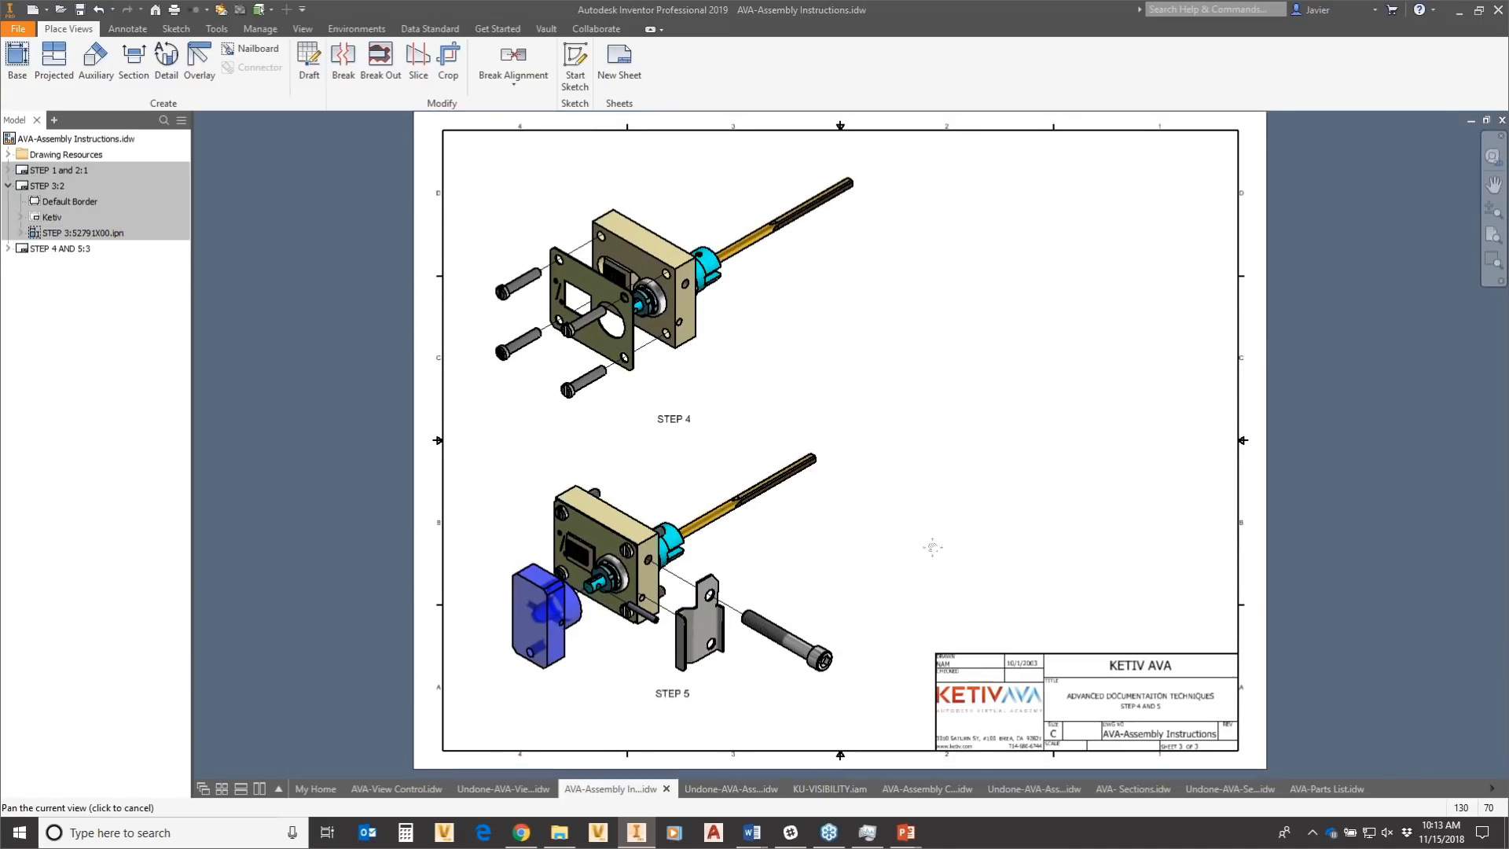
middle_click_drag(1017, 585, 810, 580)
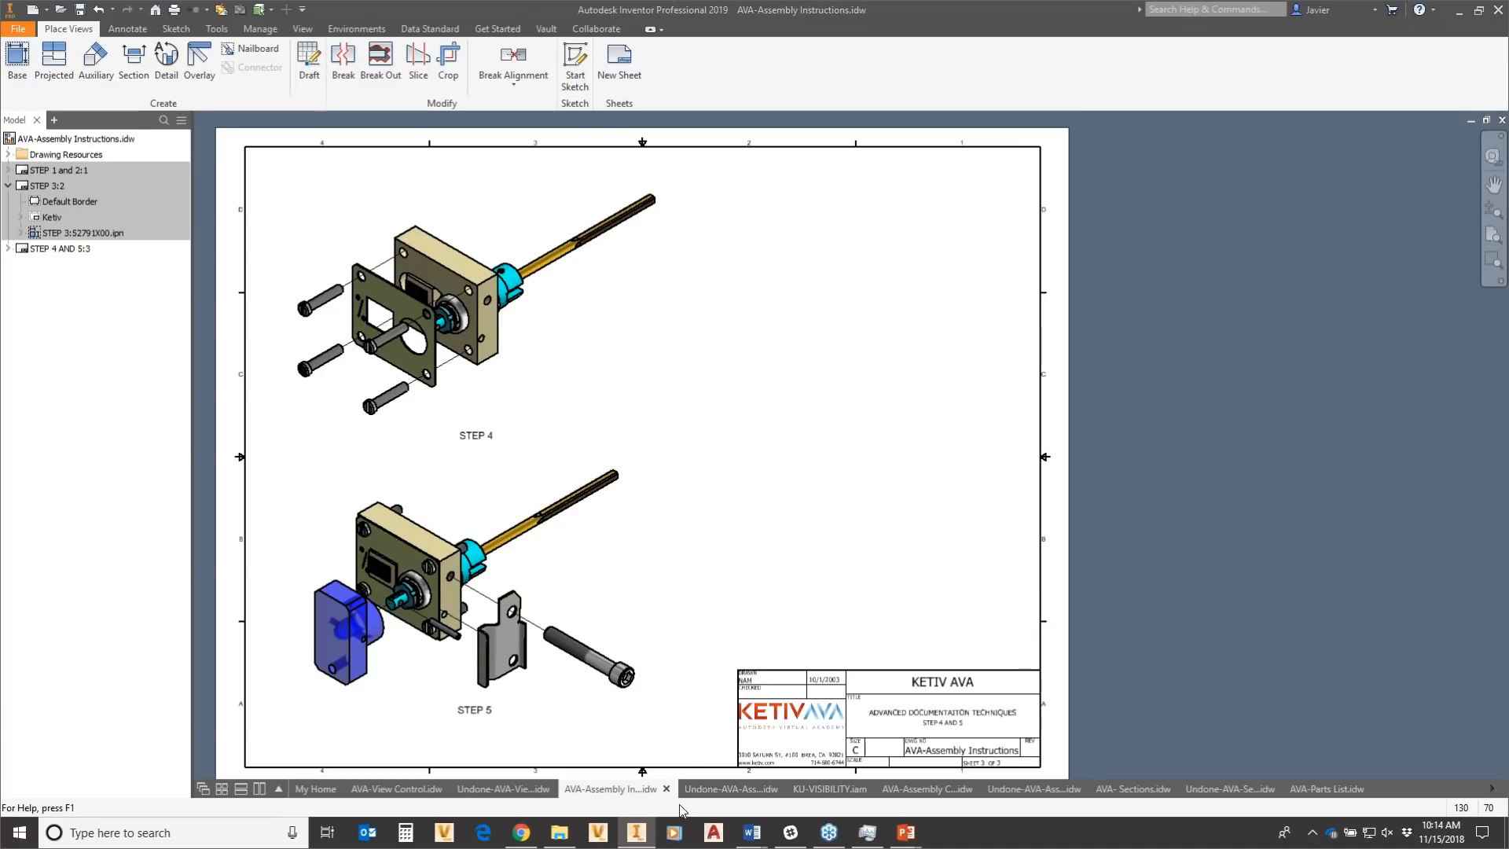
Switch to the Undone-AVA-Assembly Instructions drawing and open KU-VISIBILITY.iam from the Assembly Visibility folder.
left_click(724, 788)
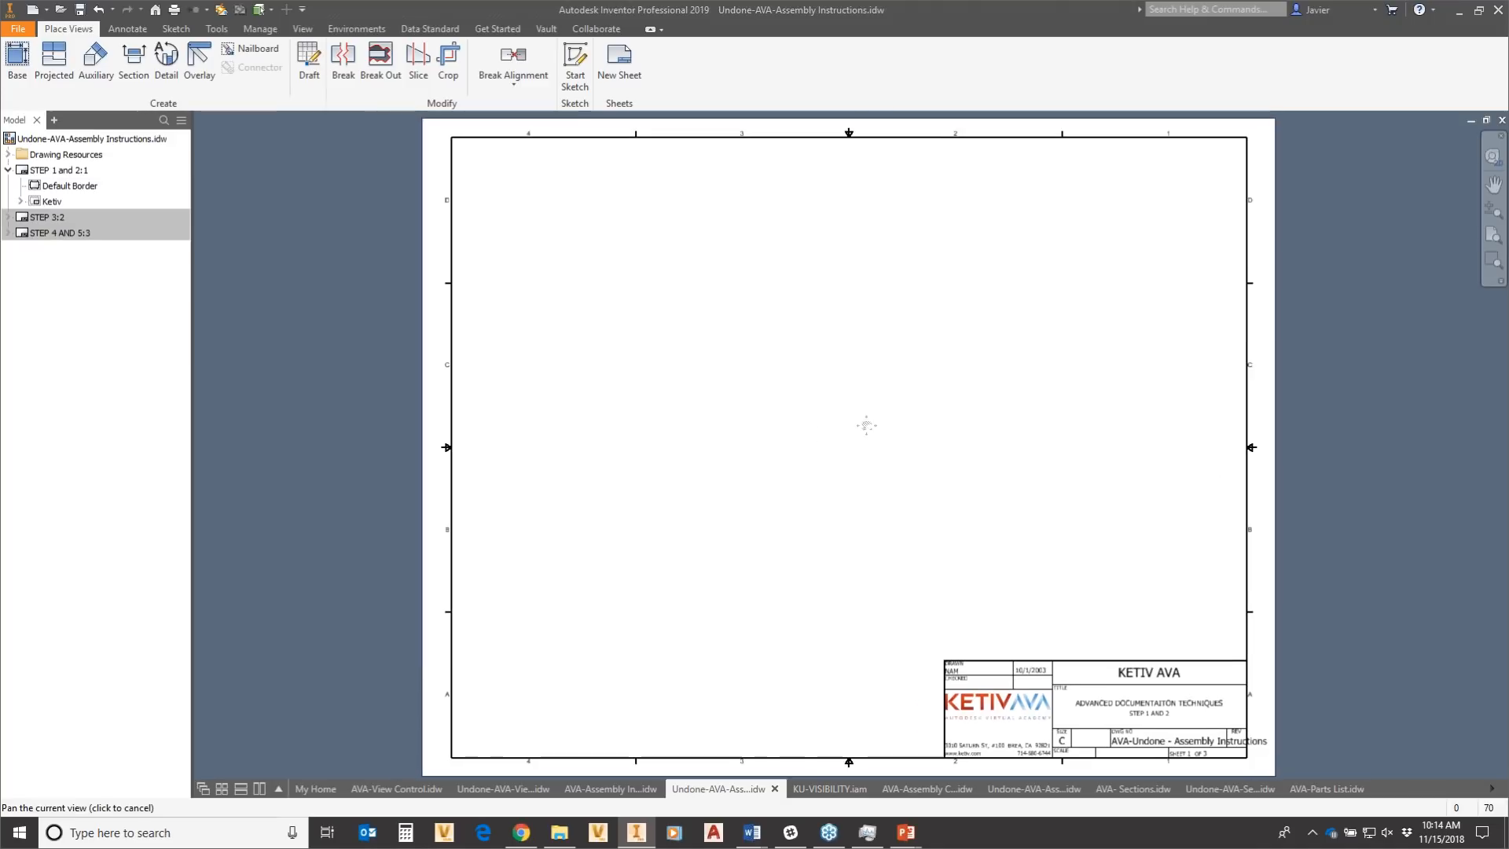
middle_click_drag(867, 425, 745, 411)
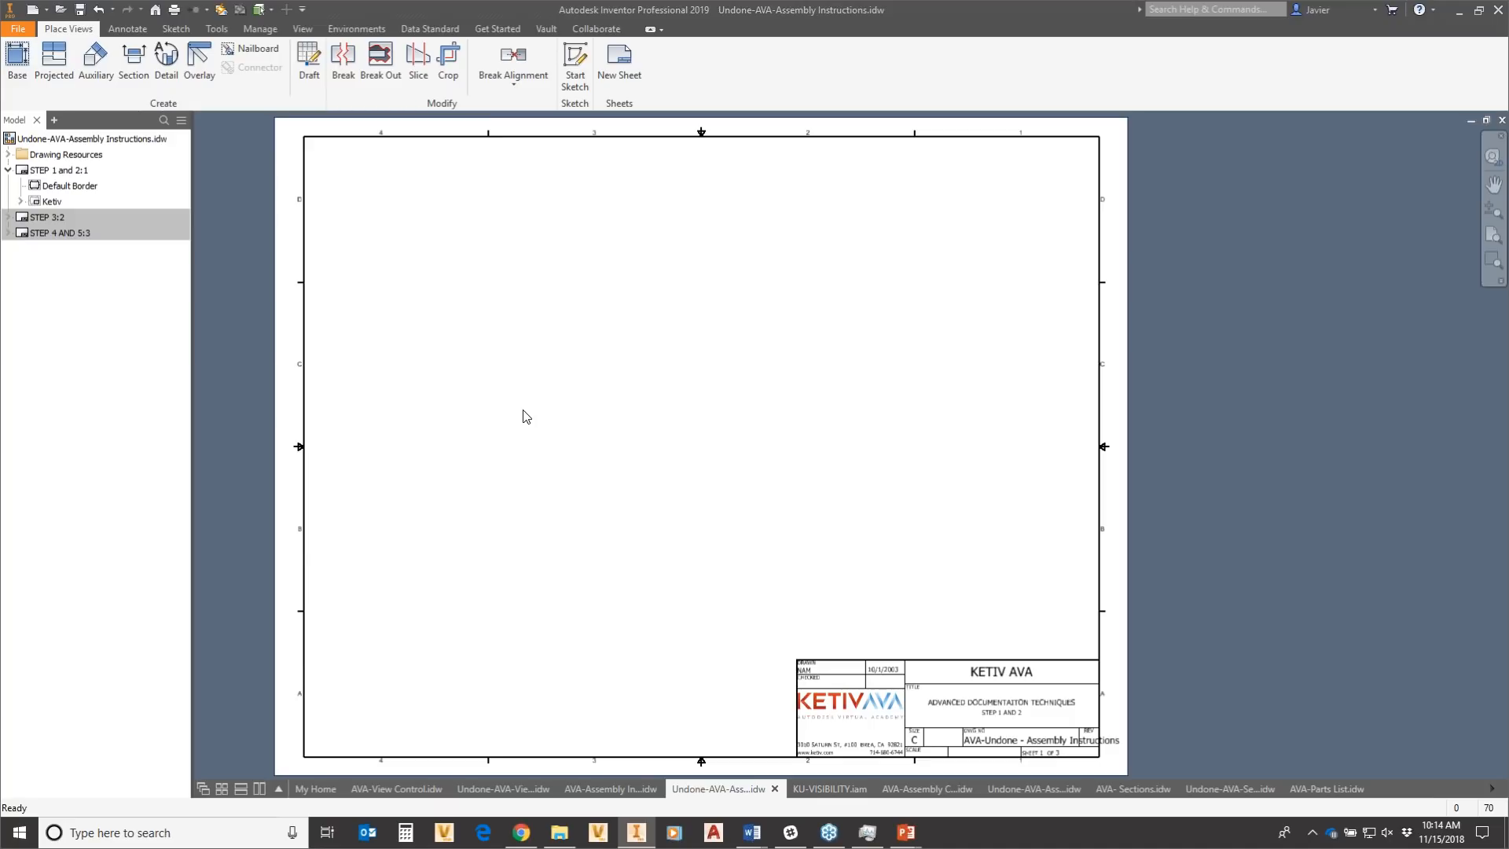
left_click(60, 9)
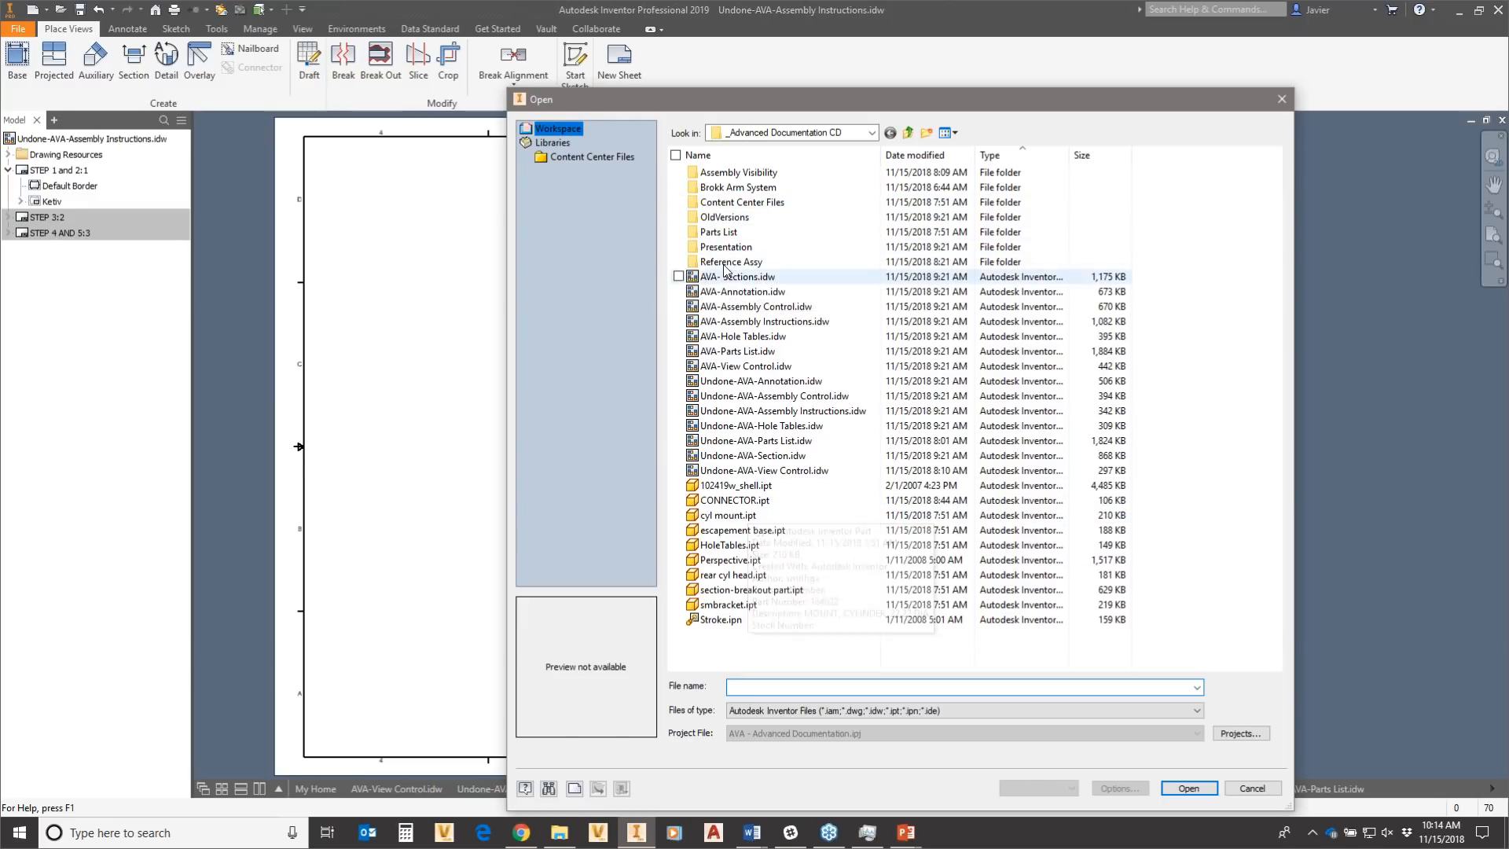
double_click(739, 172)
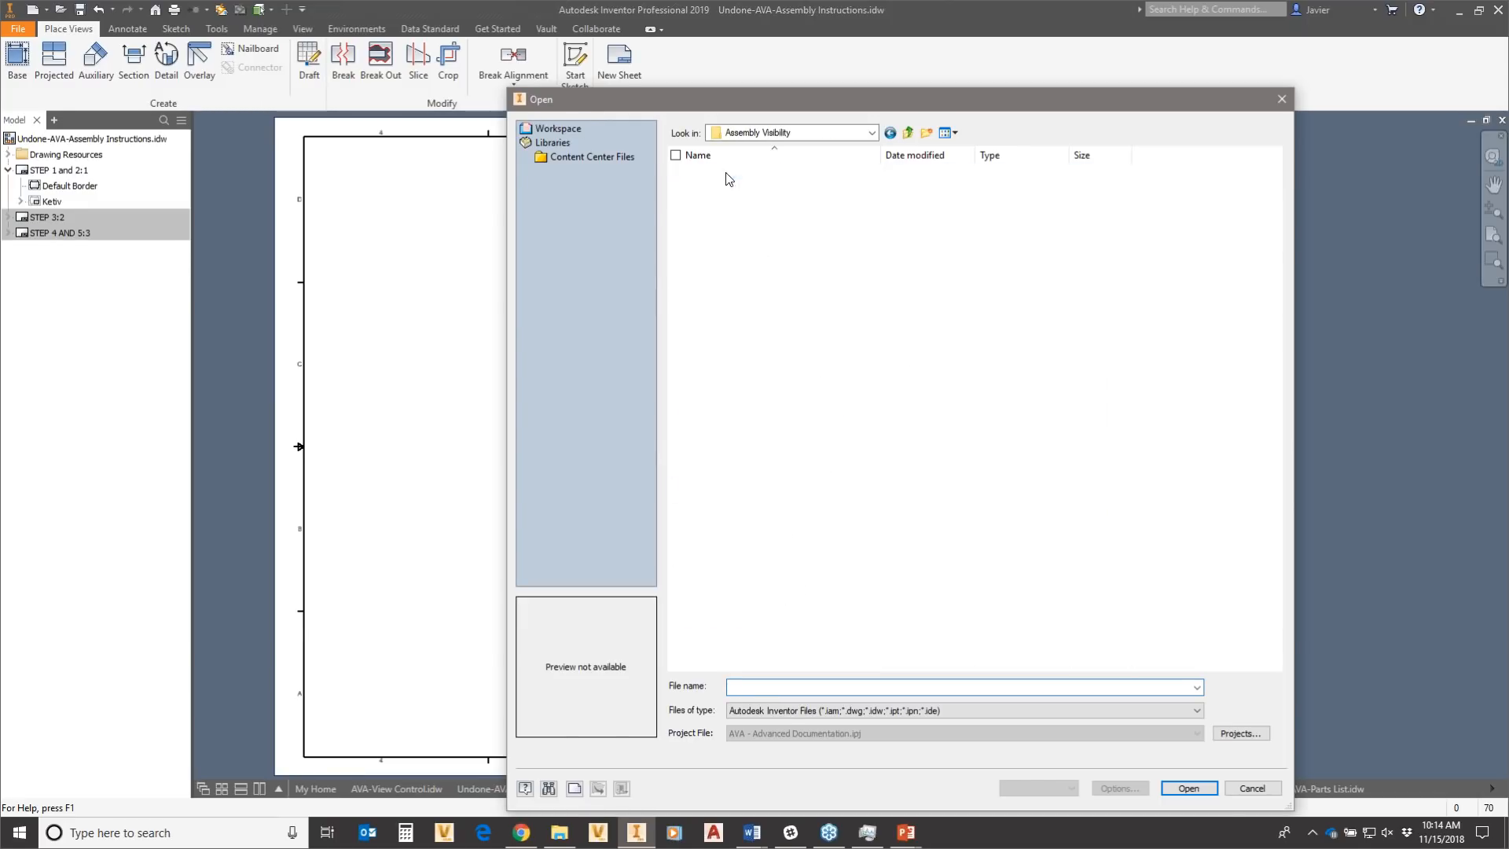
left_click(734, 321)
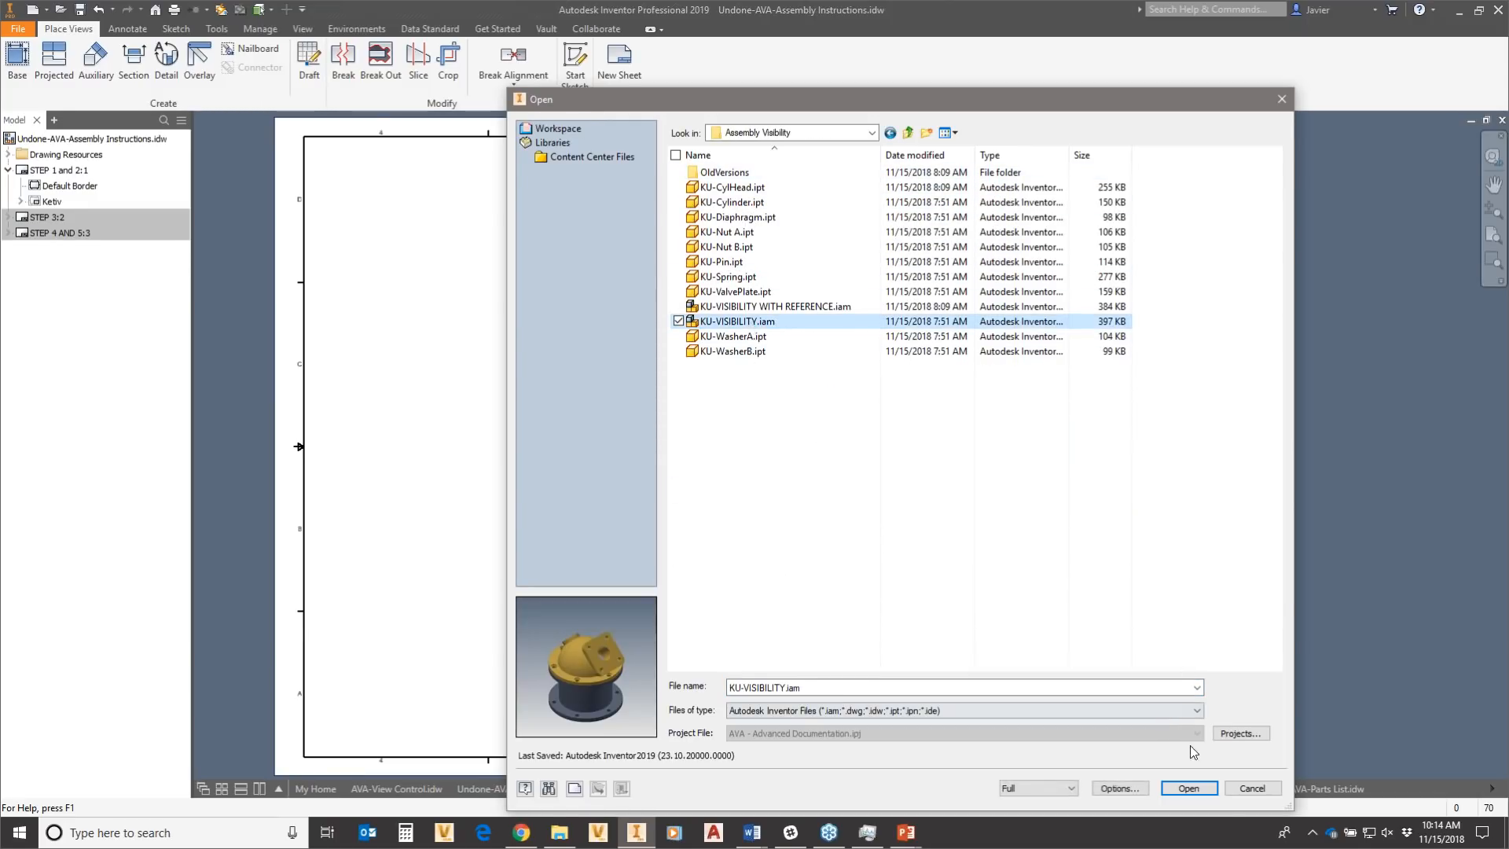
left_click(1187, 788)
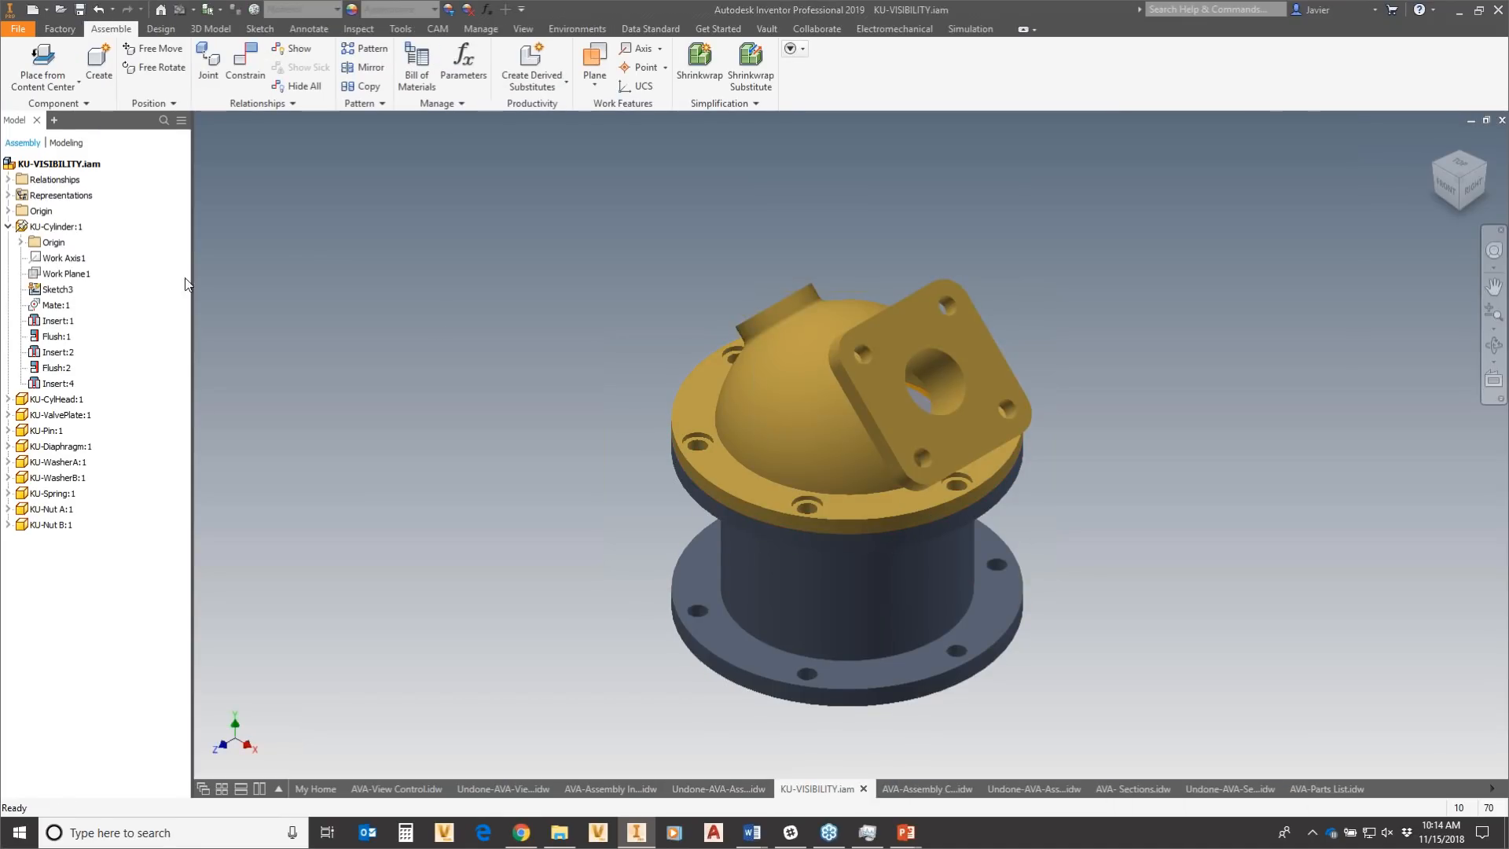
Expand the assembly's Representations to list its view representations, and collapse the KU-Cylinder entry.
left_click(9, 196)
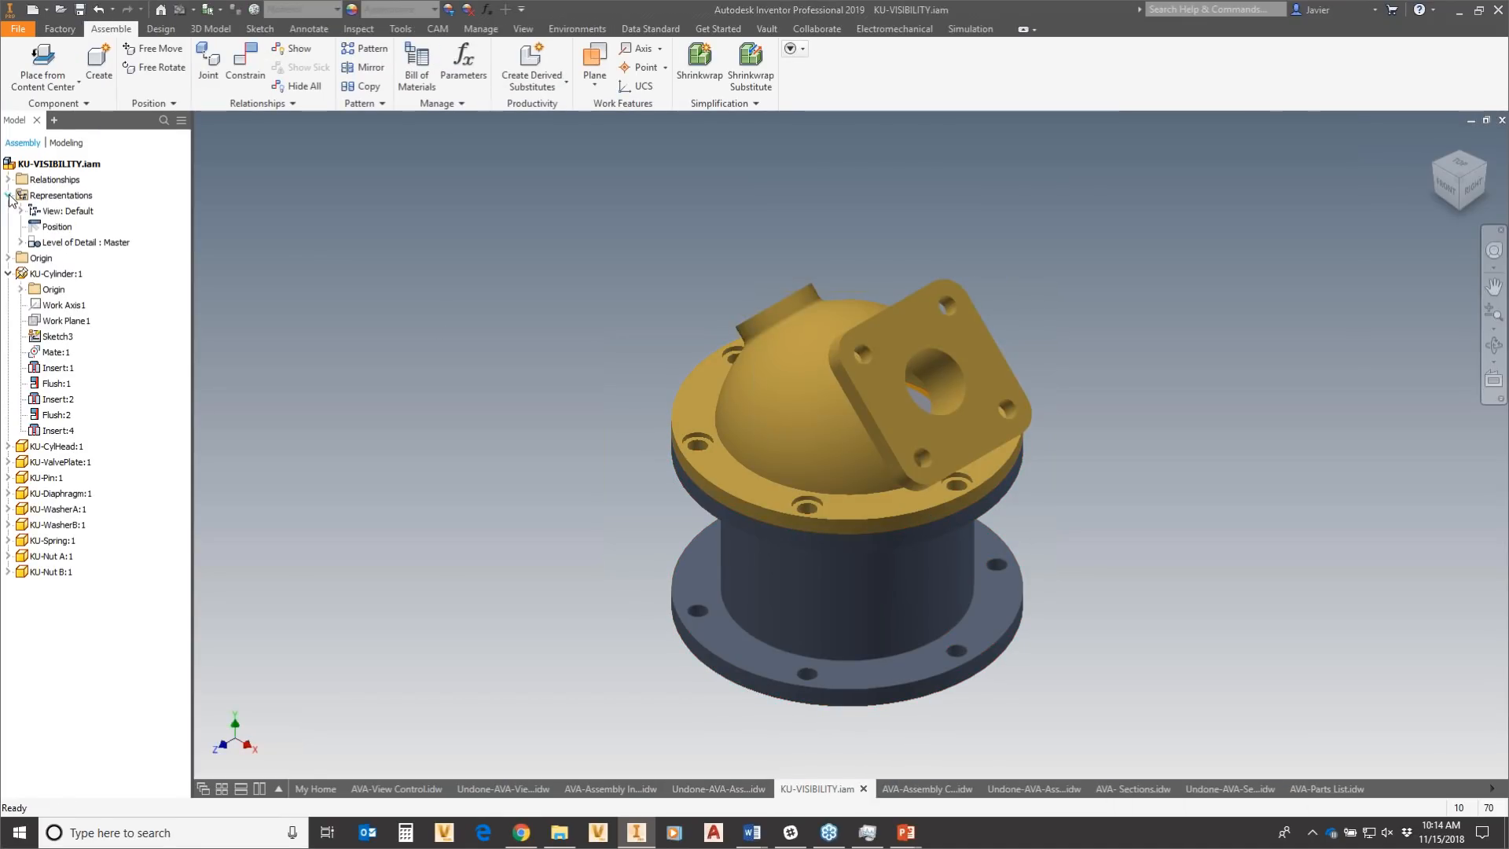
left_click(9, 274)
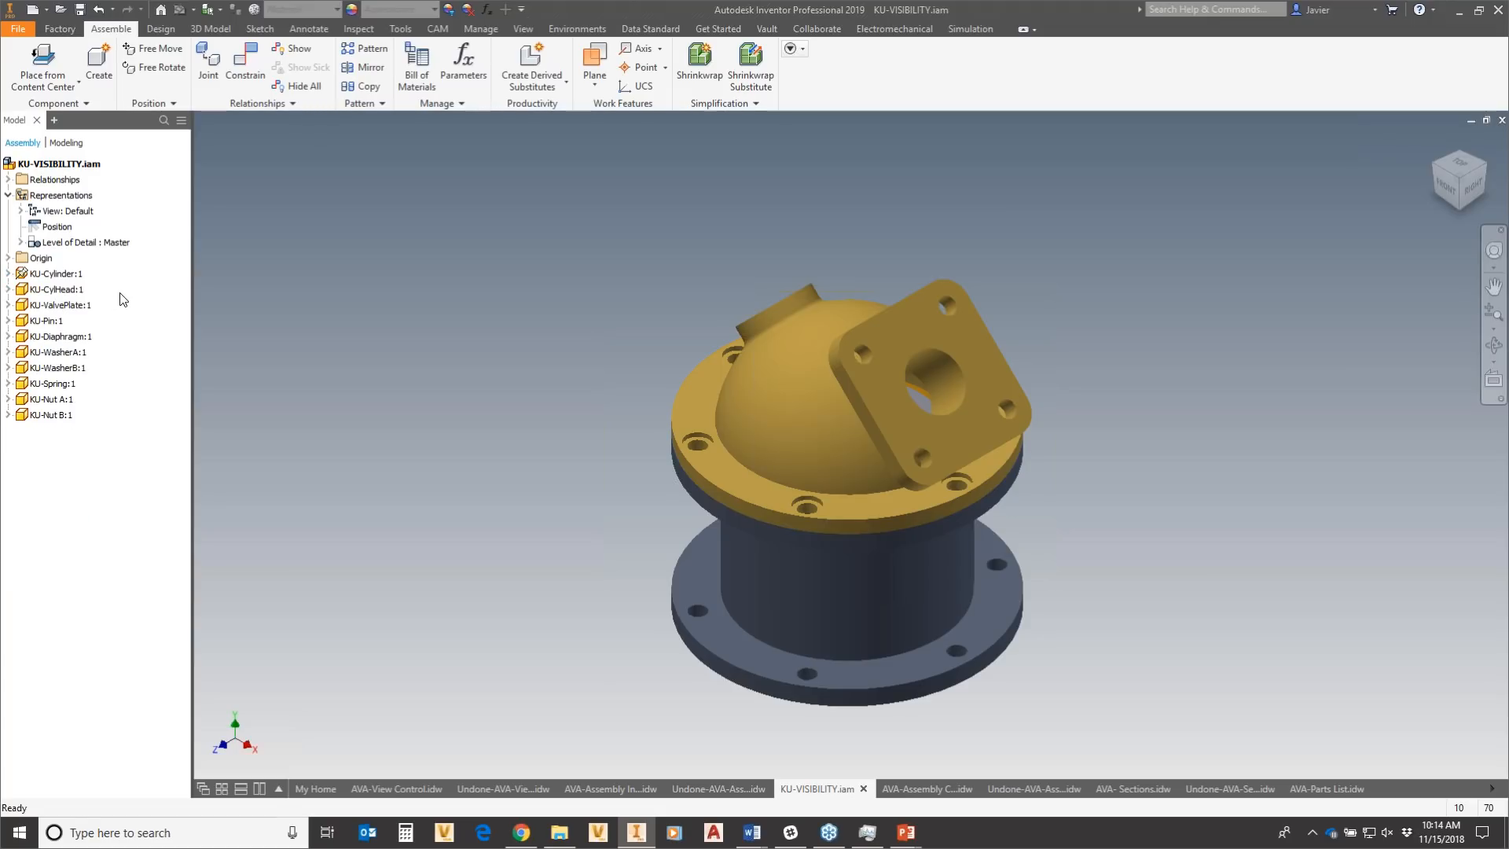
left_click(62, 211)
left_click(20, 211)
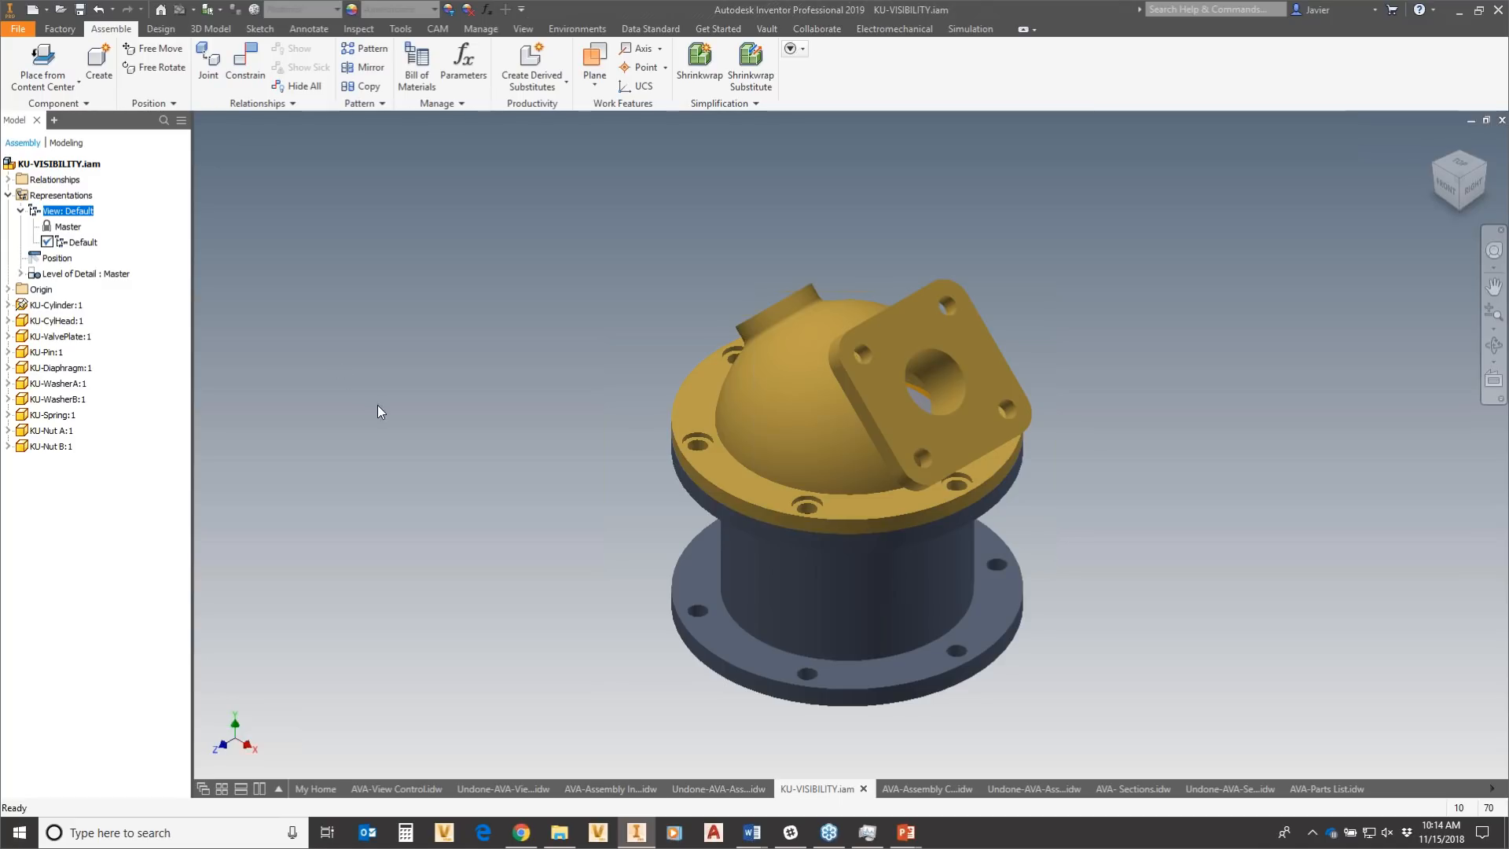
Turn off the visibility of KU-CylHead in the Default view representation and undo the change.
right_click(786, 413)
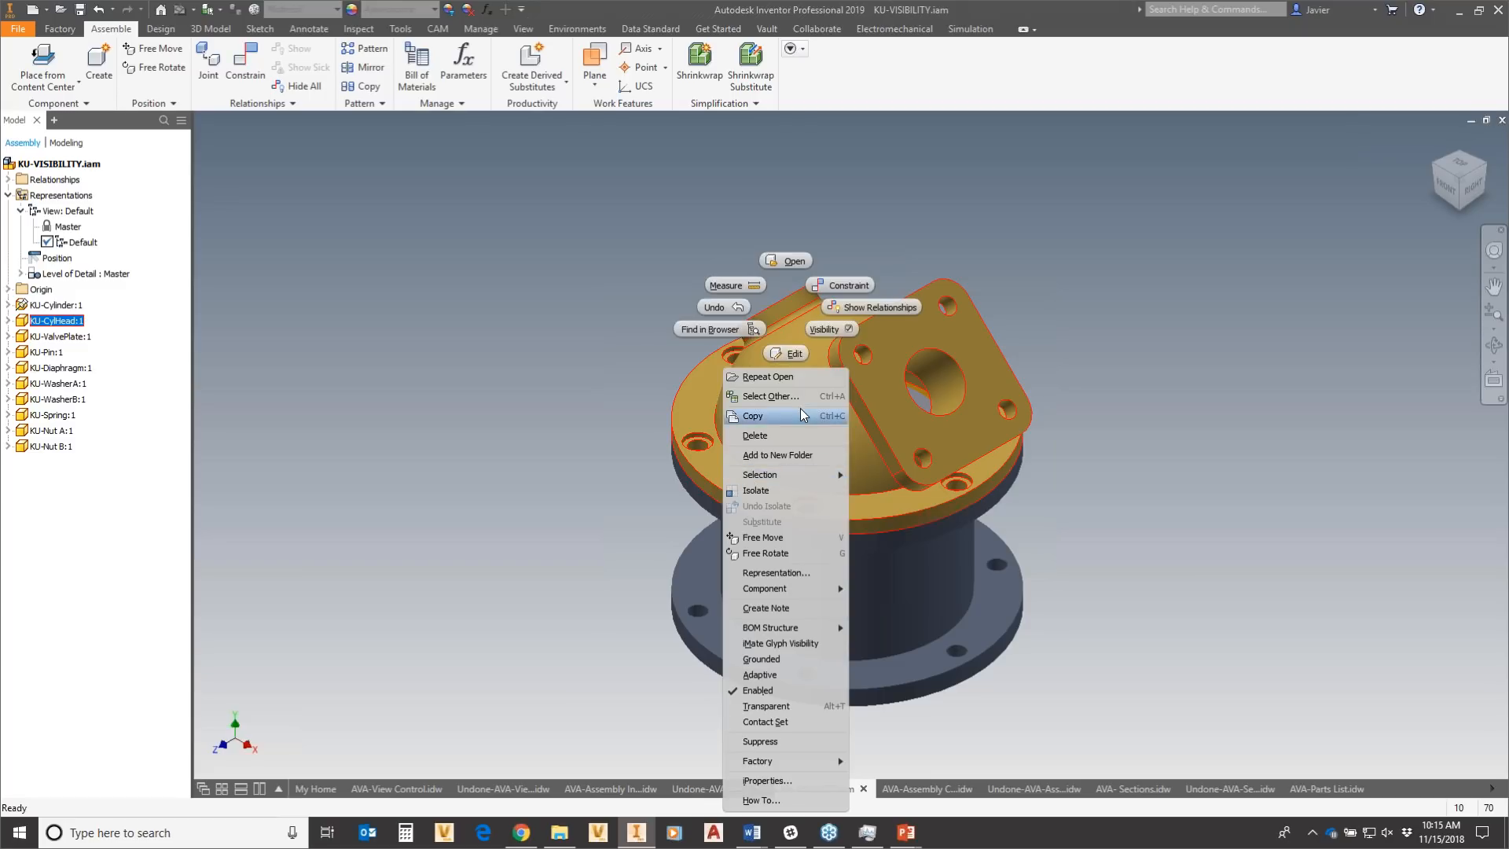
left_click(825, 329)
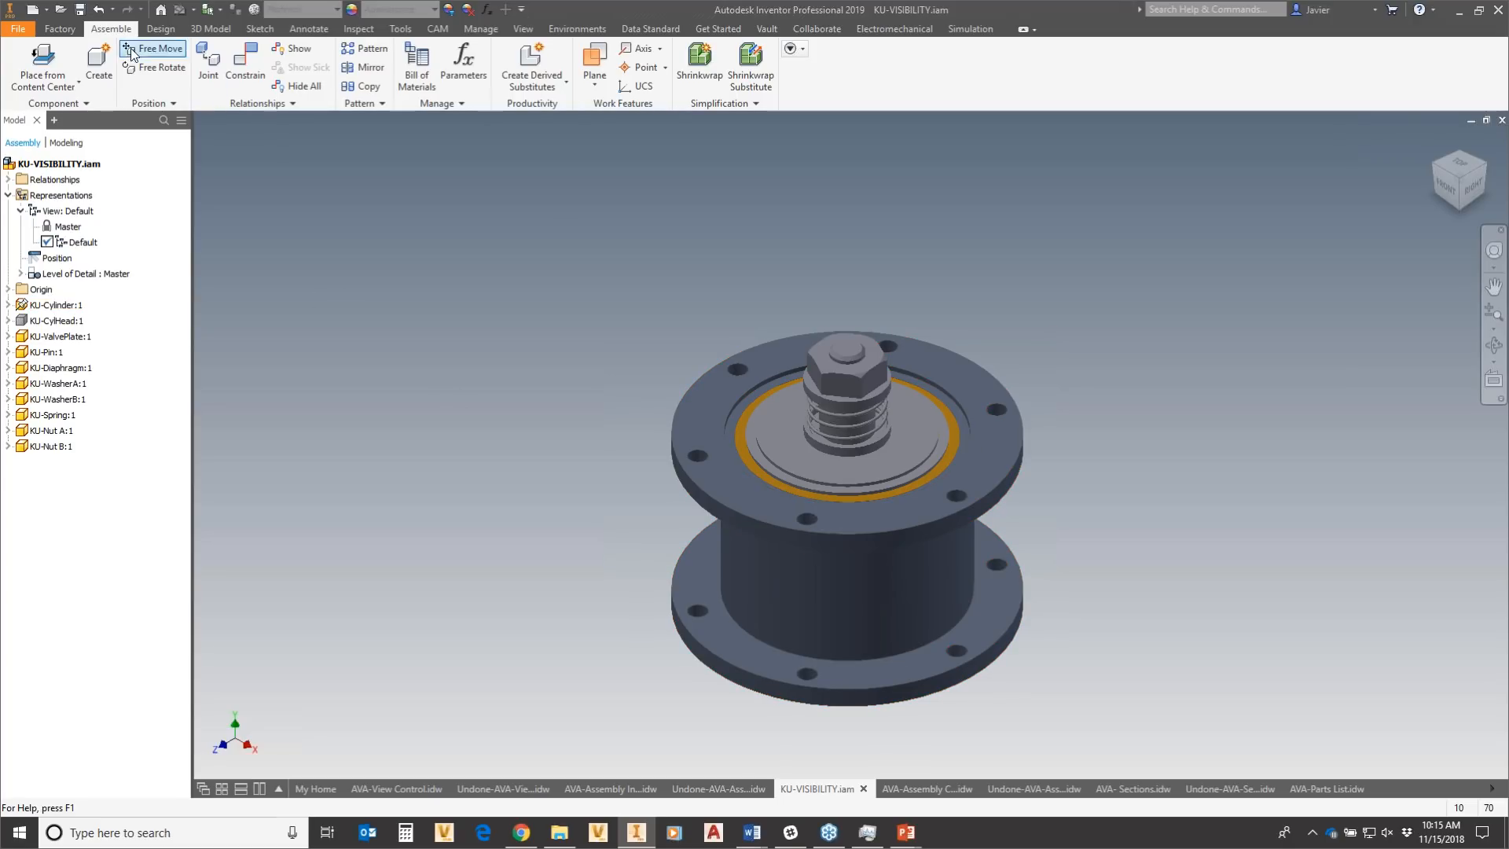
left_click(99, 11)
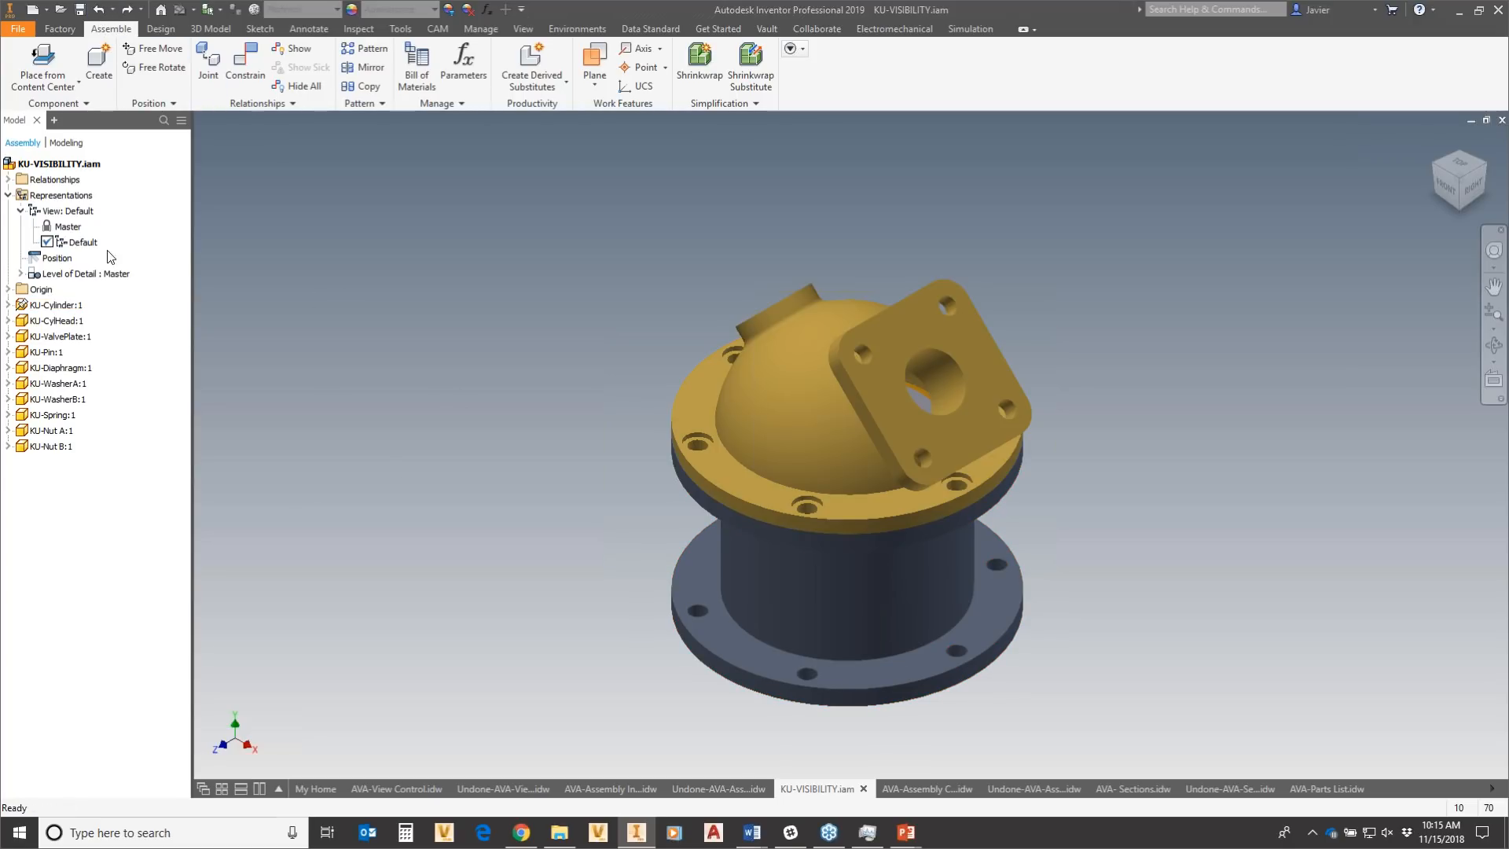
Create a new view representation in the KU-VISIBILITY assembly and name it Step 1 View.
left_click(68, 211)
left_click(57, 242)
left_click(64, 212)
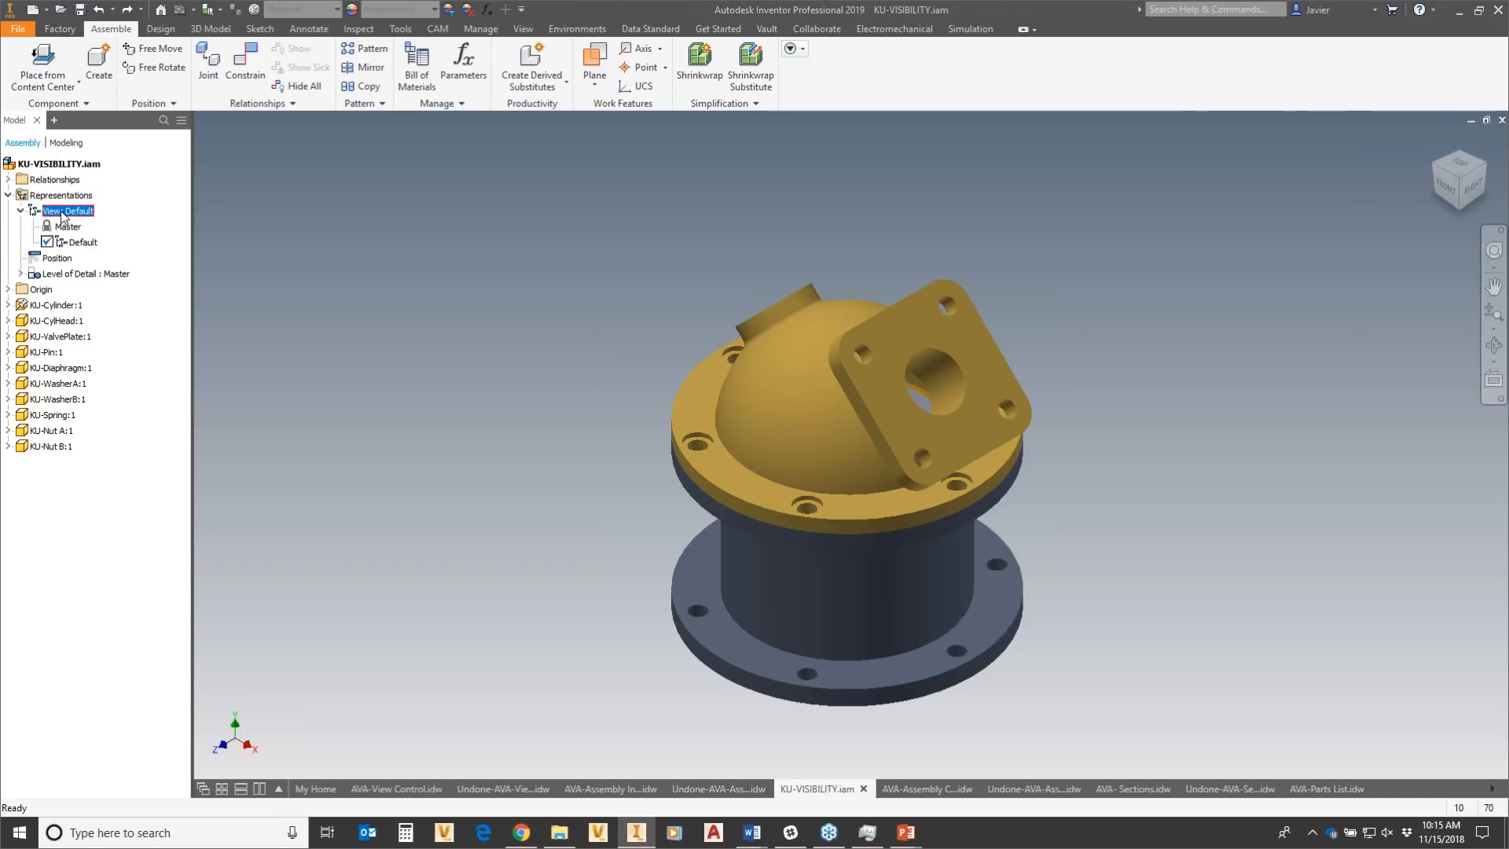
right_click(63, 214)
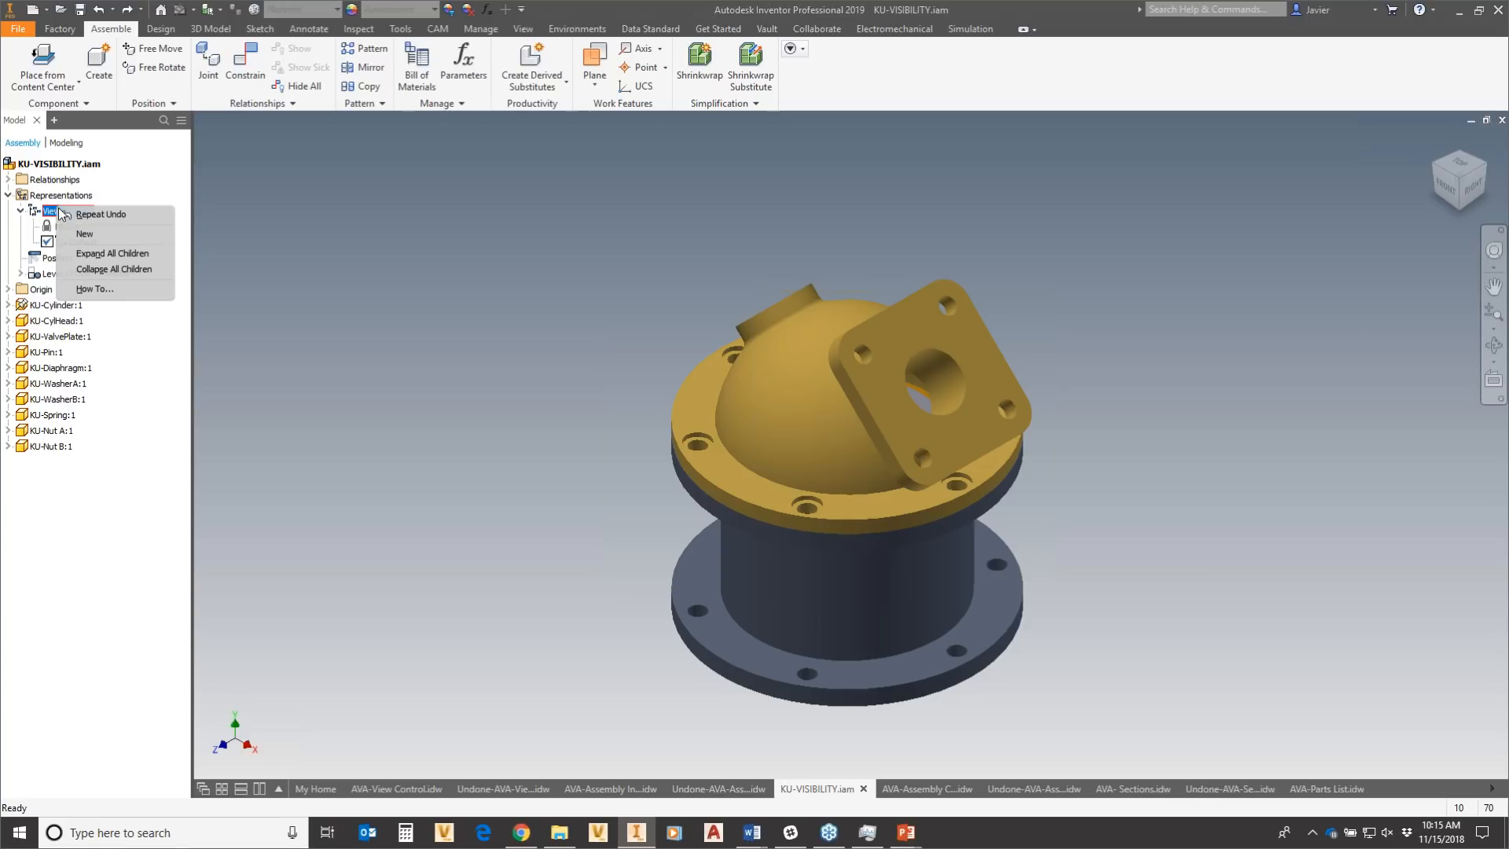
left_click(91, 235)
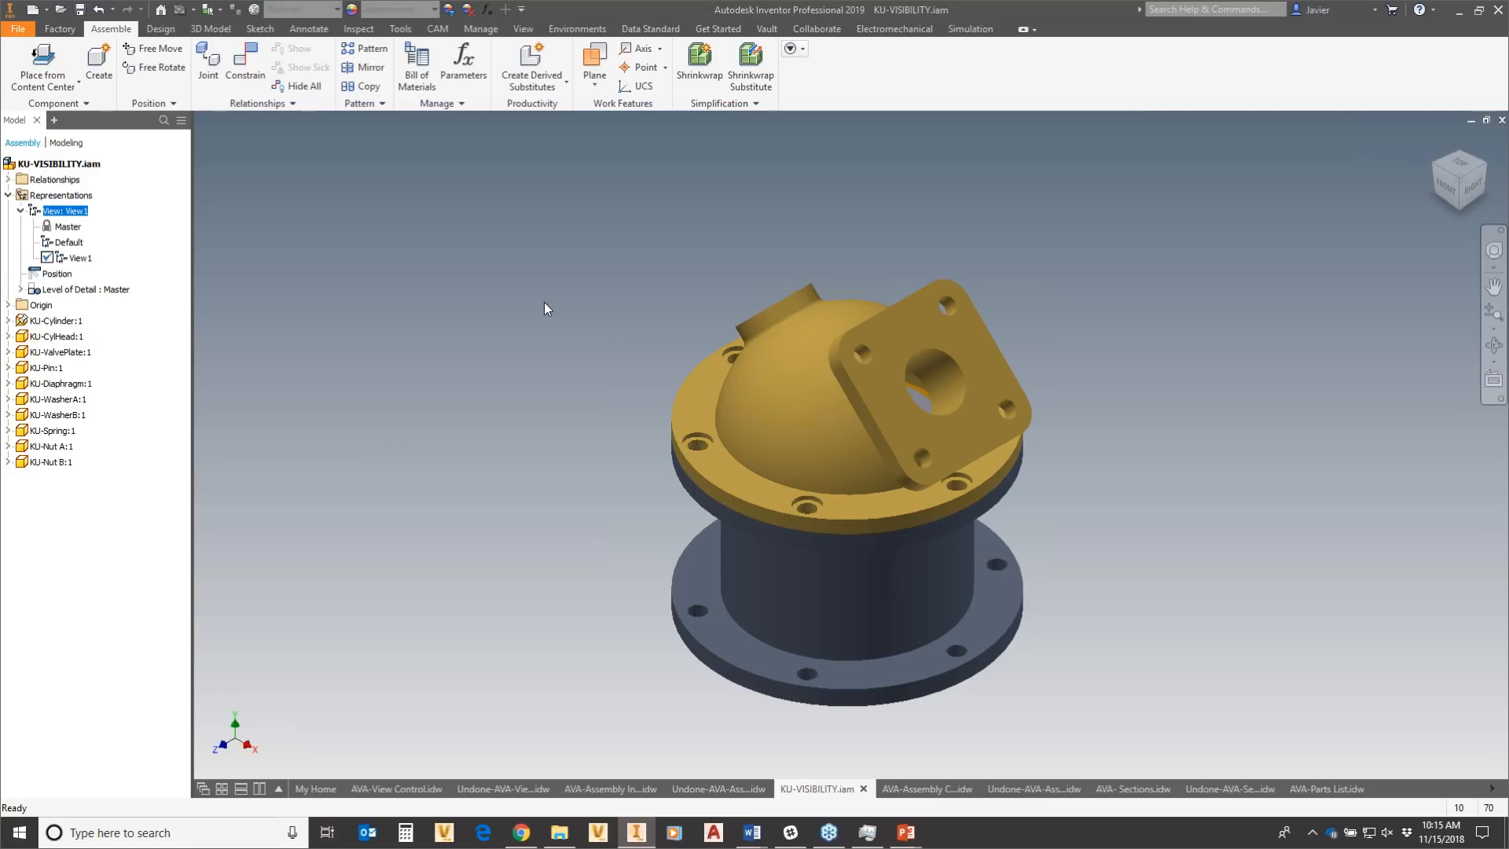
left_click(87, 259)
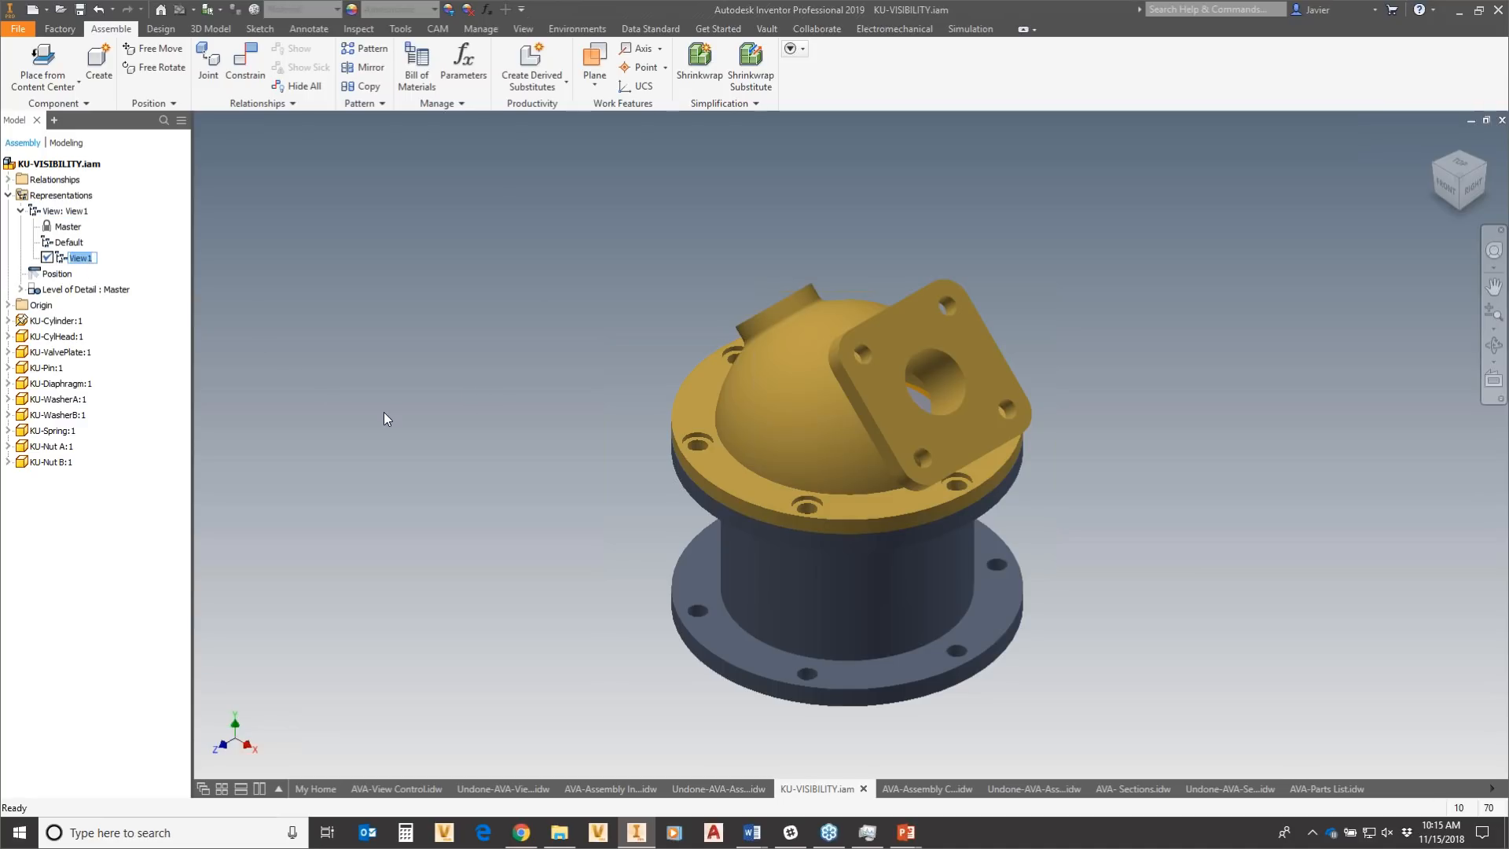
type("Step 1 View")
key("Return")
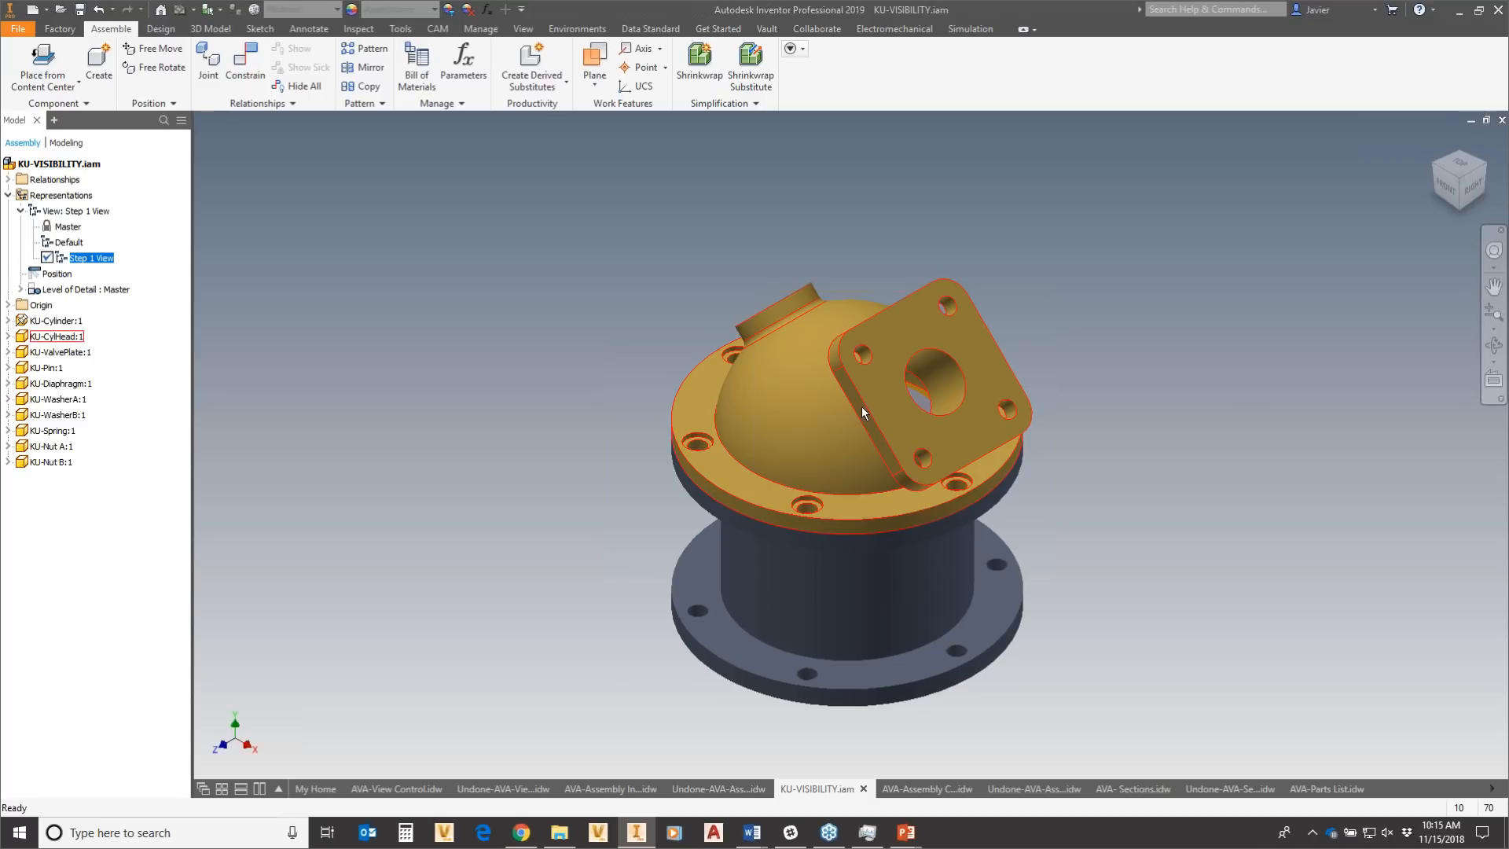
Turn off the visibility of KU-CylHead and KU-Cylinder in the Step 1 View representation.
left_click(843, 414)
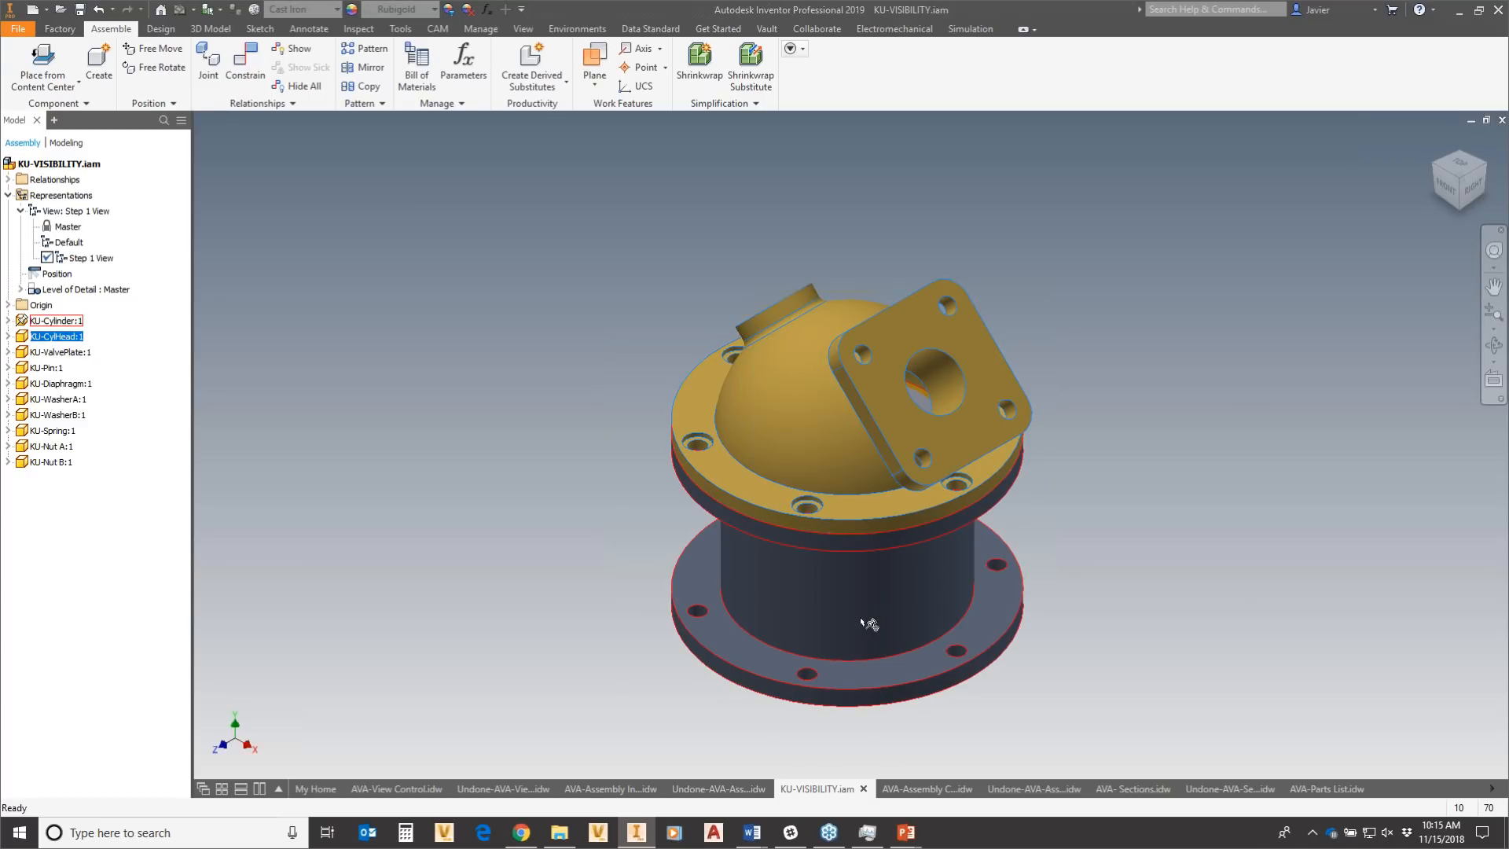
left_click(871, 623, "ctrl")
right_click(578, 267)
left_click(625, 290)
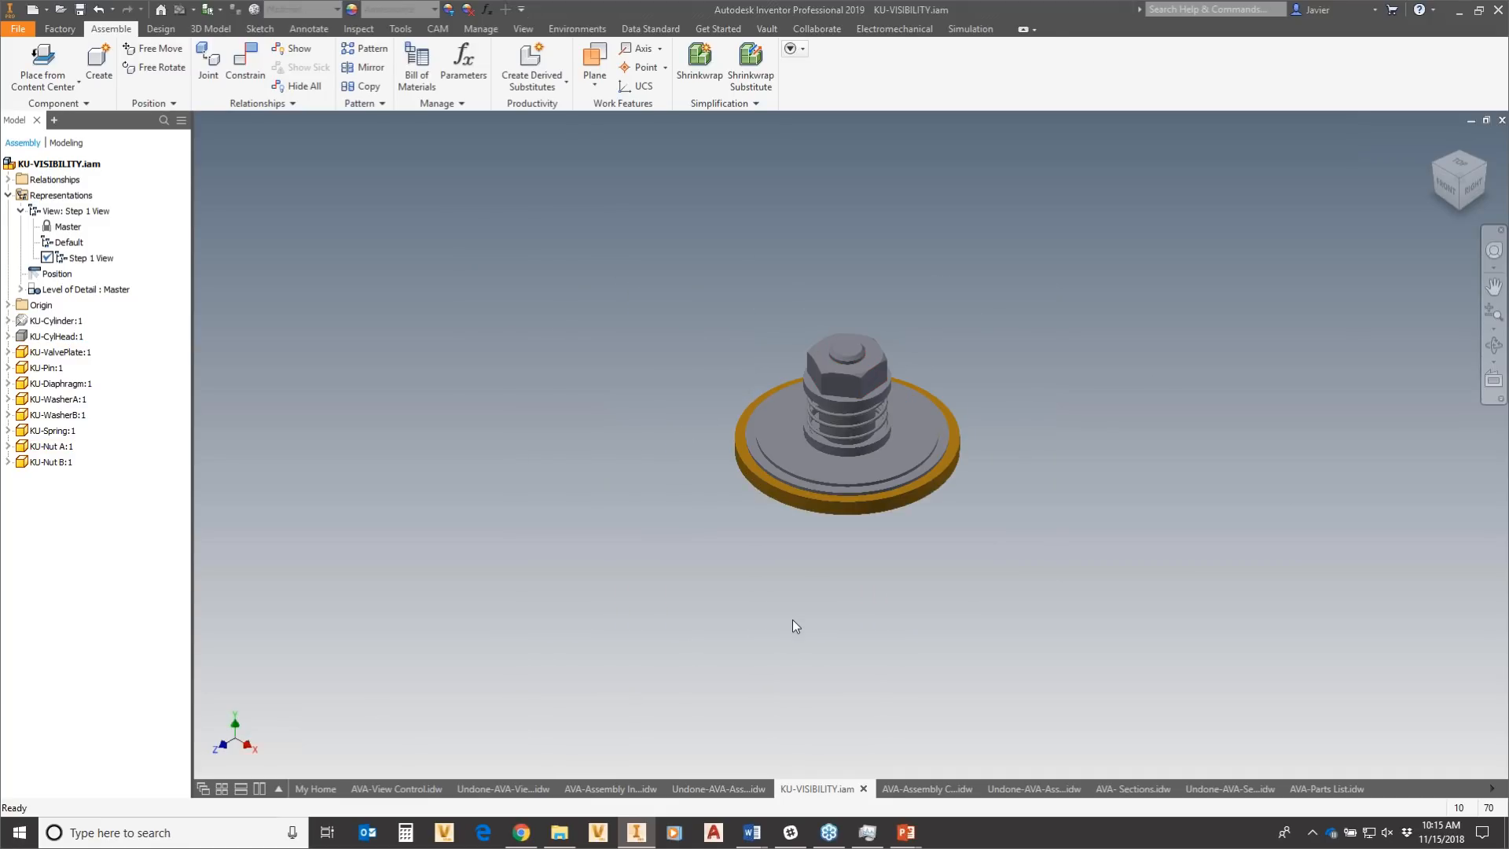
Activate the Default view representation, create a new view representation from it and name it Step 2 View.
middle_click_drag(792, 619, 782, 588, "shift")
key("F6")
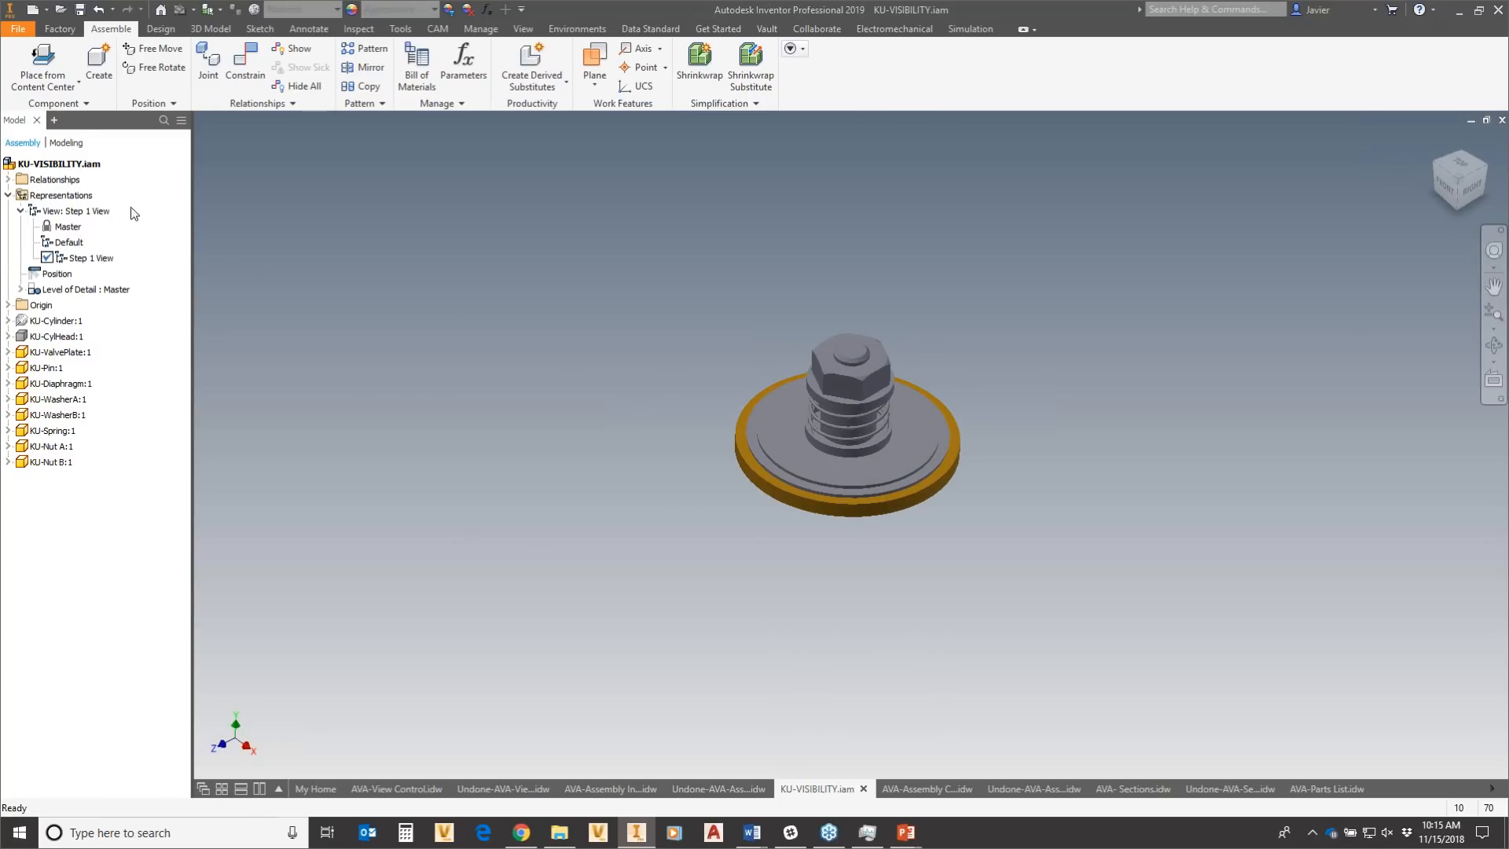
left_click(72, 214)
double_click(62, 243)
left_click(68, 211)
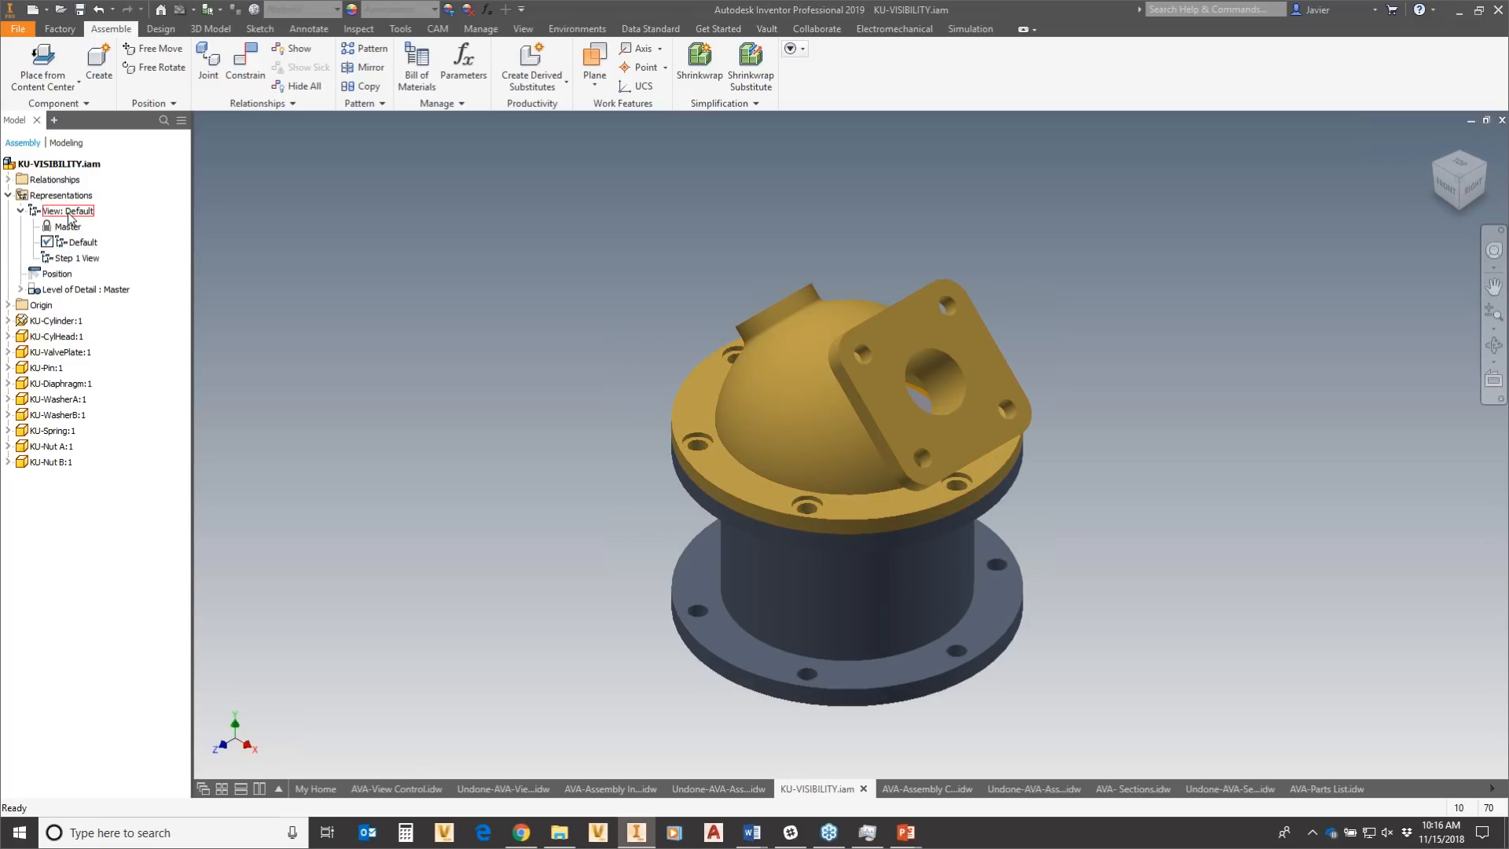
right_click(67, 211)
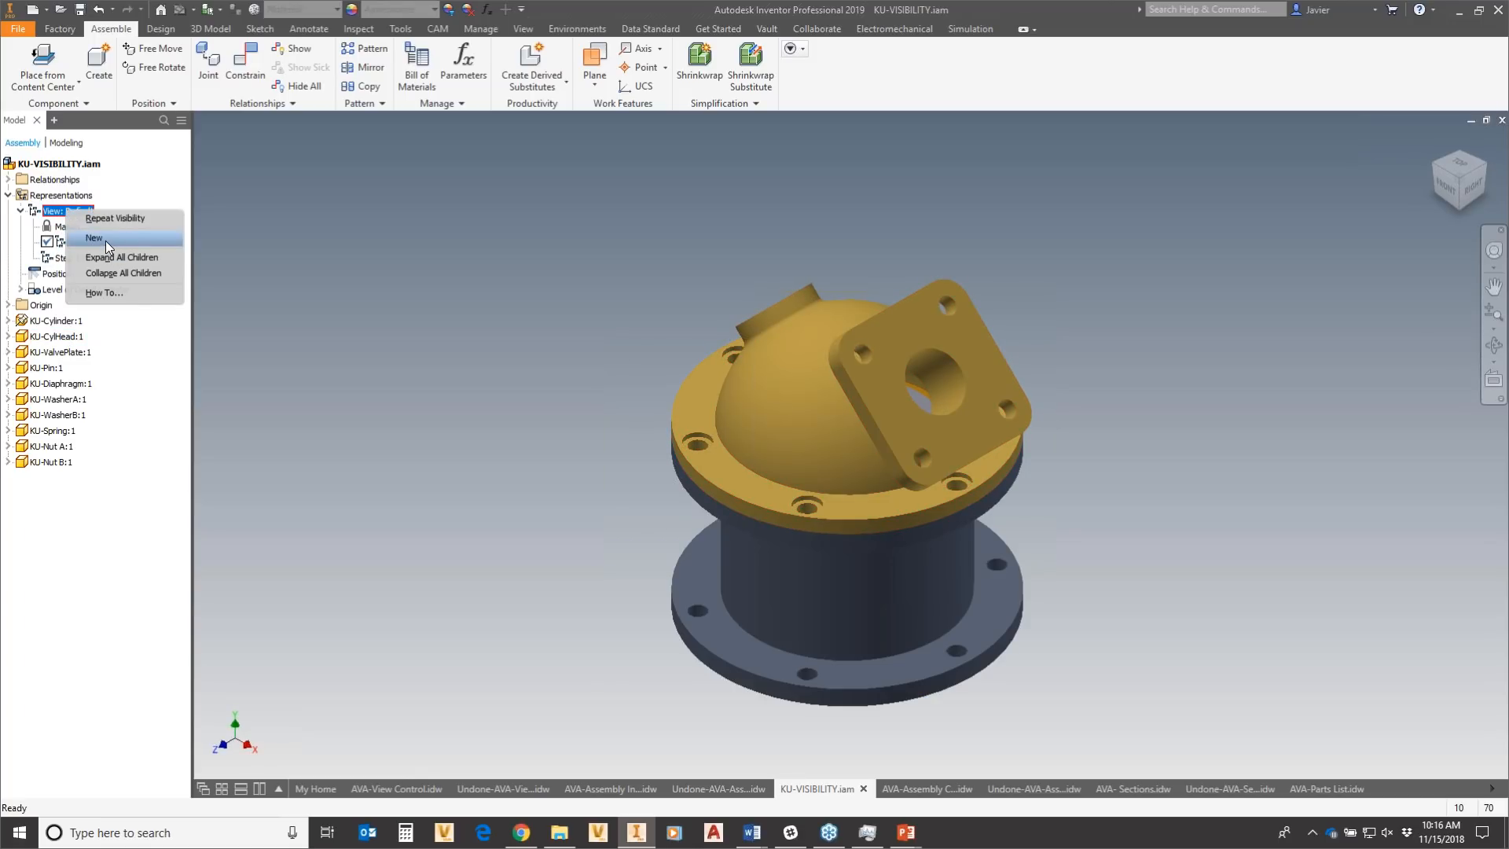
left_click(105, 241)
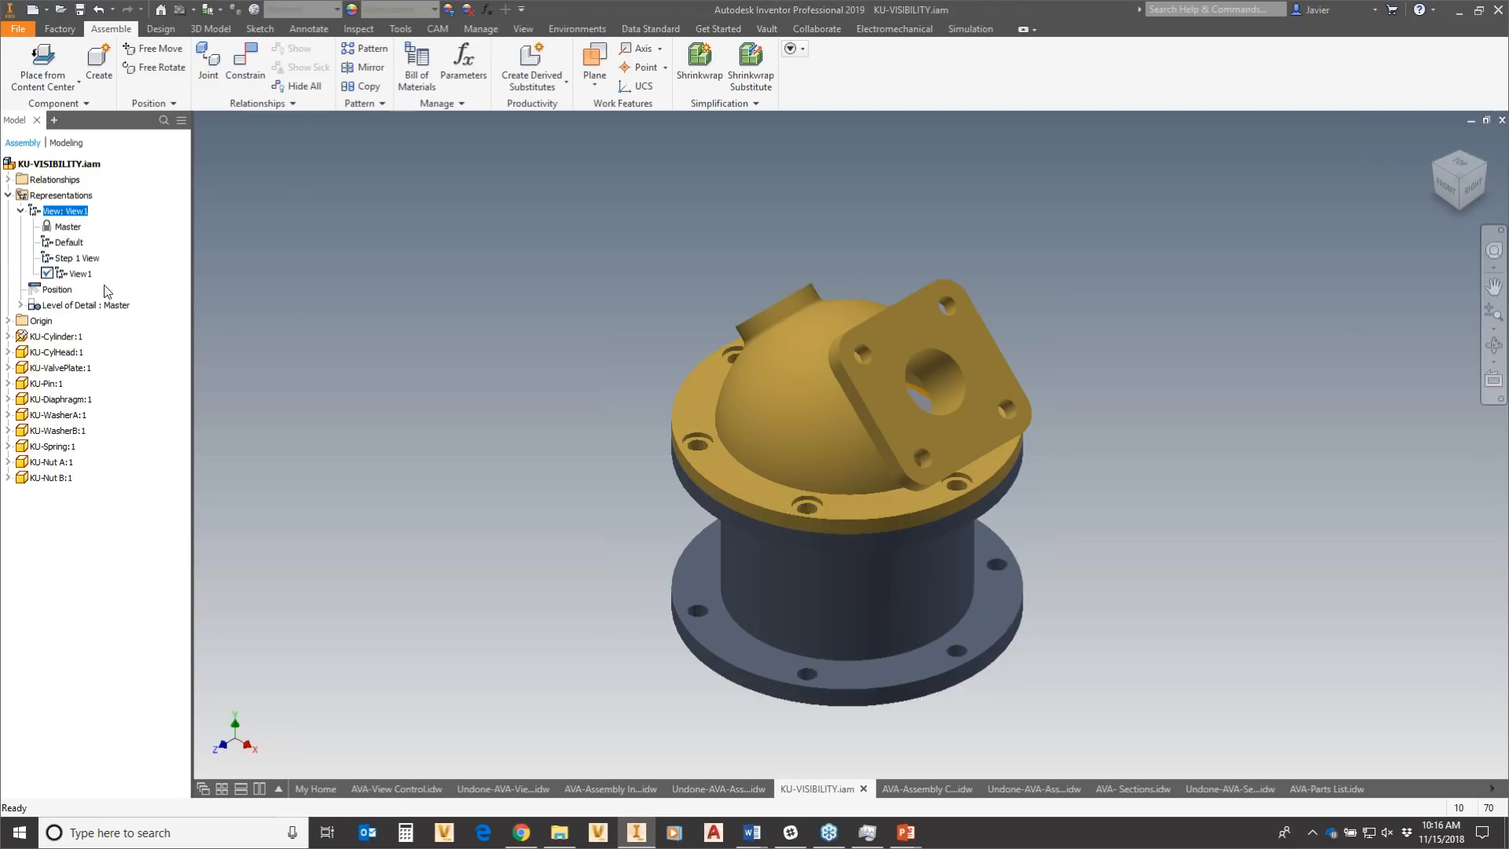
type("Step 2 View")
key("Return")
Save the KU-VISIBILITY assembly with its new view representations.
middle_click_drag(782, 469, 711, 443)
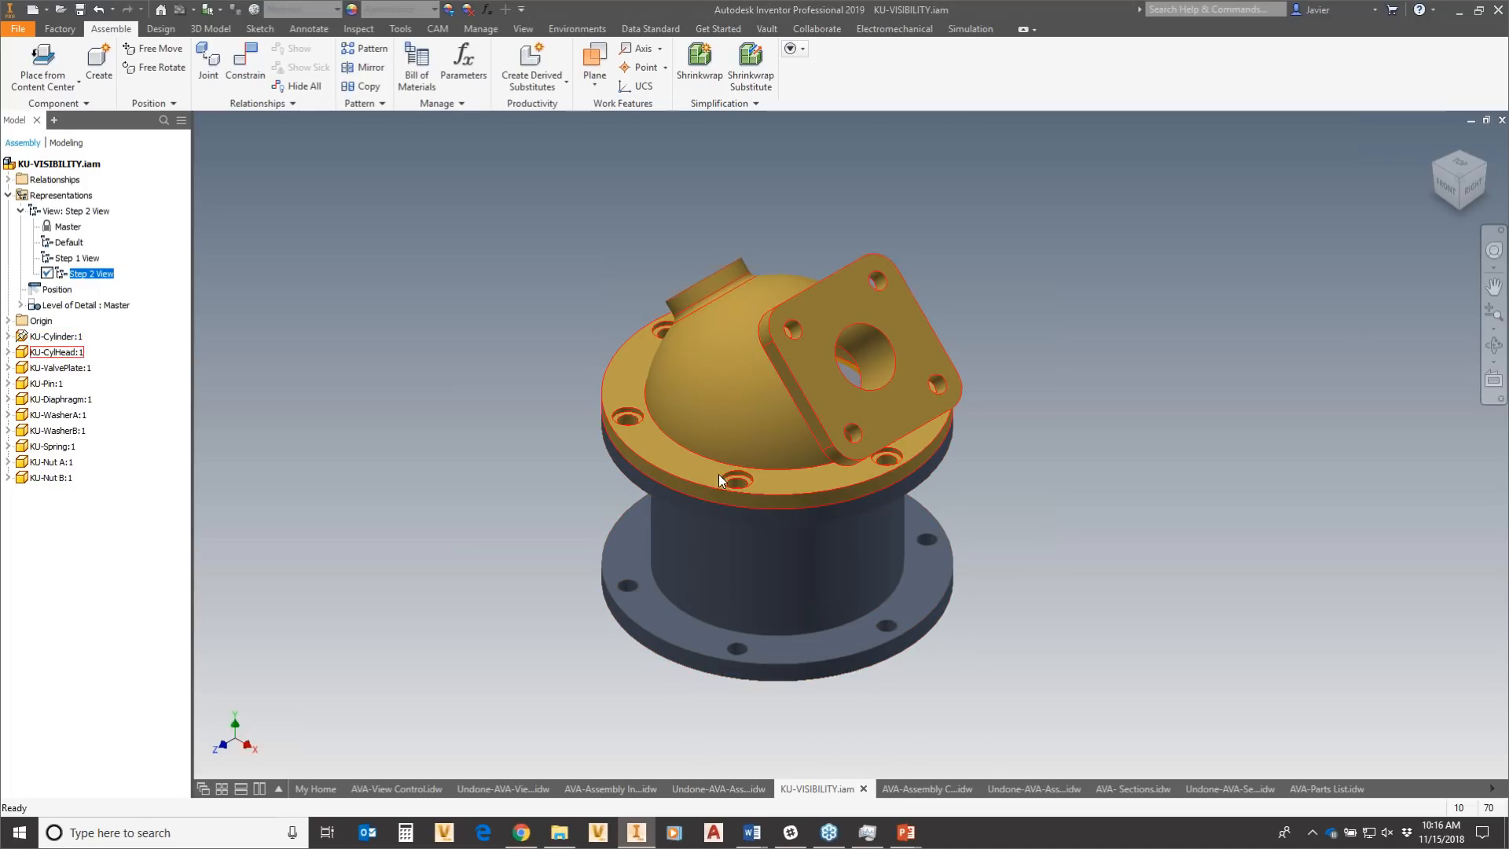
left_click(80, 9)
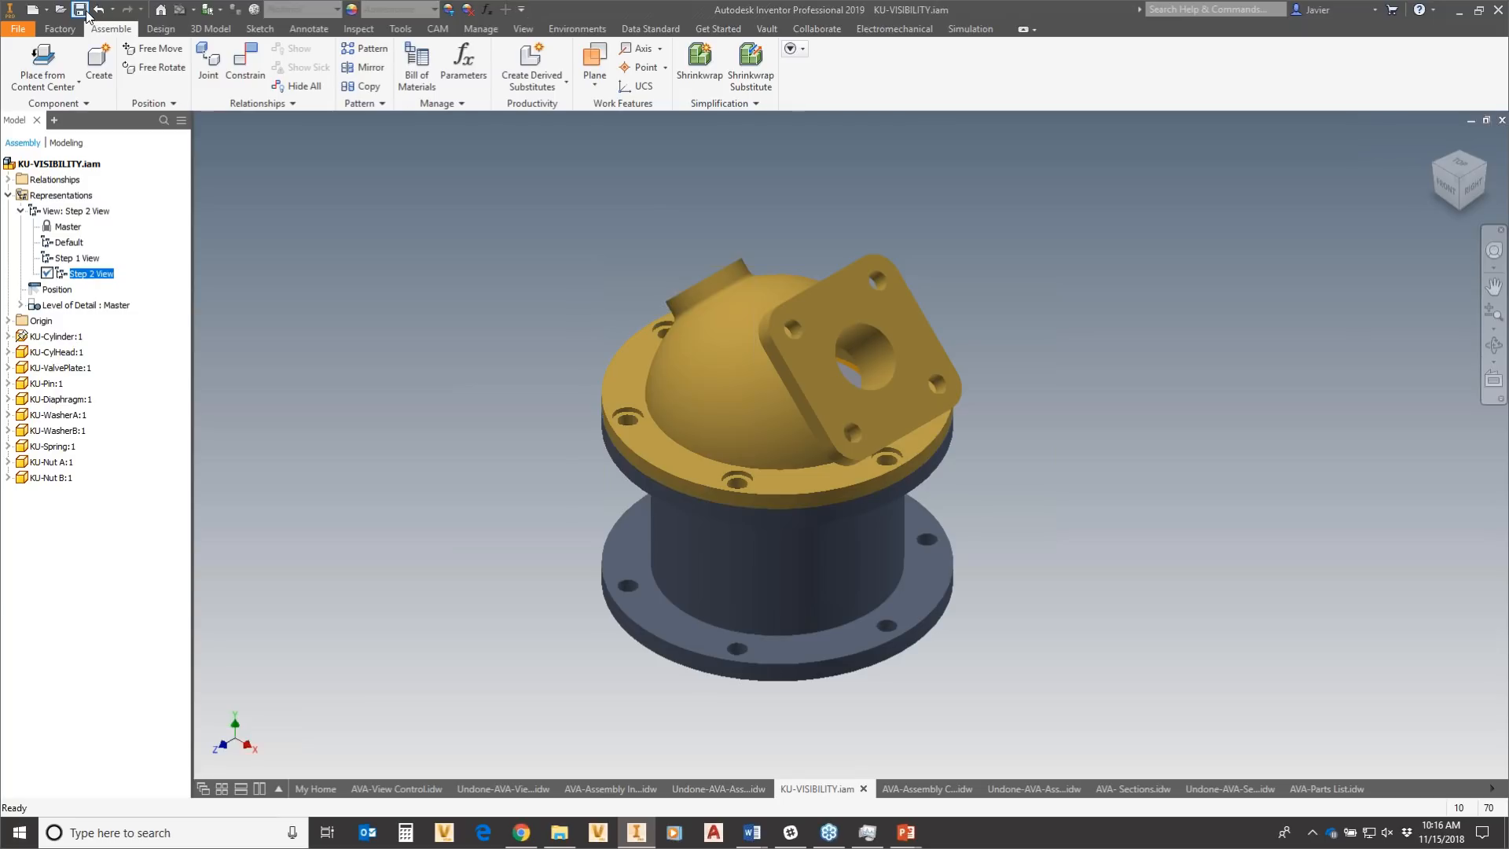
key("Return")
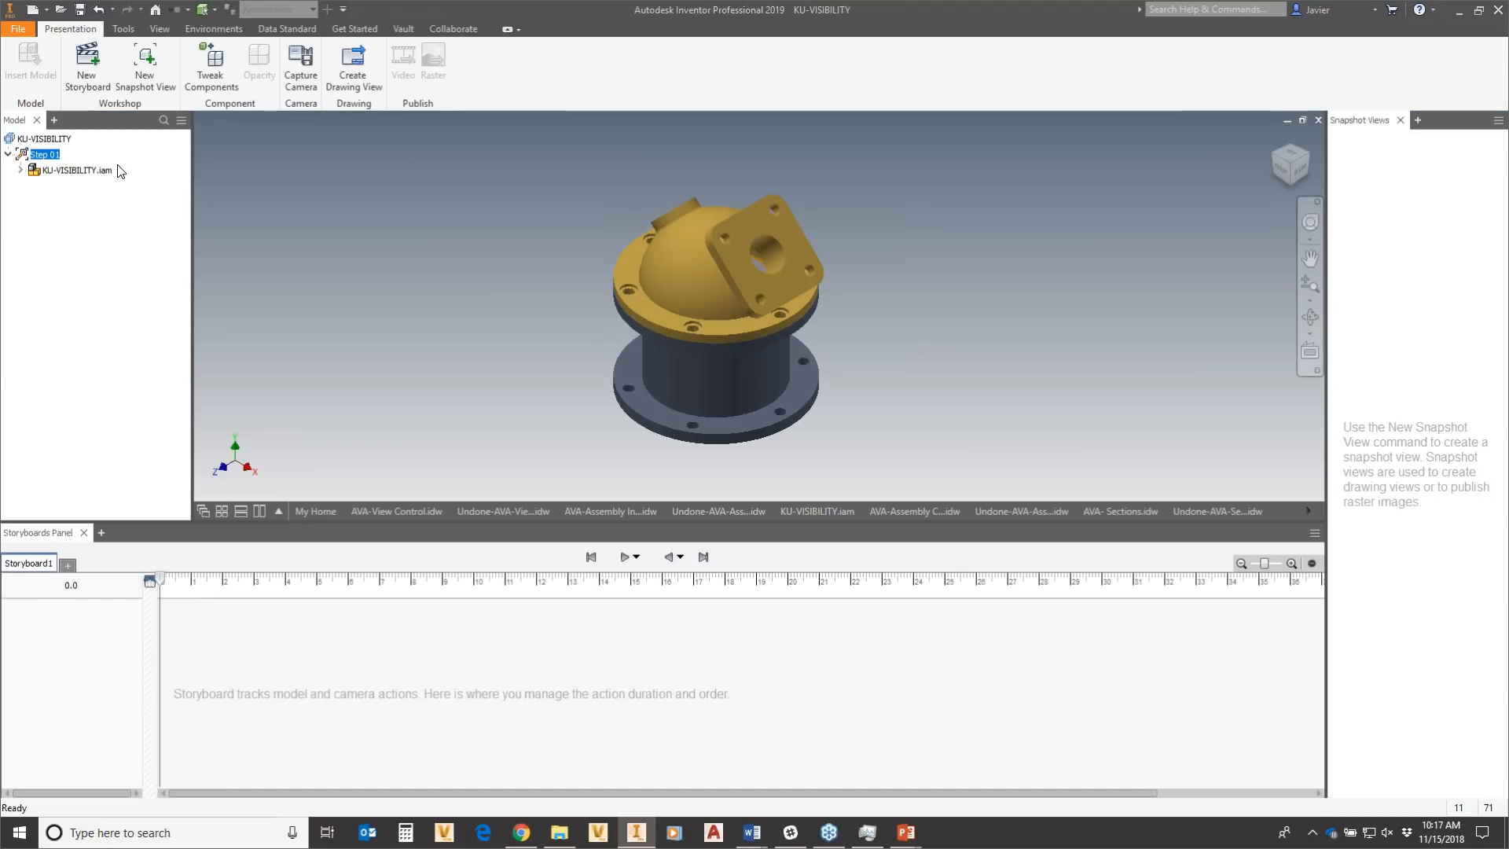
Set the Step 01 scene's design view representation to Step 1 View, keeping it associative.
right_click(59, 172)
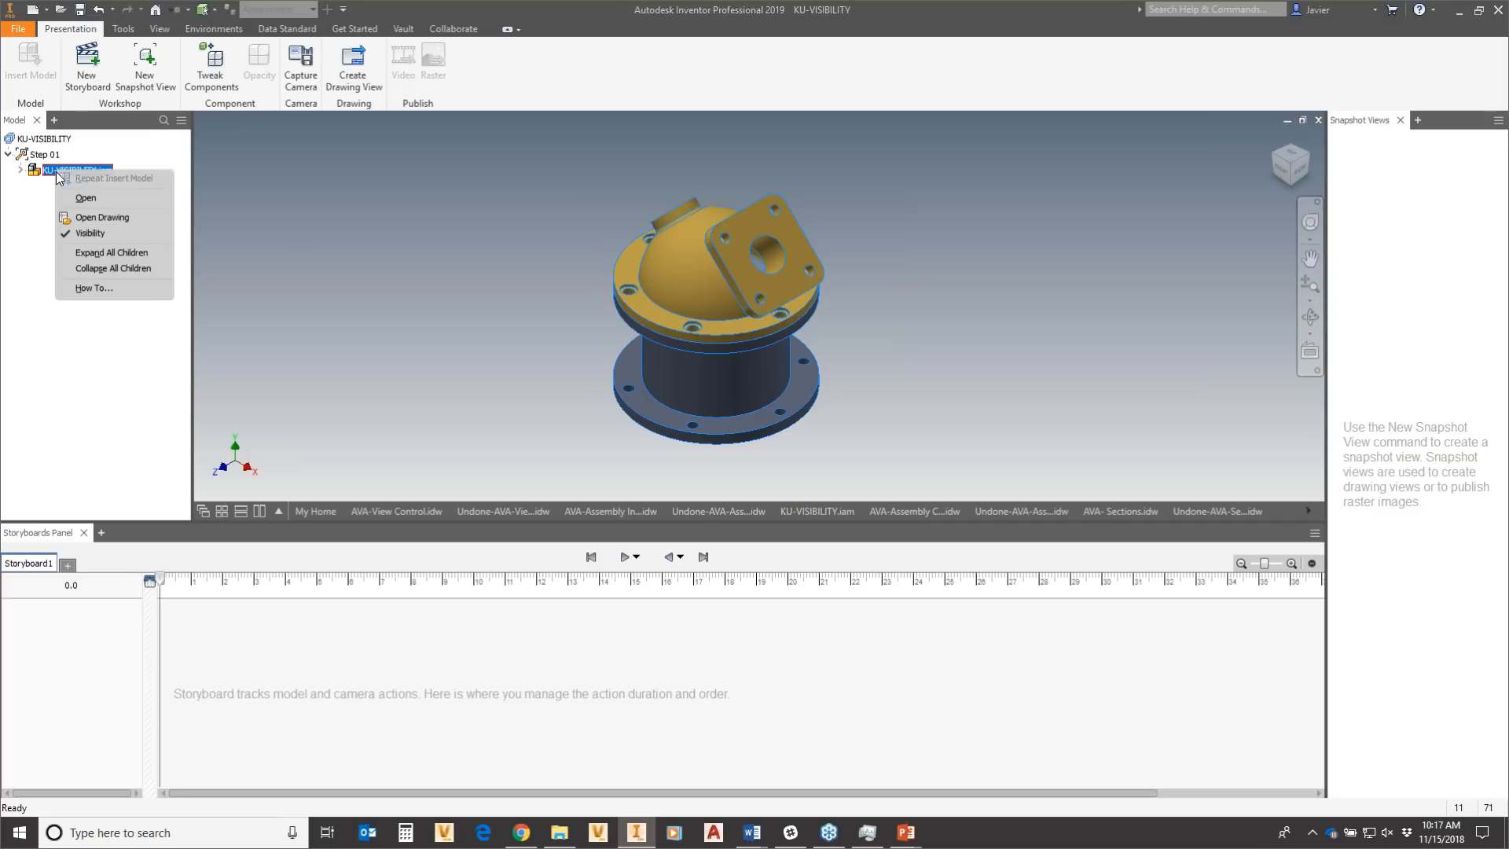
left_click(233, 187)
left_click(36, 154)
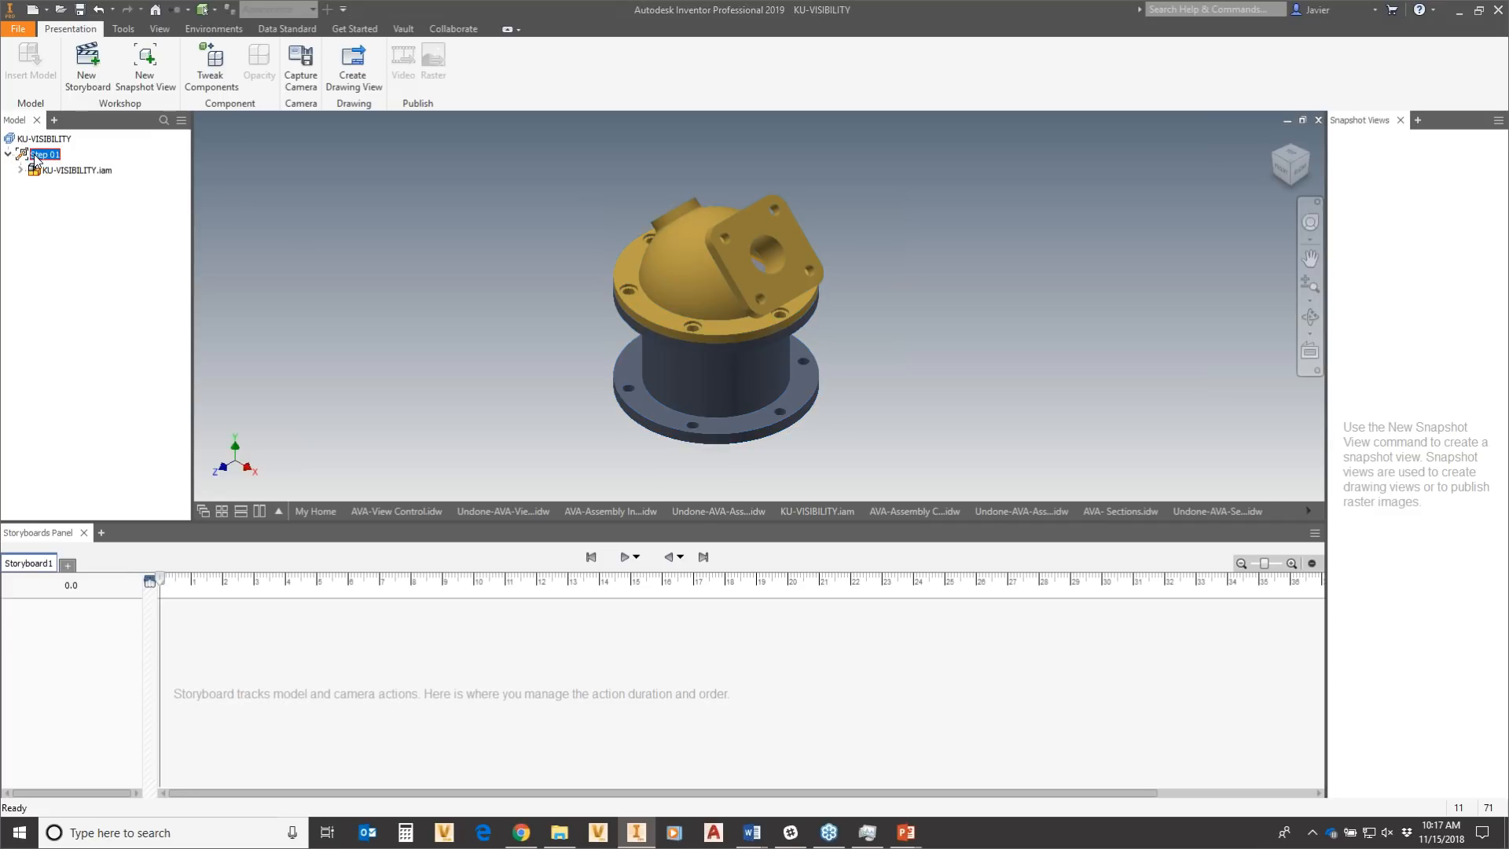
right_click(40, 155)
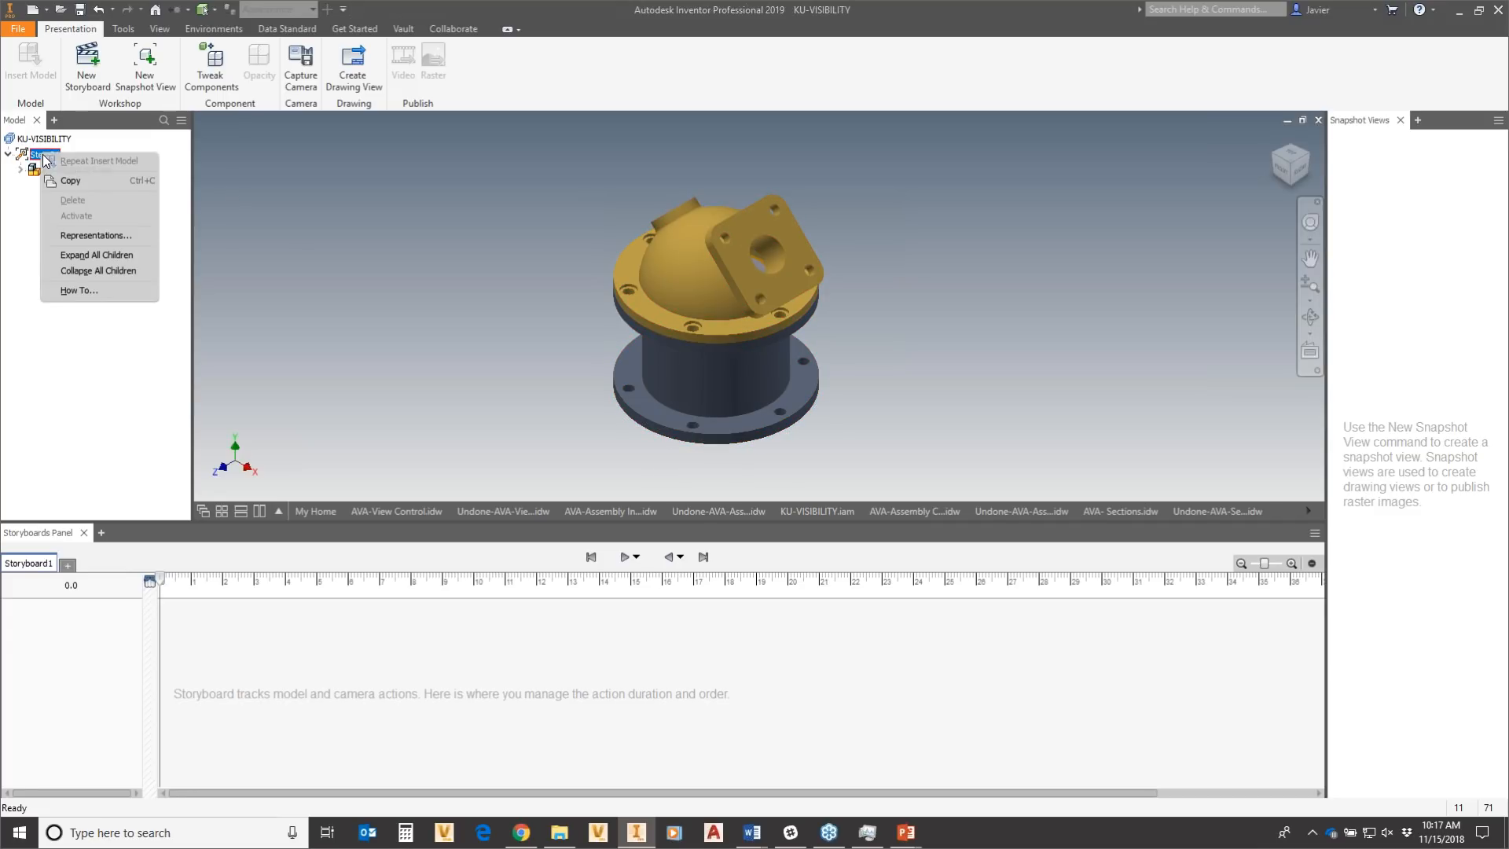
left_click(77, 235)
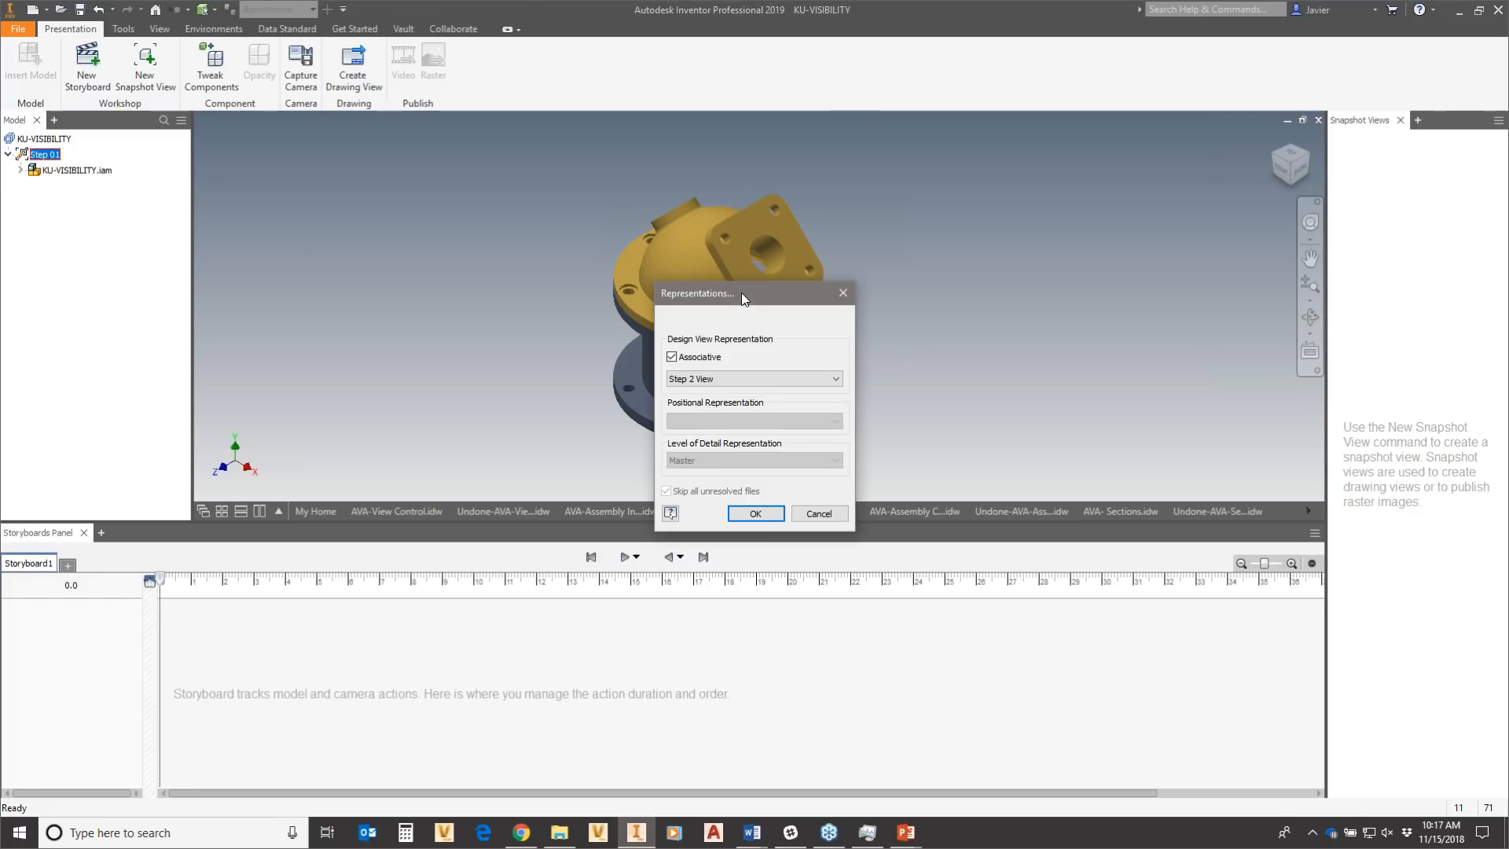
left_click_drag(742, 292, 374, 201)
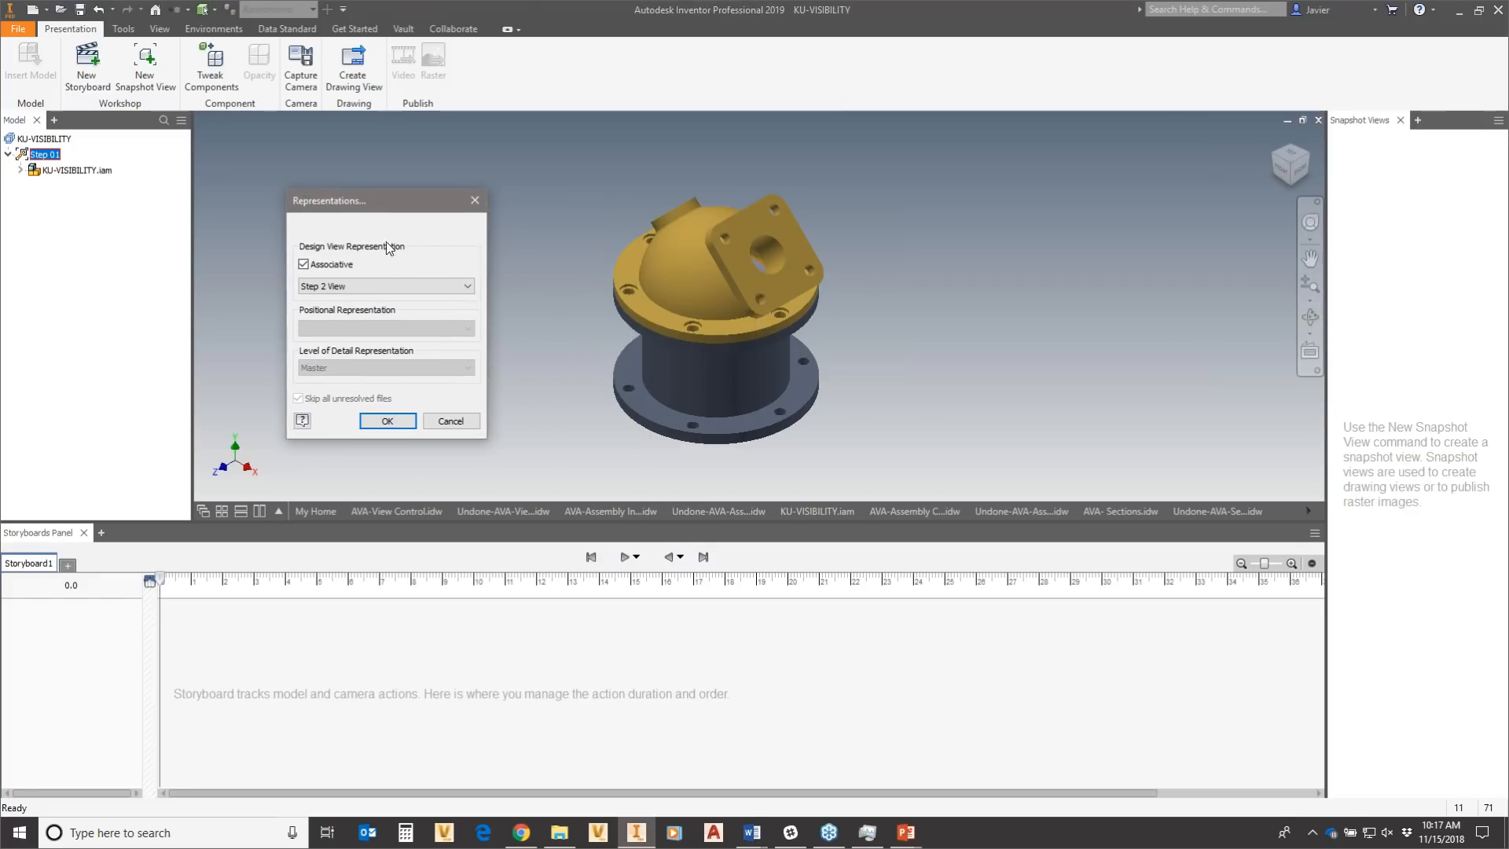
left_click(338, 286)
left_click(346, 310)
left_click(303, 265)
left_click(304, 265)
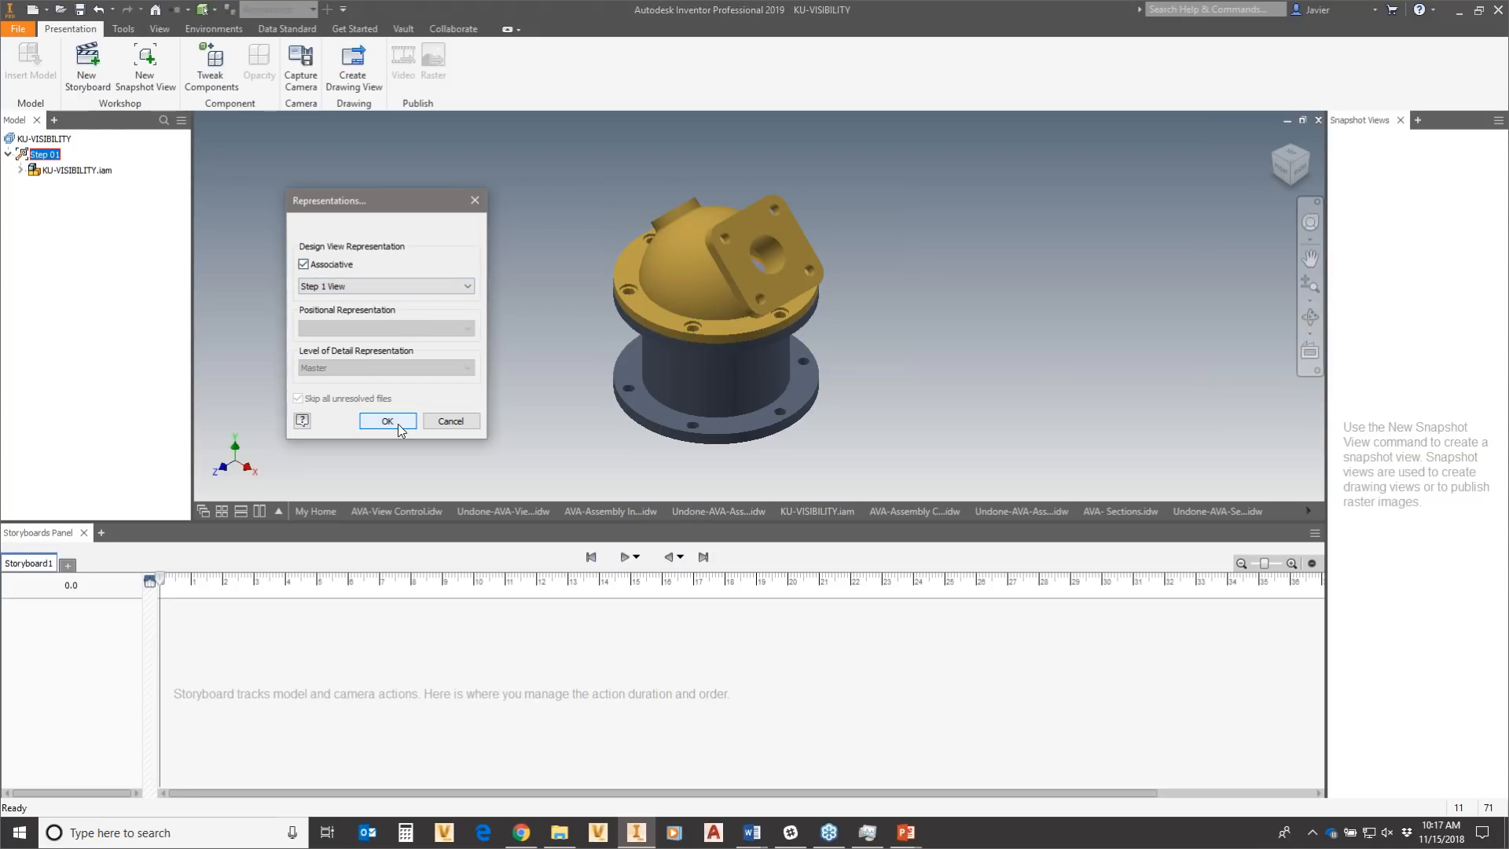
left_click(400, 422)
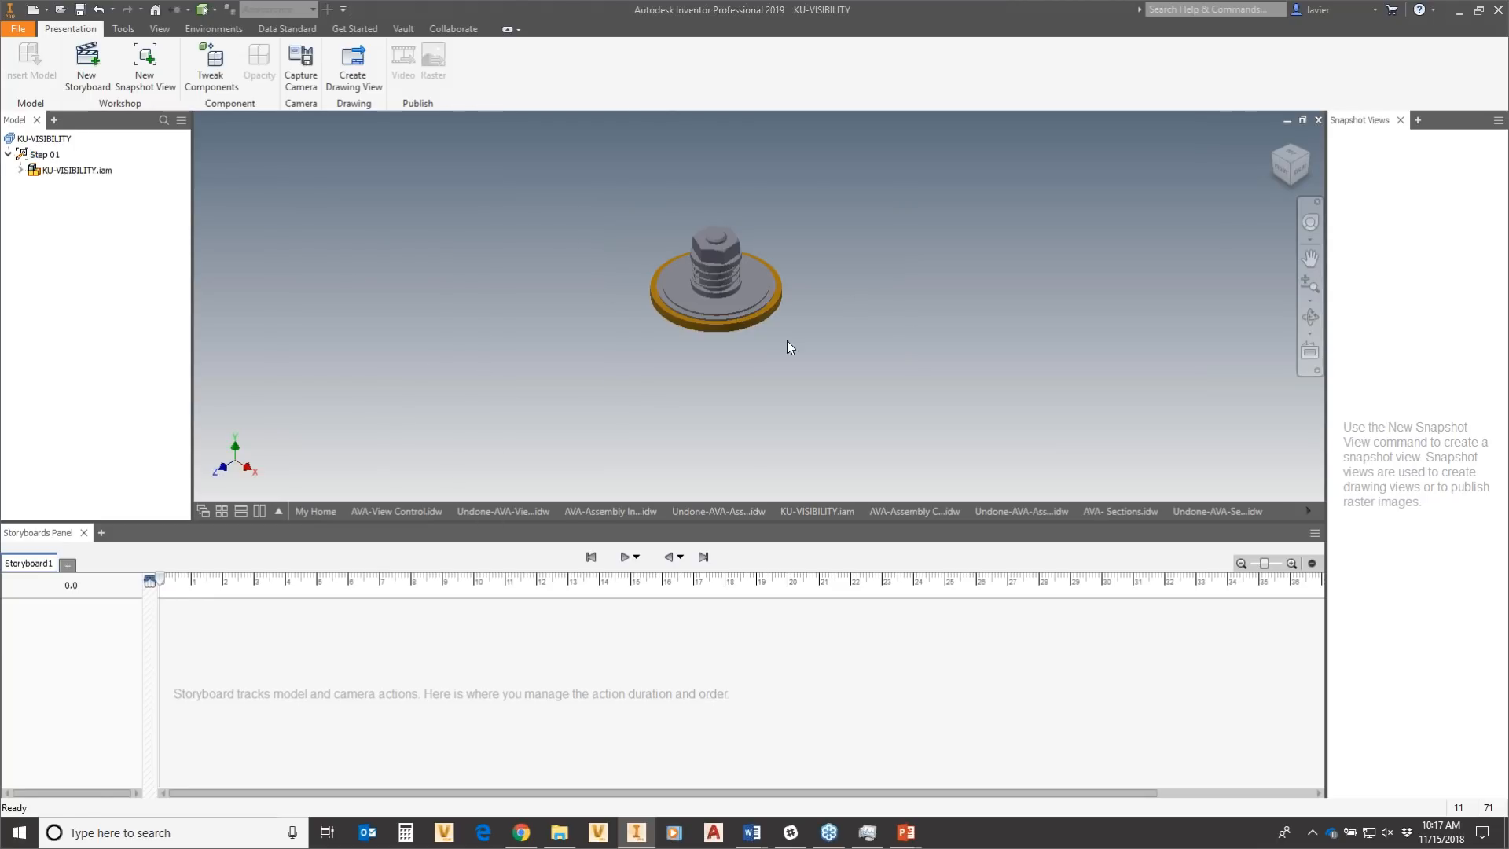
middle_click_drag(778, 350, 753, 385)
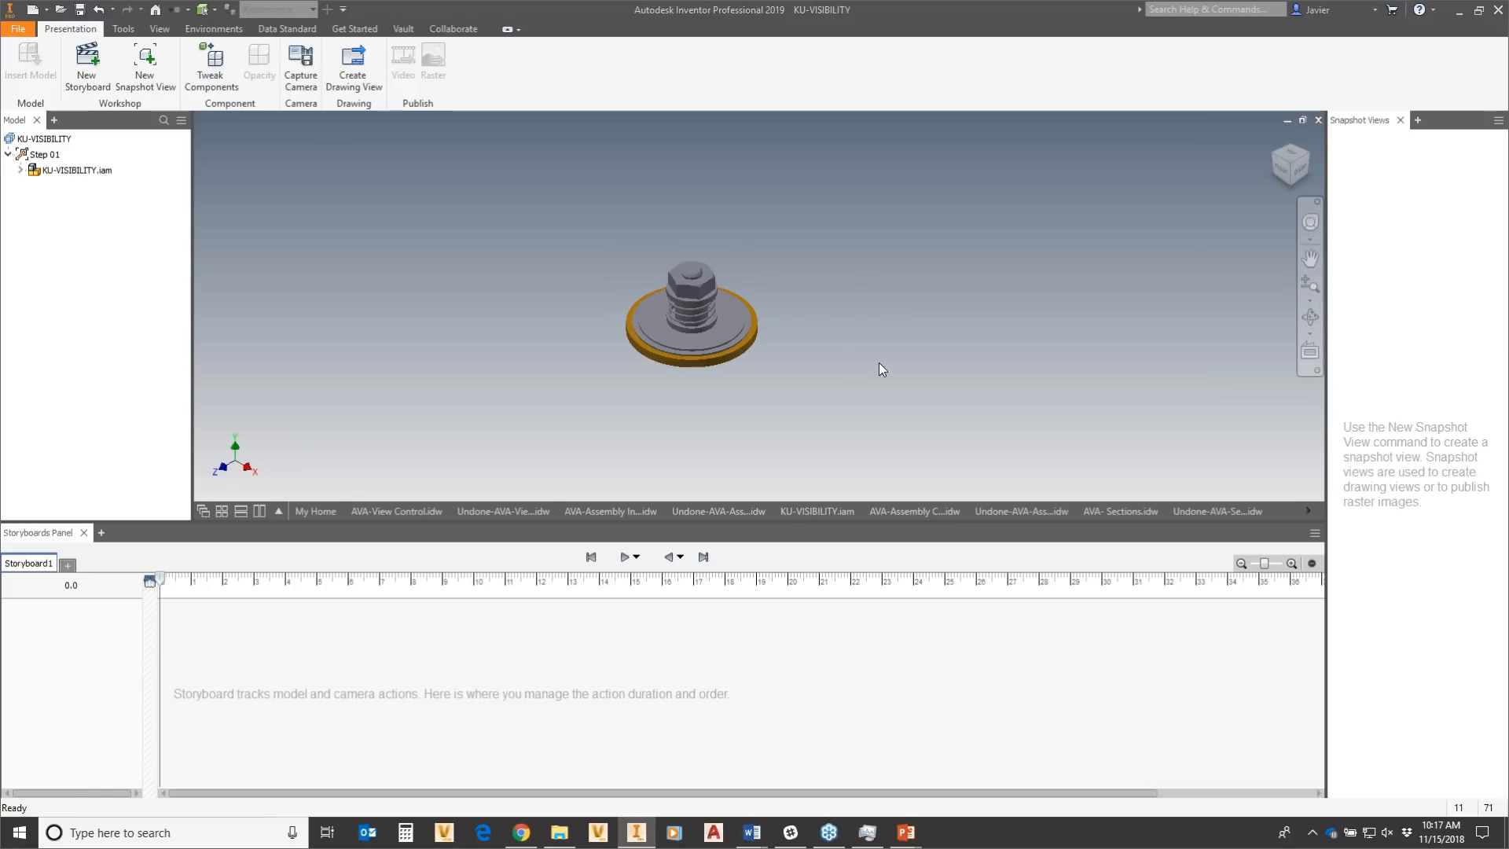
mouse_move(821, 345)
middle_mouse_down("shift")
mouse_move(830, 303)
mouse_move(822, 351)
middle_mouse_up("shift")
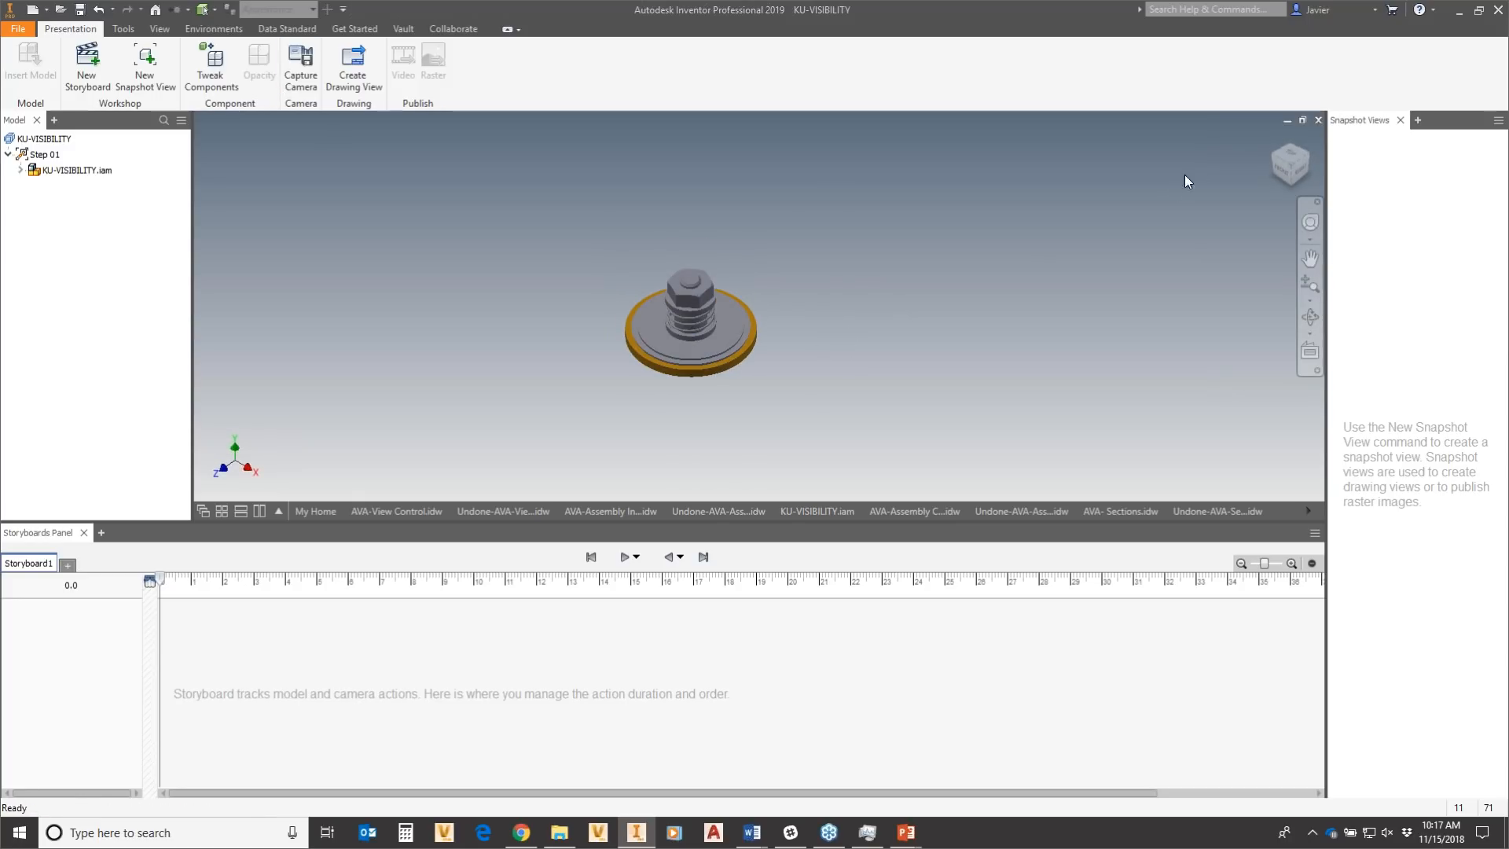
left_click(1290, 166)
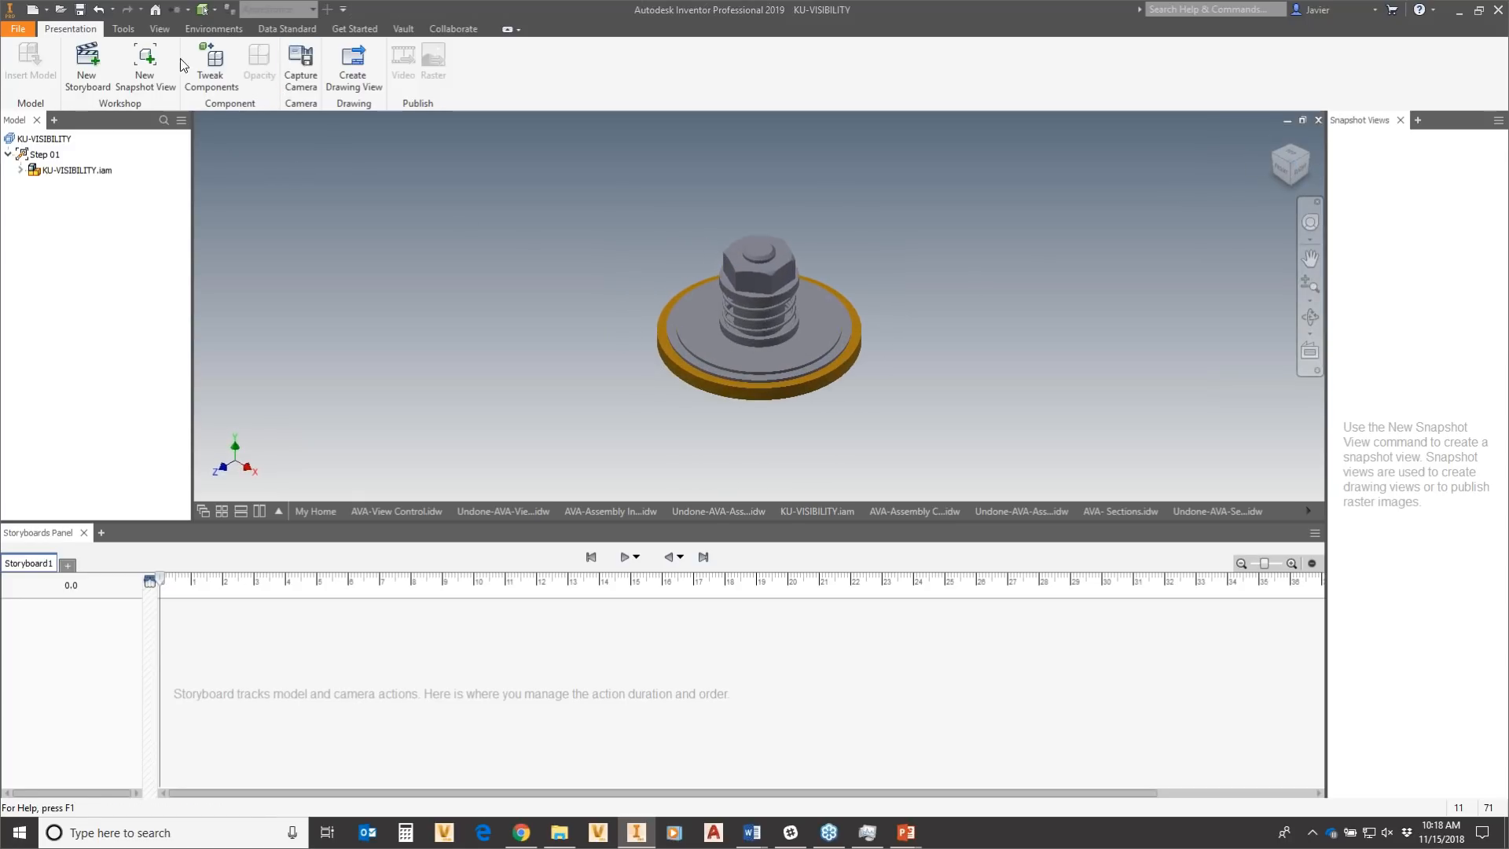
left_click(211, 67)
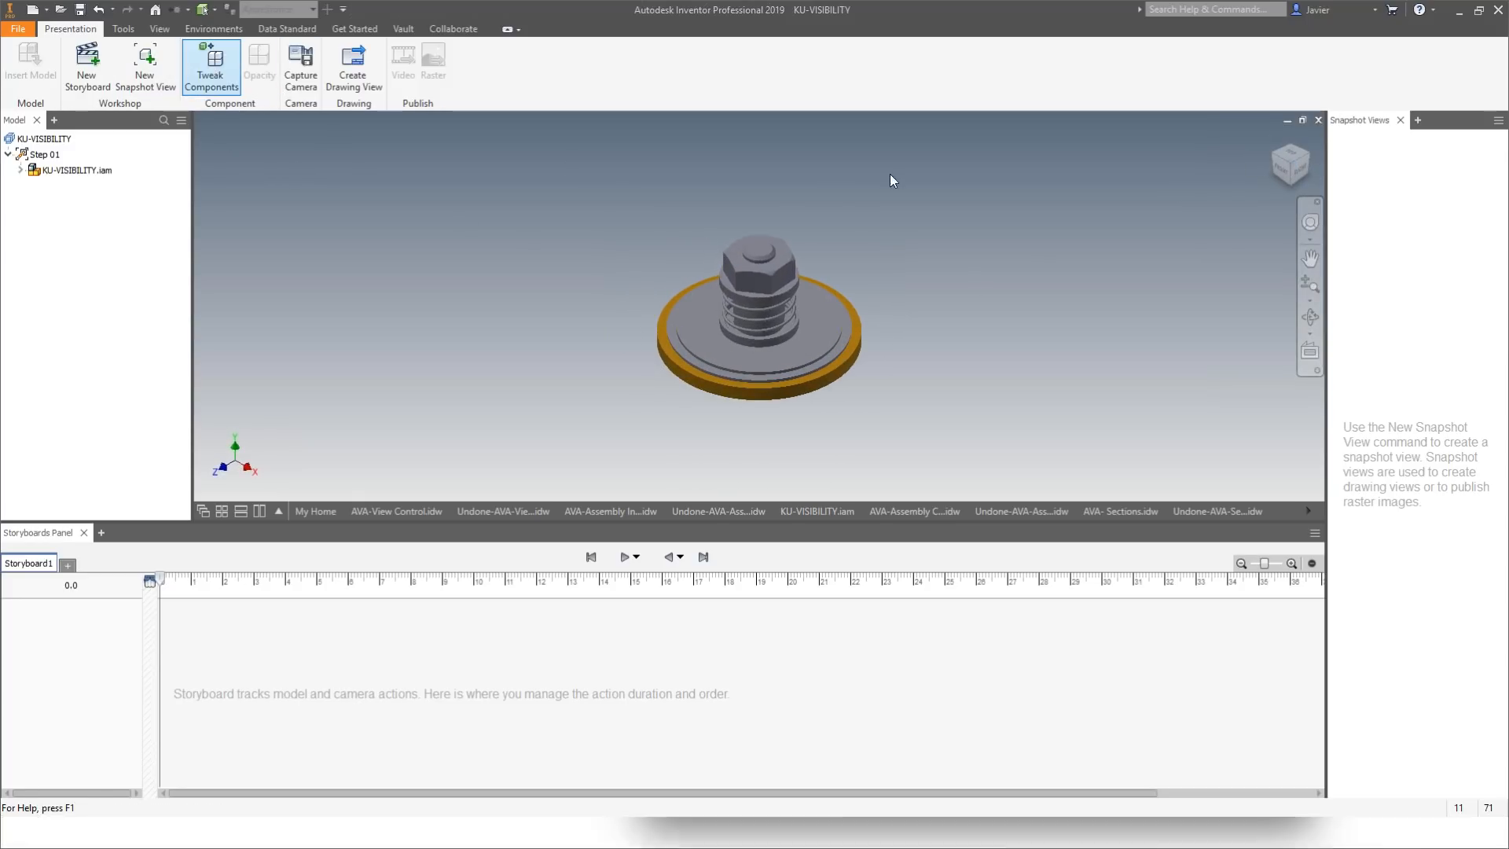
left_click(770, 272)
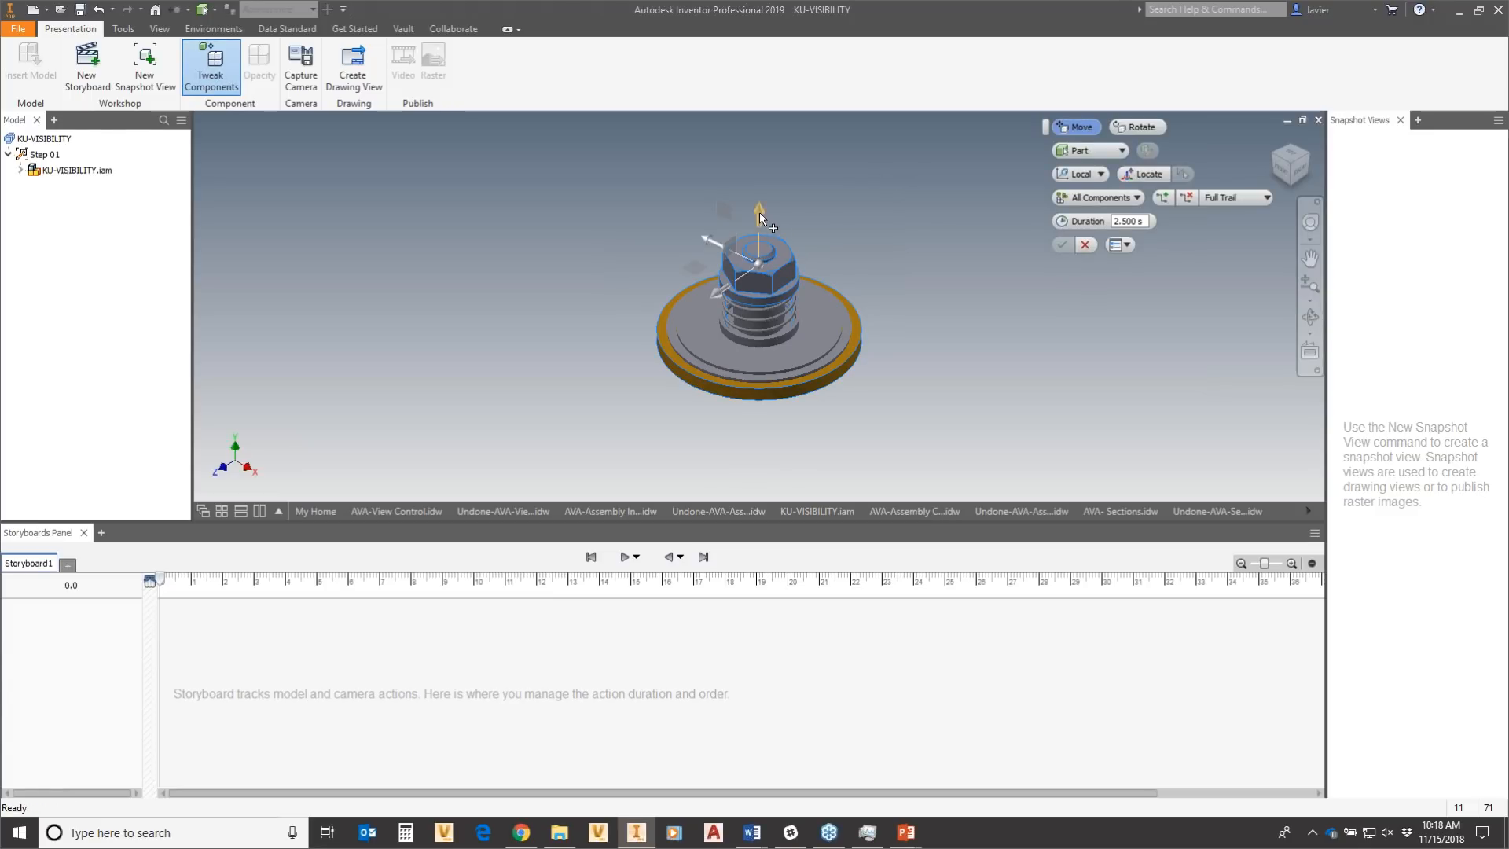
mouse_move(756, 211)
left_mouse_down()
mouse_move(762, 159)
mouse_move(760, 181)
left_mouse_up()
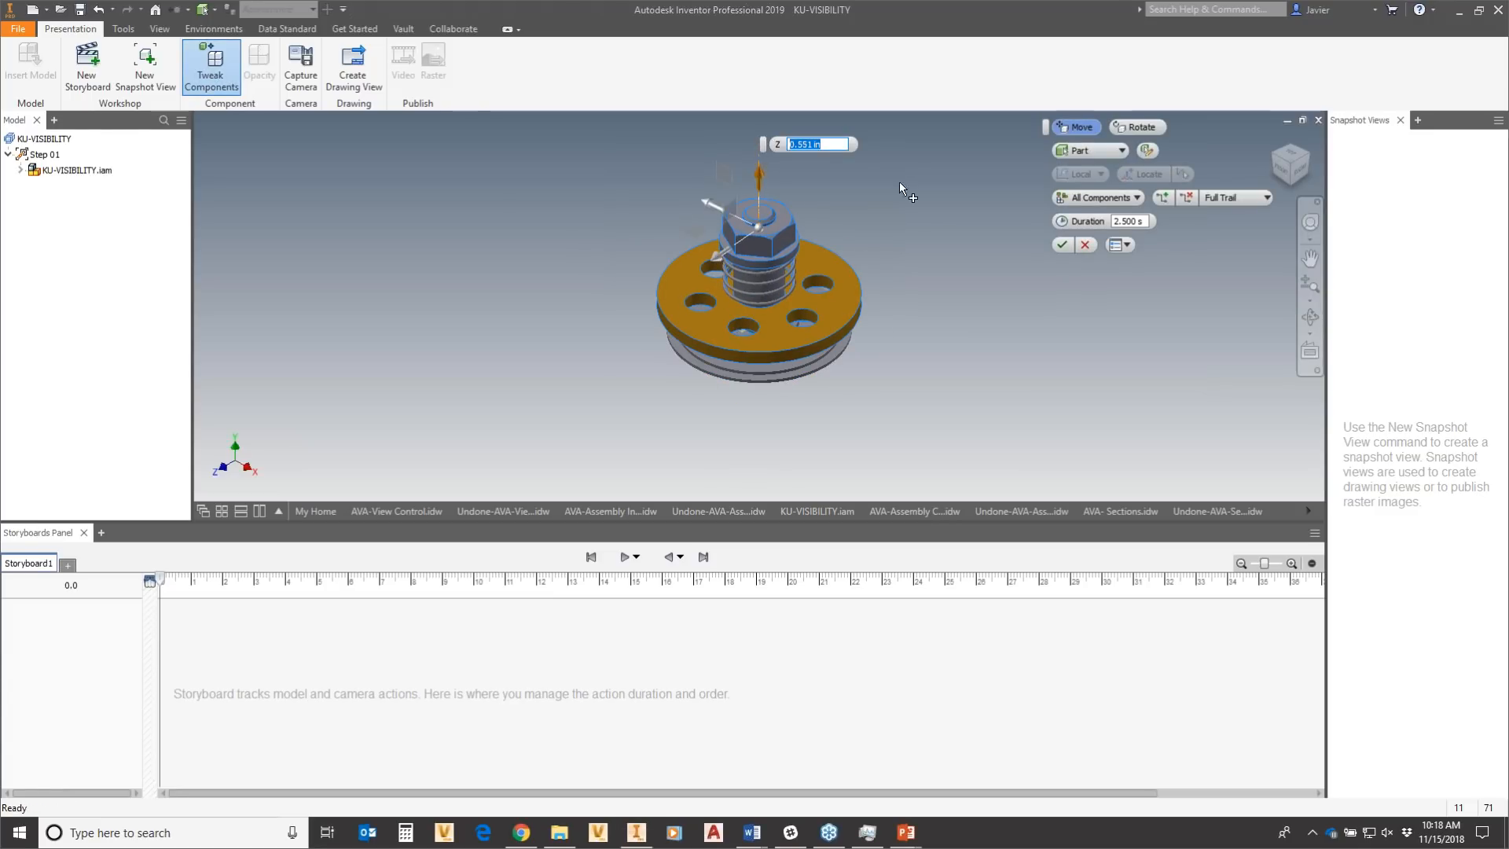
left_click(1086, 245)
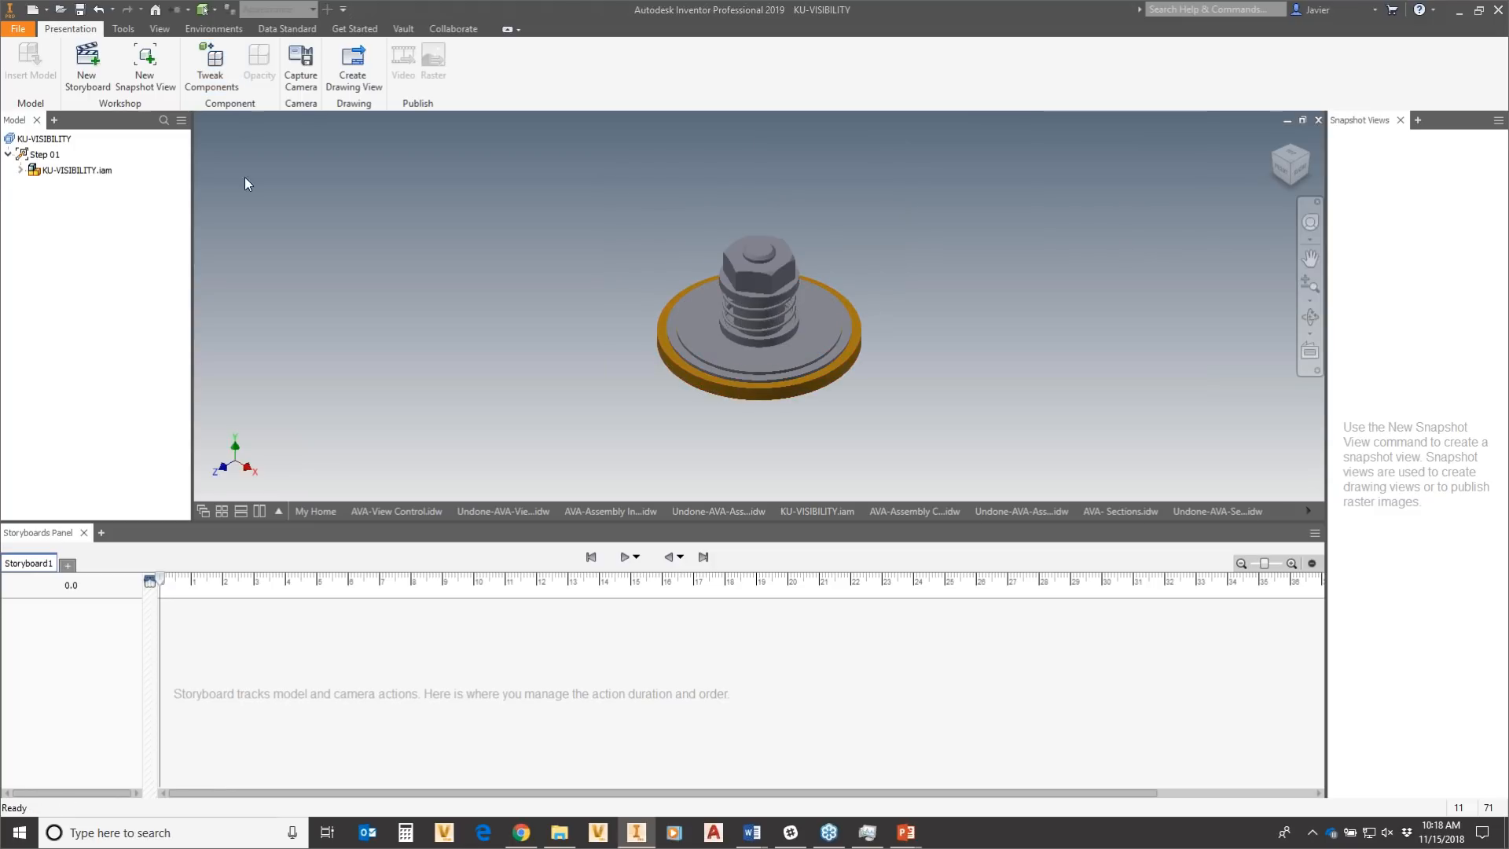
Tweak KU-Nut A straight up off the pin along Z by about 1.24 in.
left_click(210, 63)
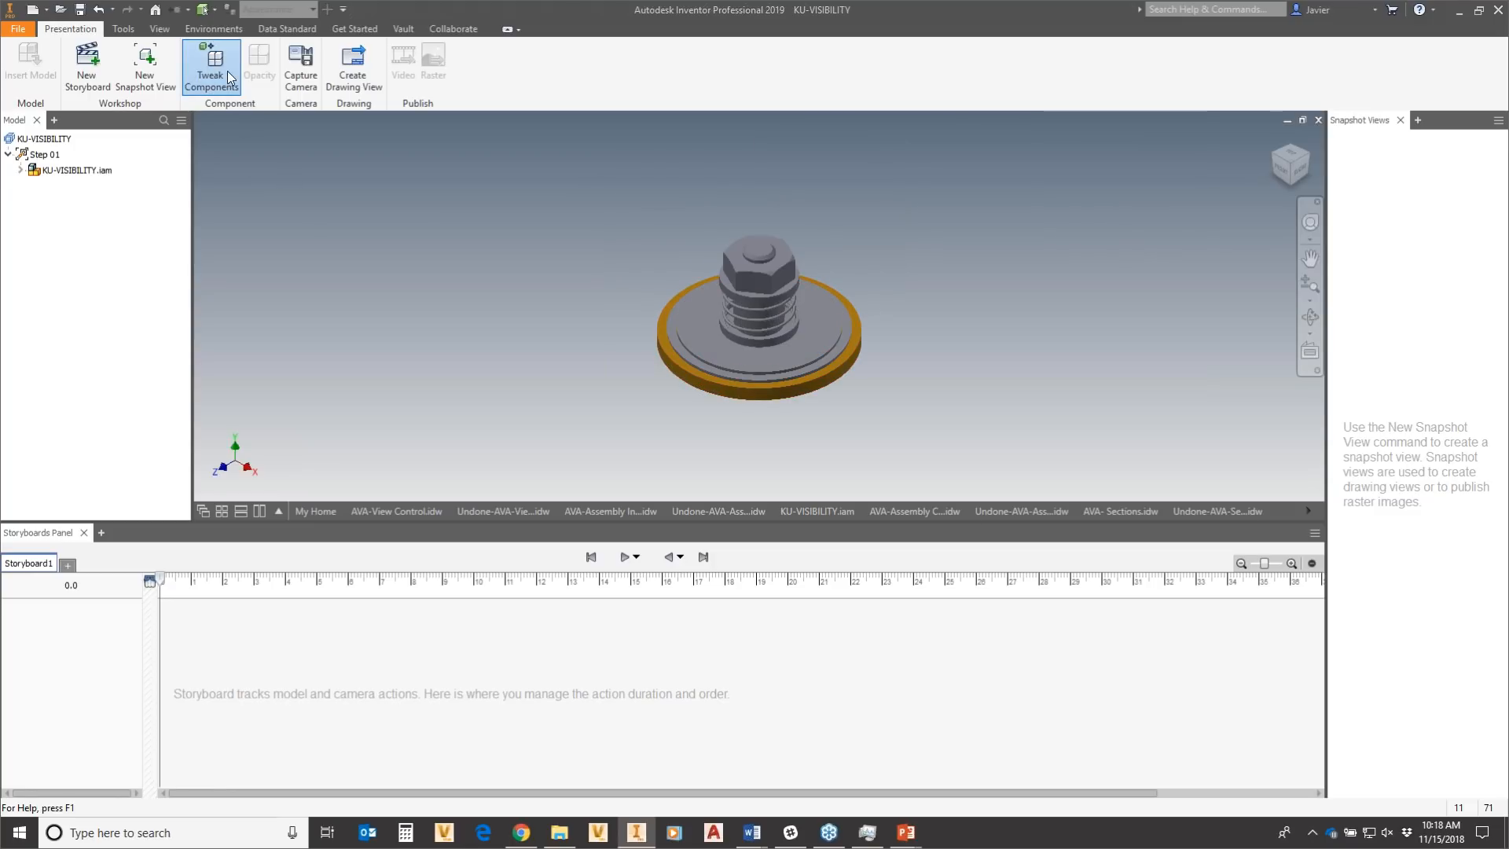
left_click(765, 267)
left_click_drag(762, 208, 768, 96)
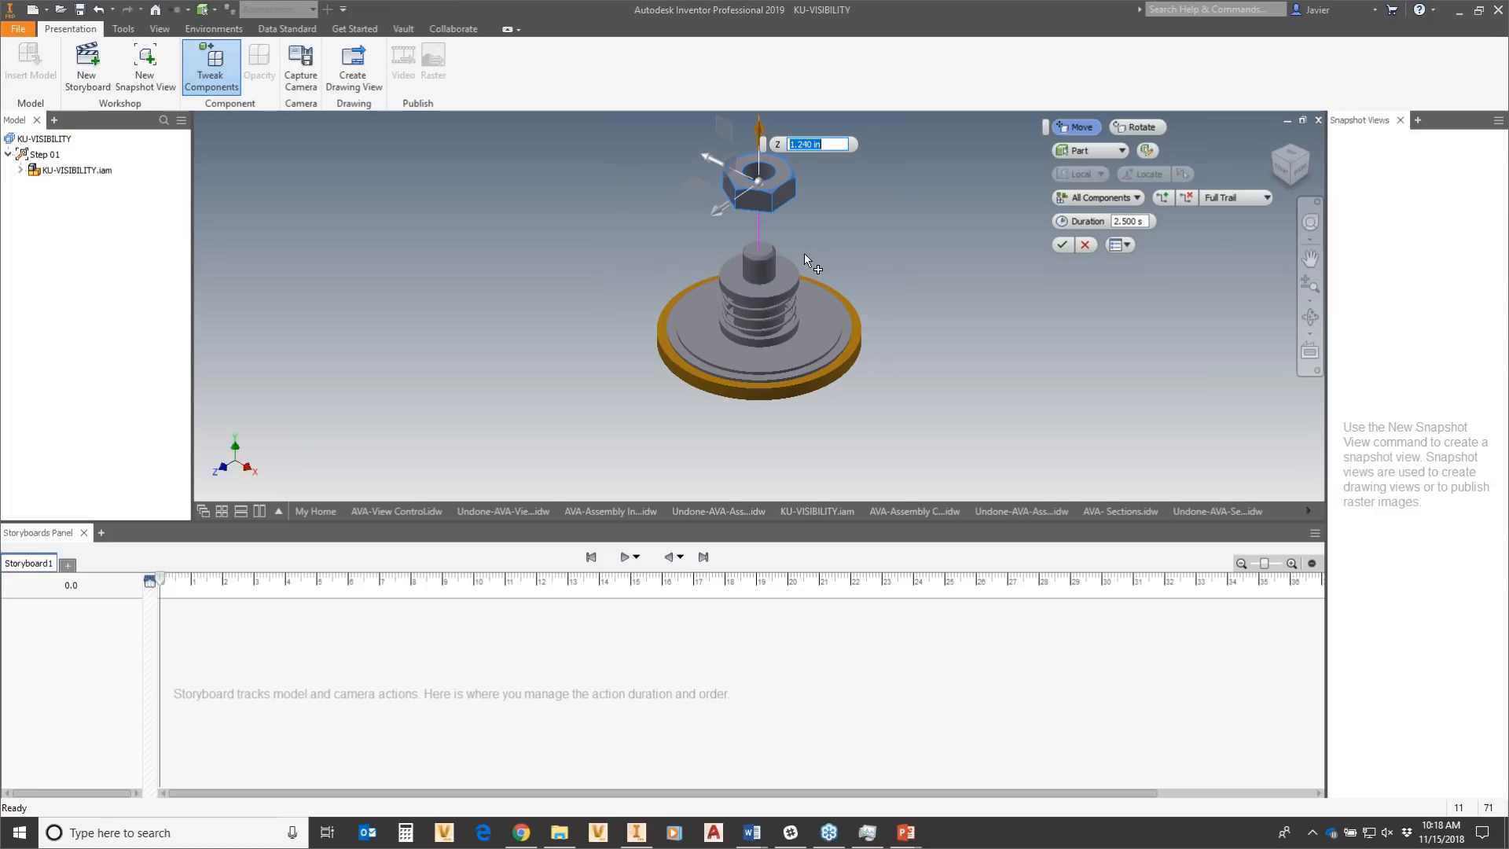
Add KU-WasherB to the selected nut and tweak both upward together along Z by about 1.26 in.
left_click(785, 280, "ctrl")
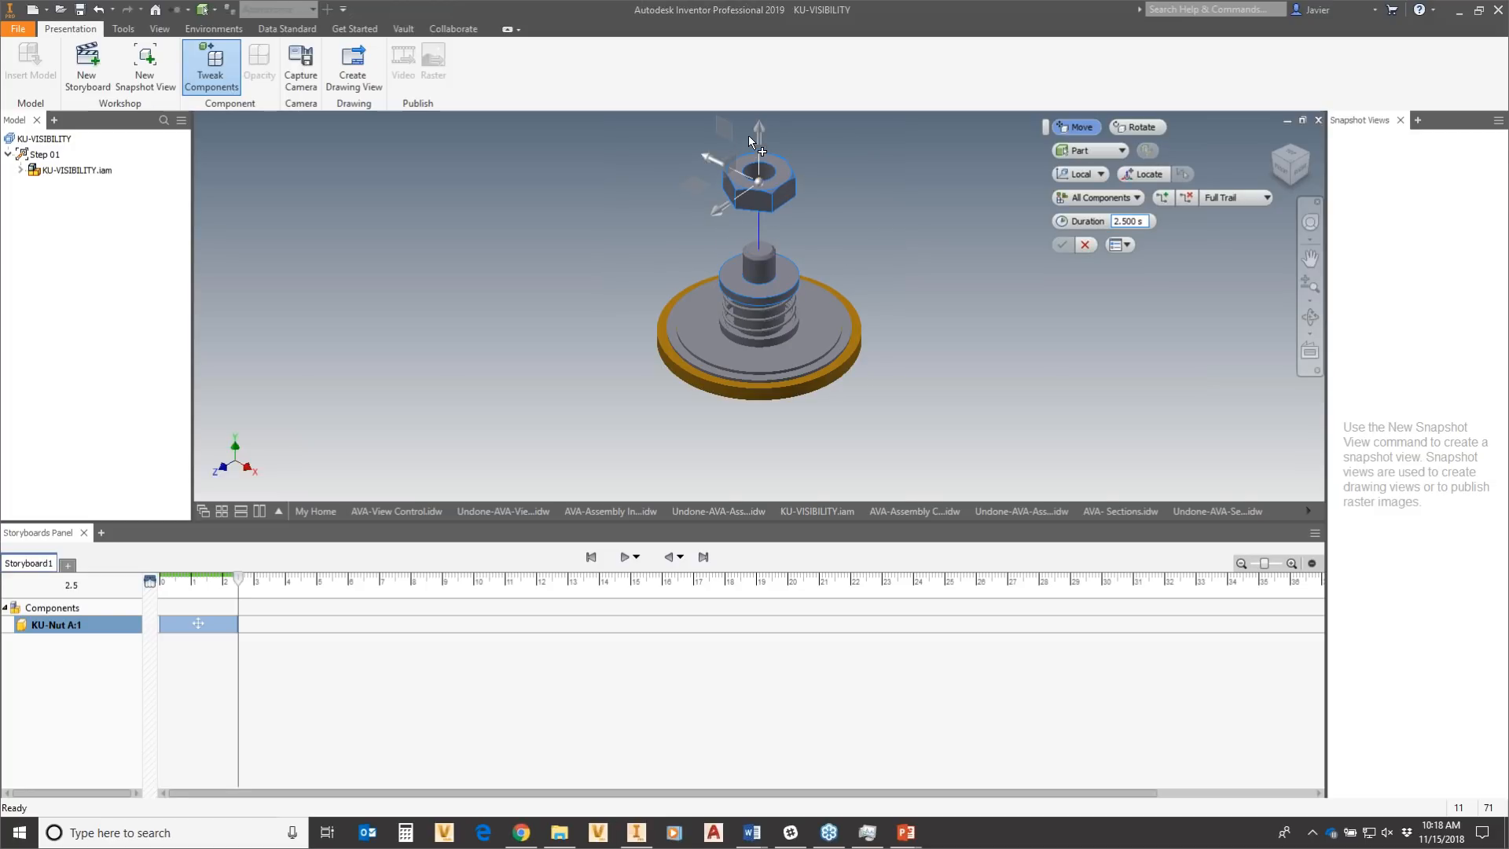
left_click_drag(756, 138, 772, 54)
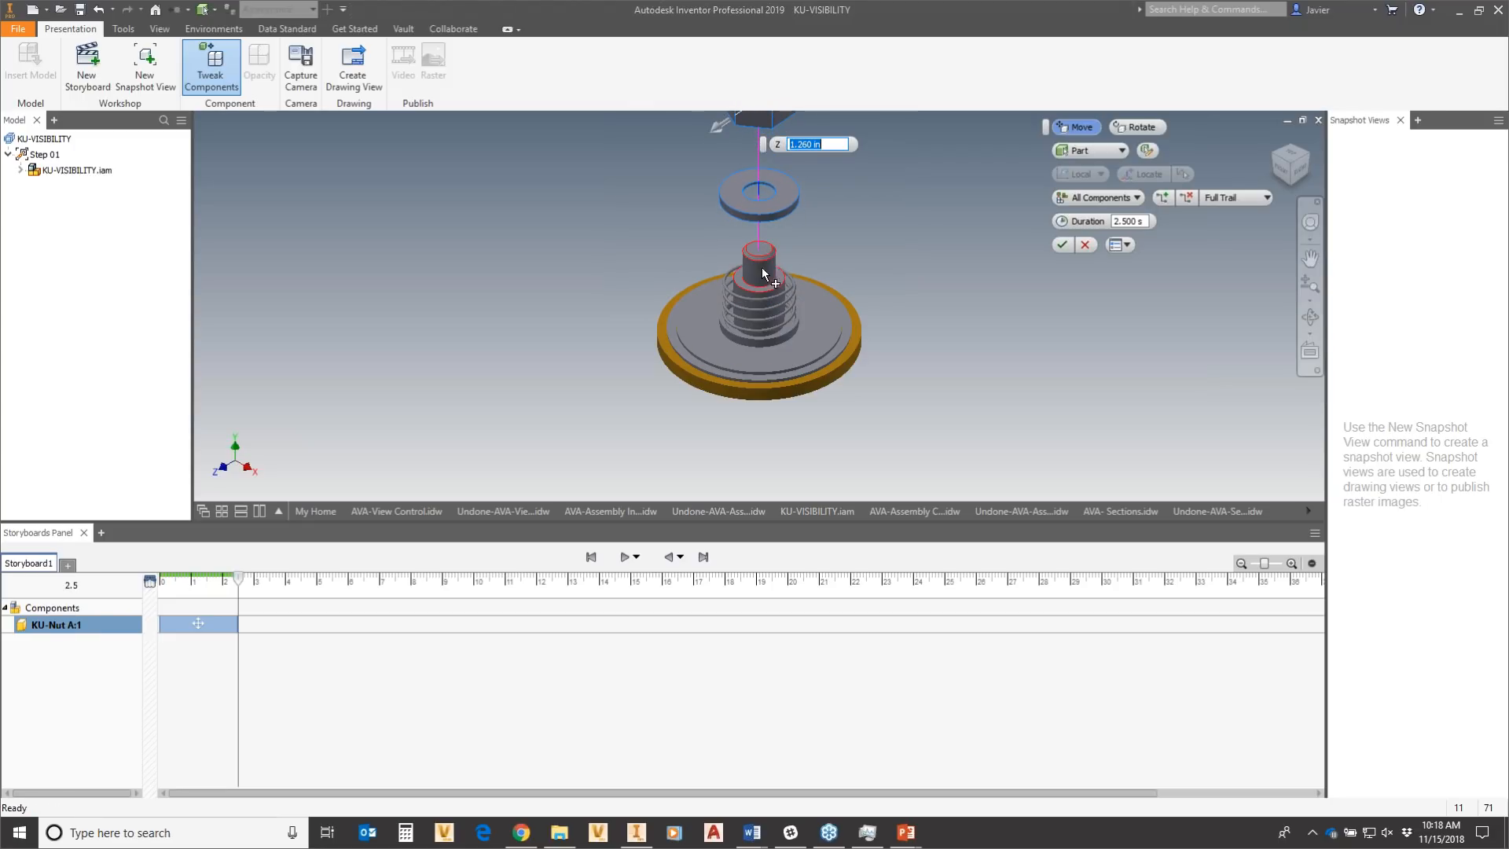
left_click(789, 294)
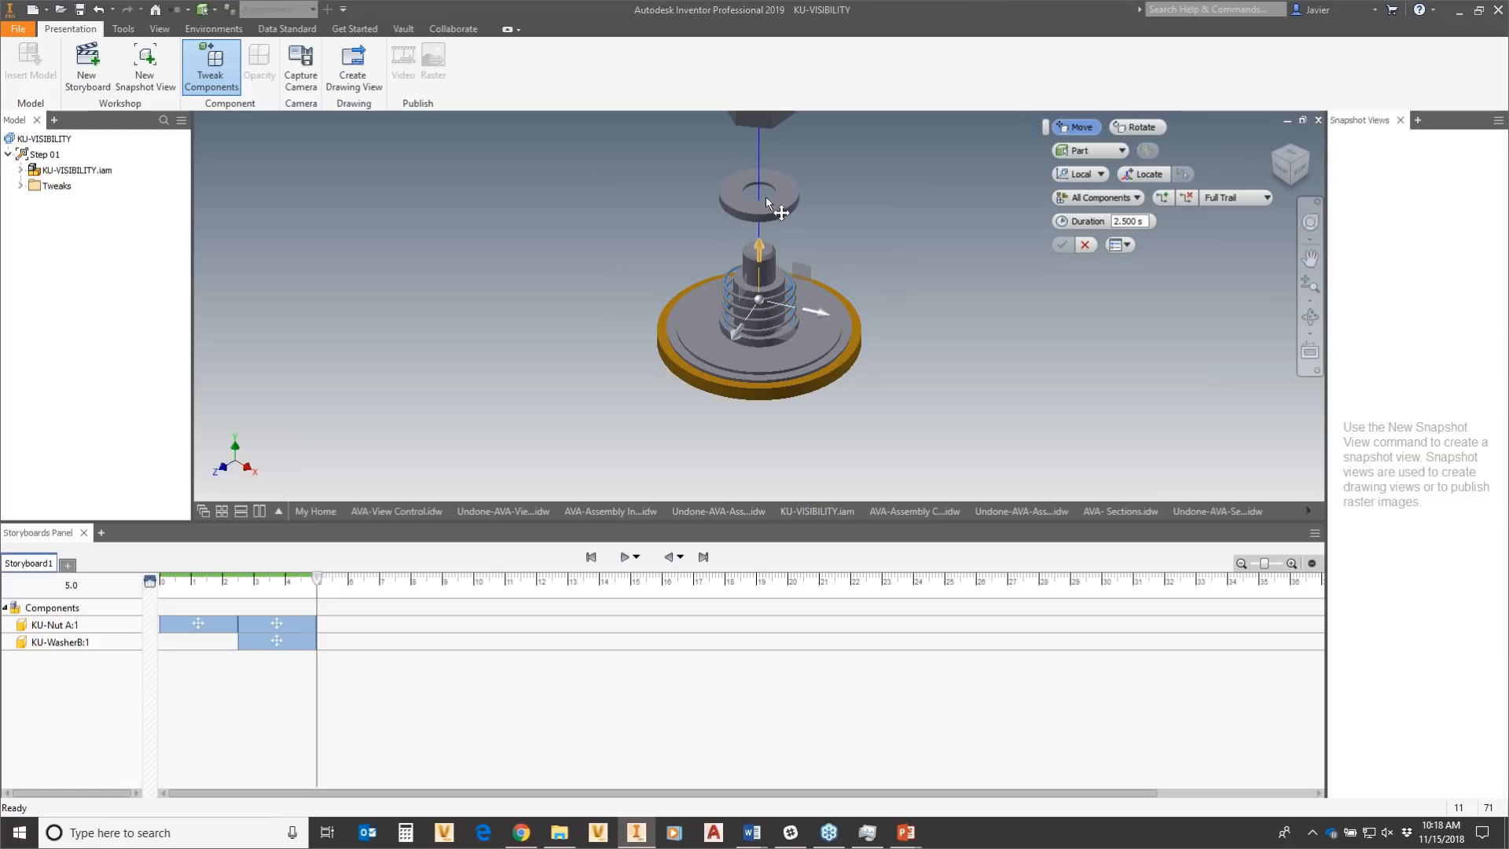
right_click_drag(765, 197, 364, 198)
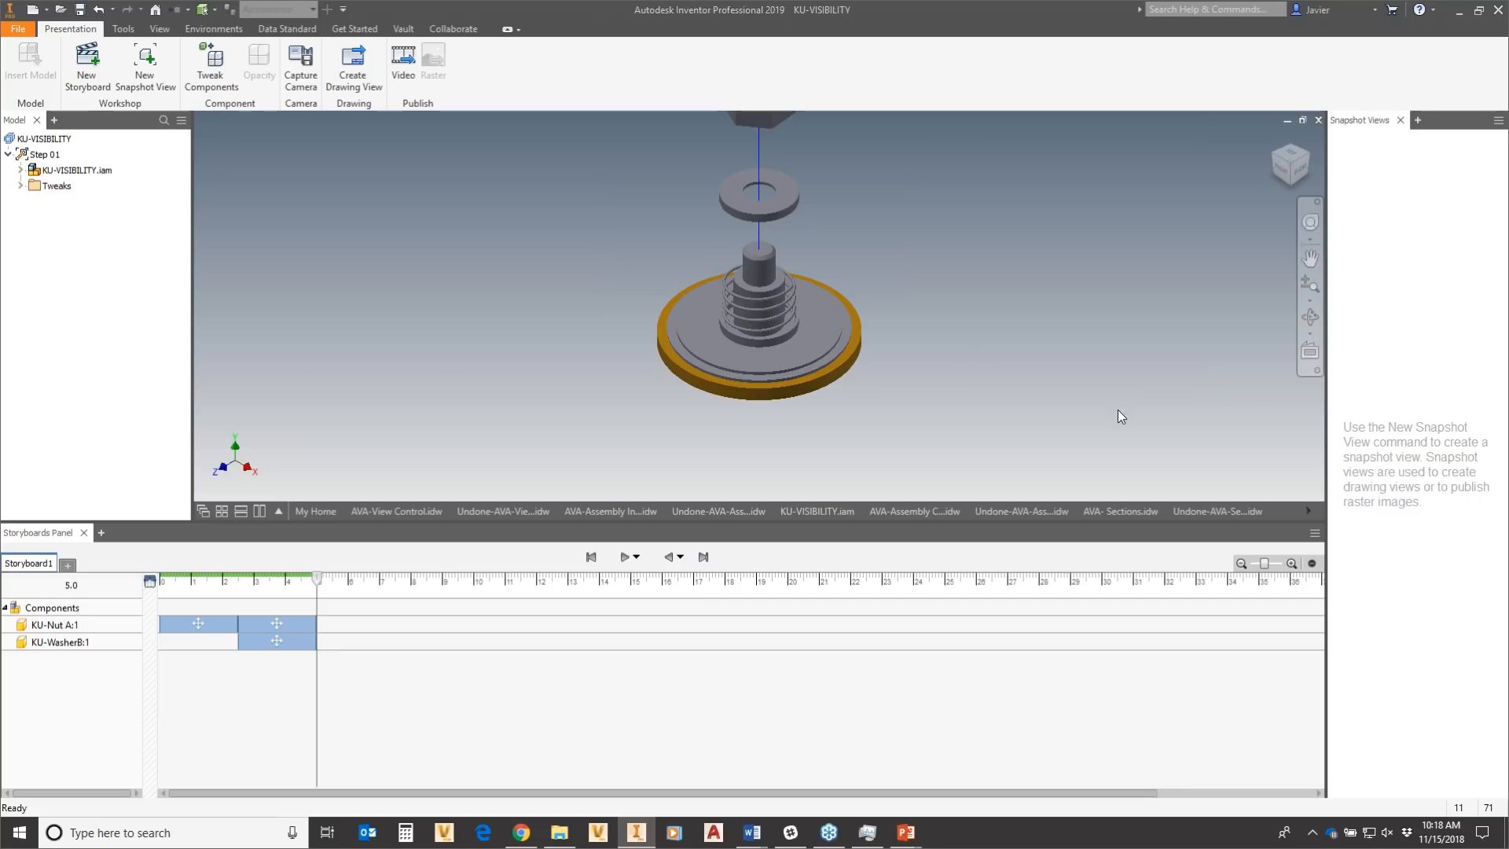
Tweak KU-Nut B downward from the underside of the valve plate along Z by about 1.06 in.
middle_click_drag(964, 422, 969, 383, "shift")
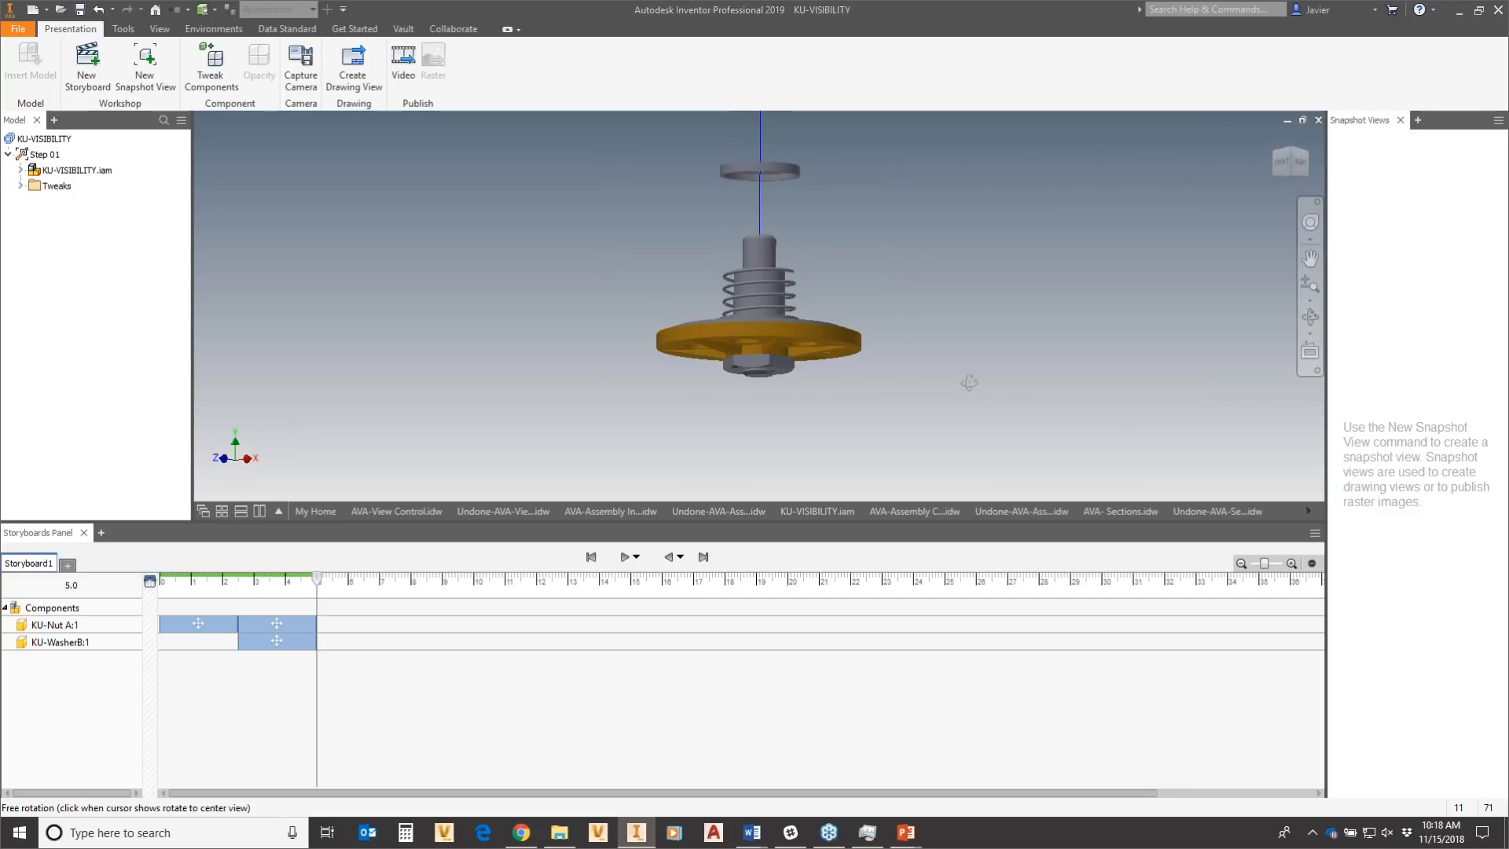
middle_click_drag(969, 383, 880, 364, "shift")
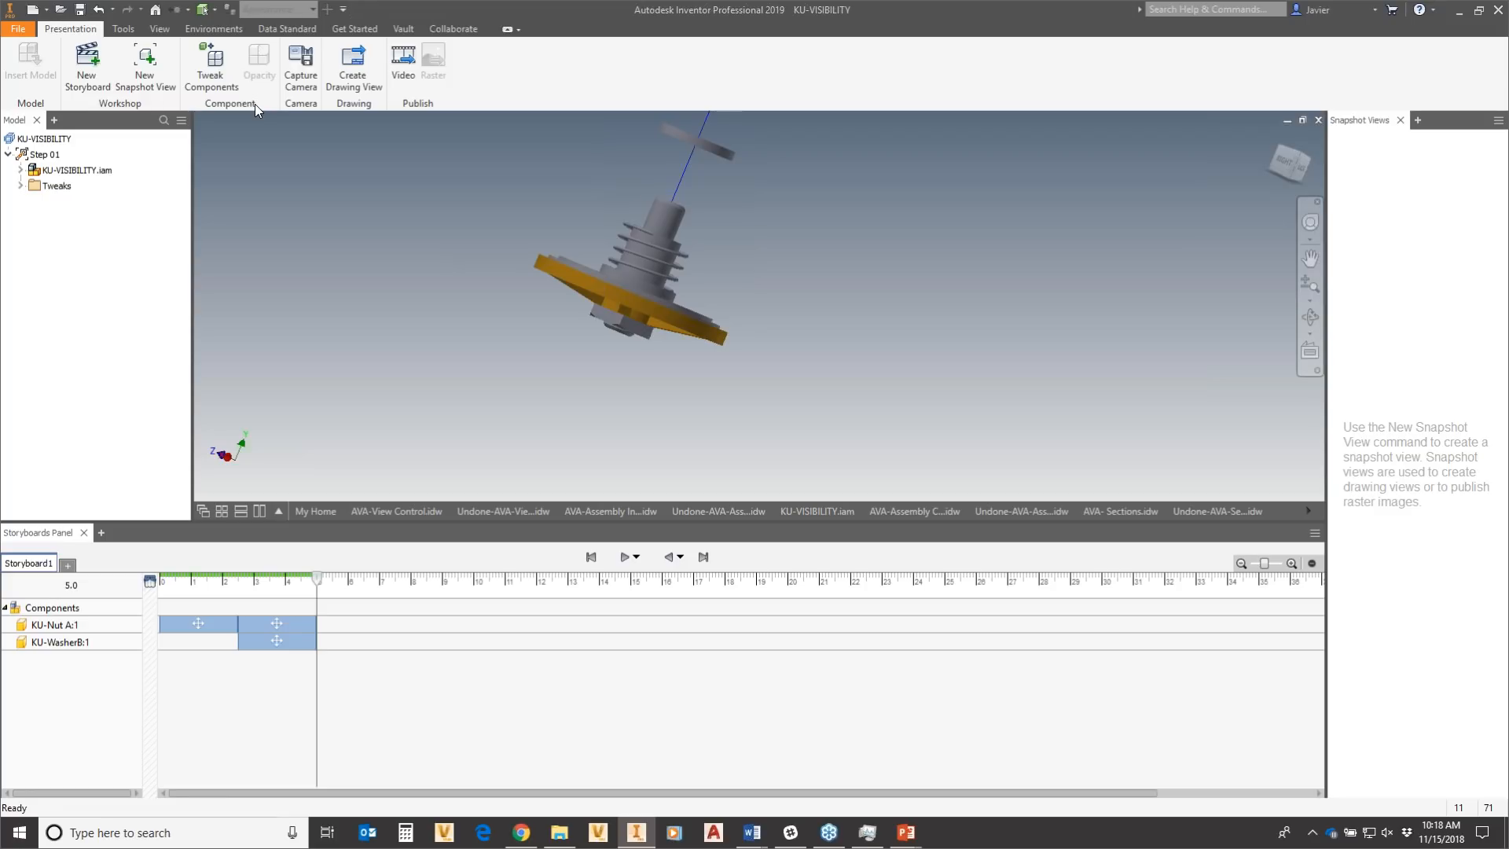
left_click(207, 73)
left_click(633, 335)
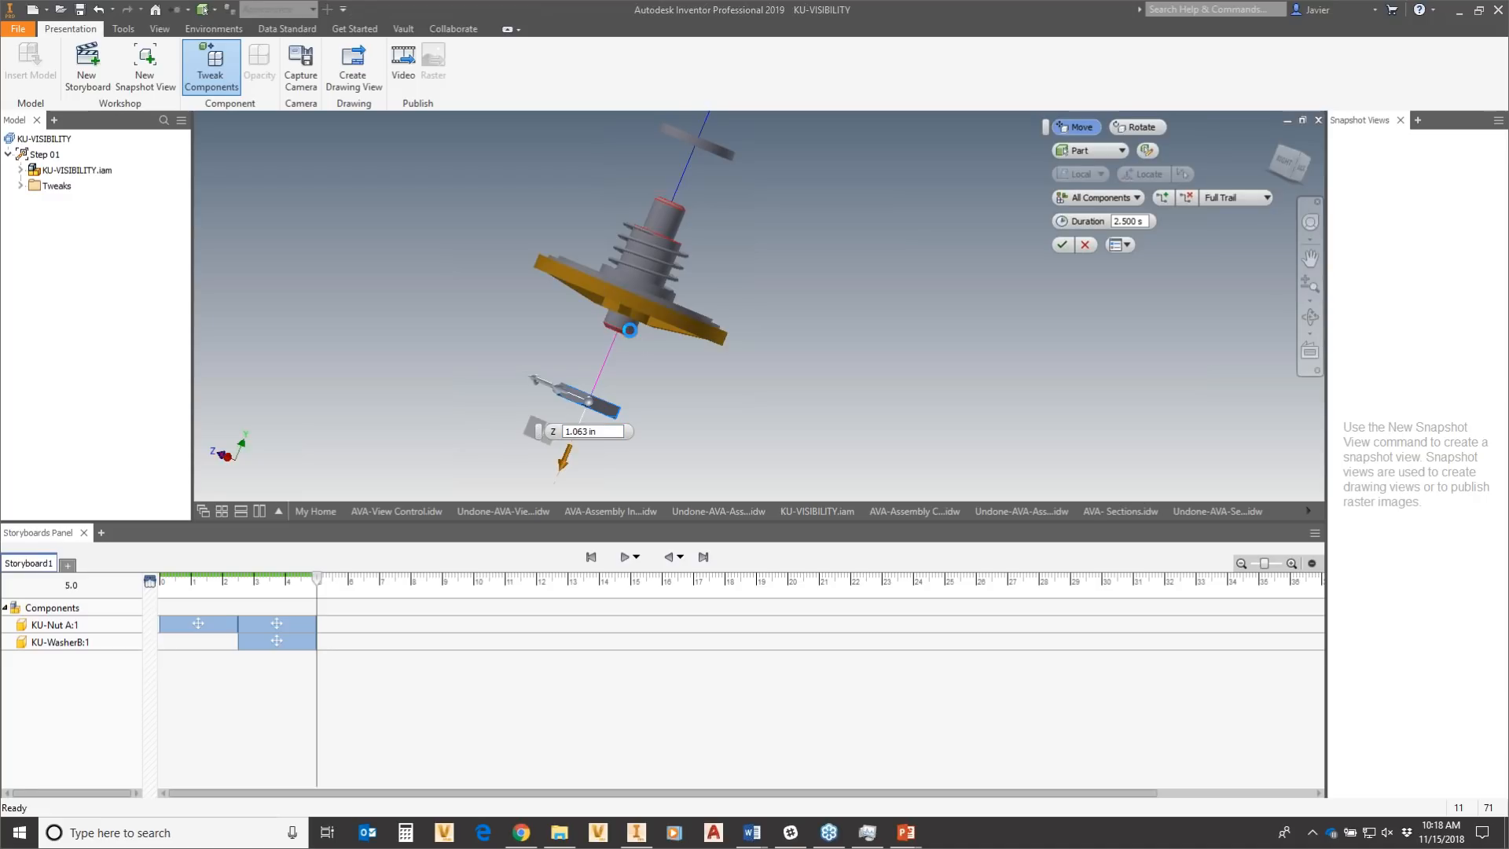
Tweak KU-Pin downward through the valve plate along Z by about 1.28 in.
left_click(629, 330)
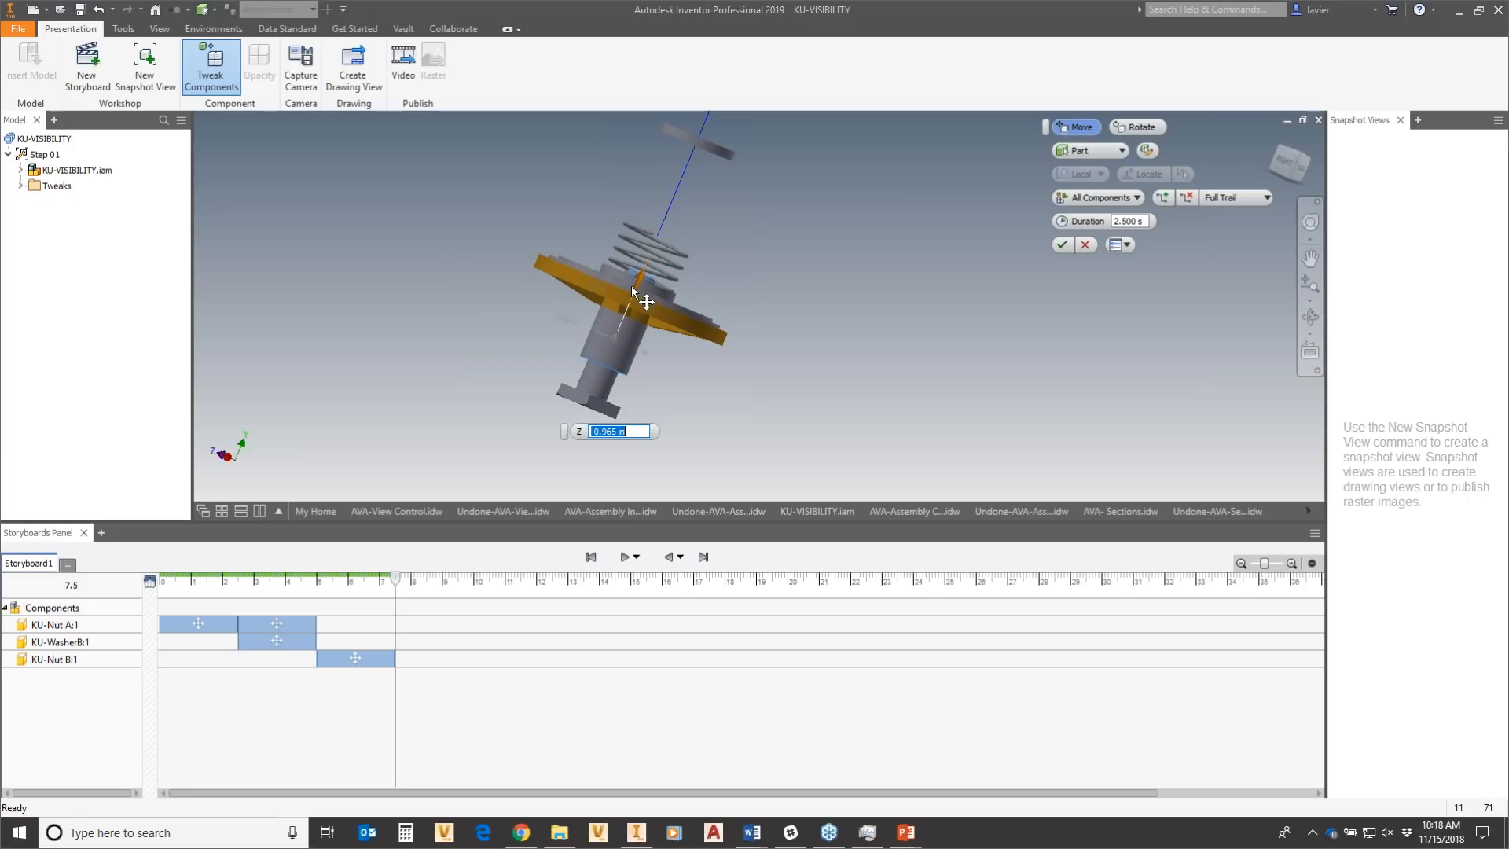
left_click_drag(632, 290, 611, 319)
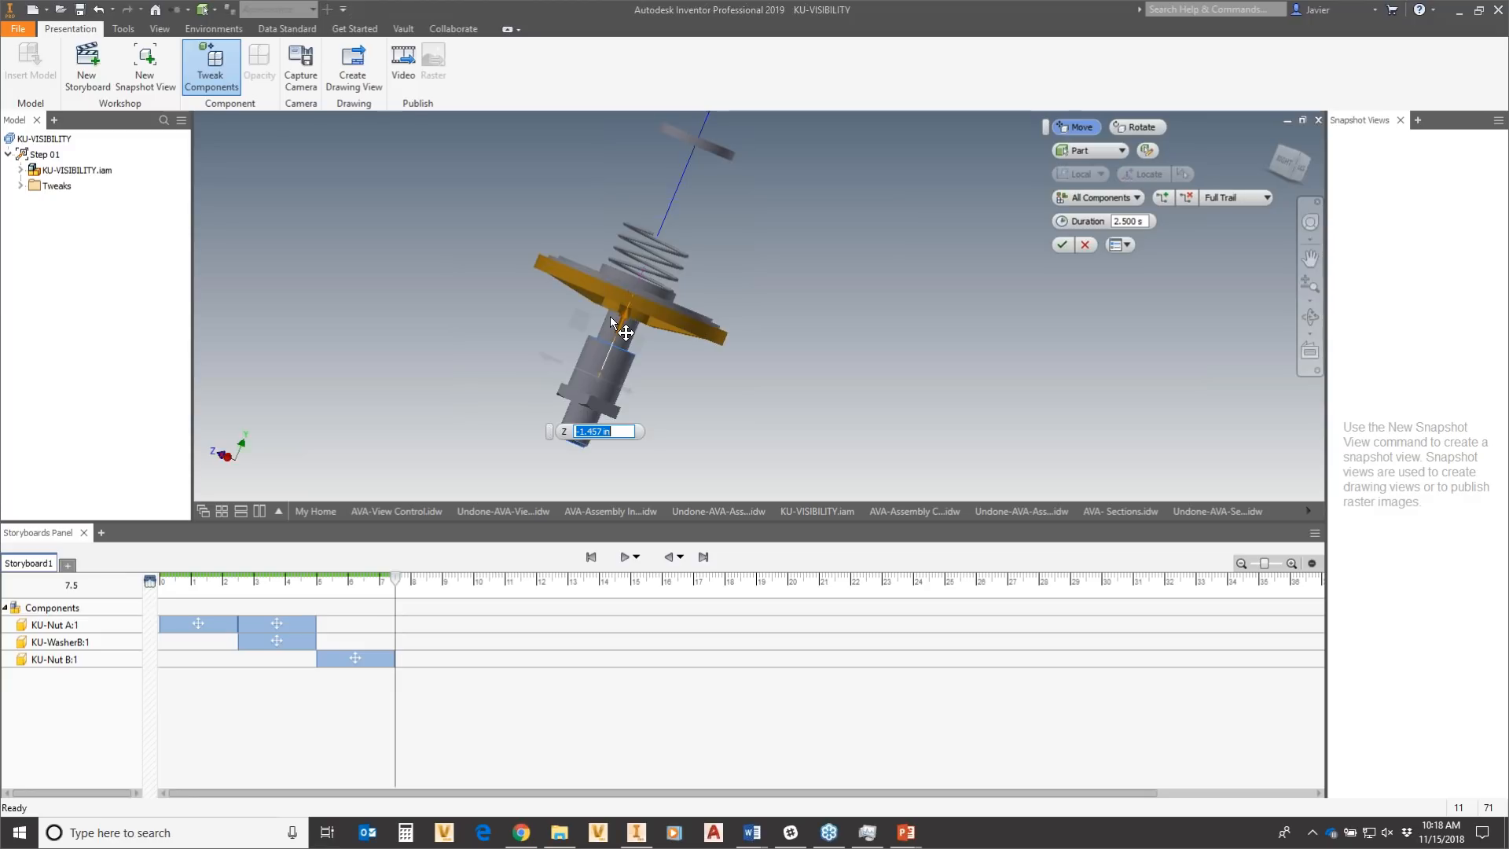
left_click_drag(610, 317, 616, 308)
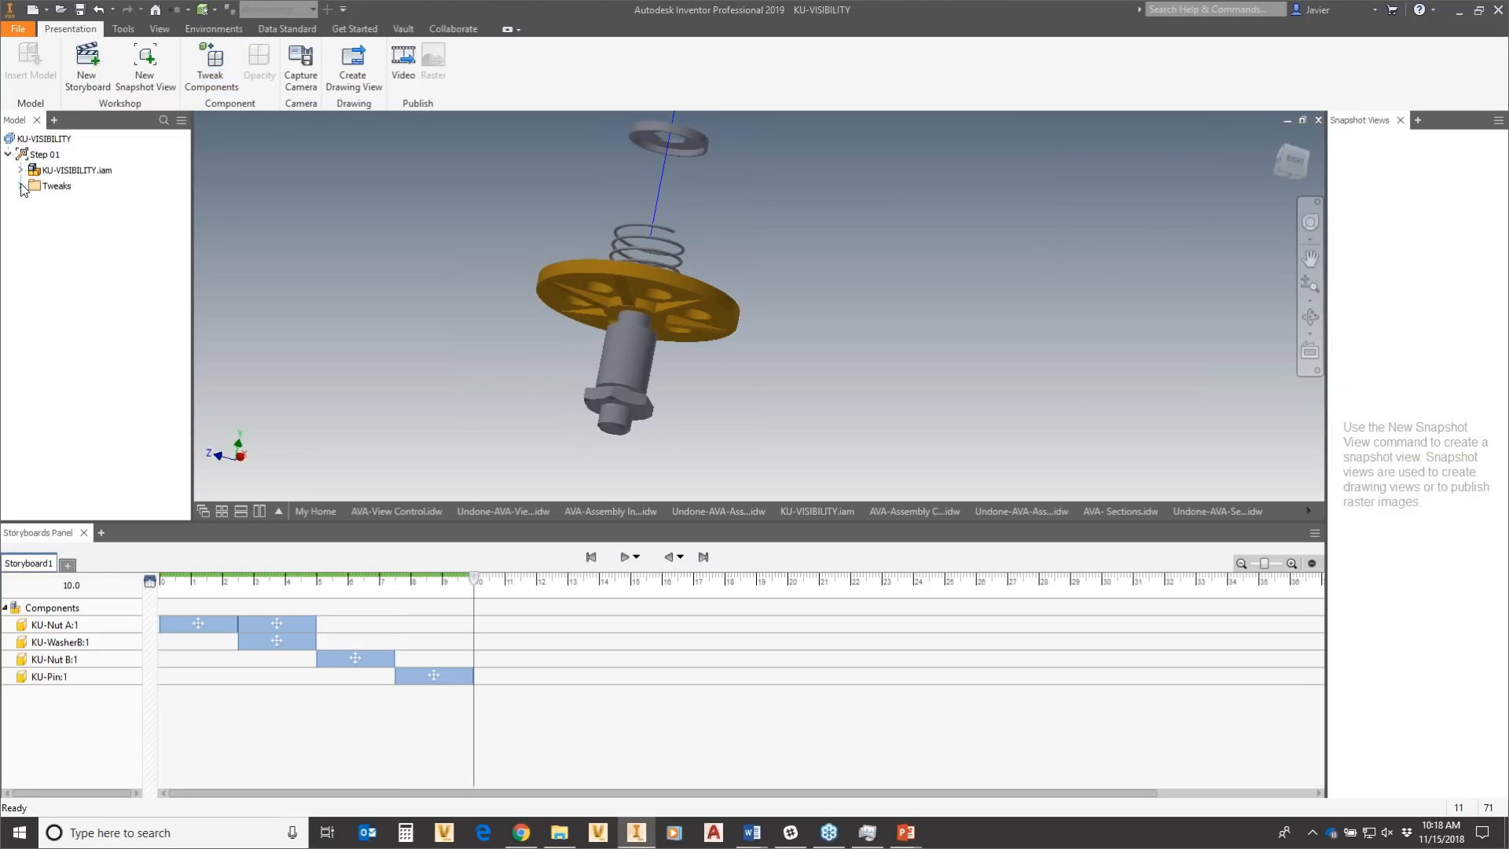
Lengthen the existing tweaks so KU-Nut B moves down about 2.43 in and KU-Pin about 1.65 in.
left_click(21, 186)
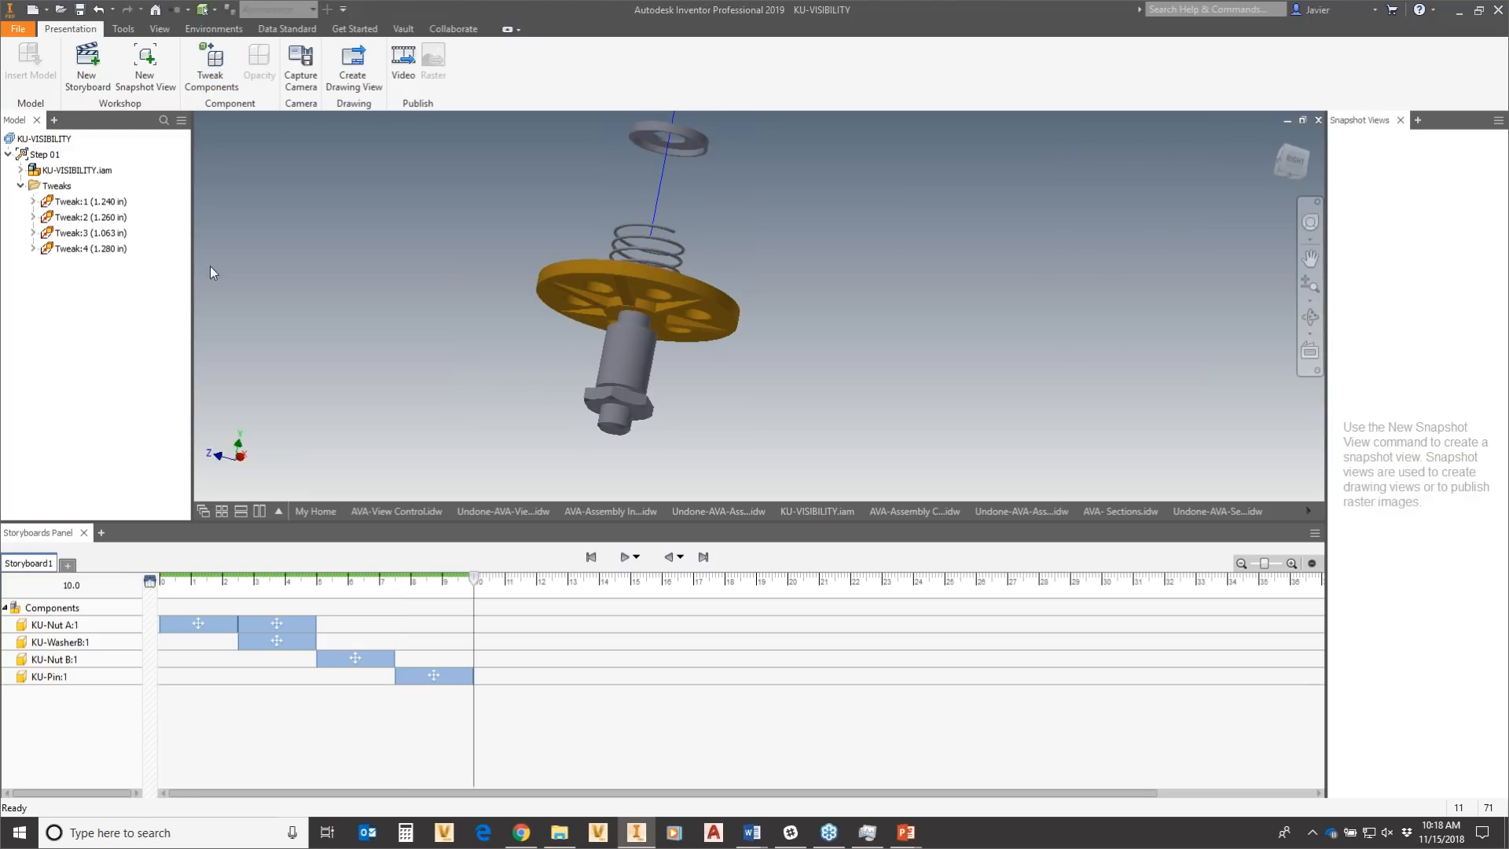
left_click(88, 206)
left_click(100, 220)
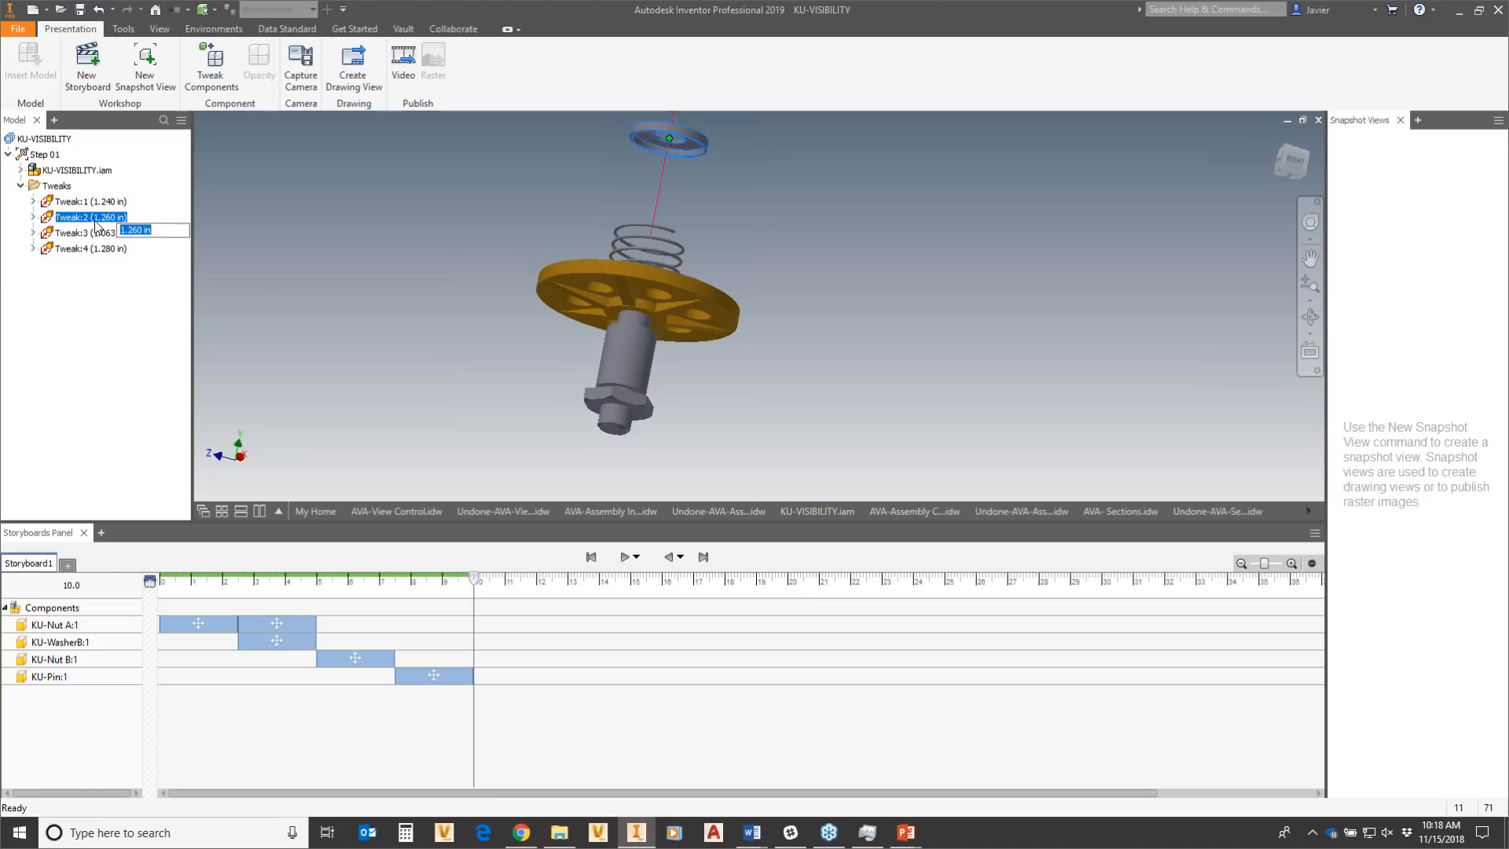
left_click(100, 235)
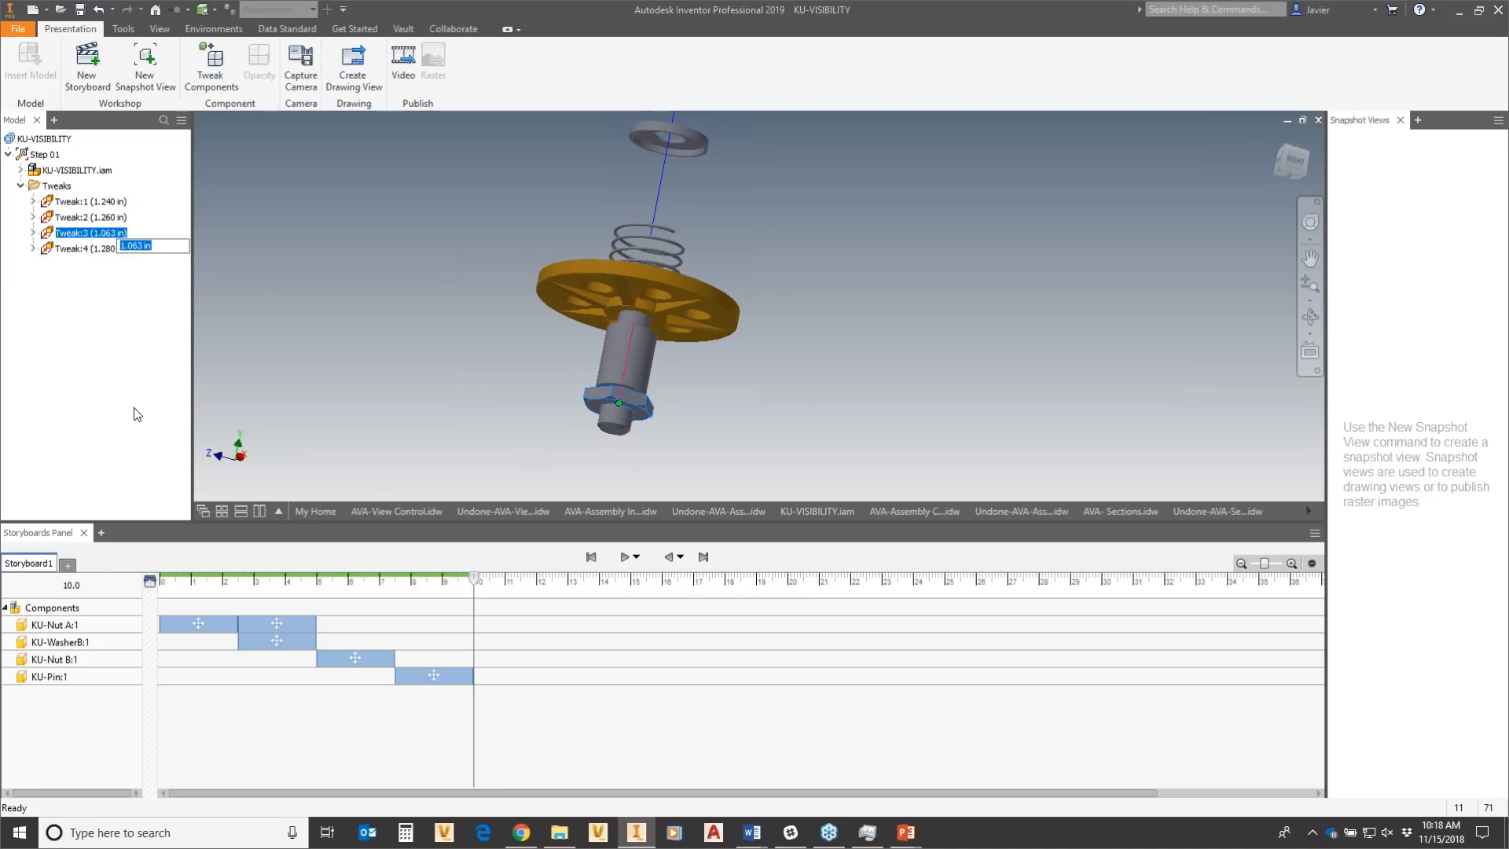
left_click(92, 250)
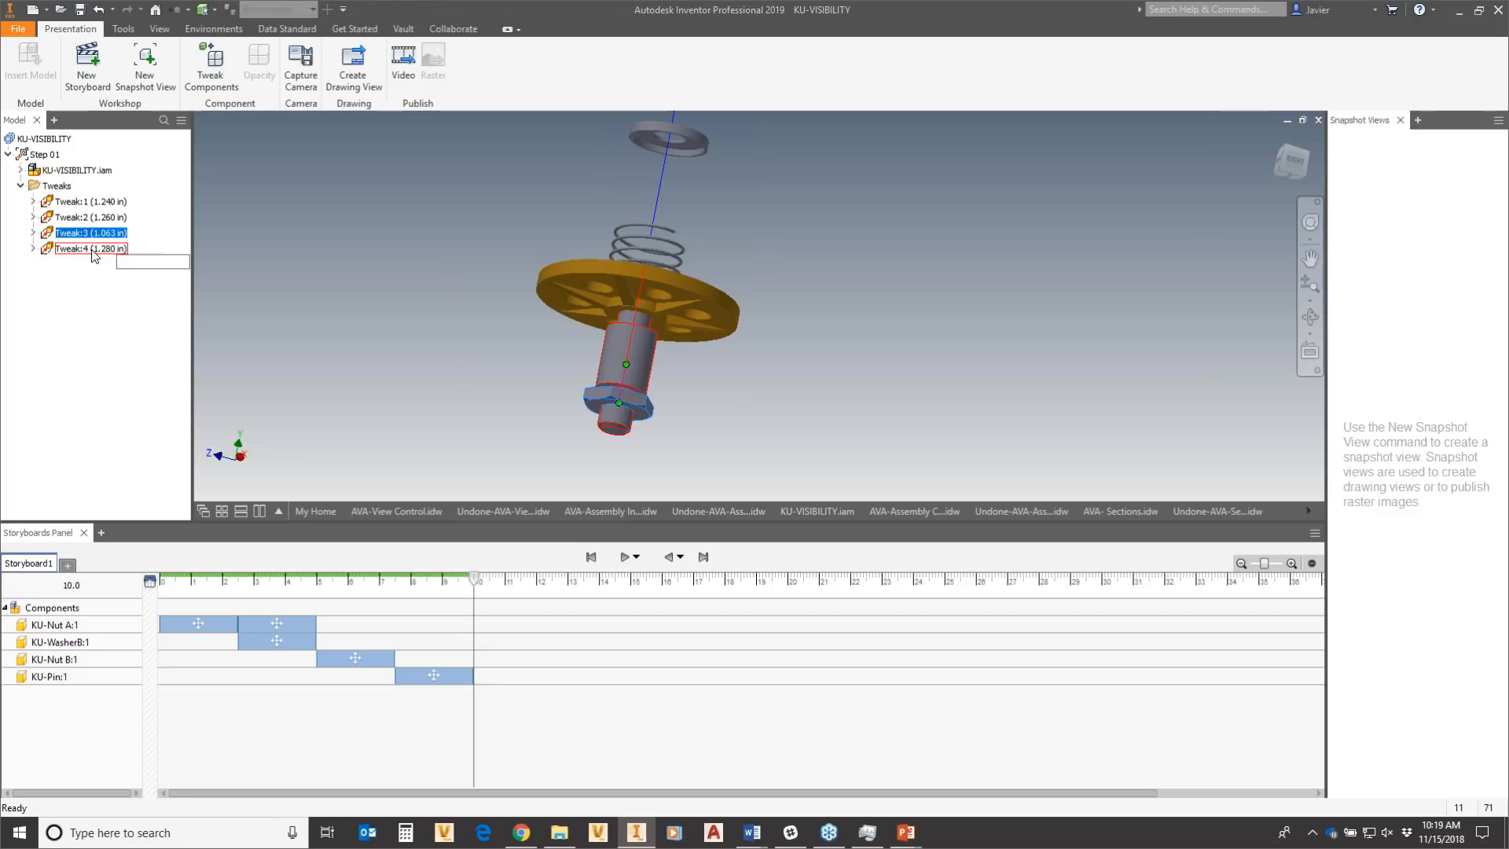
left_click(92, 236)
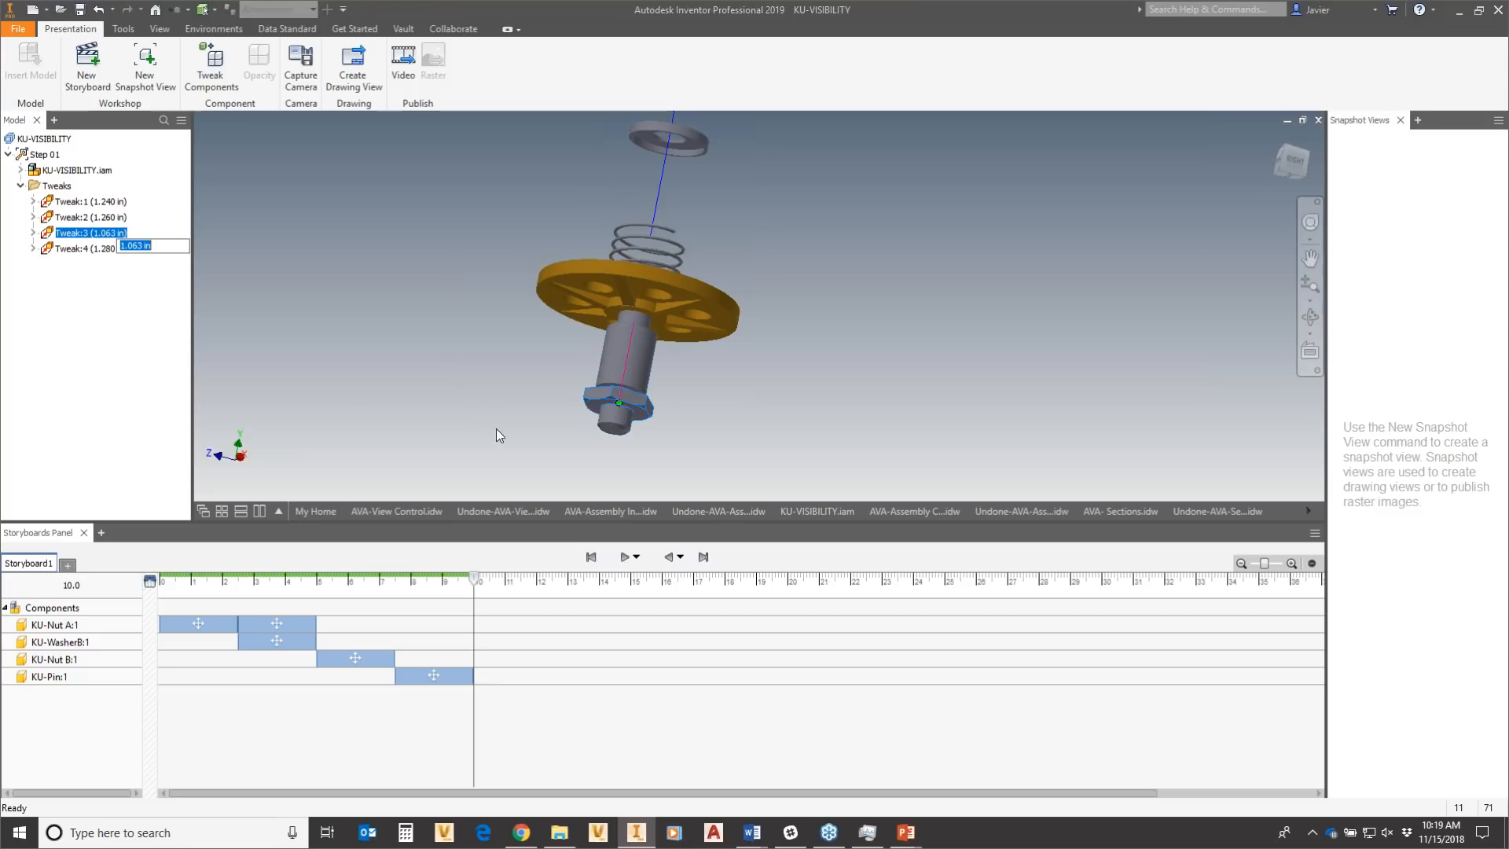
left_click(622, 404)
left_click_drag(633, 409, 593, 499)
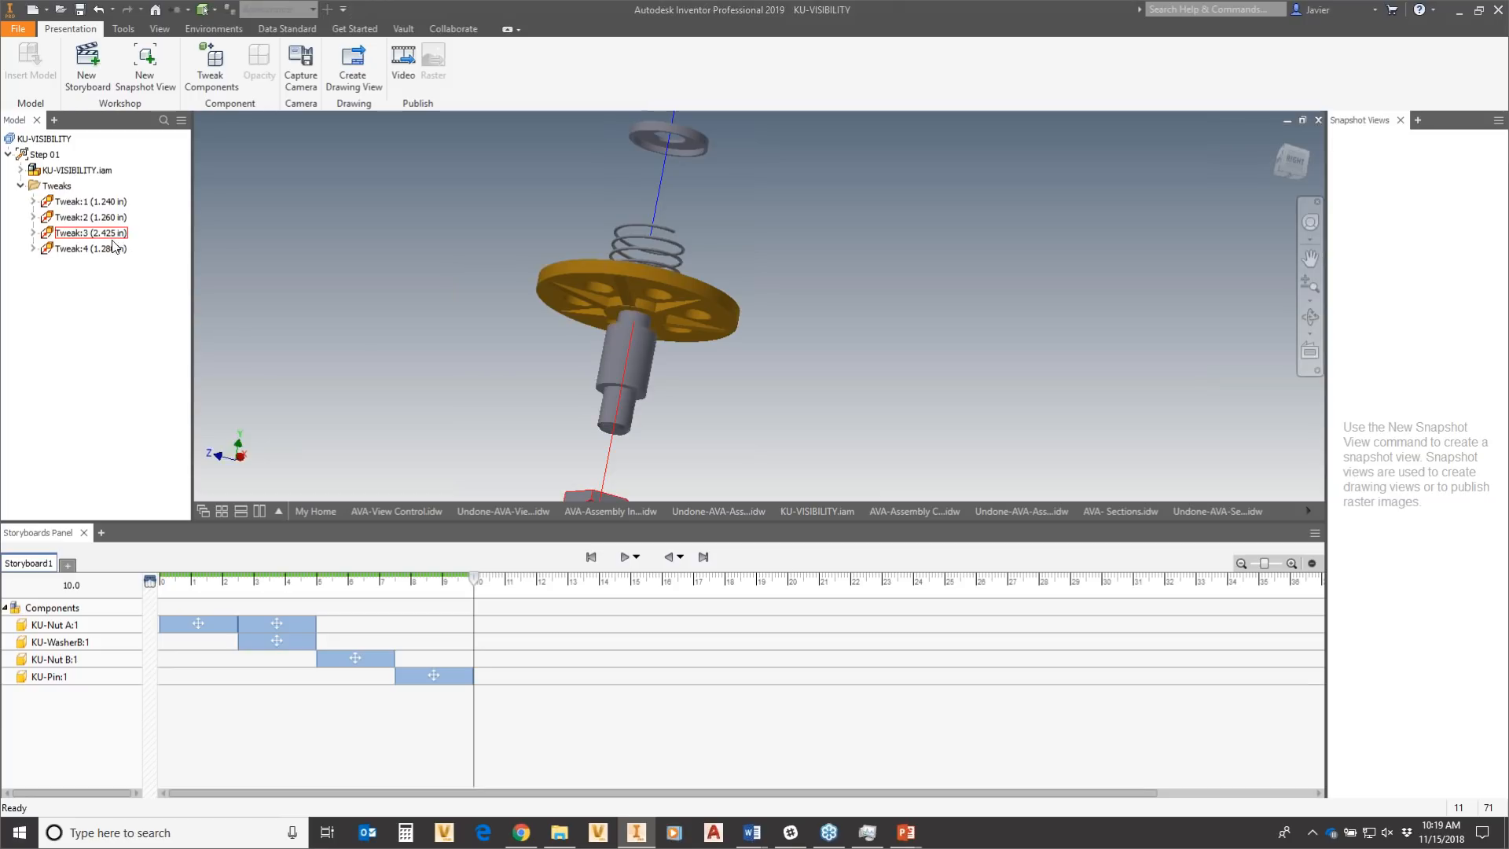
left_click(93, 249)
left_click_drag(627, 365, 621, 394)
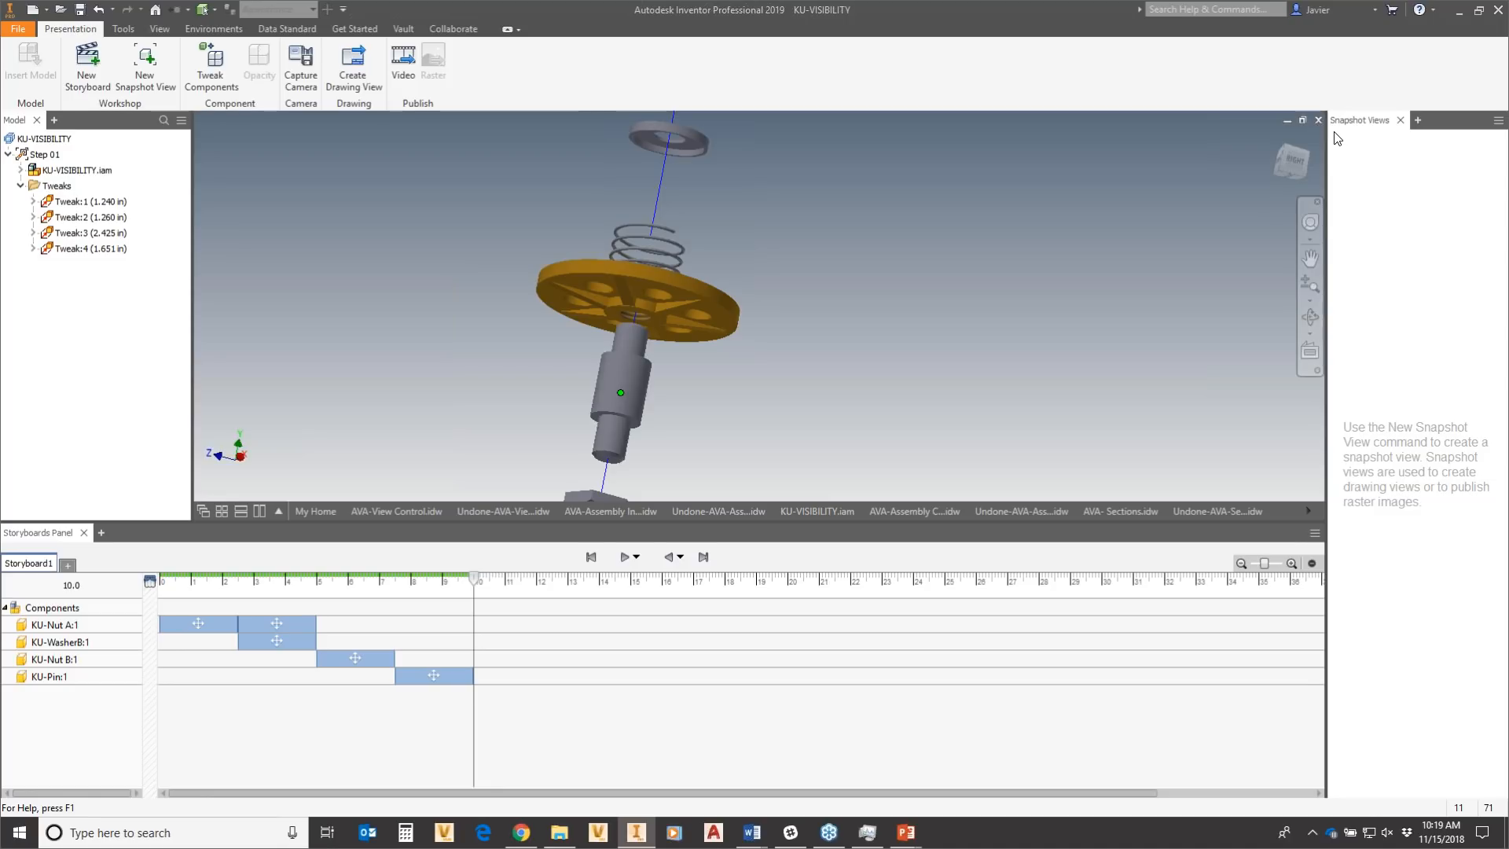
Create a snapshot view of the exploded valve plate components in the isometric home view and name it Step 01.
key("F6")
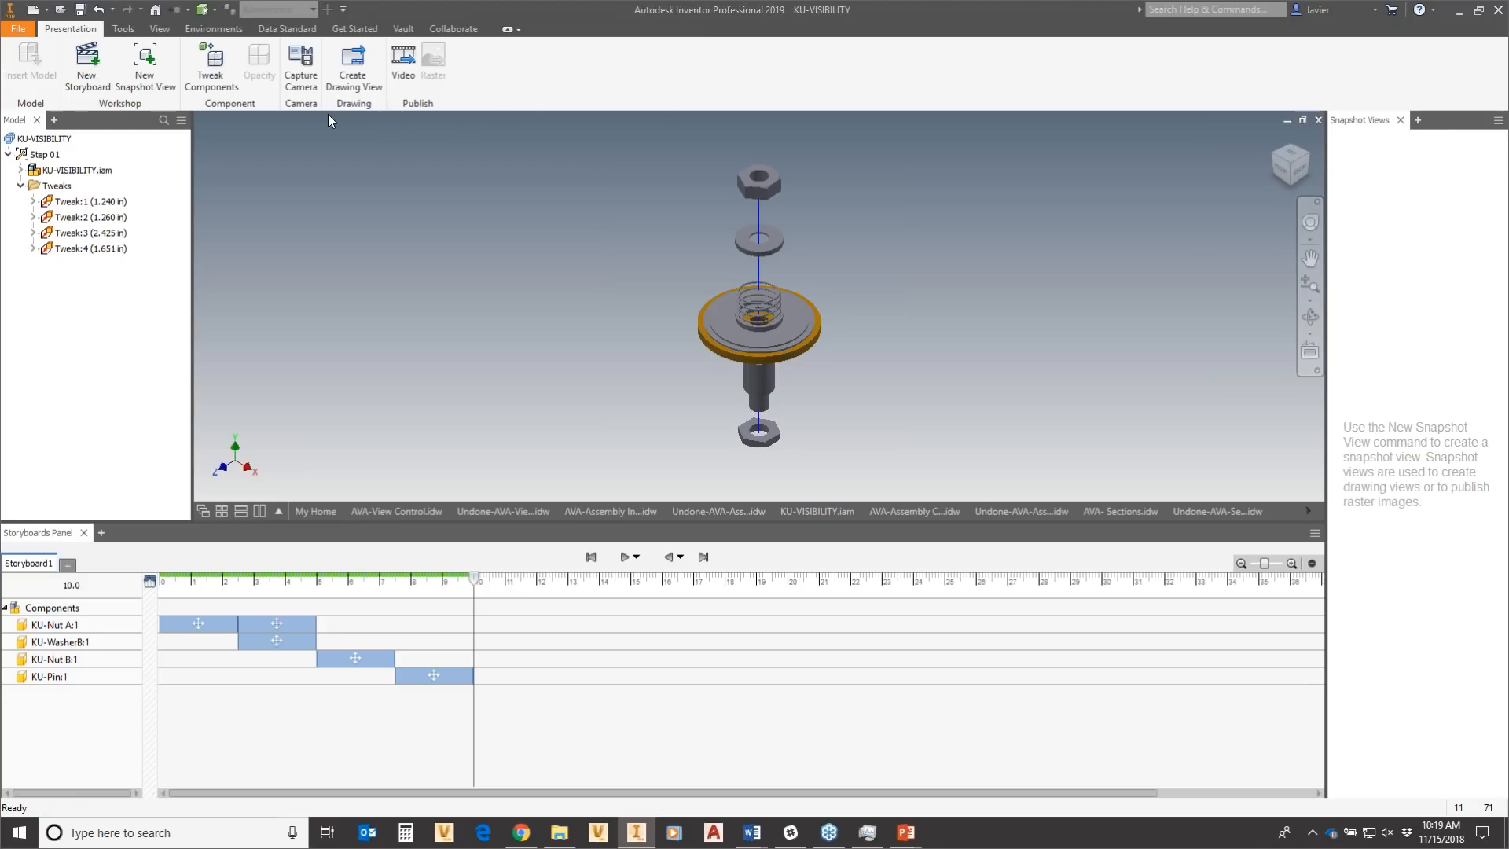
left_click(147, 74)
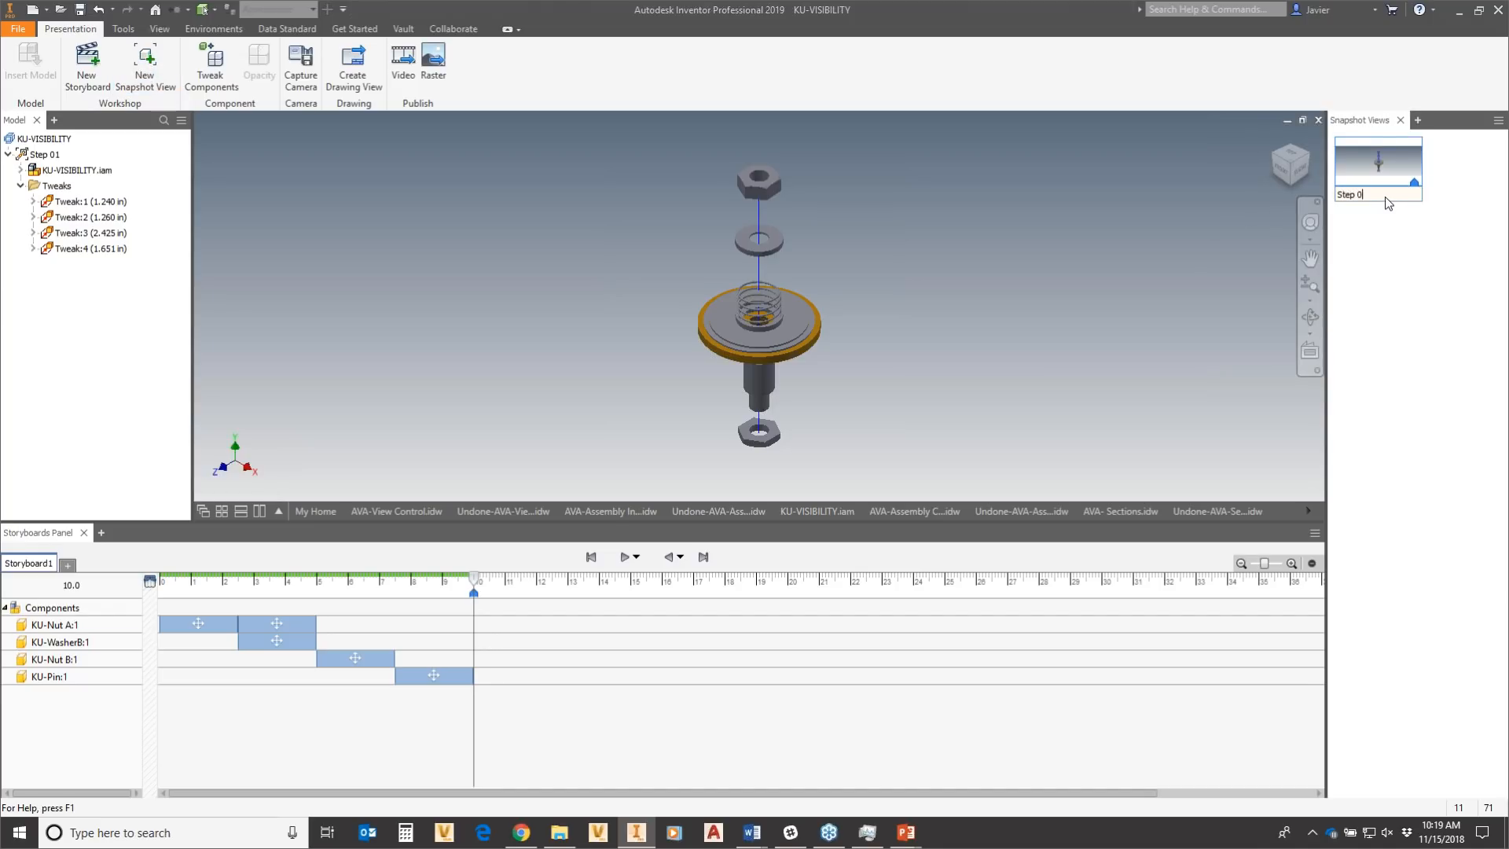
type("1")
key("Return")
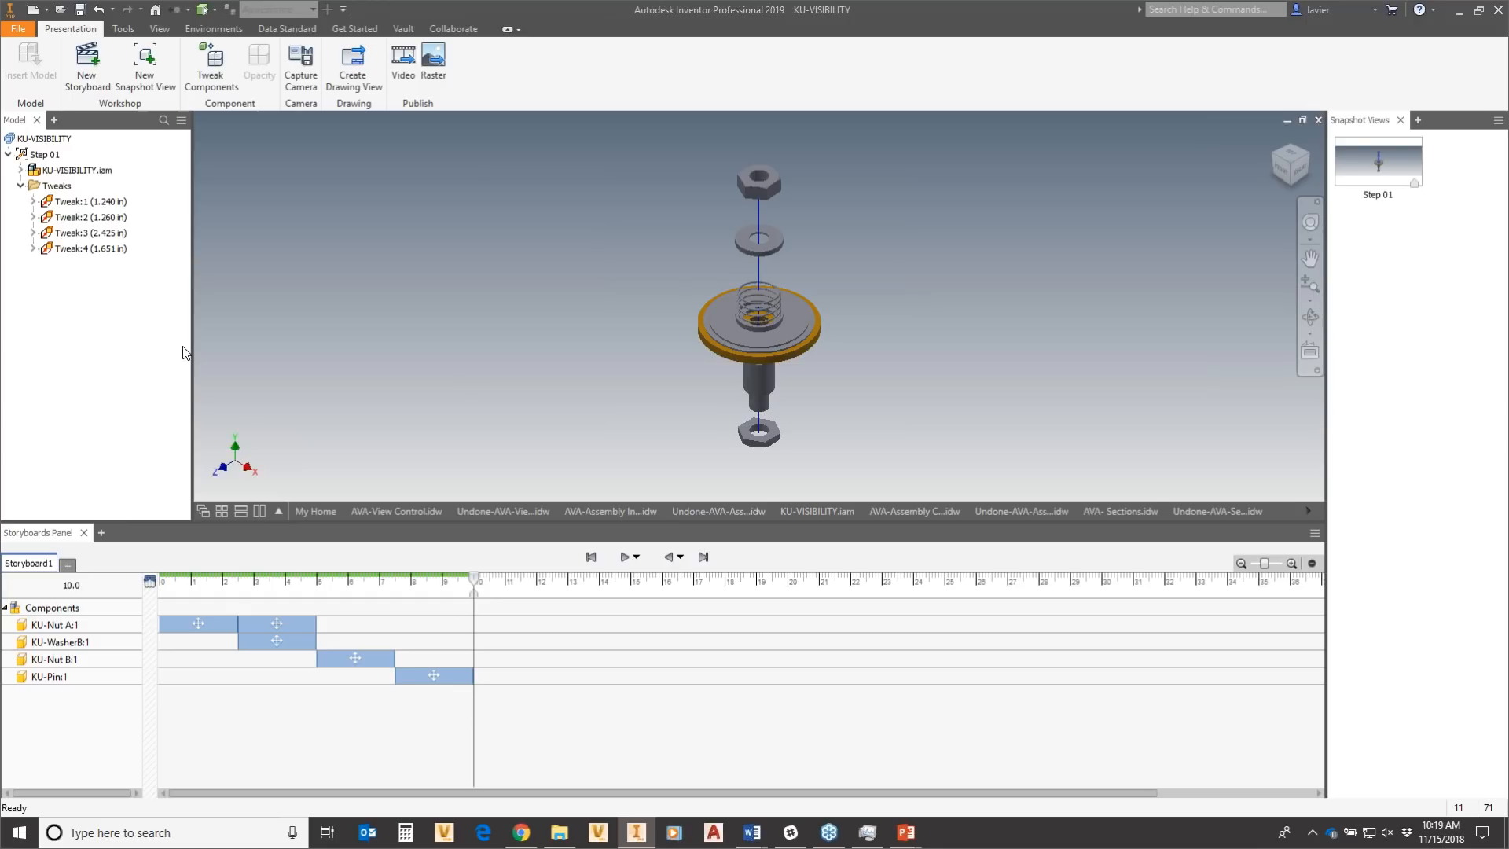
left_click(7, 154)
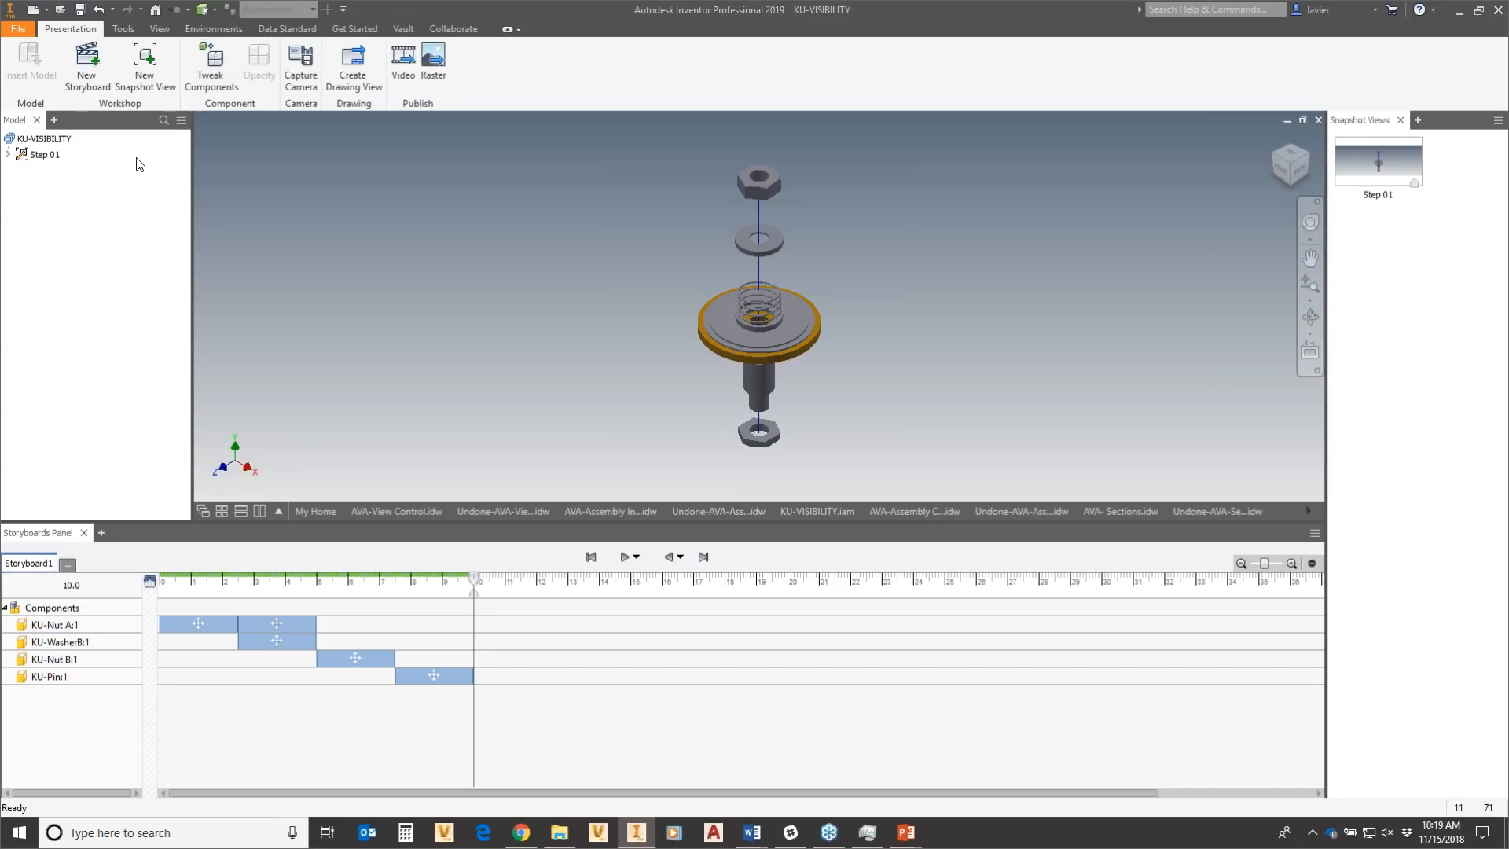
left_click(145, 80)
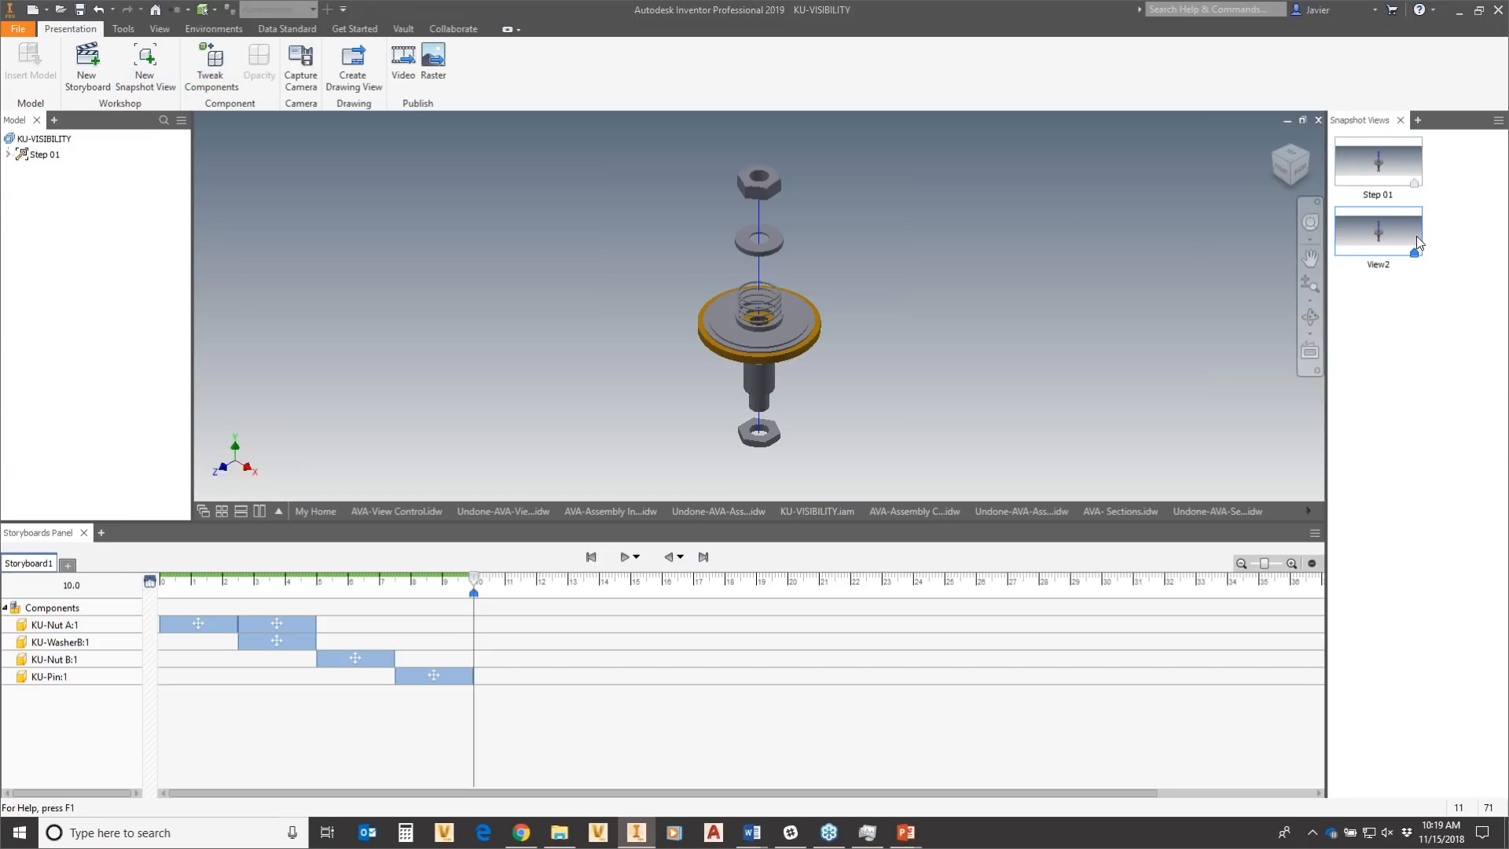
right_click(1383, 224)
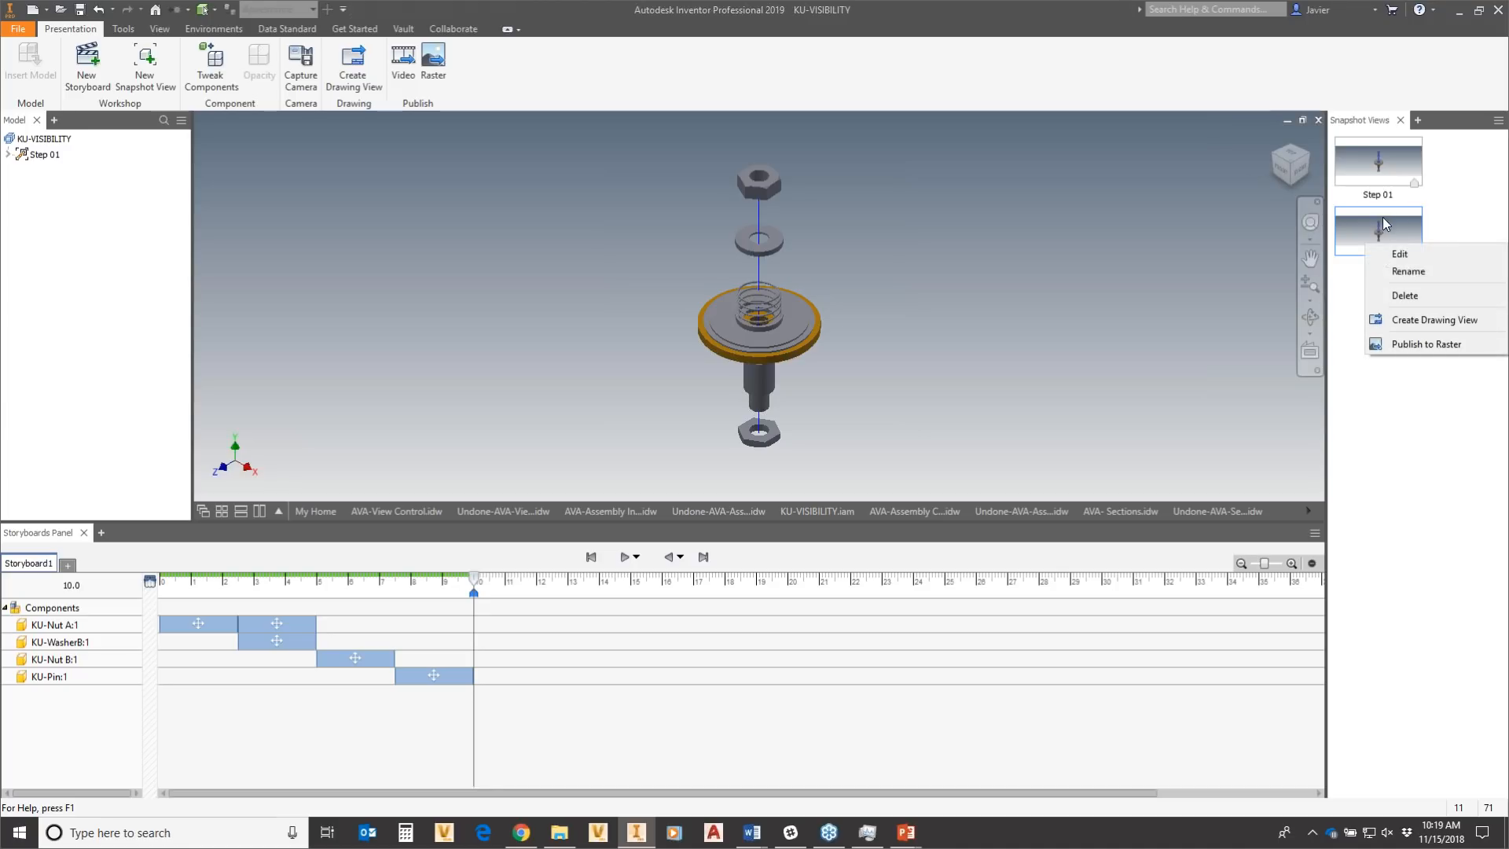
left_click(1403, 296)
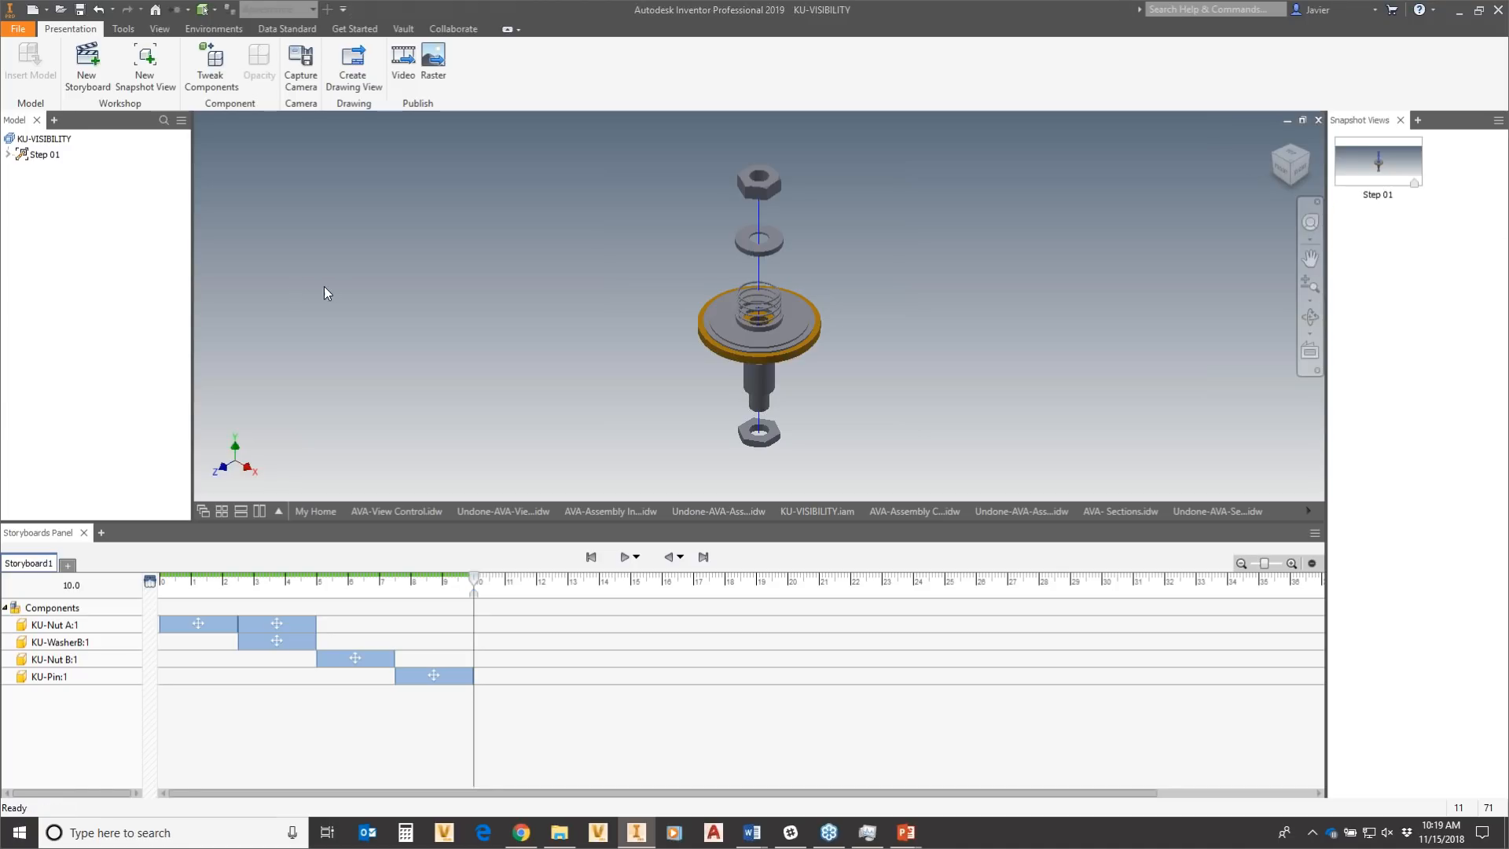
Create a second scene from KU-VISIBILITY.iam in the Assembly Visibility folder, using the Step 2 View design view representation.
right_click(32, 141)
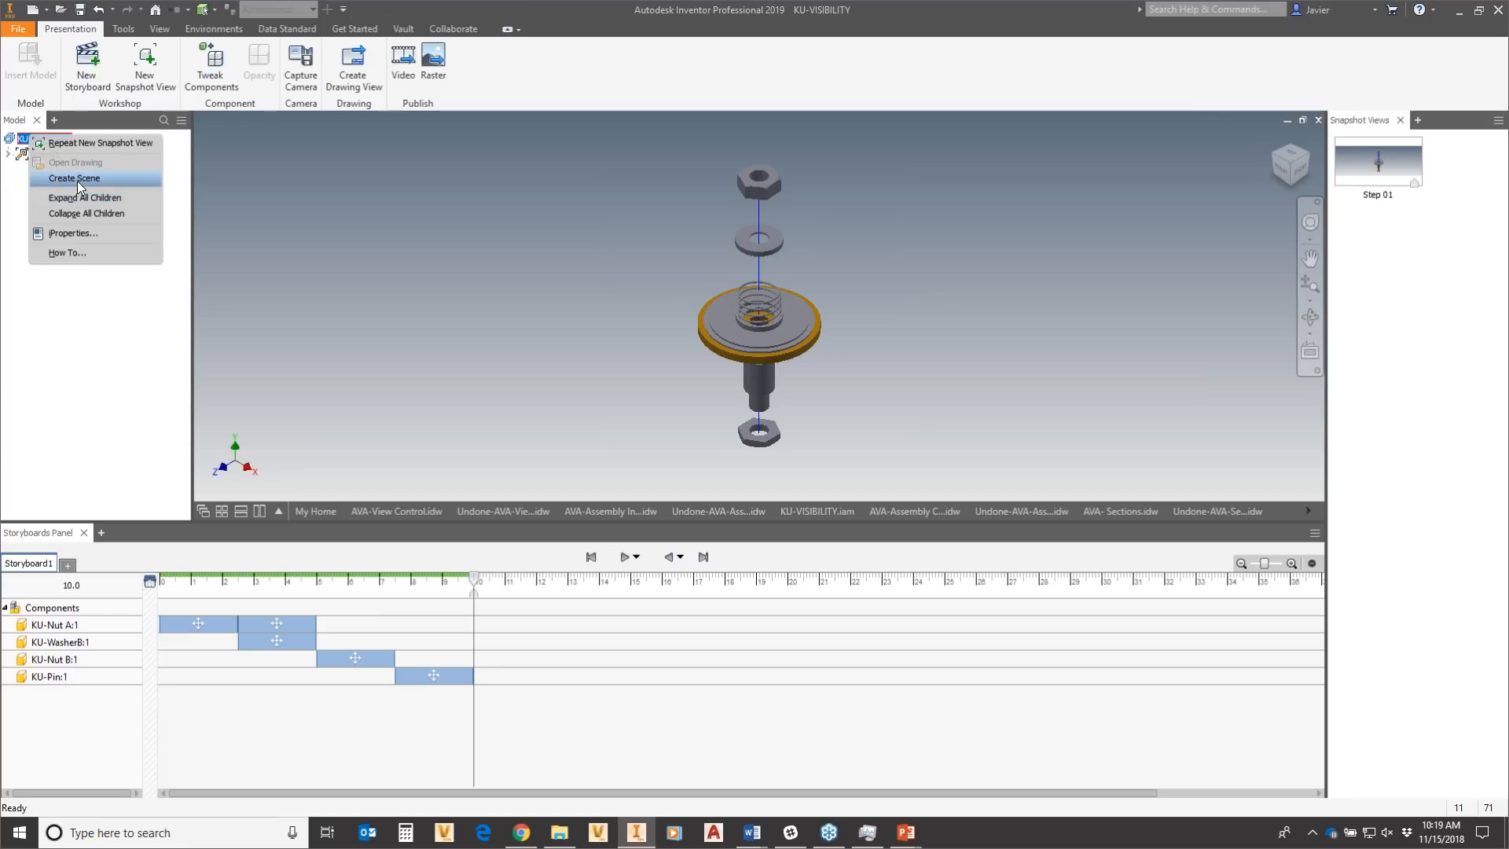
key("Escape")
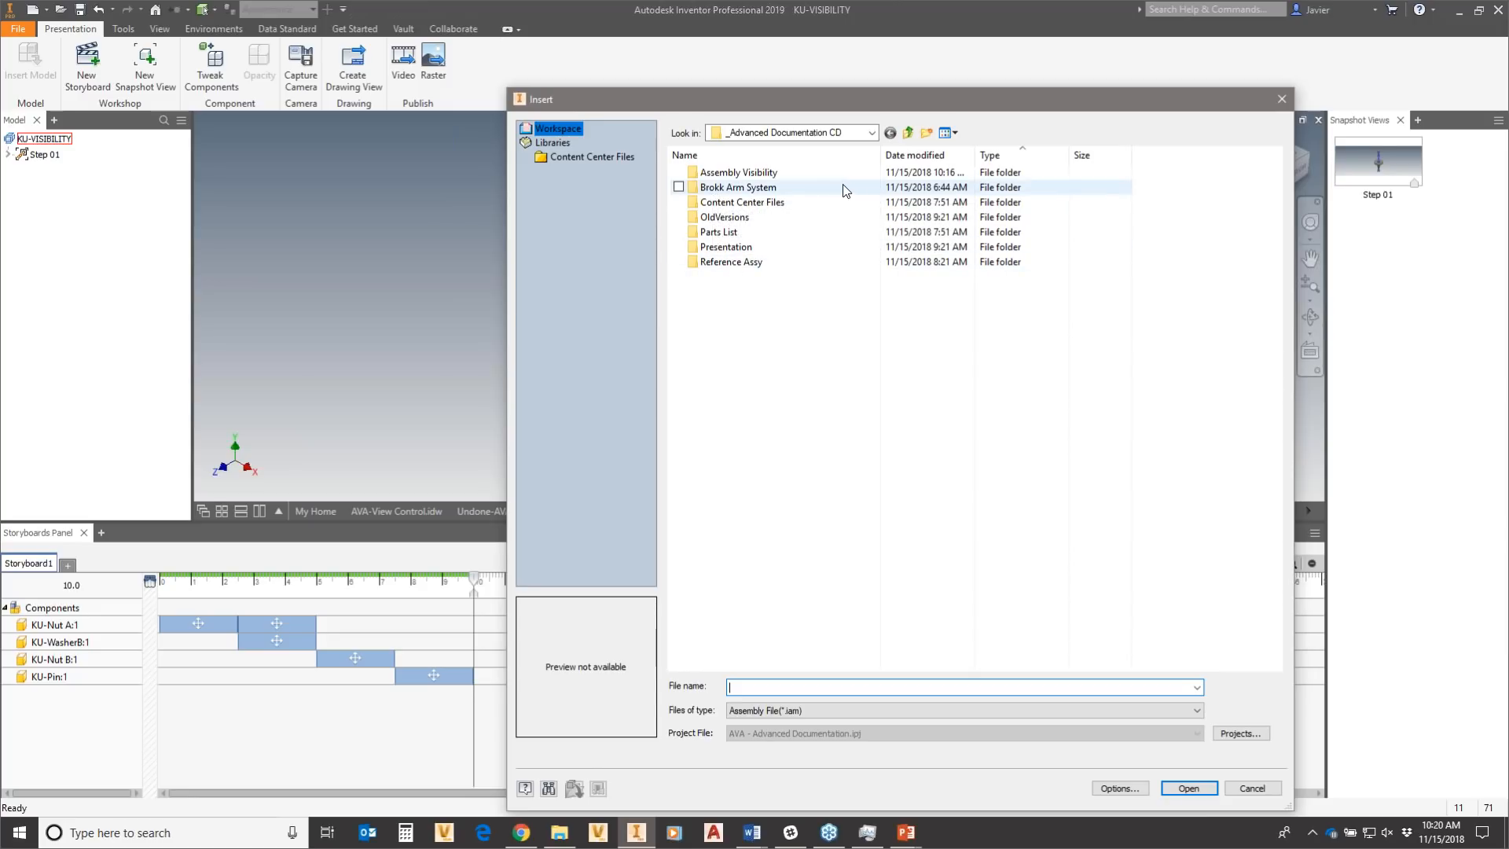
left_click(743, 176)
double_click(743, 178)
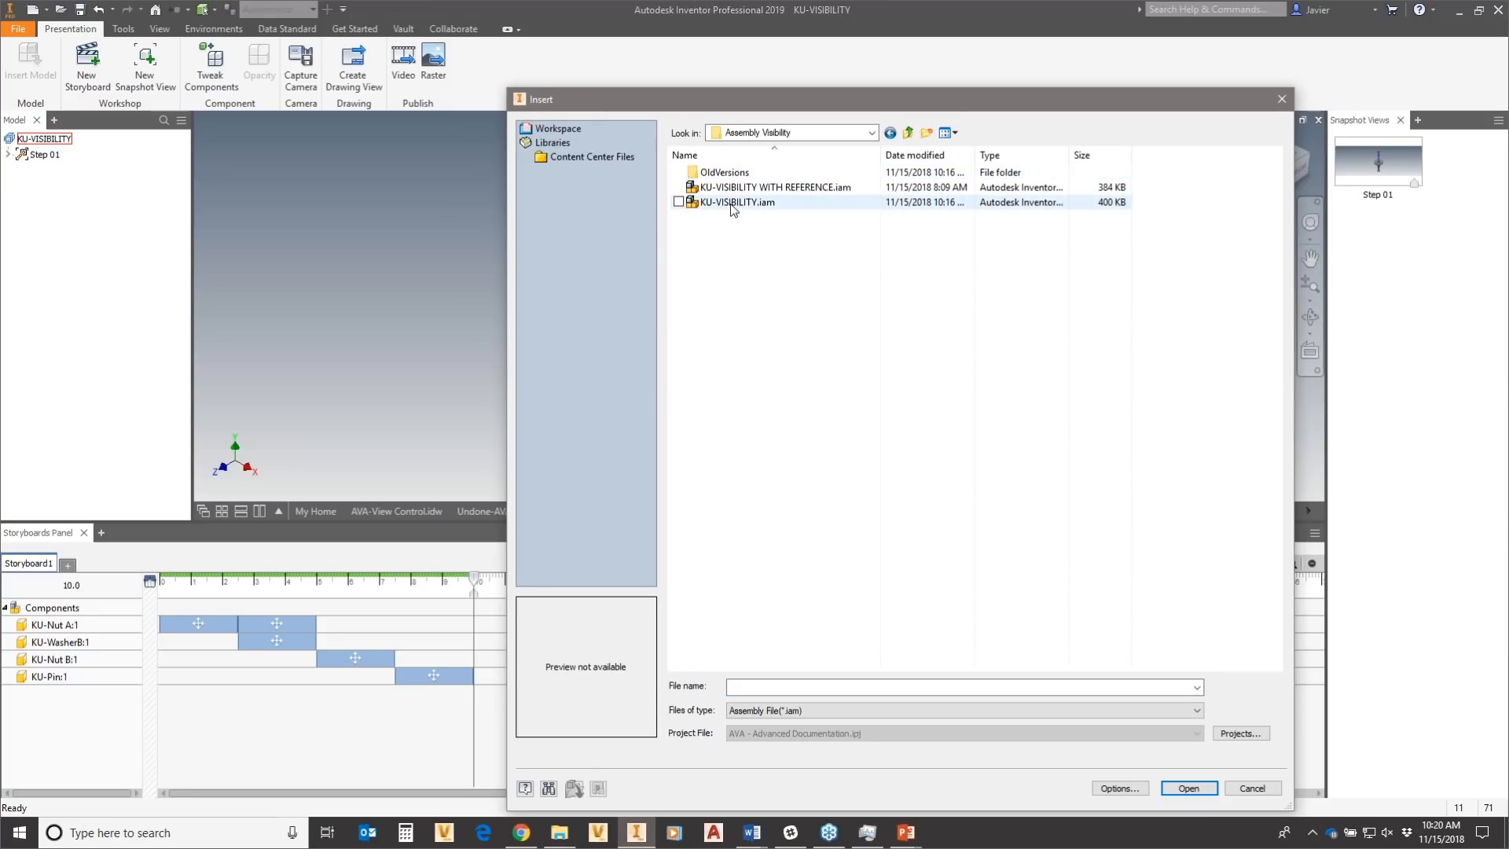
left_click(732, 203)
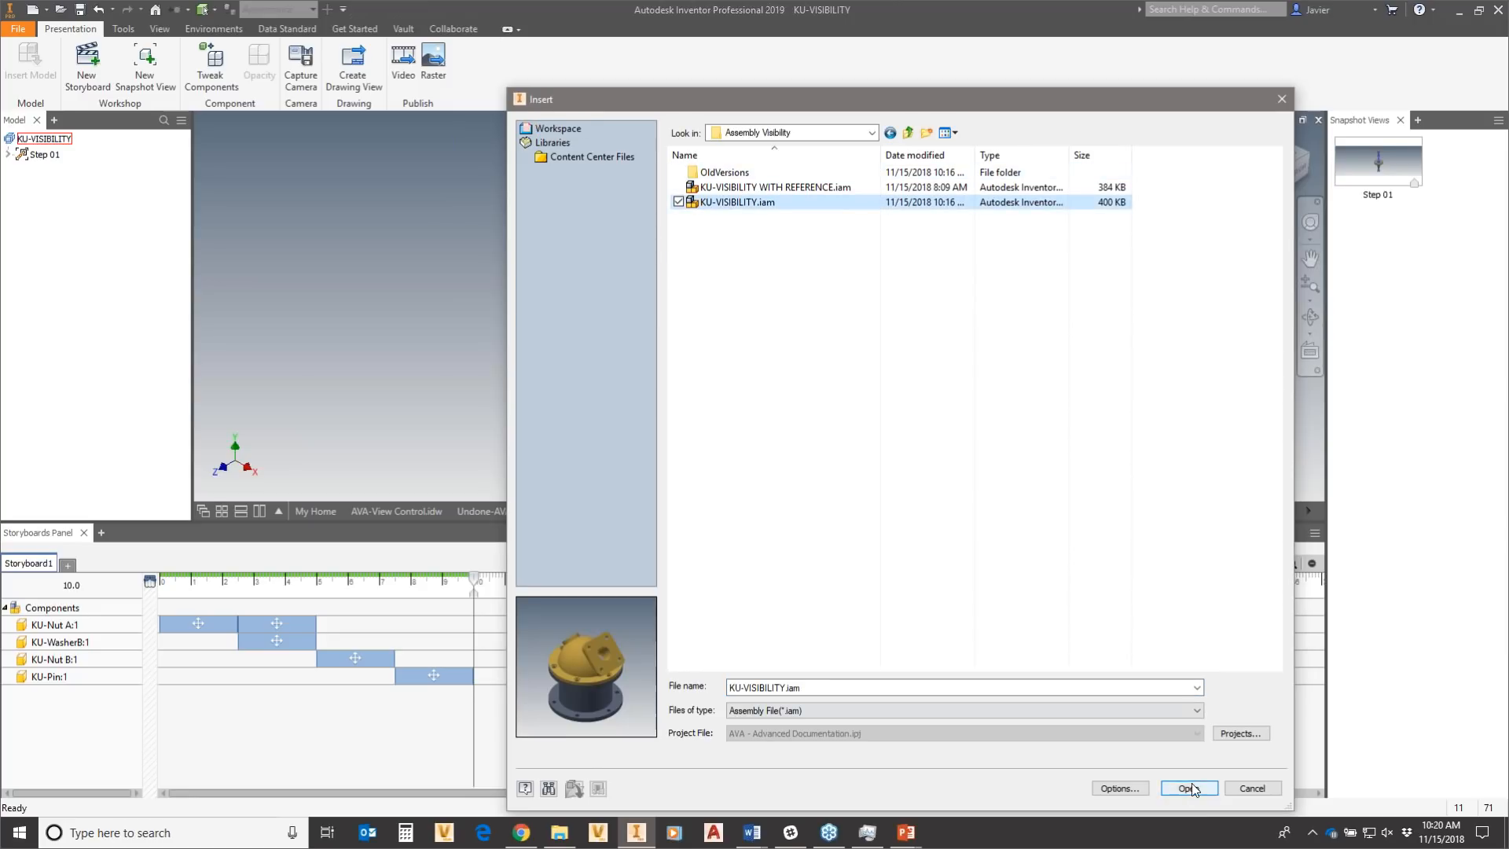
left_click(1119, 789)
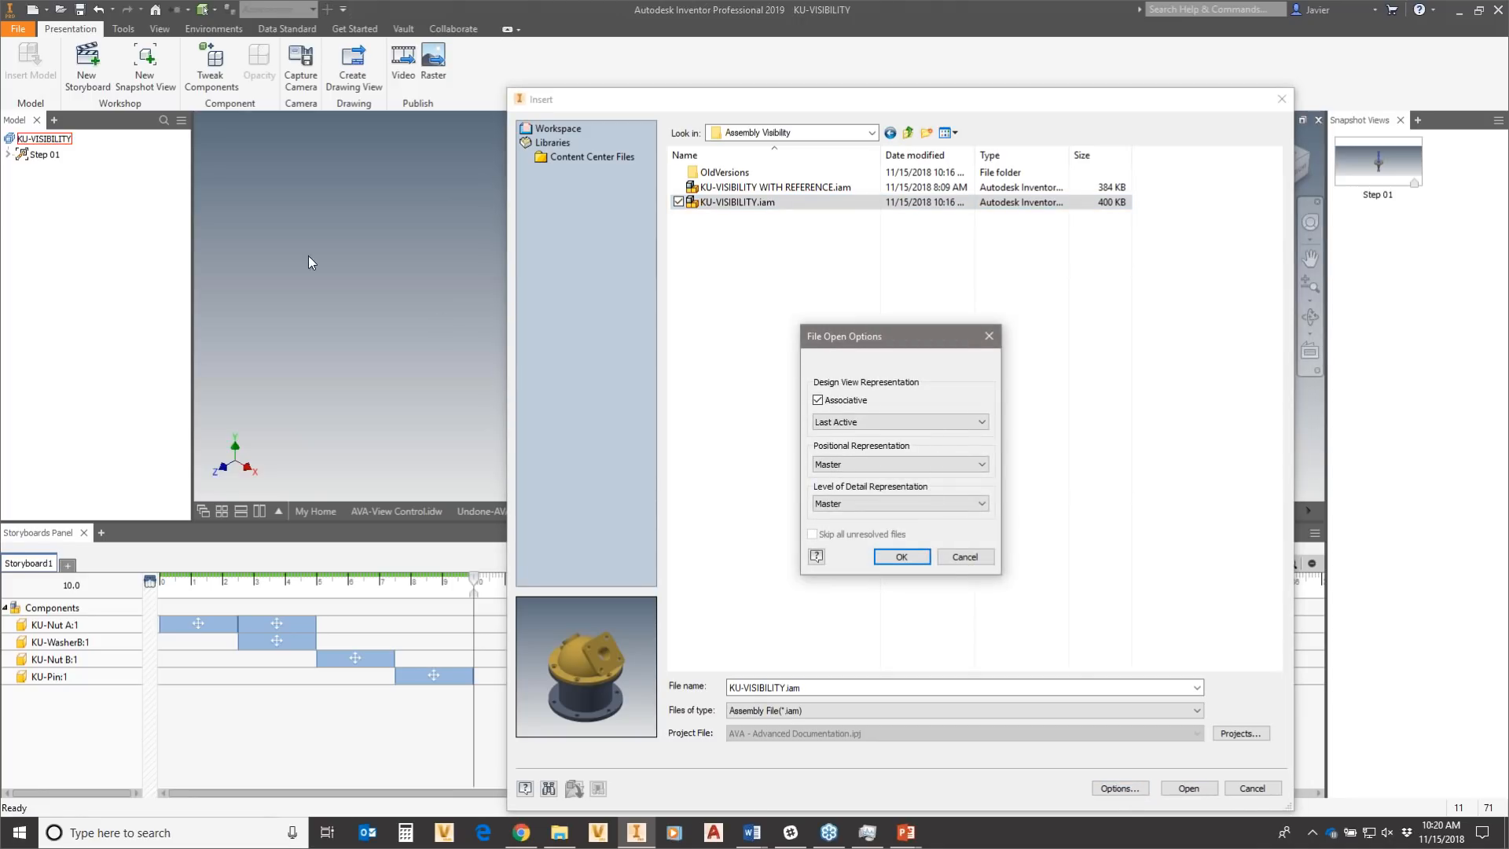
left_click(973, 424)
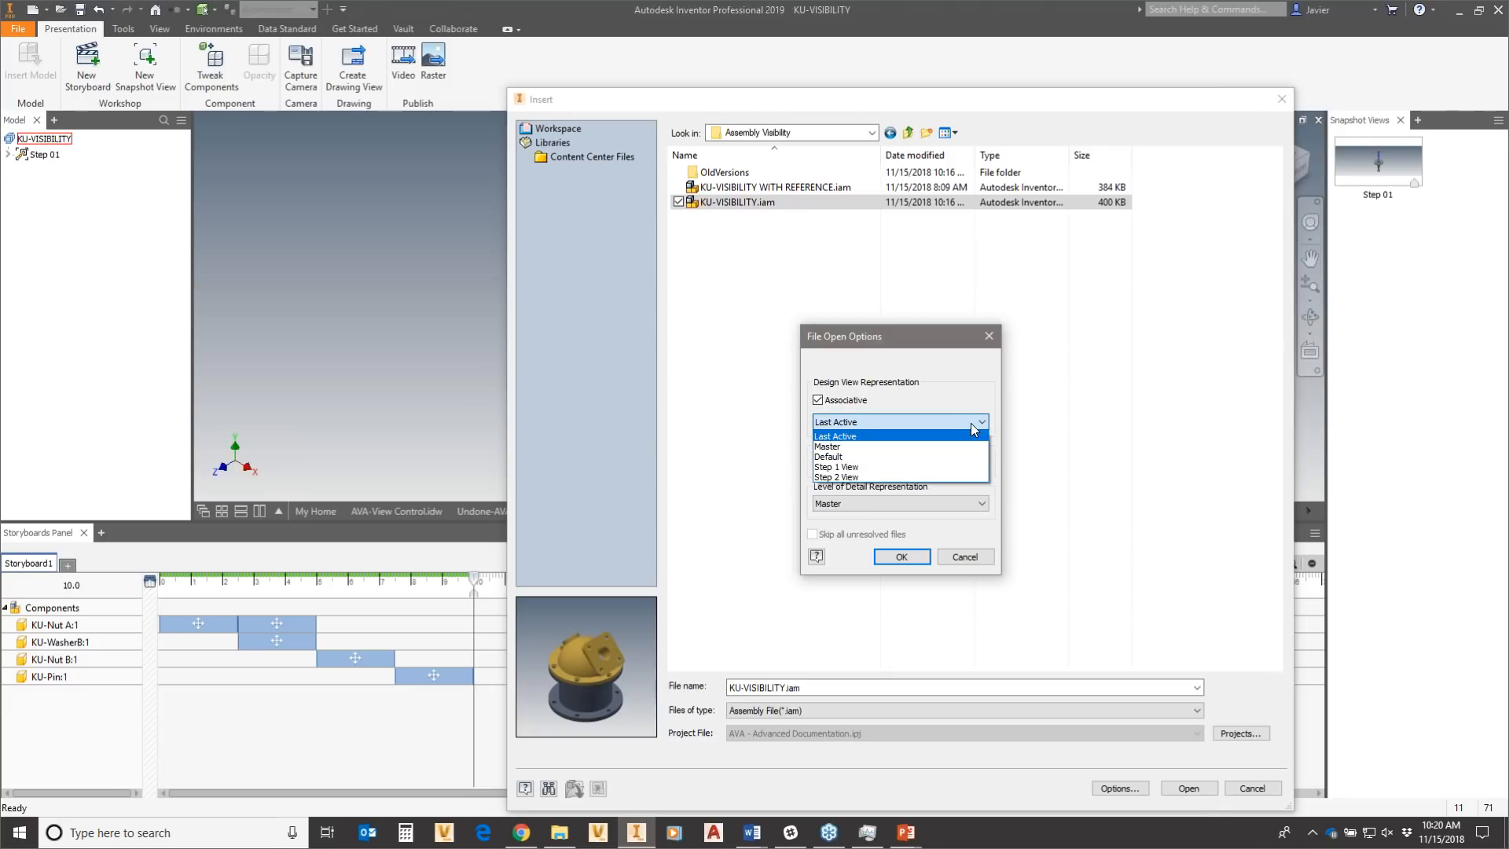
left_click(865, 477)
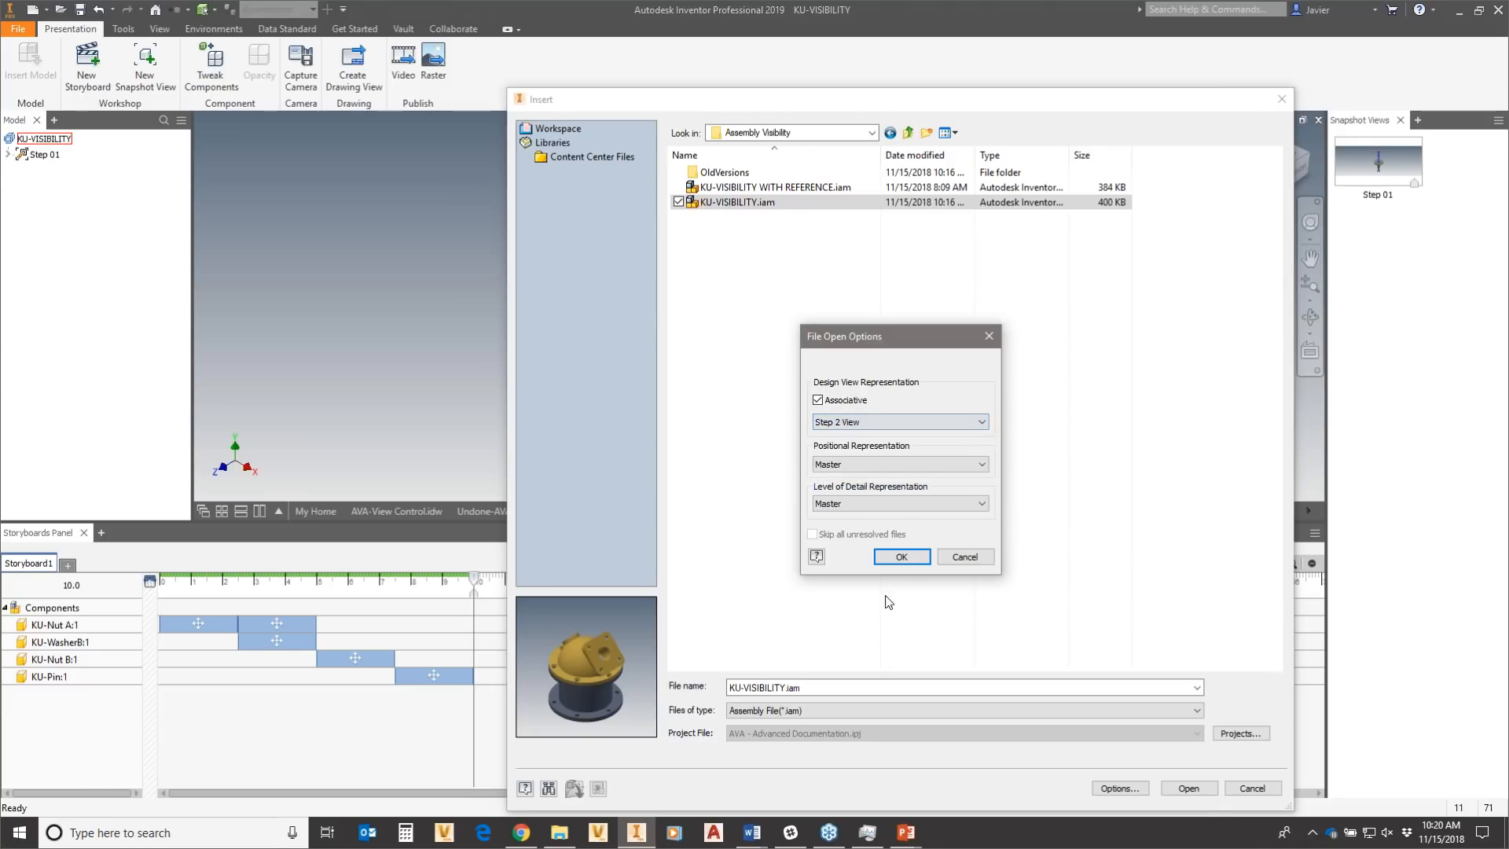
left_click(900, 556)
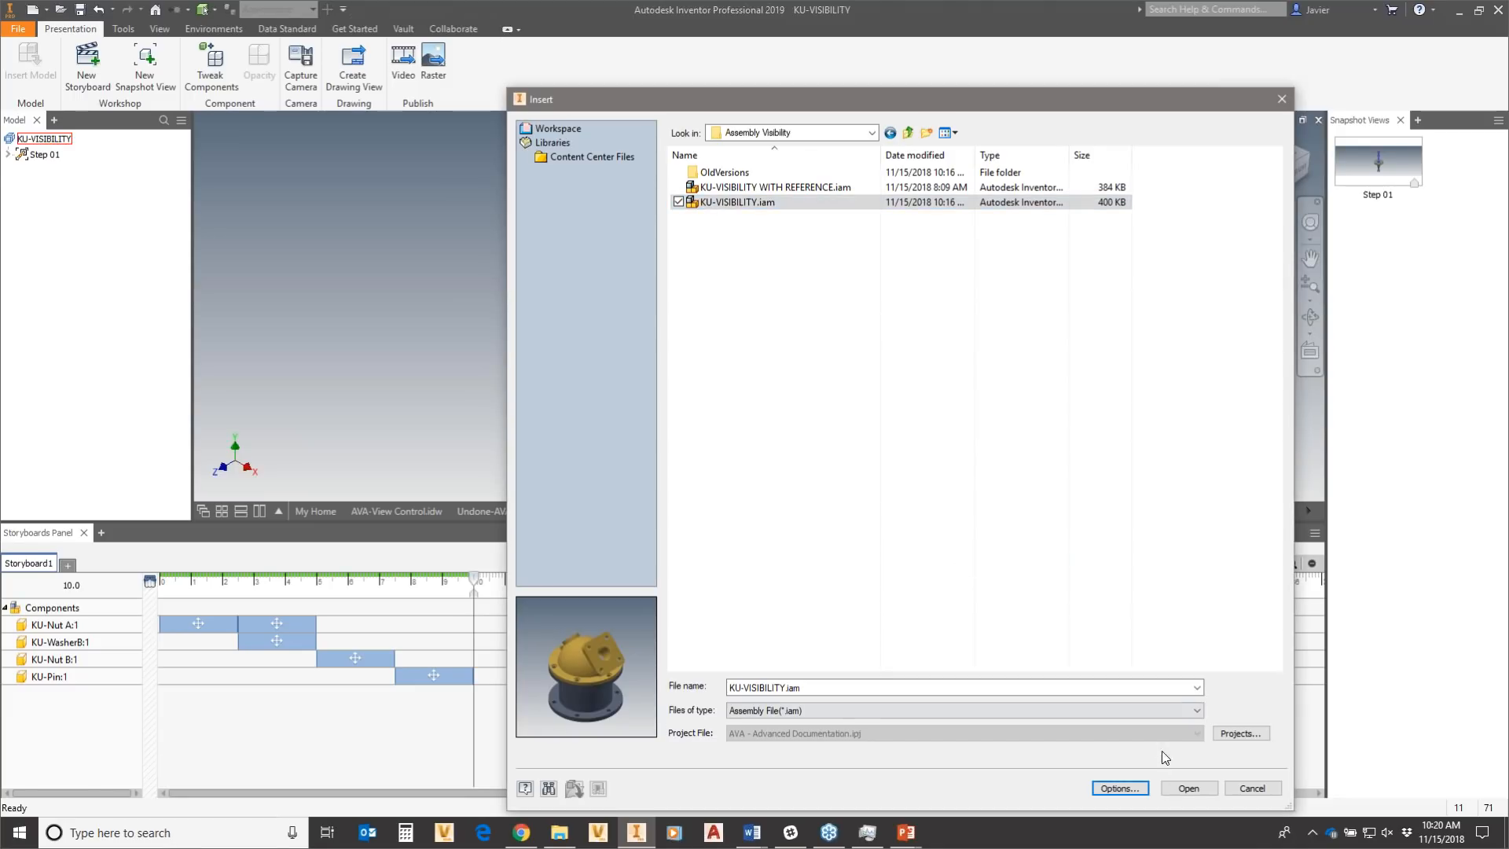
left_click(1197, 792)
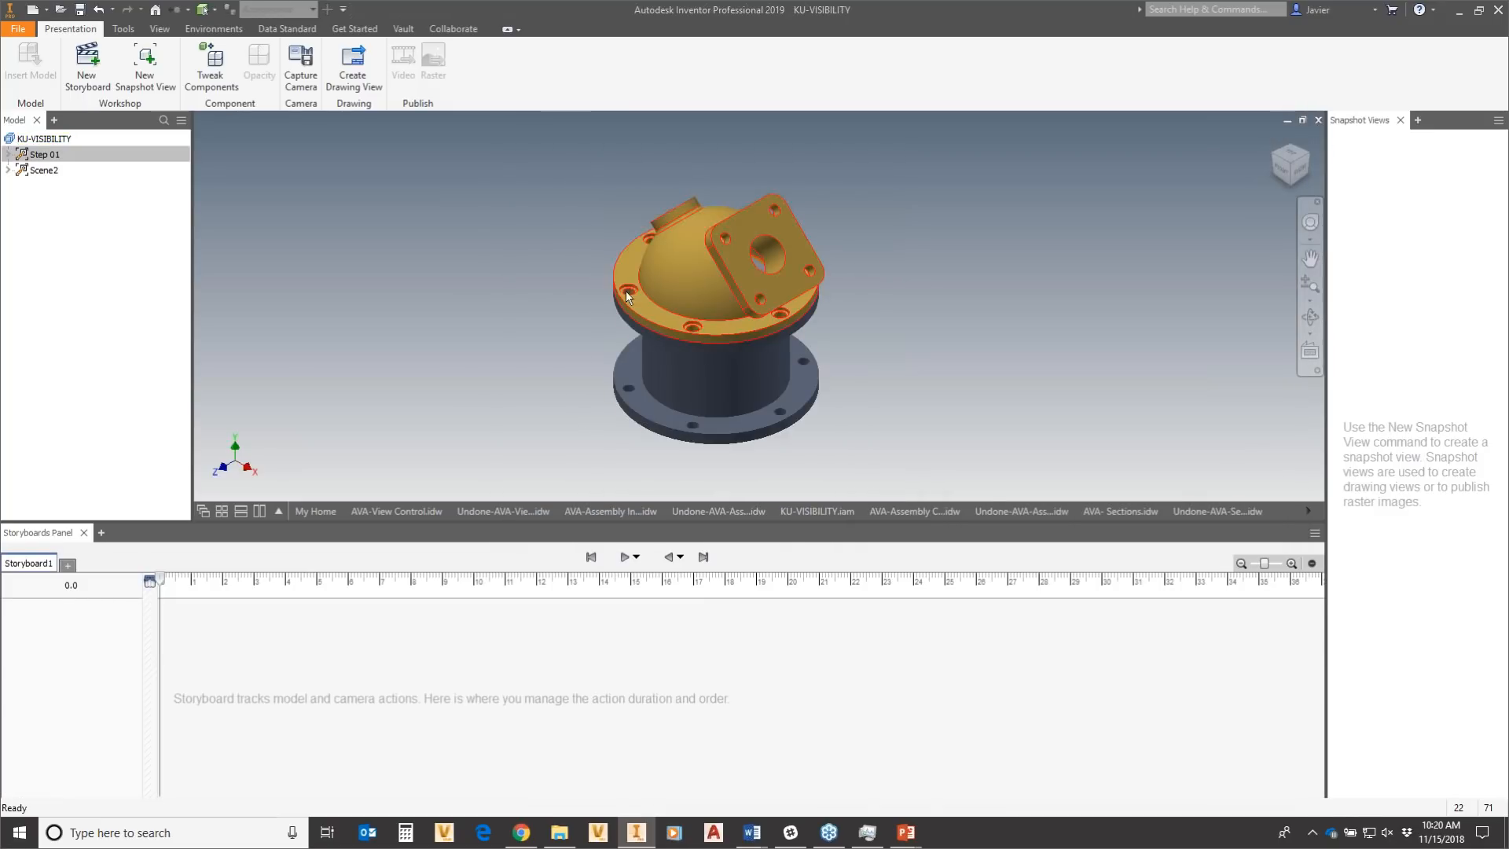
Tweak KU-CylHead upward along Y by about 3.50 in and KU-Cylinder downward off the valve plate.
left_click(210, 70)
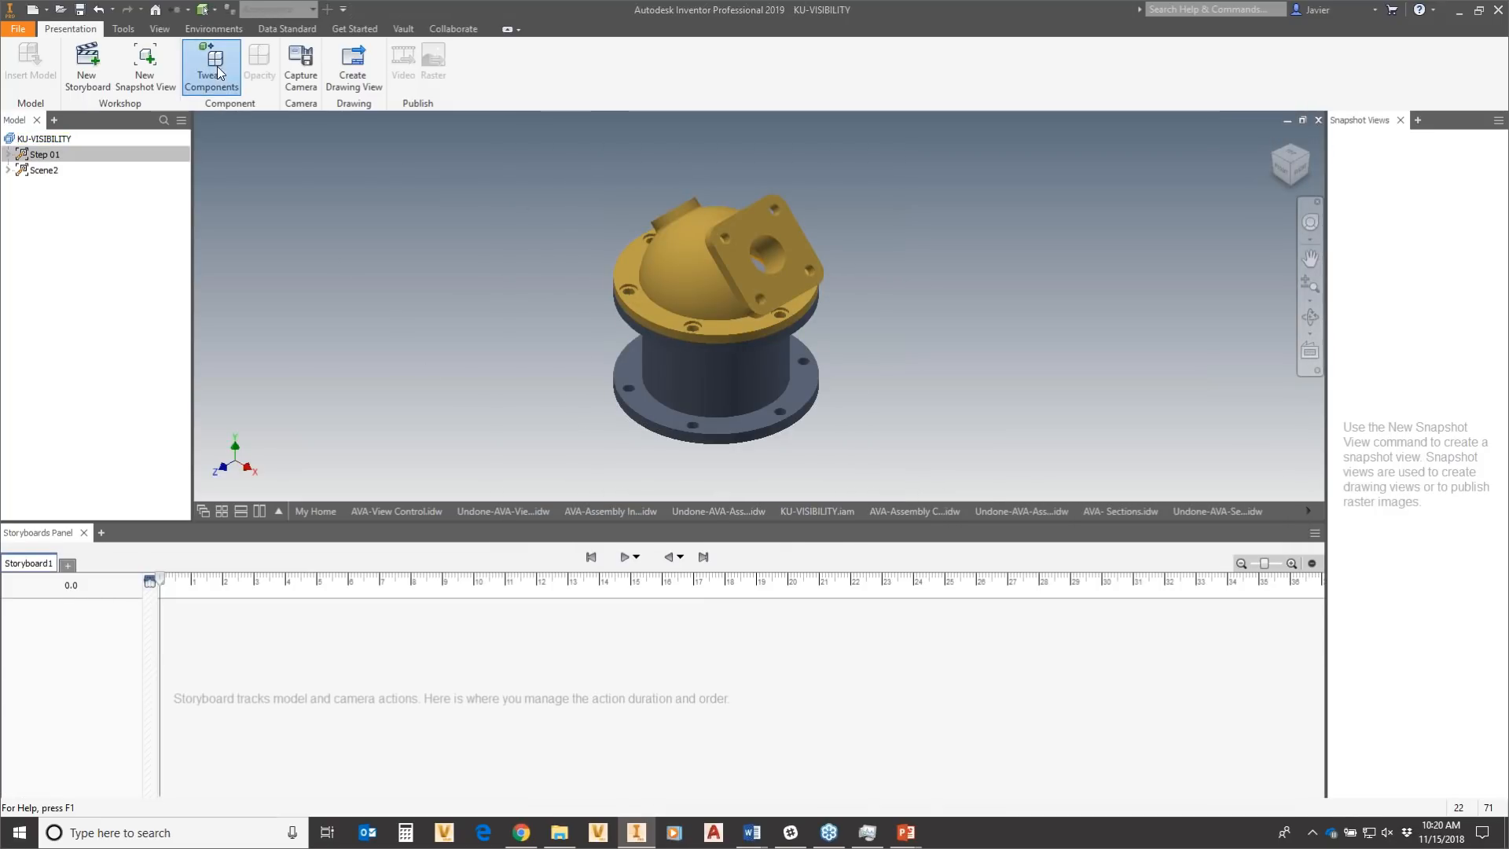
left_click(740, 253)
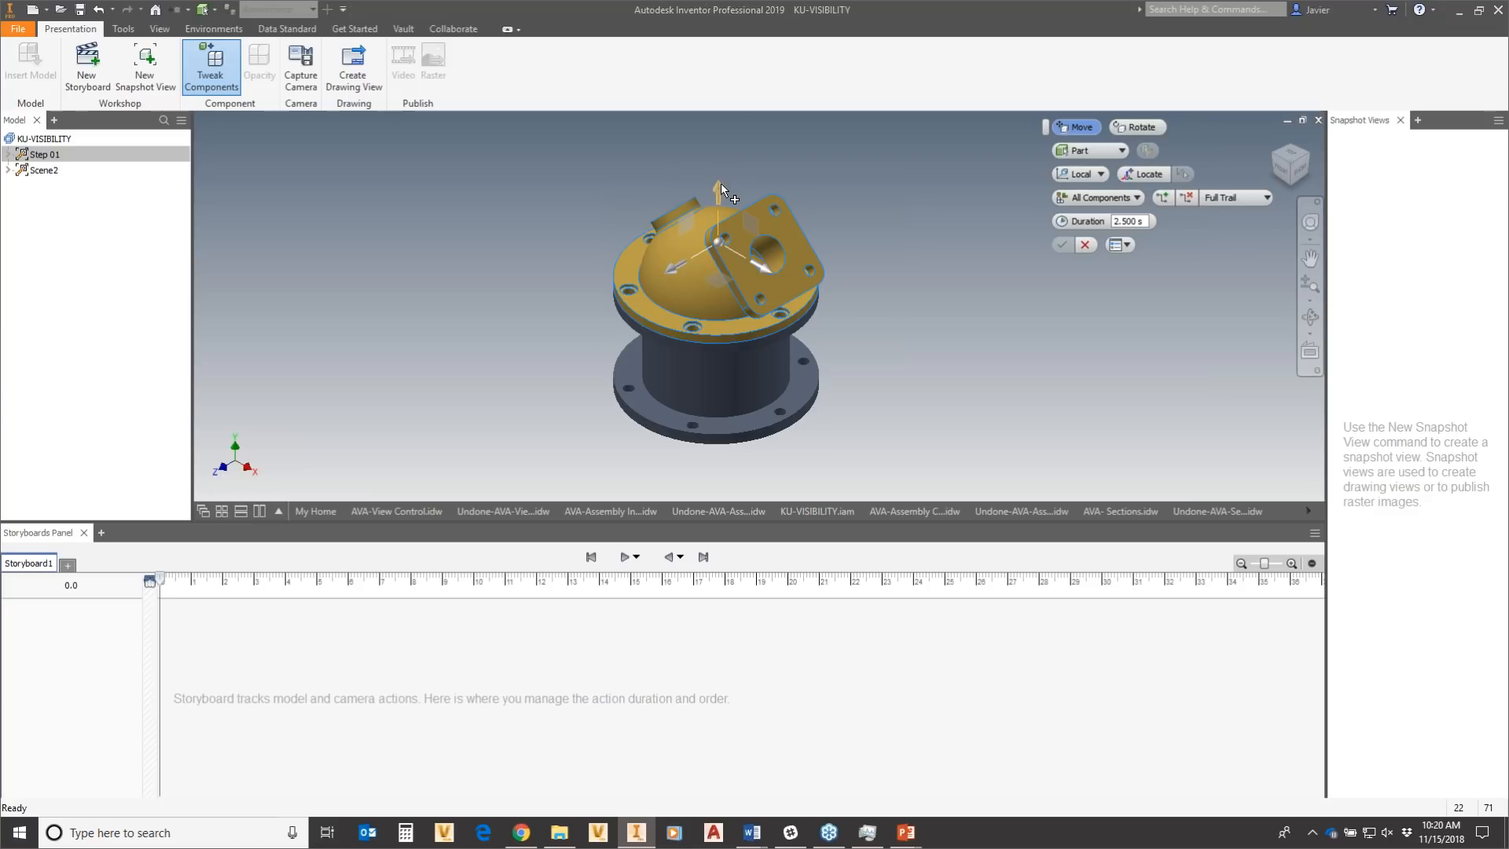
left_click_drag(720, 188, 734, 47)
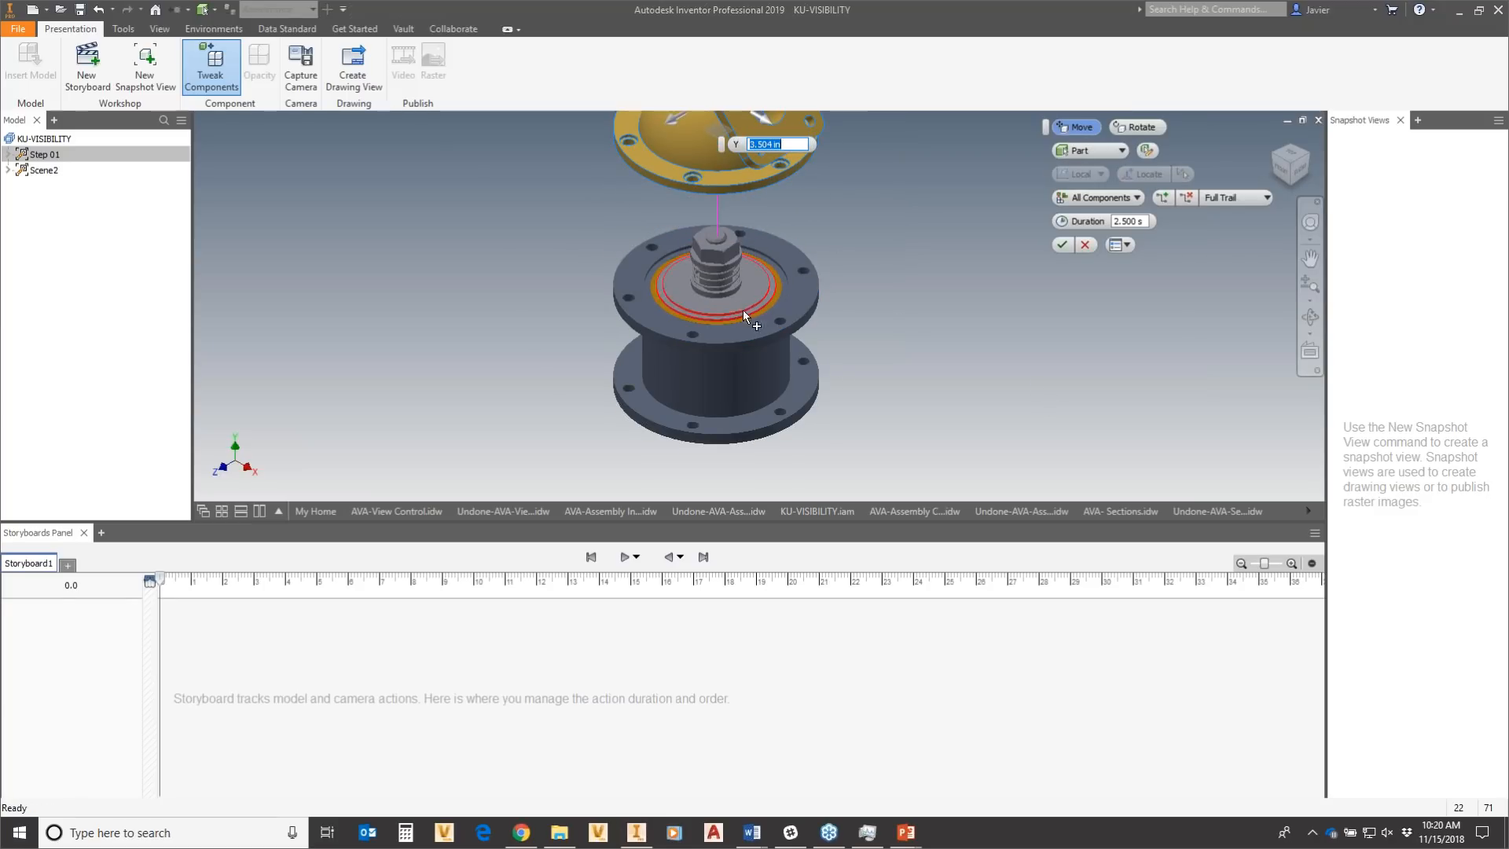
left_click(1062, 244)
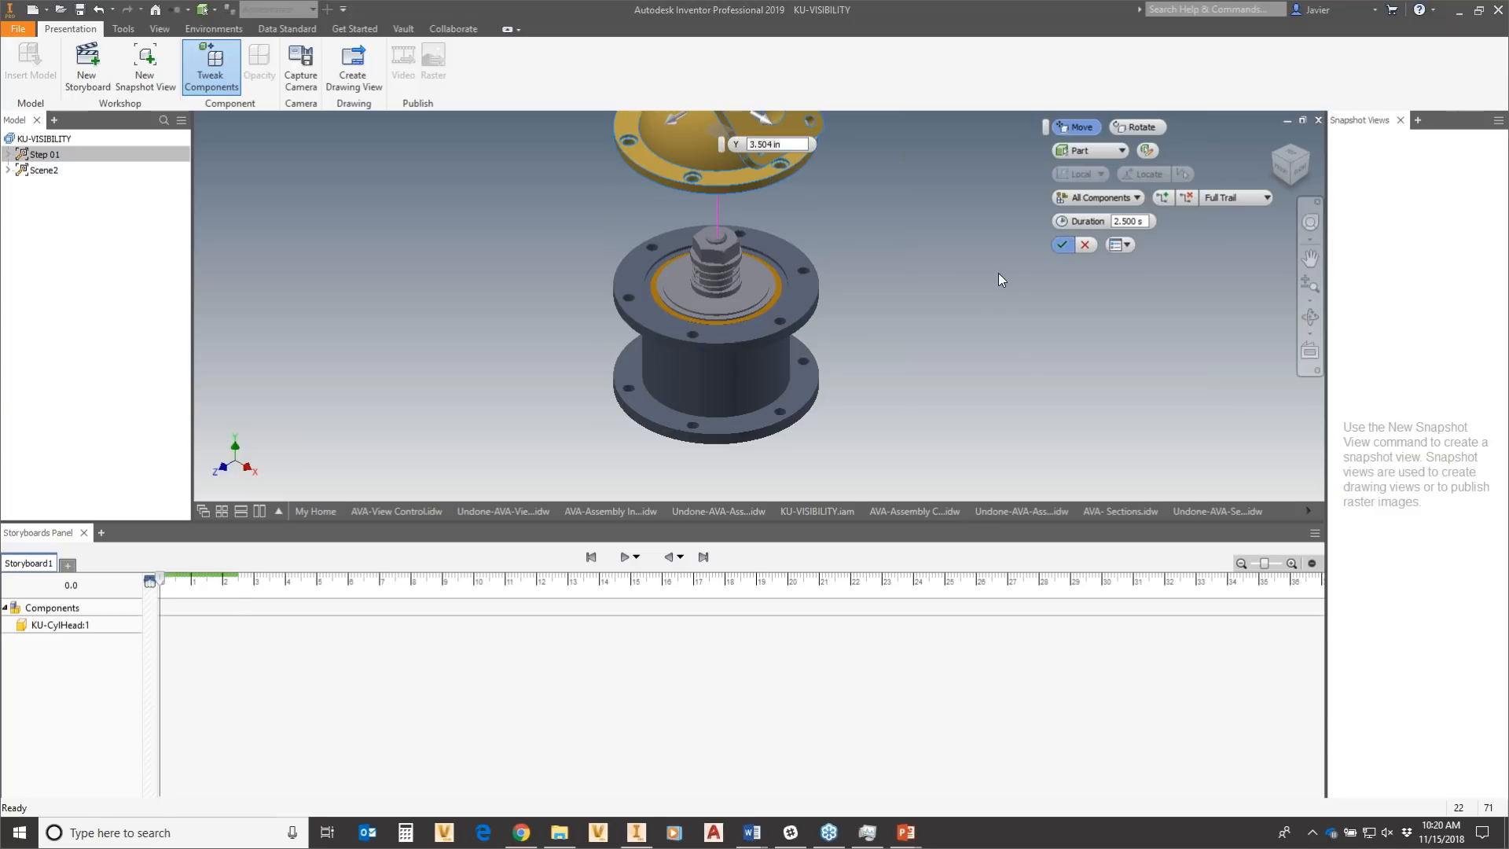
left_click(198, 60)
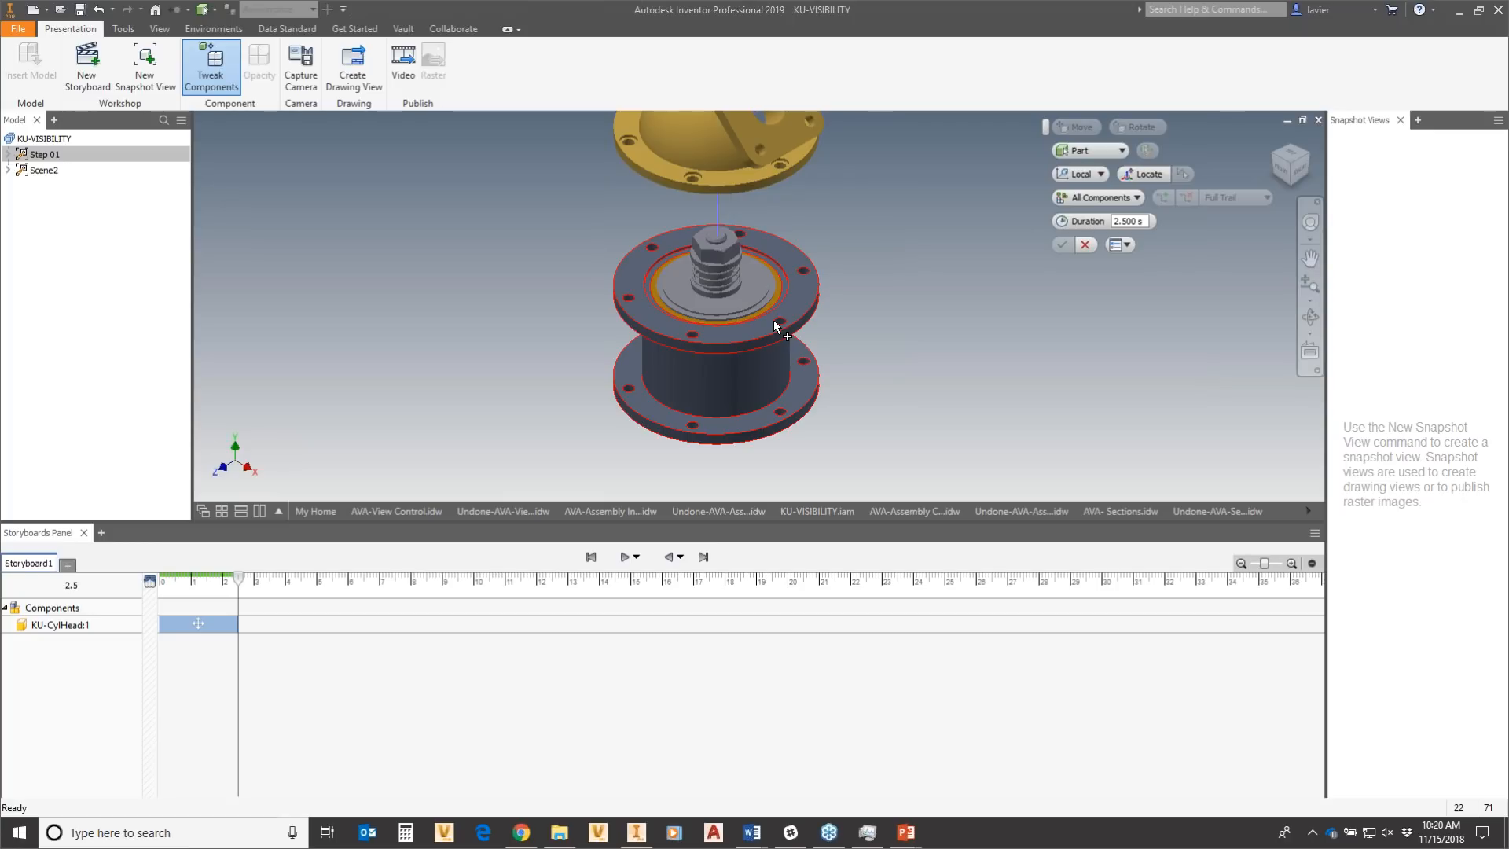
Rename the second scene Step 02 and create a snapshot view of its exploded state, also named Step 02.
left_click(44, 170)
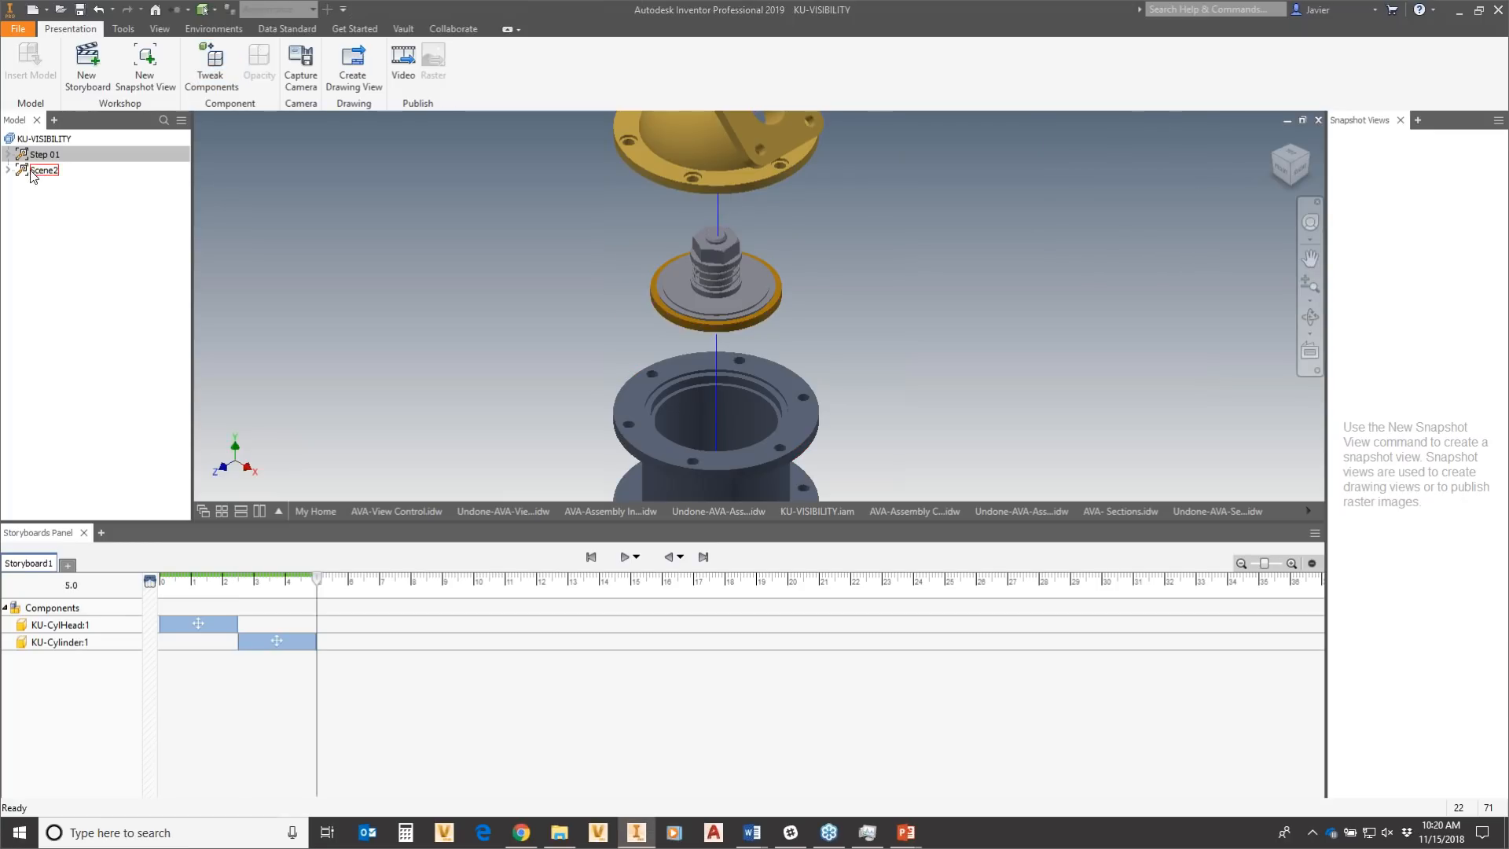
left_click(44, 169)
type("Step 02")
key("Return")
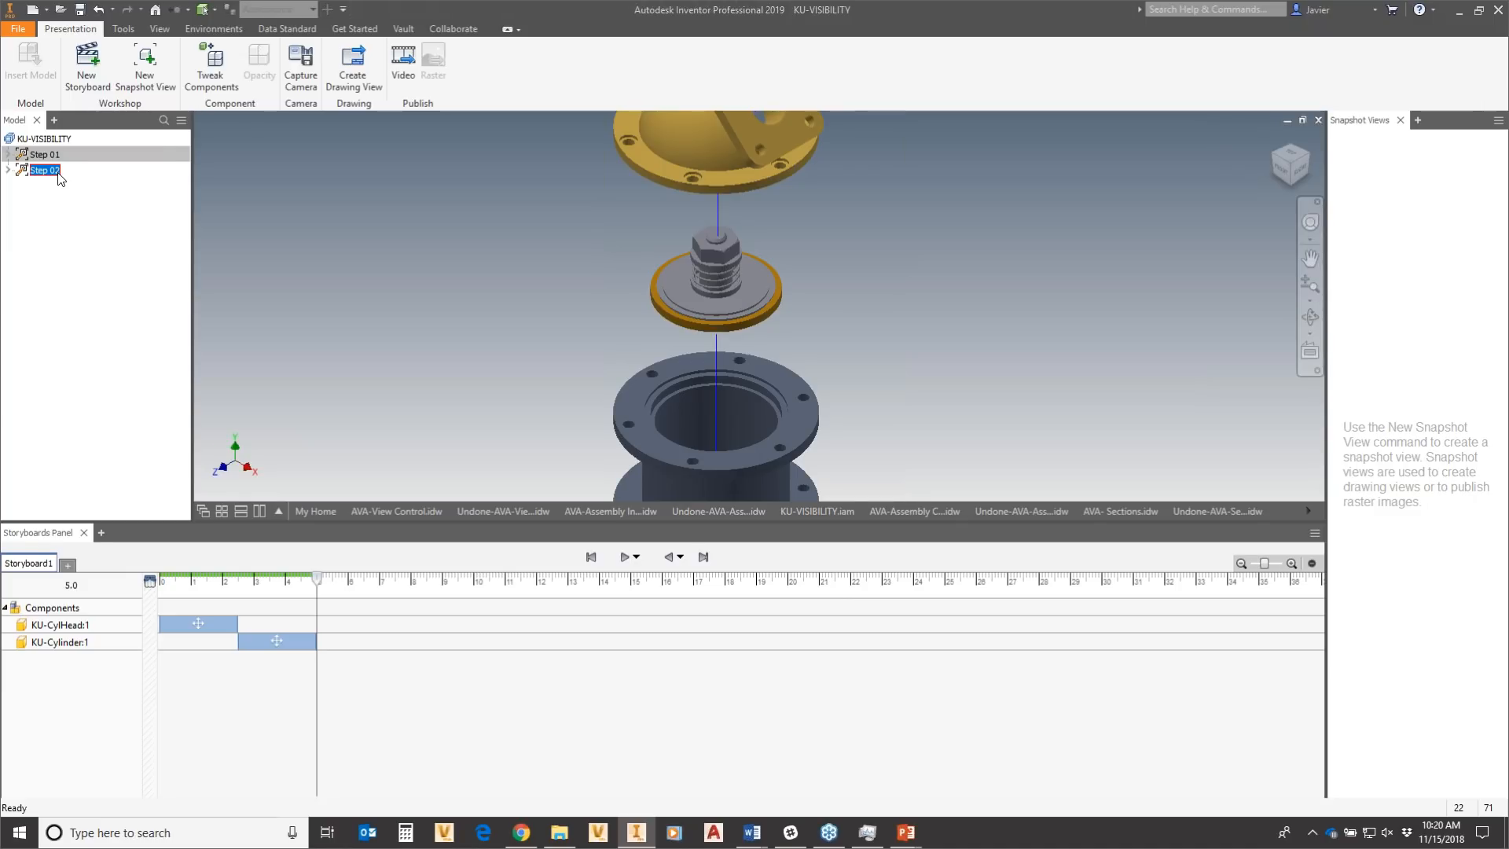
left_click(153, 79)
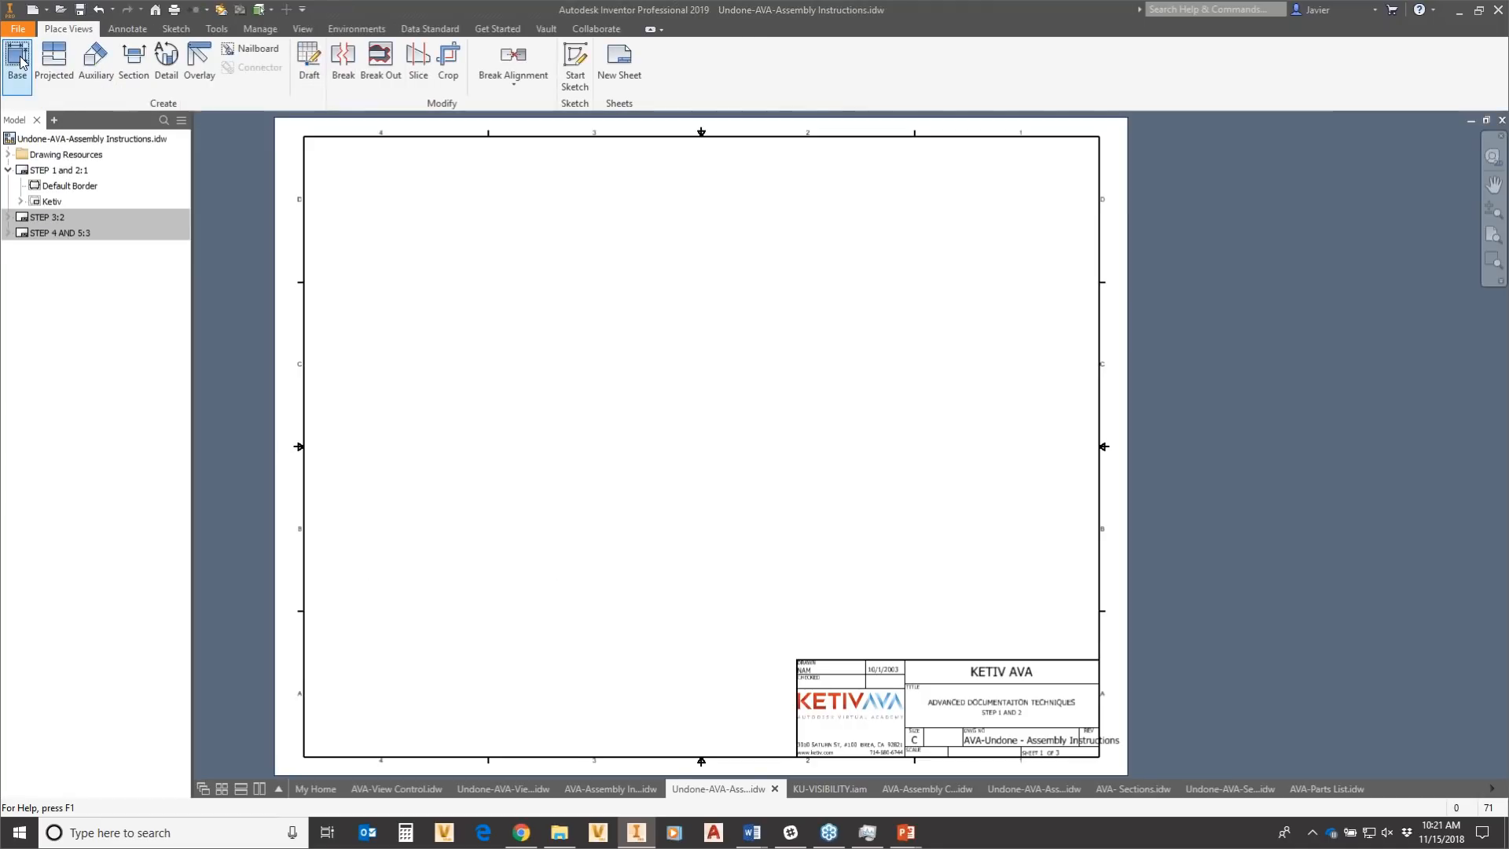
Start a base view, saving the presentation as KU-VISIBILITY.ipn in _Advanced Documentation CD, and choose Step 01 : Step 01 as its view.
left_click(19, 61)
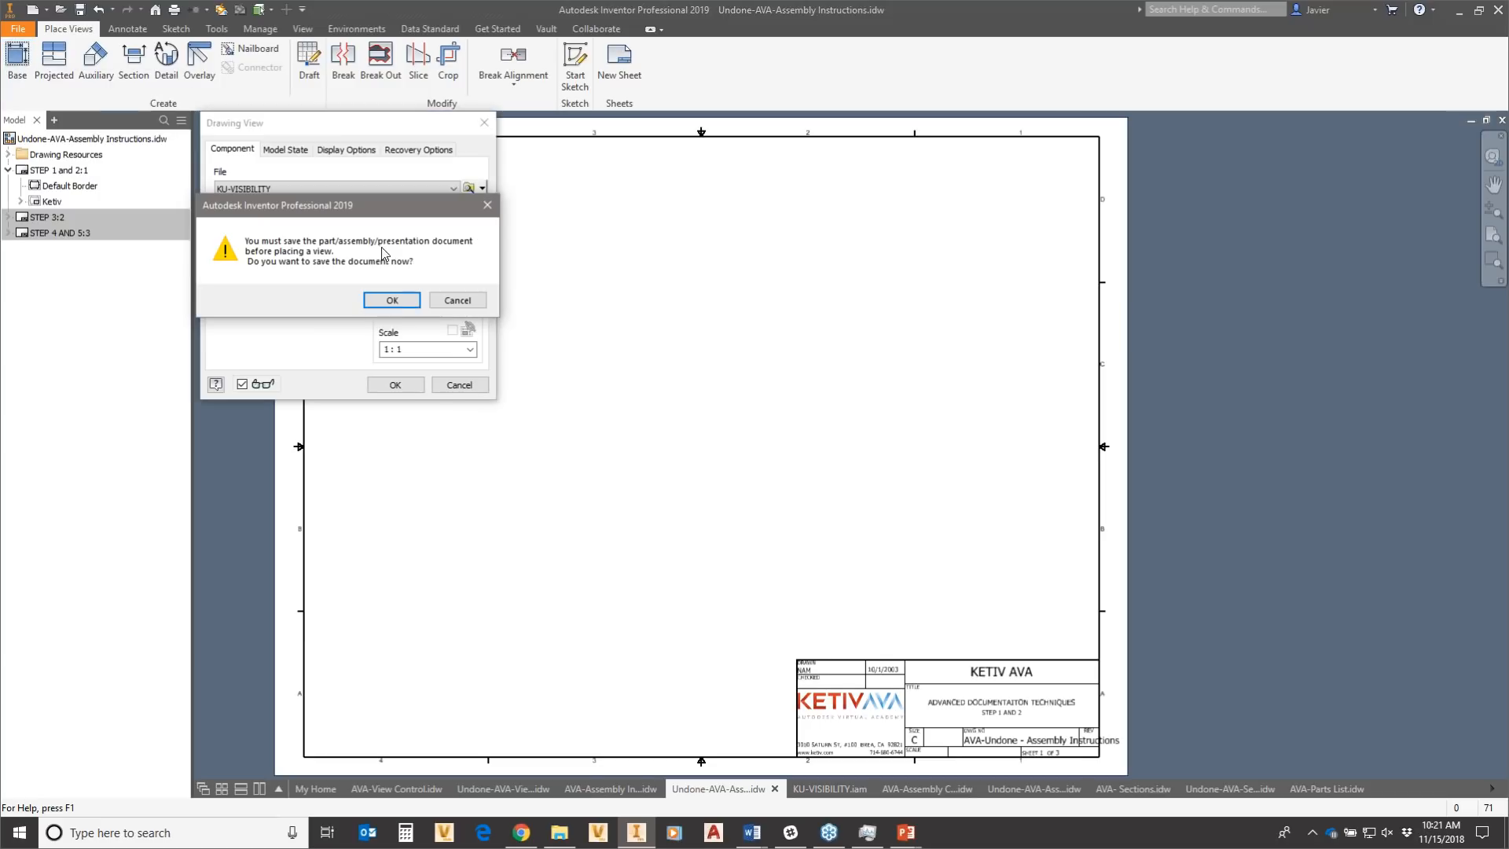
left_click(398, 297)
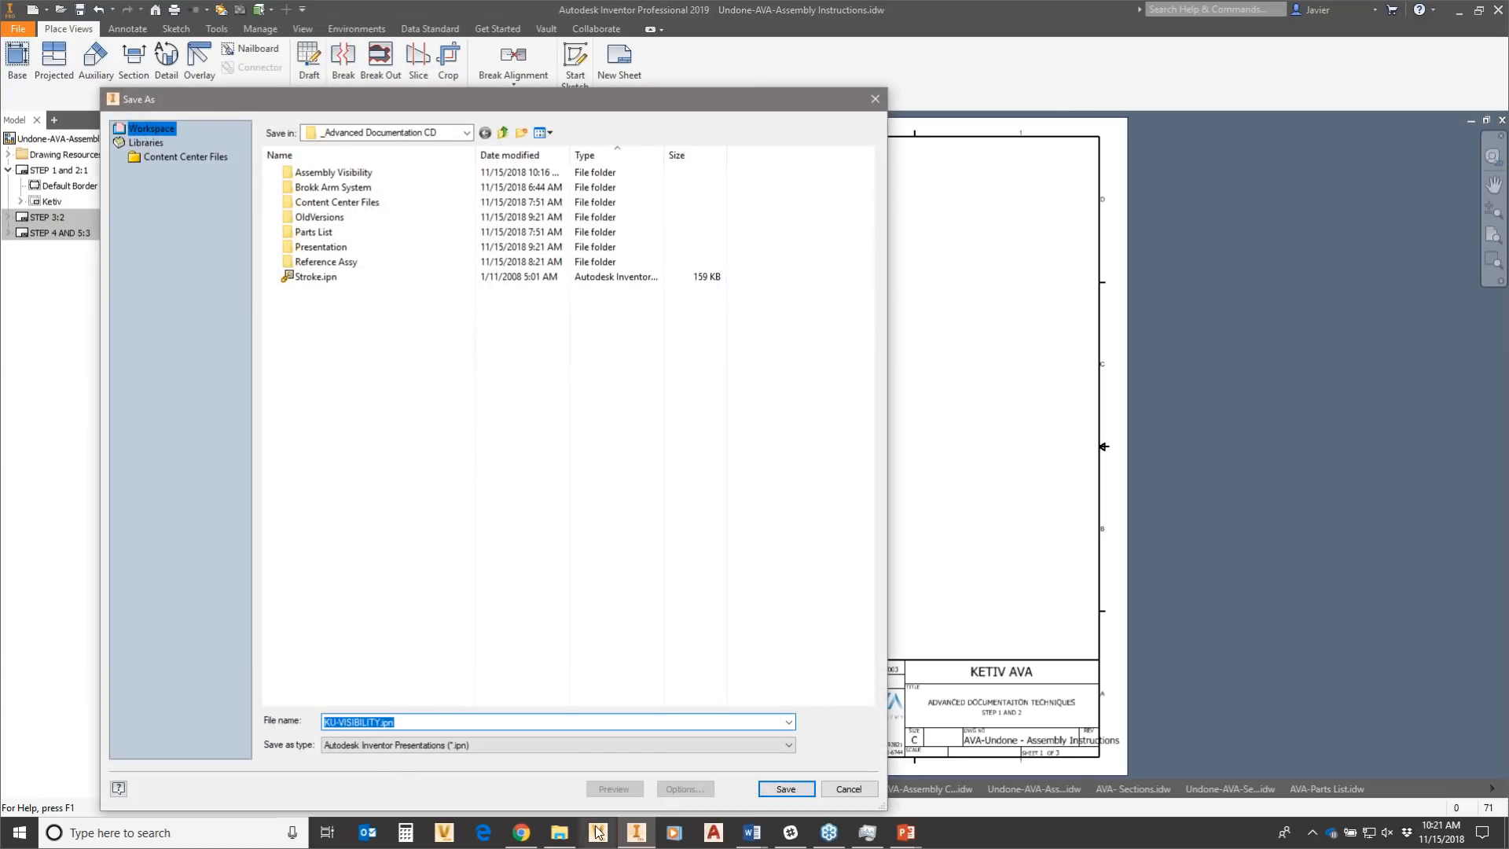
left_click(786, 789)
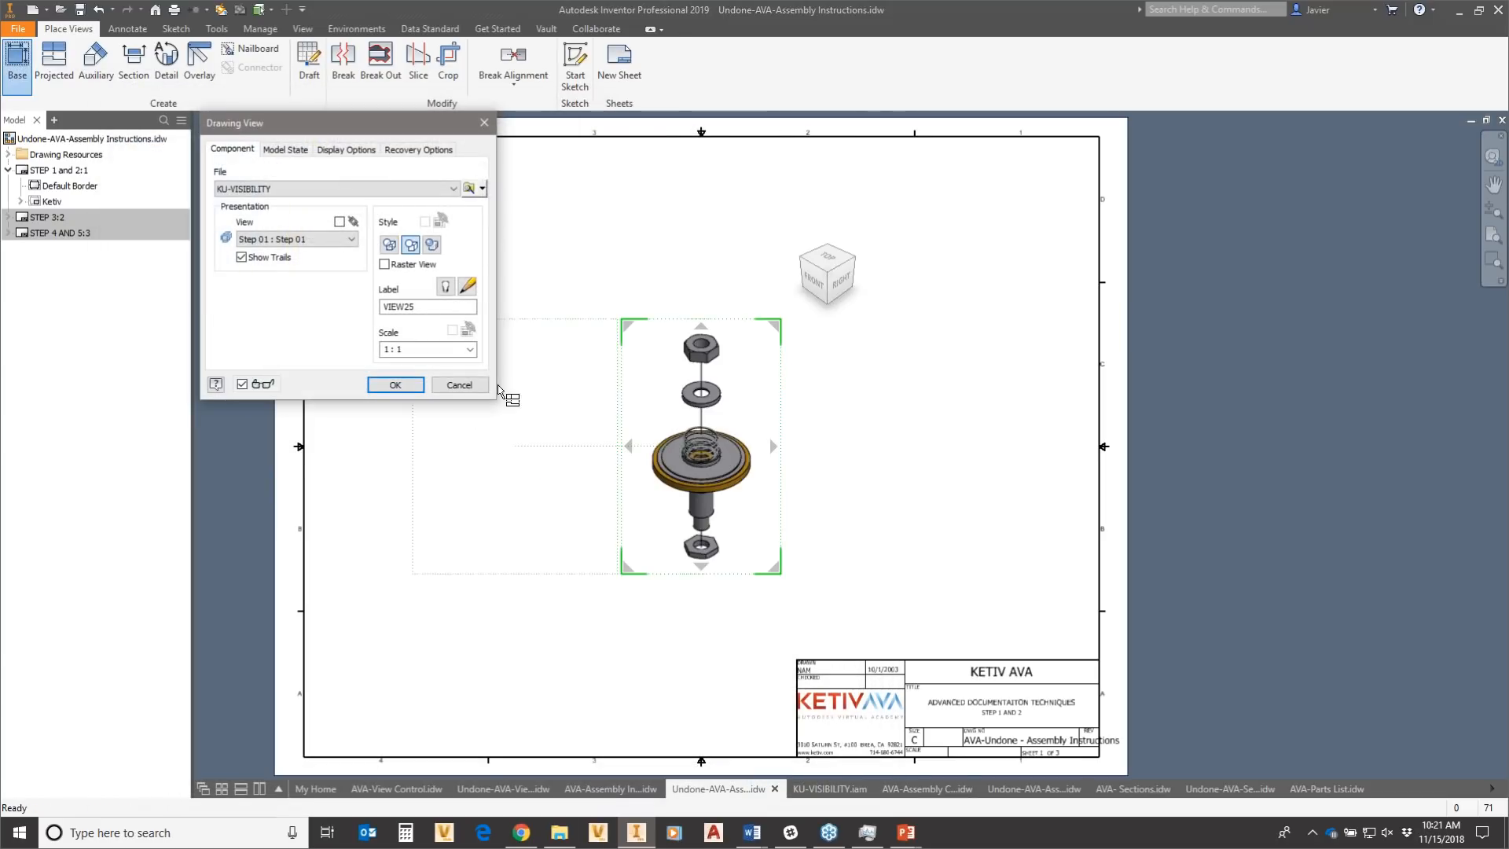
left_click(346, 239)
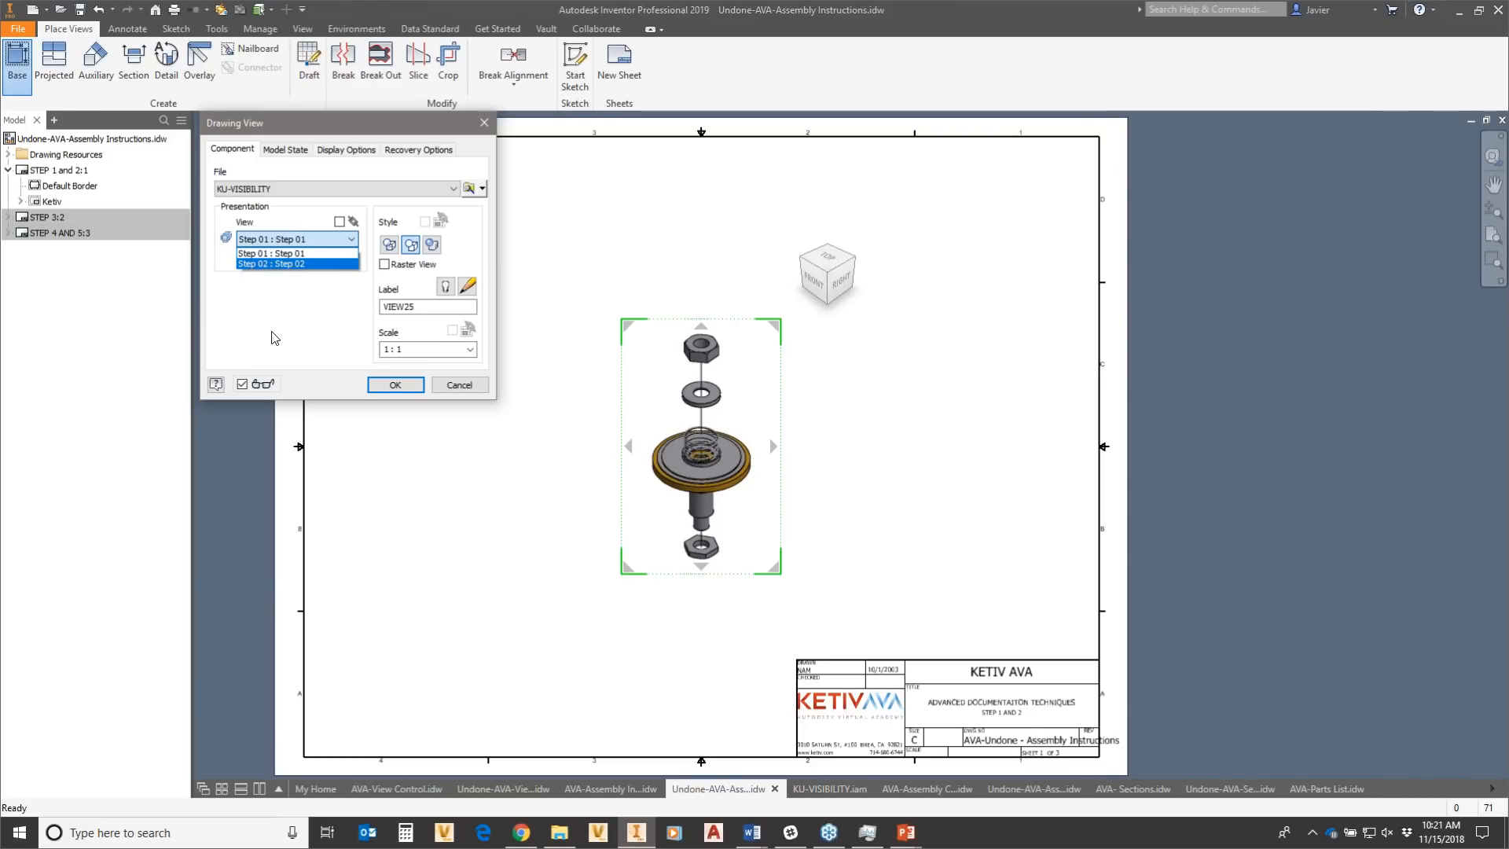
left_click(281, 254)
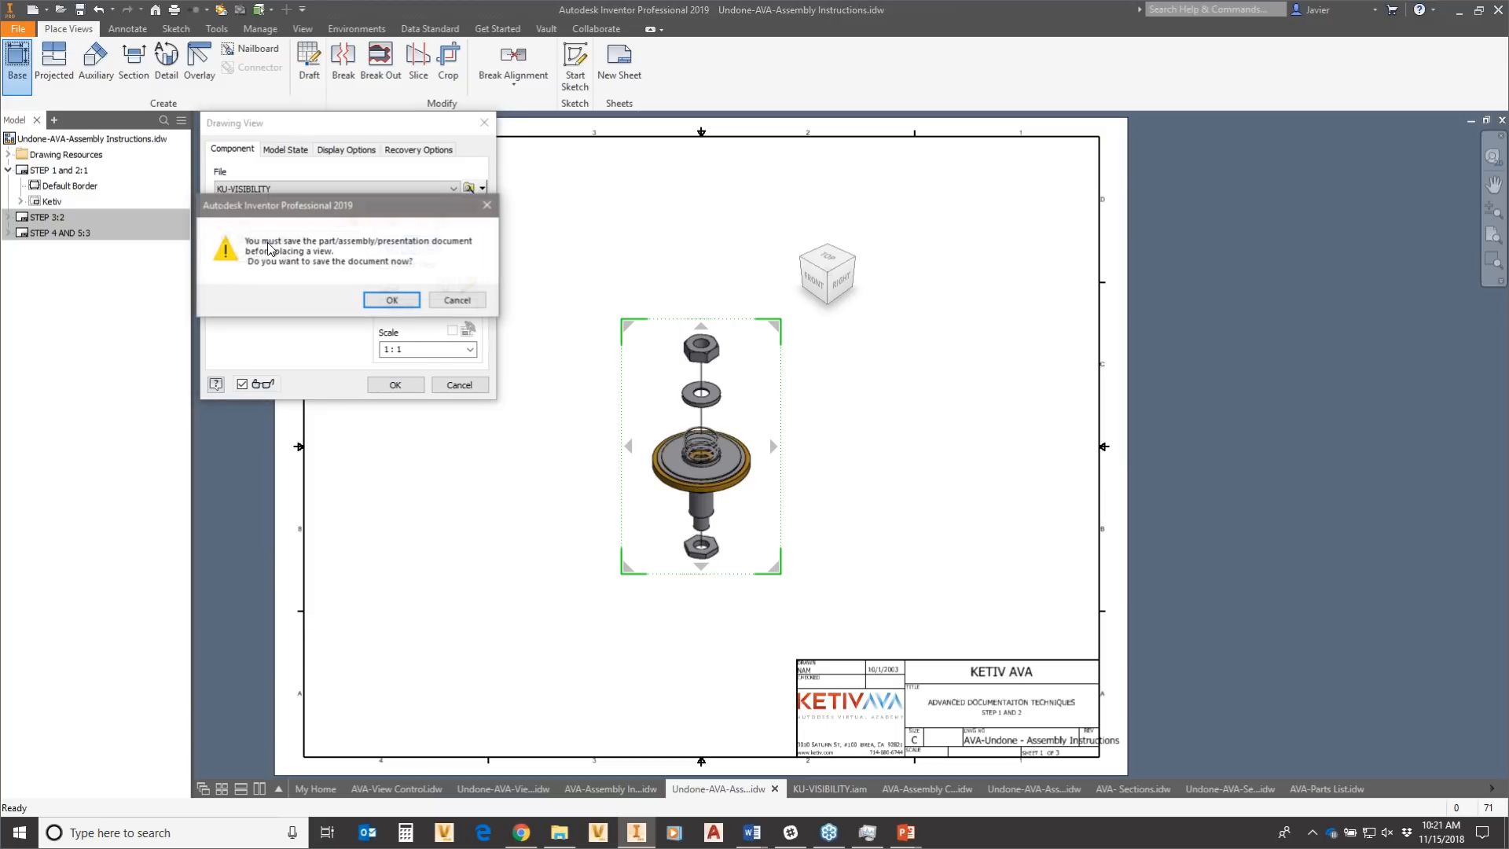
left_click(407, 302)
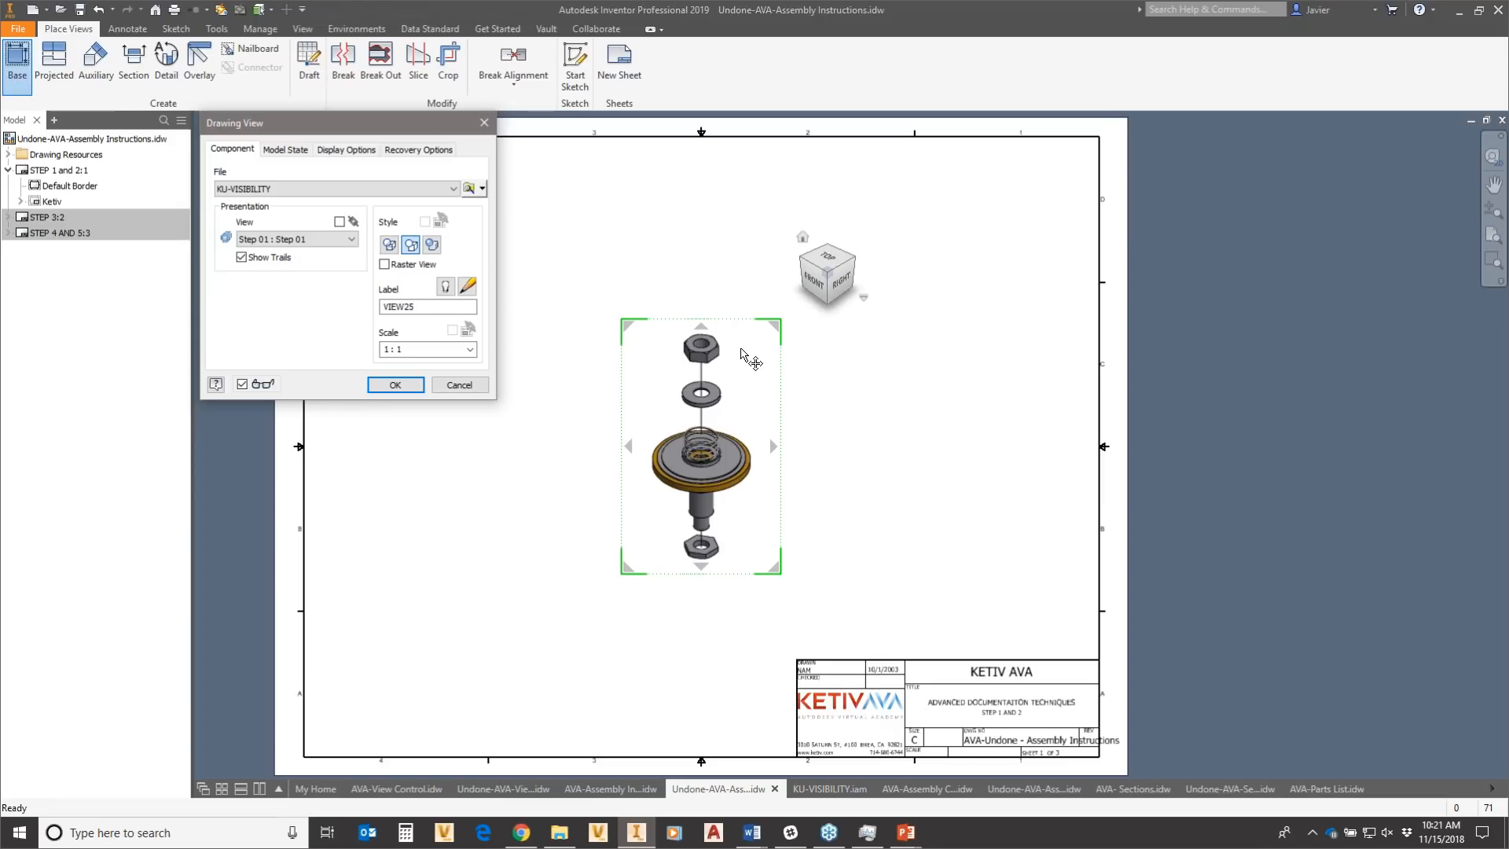
Place the Step 01 view in the upper-left area of the sheet in home isometric orientation at 1:1, with a visible STEP 01 label.
left_click(800, 275)
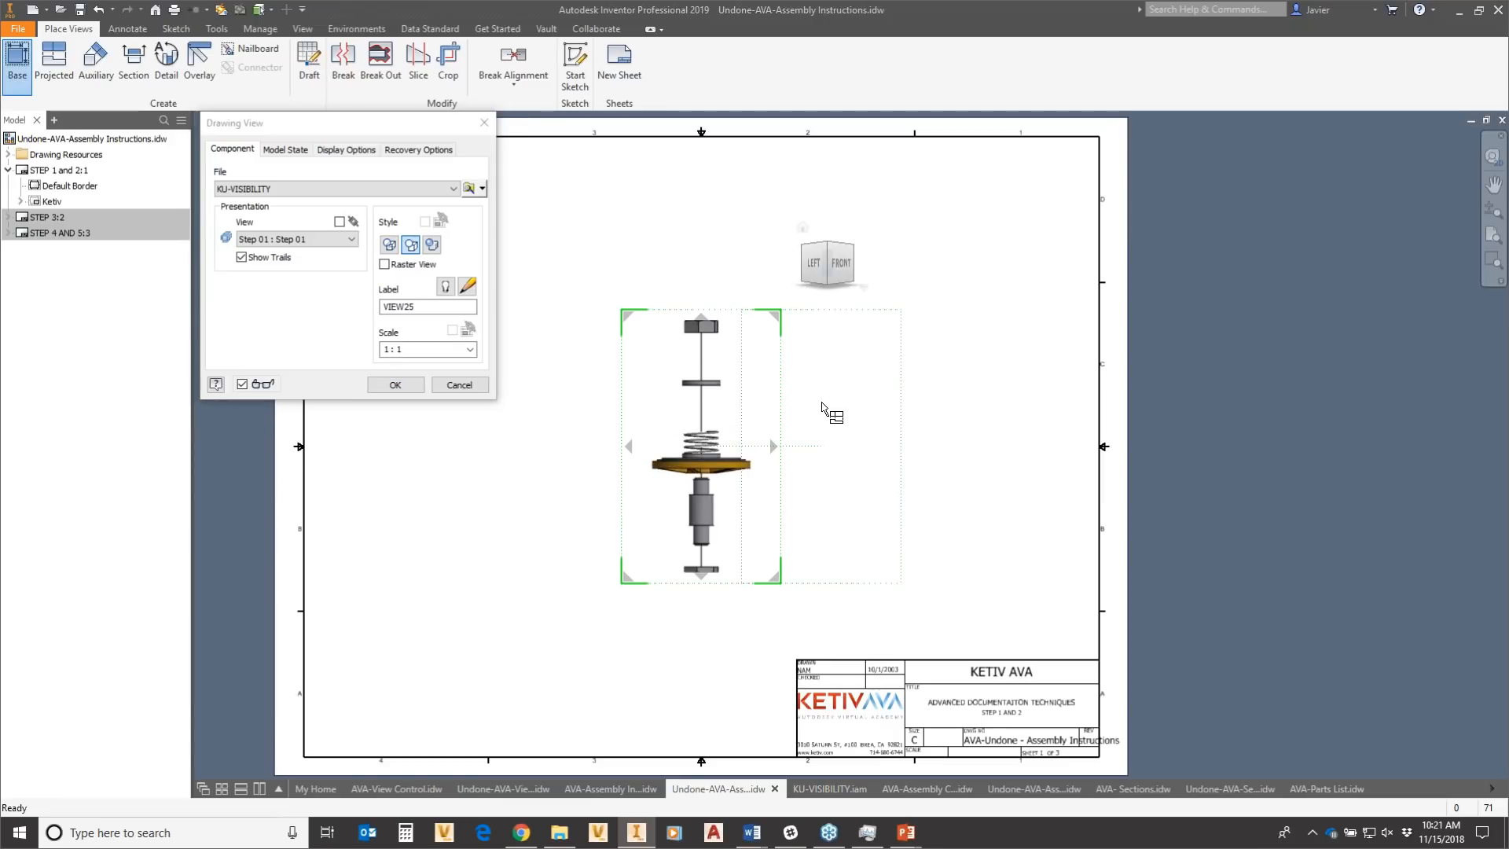
left_click(804, 229)
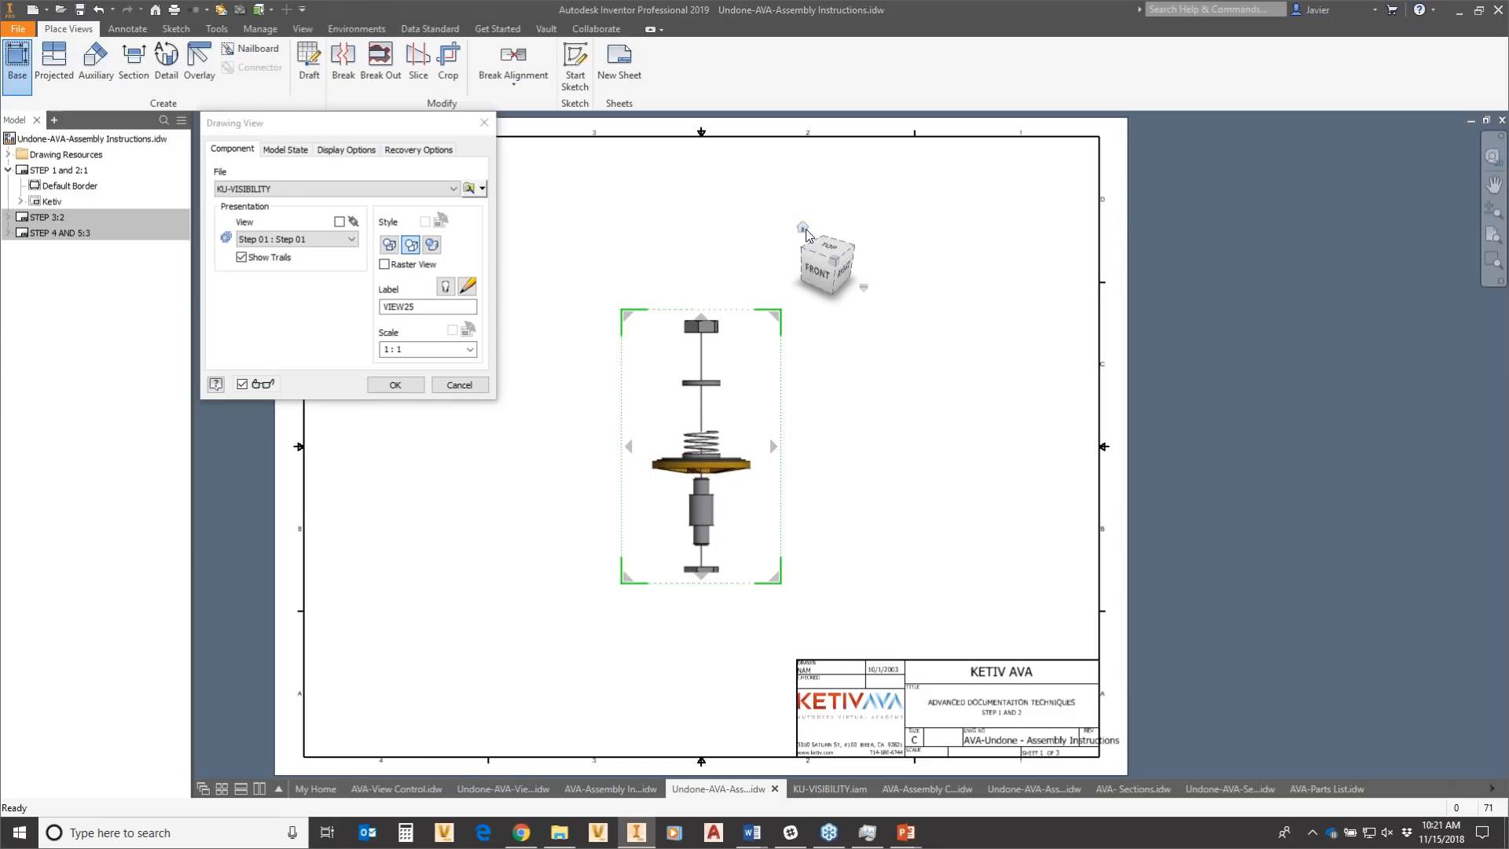
mouse_move(735, 431)
left_mouse_down()
mouse_move(605, 383)
mouse_move(523, 376)
left_mouse_up()
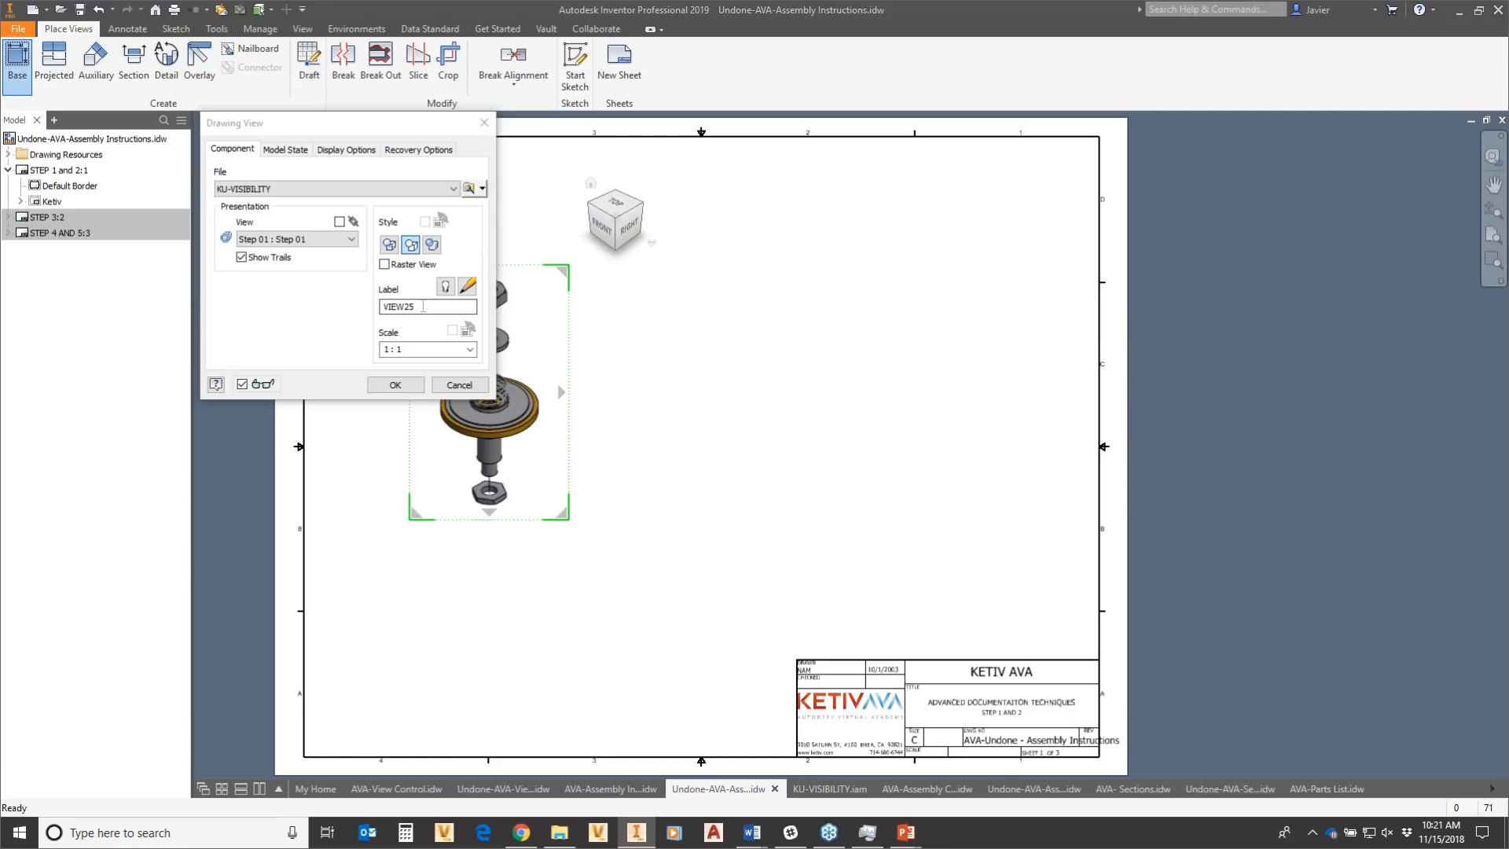
double_click(423, 307)
type("STEP")
type("01")
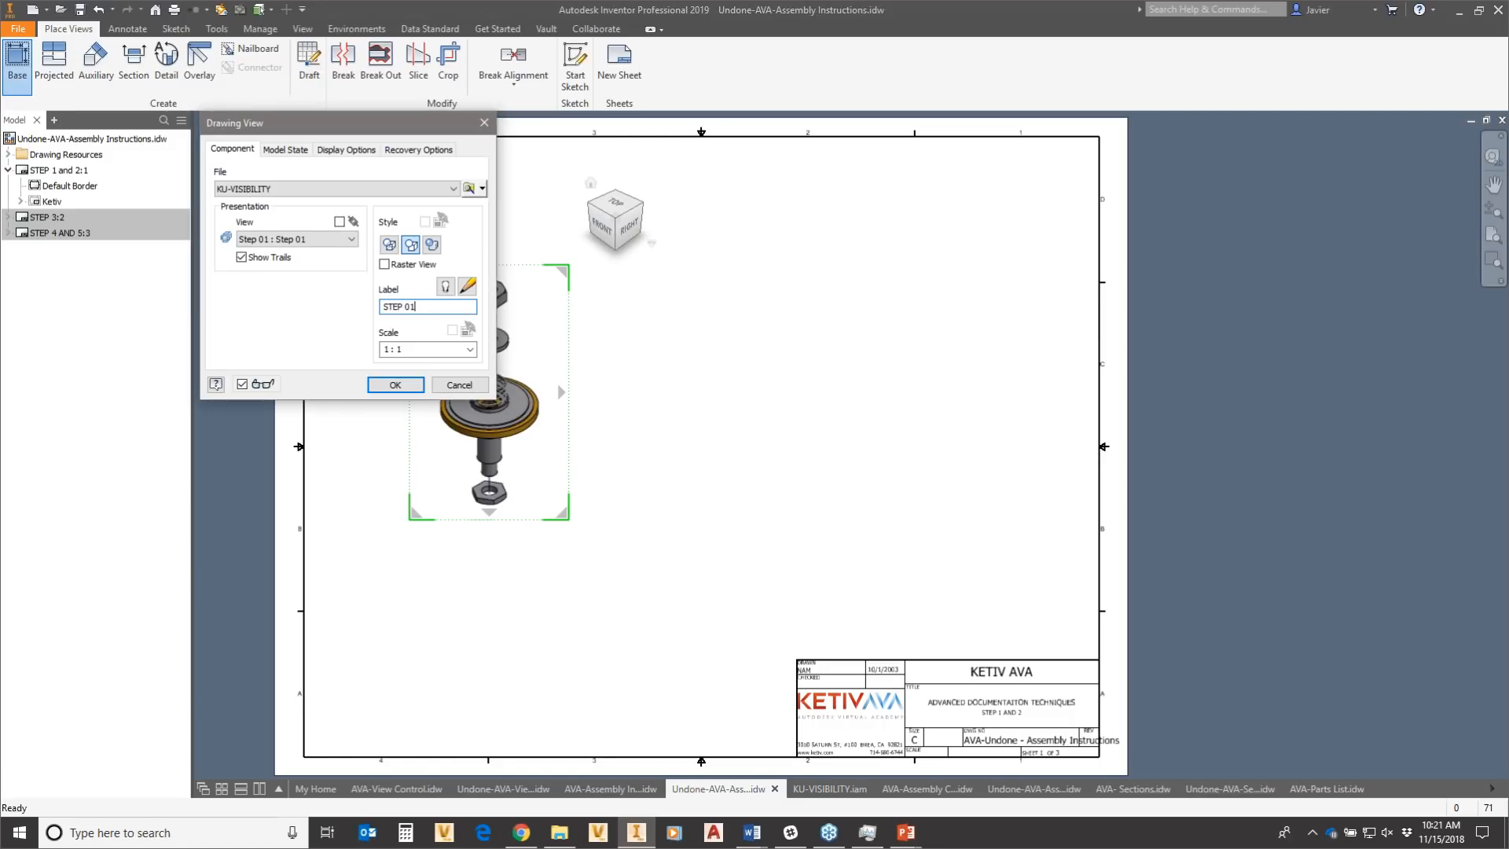
left_click(445, 286)
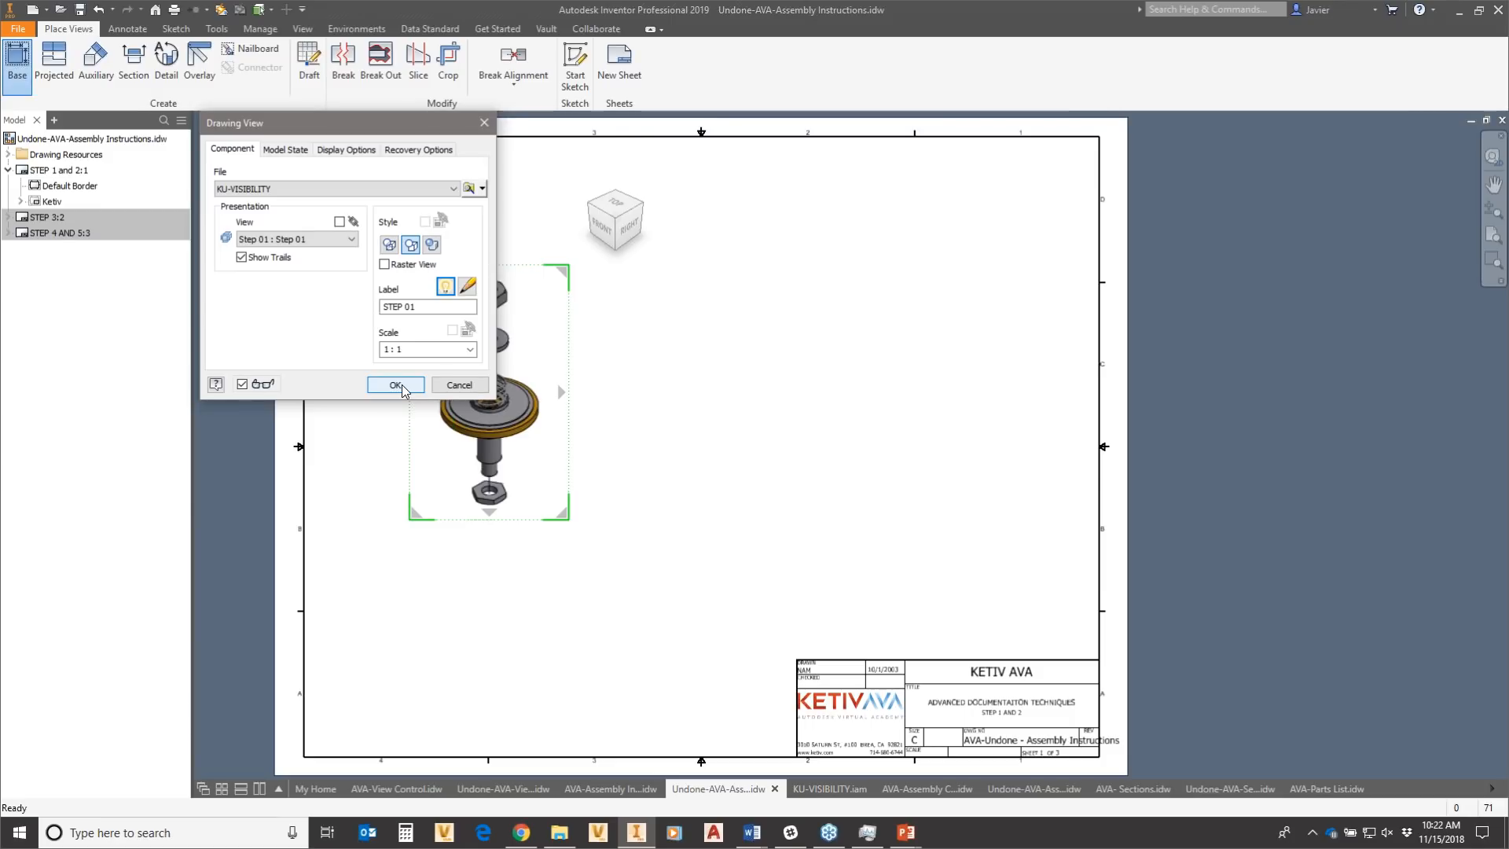
left_click(395, 385)
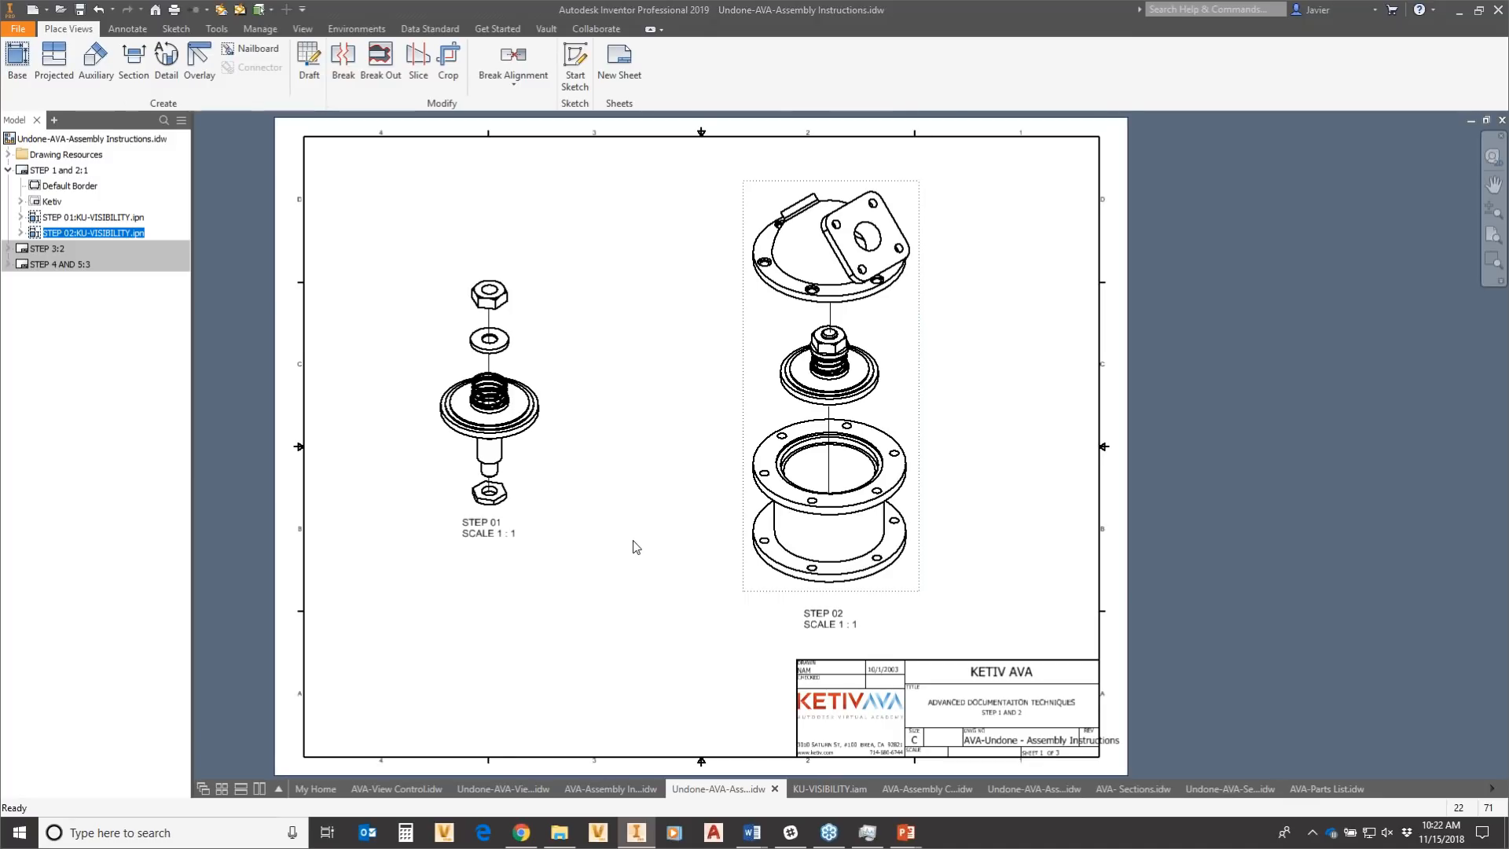
Review the labelled STEP 01 and STEP 02 views and the AVA-View Control and AVA-Assembly Instructions drawings.
left_click(709, 642)
scroll(710, 644, "up", 5)
scroll(710, 644, "down", 4)
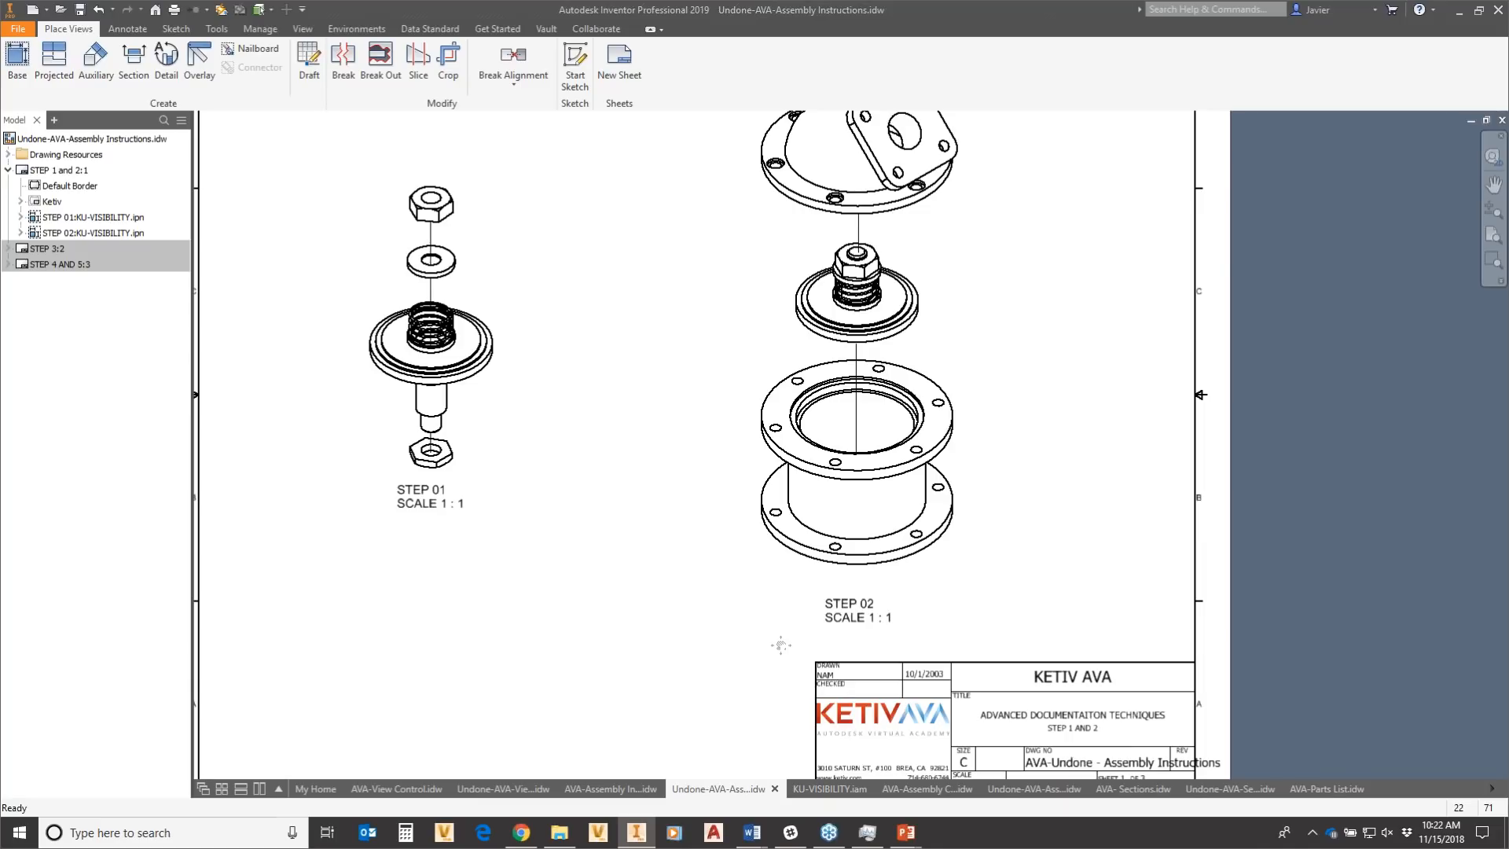
left_click(396, 788)
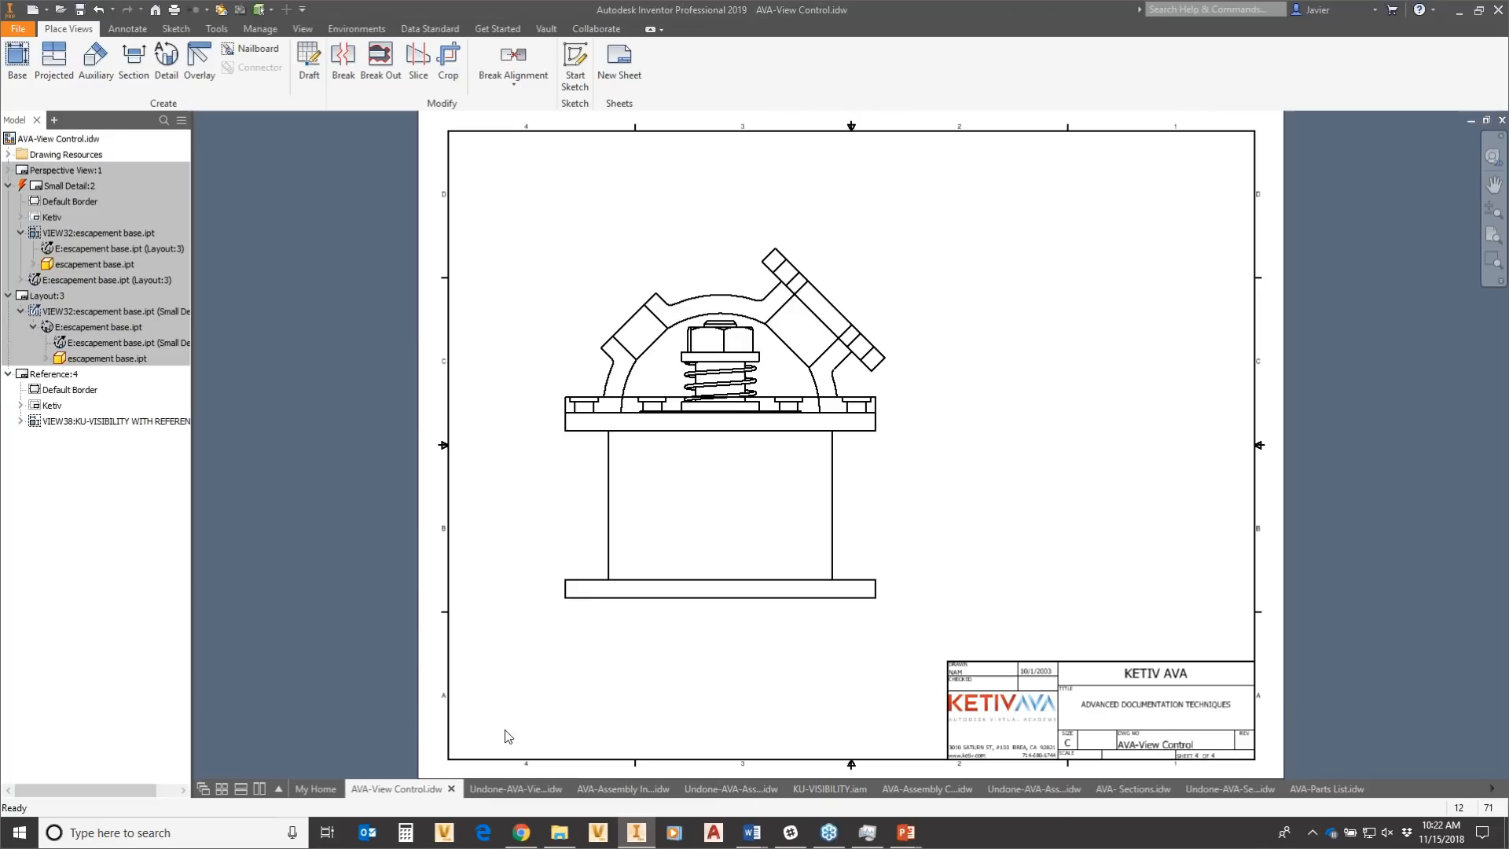
left_click(639, 796)
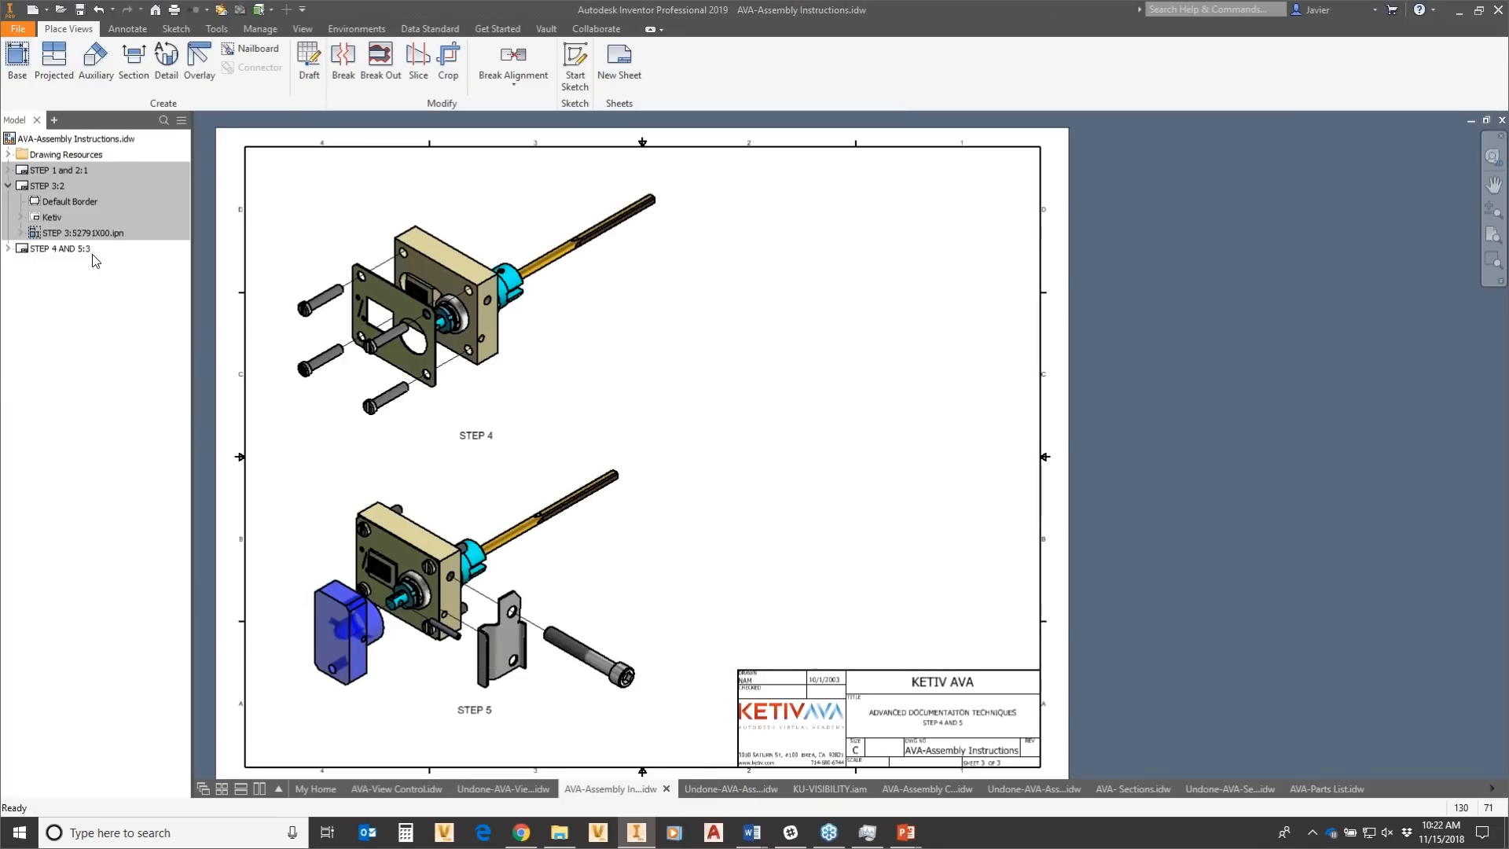
mouse_move(841, 790)
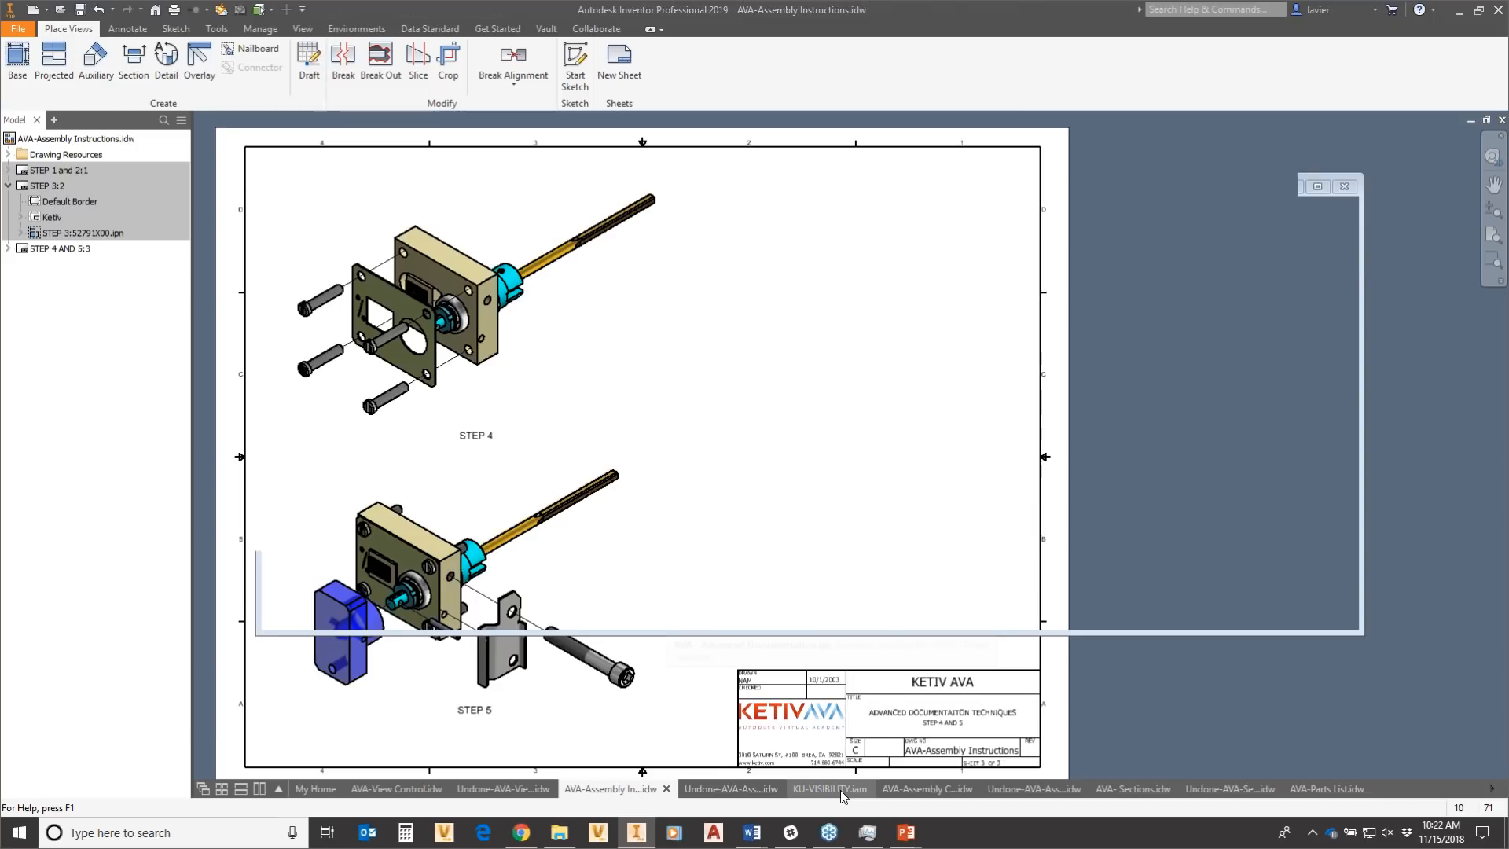
Switch to AVA-Assembly Control.idw and examine the CLOSED, OPEN, and OPEN AND CLOSED positional views.
left_click(928, 789)
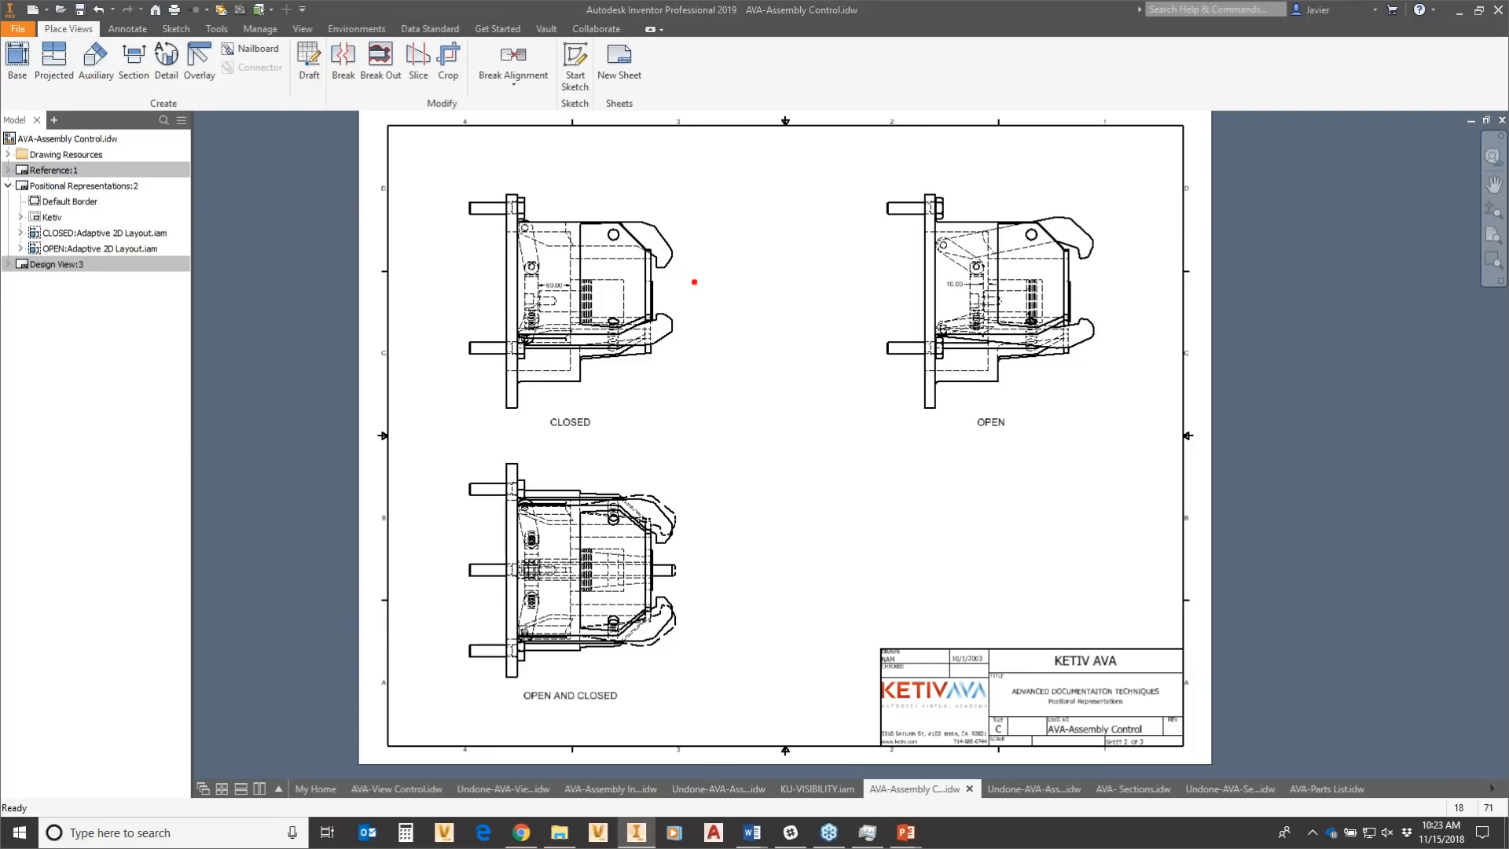
left_click_drag(671, 292, 813, 263, "ctrl+shift")
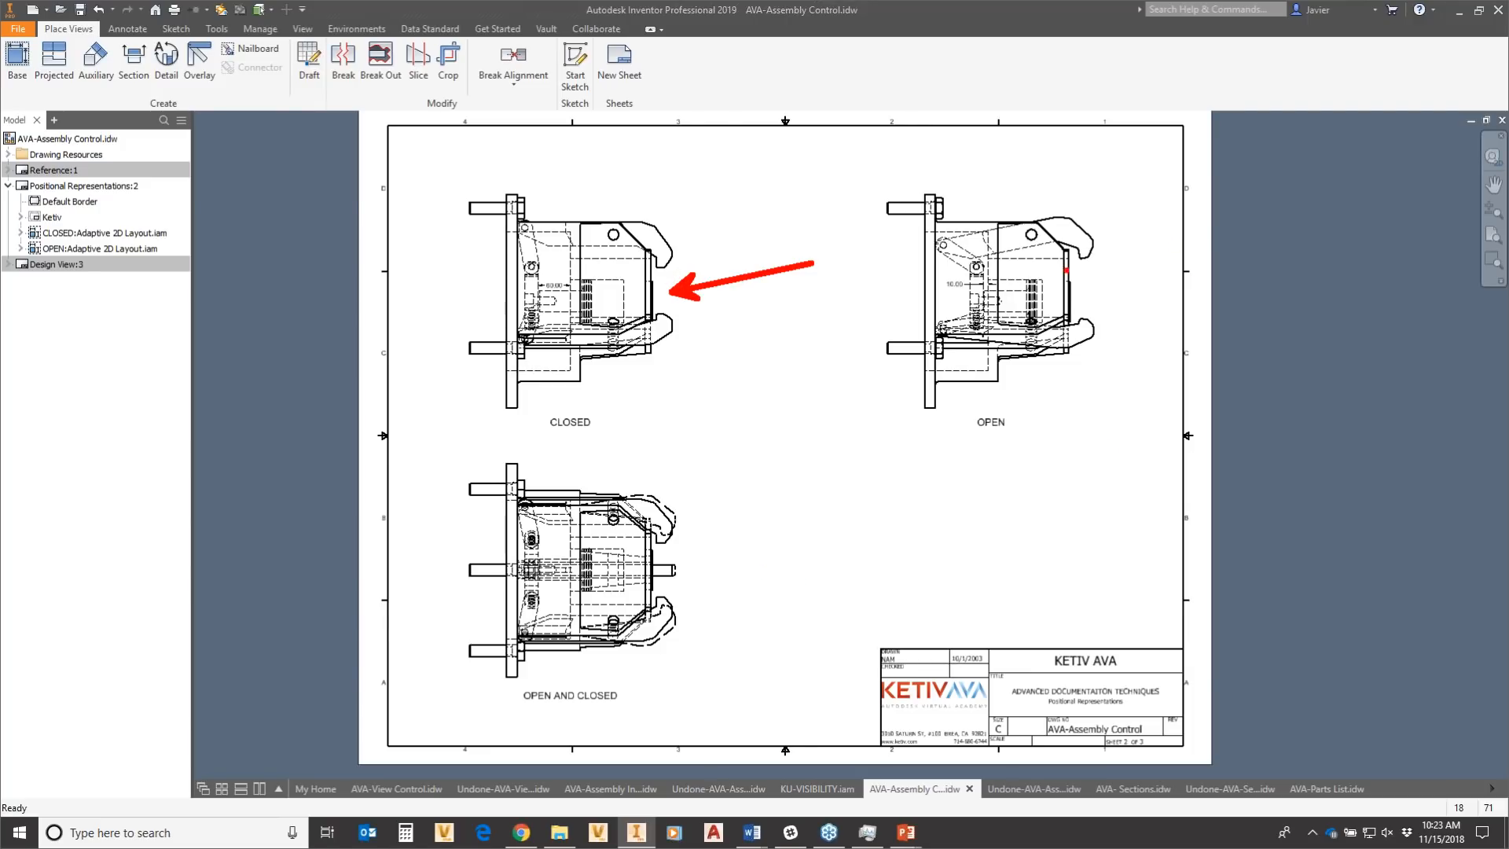
left_click_drag(1105, 286, 1162, 242, "ctrl+shift")
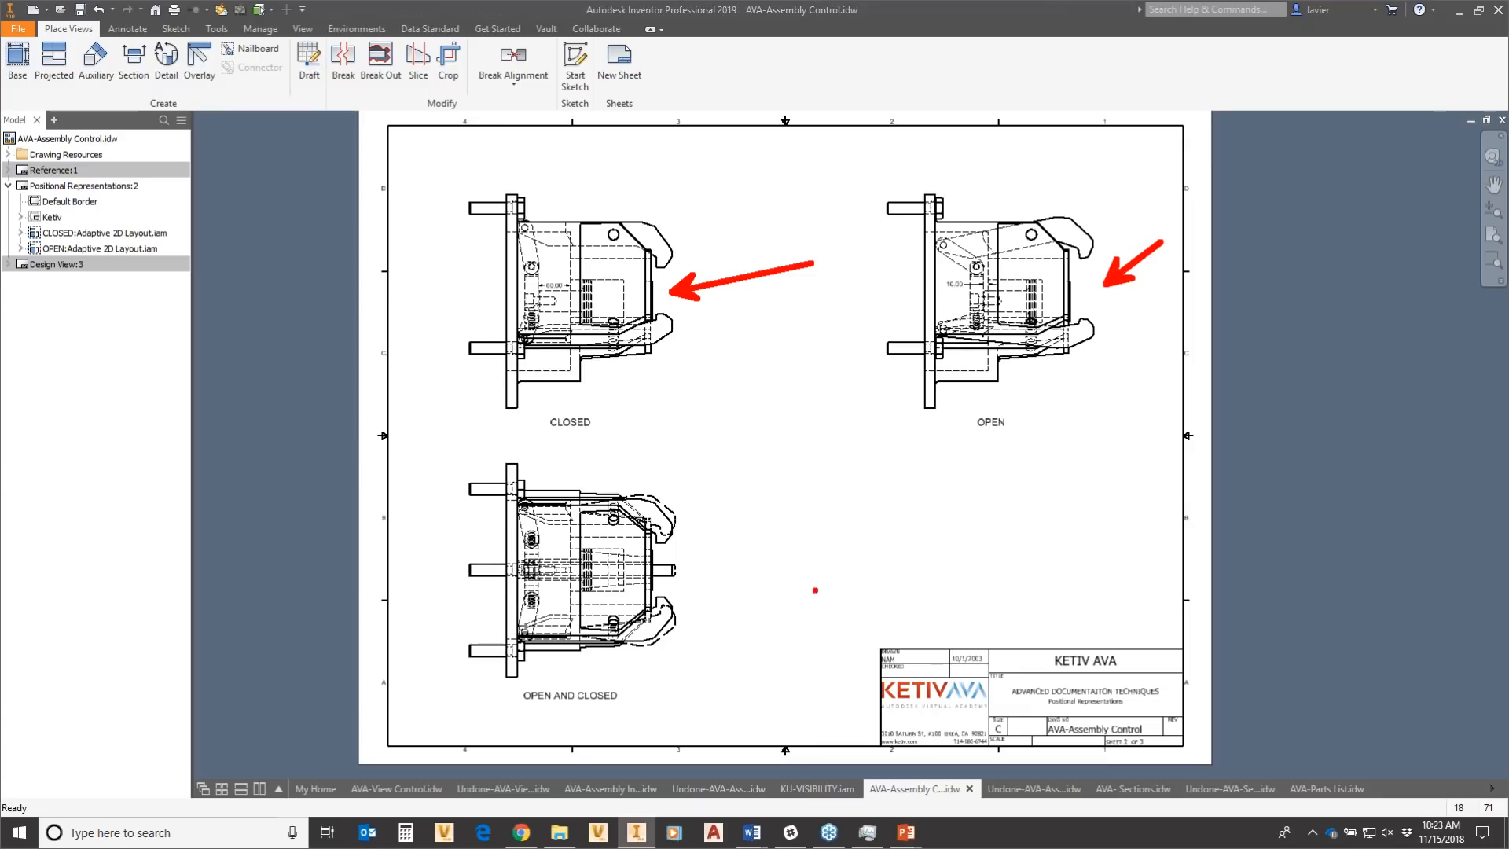
left_click_drag(685, 548, 829, 538, "ctrl+shift")
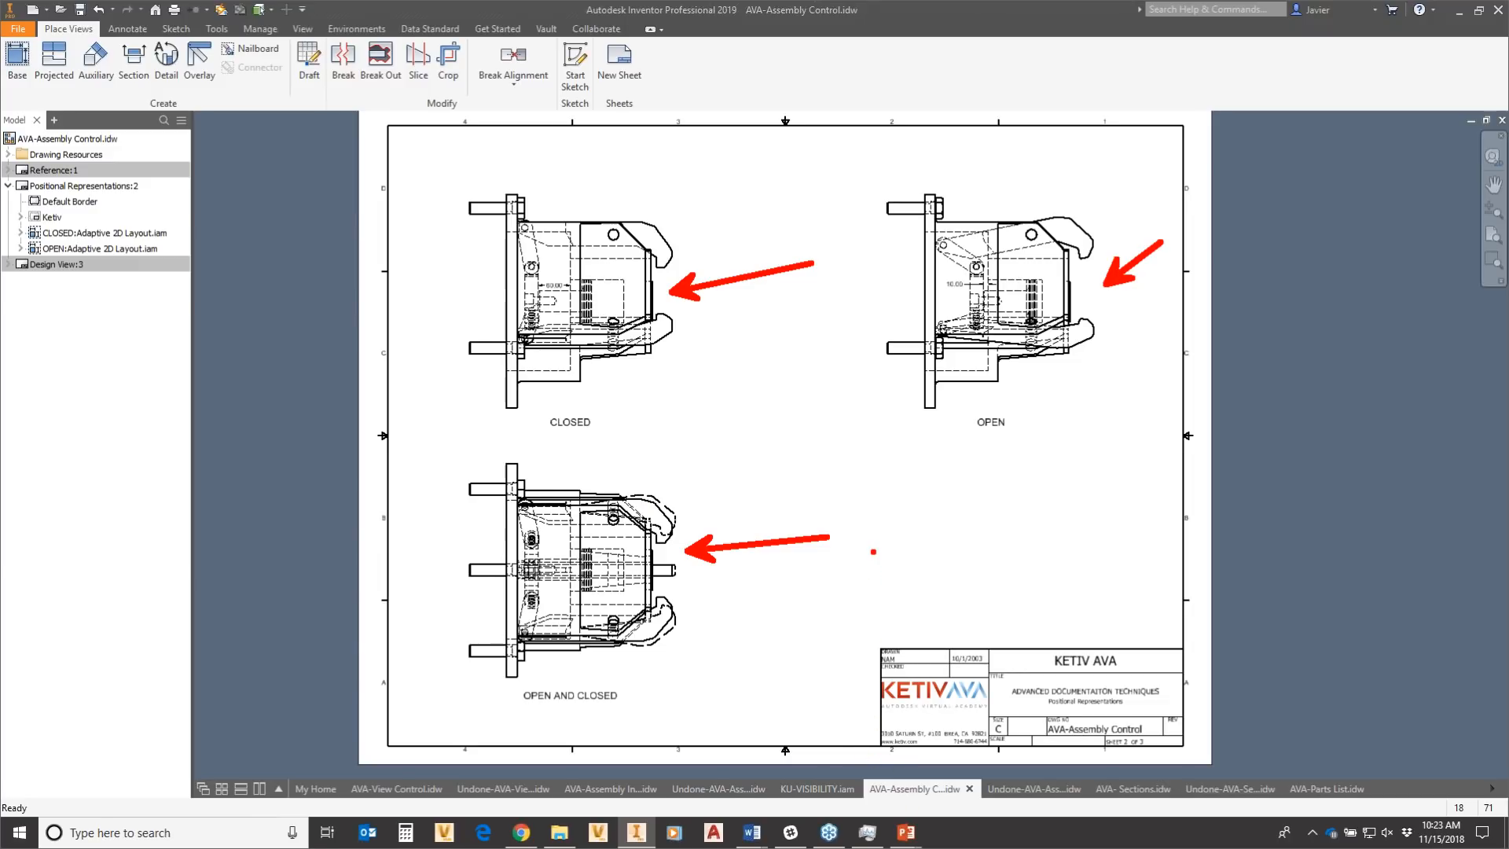
key("Escape")
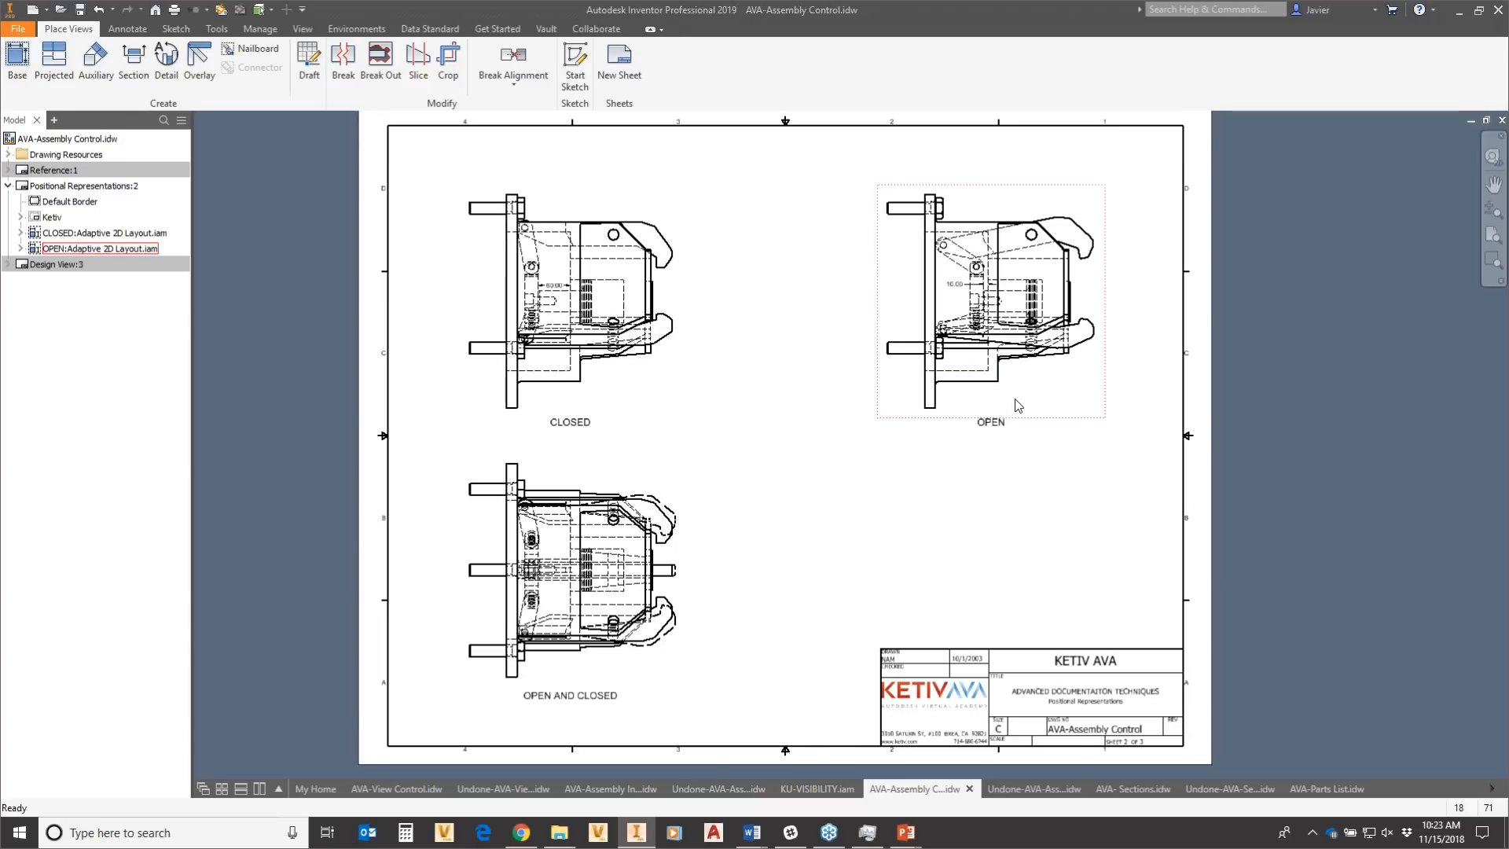
Open Adaptive 2D Layout.iam from the OPEN drawing view and expand its relationships and positional representations.
right_click(1018, 405)
left_click(1022, 453)
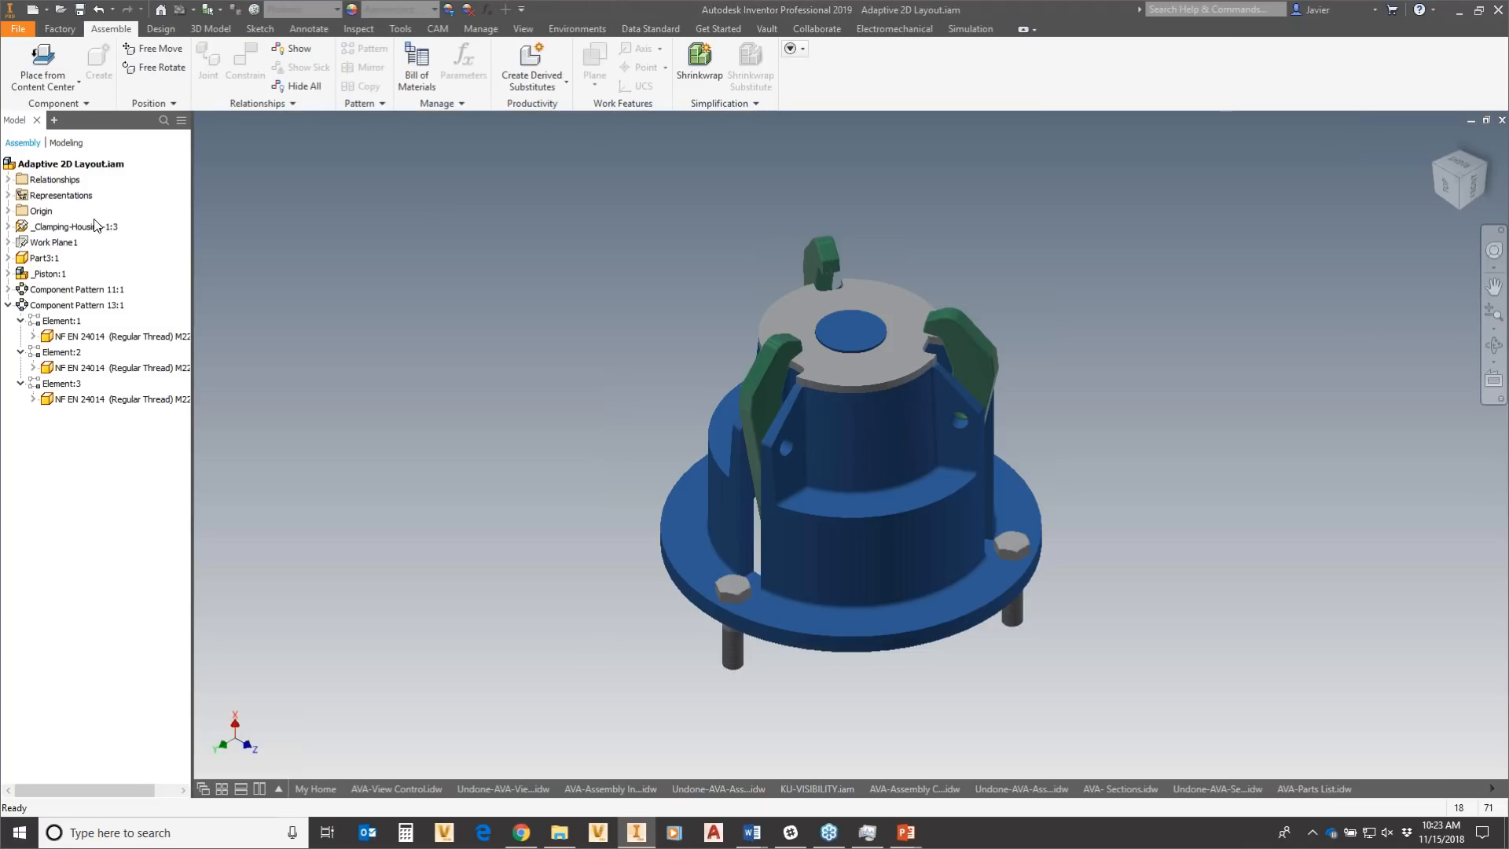
left_click(8, 195)
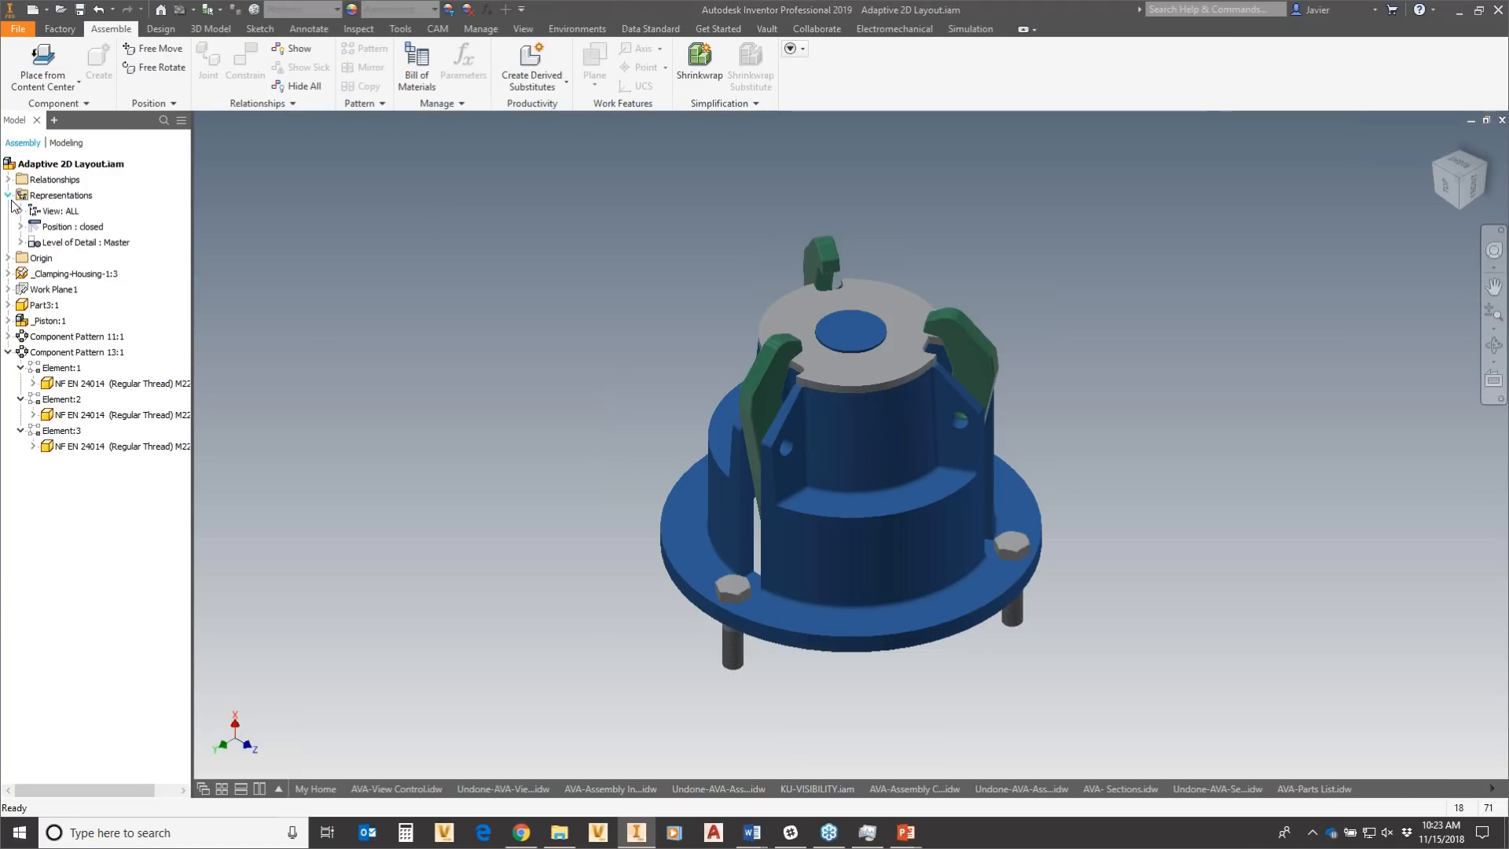
left_click(62, 211)
left_click(20, 227)
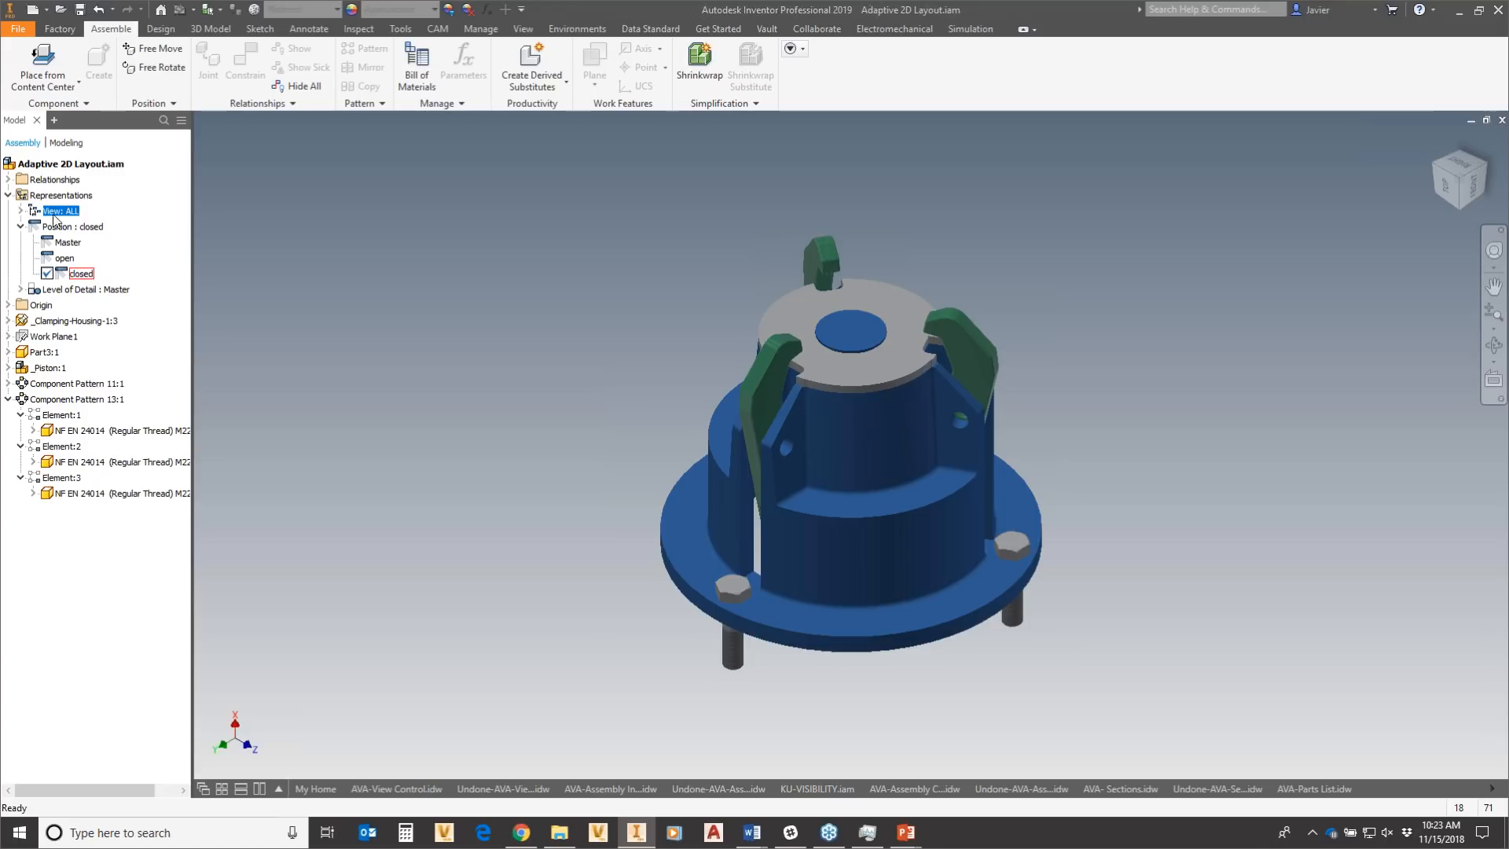
left_click(9, 180)
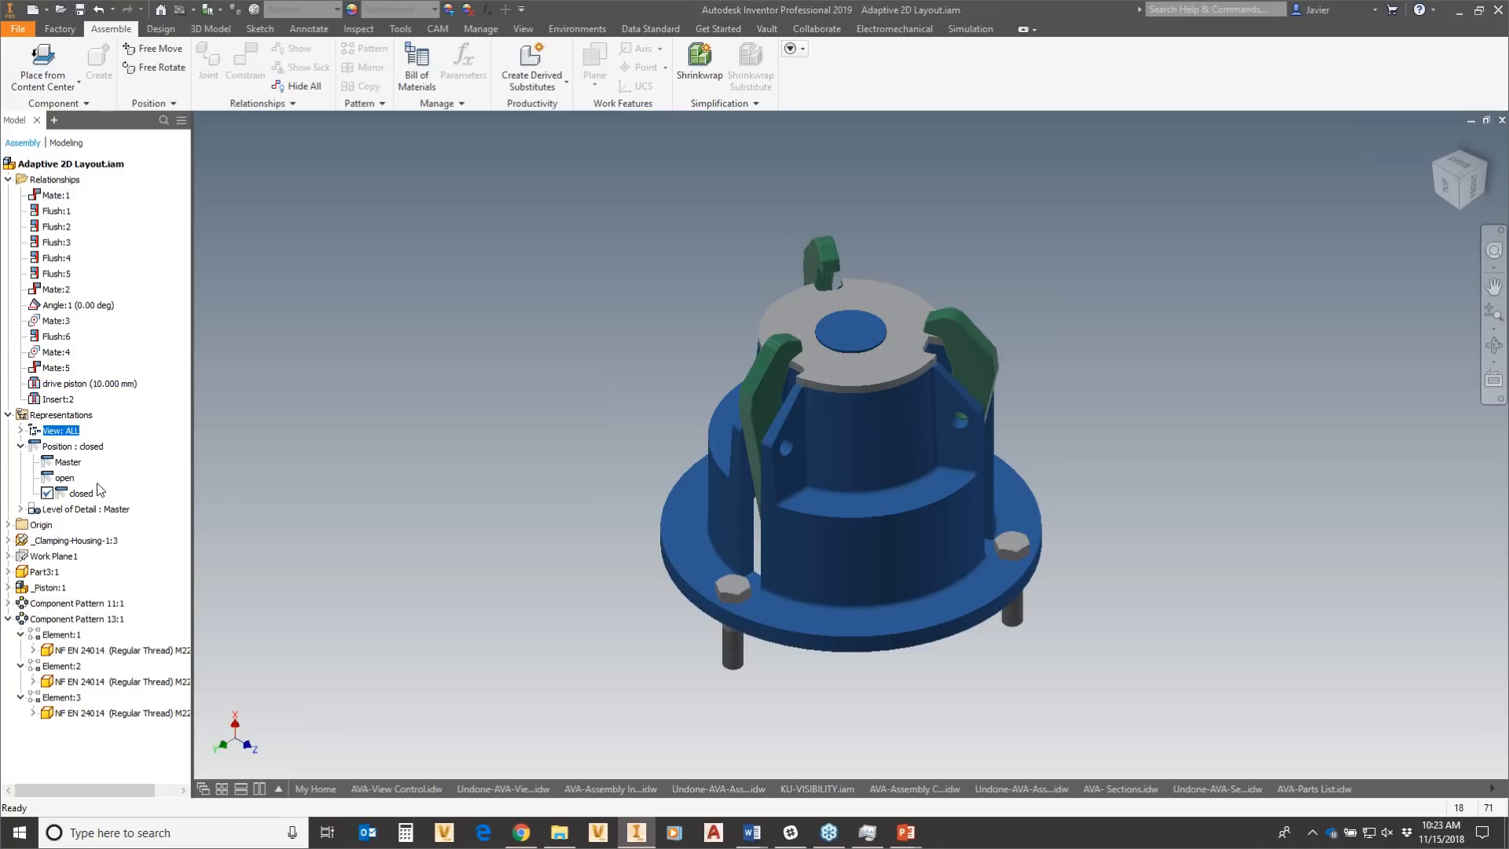
Activate the Master positional representation and make the clamping housing transparent.
left_click(66, 467)
double_click(61, 463)
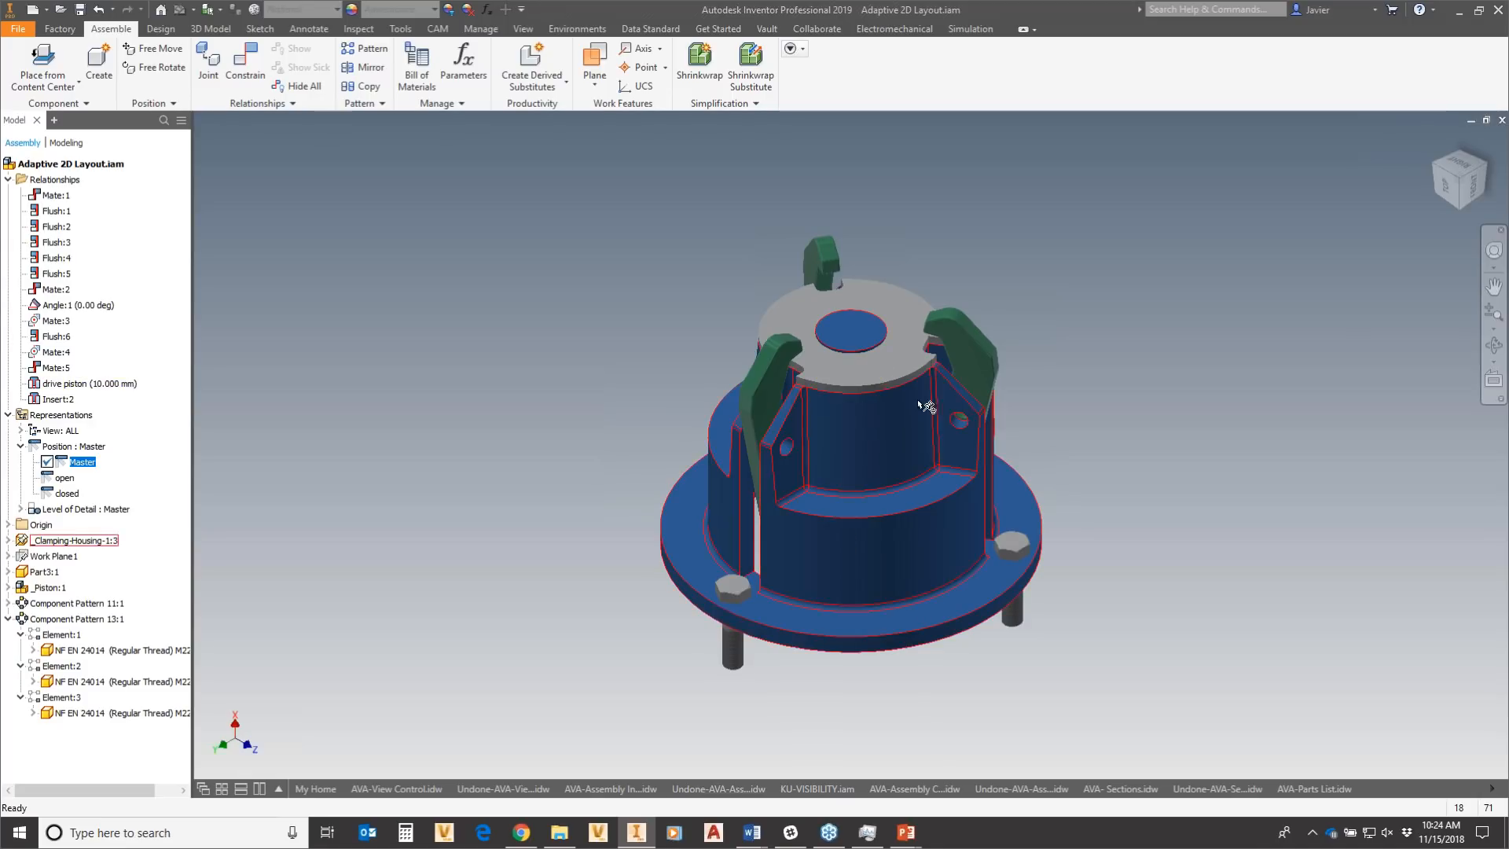
right_click(877, 426)
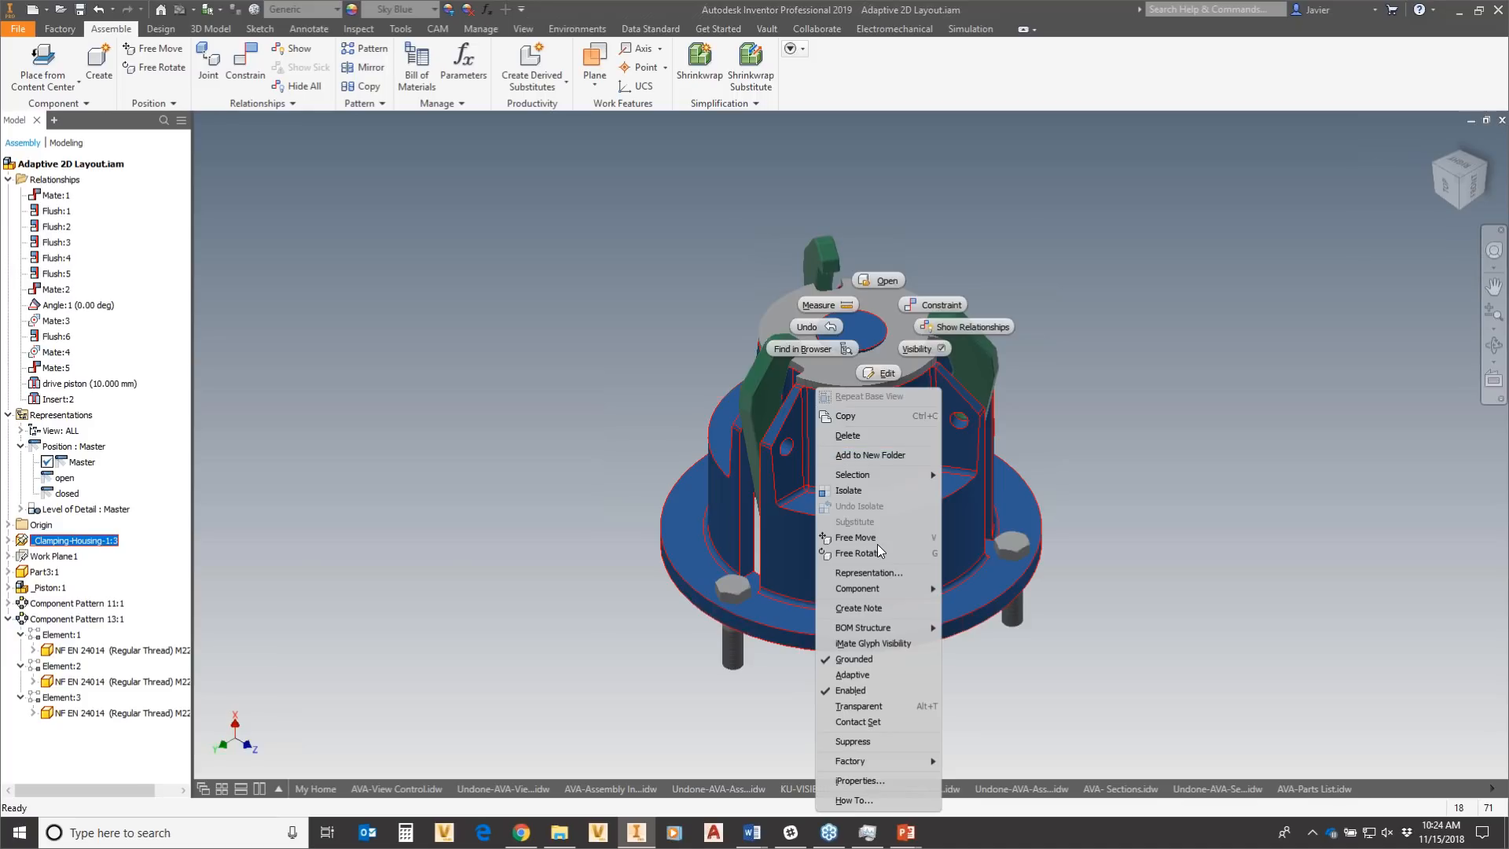
left_click(859, 706)
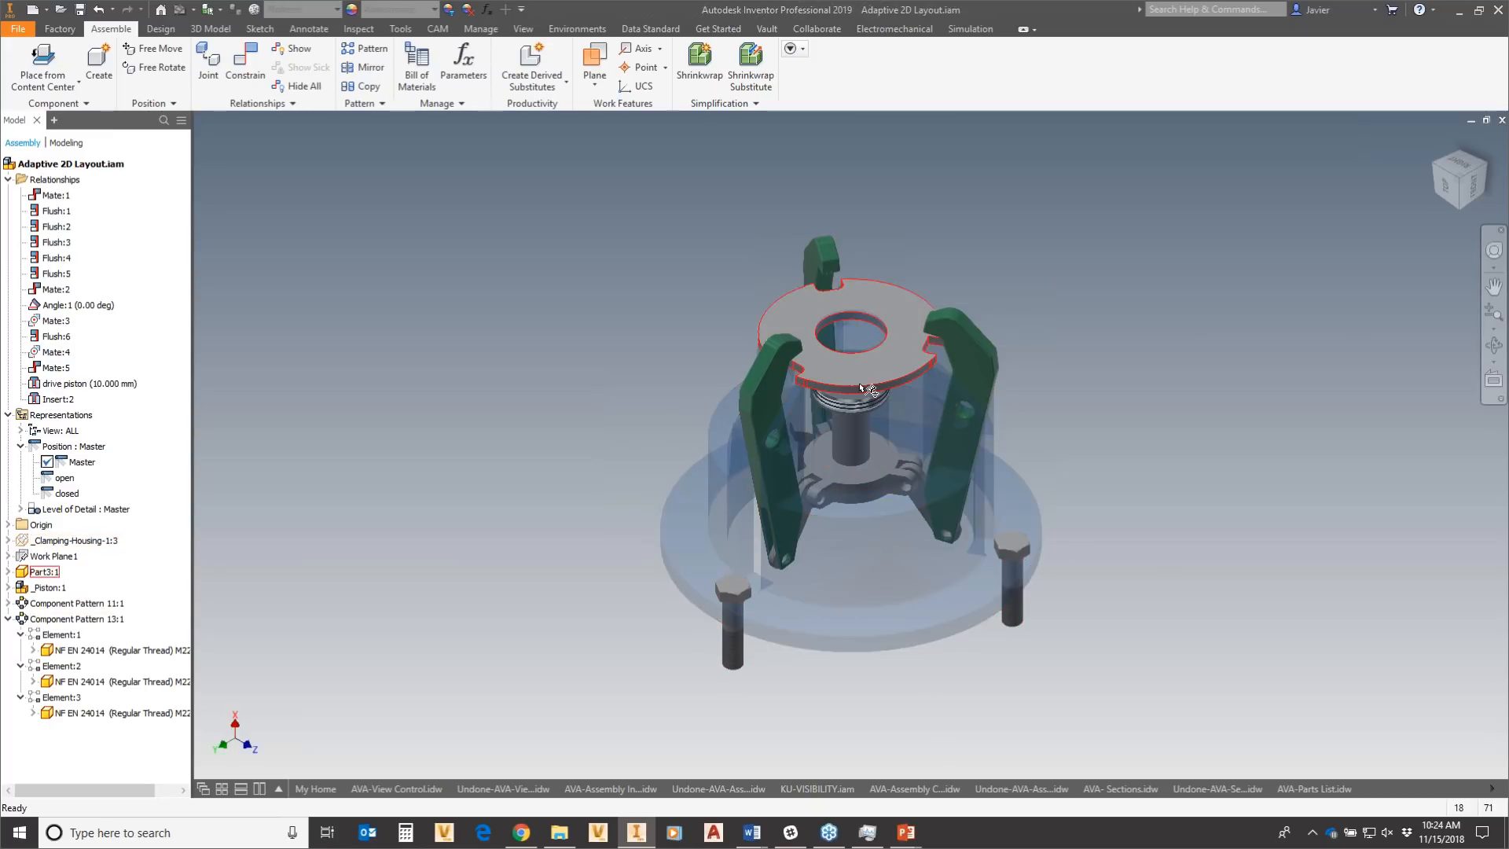
Activate the open and closed positional representations in turn, ending on open, to compare the drive piston's offset.
left_click(66, 481)
double_click(64, 479)
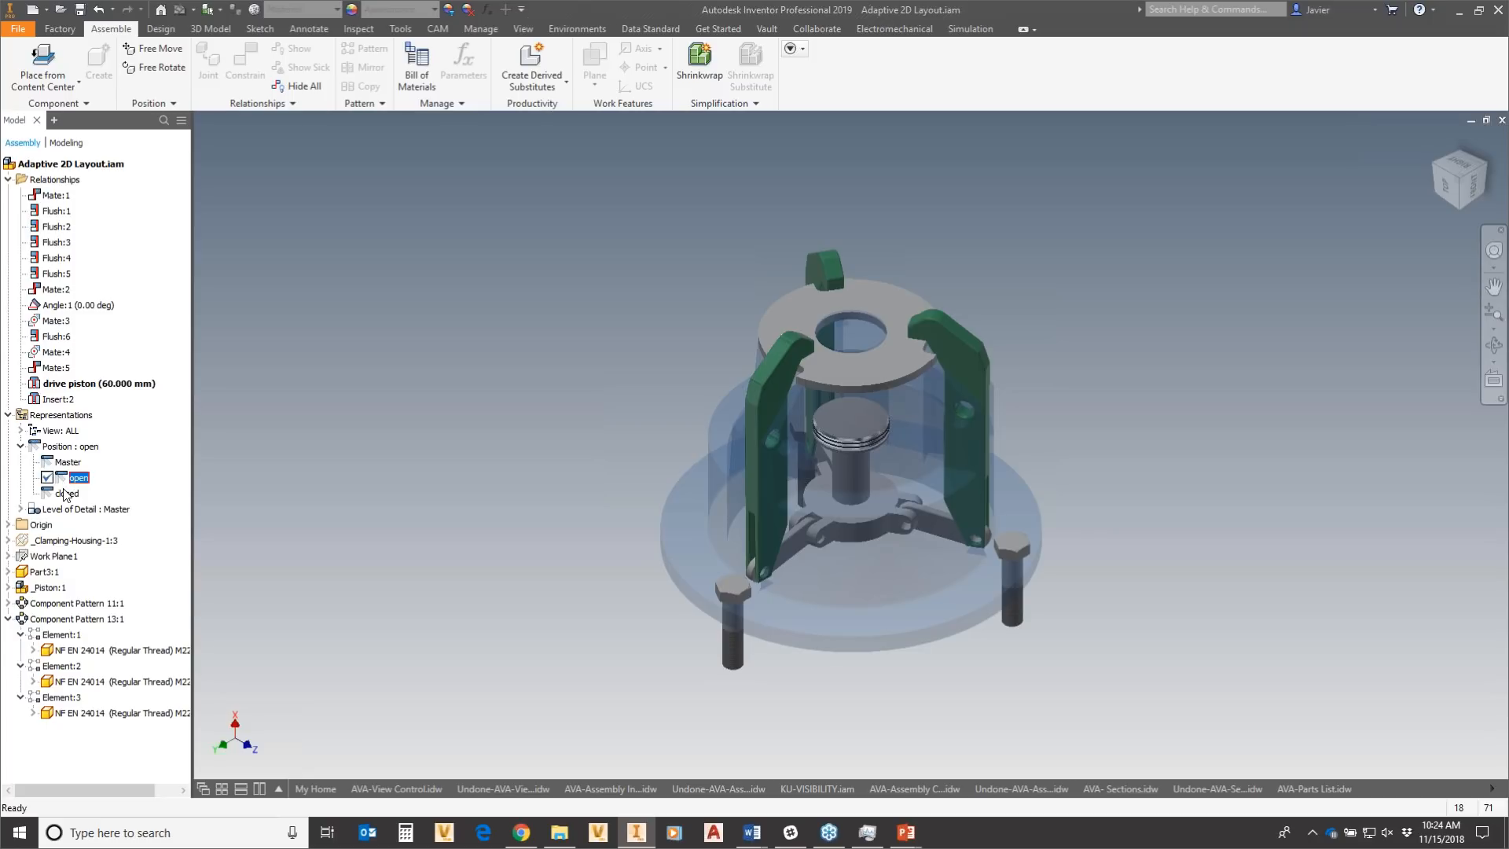
double_click(66, 494)
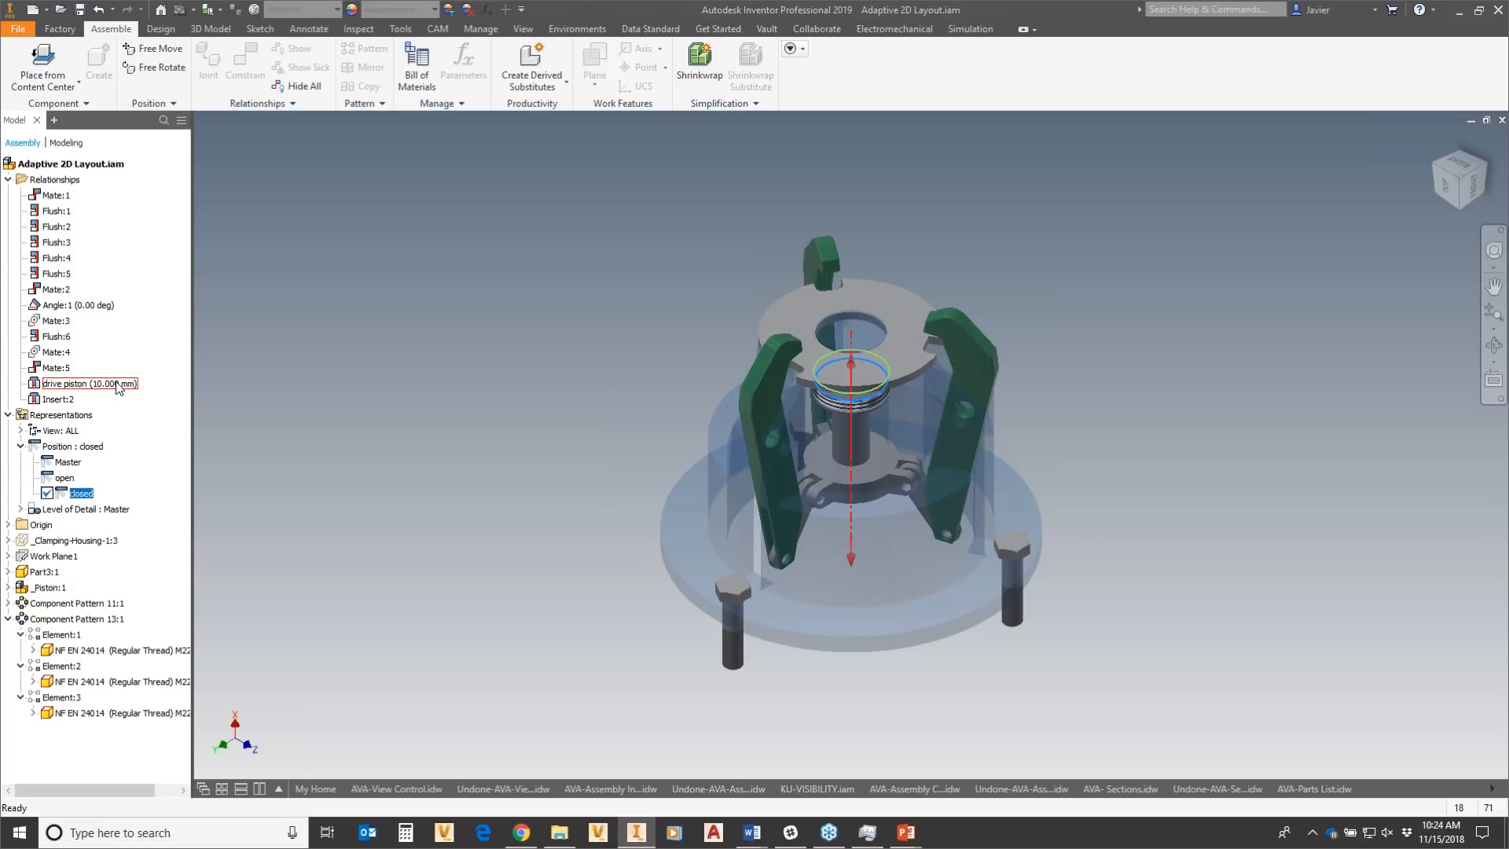
double_click(60, 479)
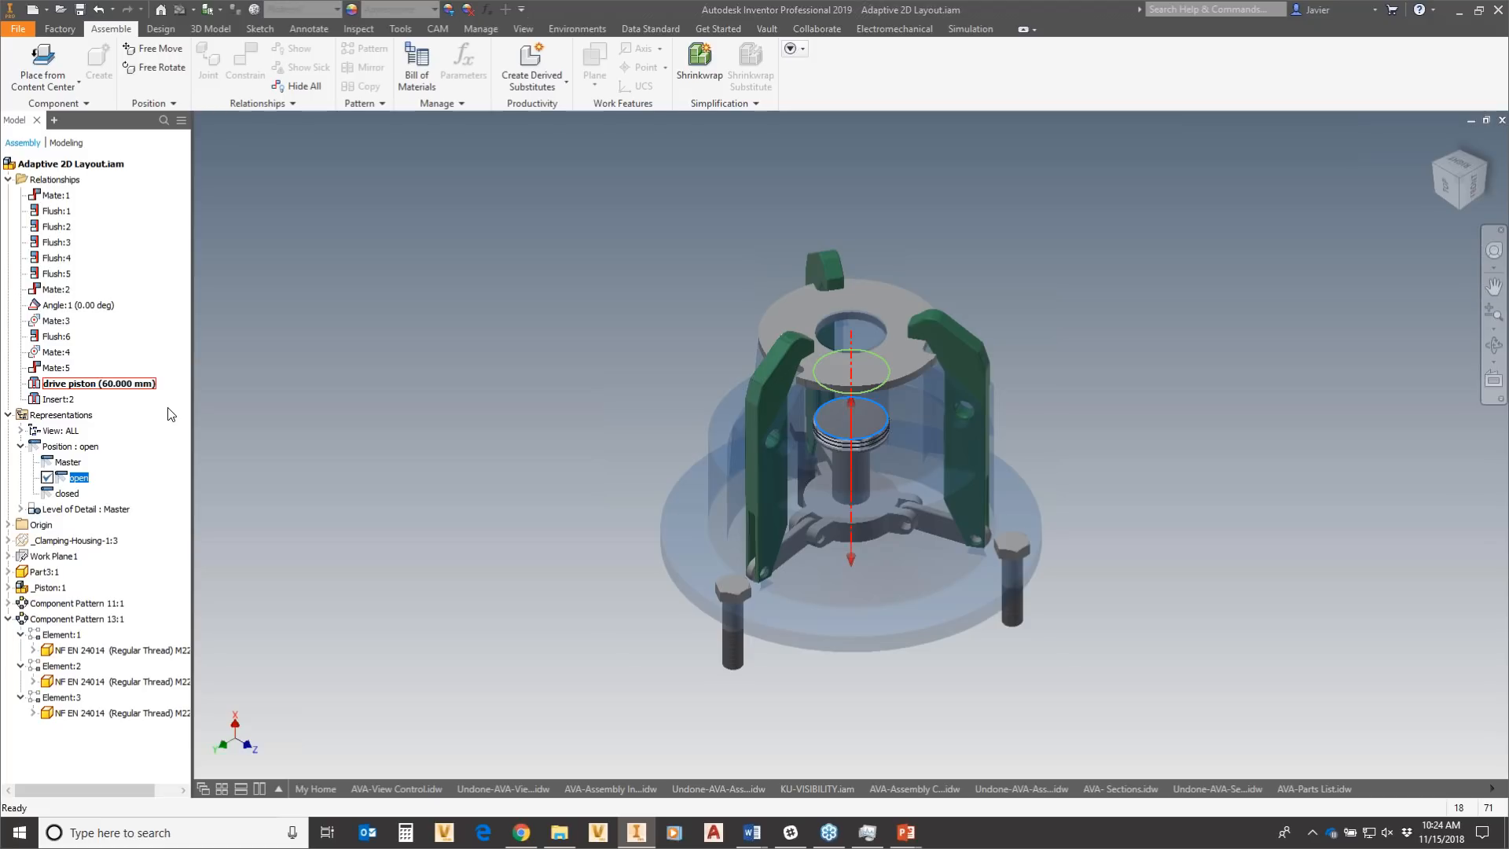
Delete the open and closed positional representations from the assembly.
key("Delete")
right_click(75, 483)
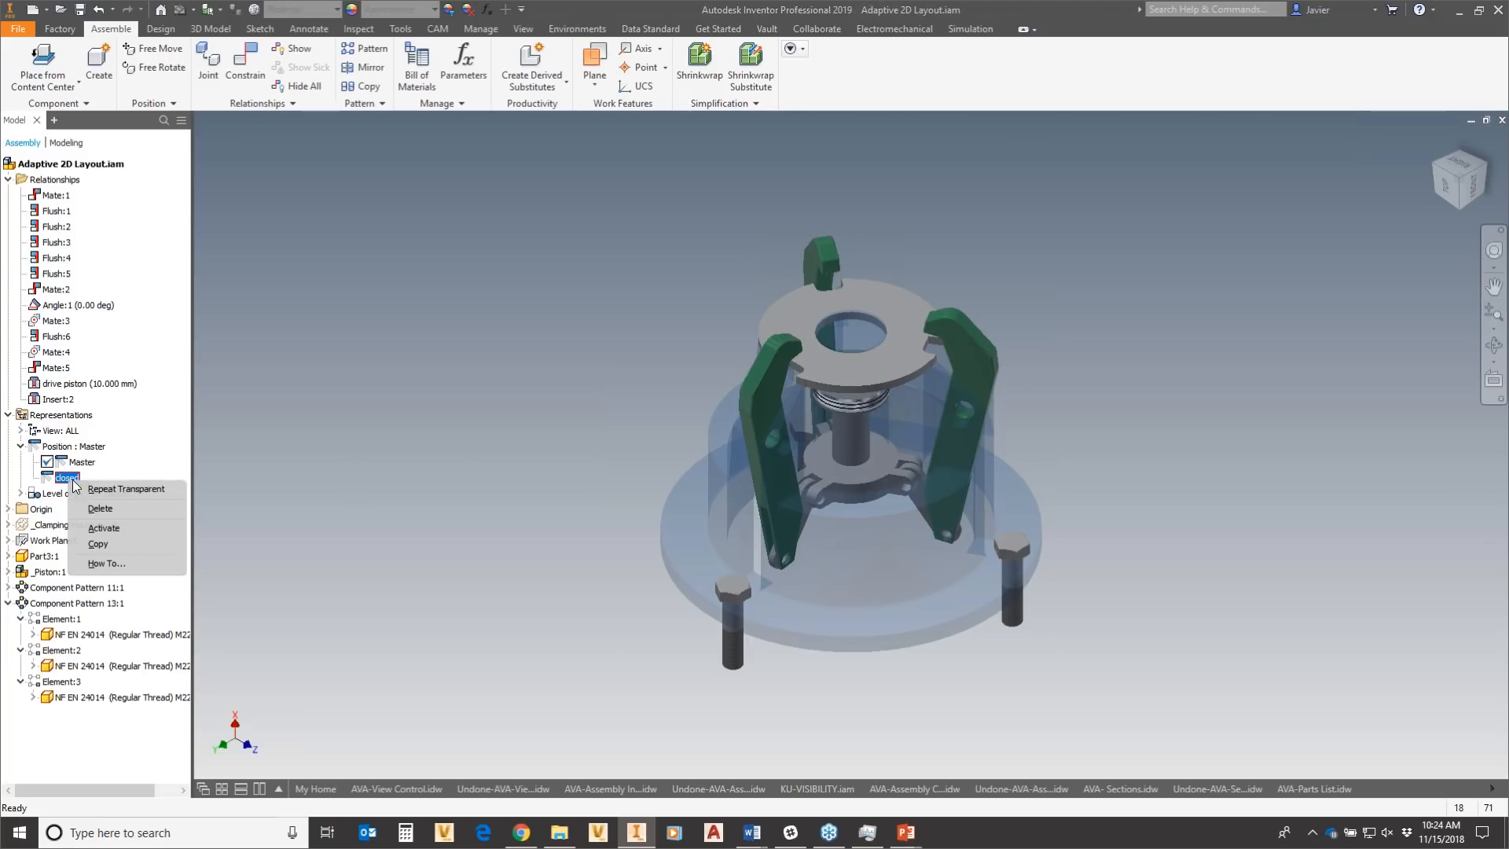
left_click(131, 502)
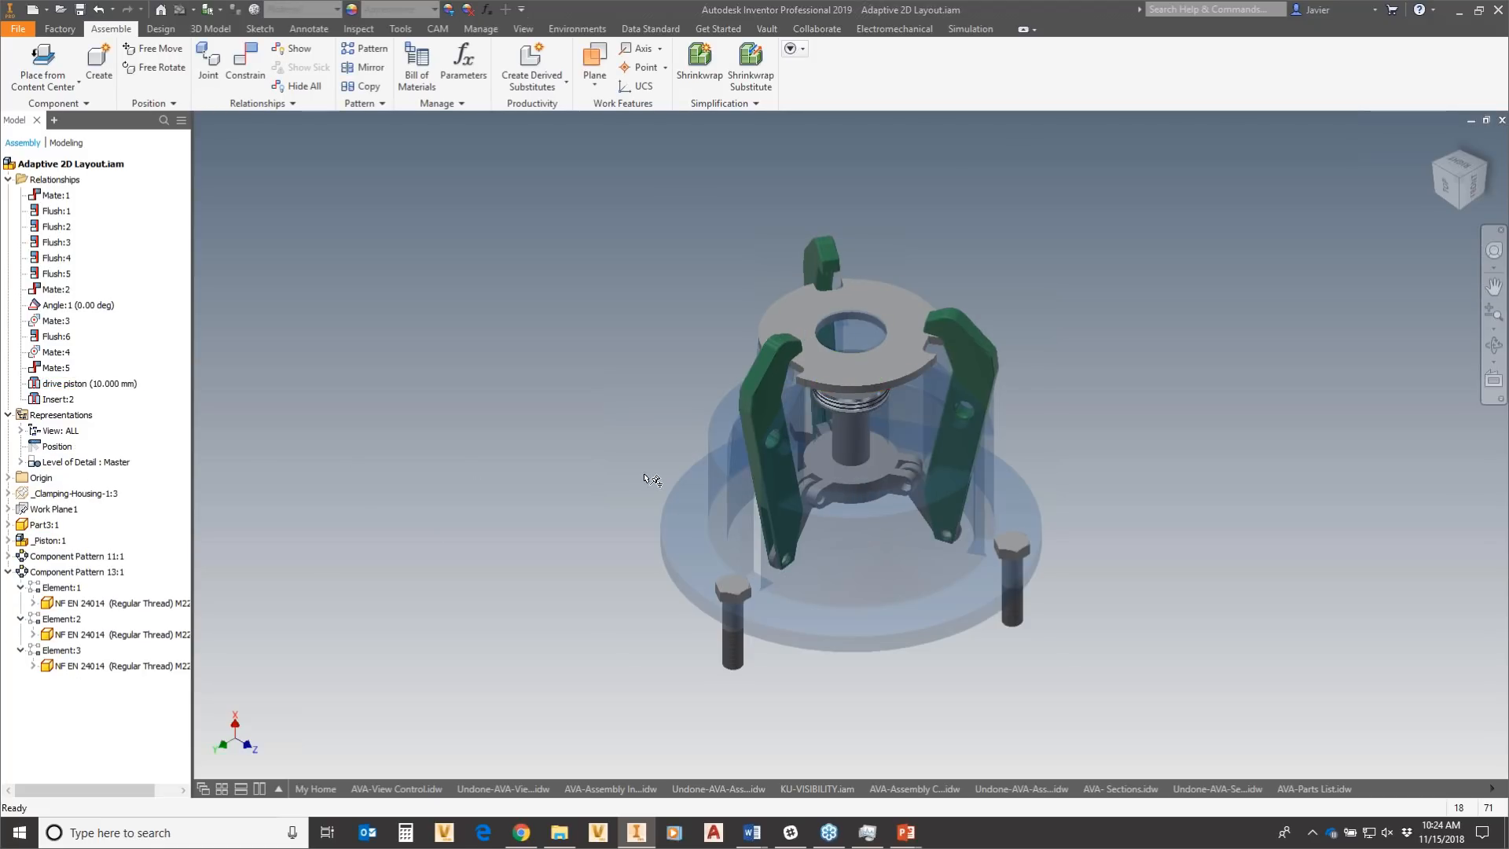
double_click(57, 384)
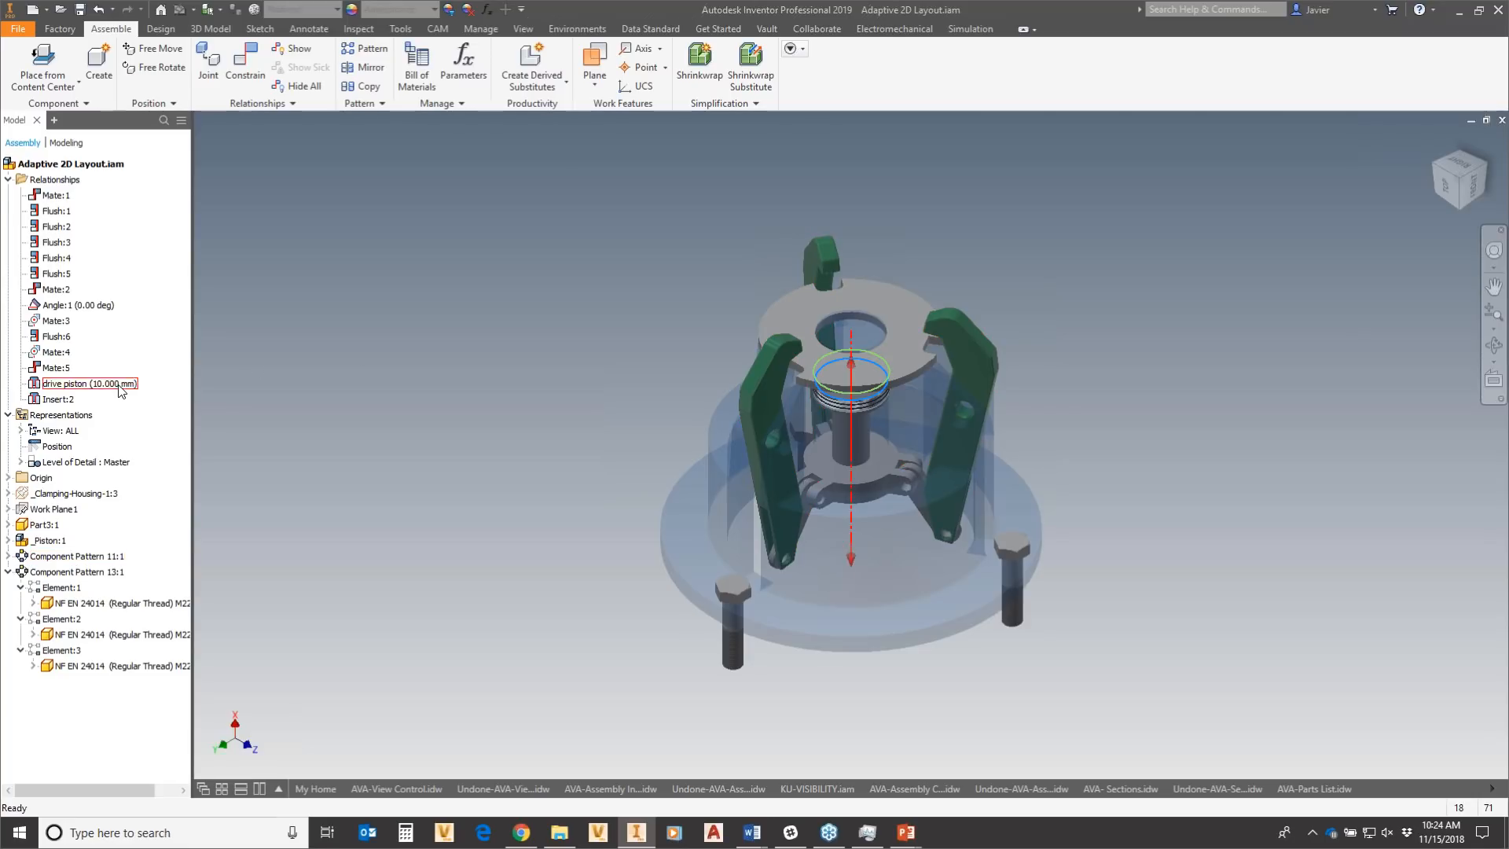
left_click(371, 458)
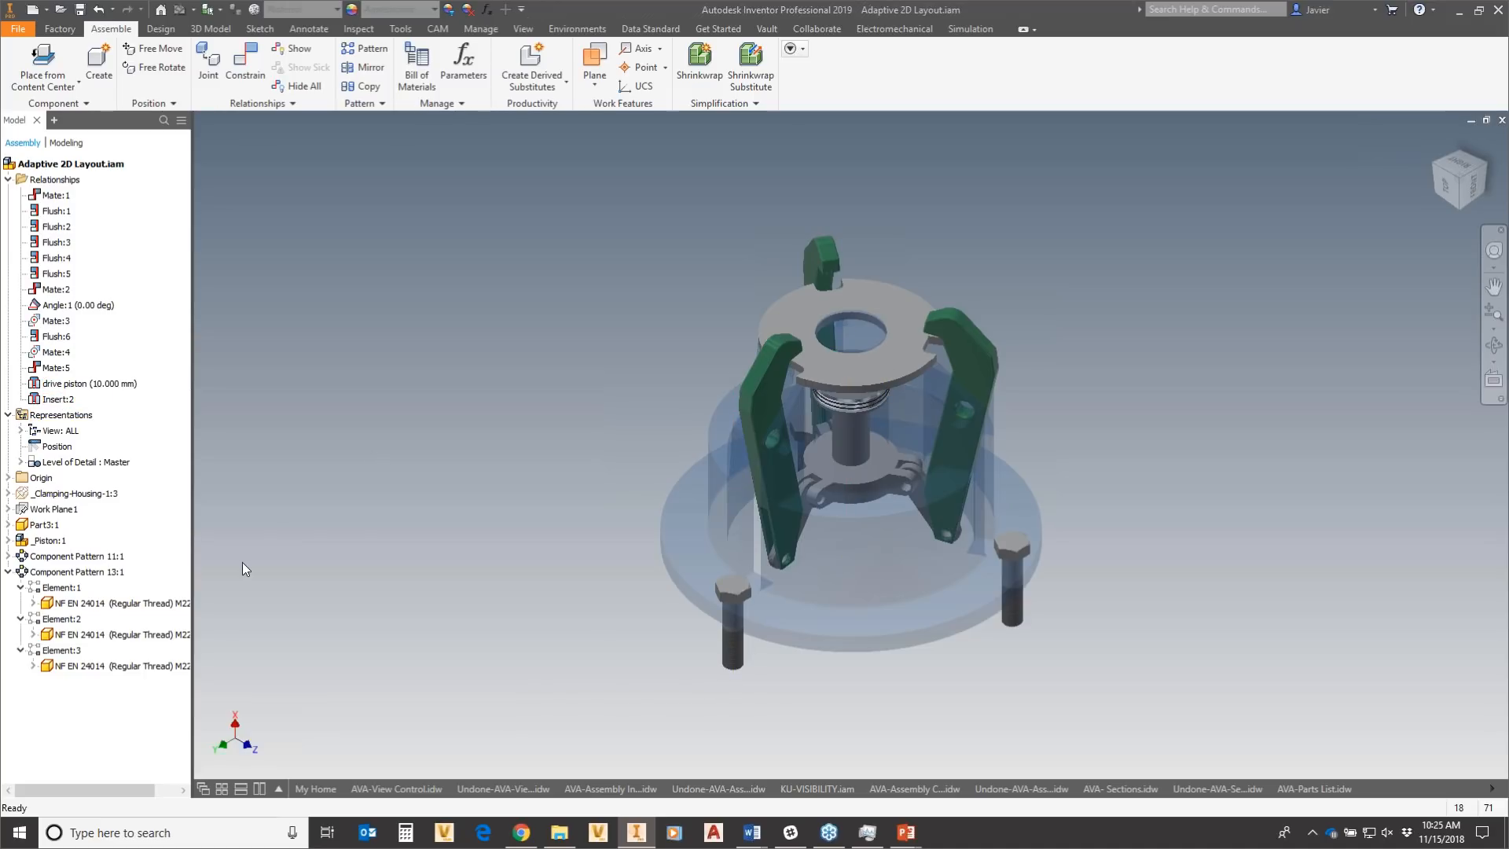
Create a new positional representation in the assembly, keeping its default name.
right_click(58, 445)
left_click(145, 477)
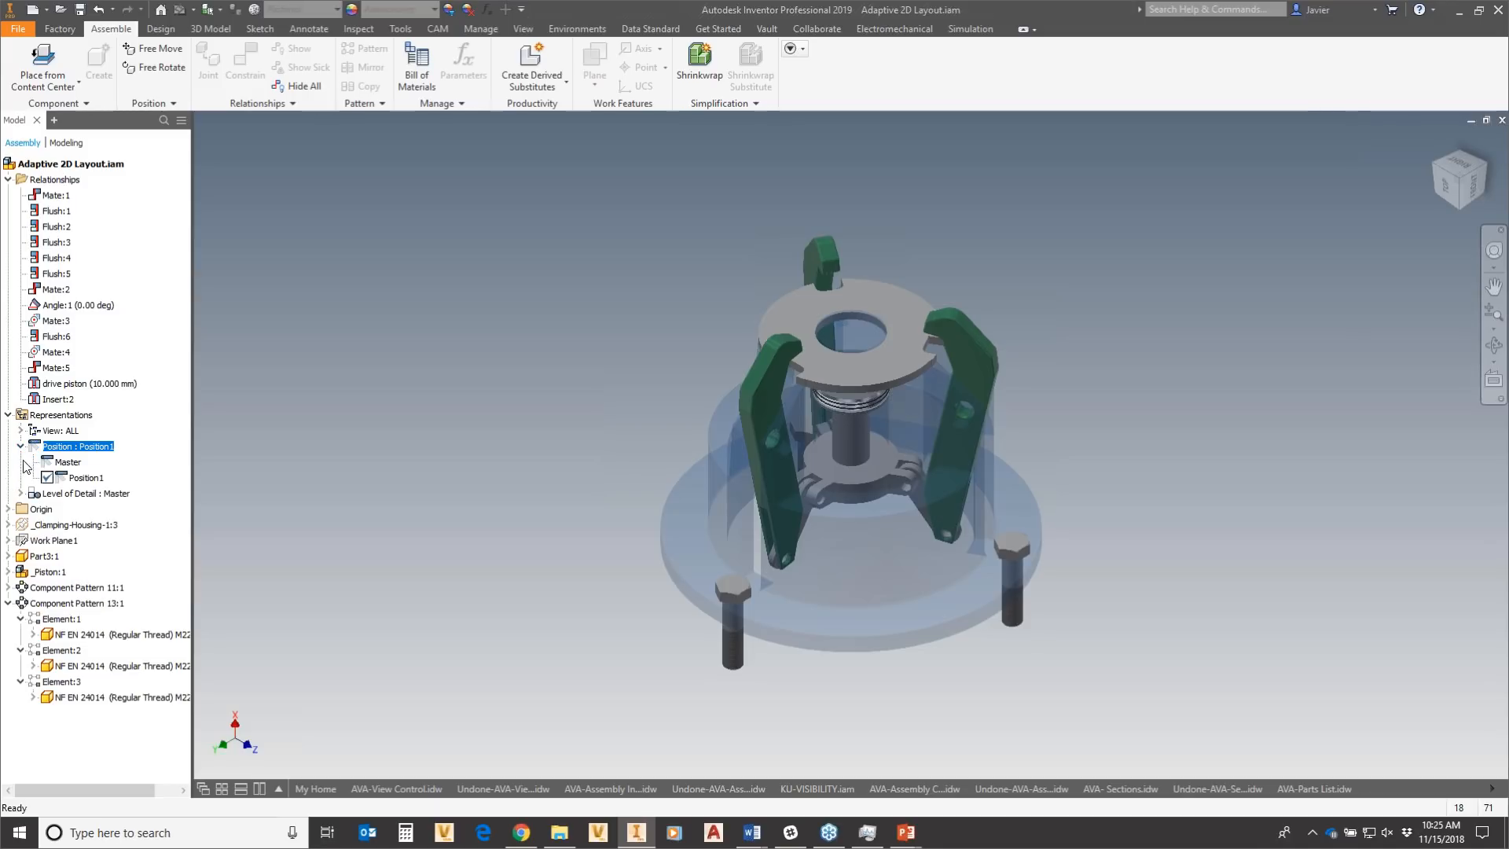
left_click(87, 478)
left_click(97, 479)
left_click(73, 476)
key("Return")
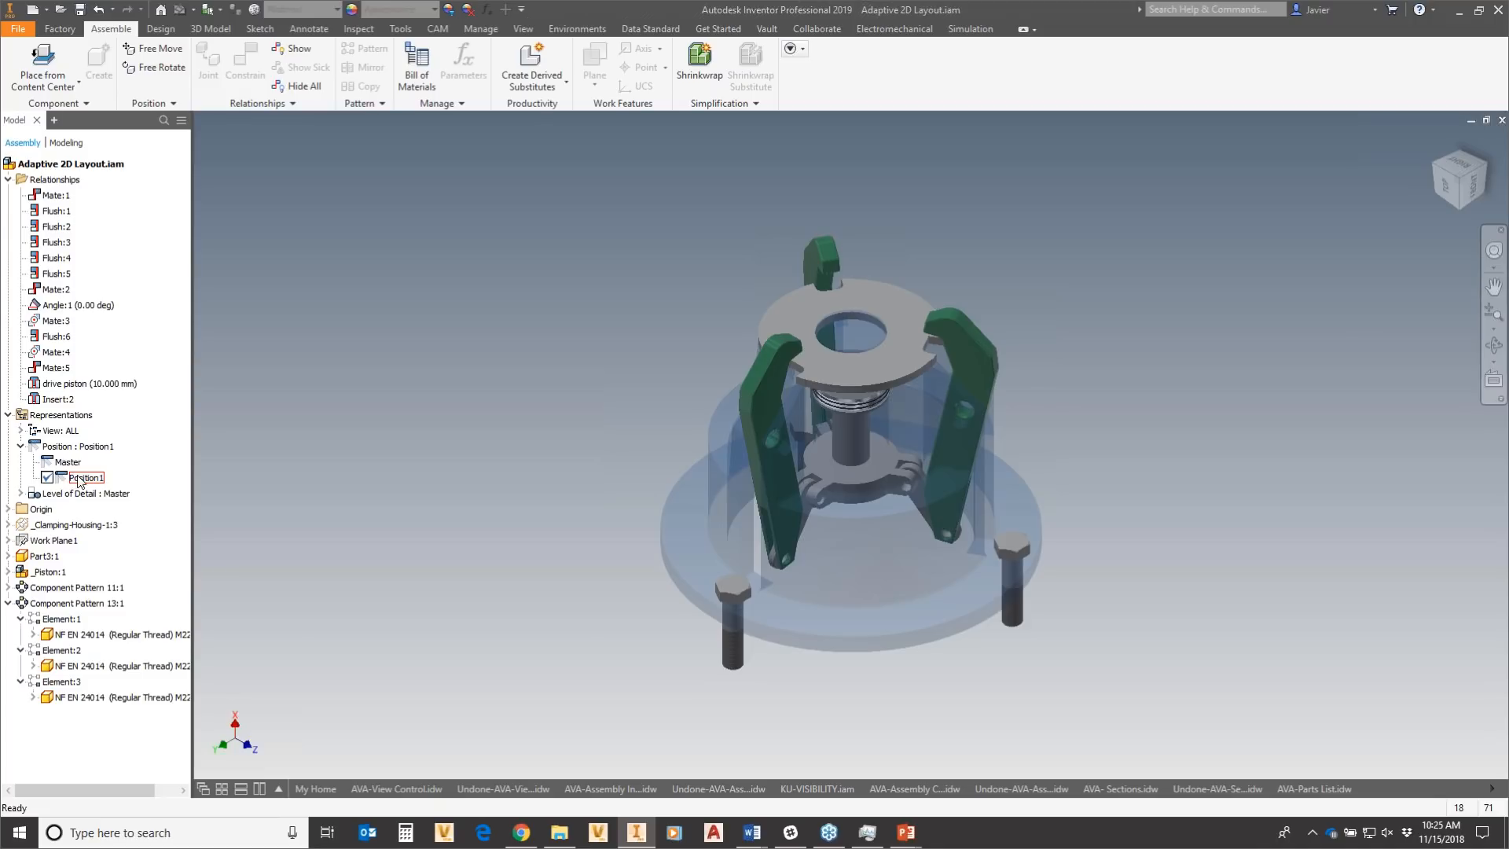
Override the drive piston constraint's offset to 60 mm in the new positional representation.
right_click(75, 385)
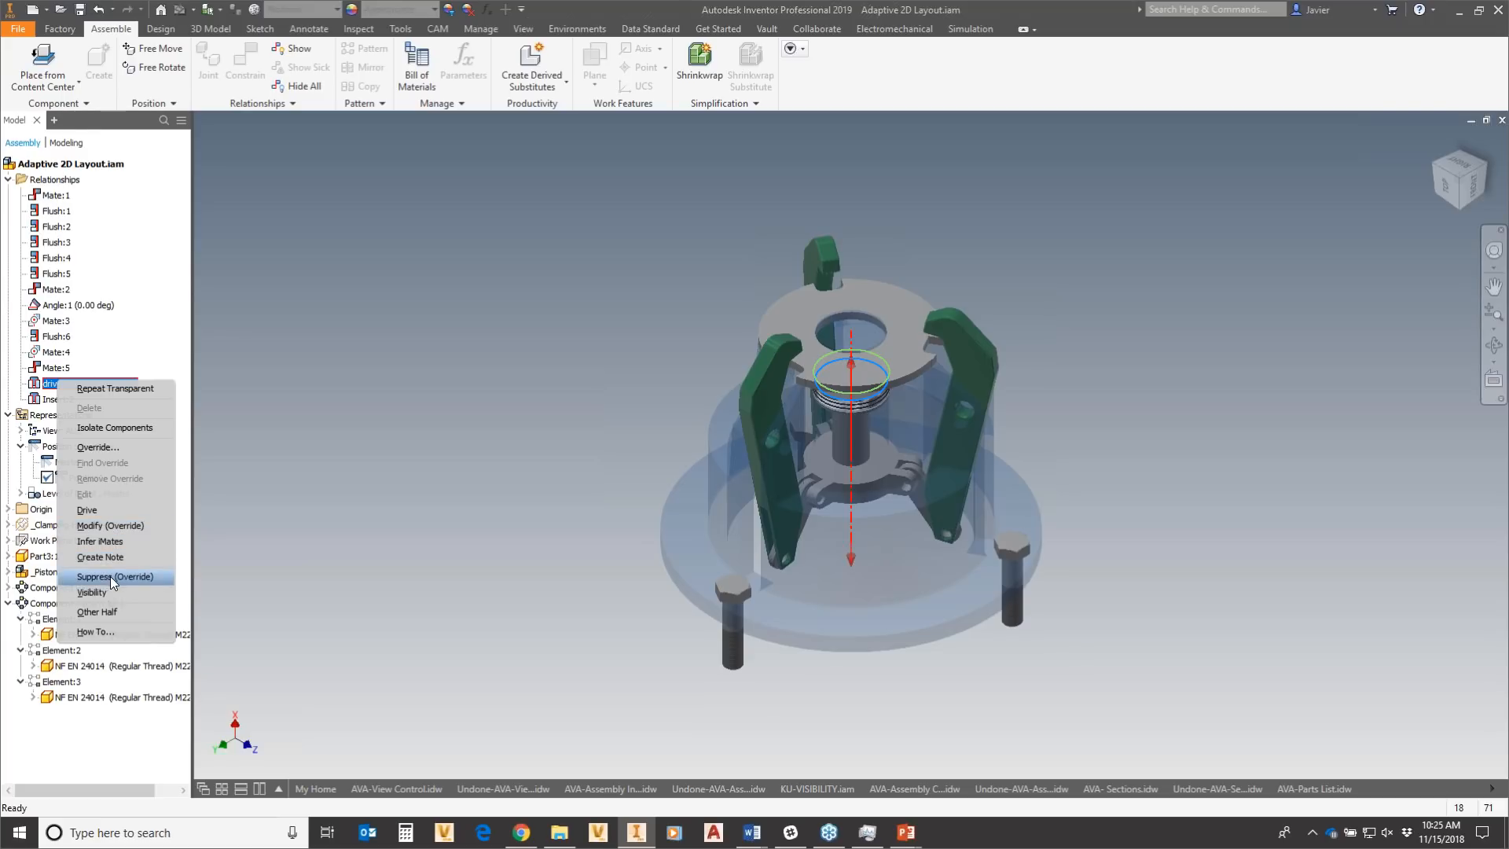
left_click(97, 526)
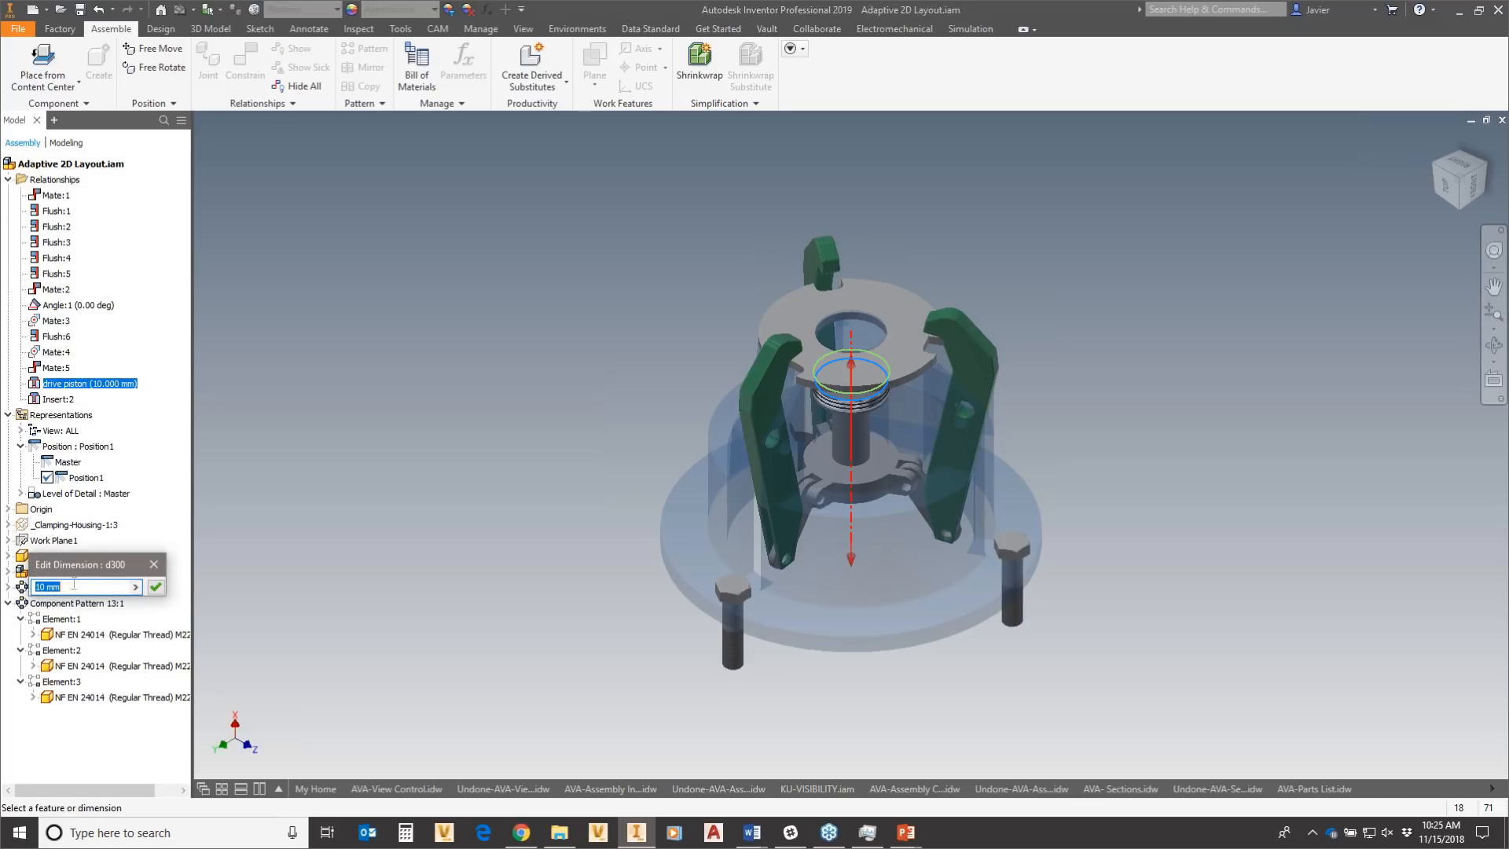
type("5")
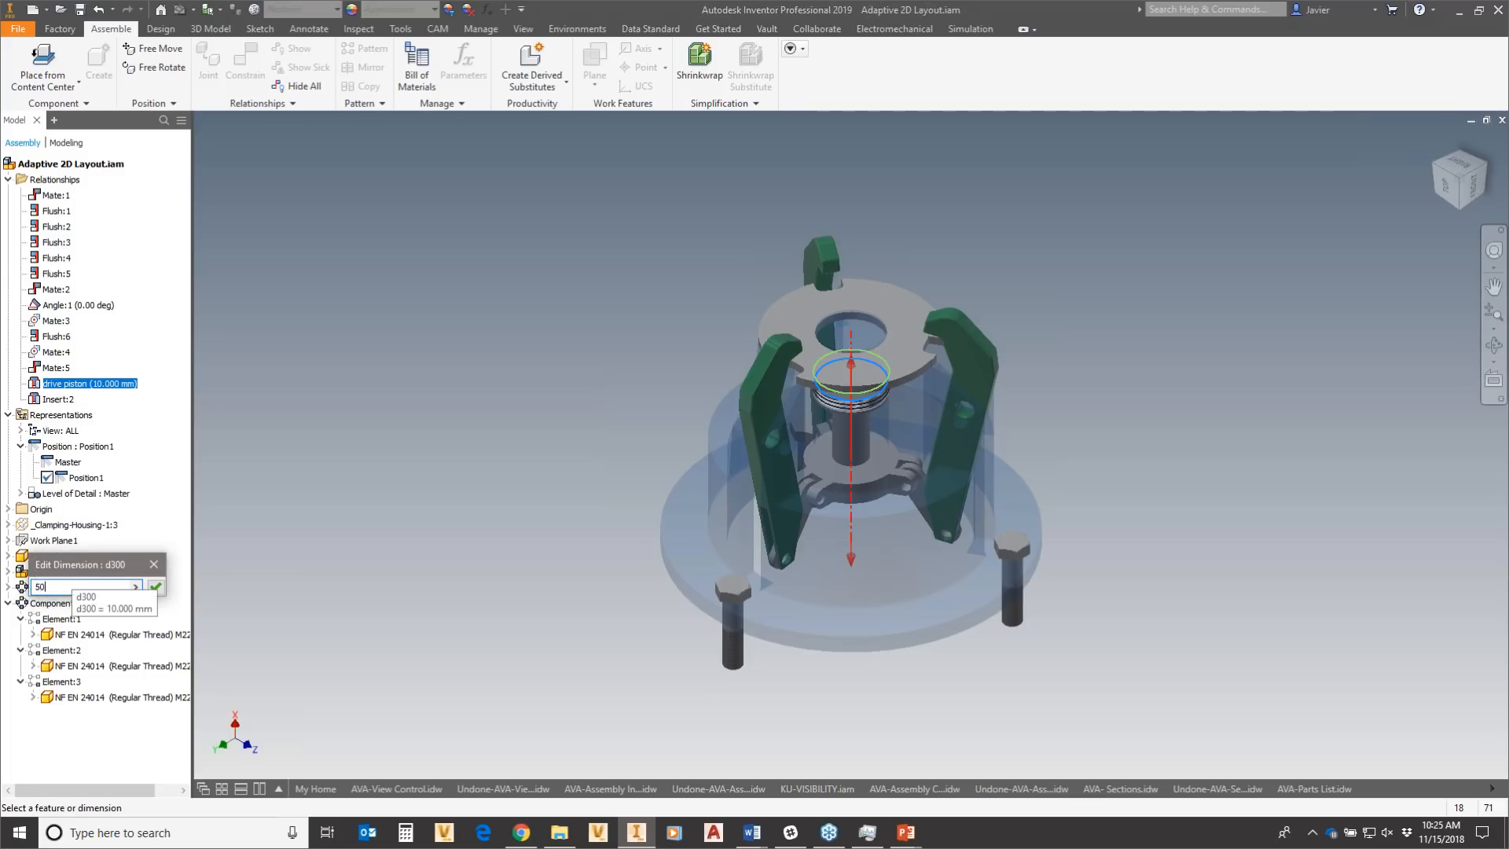
type("0")
key("BackSpace")
key("BackSpace")
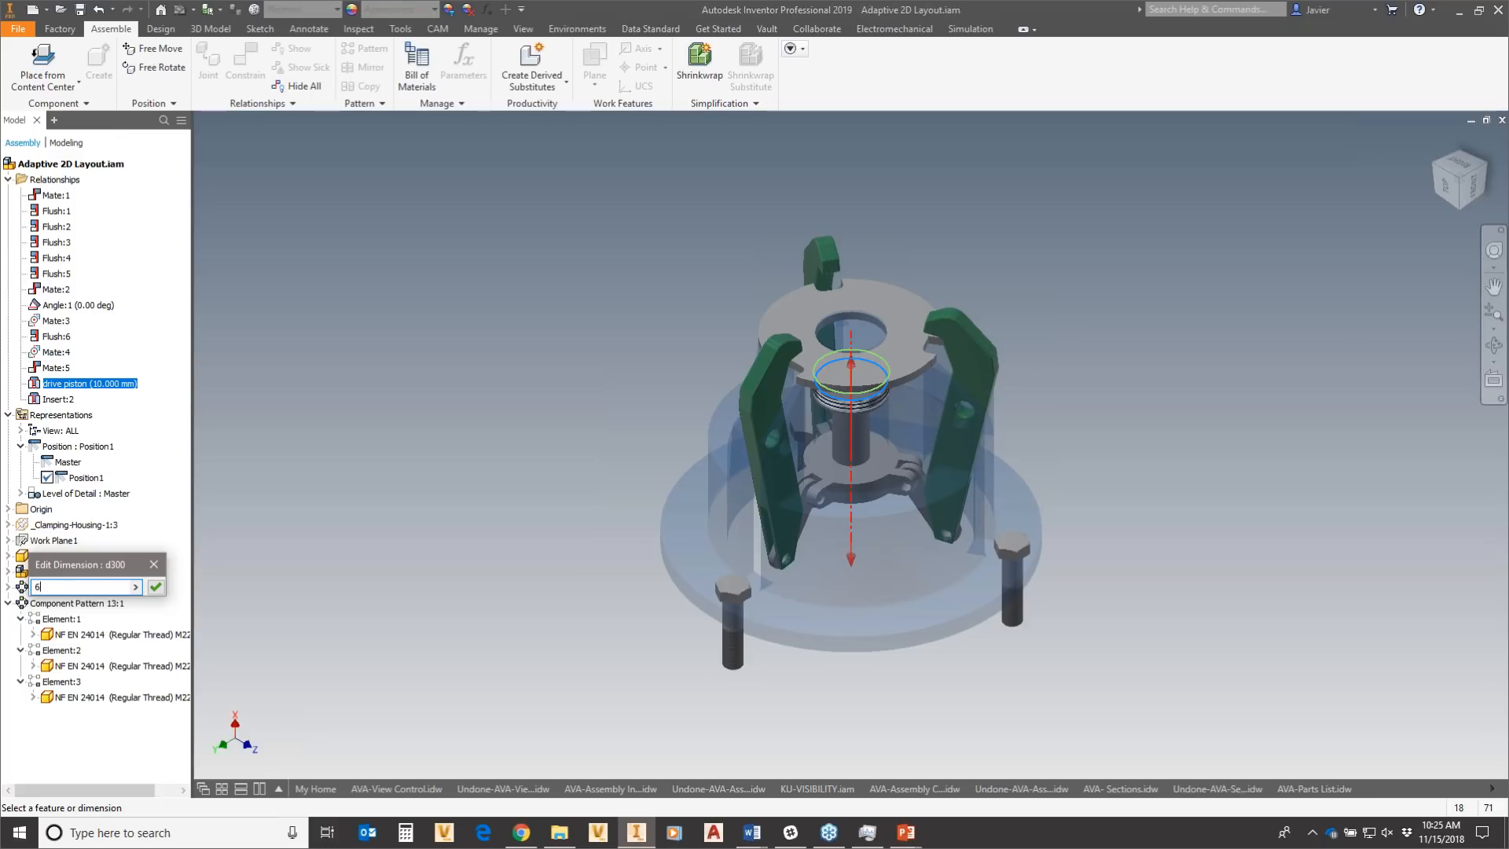
type("60")
key("Return")
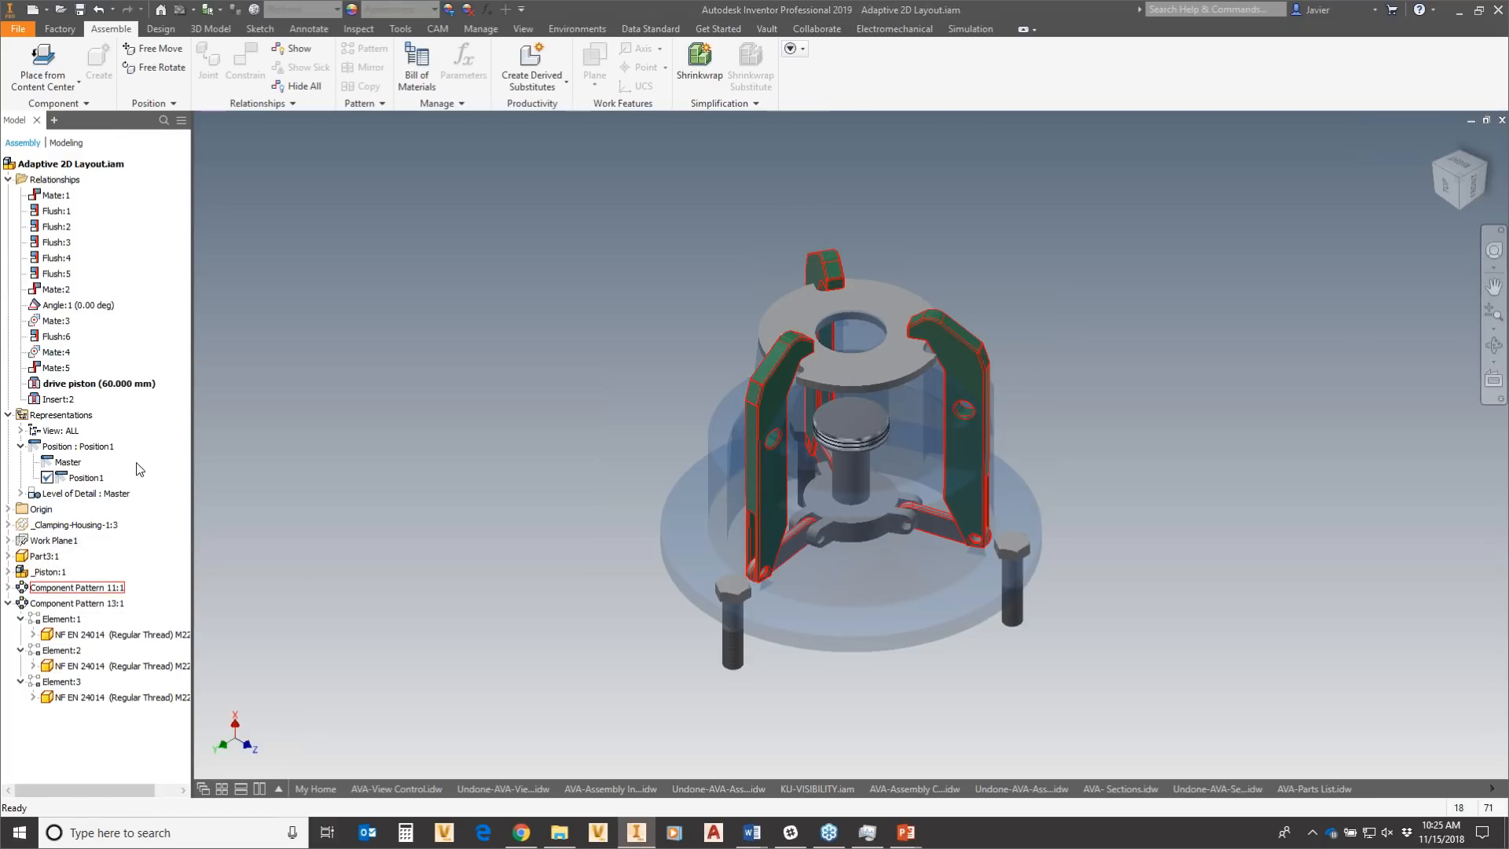
Create a second positional representation and override its drive piston offset to 35 mm.
right_click(72, 449)
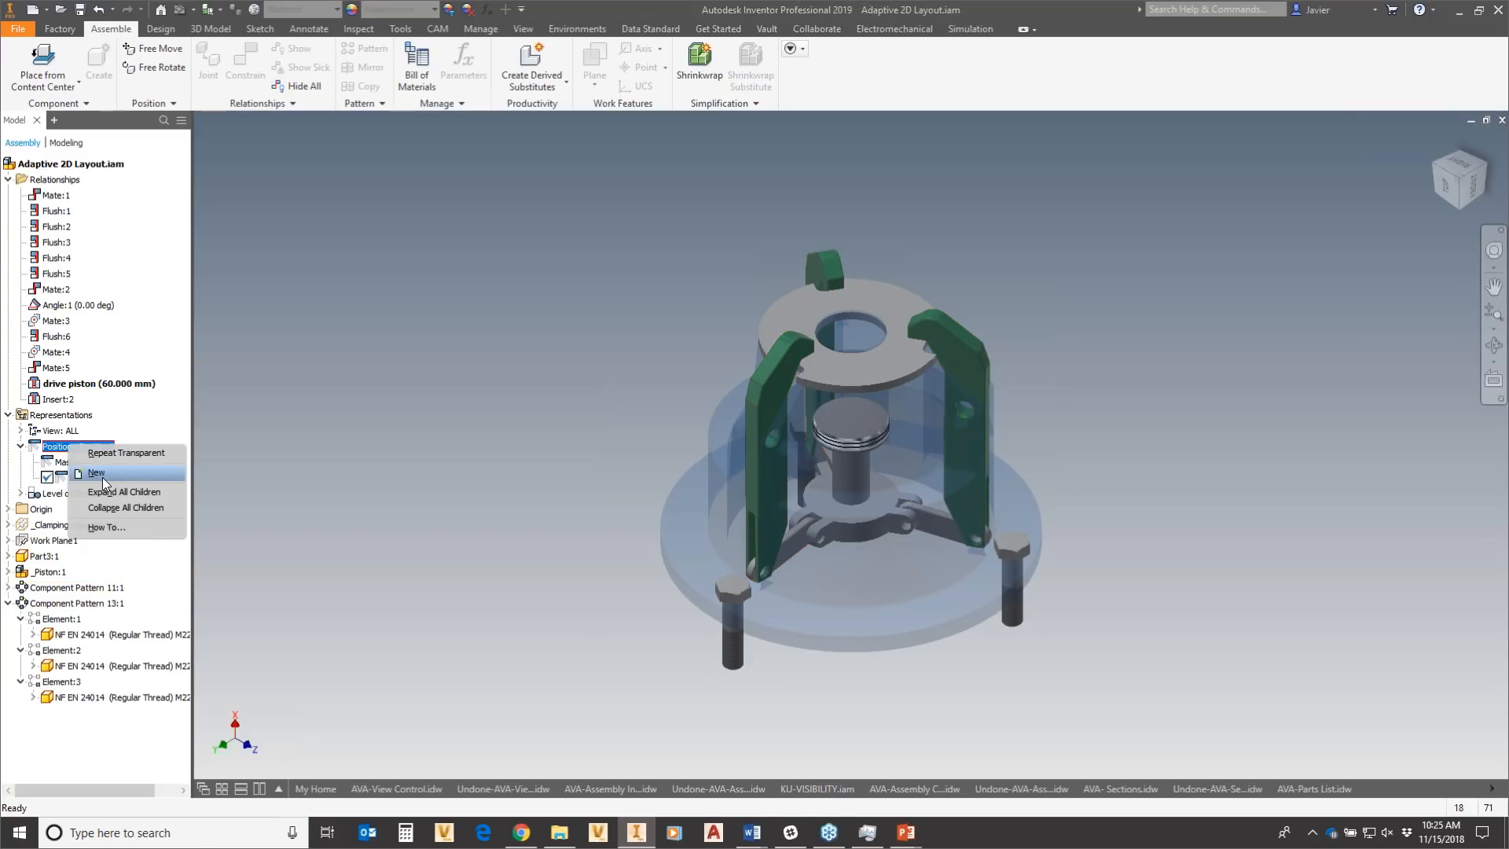
left_click(102, 474)
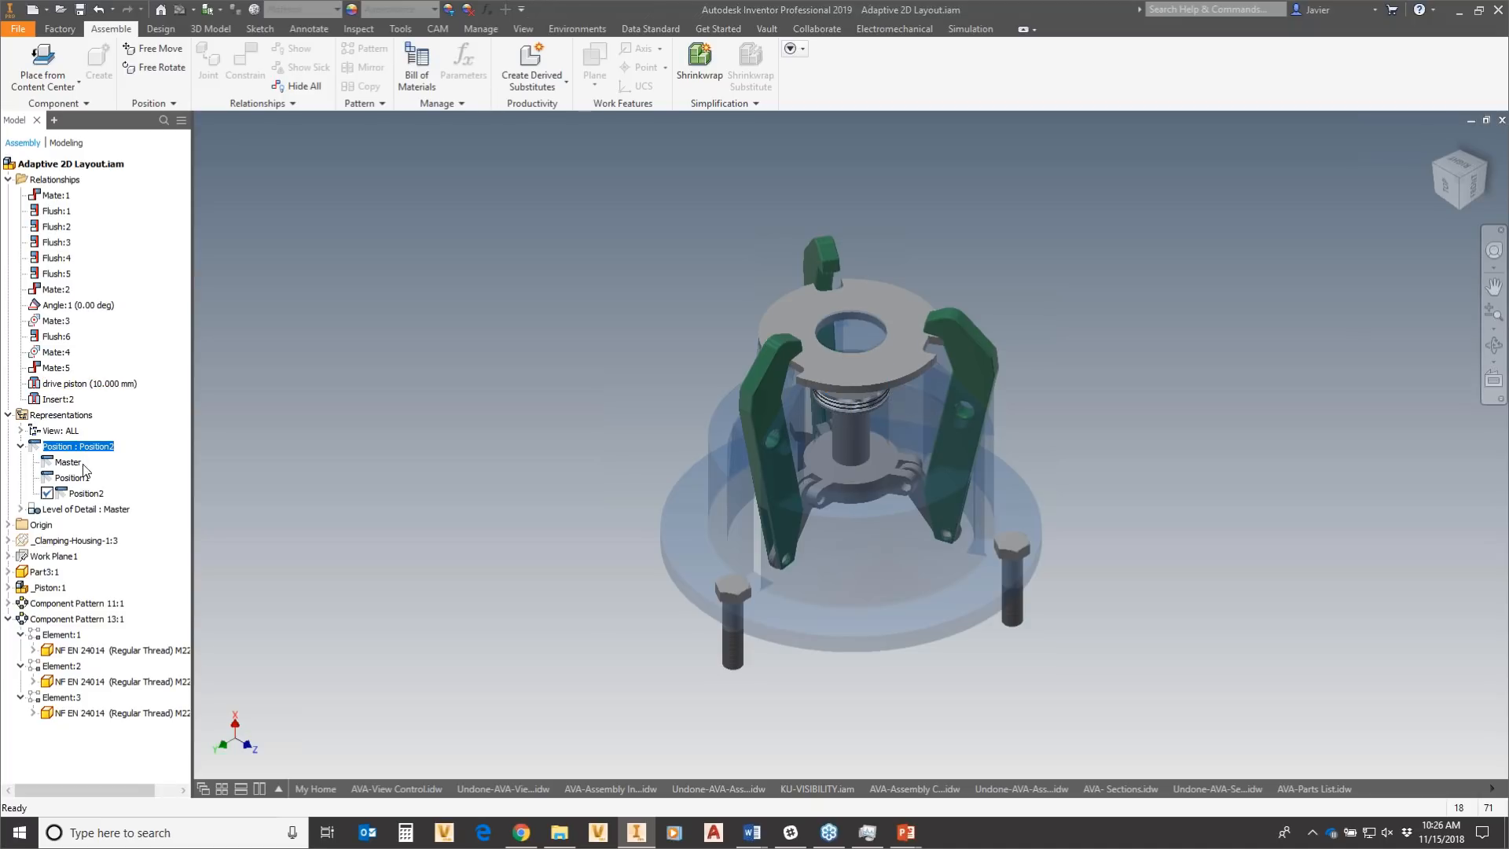
right_click(88, 386)
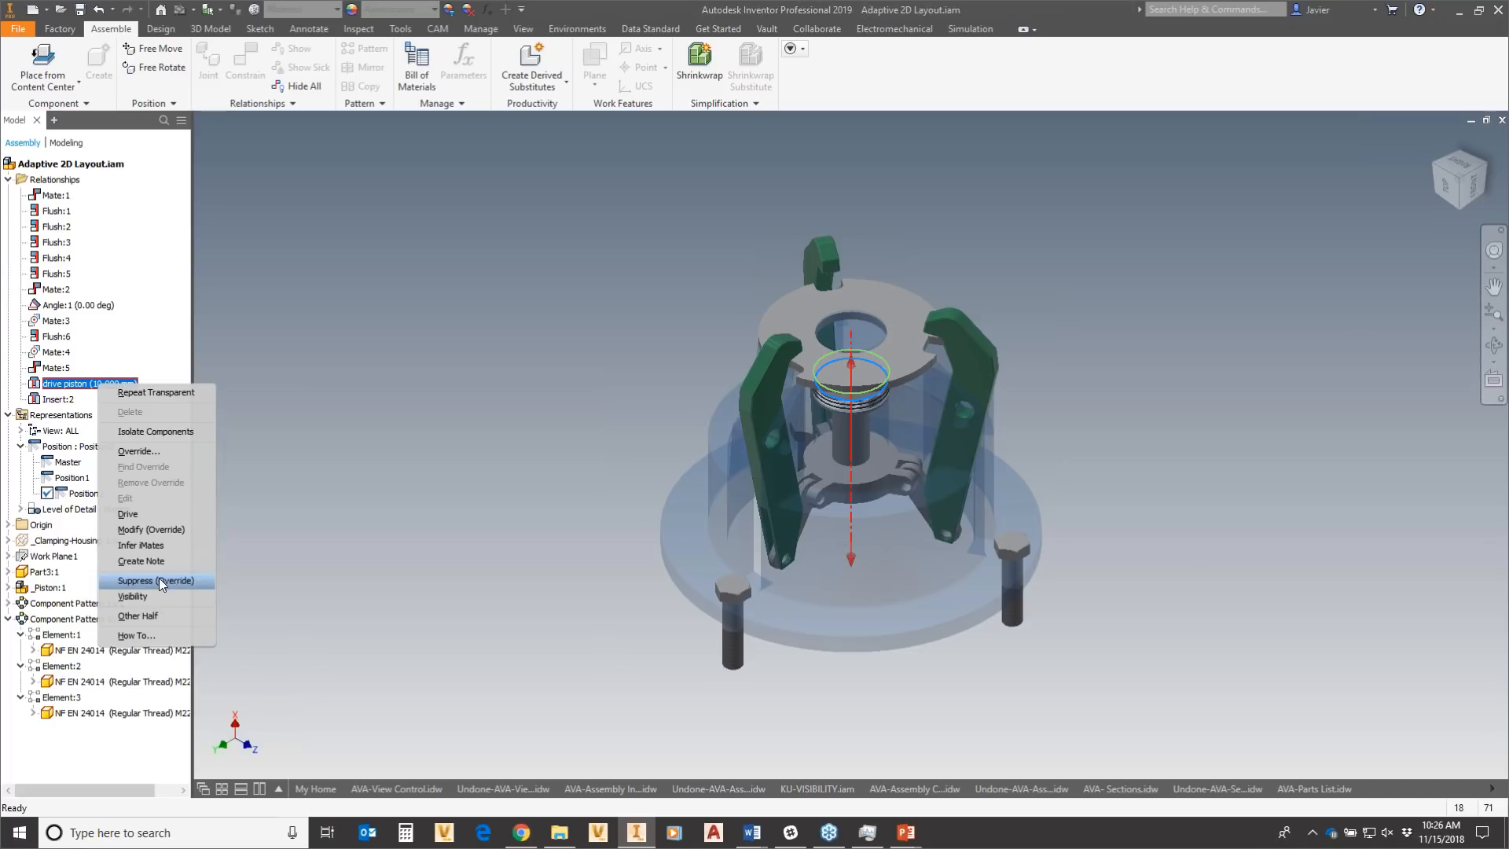
left_click(150, 530)
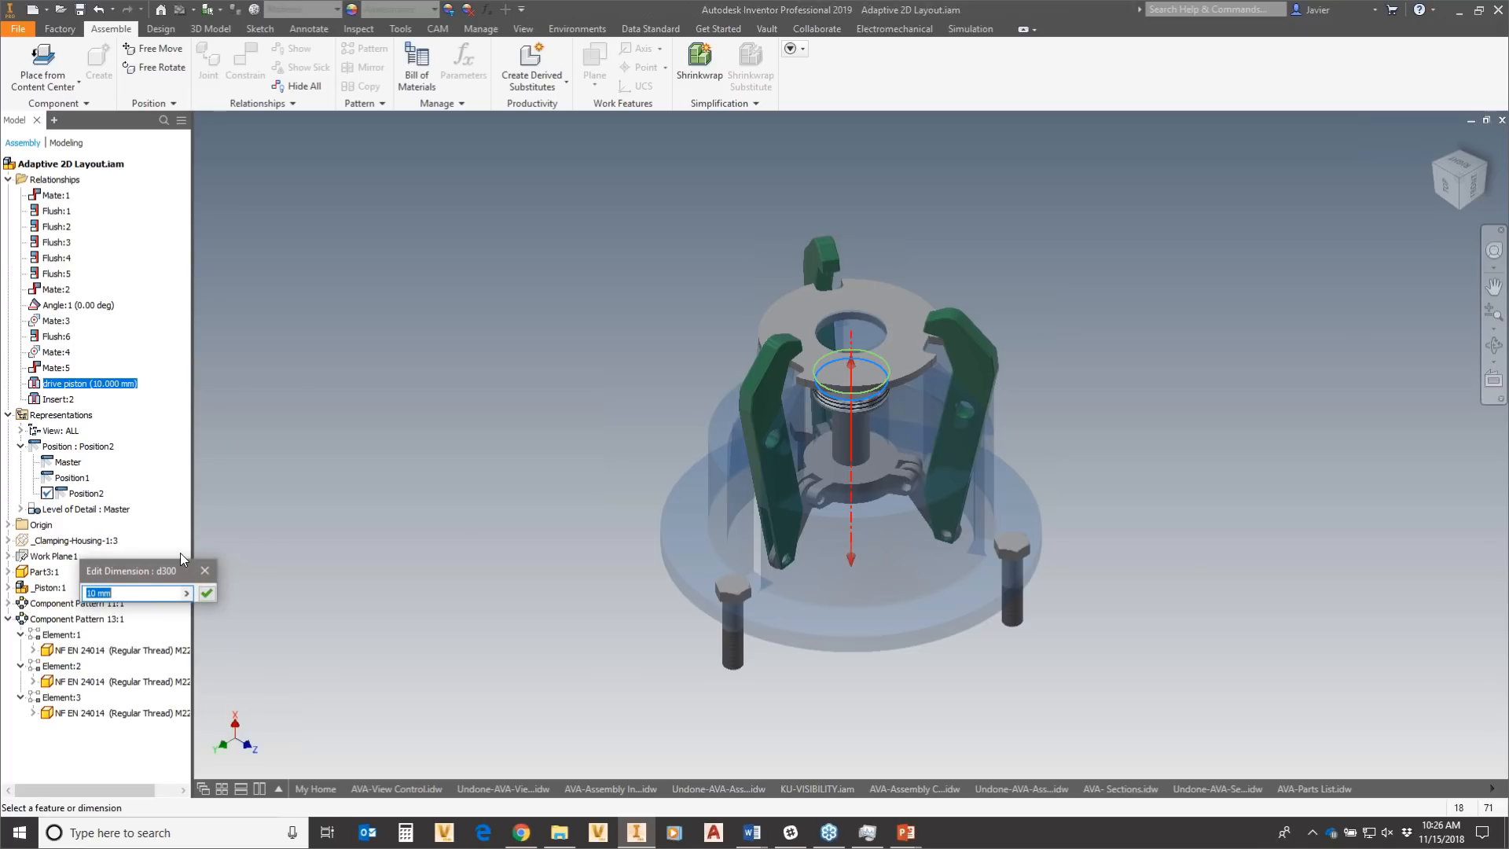
type("35")
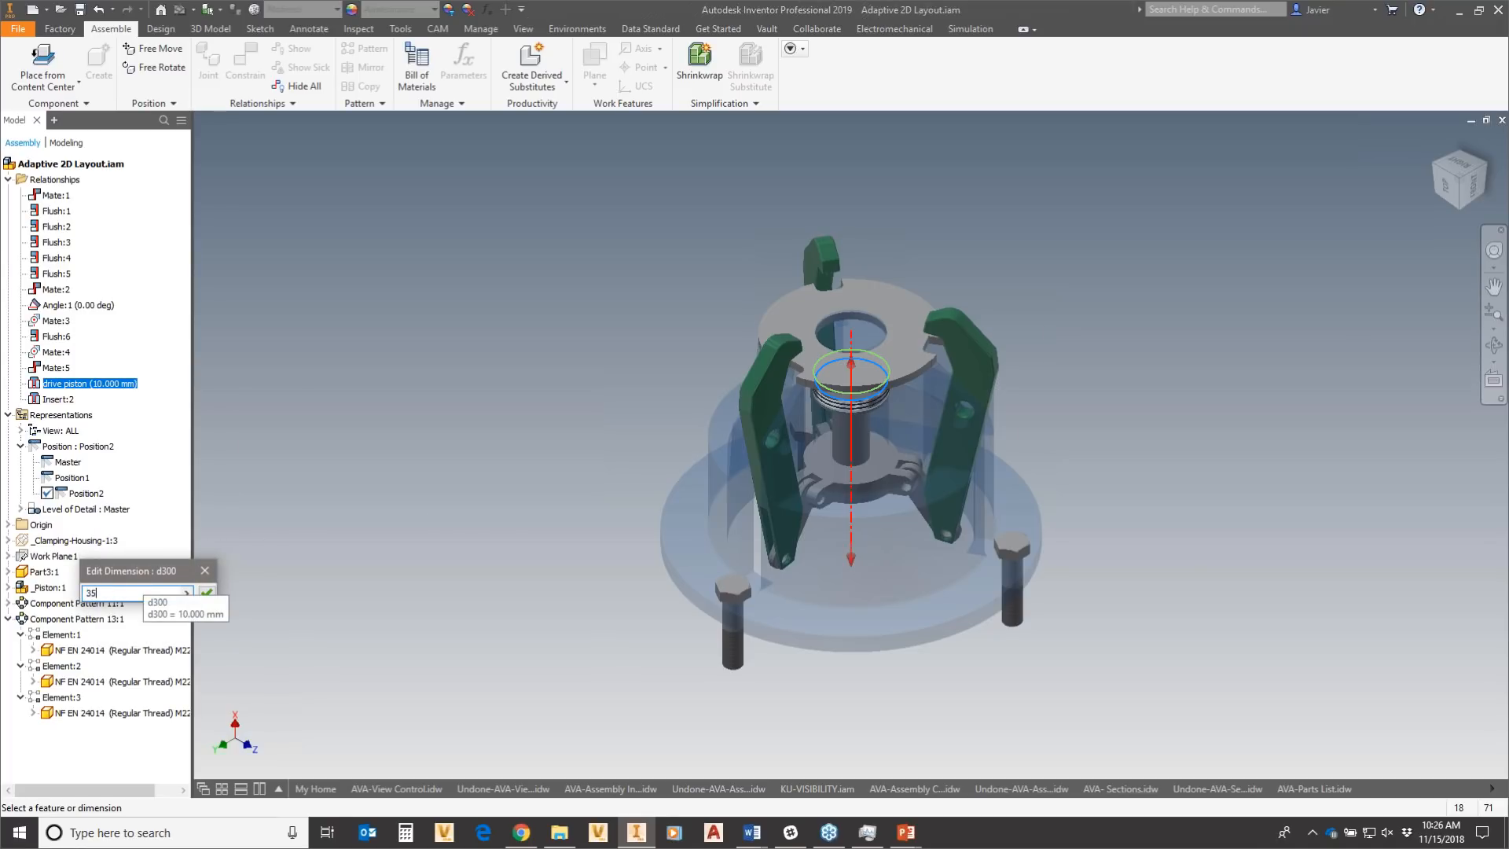
key("Return")
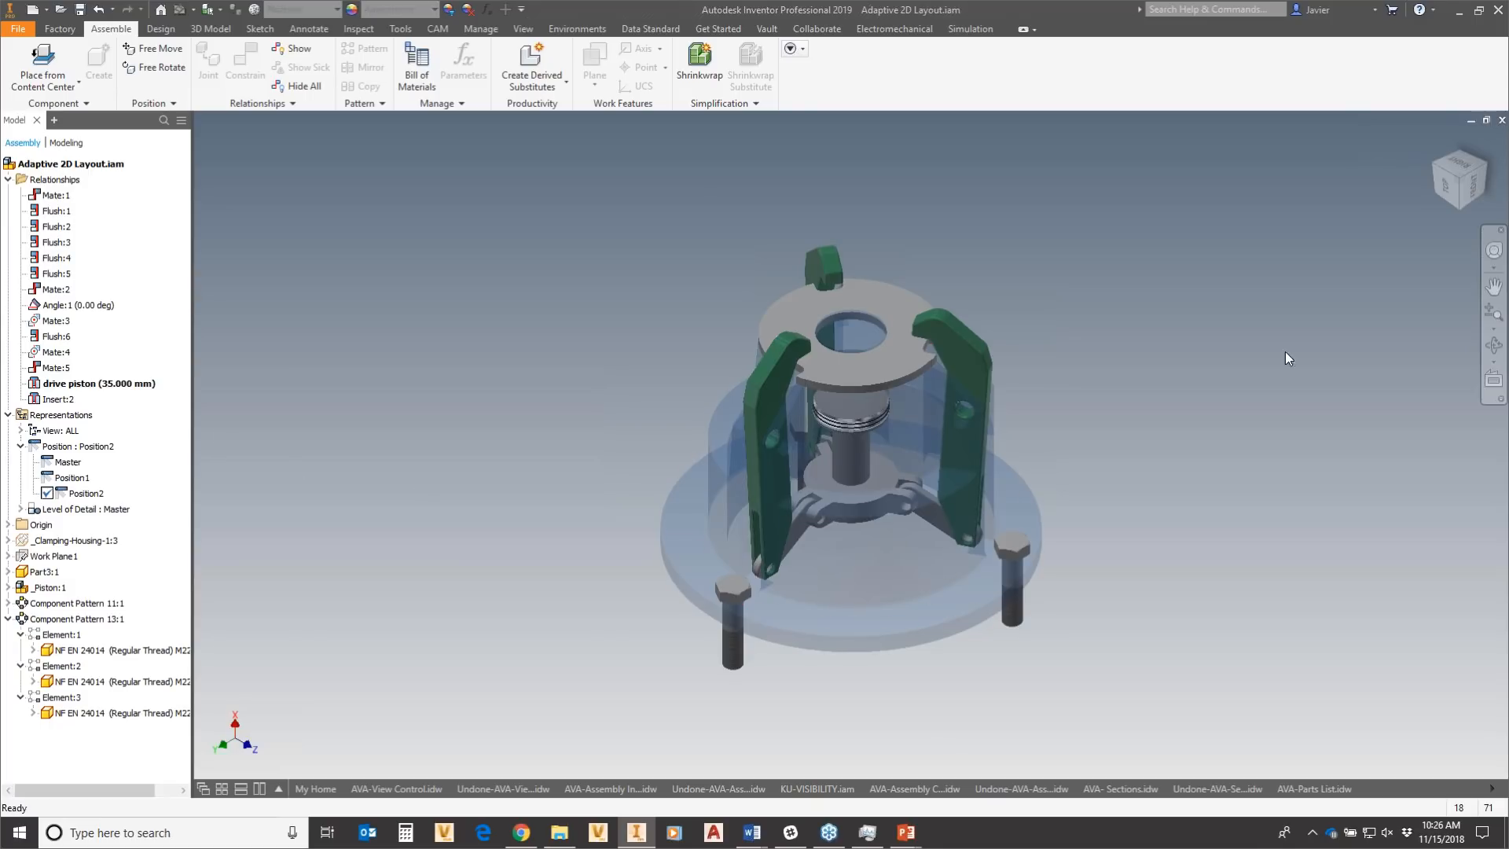
From a straight side view, activate Master, Position1 and Position2 in turn to compare the clamp arm positions.
left_click(1445, 185)
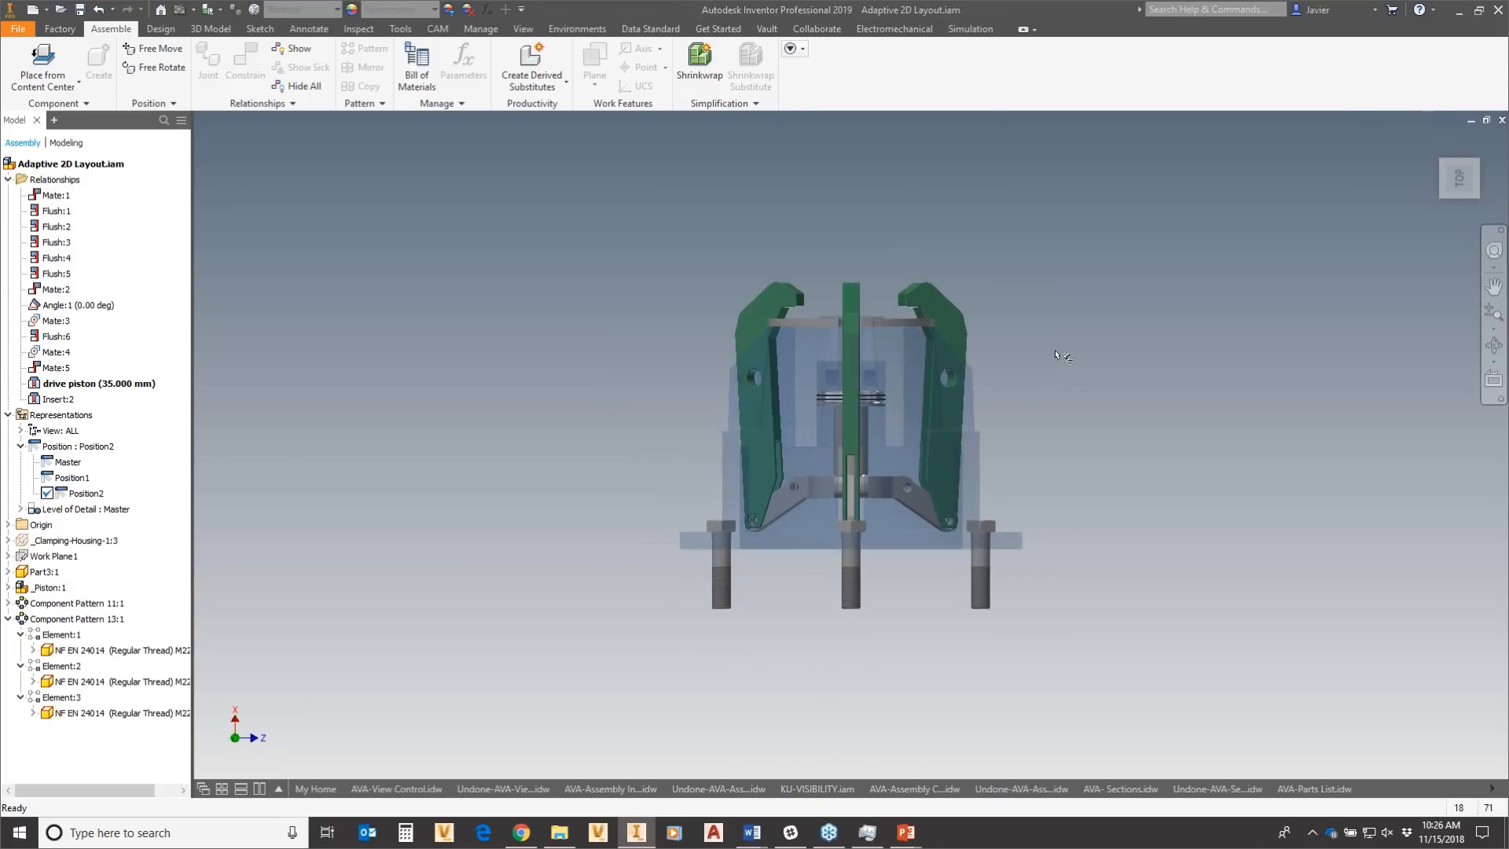
double_click(79, 462)
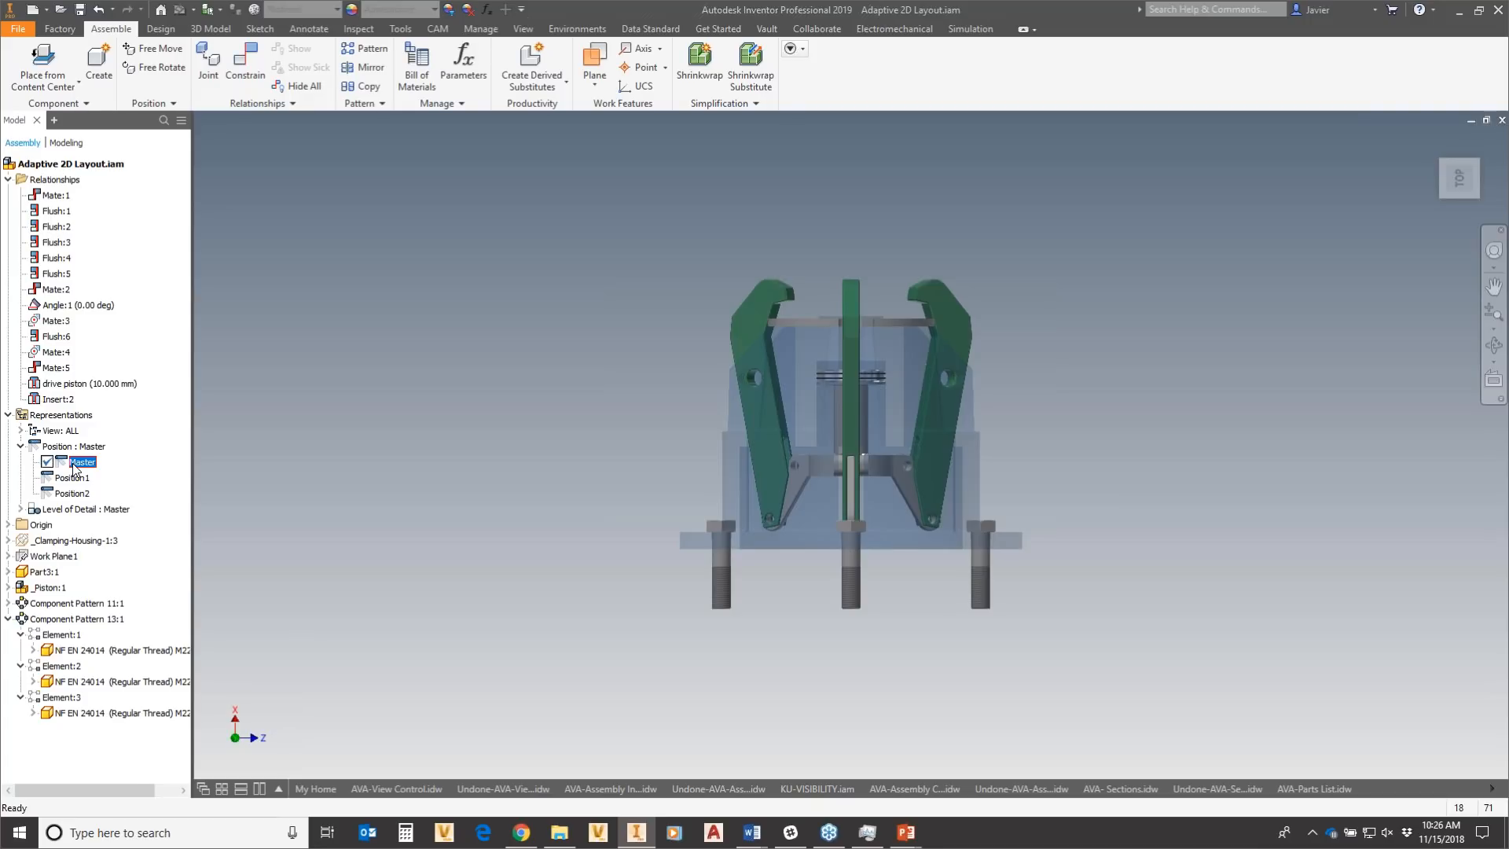
double_click(79, 477)
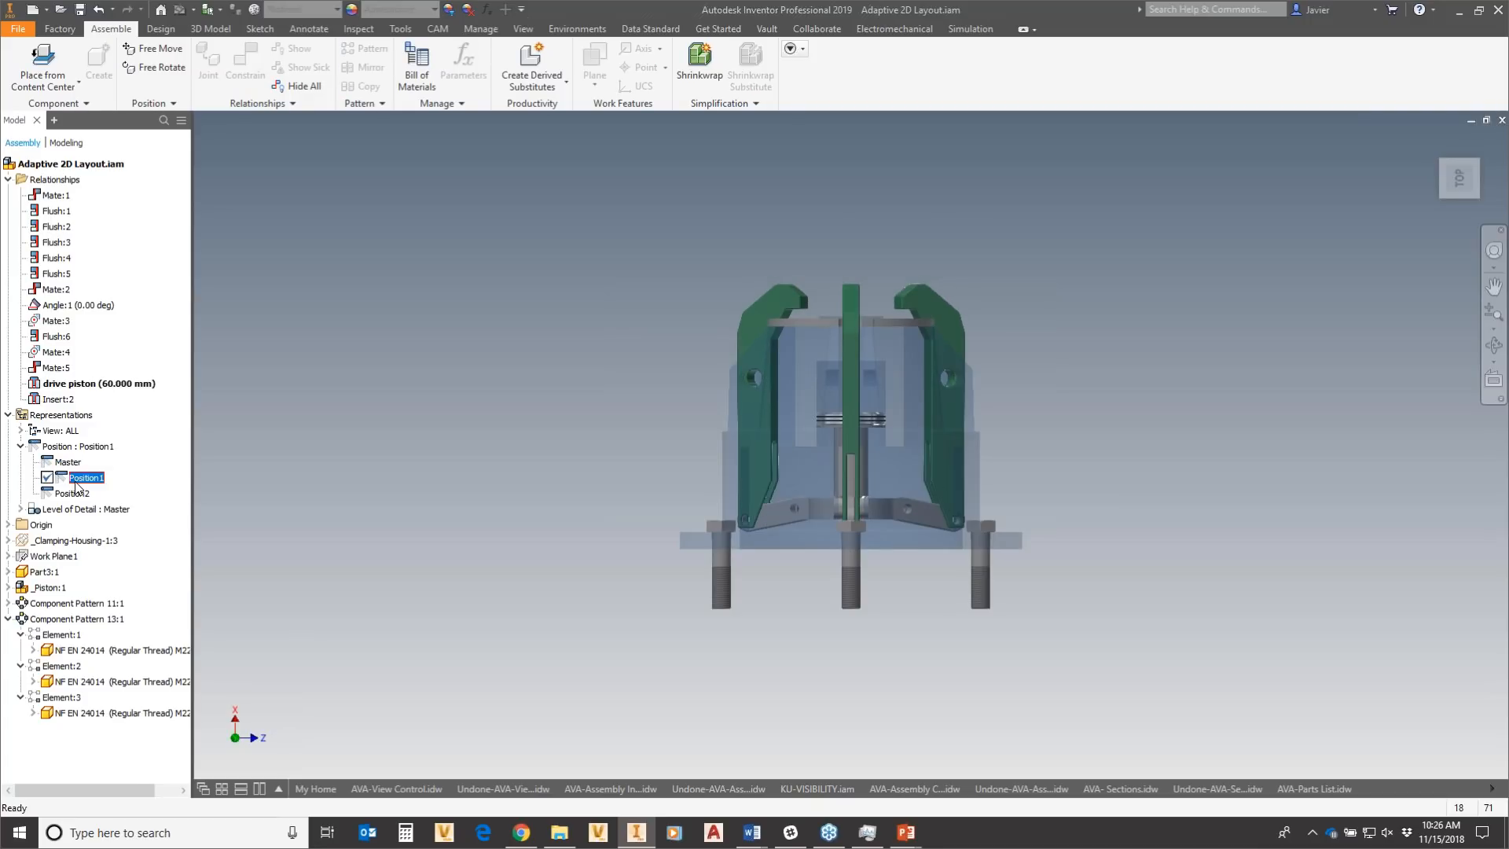
double_click(79, 494)
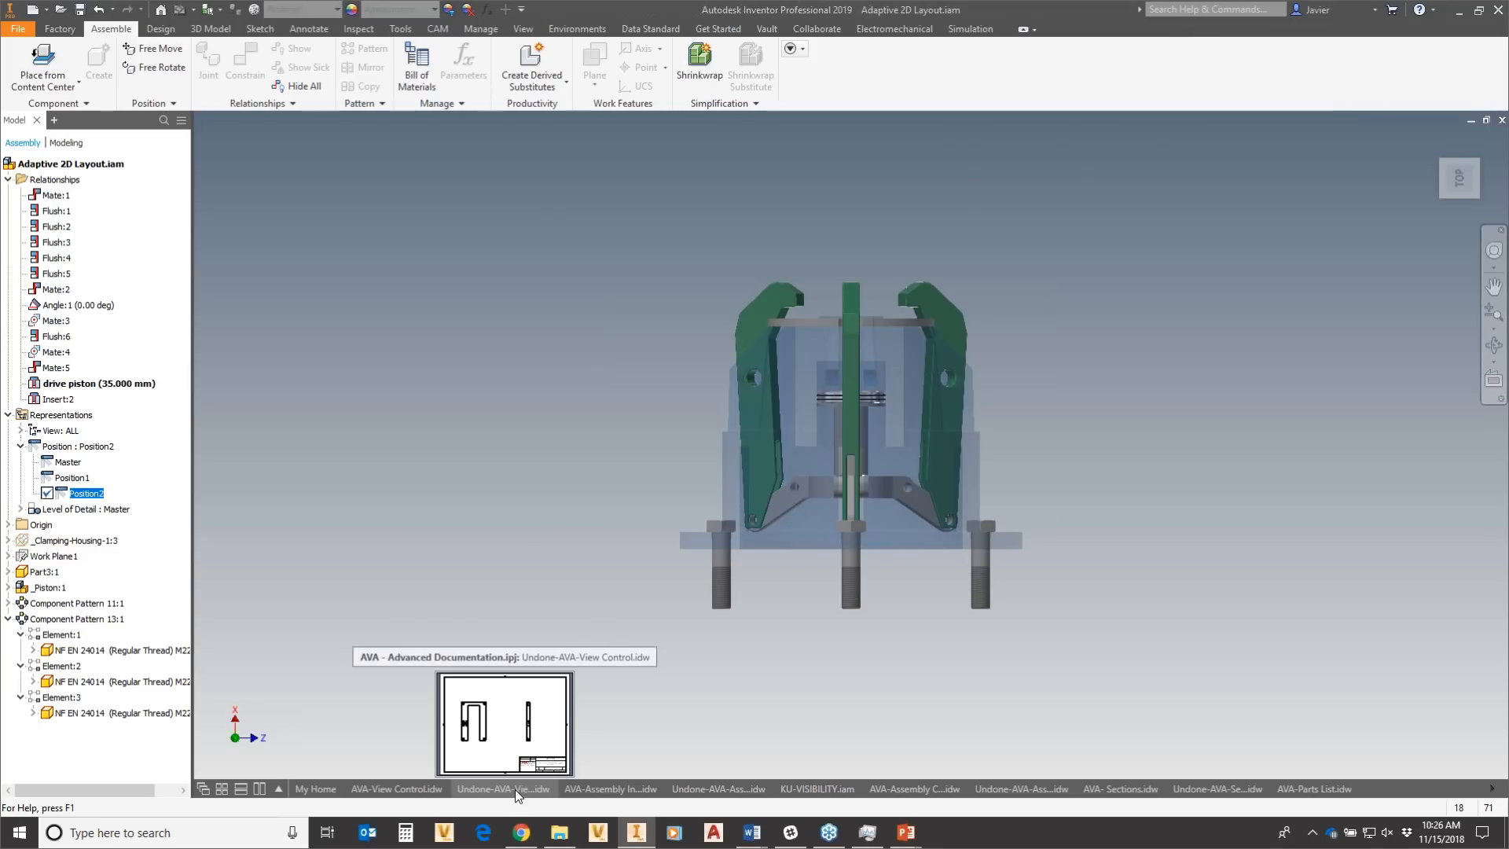
Switch to the AVA-View Control.idw drawing and add a new sheet, leaving the prompted sheet name blank.
mouse_move(572, 790)
mouse_move(389, 794)
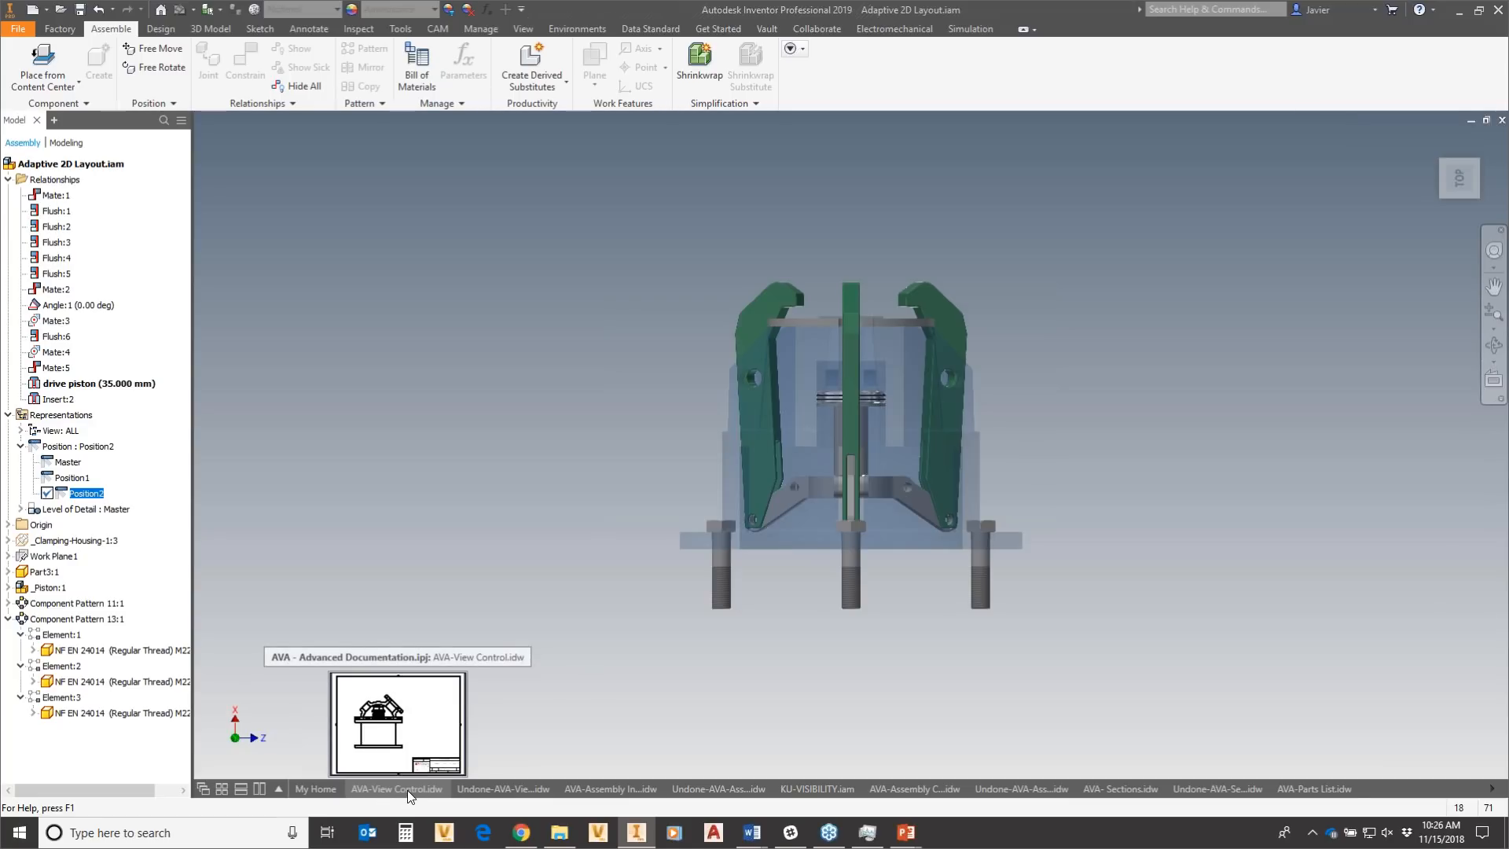
left_click(407, 790)
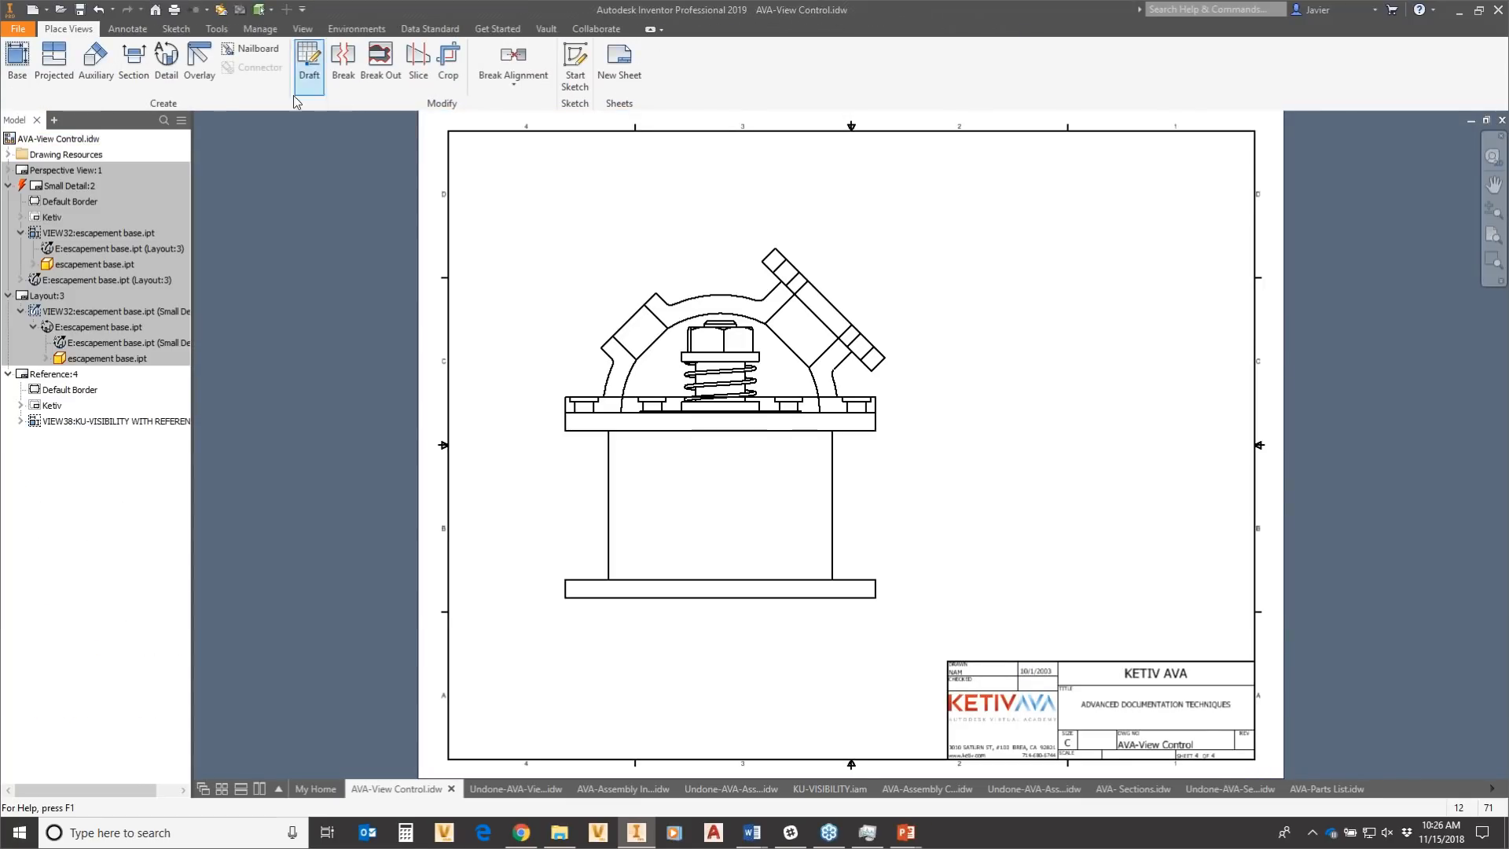
left_click(620, 63)
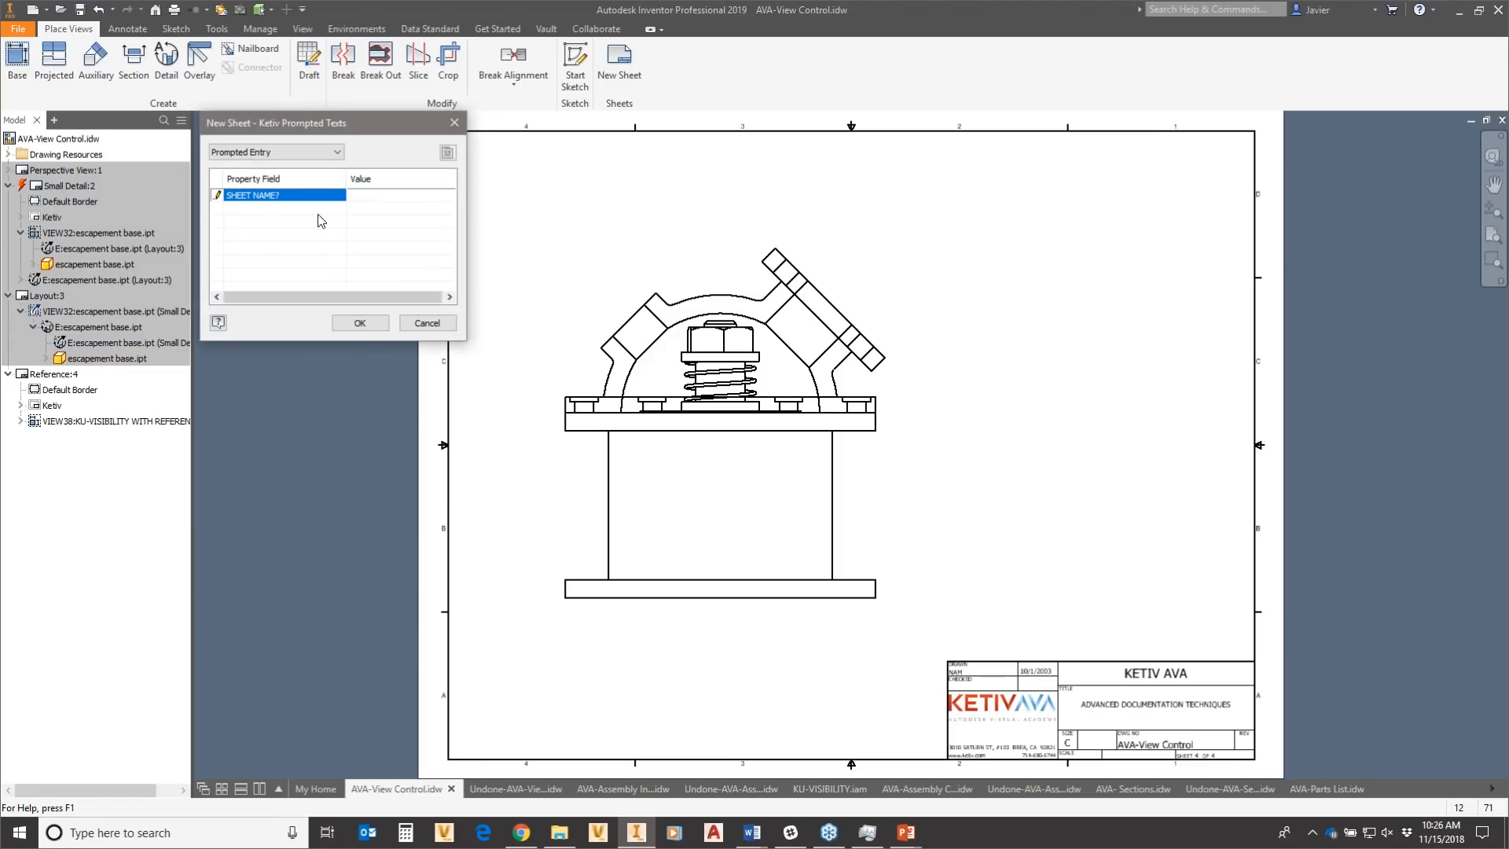
left_click(359, 322)
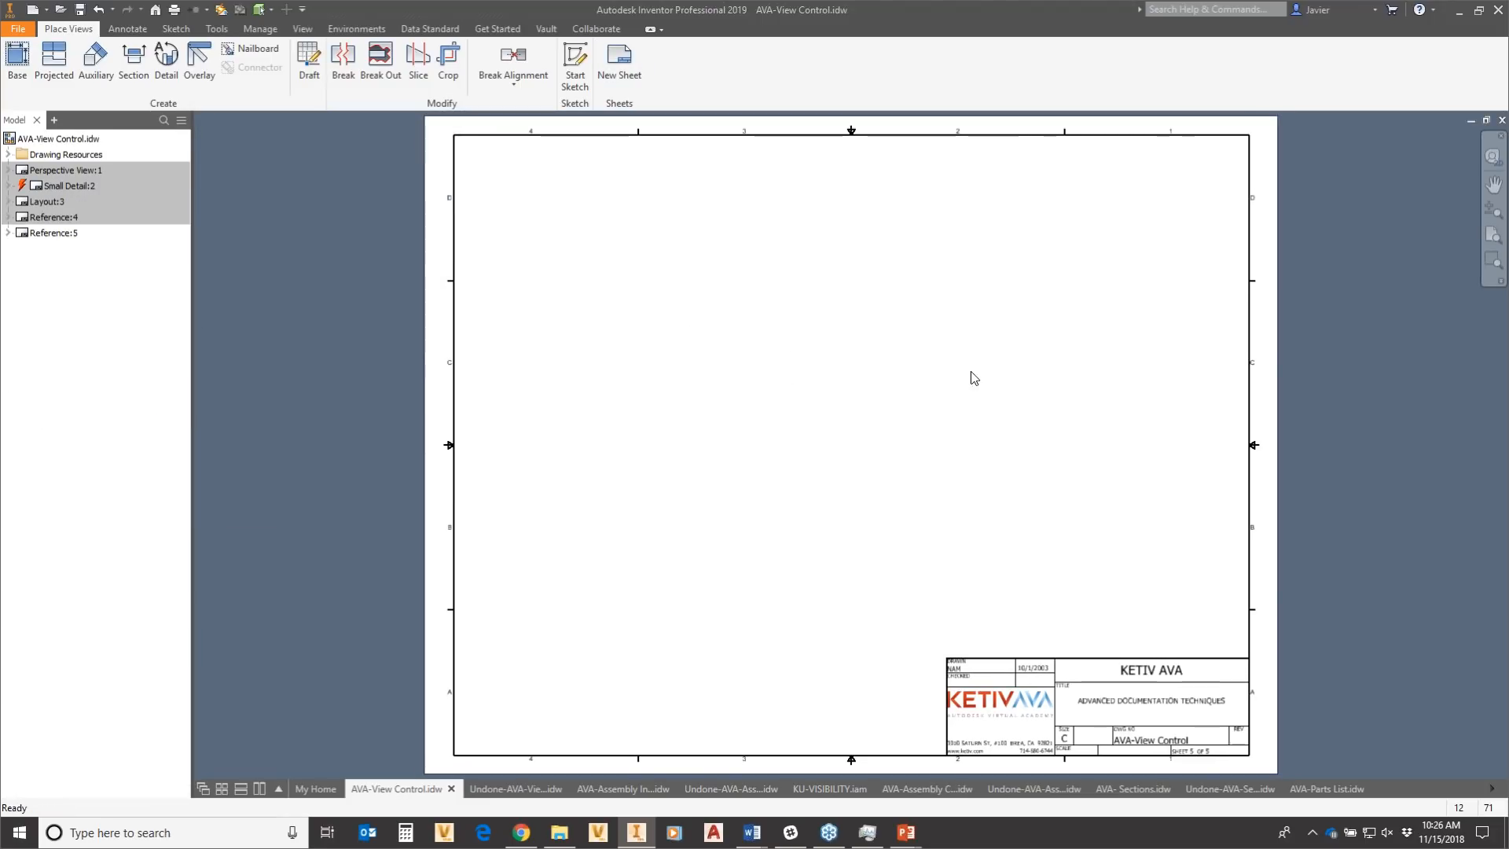
Place an upright base view of the Adaptive 2D Layout assembly at 1/4 scale, using the Master position.
mouse_move(1024, 391)
middle_mouse_down()
mouse_move(1000, 388)
mouse_move(900, 443)
mouse_move(875, 422)
middle_mouse_up()
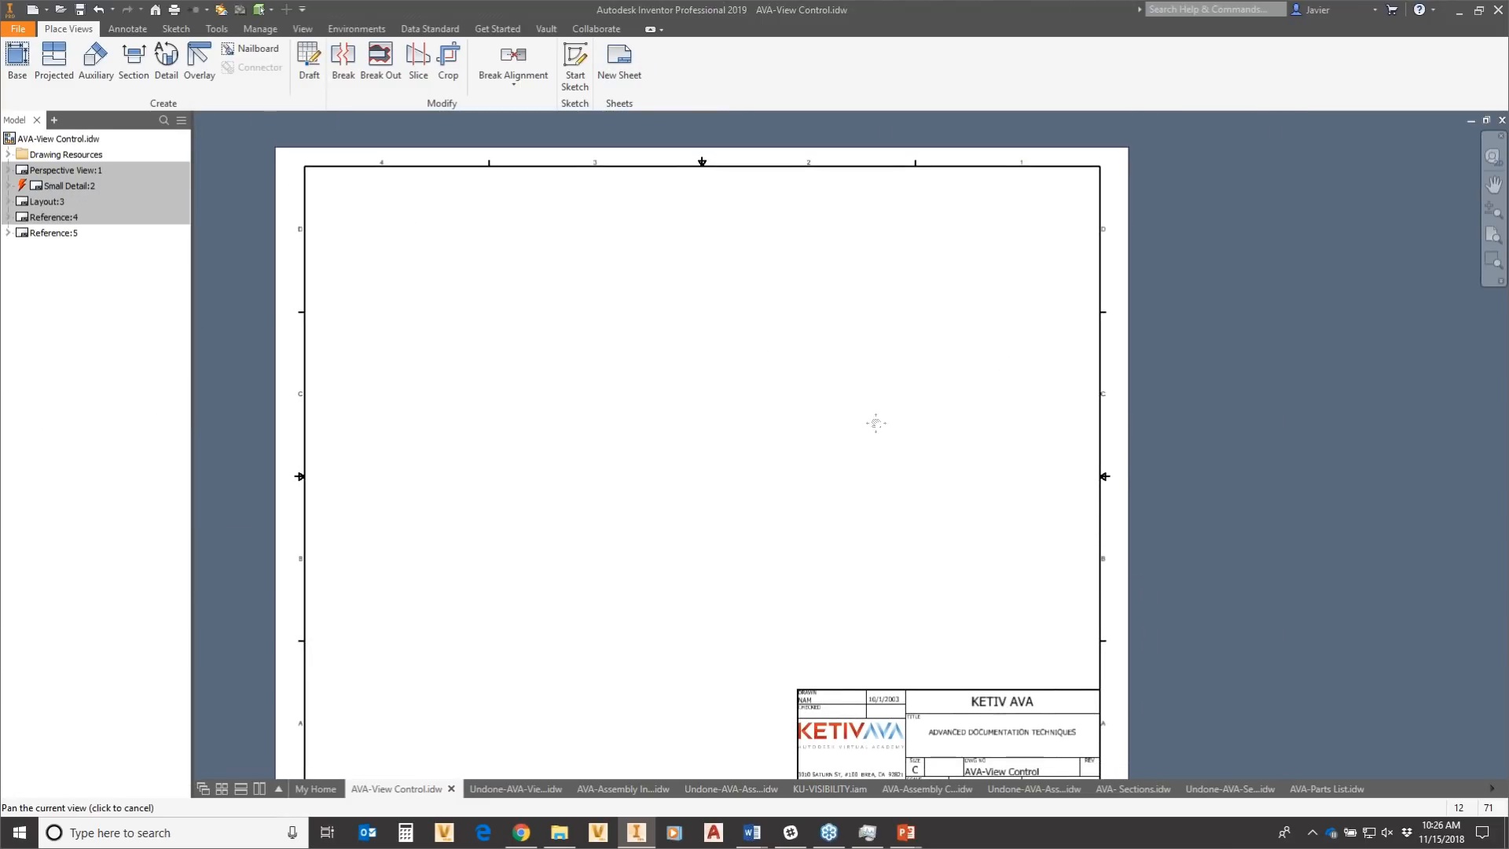
left_click(17, 59)
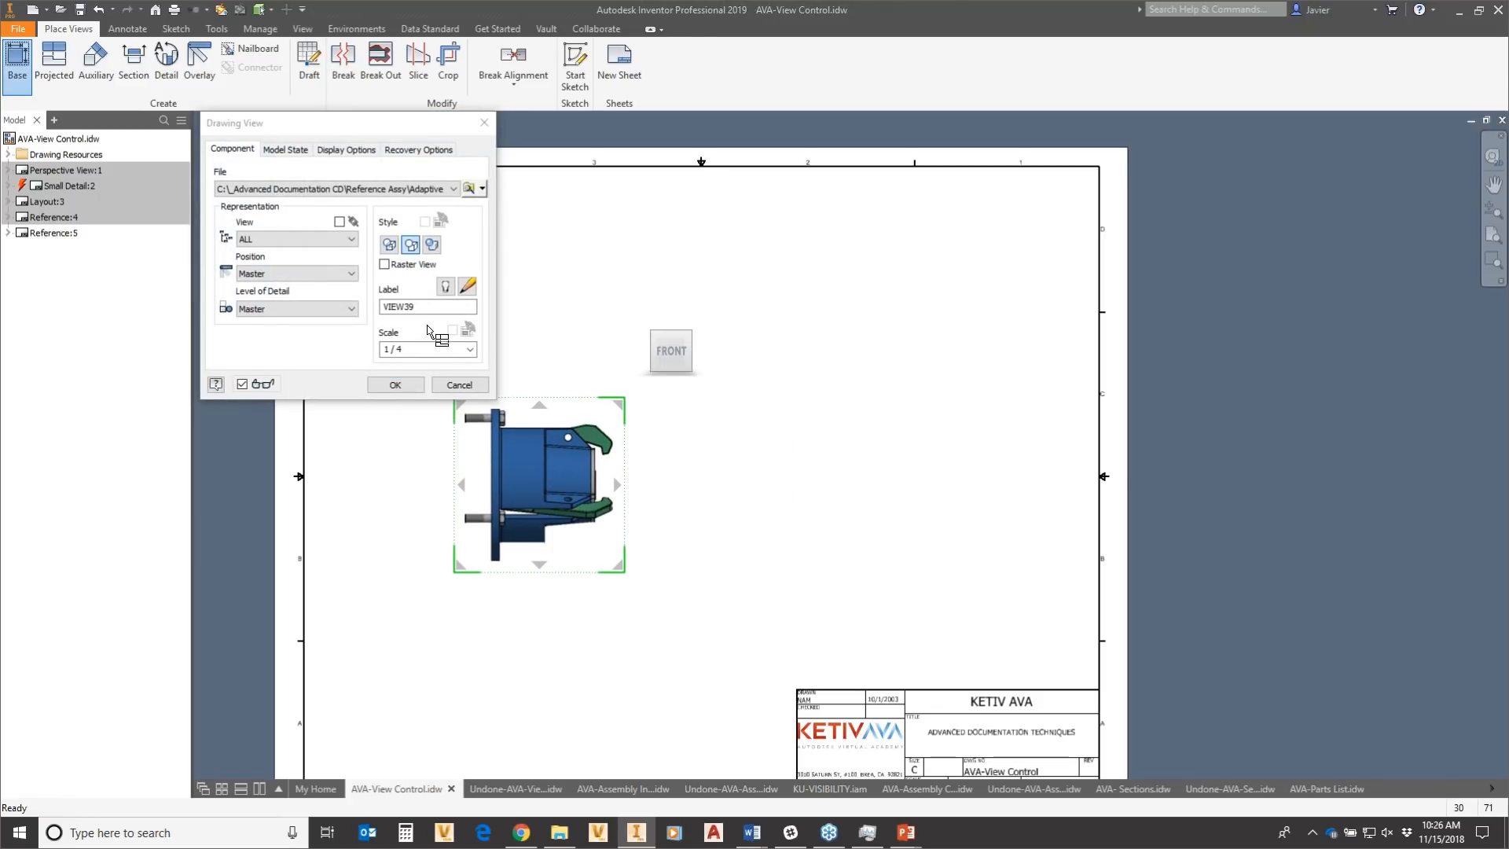
left_click(693, 312)
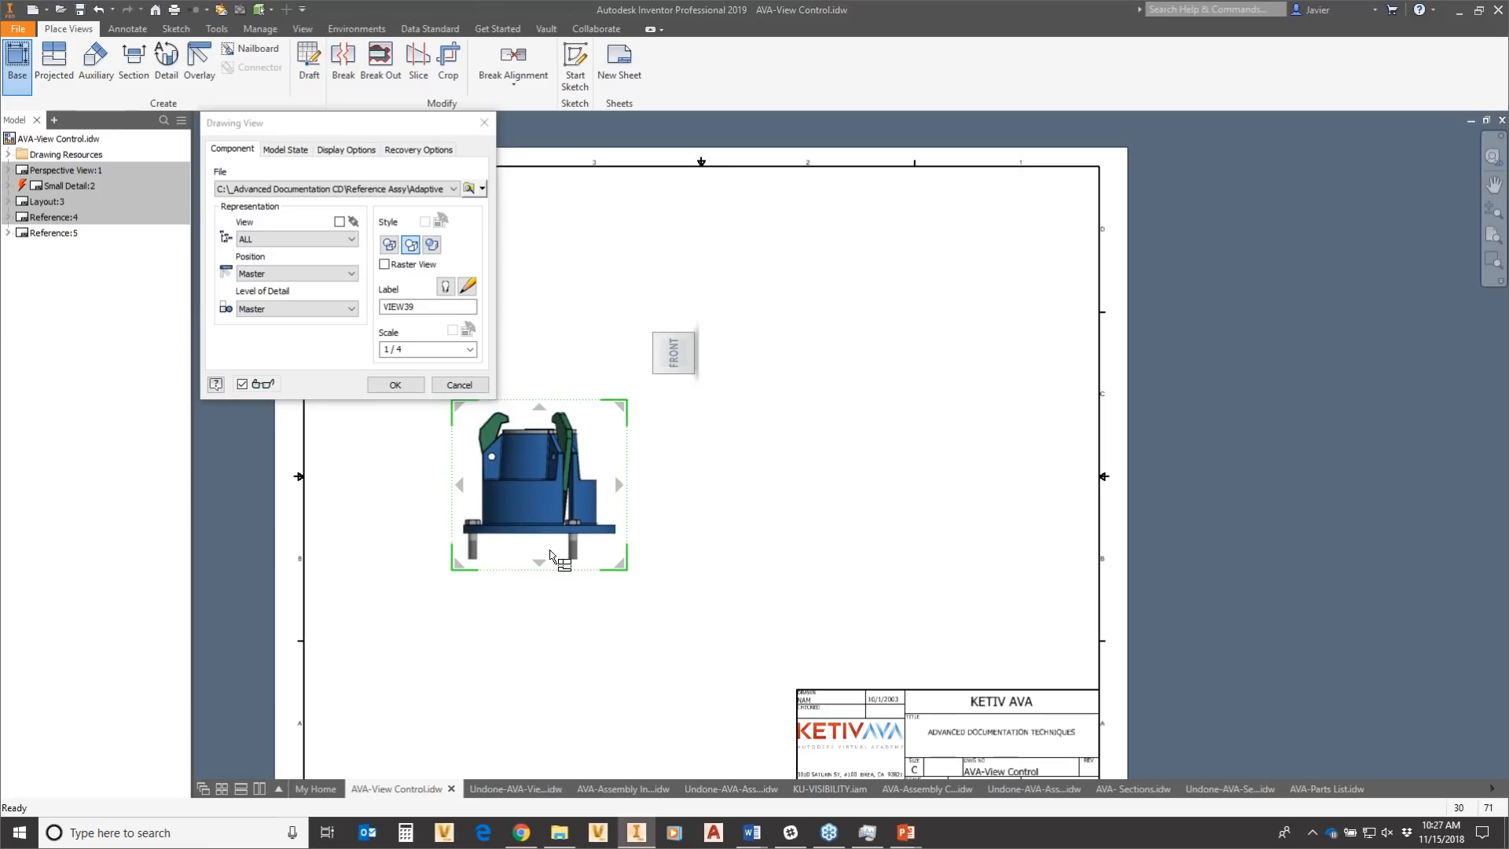
left_click(329, 273)
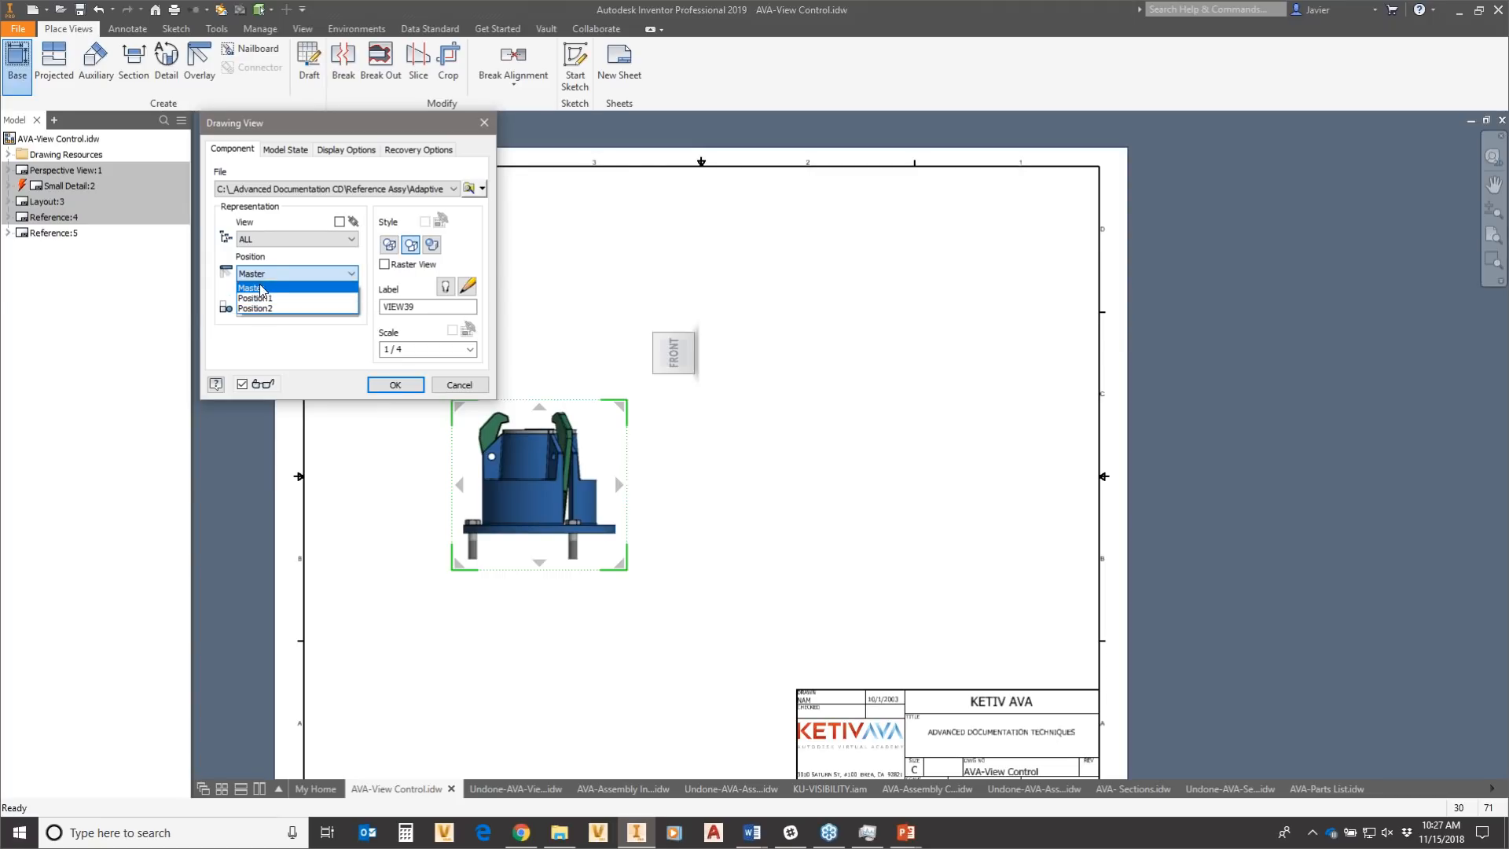
left_click(260, 294)
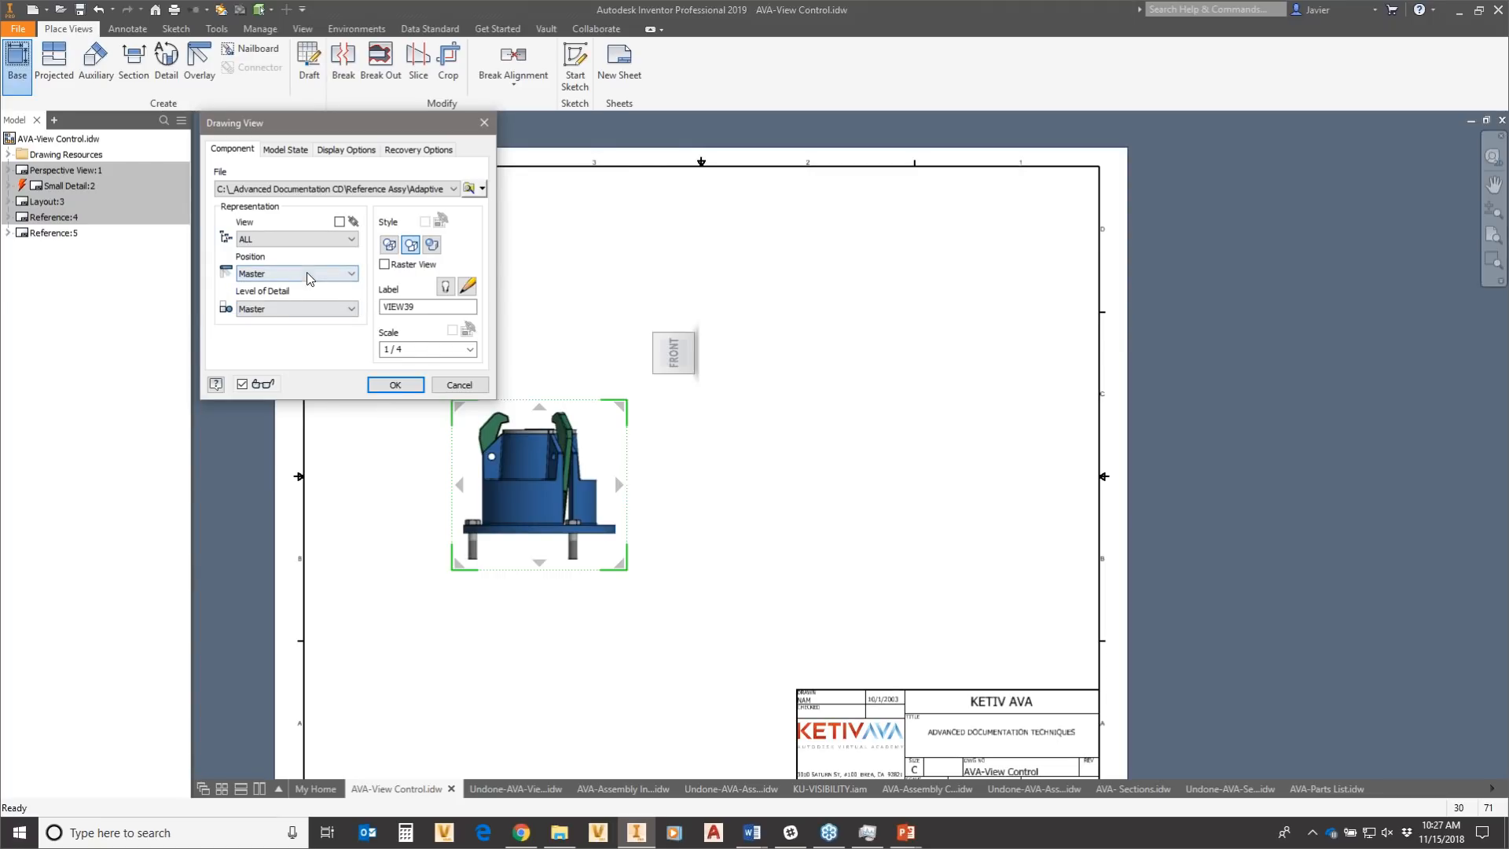
left_click(396, 385)
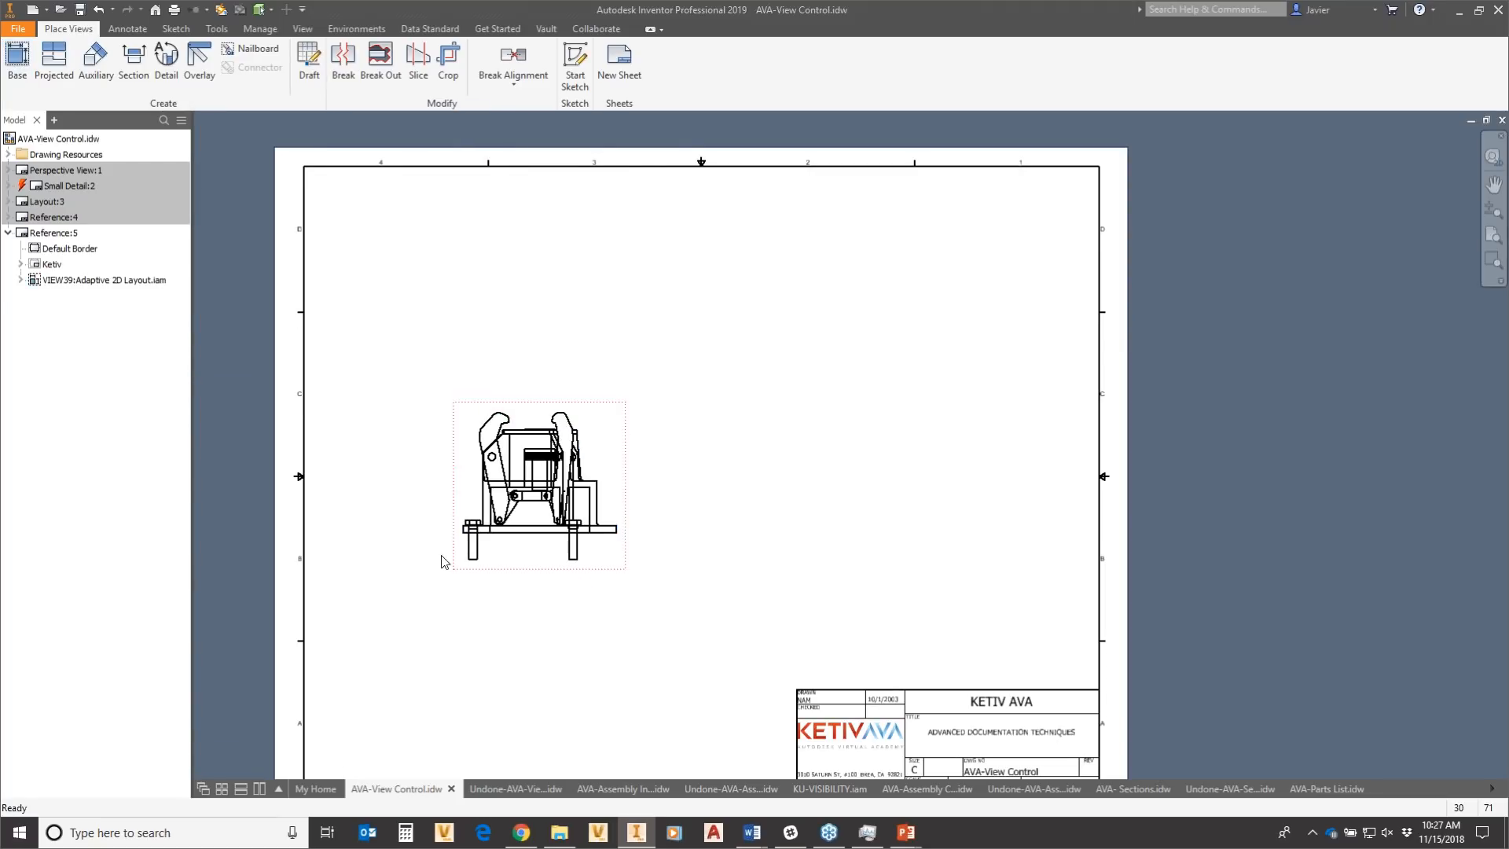
Place a second upright base view of the assembly beside the first at 1/4 scale, using Position1.
scroll(443, 557, "up", 3)
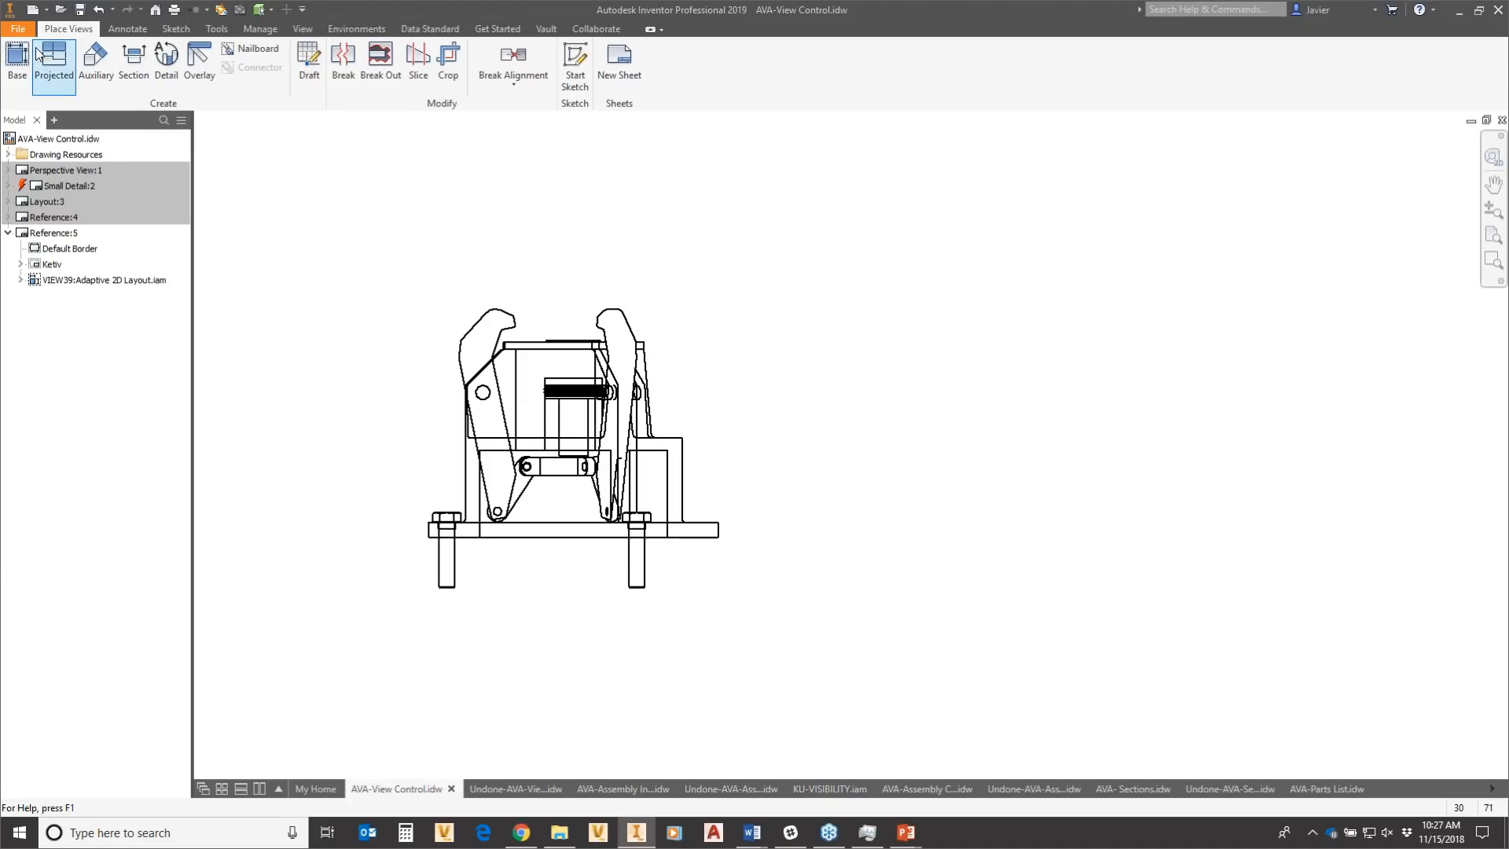
left_click(17, 57)
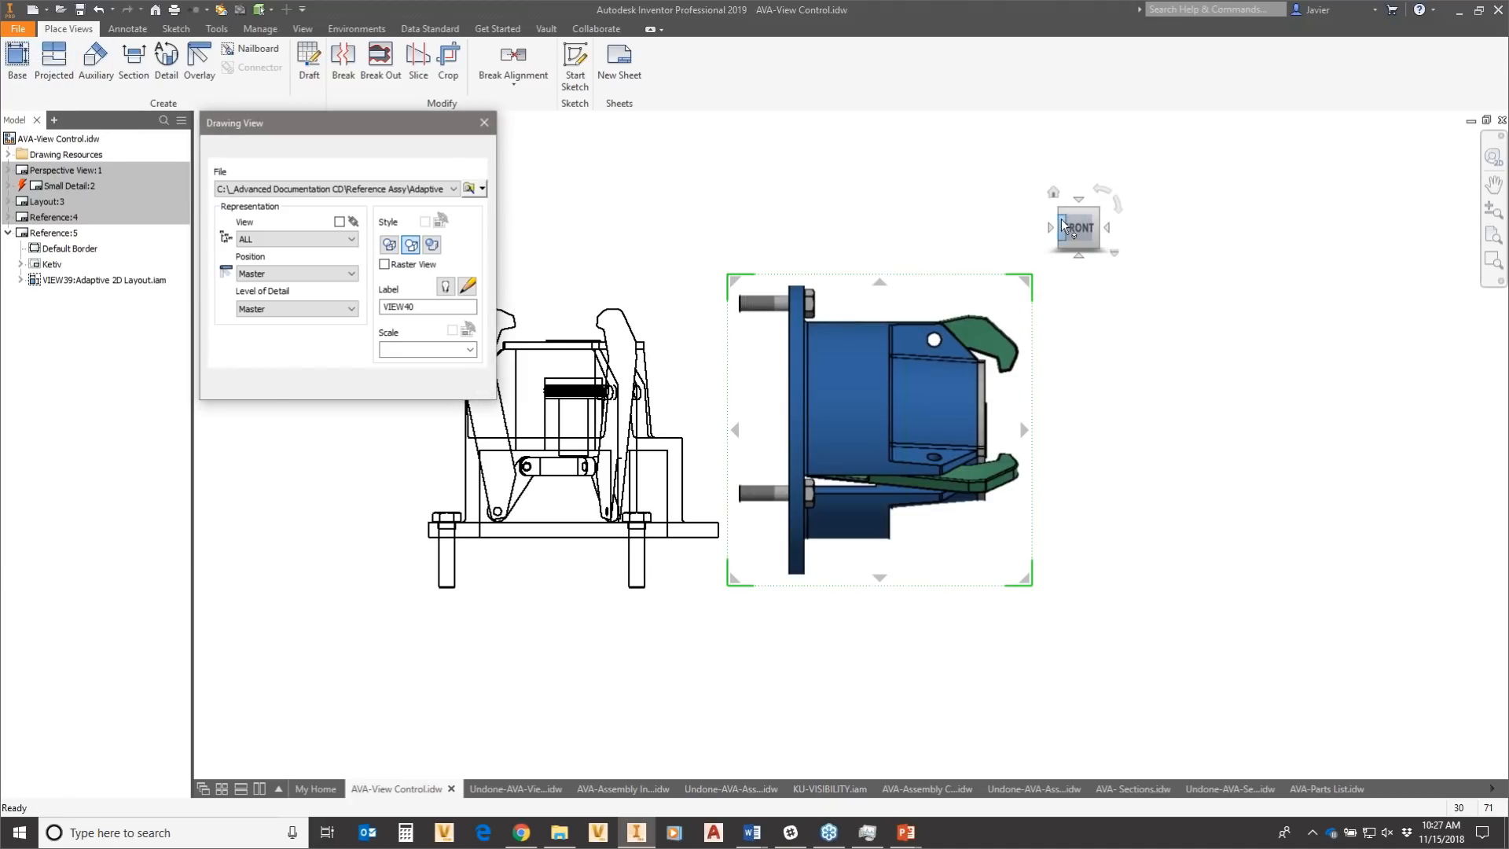
left_click(1102, 189)
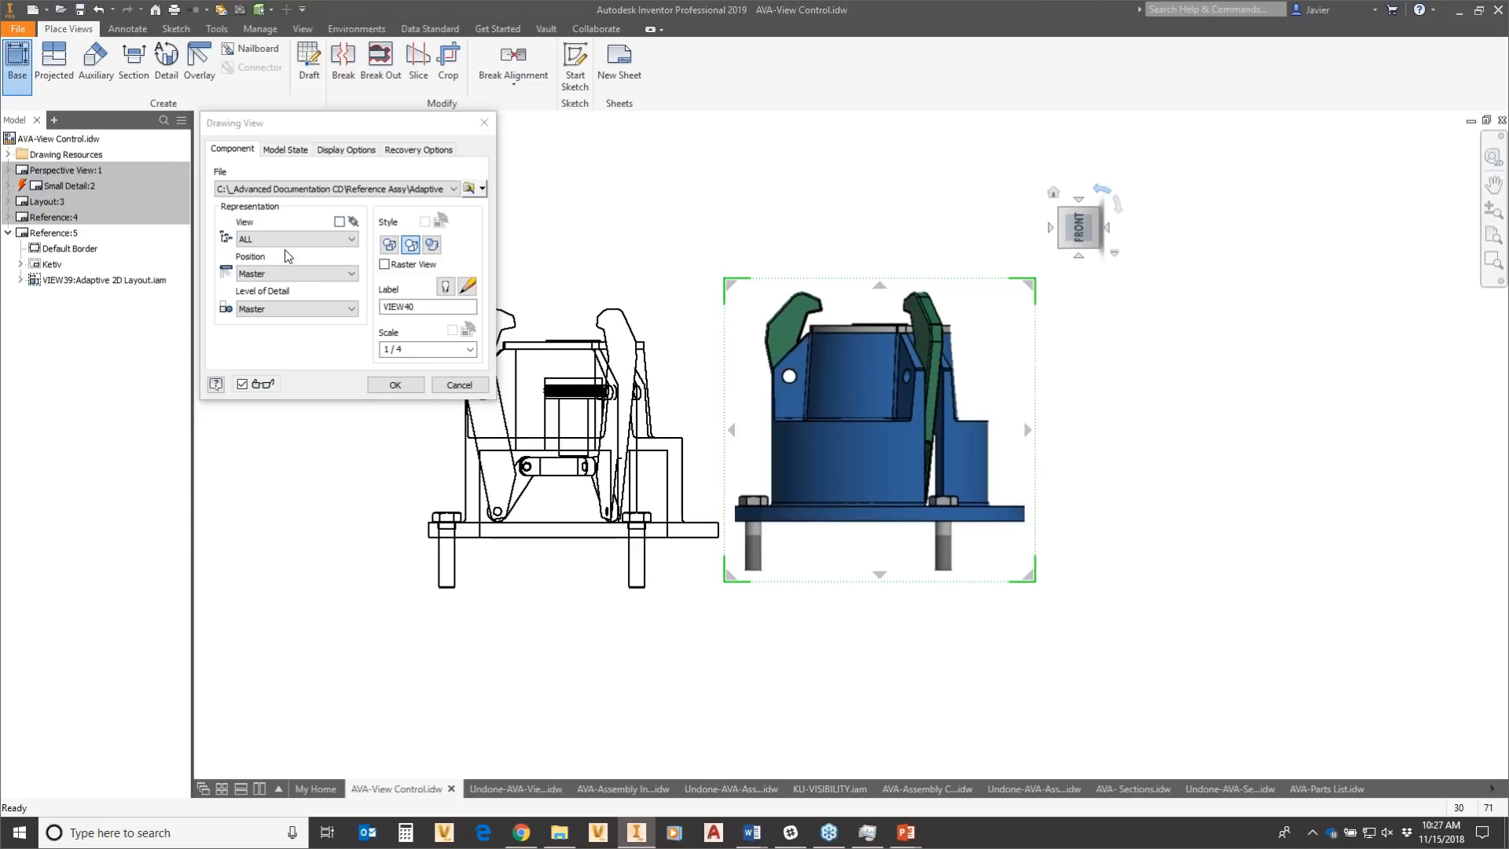
left_click(329, 276)
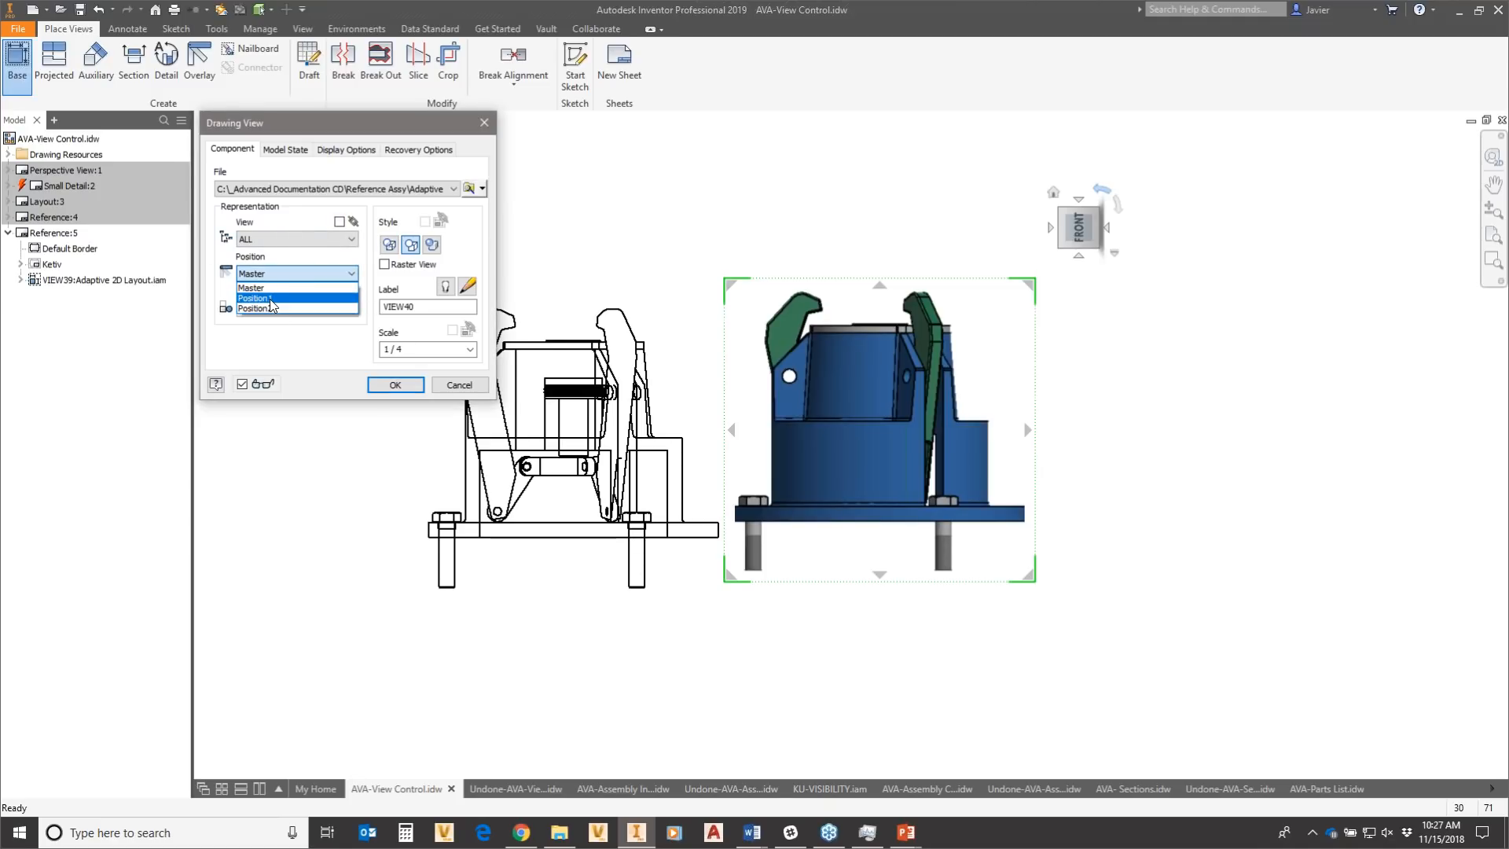
left_click(271, 299)
left_click(413, 388)
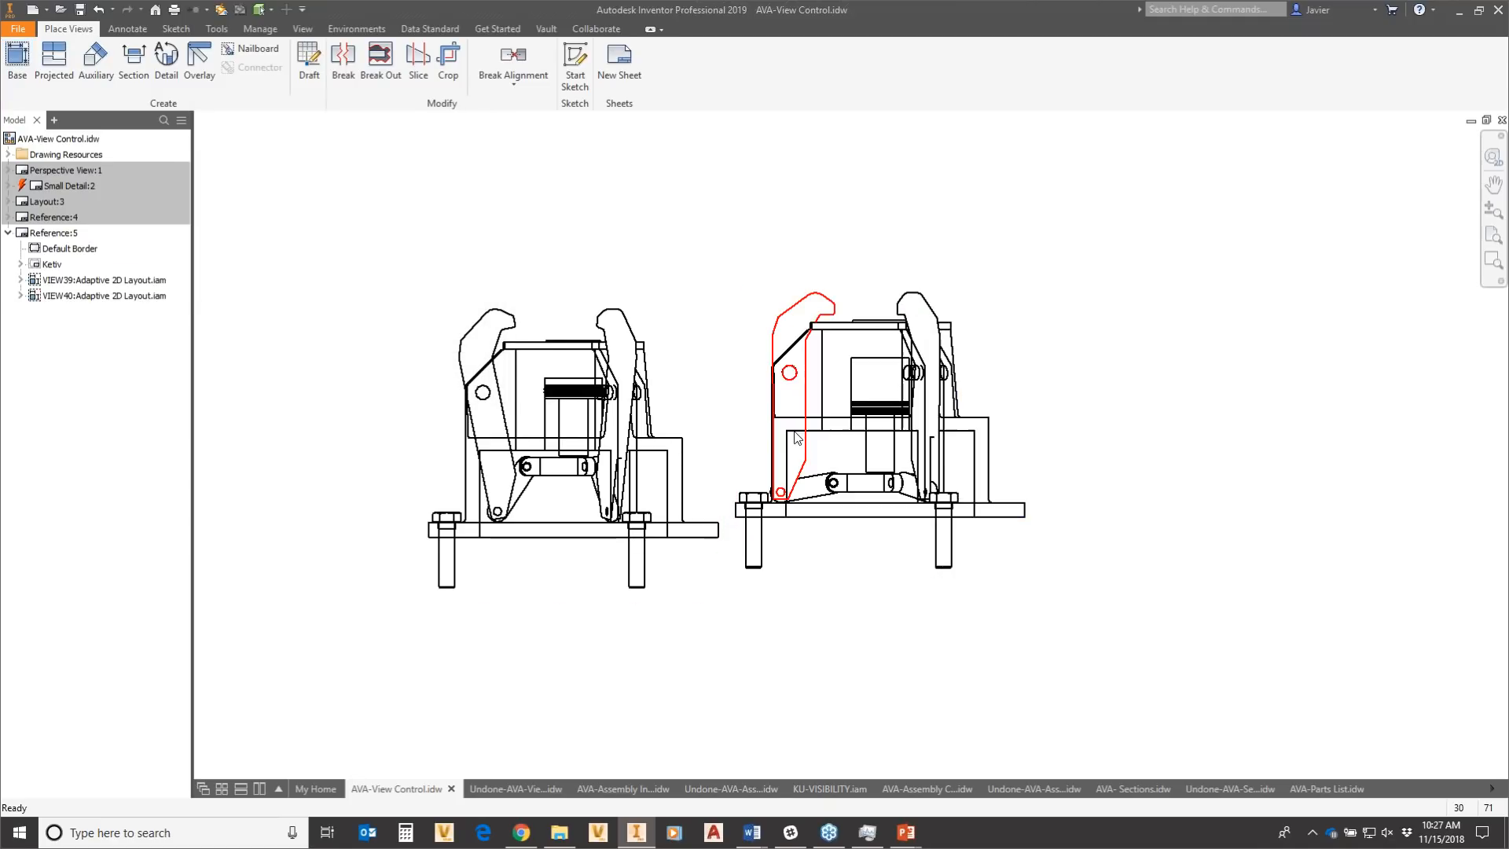
Move the Position1 view farther from the Master view and line it up horizontally with it.
left_click_drag(1045, 304, 1136, 320)
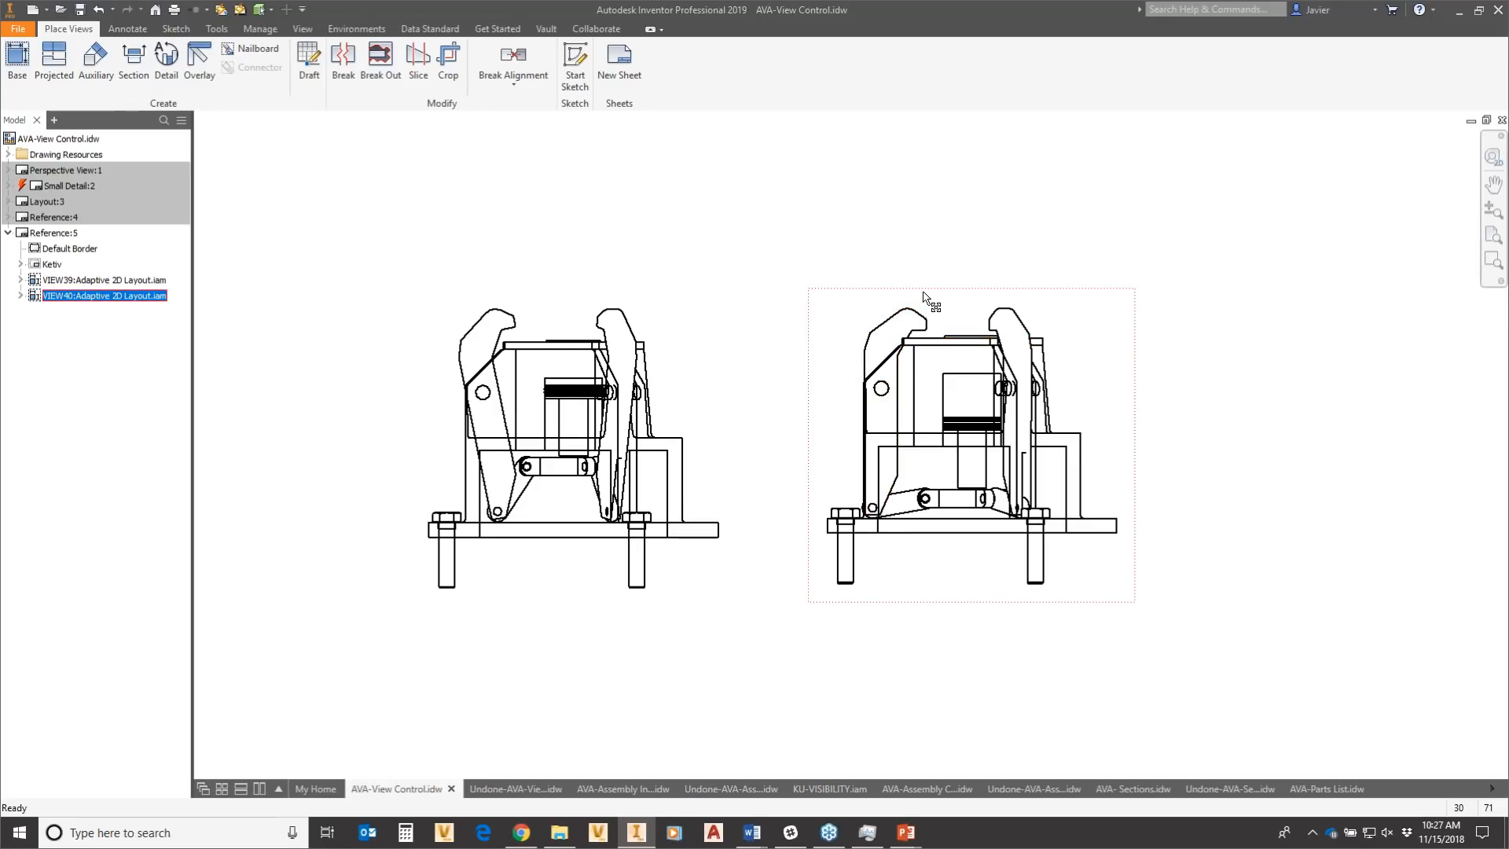
left_click_drag(925, 297, 1045, 302)
left_click(715, 230)
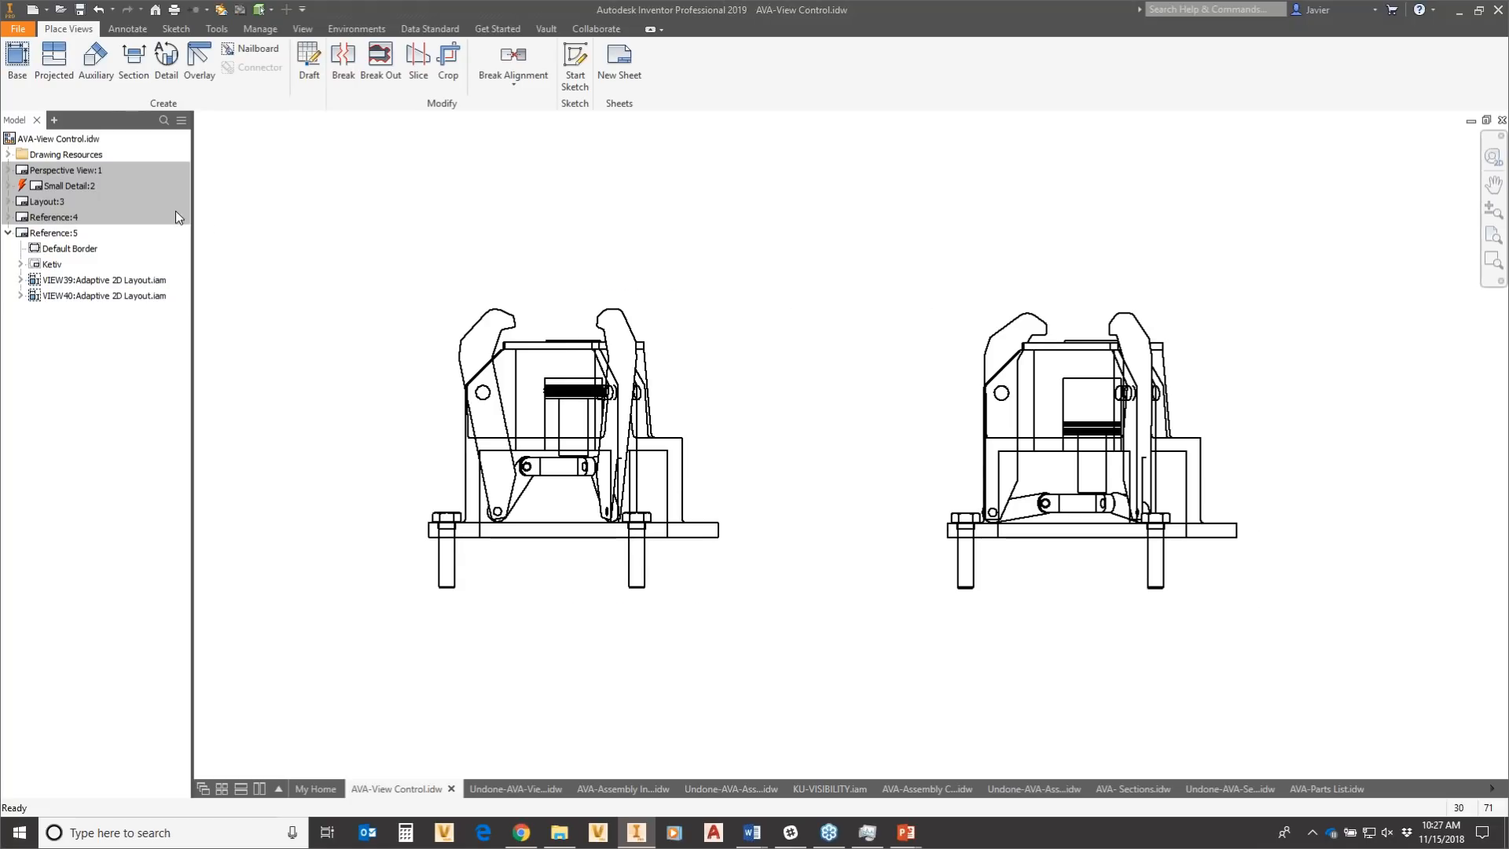
Add an overlay view of Position1 to the Master base view, keeping the layer setting As Overlay.
left_click(205, 73)
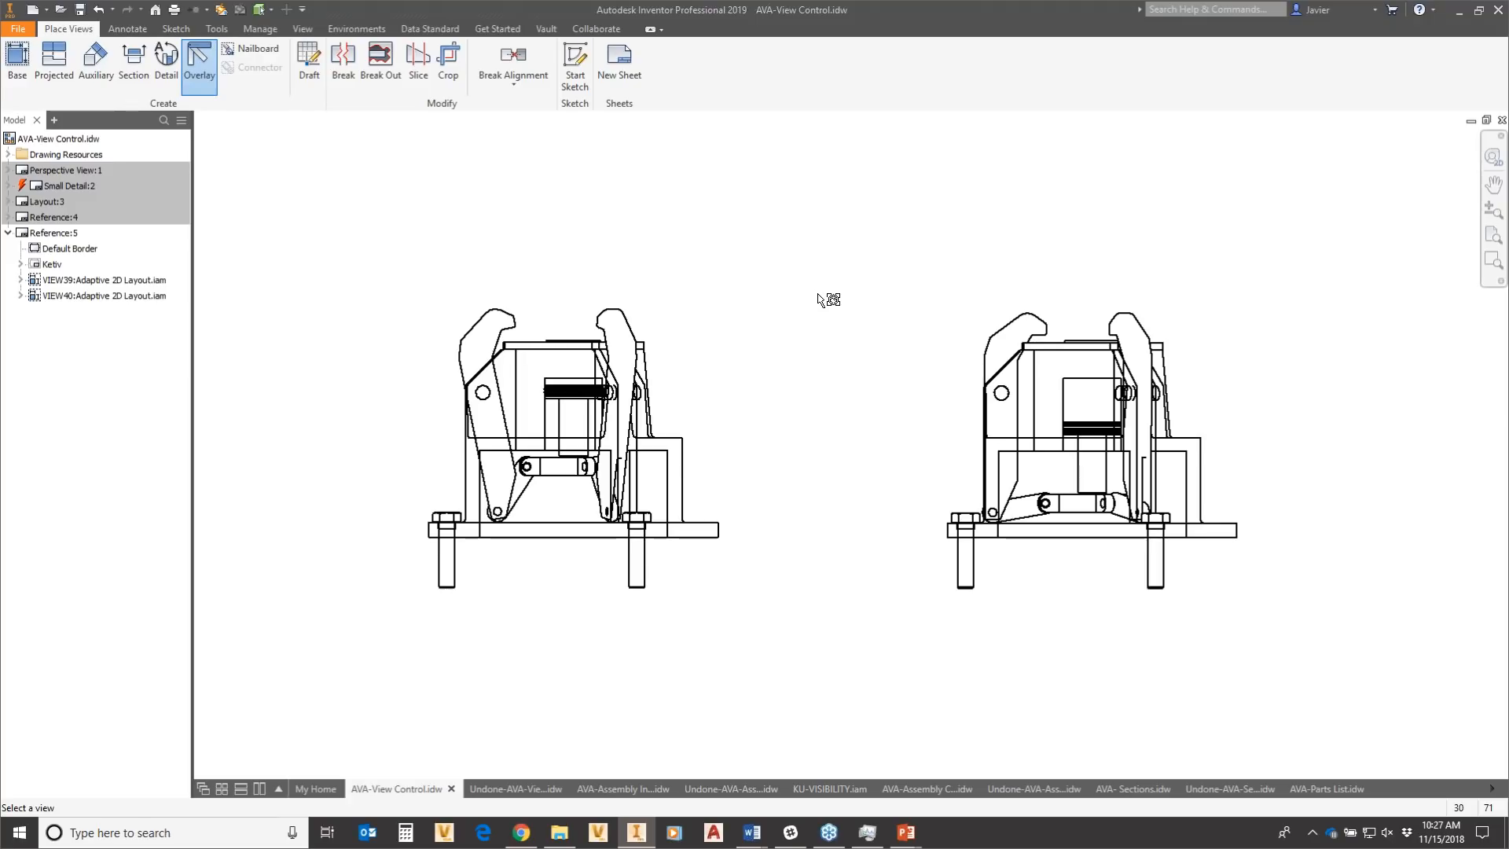
left_click(685, 329)
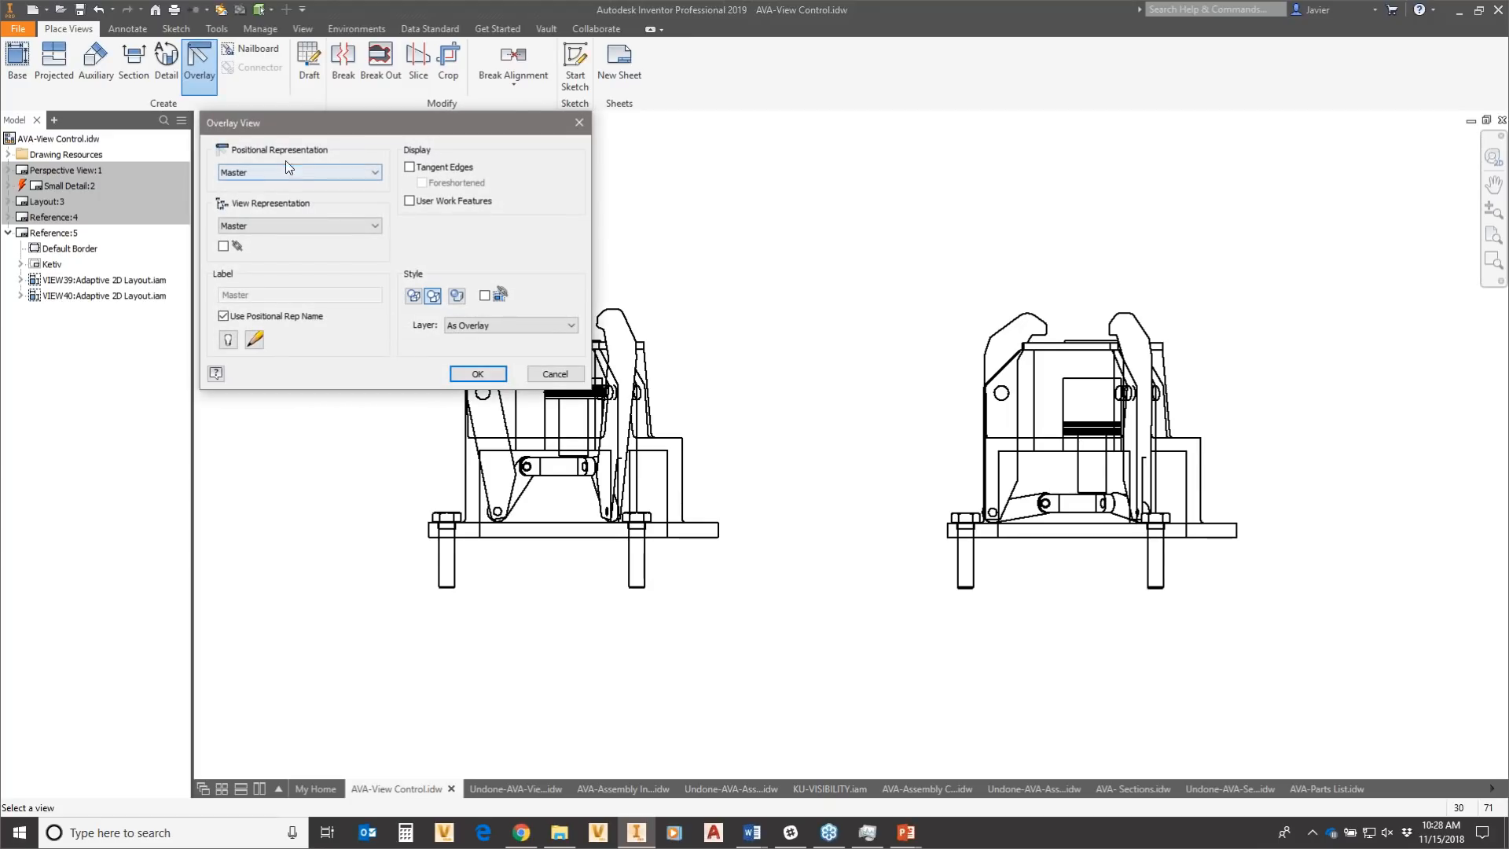
left_click(315, 171)
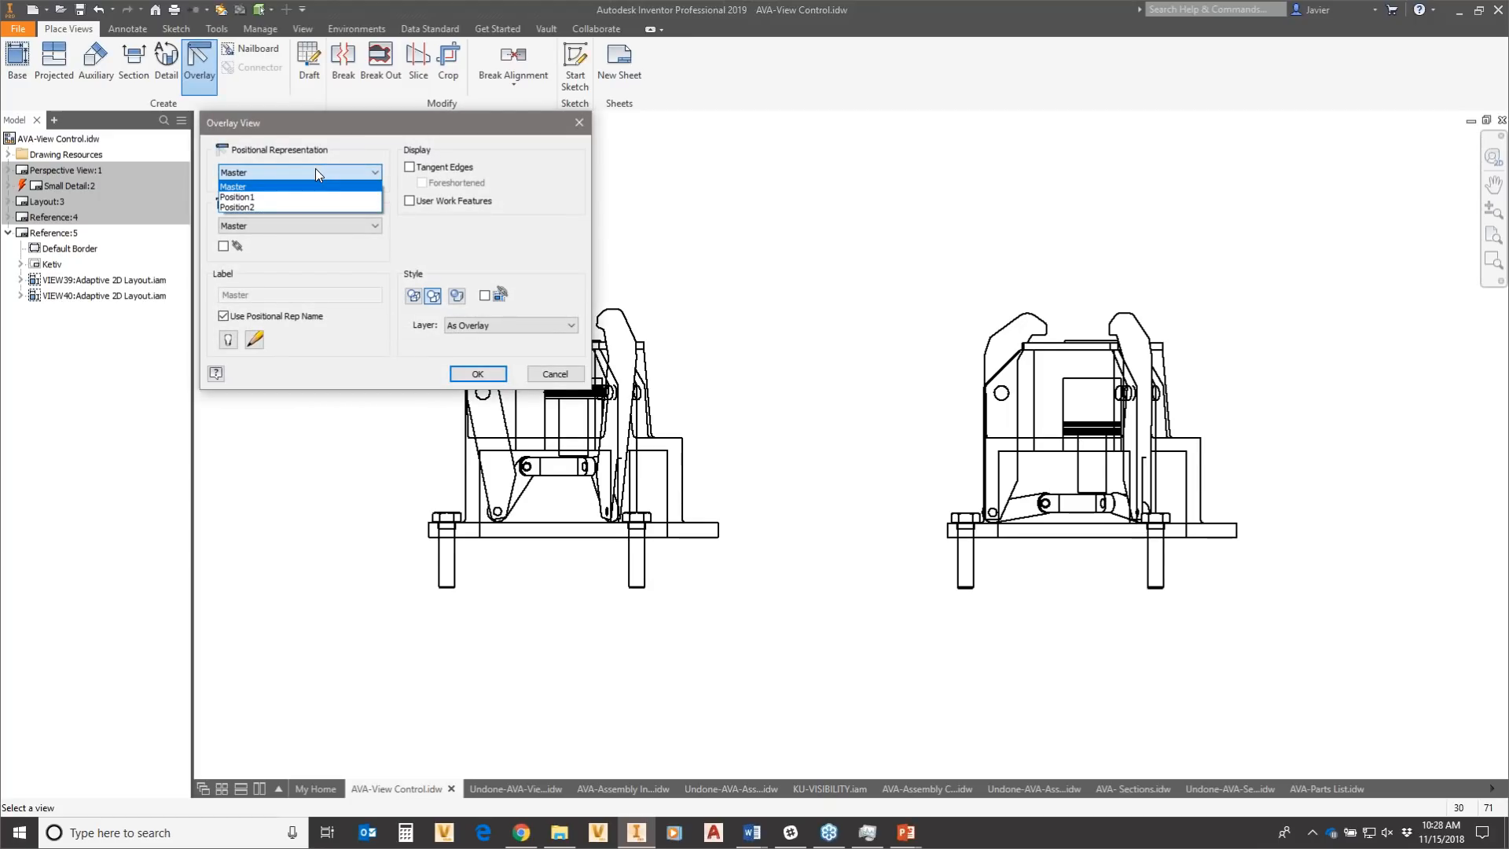
left_click(259, 197)
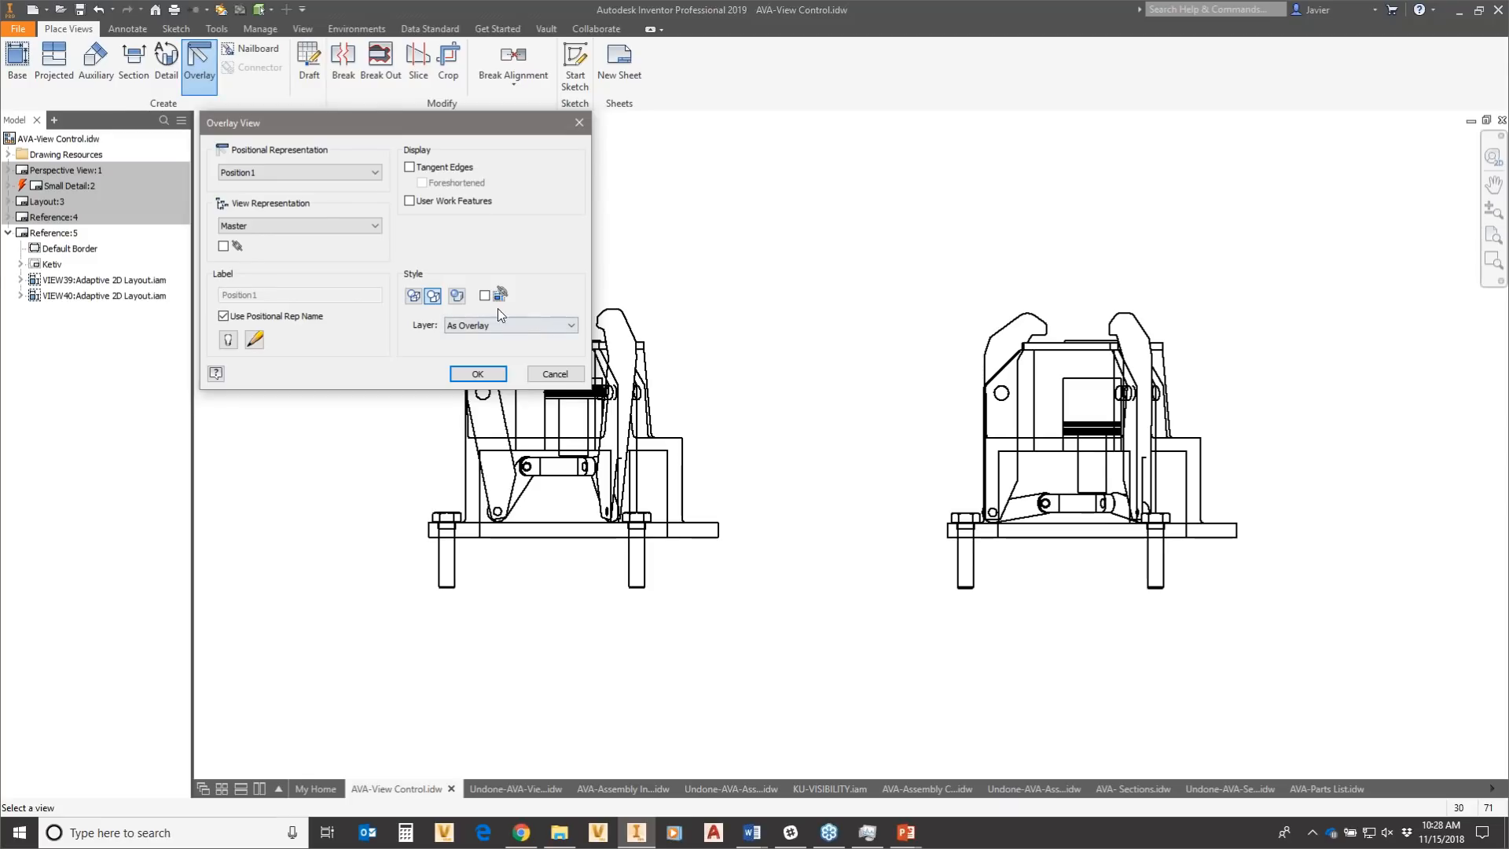
left_click(457, 327)
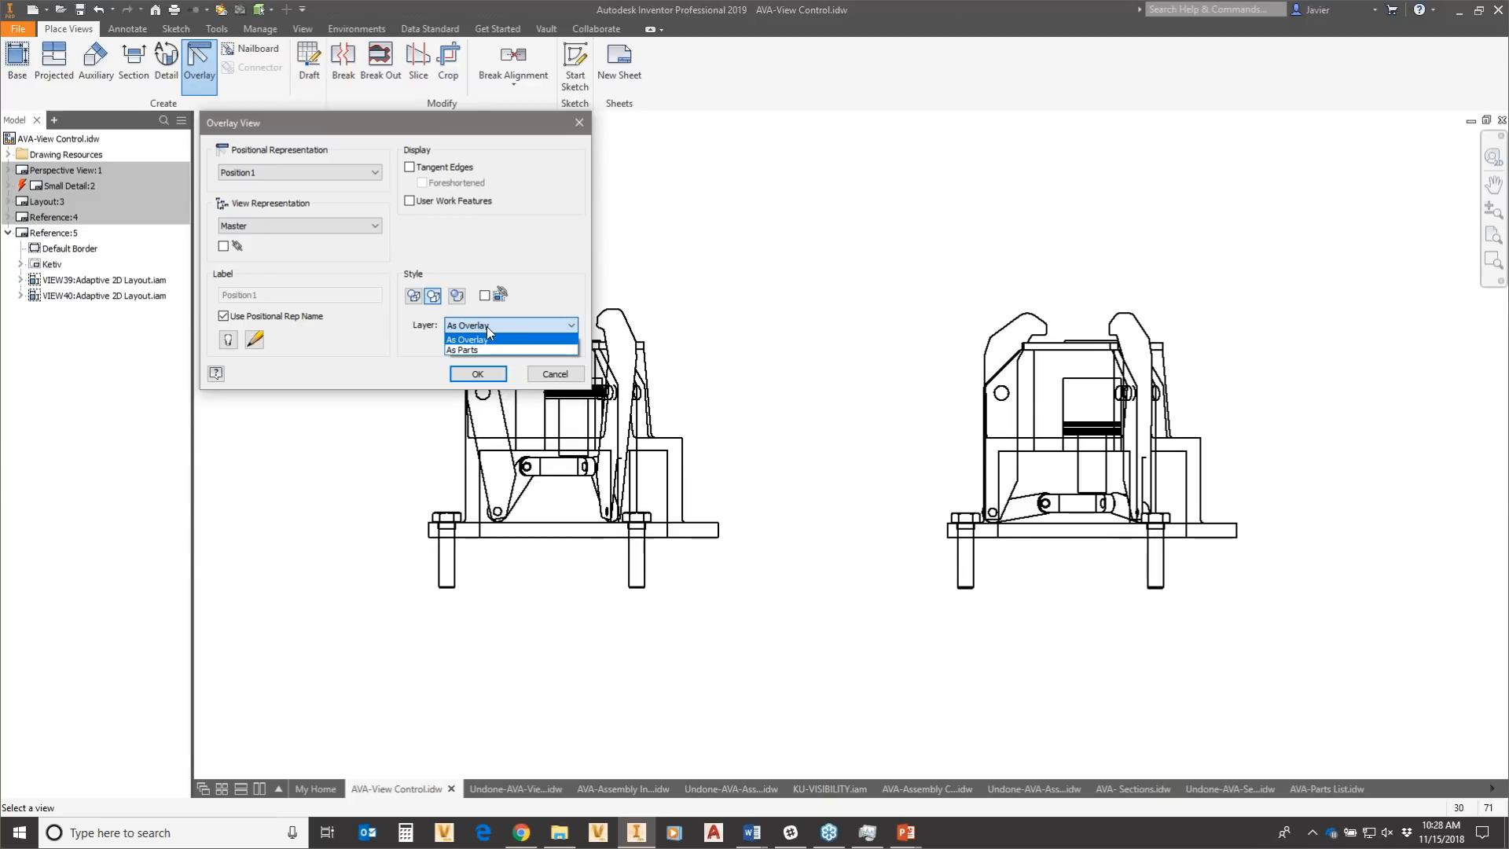
left_click(569, 262)
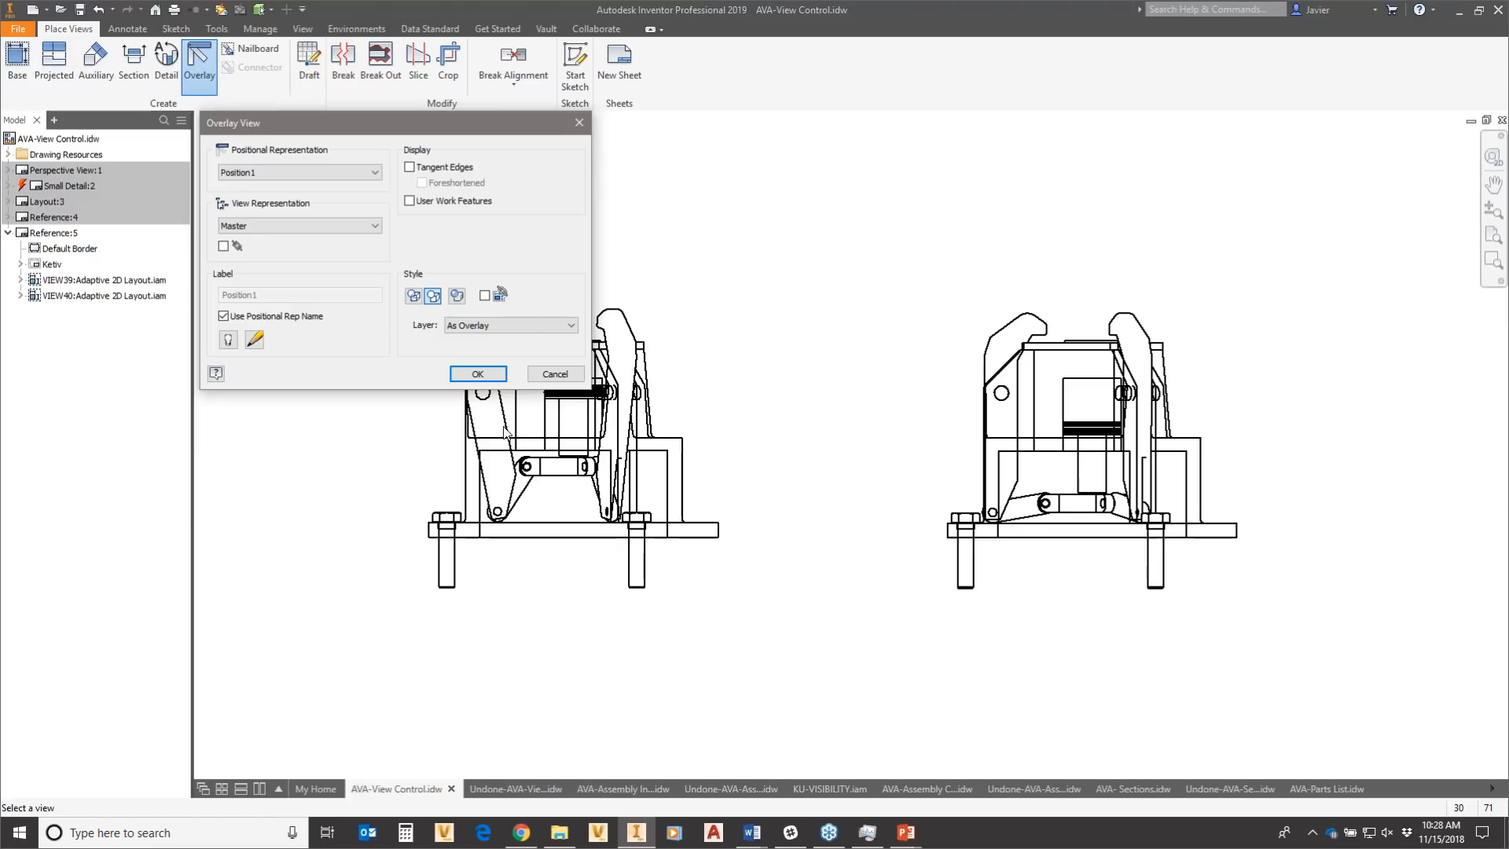
left_click(454, 378)
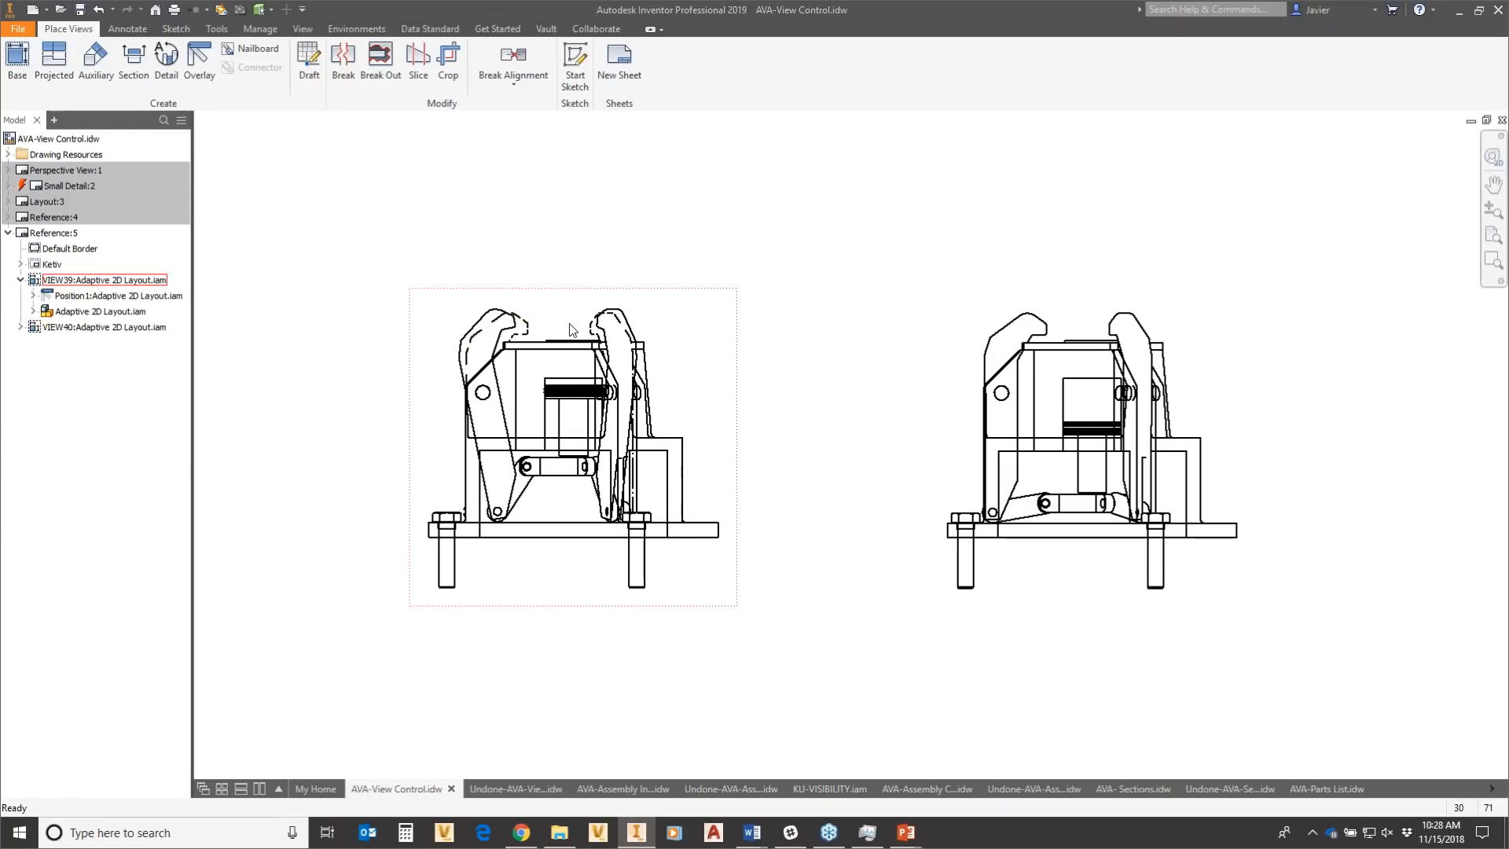
Add a second overlay to the Master base view using Position2, and inspect the overlaid clamp arms.
left_click(210, 72)
left_click(580, 401)
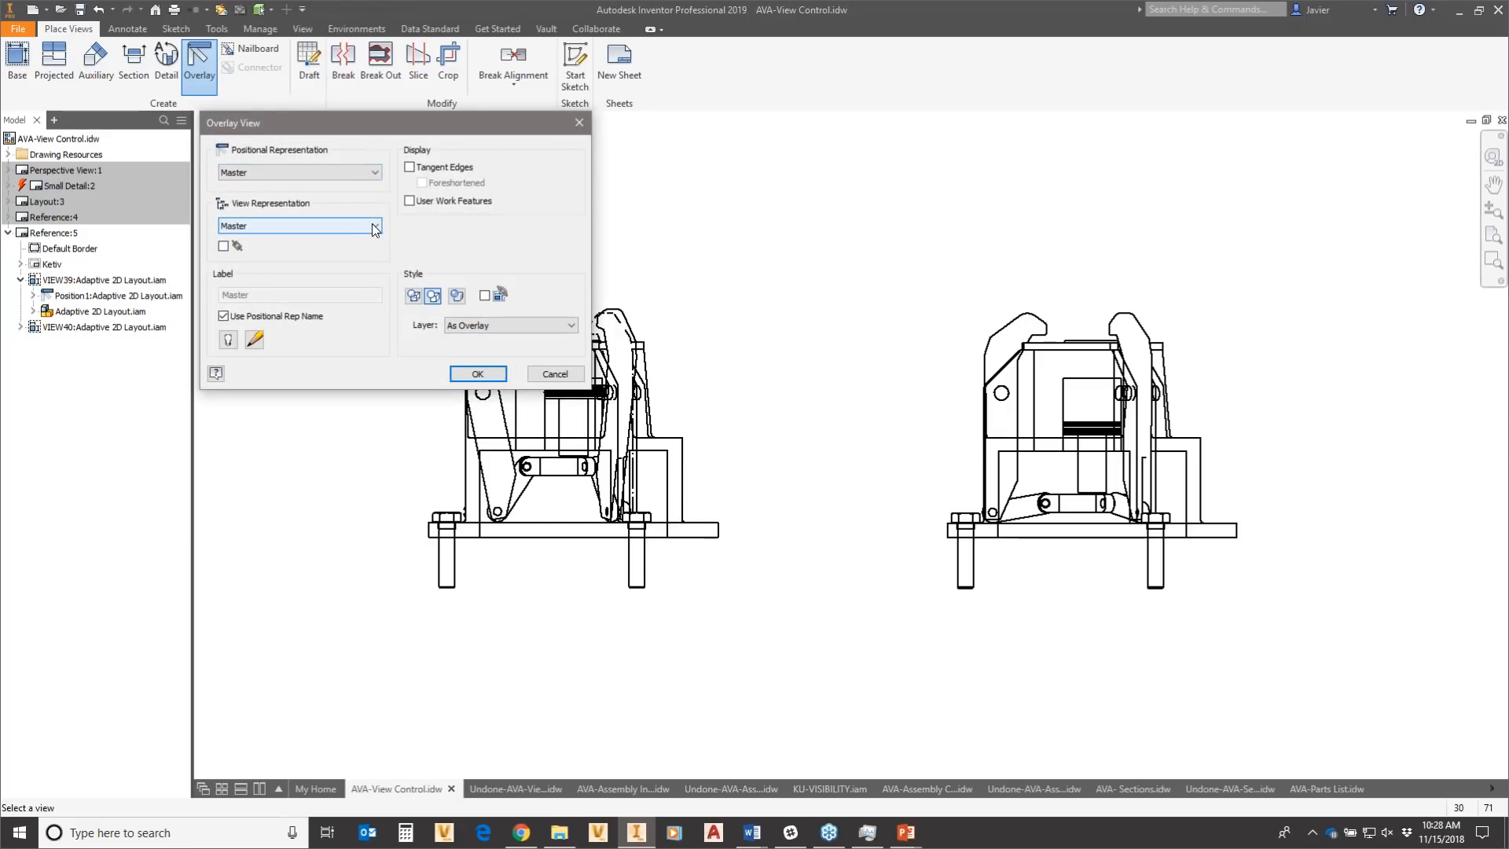
left_click(371, 173)
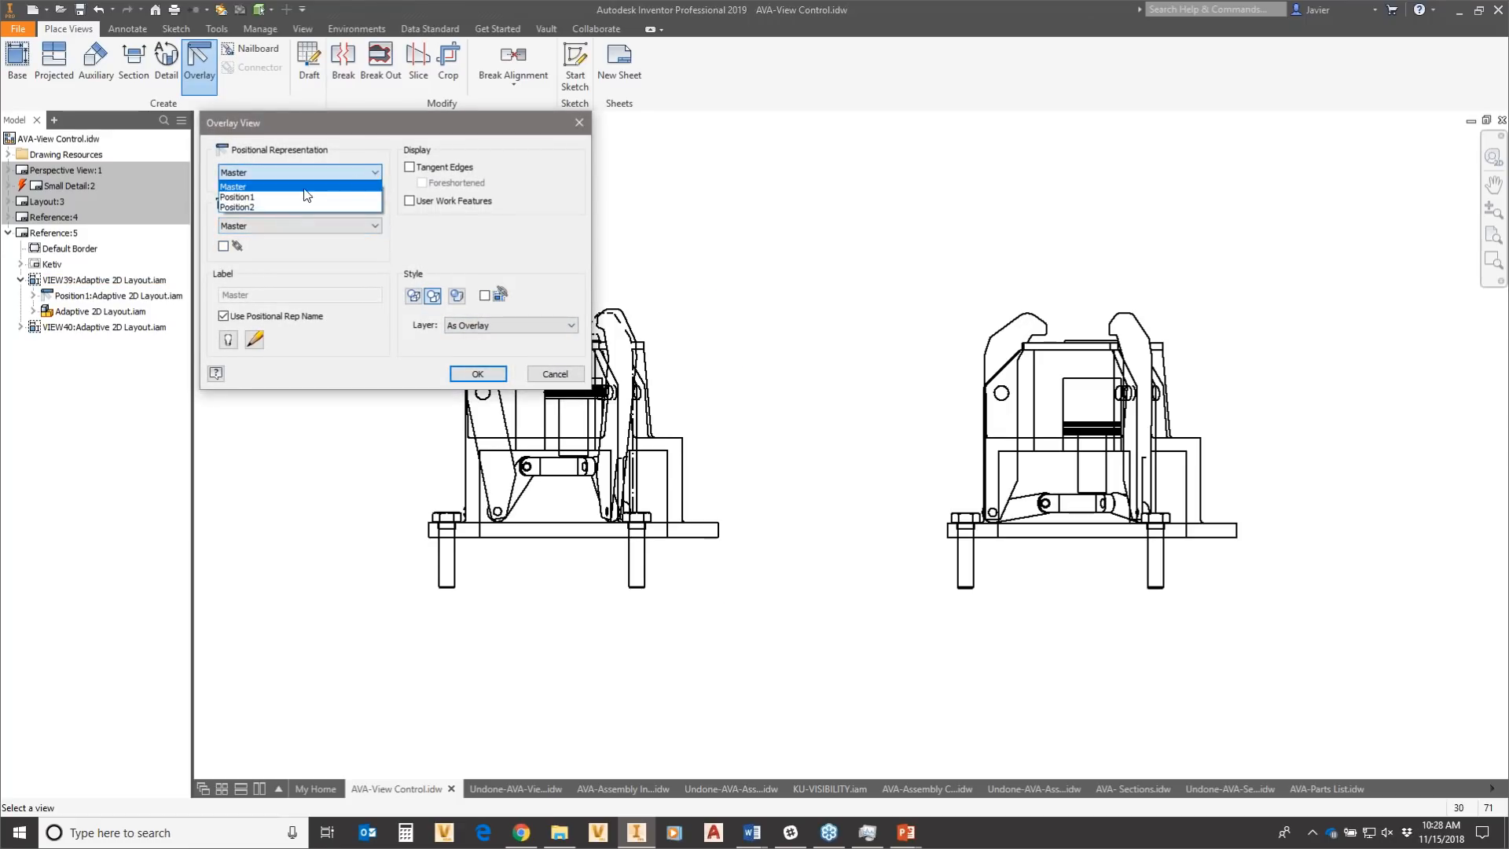
left_click(266, 205)
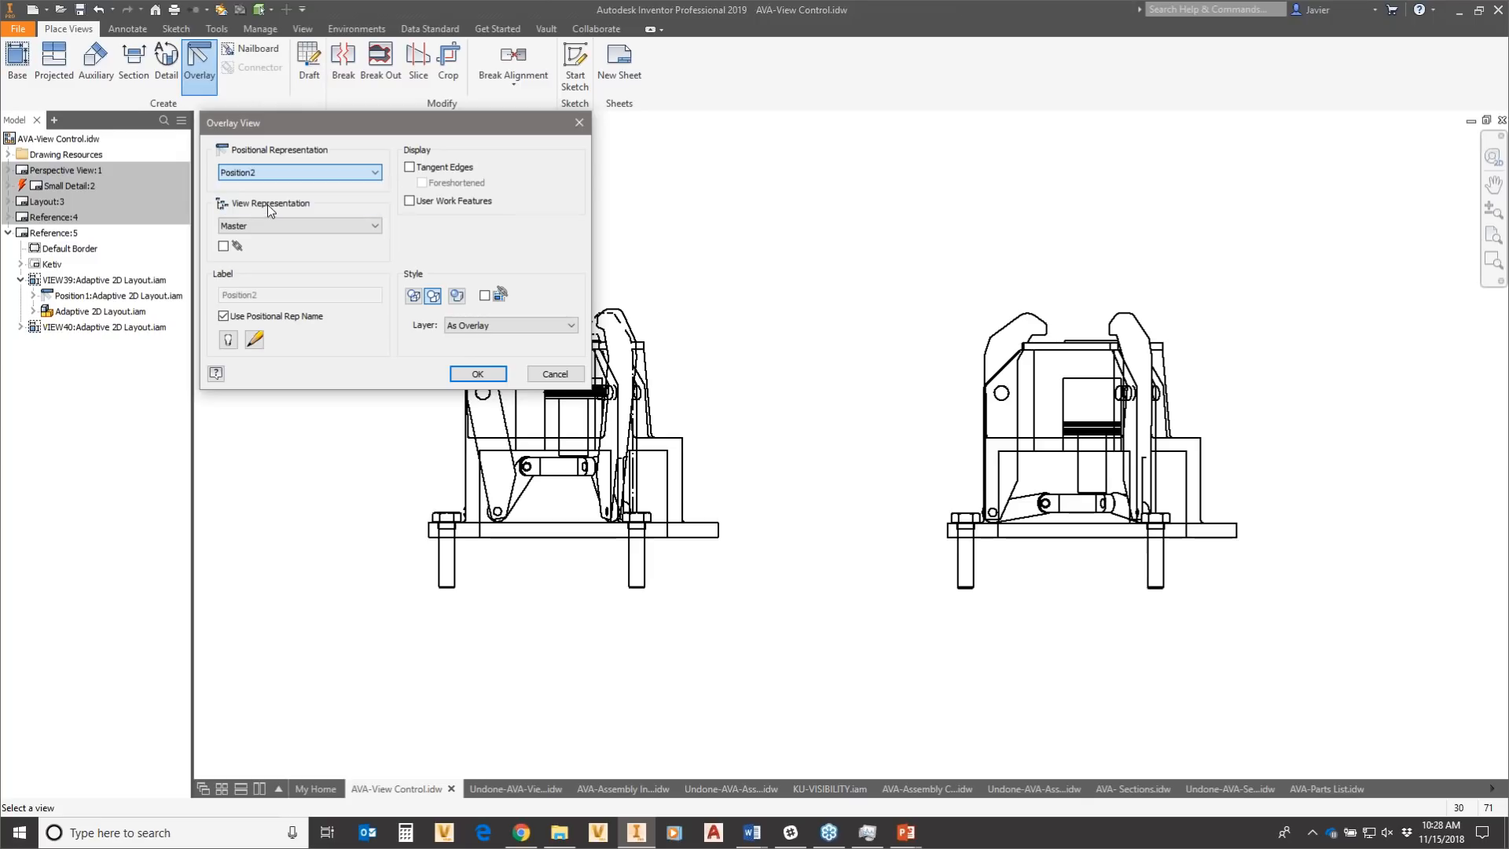
left_click(485, 379)
scroll(549, 320, "up", 5)
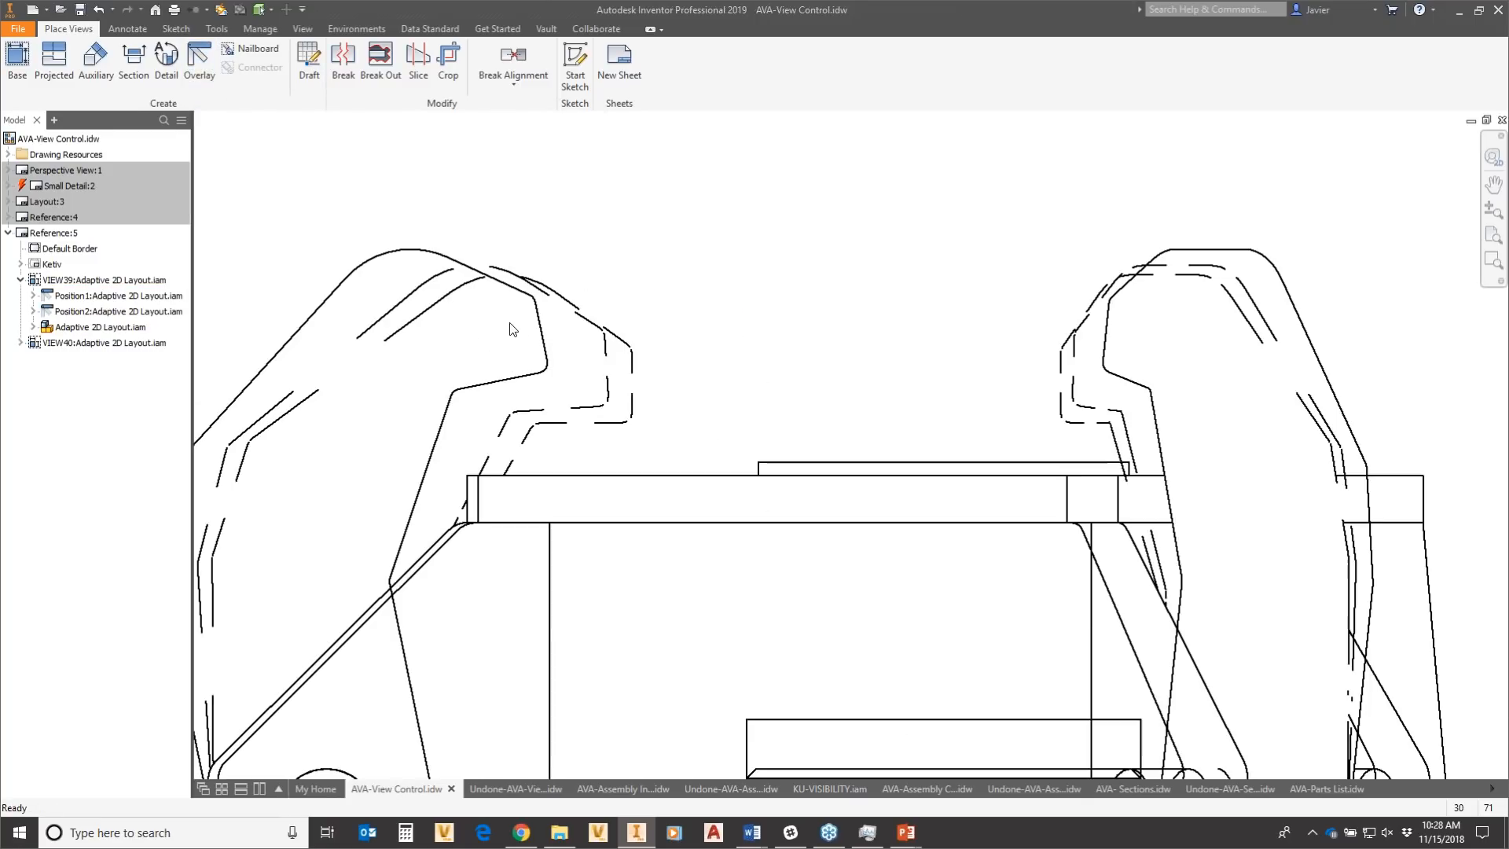
scroll(523, 342, "down", 3)
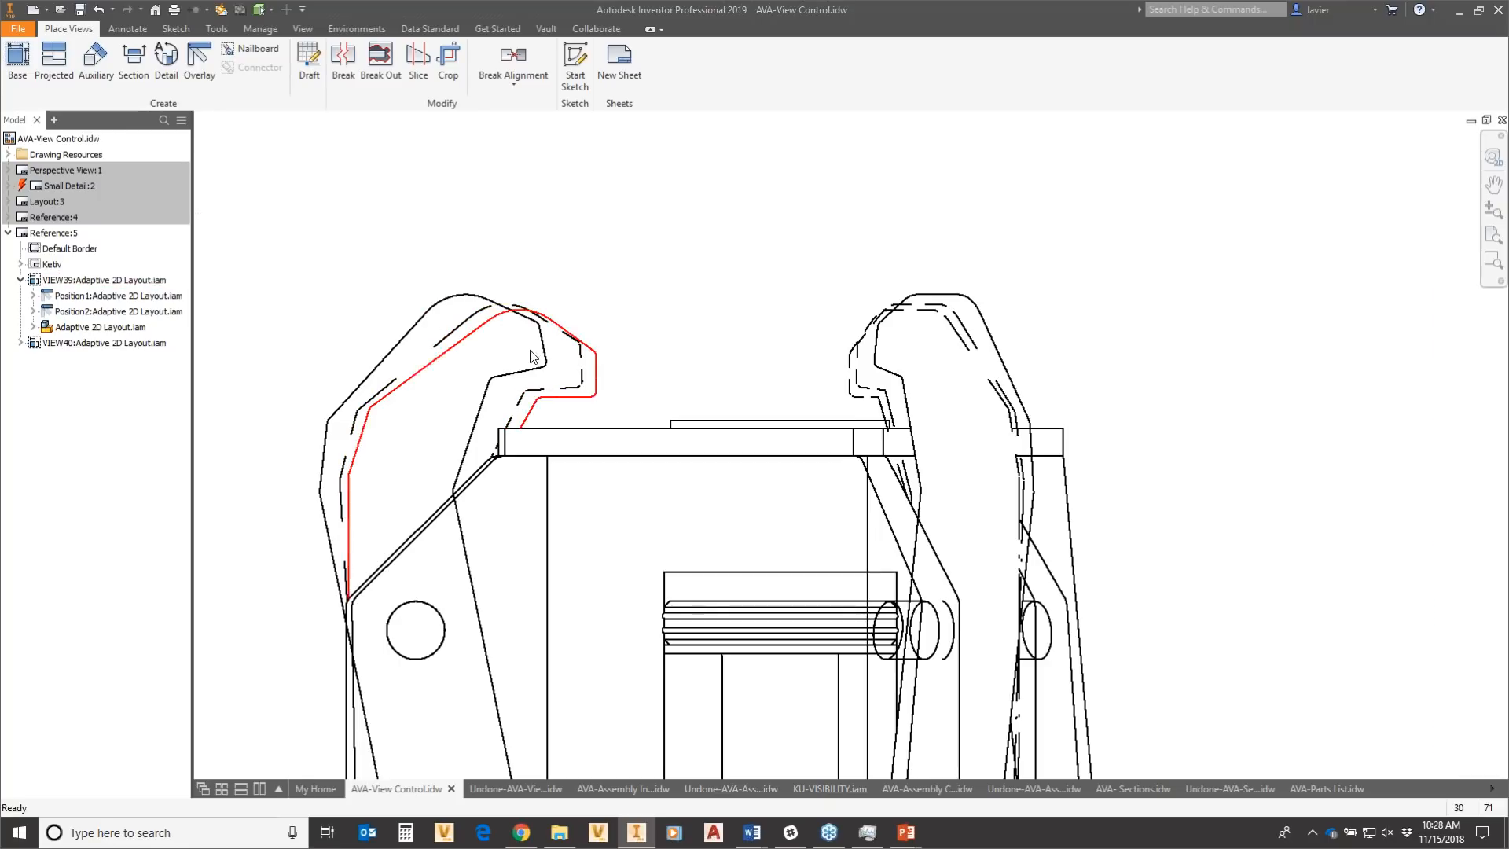
scroll(645, 271, "down", 3)
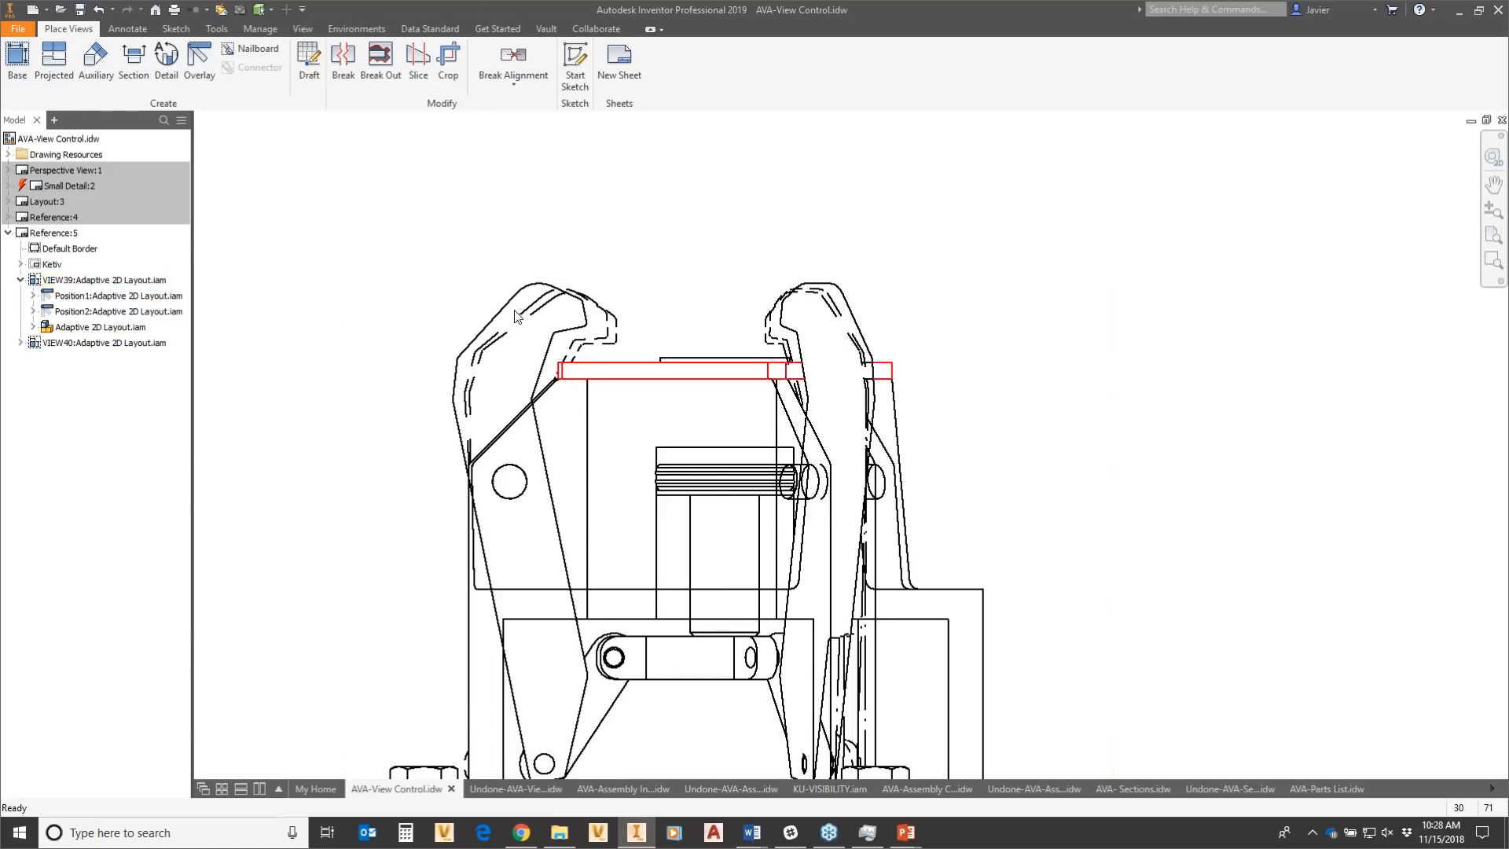
scroll(578, 433, "down", 4)
middle_click_drag(951, 481, 723, 425)
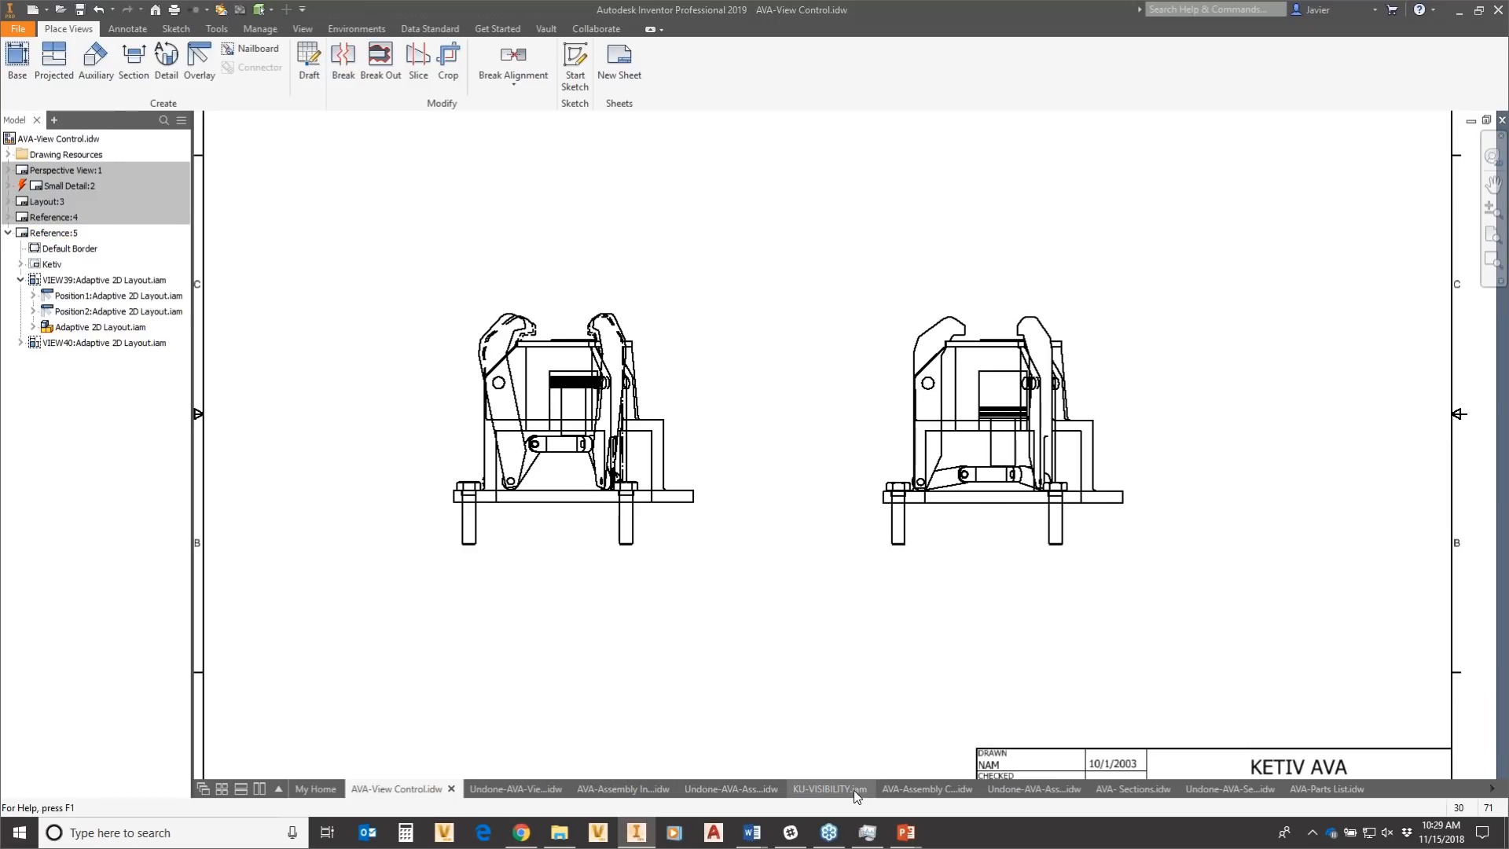
Switch to the AVA- Sections.idw drawing, review its break out views and activate the Assembly Section:1 sheet.
mouse_move(1030, 792)
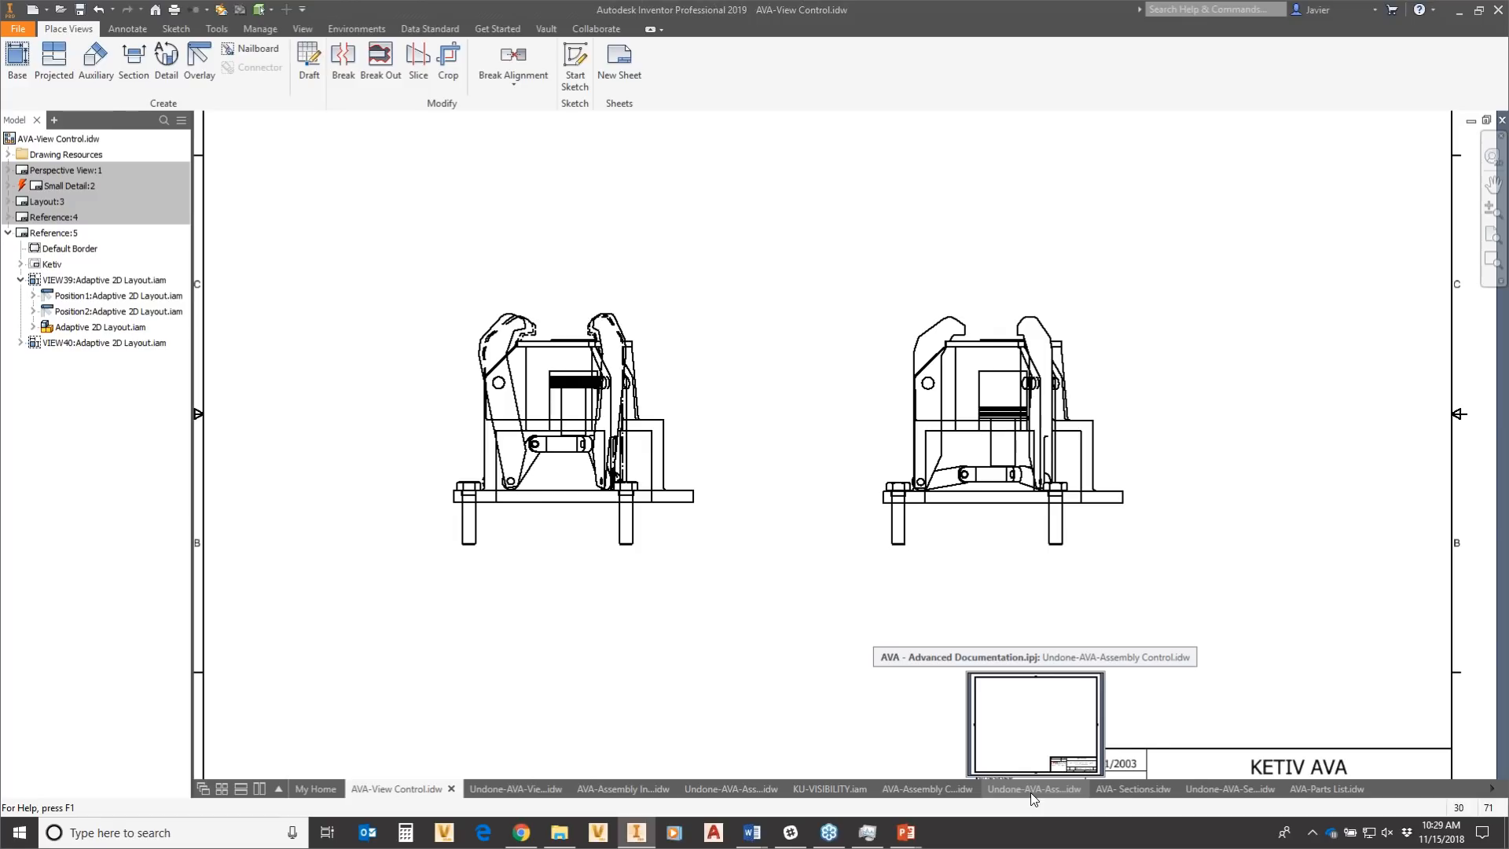
left_click(1141, 790)
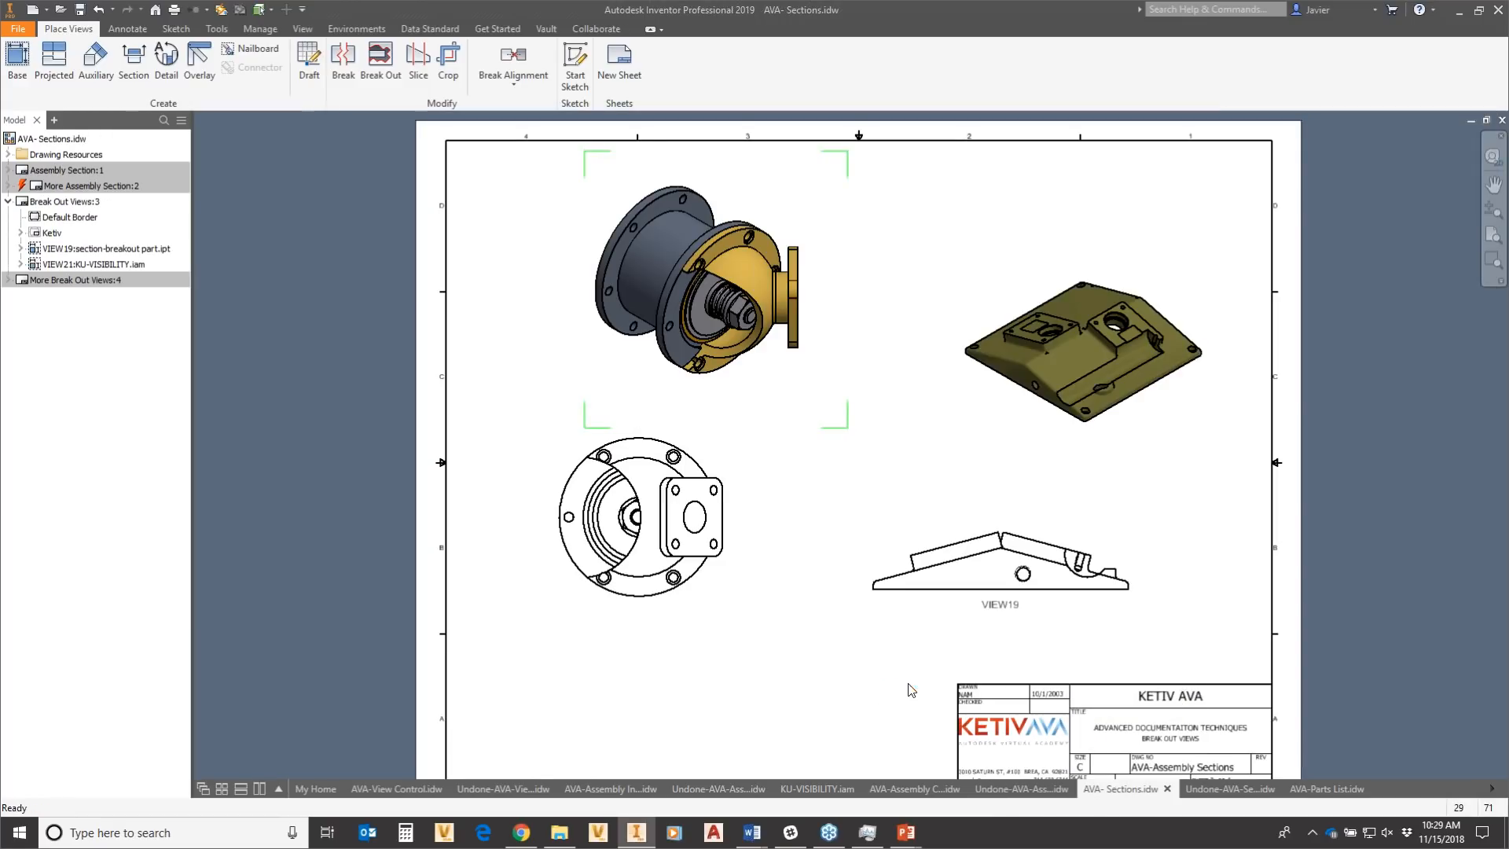
mouse_move(867, 591)
middle_mouse_down()
mouse_move(751, 581)
mouse_move(686, 610)
middle_mouse_up()
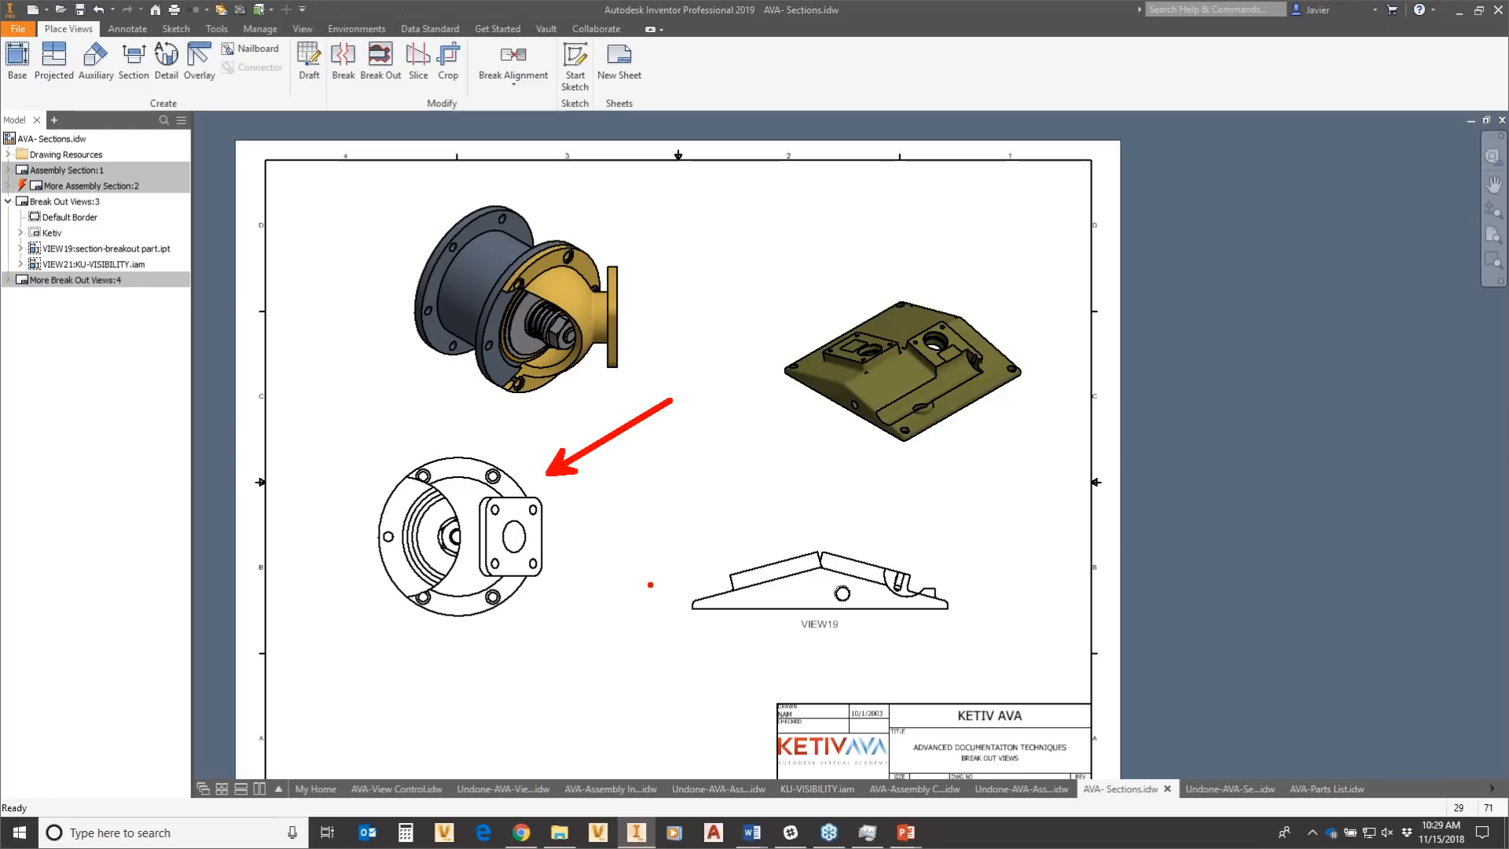
double_click(44, 171)
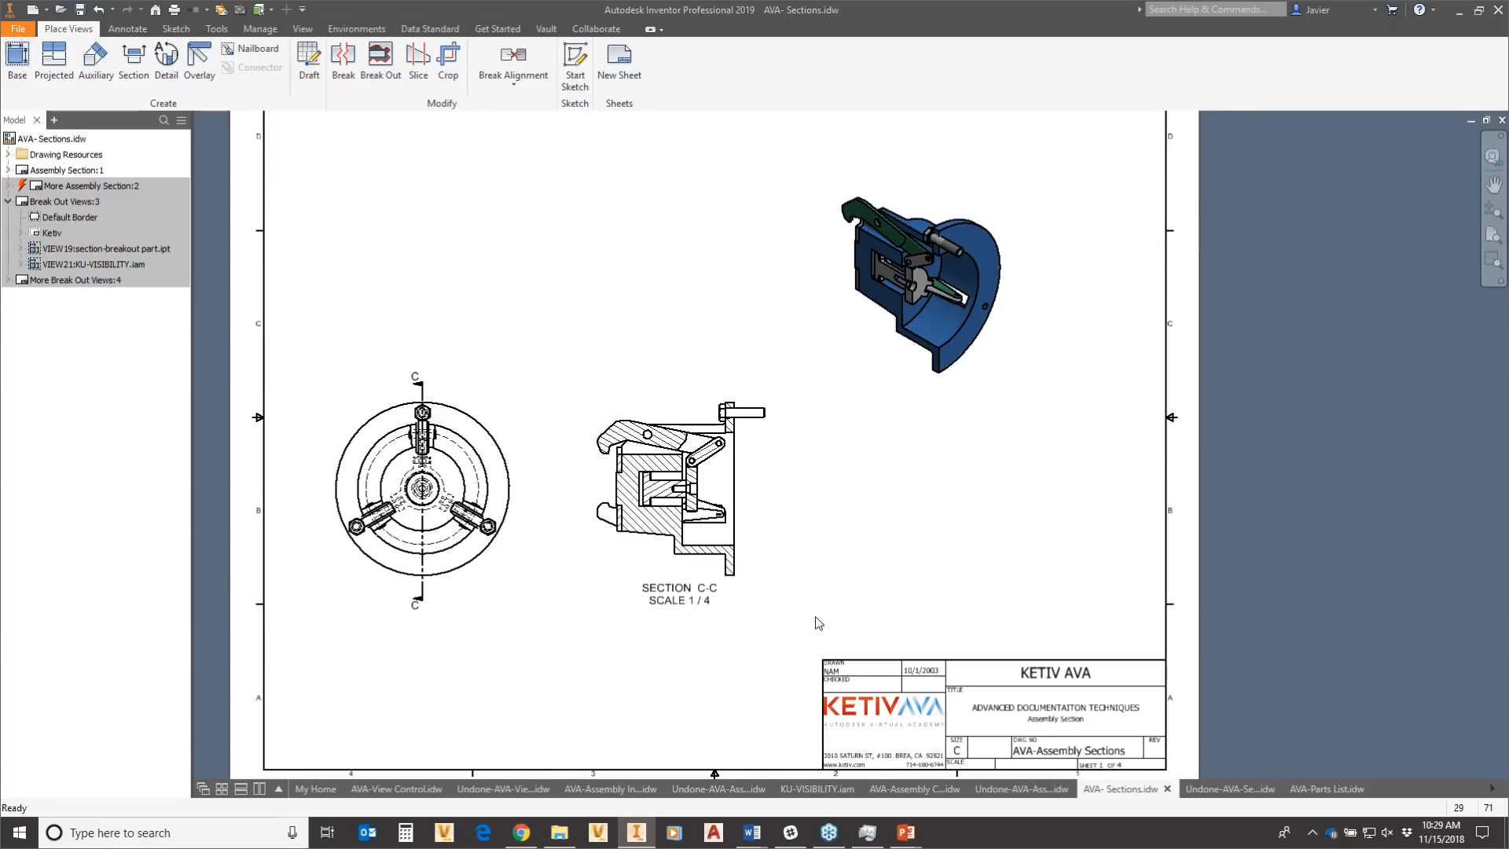
Switch to the Undone-AVA-Section.idw drawing and move the shaded KU-VISIBILITY view slightly toward the middle of the sheet.
left_click(1231, 789)
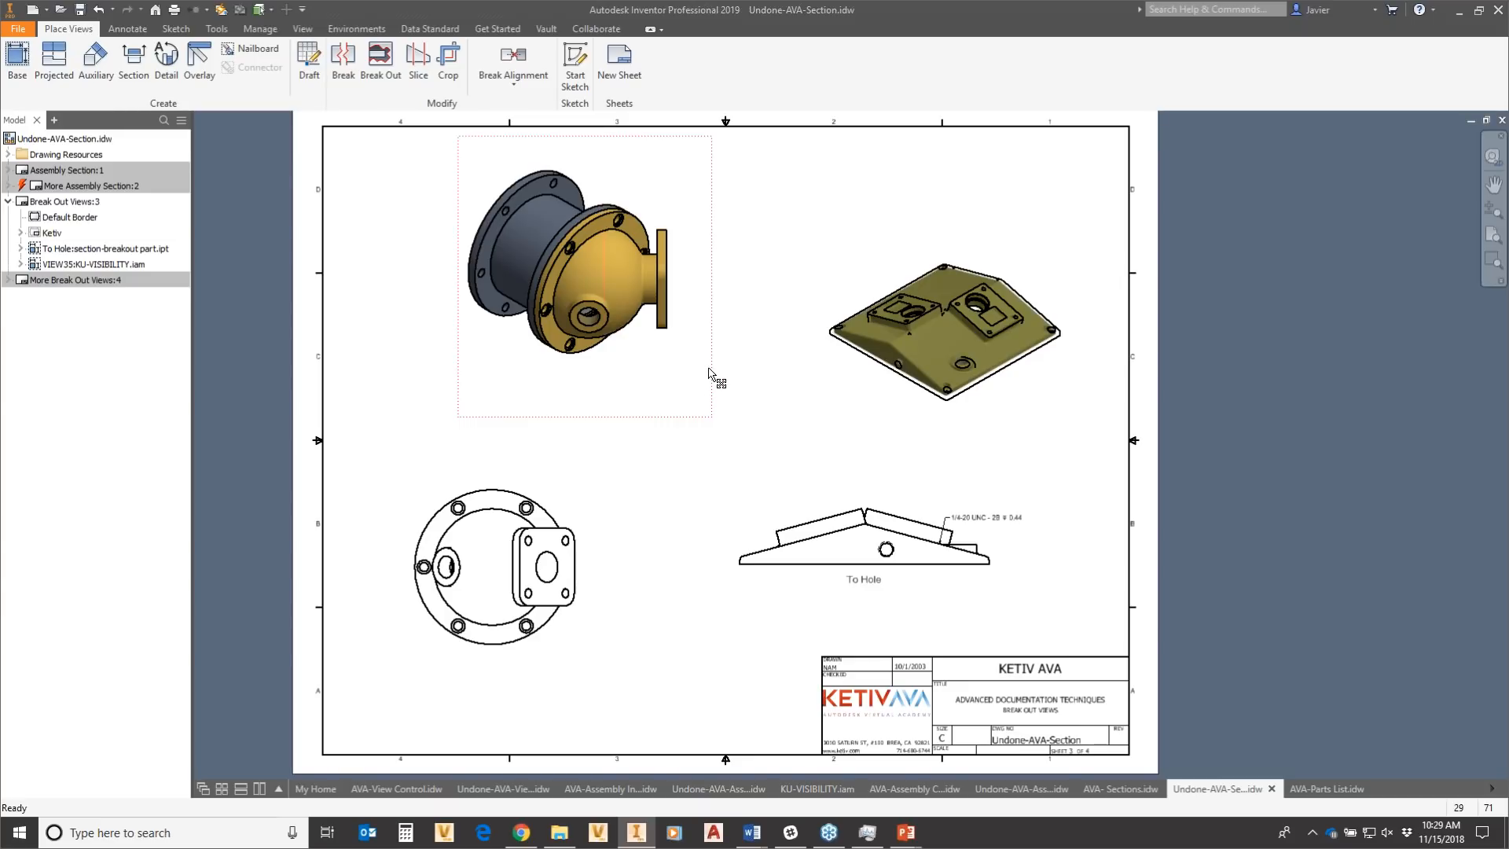
mouse_move(713, 368)
left_mouse_down()
mouse_move(768, 370)
mouse_move(720, 371)
left_mouse_up()
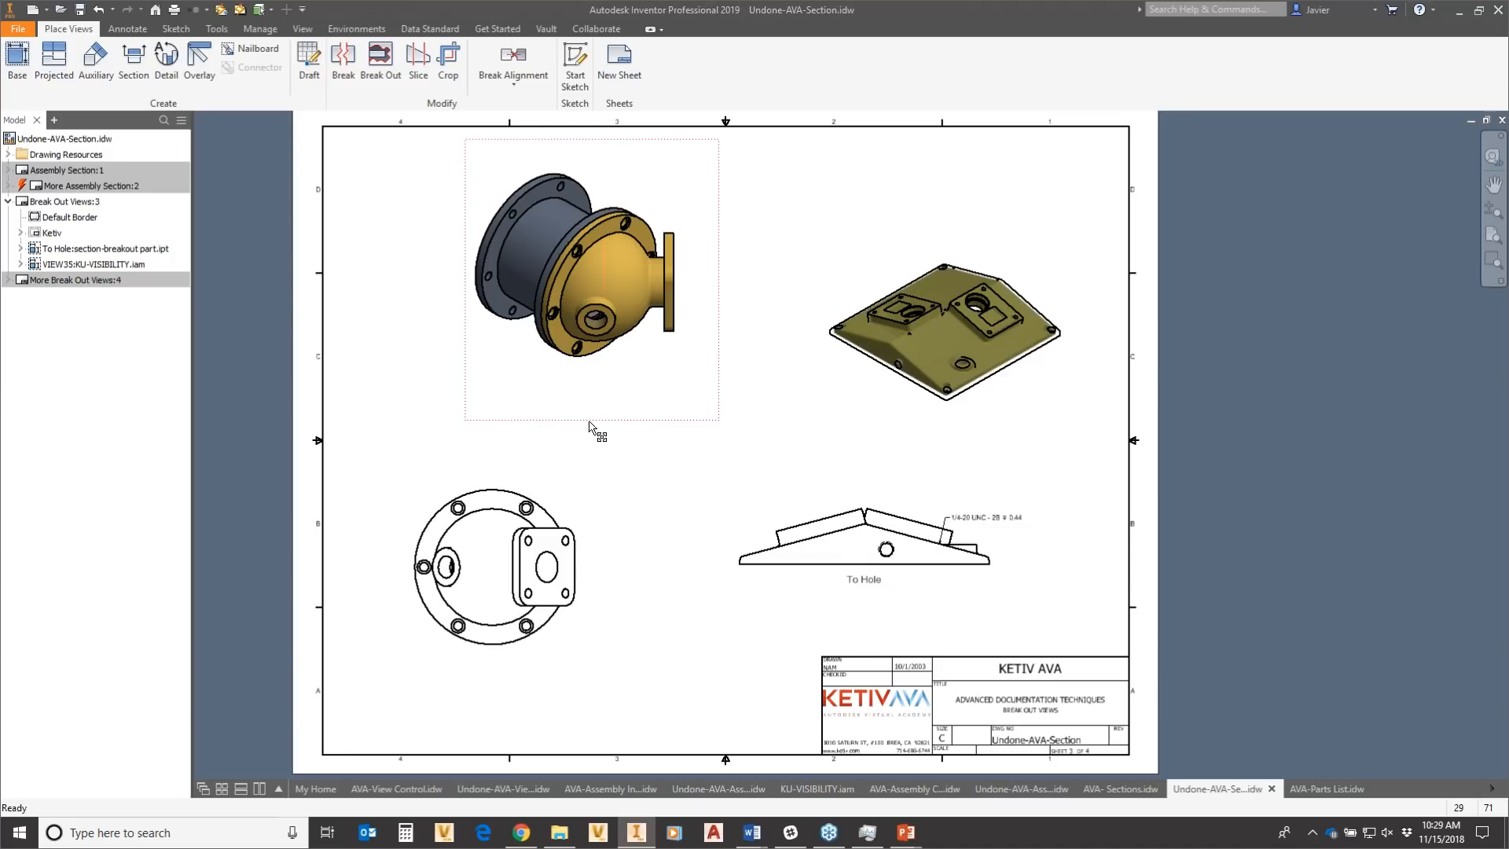
left_click_drag(589, 425, 651, 430)
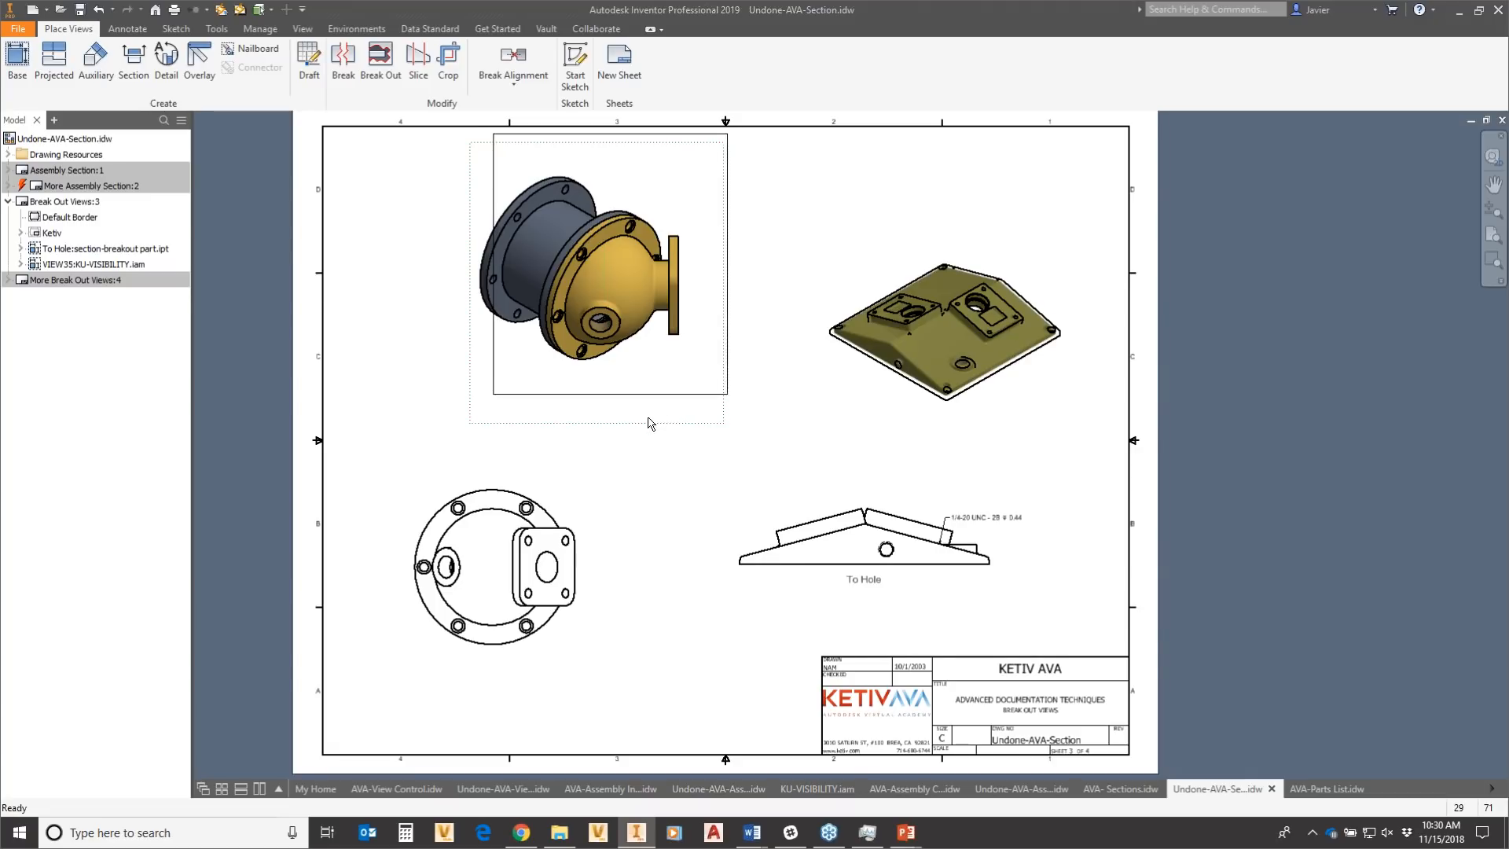
left_click_drag(655, 420, 668, 403)
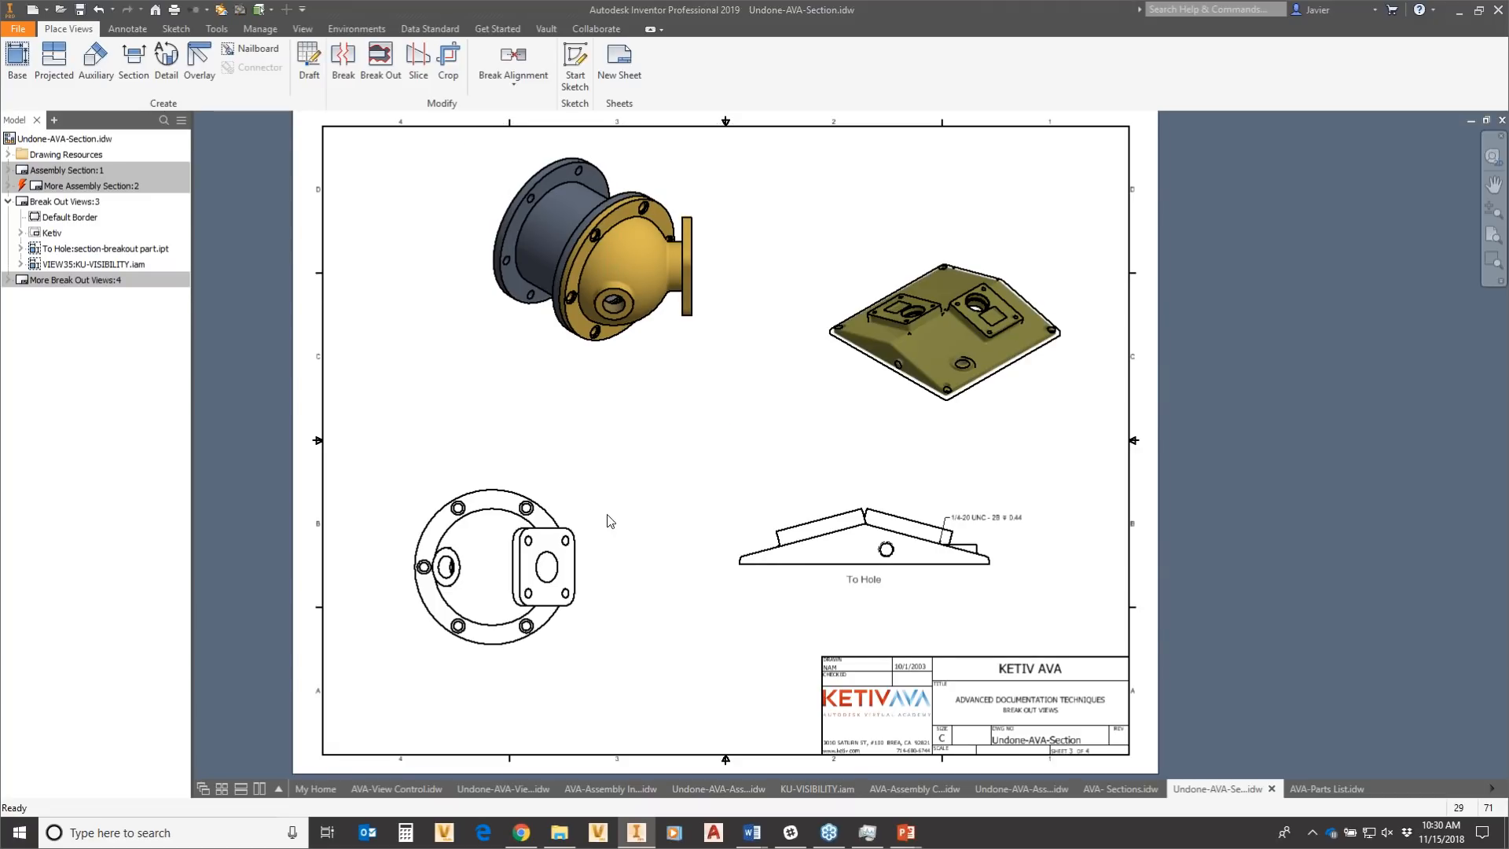
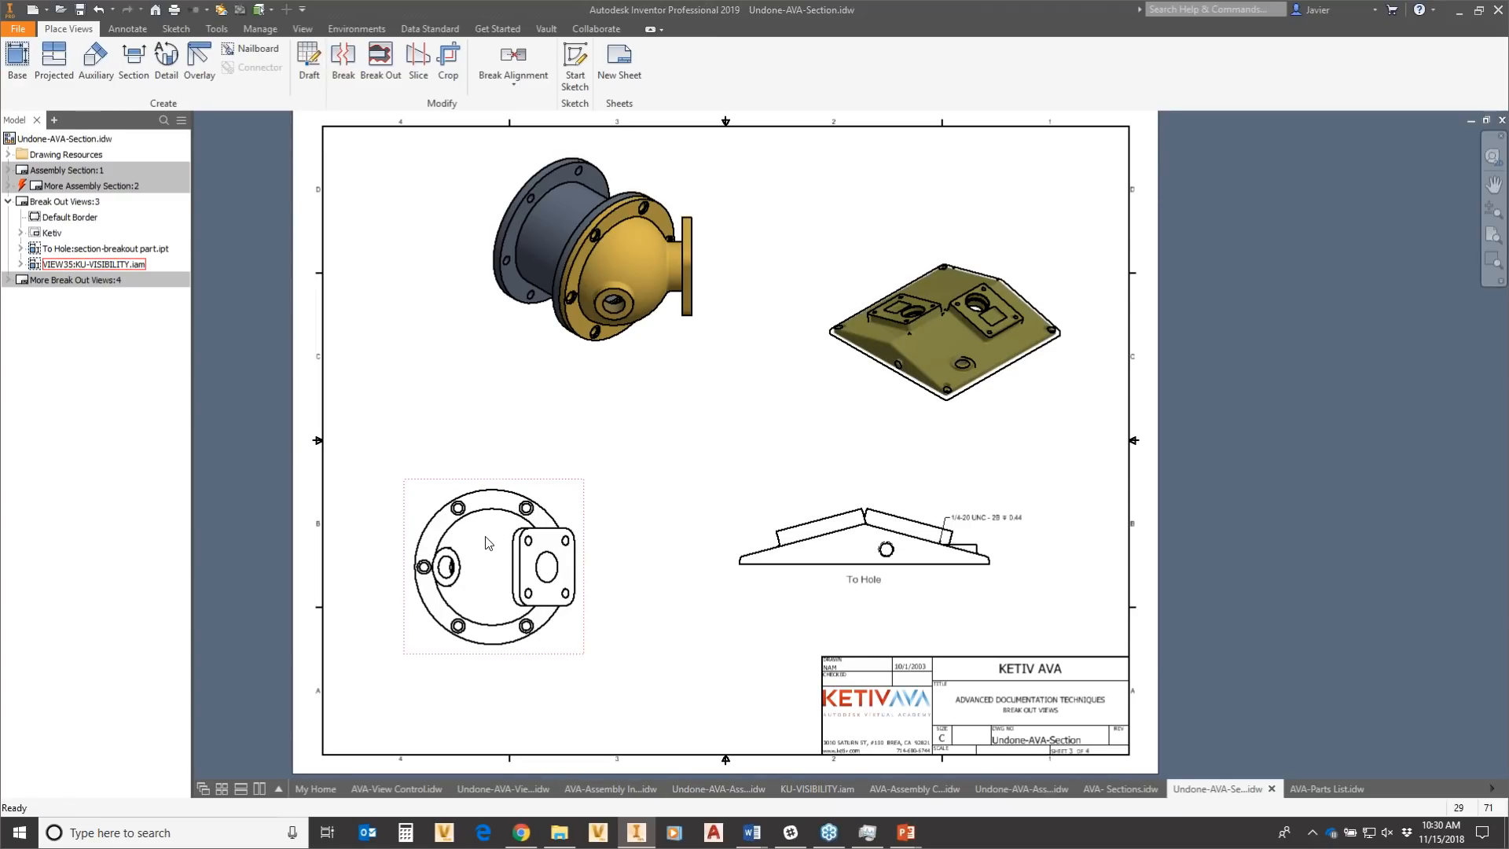
Start a new sketch attached to the round flange view of the KU-VISIBILITY assembly.
left_click(579, 500)
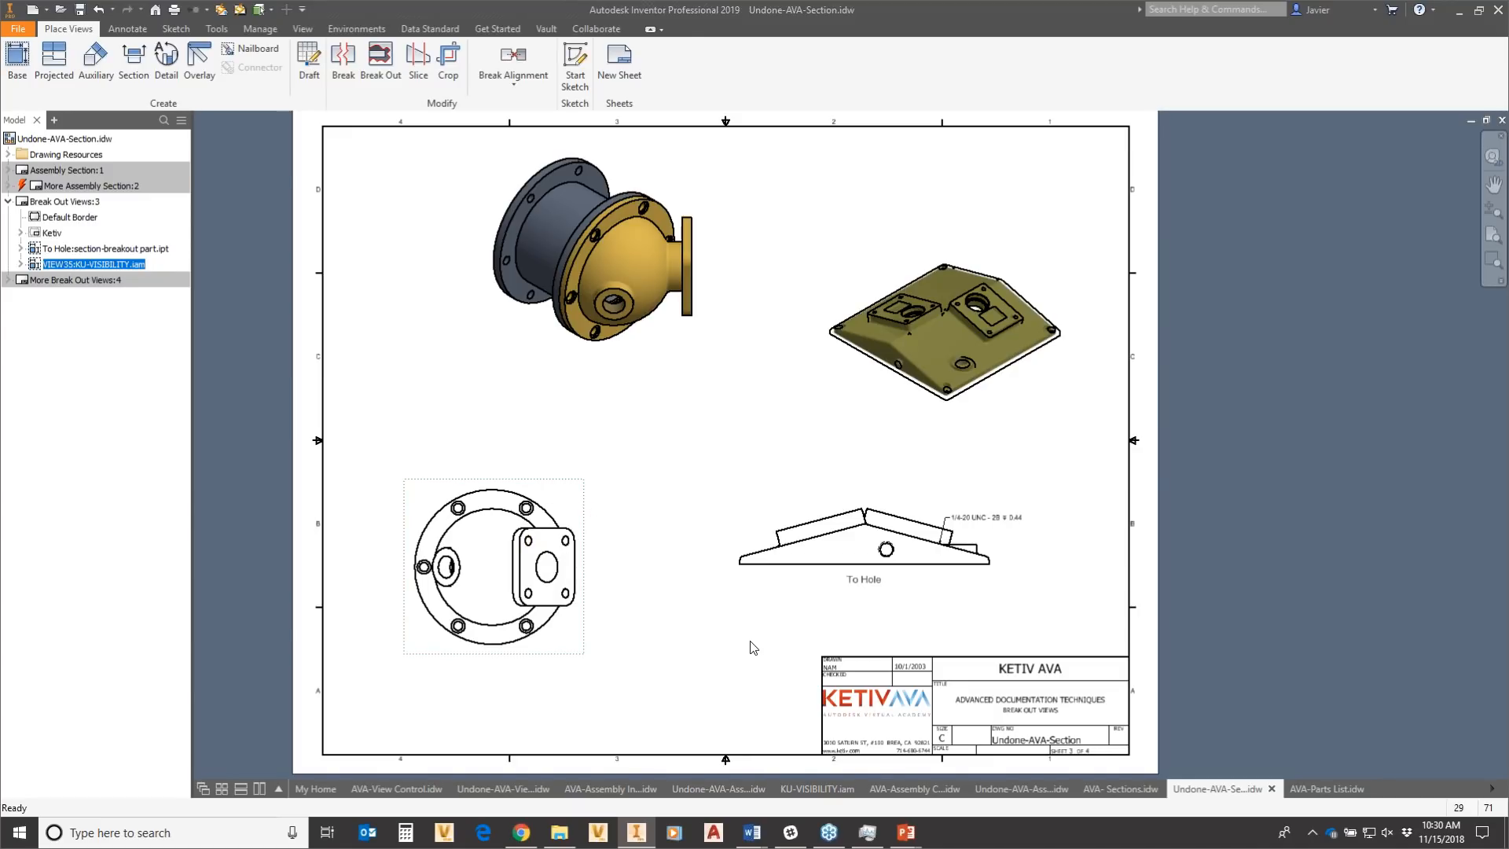
left_click(576, 79)
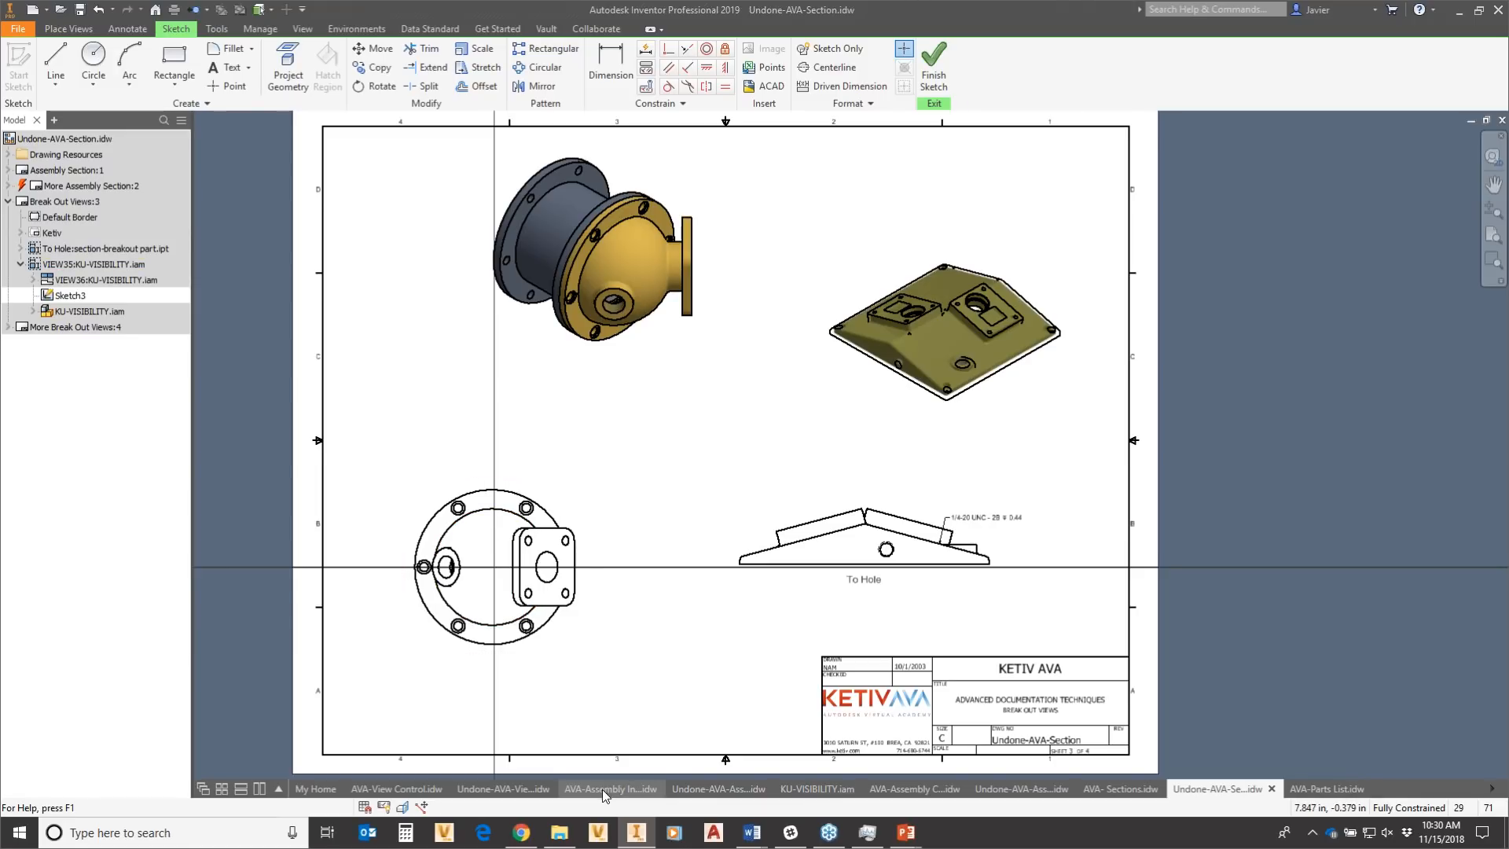
scroll(481, 547, "down", 3)
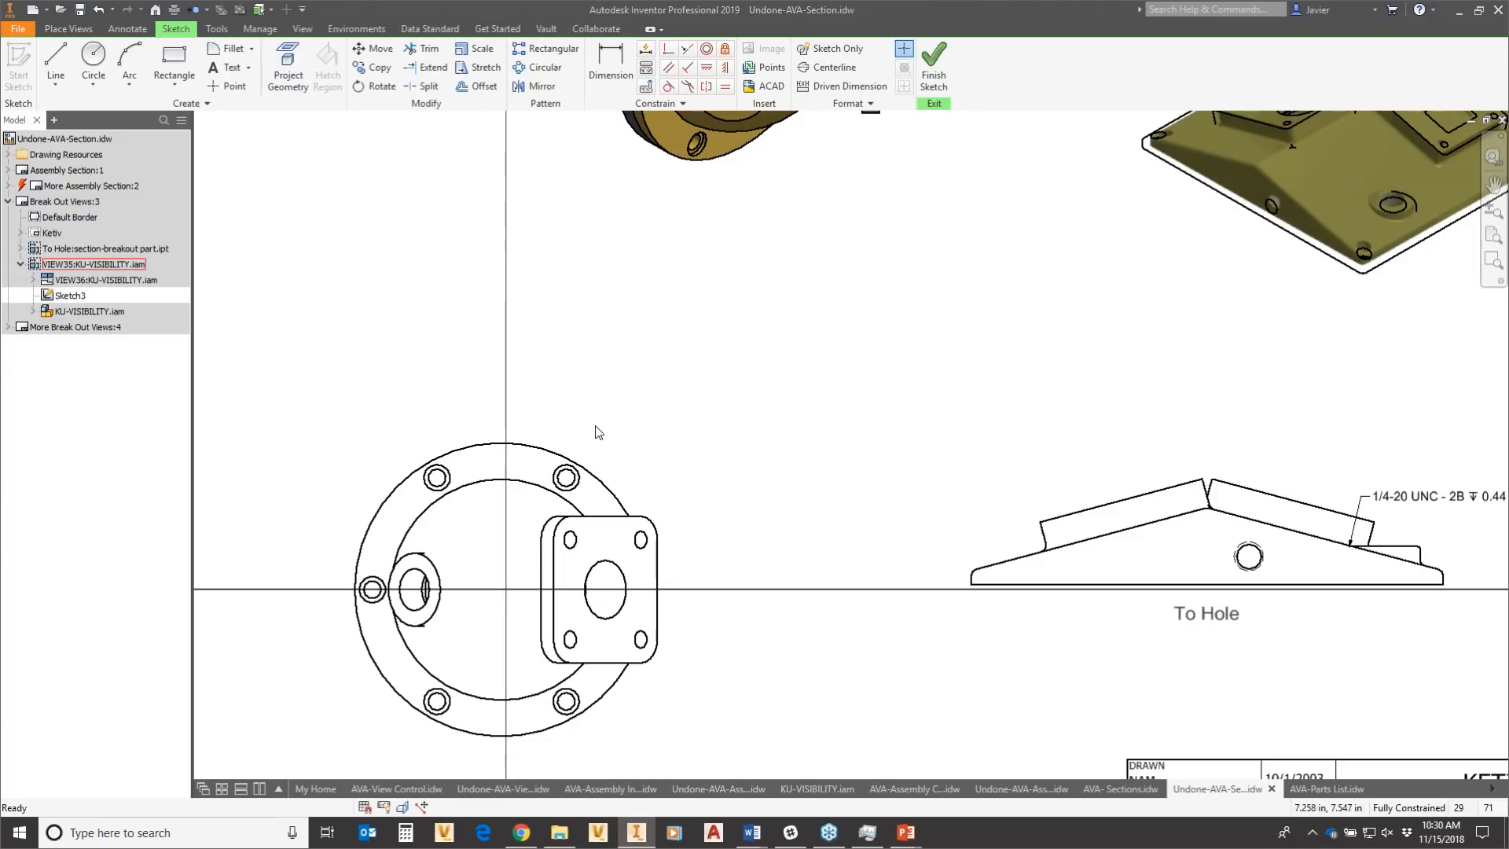
left_click(56, 67)
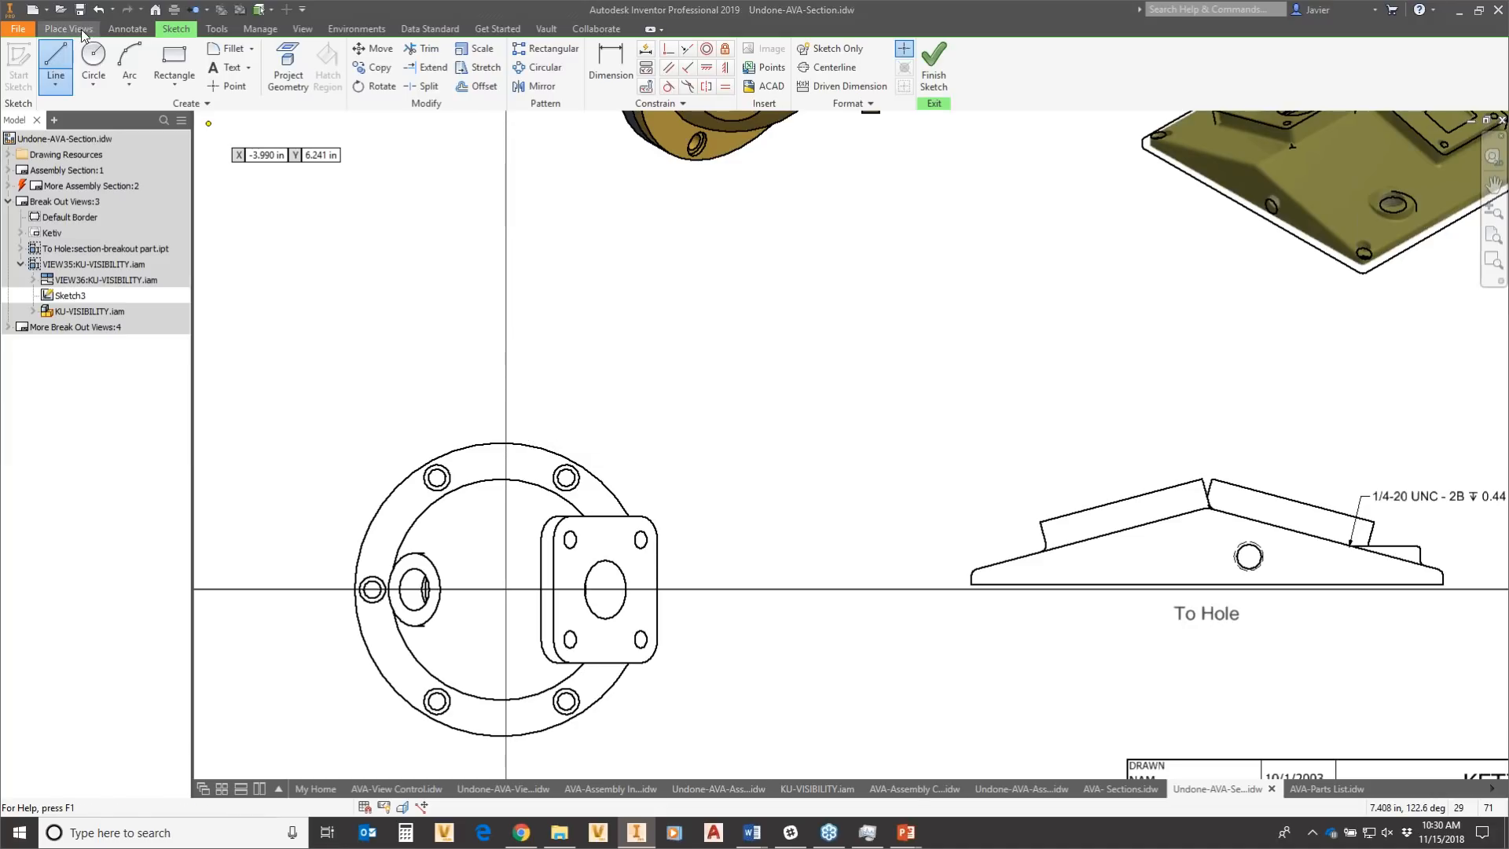
left_click(97, 59)
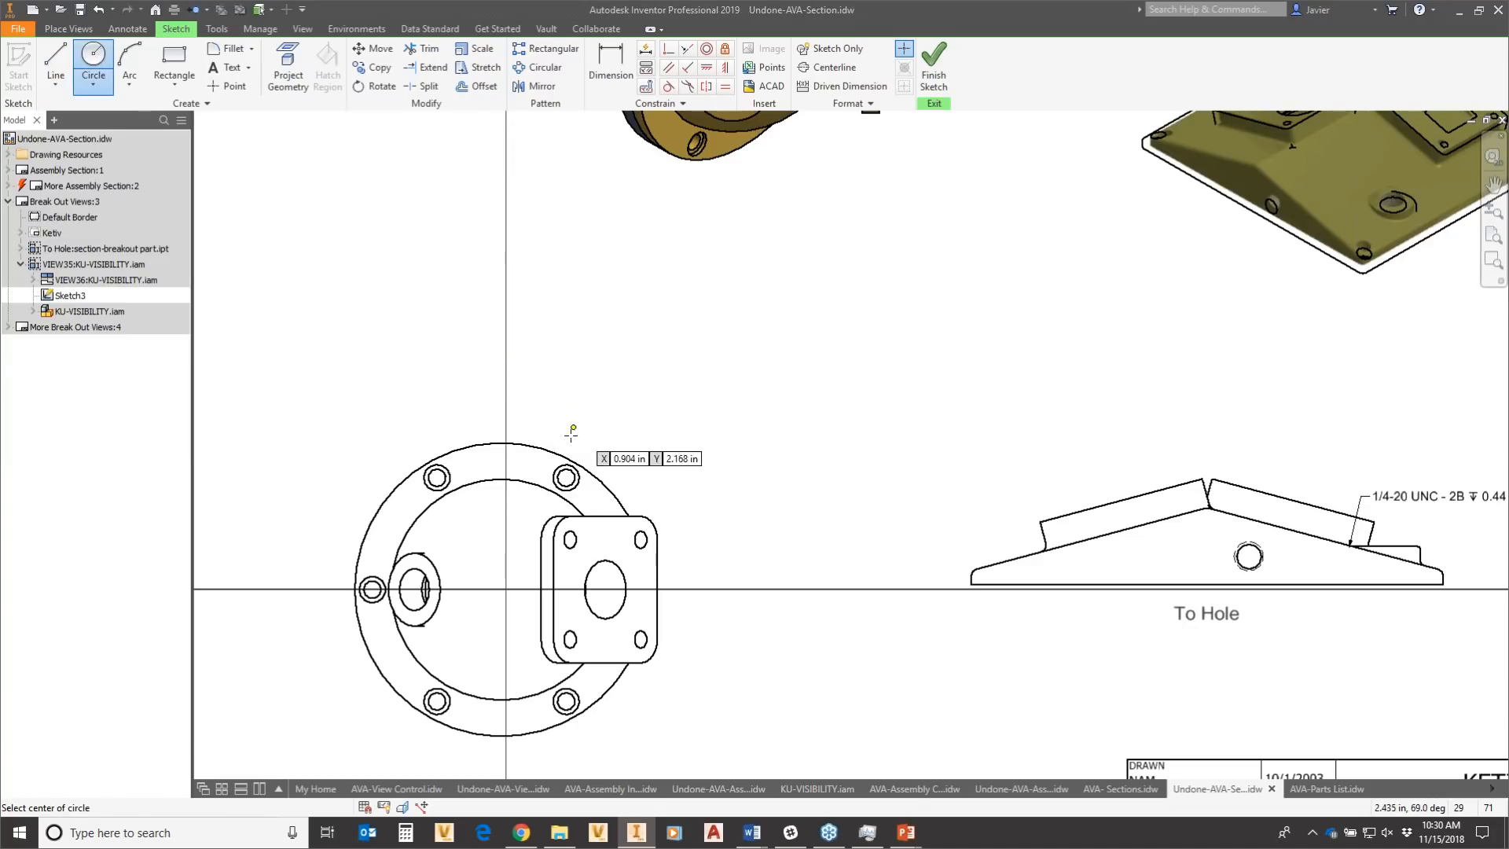
left_click(566, 445)
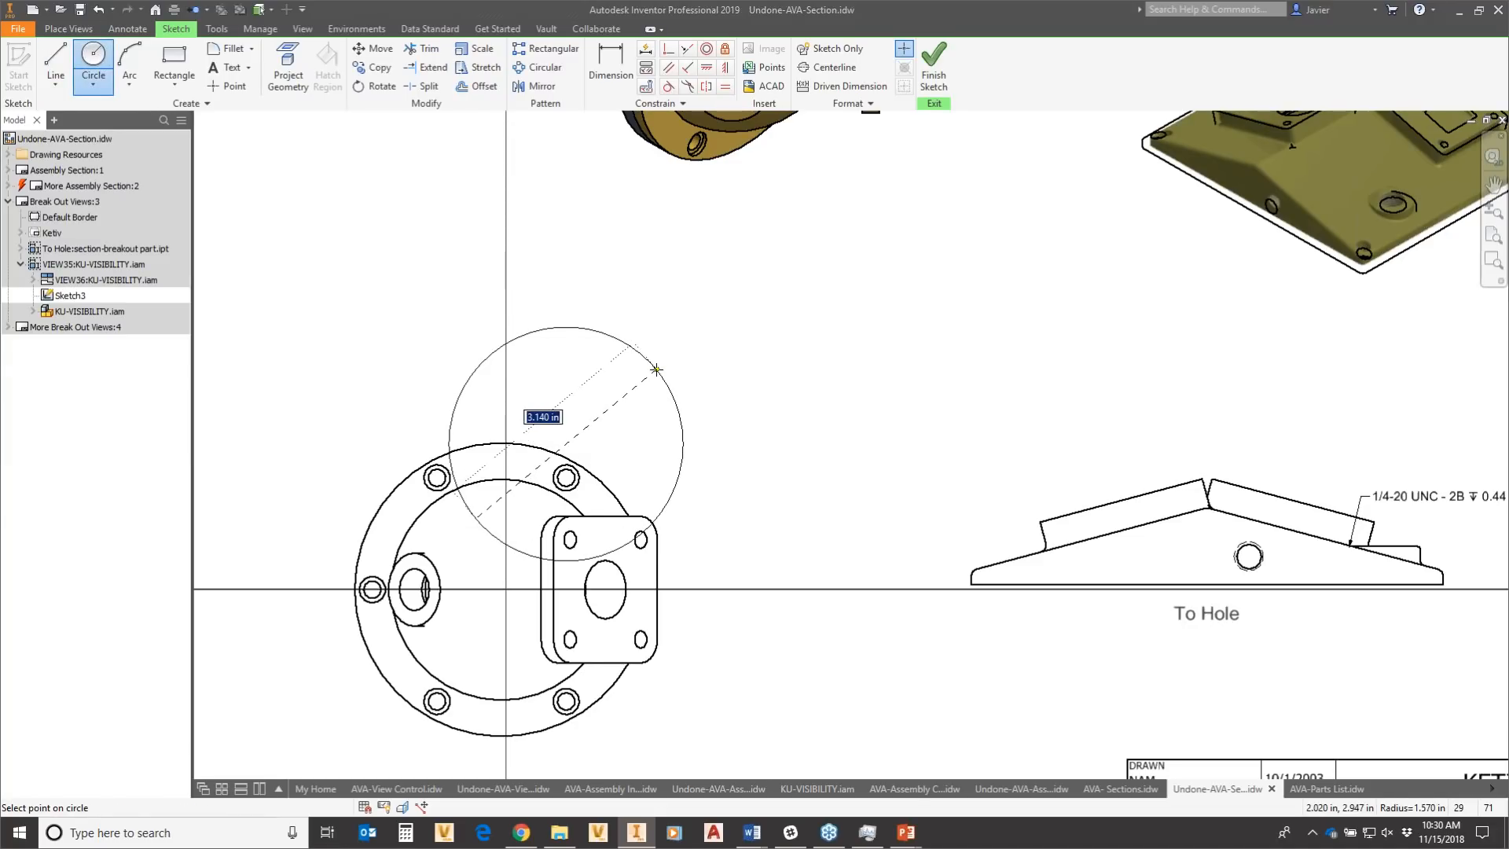
key("Escape")
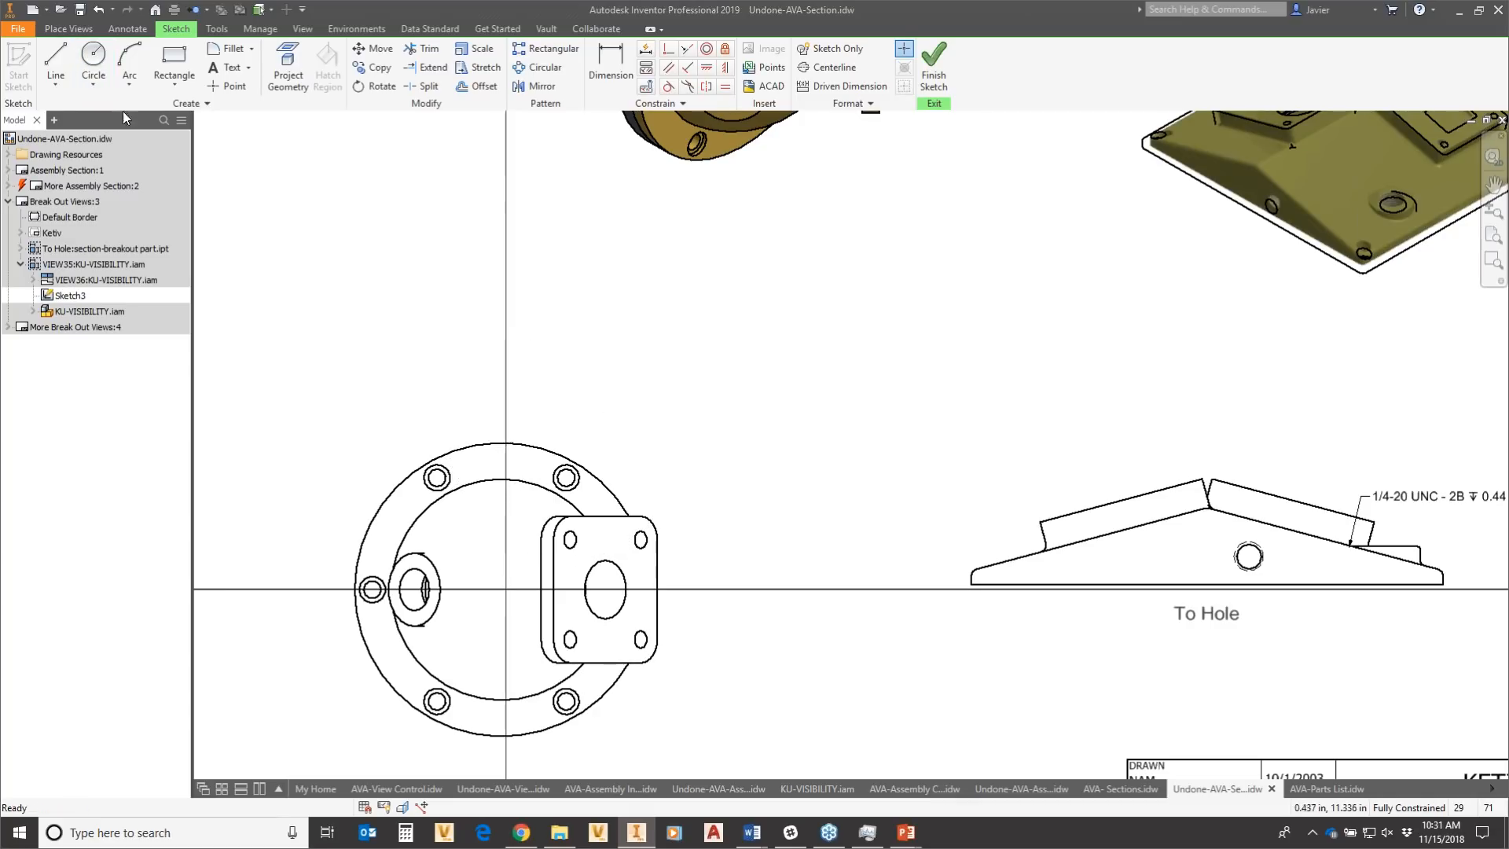
Sketch a short trial zigzag of lines outside the flange's upper-right edge and delete it.
left_click(57, 63)
scroll(631, 473, "up", 3)
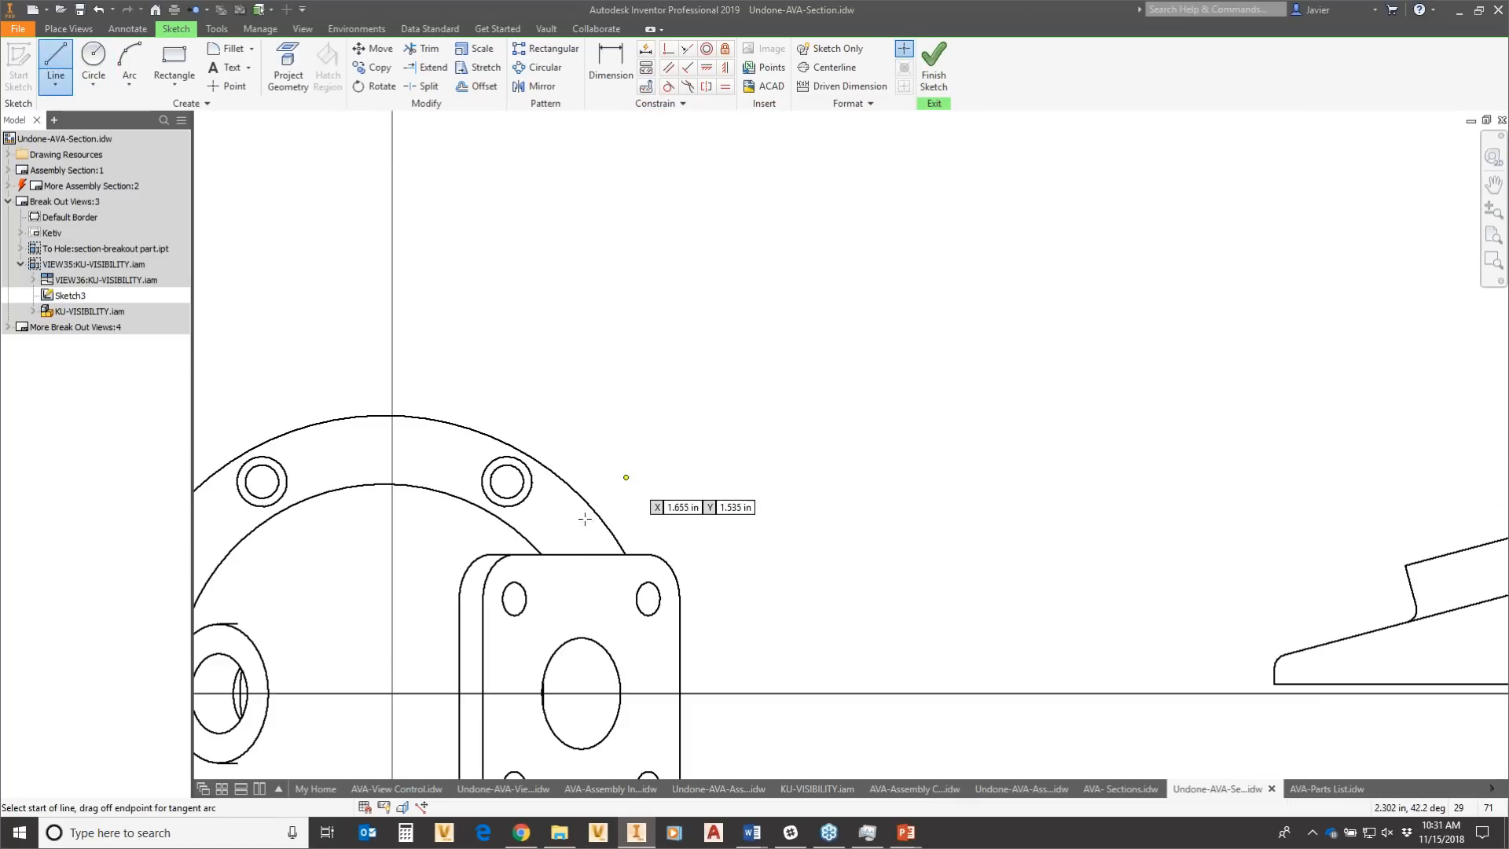
middle_click_drag(567, 519, 805, 329)
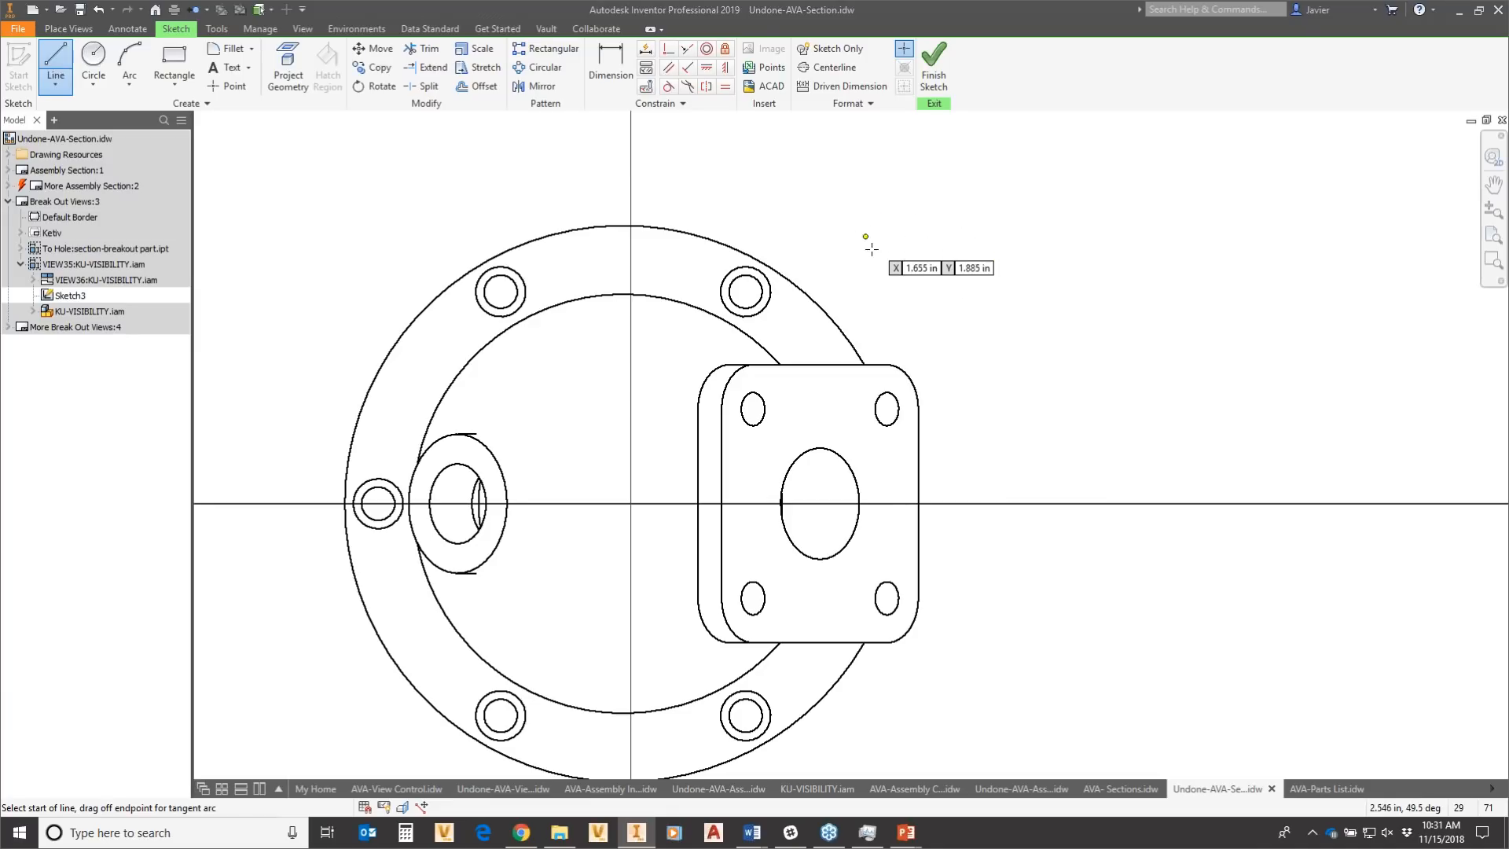
left_click(925, 232)
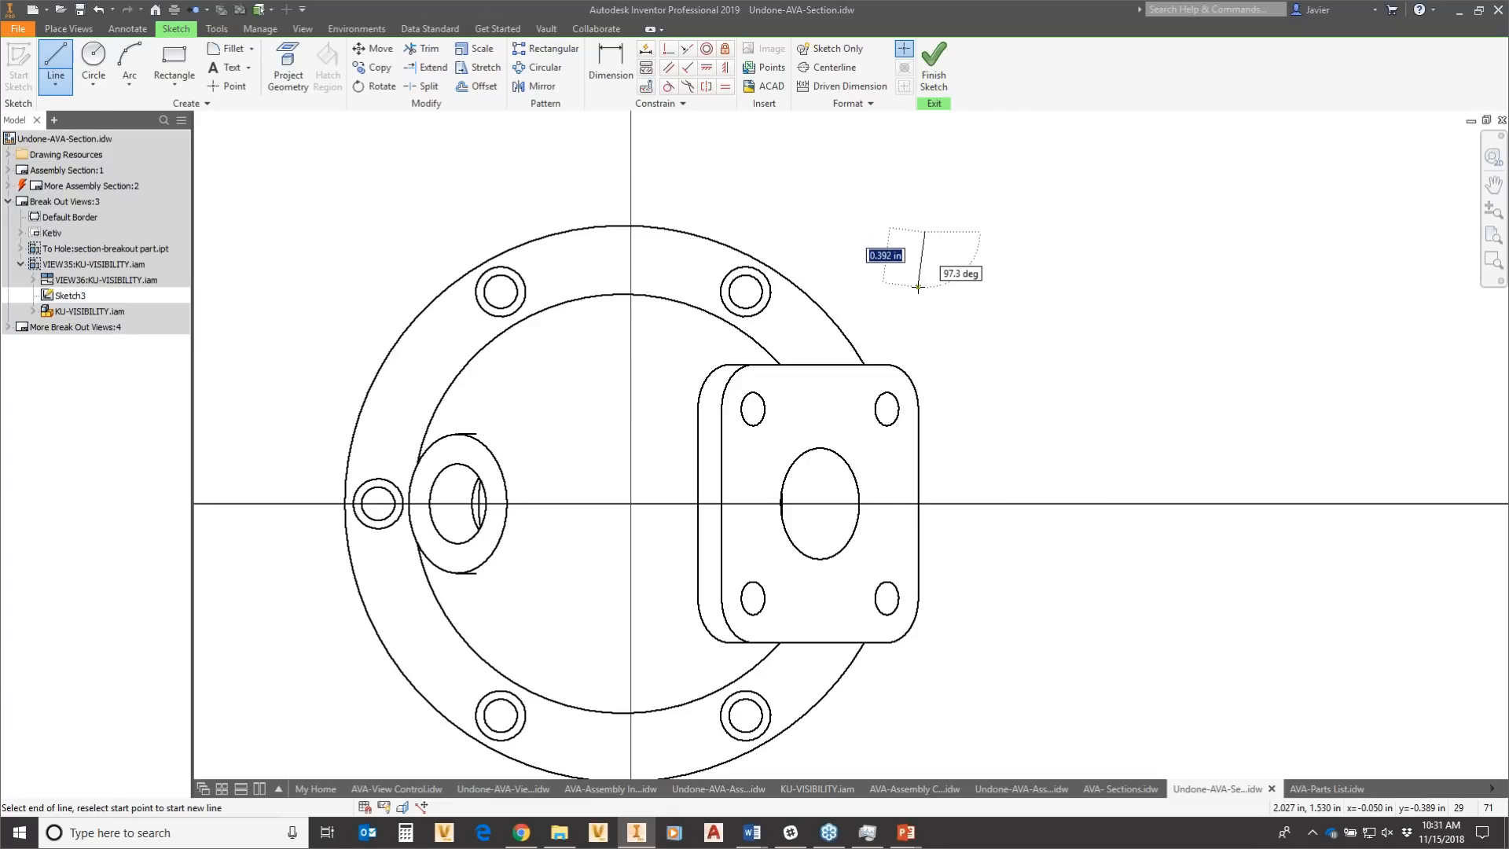
left_click(959, 261)
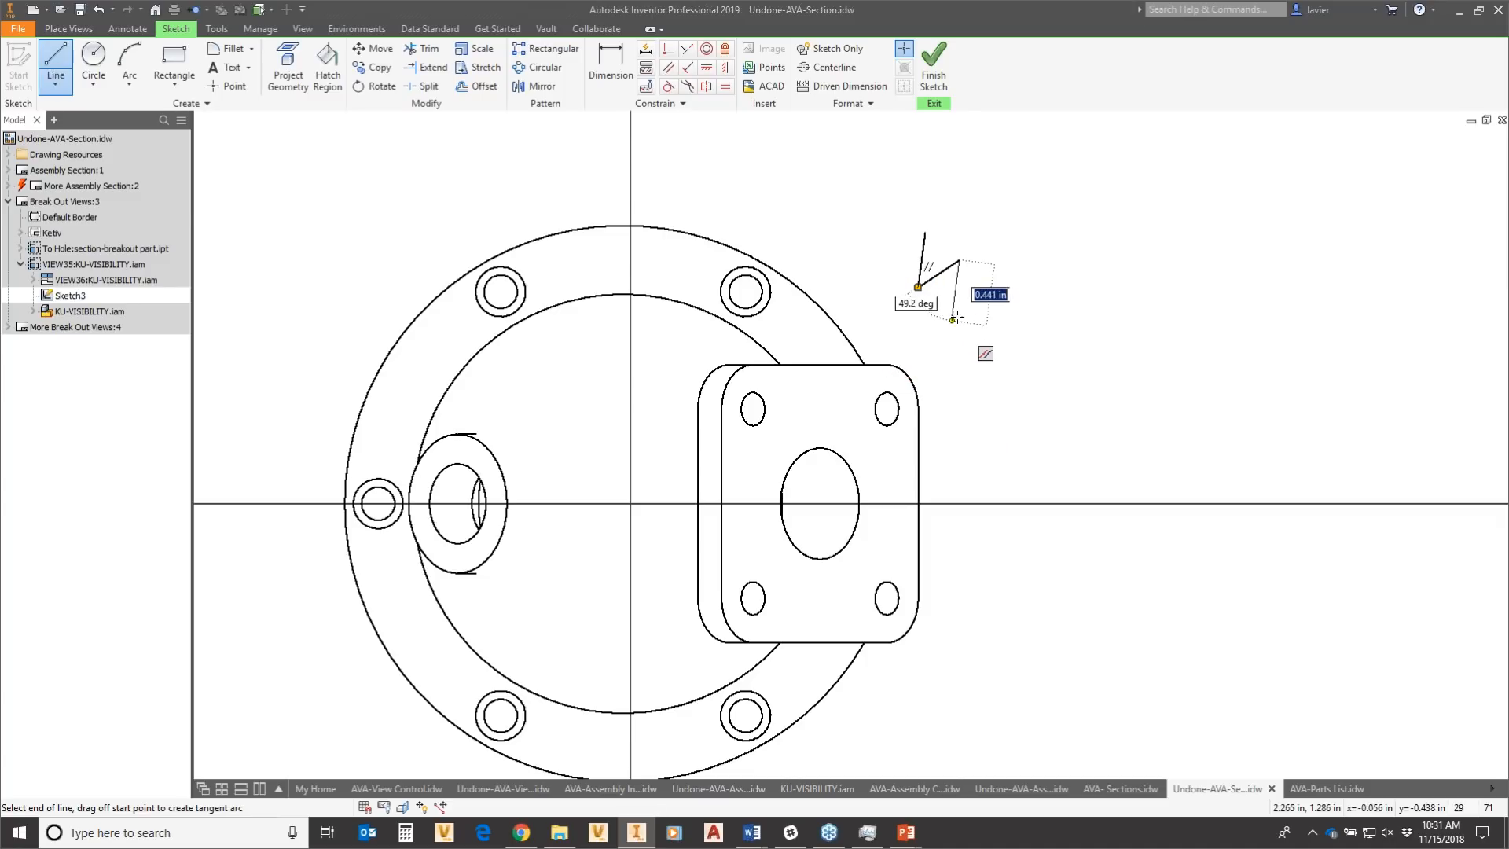
key("Escape")
mouse_move(983, 224)
left_mouse_down()
mouse_move(946, 268)
mouse_move(848, 290)
left_mouse_up()
key("Delete")
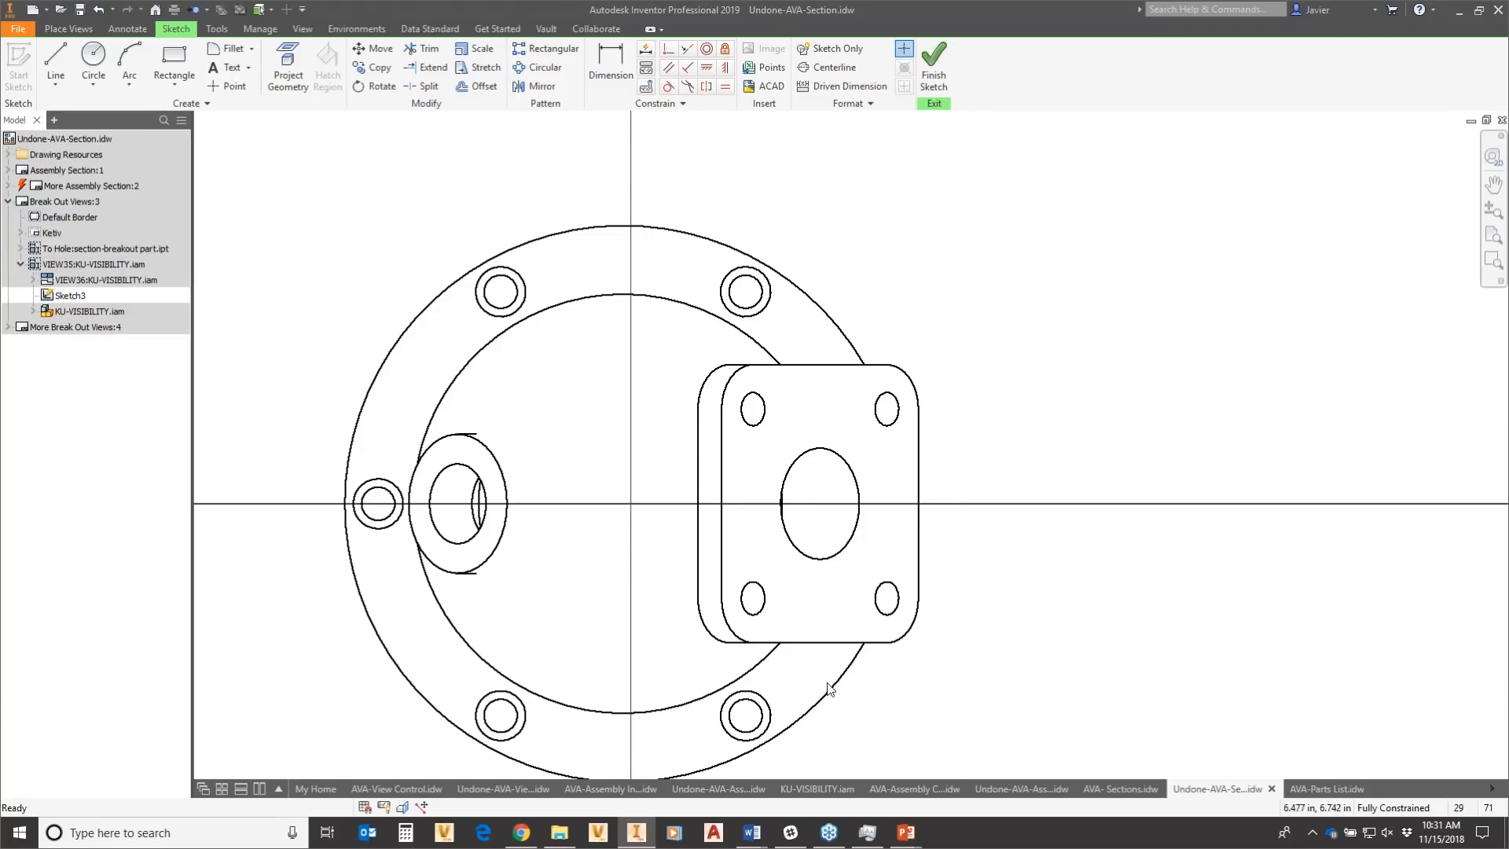
Sketch a jagged chain of lines from just above the flange, across its rim and down toward the square plate's upper-left corner.
left_click(47, 70)
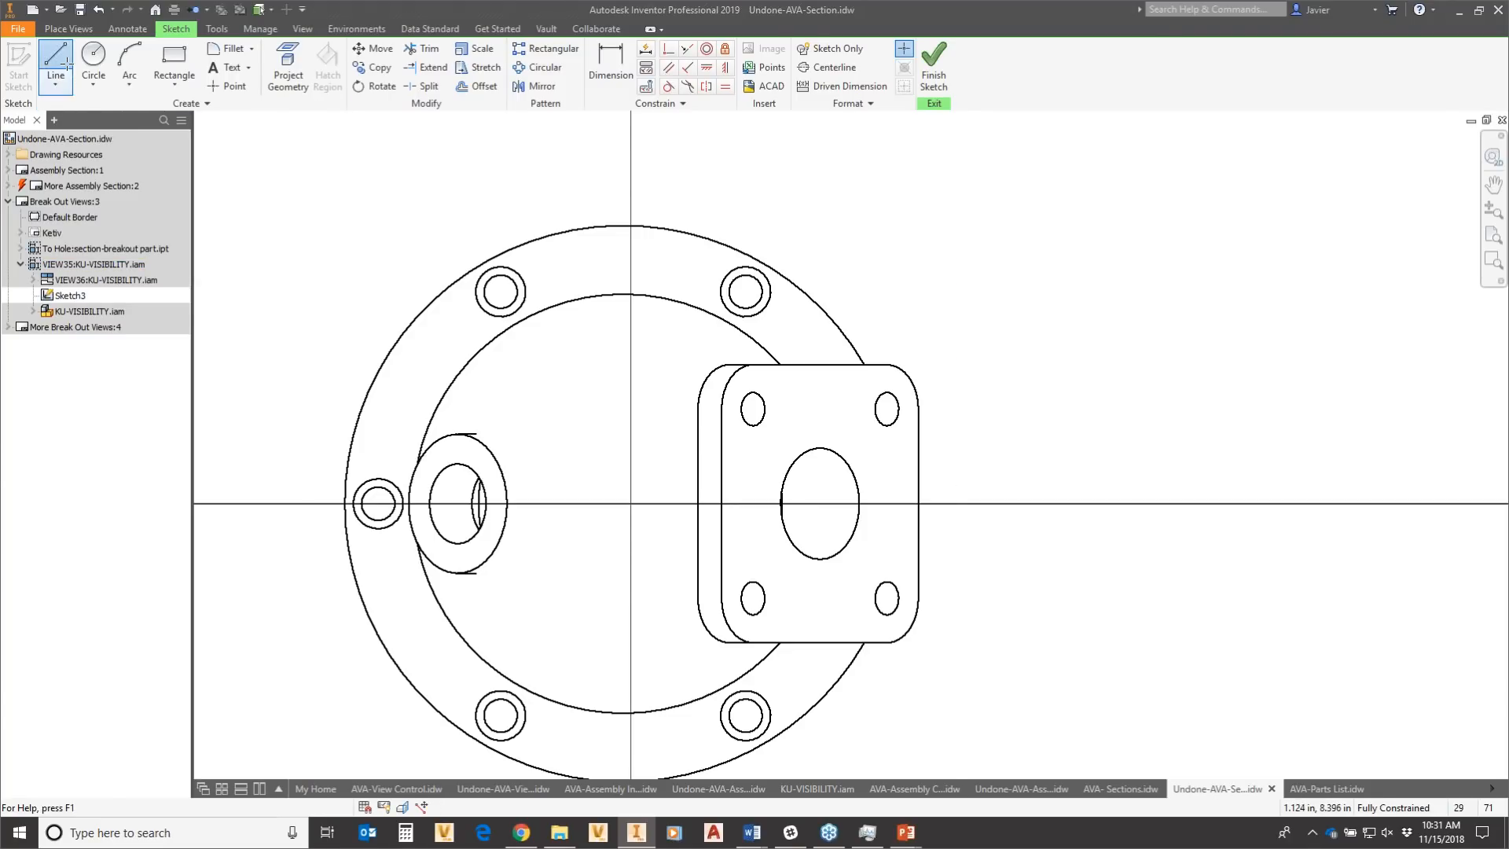
left_click(590, 197)
left_click(577, 263)
left_click(614, 239)
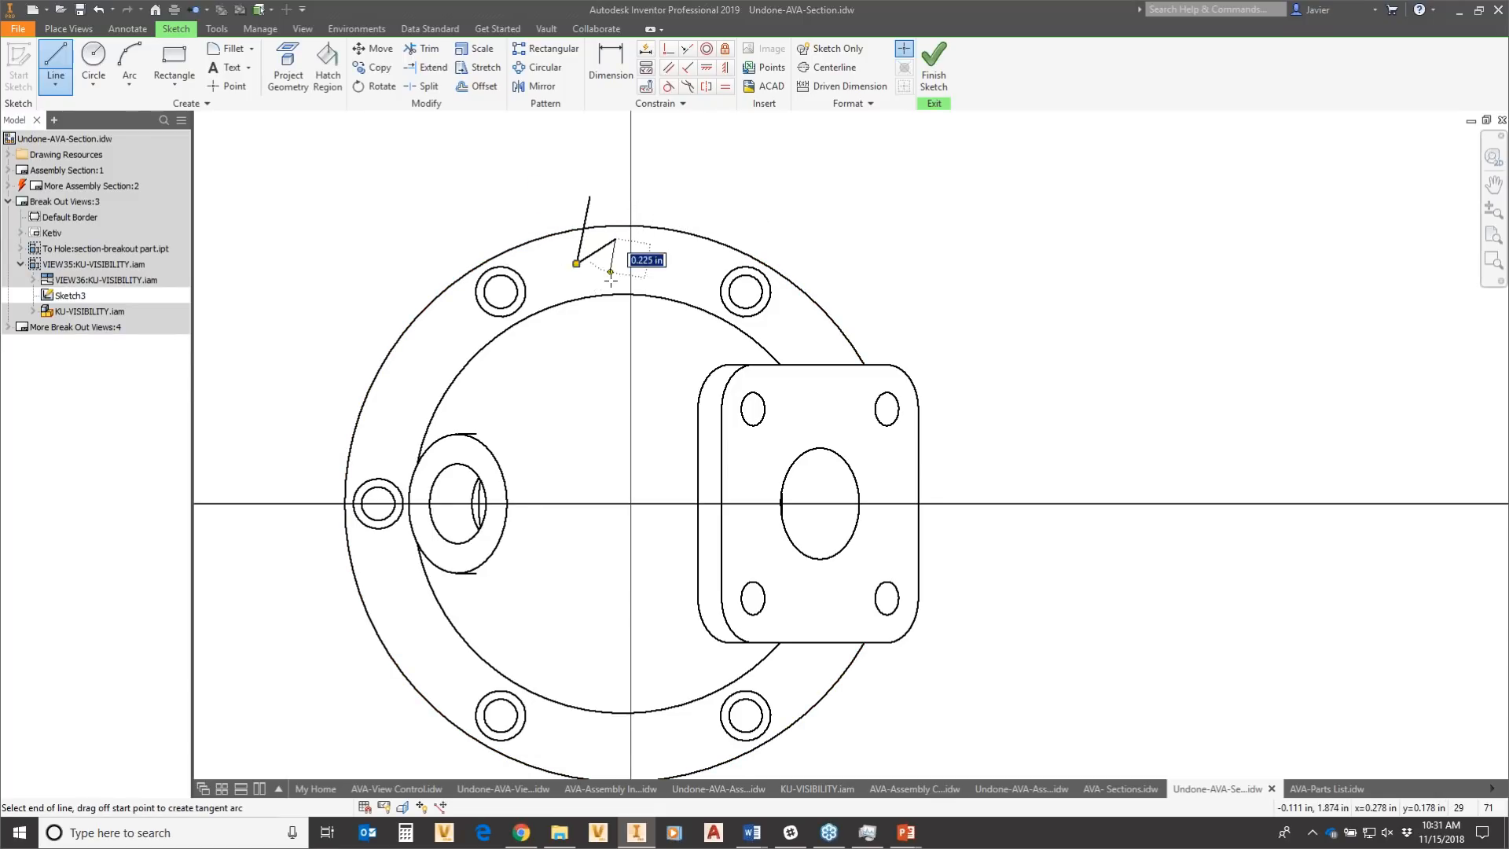
left_click(603, 310)
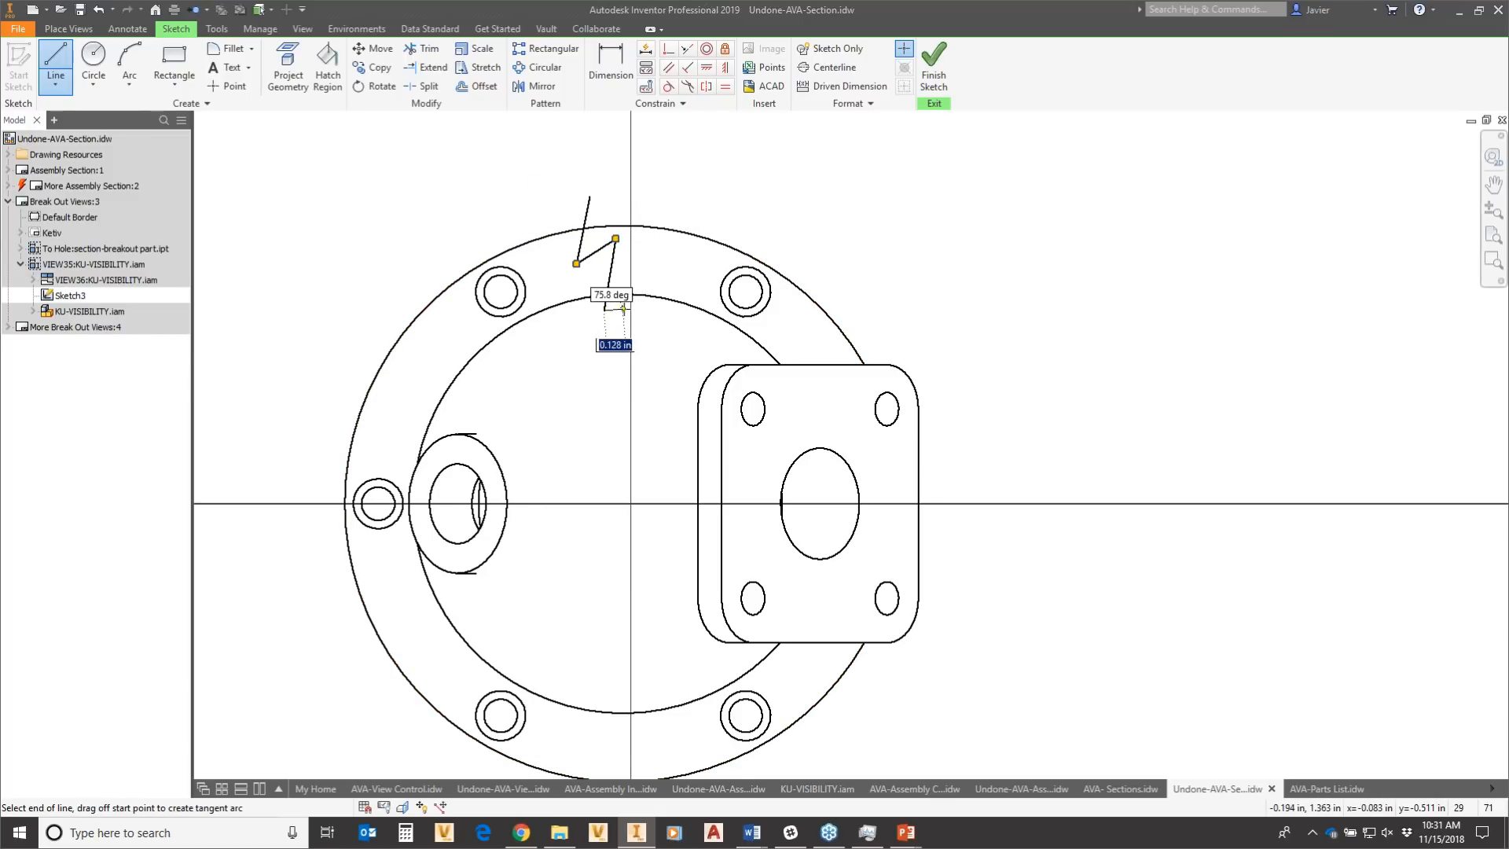
left_click(625, 306)
left_click(614, 327)
left_click(638, 327)
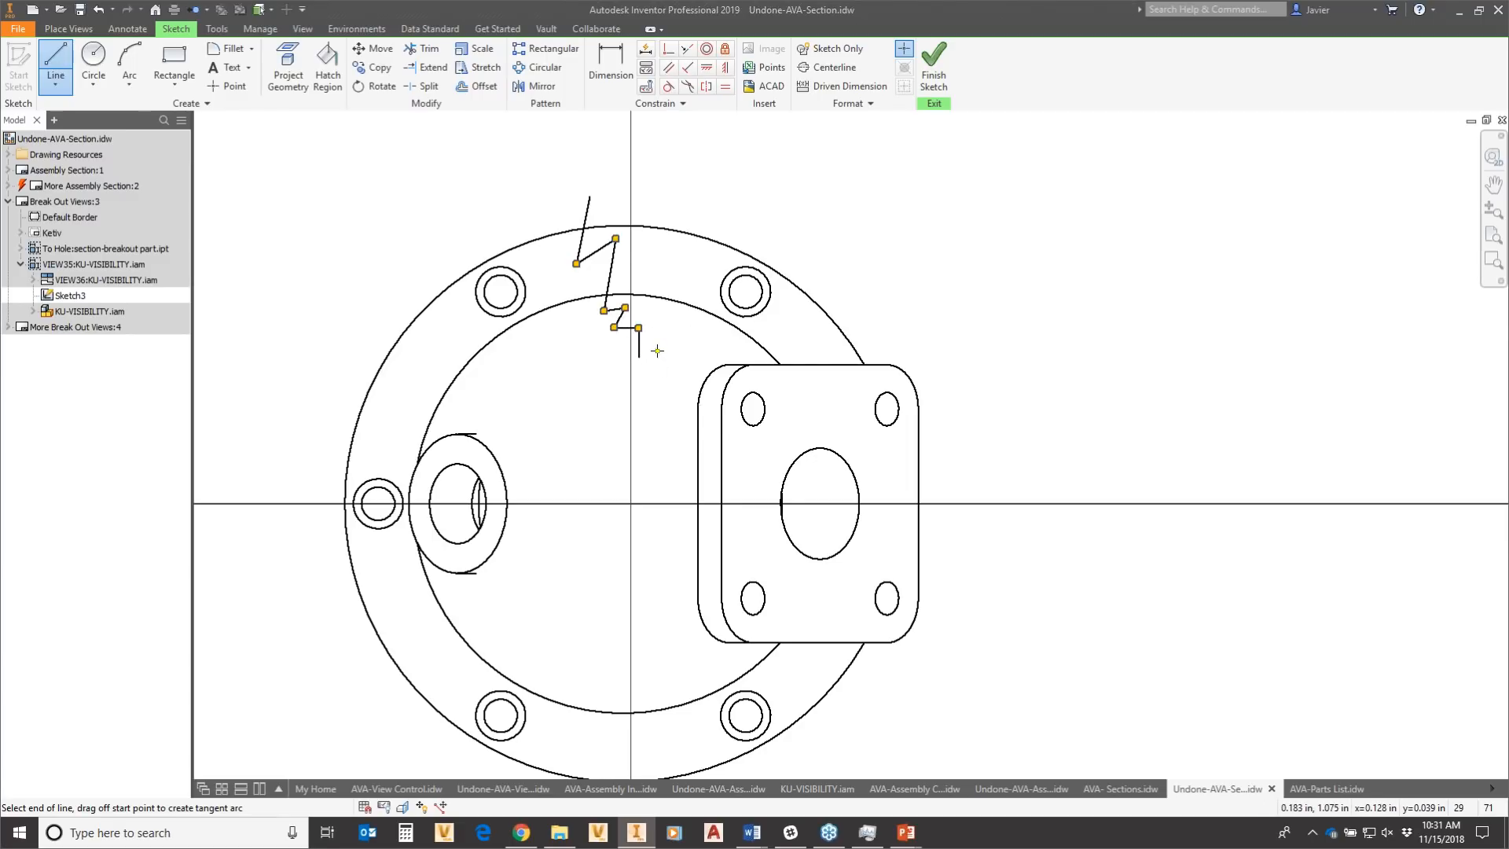
left_click(639, 357)
left_click(657, 351)
left_click(682, 404)
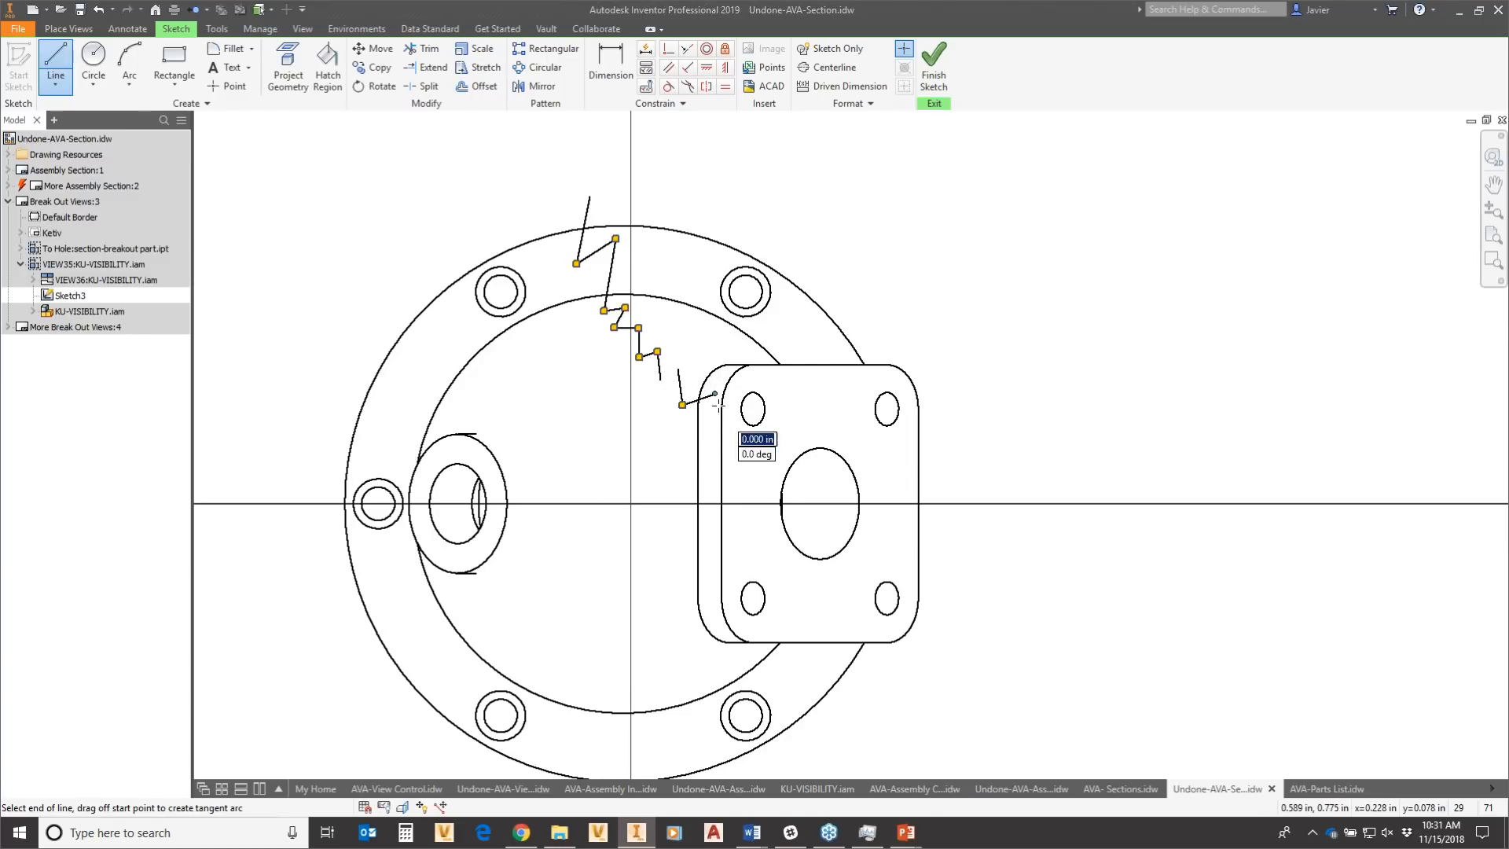
Continue the zigzag across the square plate's upper part and bring the outline around outside the flange back to its start point.
left_click(714, 393)
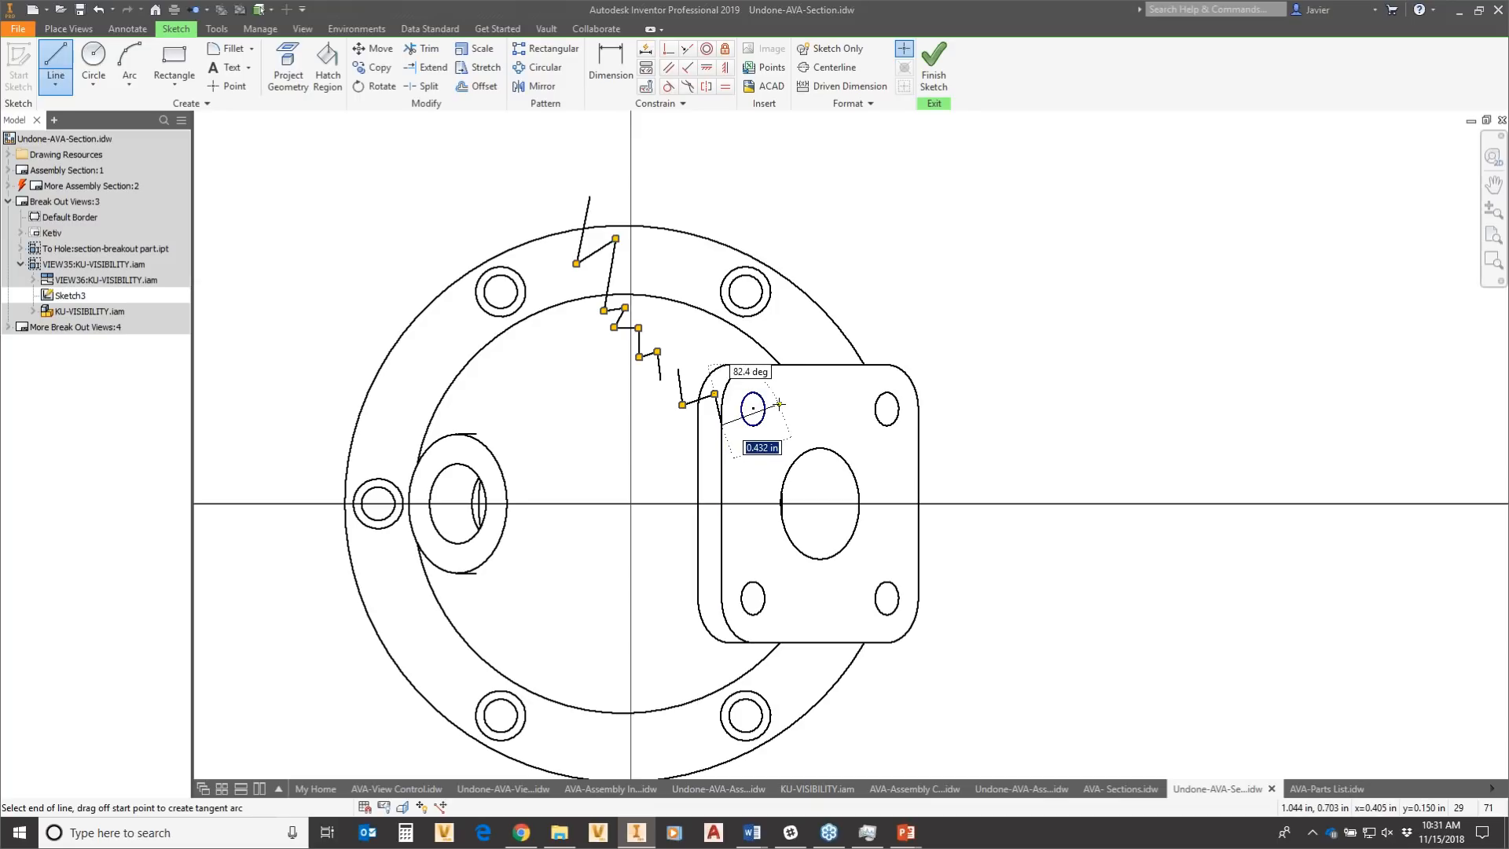
left_click(779, 401)
left_click(827, 394)
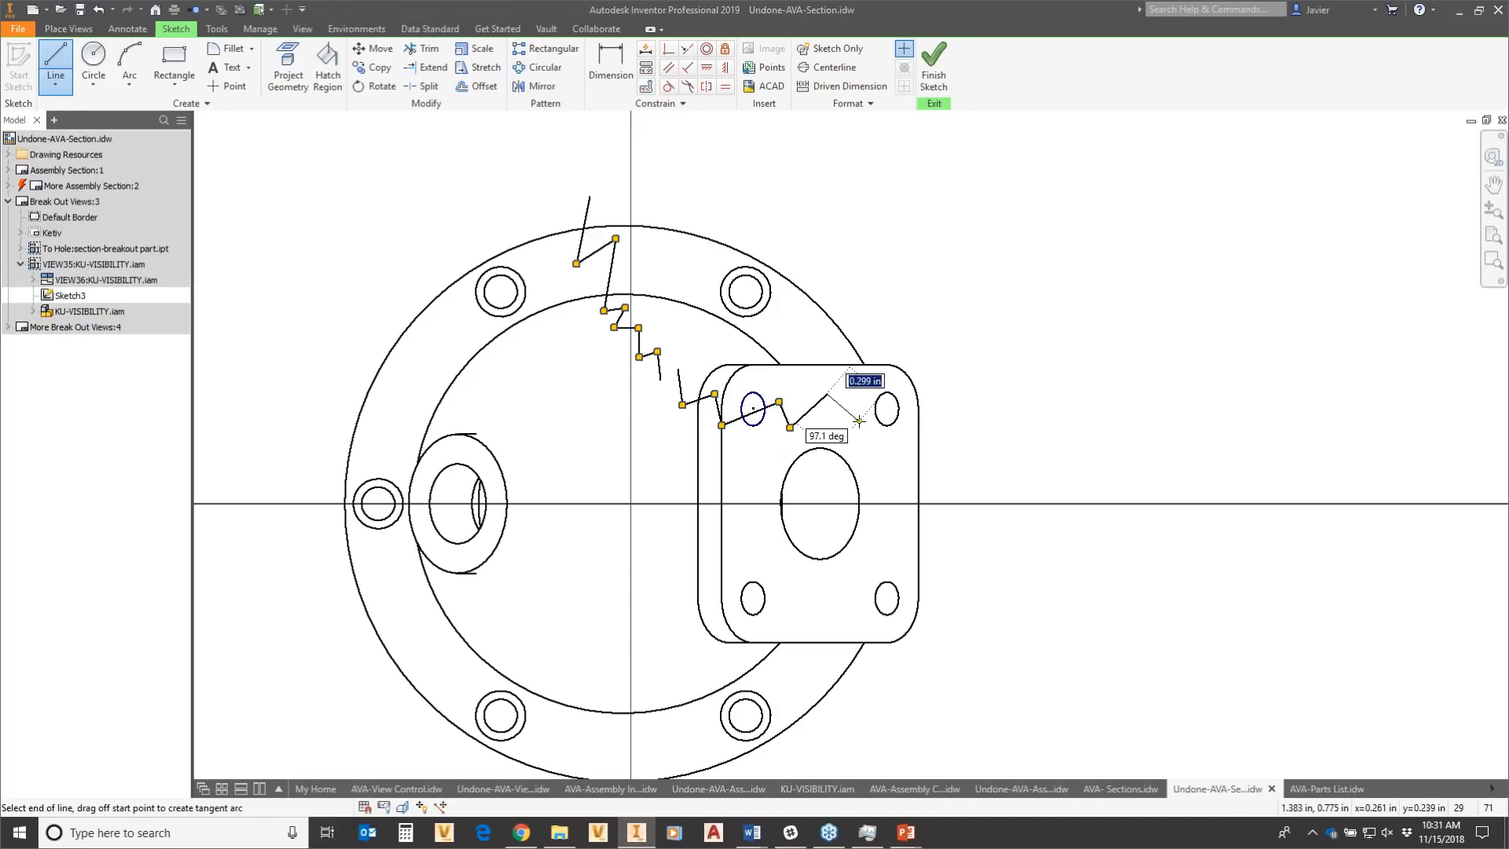
left_click(858, 420)
left_click(907, 338)
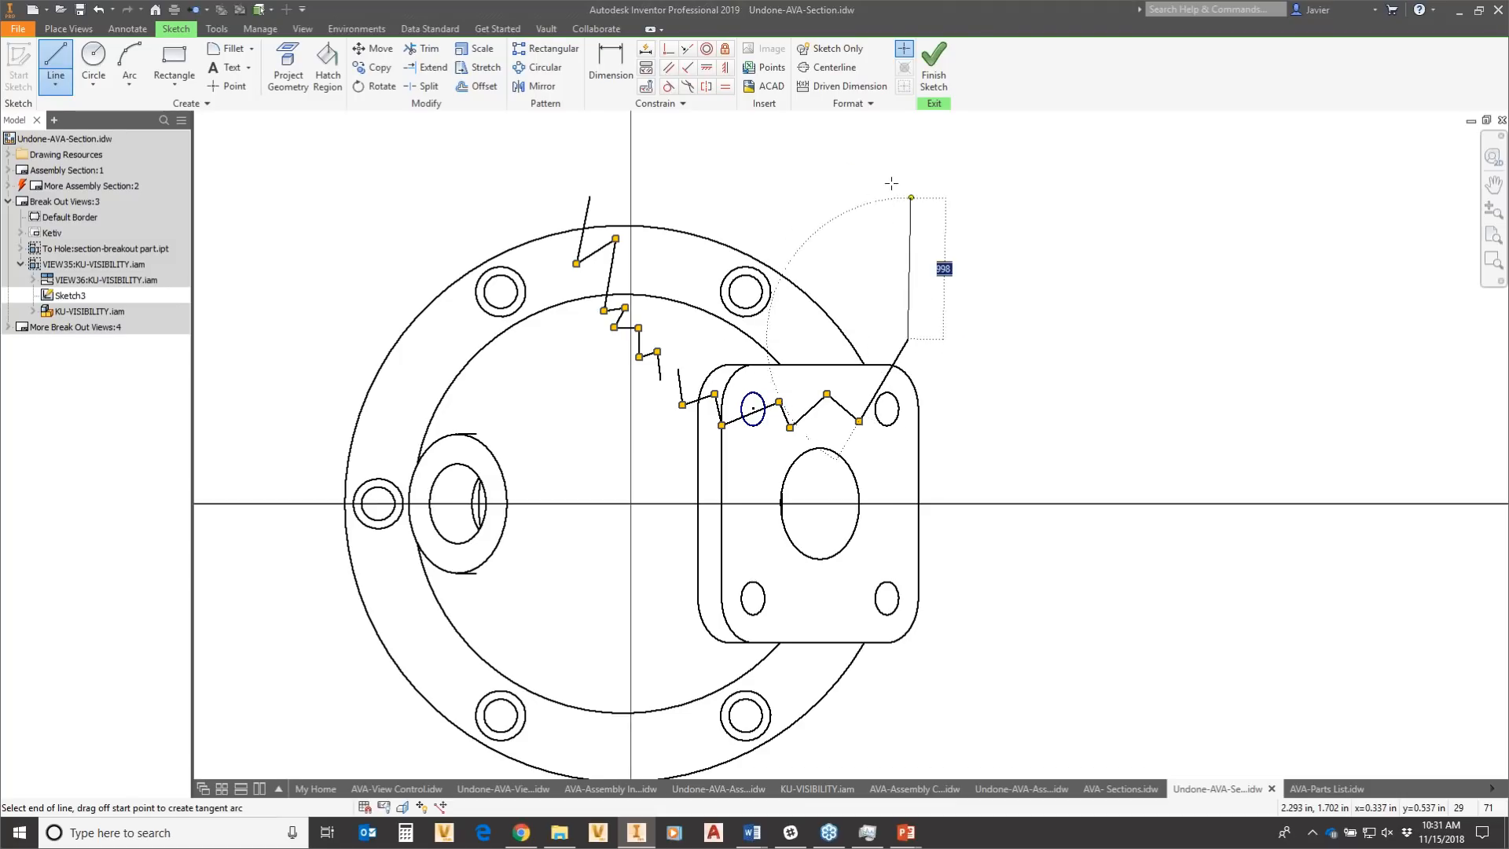
left_click(818, 172)
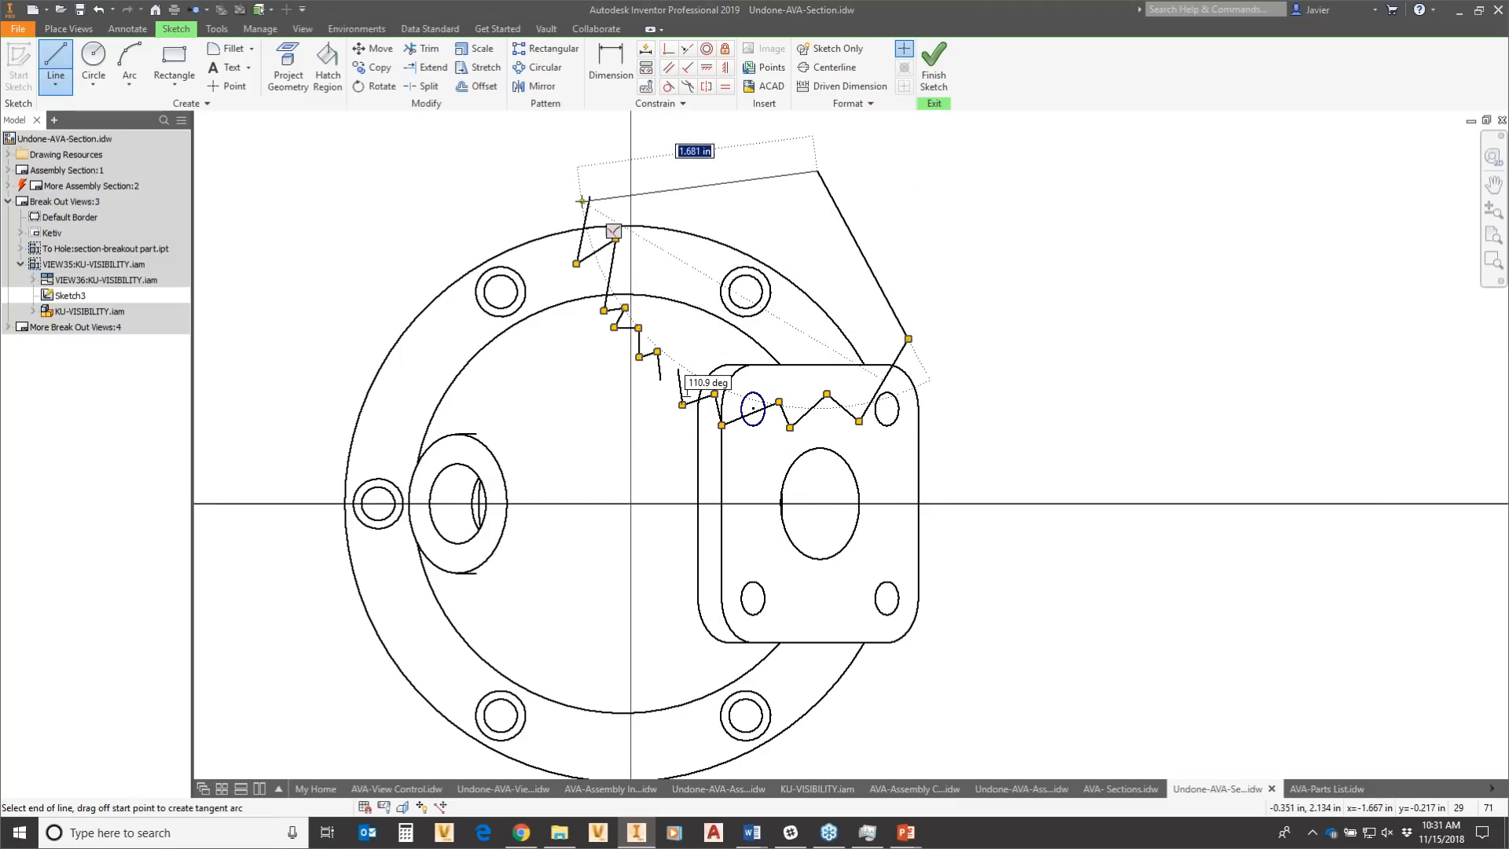
left_click(590, 195)
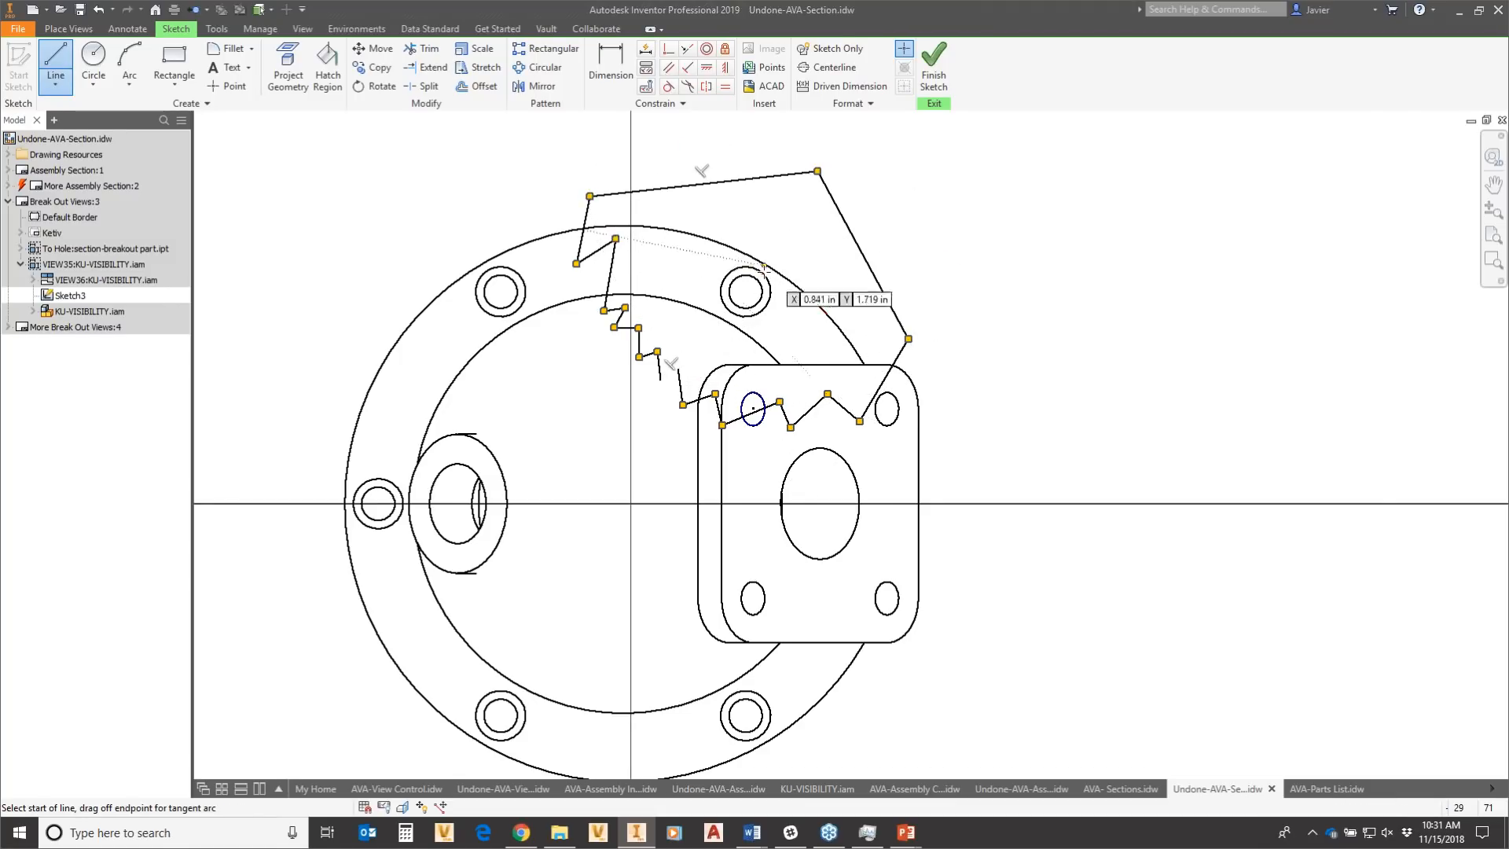
Bridge the gap in the zigzag near the square plate with a line joining the two open endpoints.
left_click(50, 48)
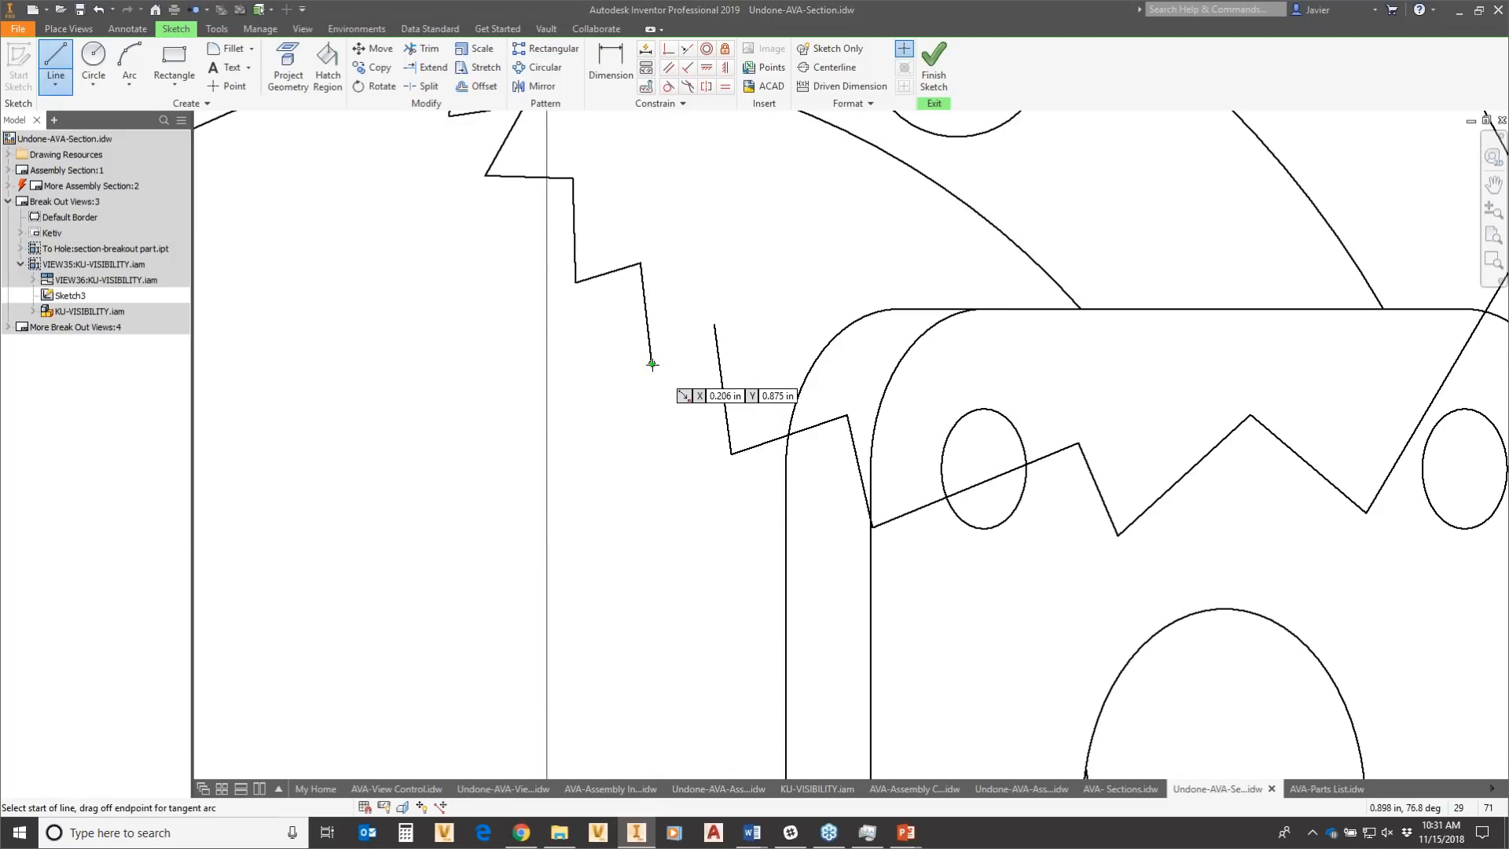
left_click(651, 363)
key("Escape")
left_click(714, 324)
left_click(652, 363)
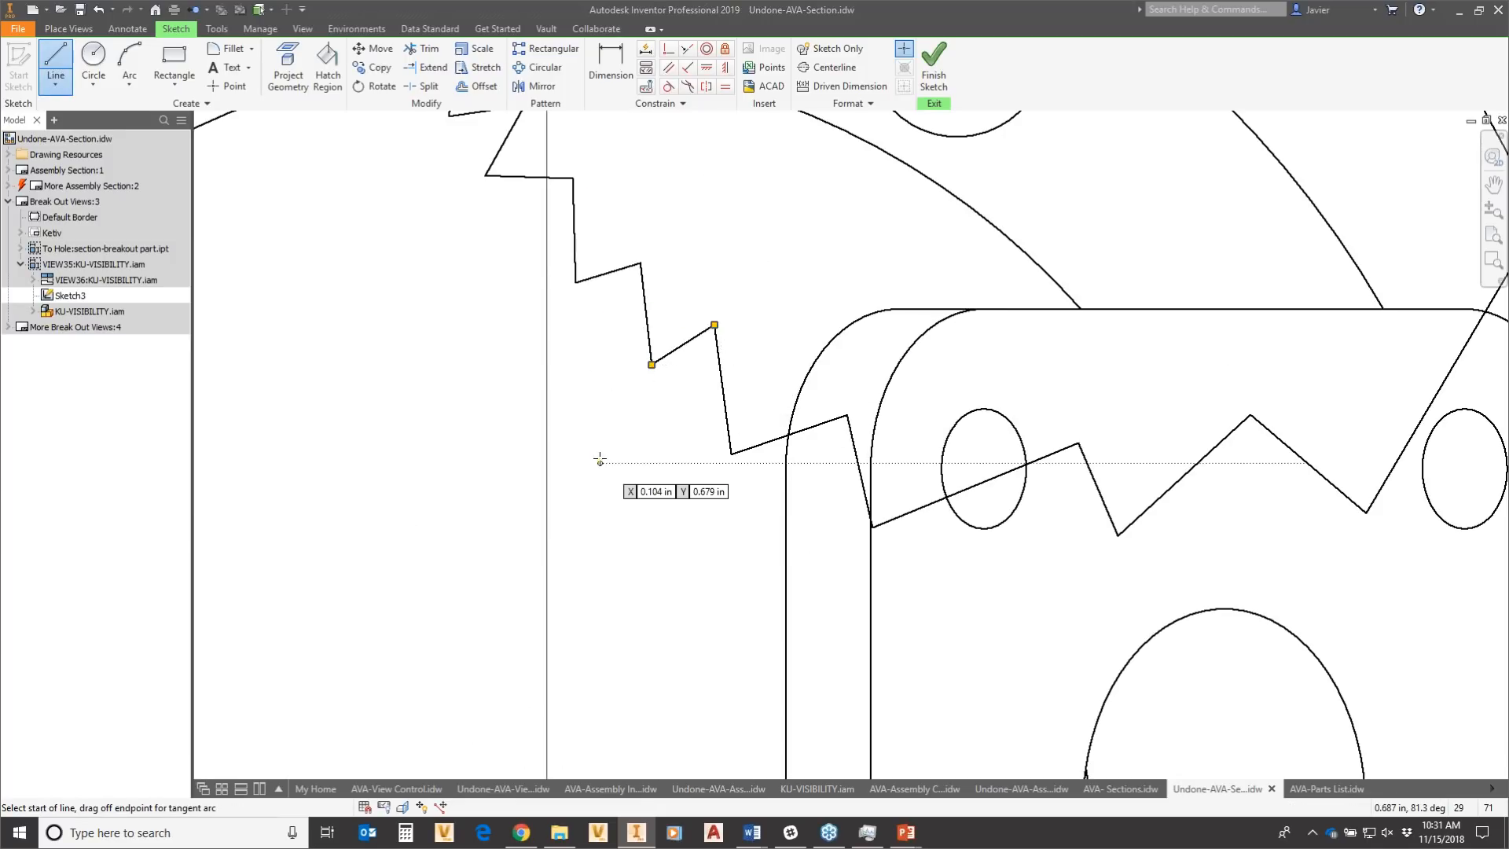
key("Escape")
scroll(689, 487, "down", 4)
key("Escape")
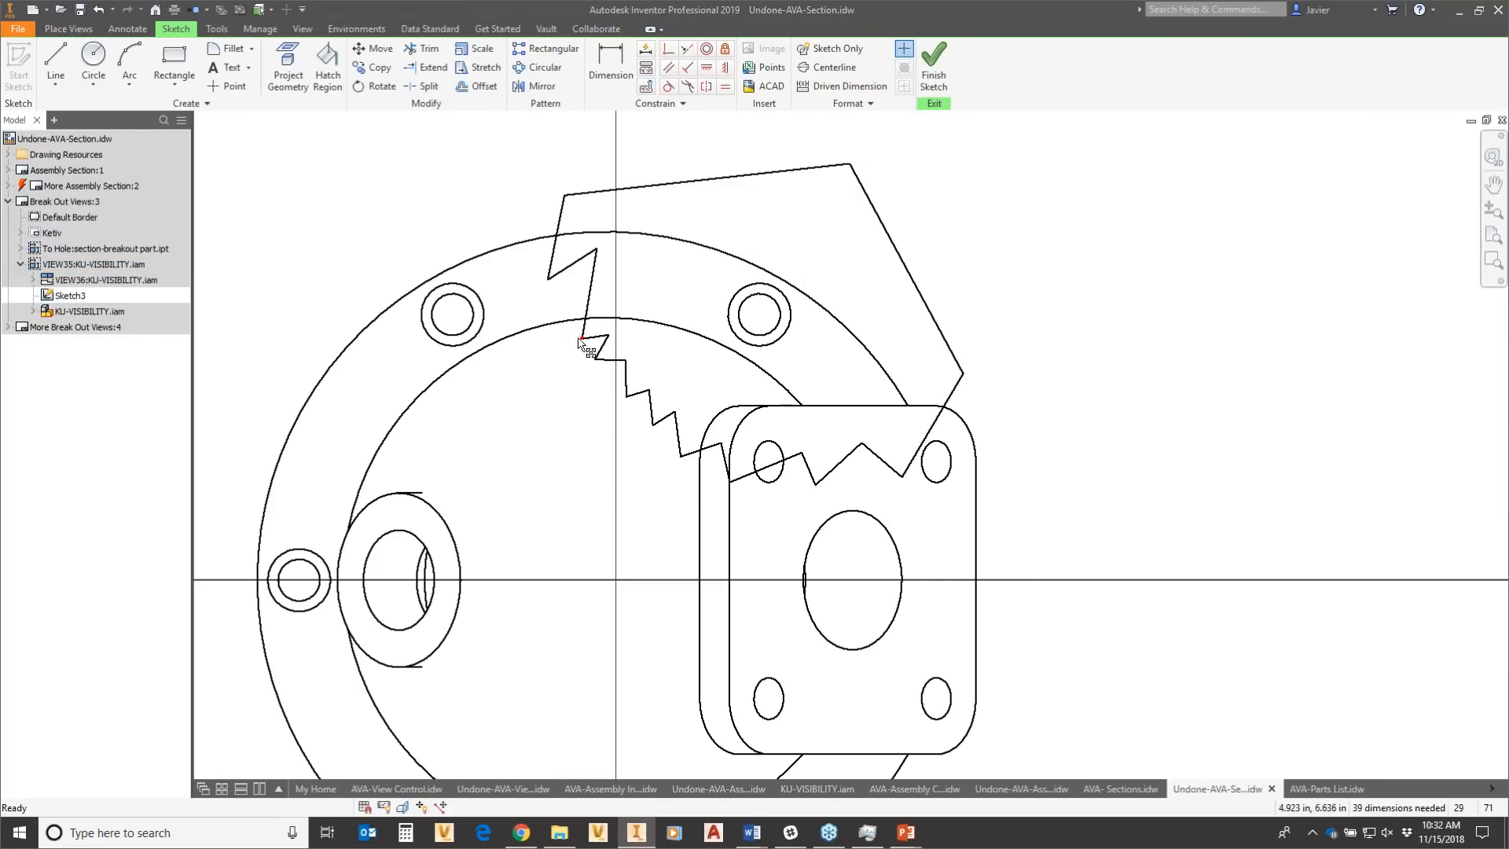
Reposition two zigzag corners near the flange rim to reshape the jagged edge, and finish the sketch.
left_click_drag(580, 339, 565, 310)
left_click_drag(596, 252, 590, 278)
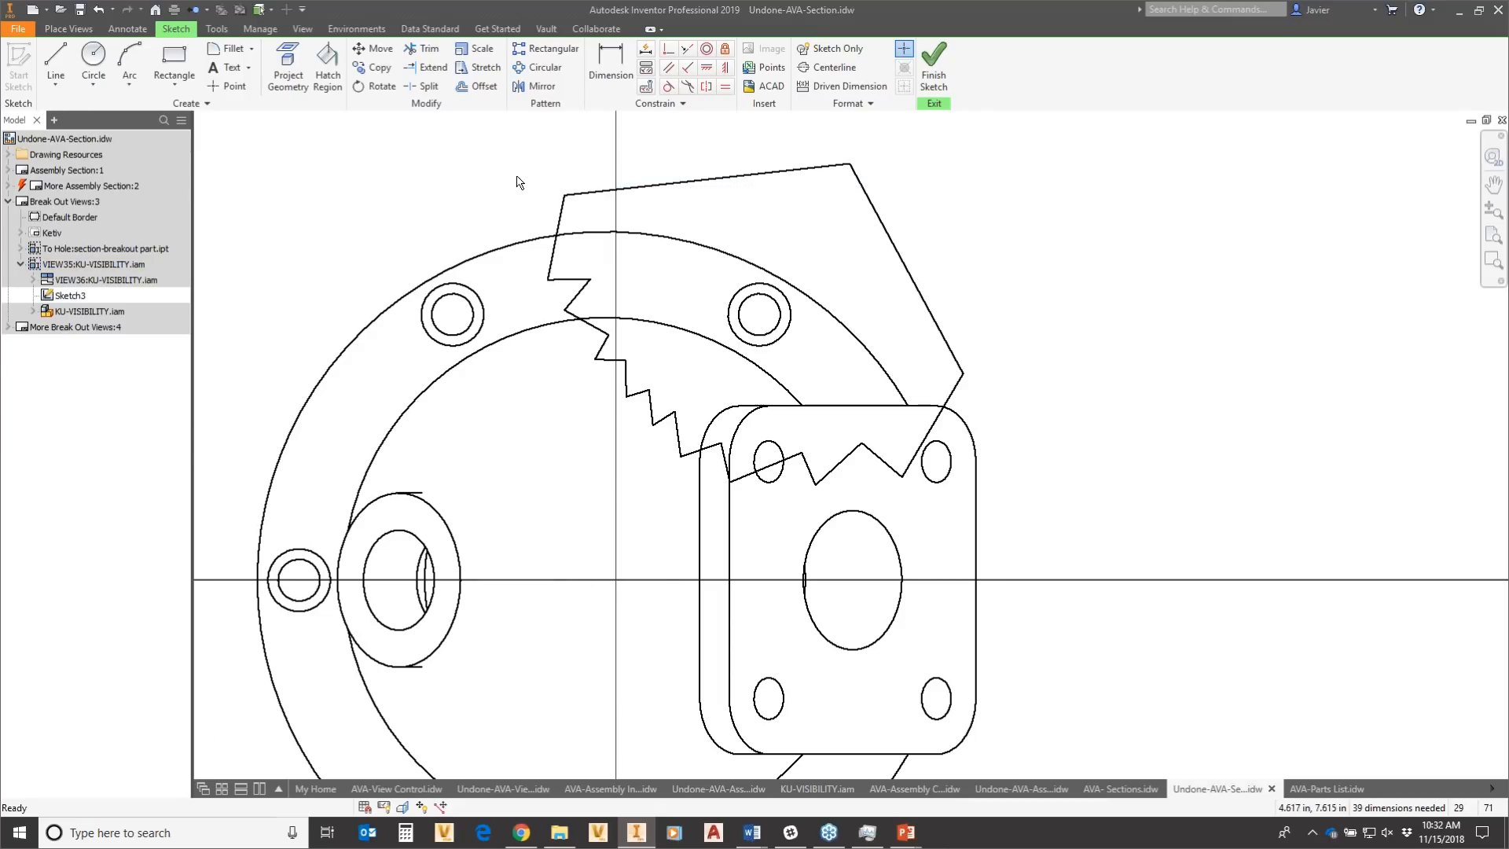
left_click(940, 72)
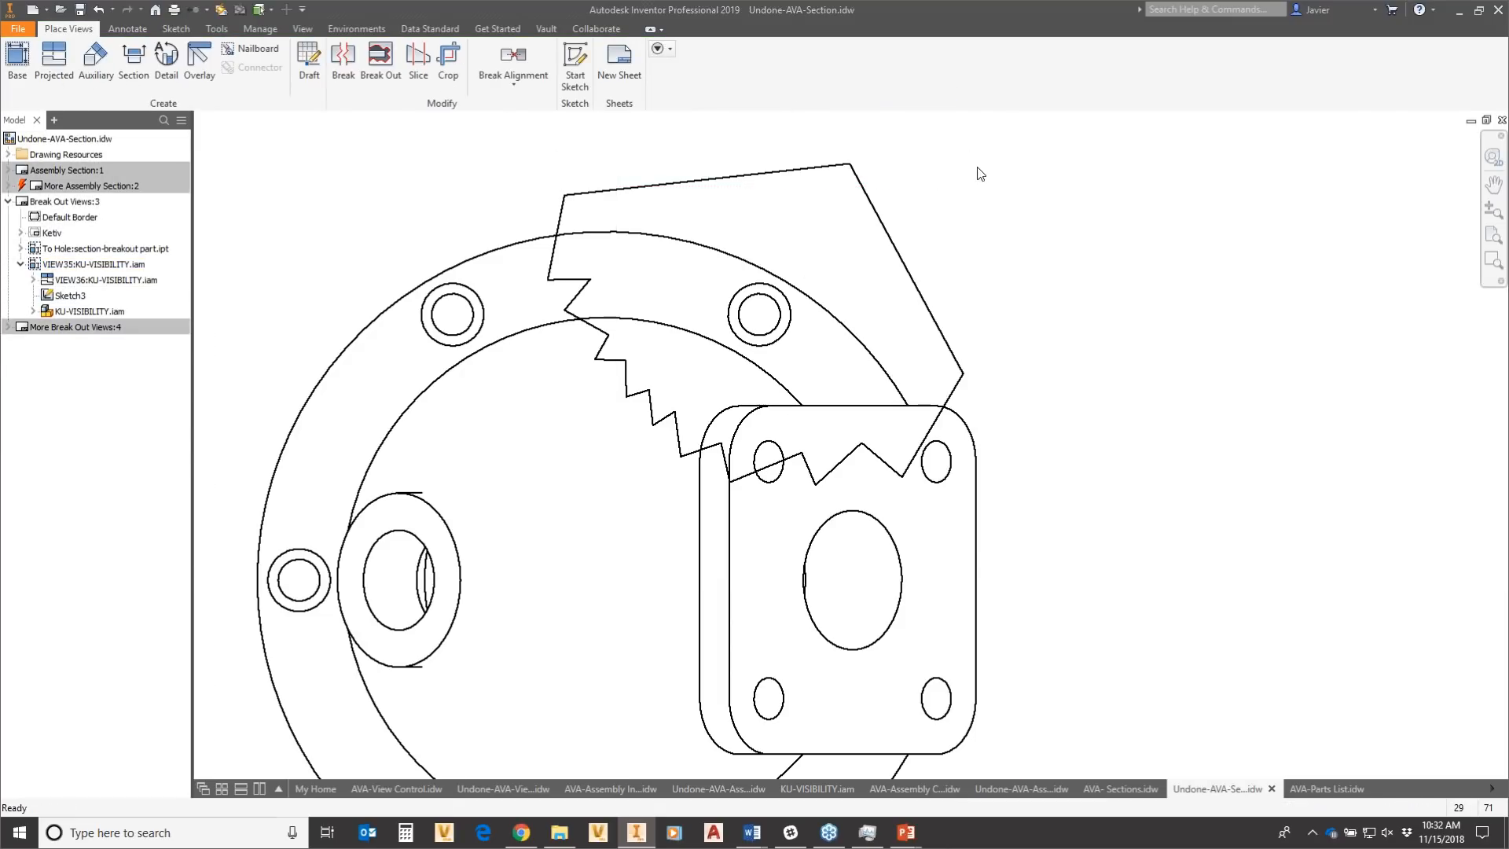
Start a Break Out on the flange view, using the closed jagged sketch as its boundary profile.
scroll(992, 268, "up", 5)
middle_click_drag(999, 344, 582, 460)
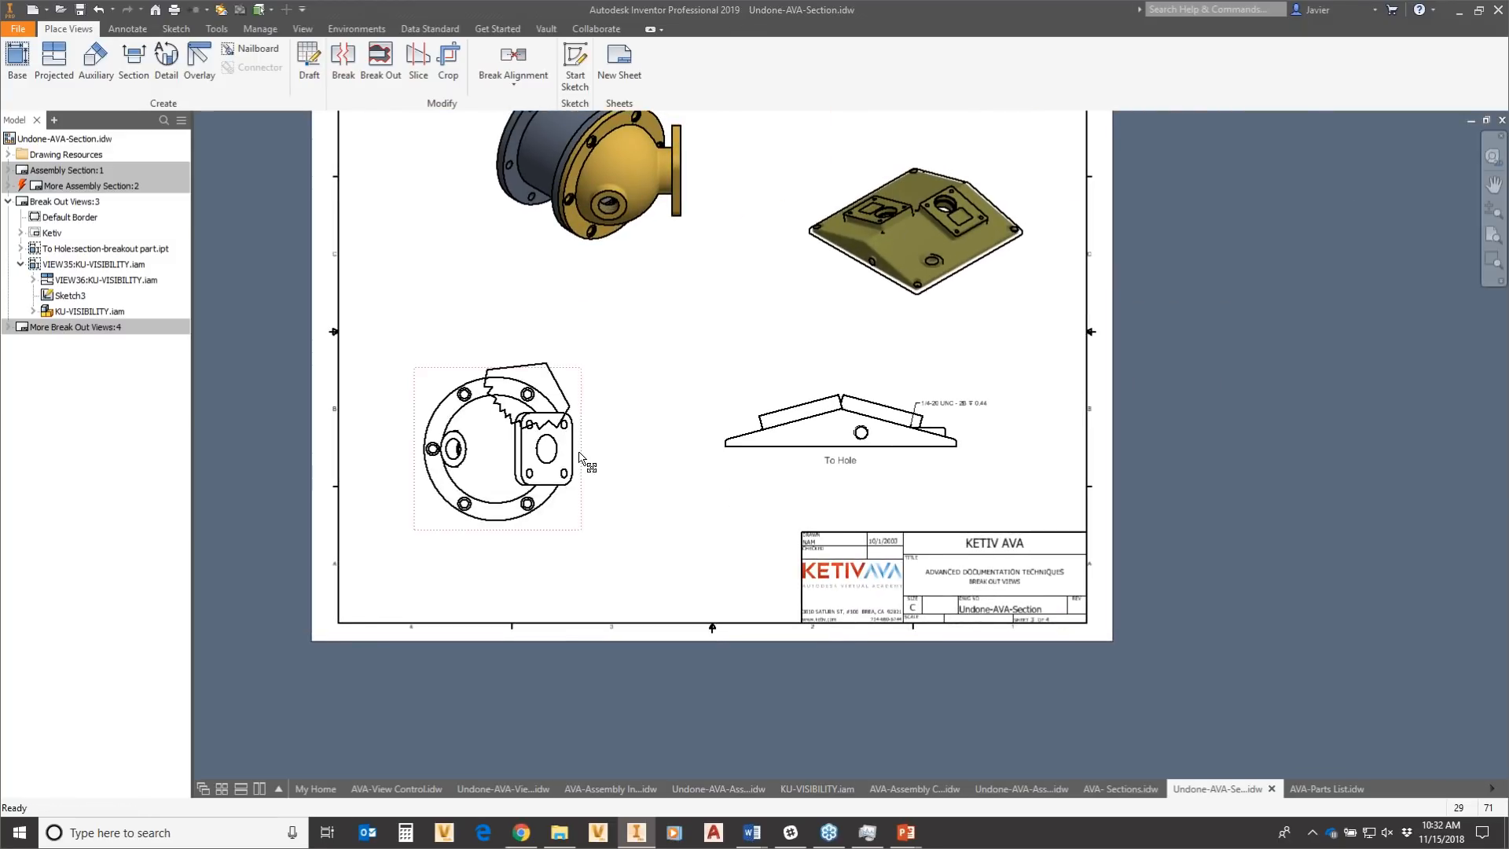
left_click(380, 67)
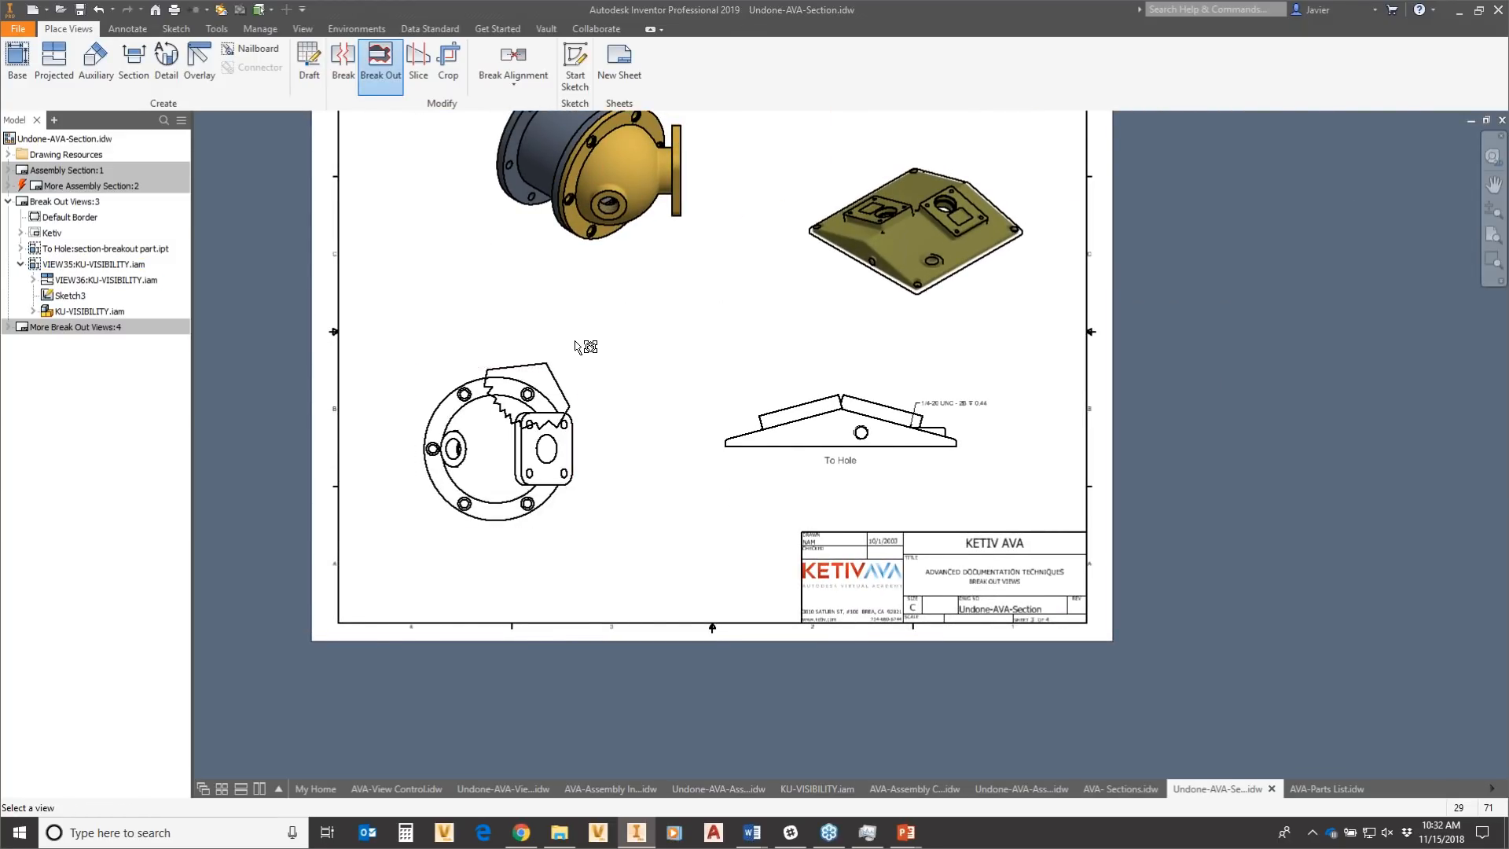
scroll(586, 358, "down", 3)
scroll(595, 398, "up", 2)
middle_click_drag(624, 420, 668, 484)
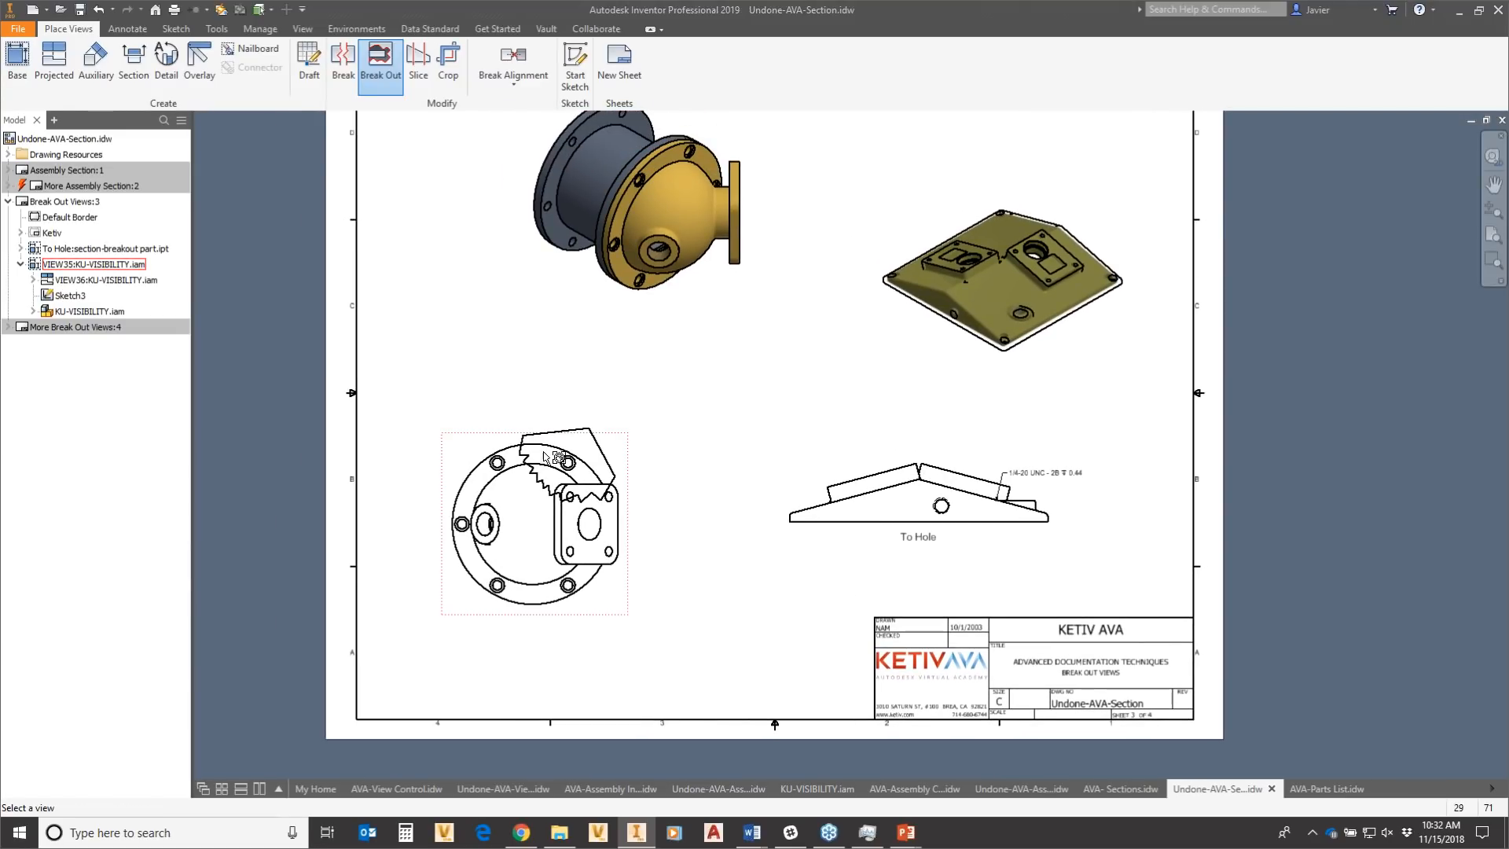
left_click(468, 444)
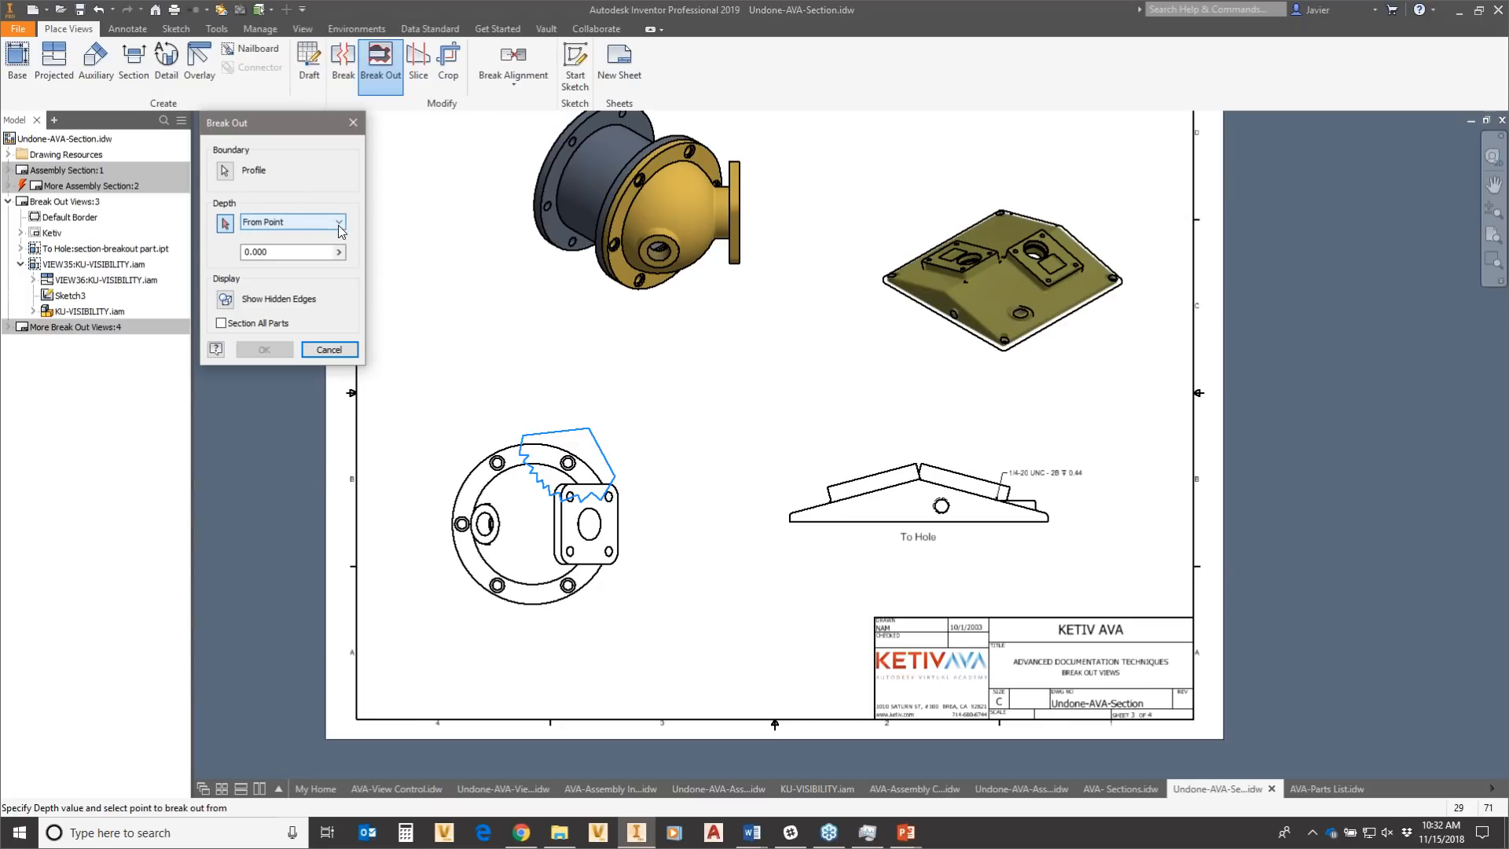
Set the break out depth to Through Part, select the flange part to cut through, and create the break out.
left_click(248, 223)
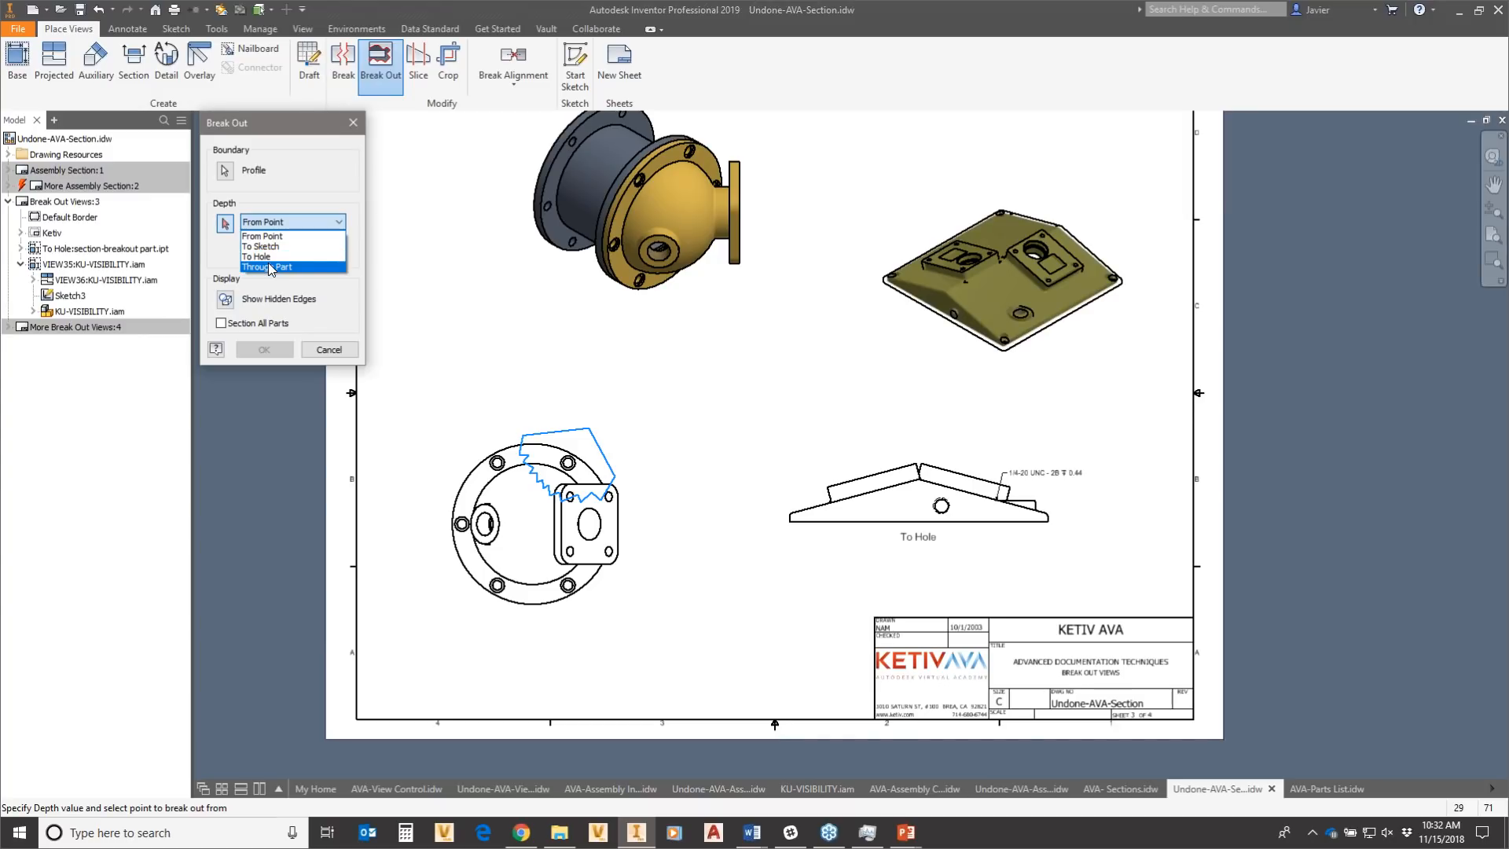
left_click(271, 267)
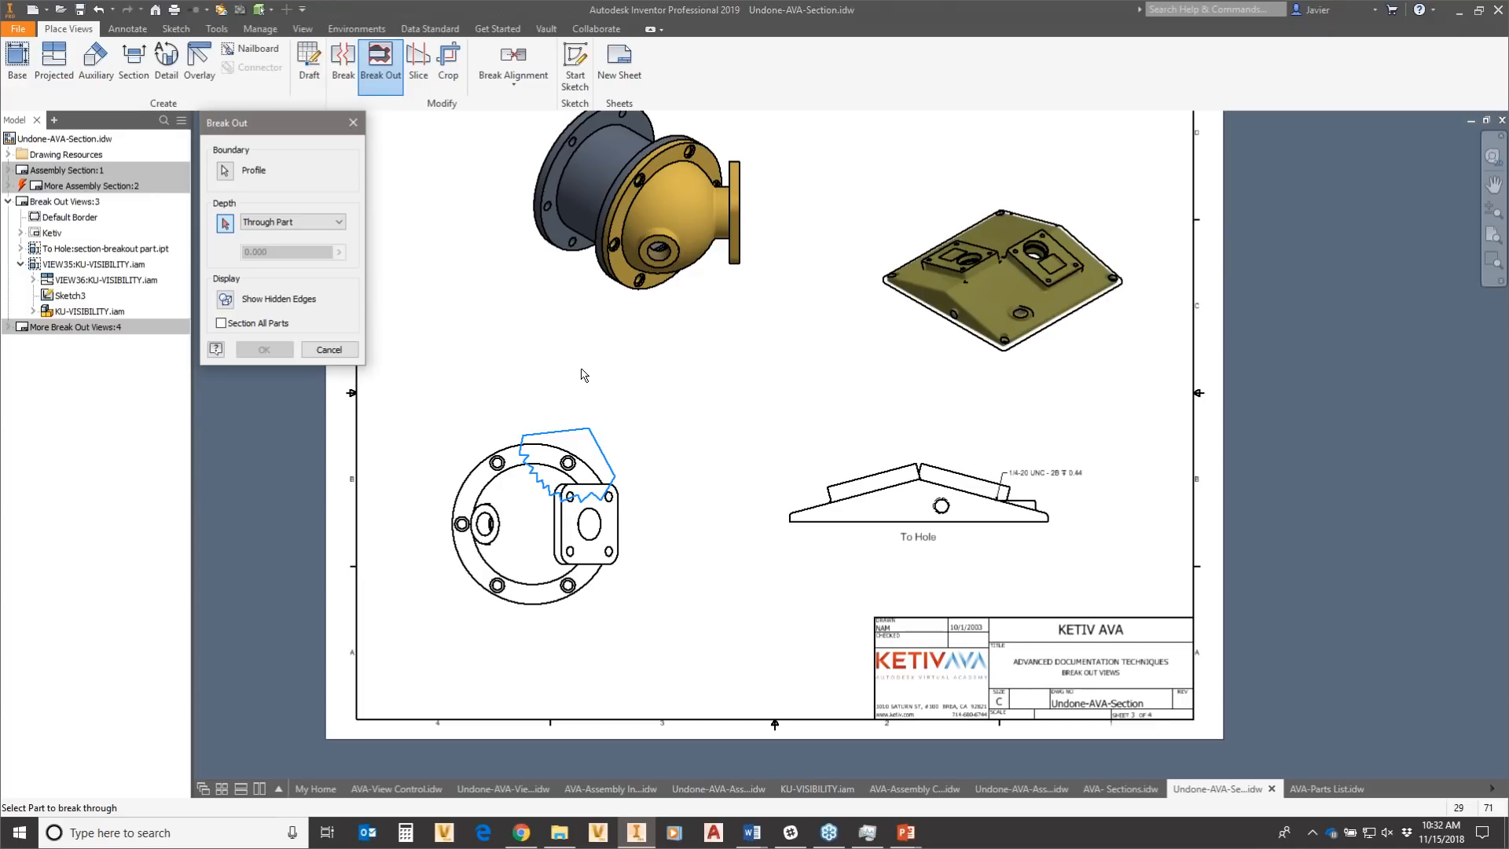
left_click(307, 221)
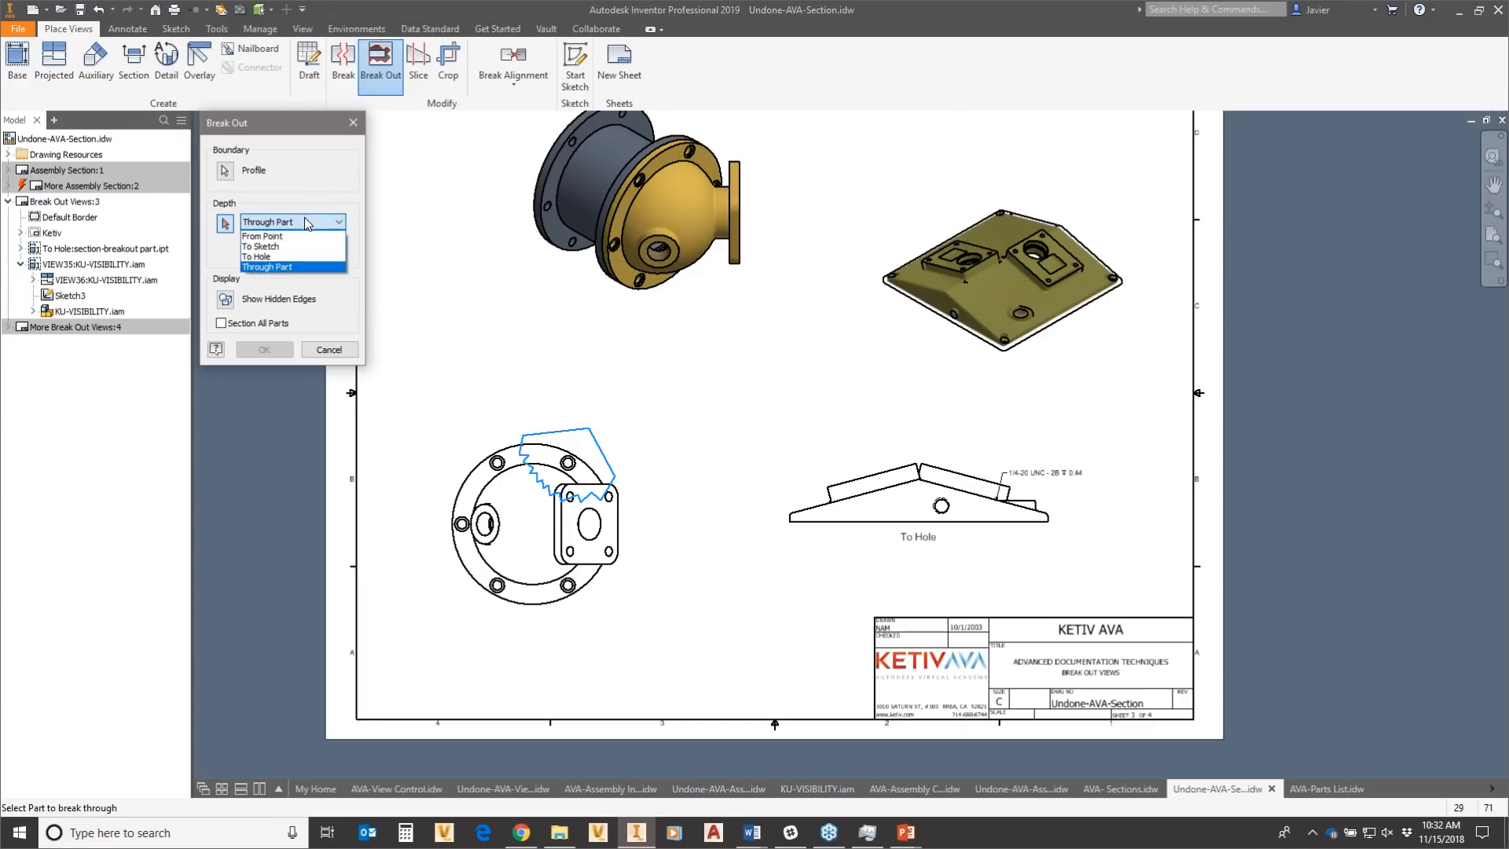
left_click(272, 267)
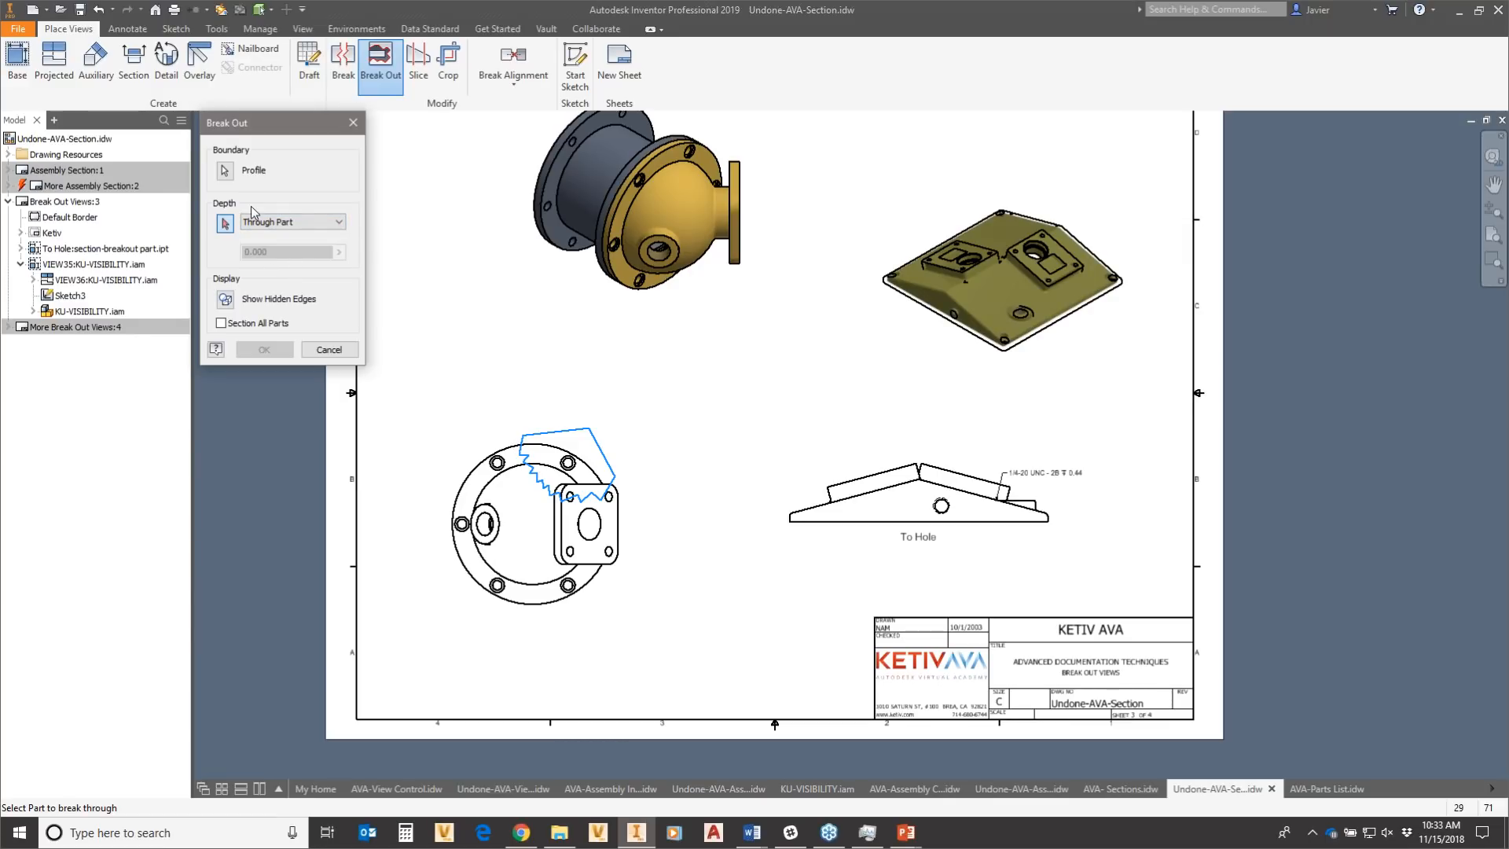
left_click(488, 466)
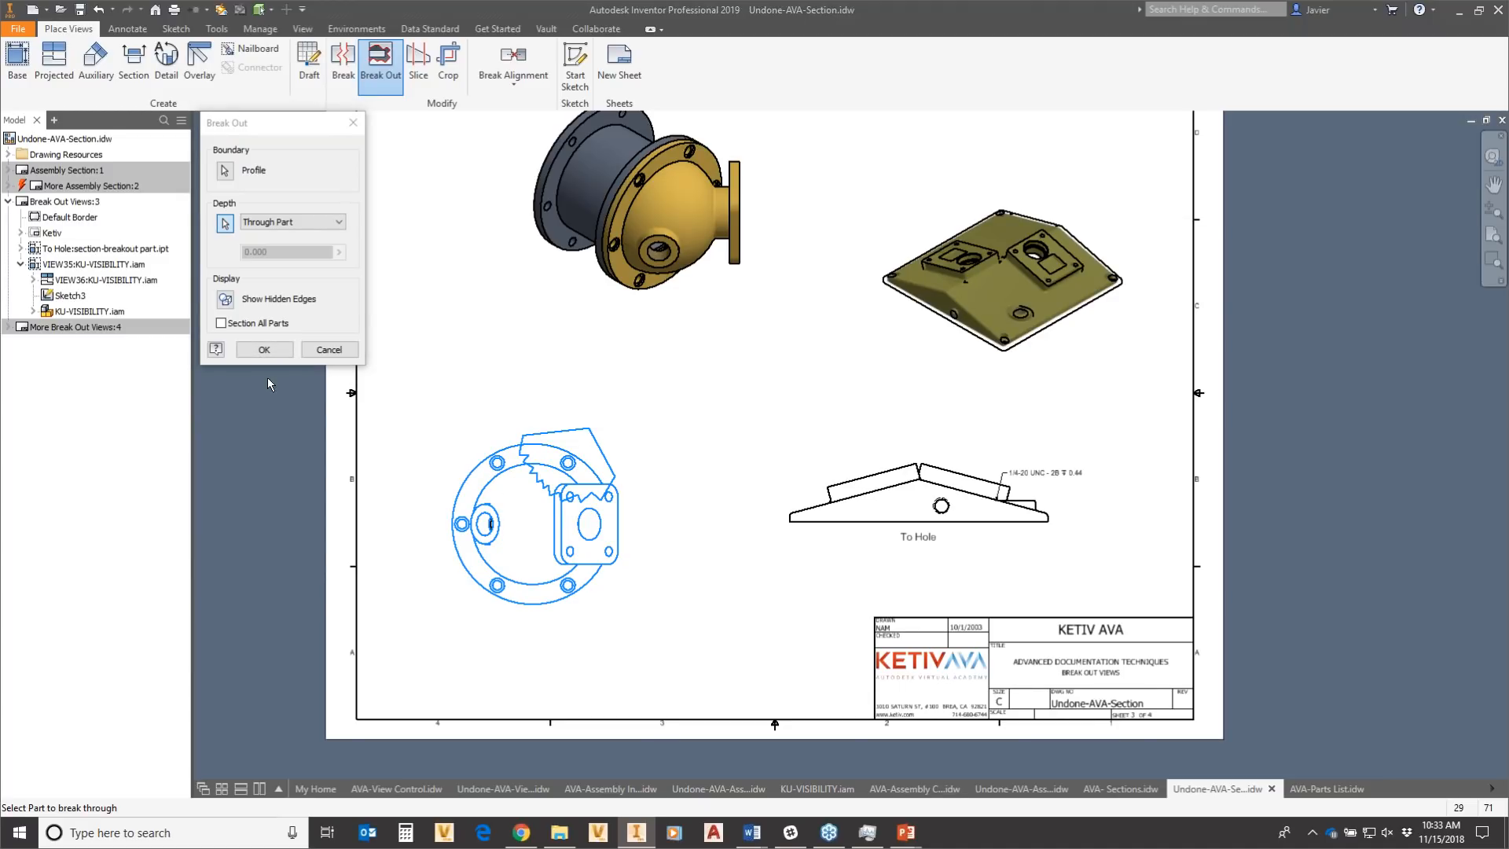
left_click(264, 350)
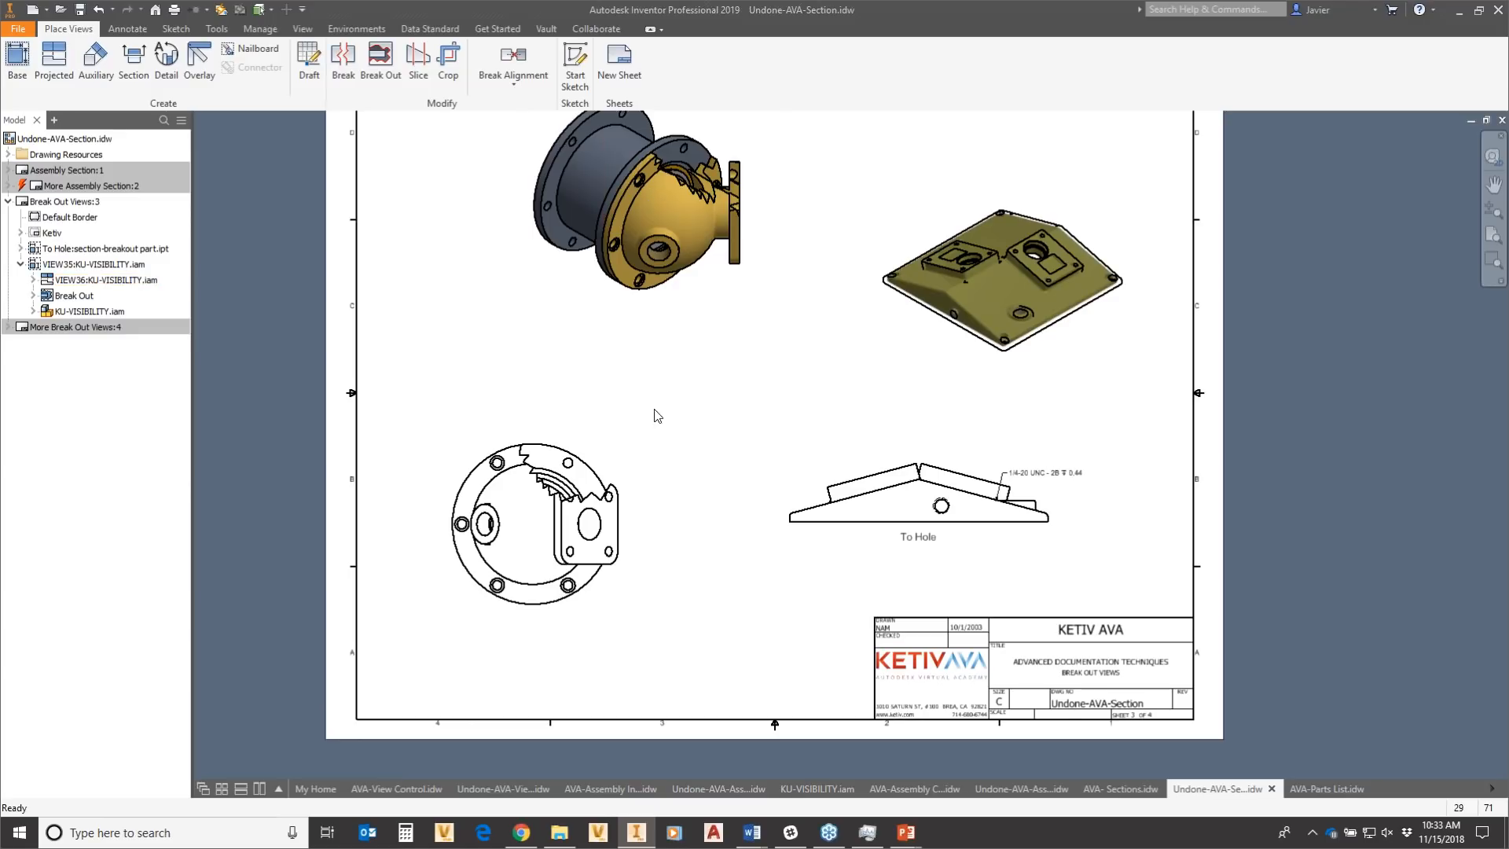
Move the flange view off the sheet and back onto it near its original position.
middle_click_drag(644, 481, 819, 475)
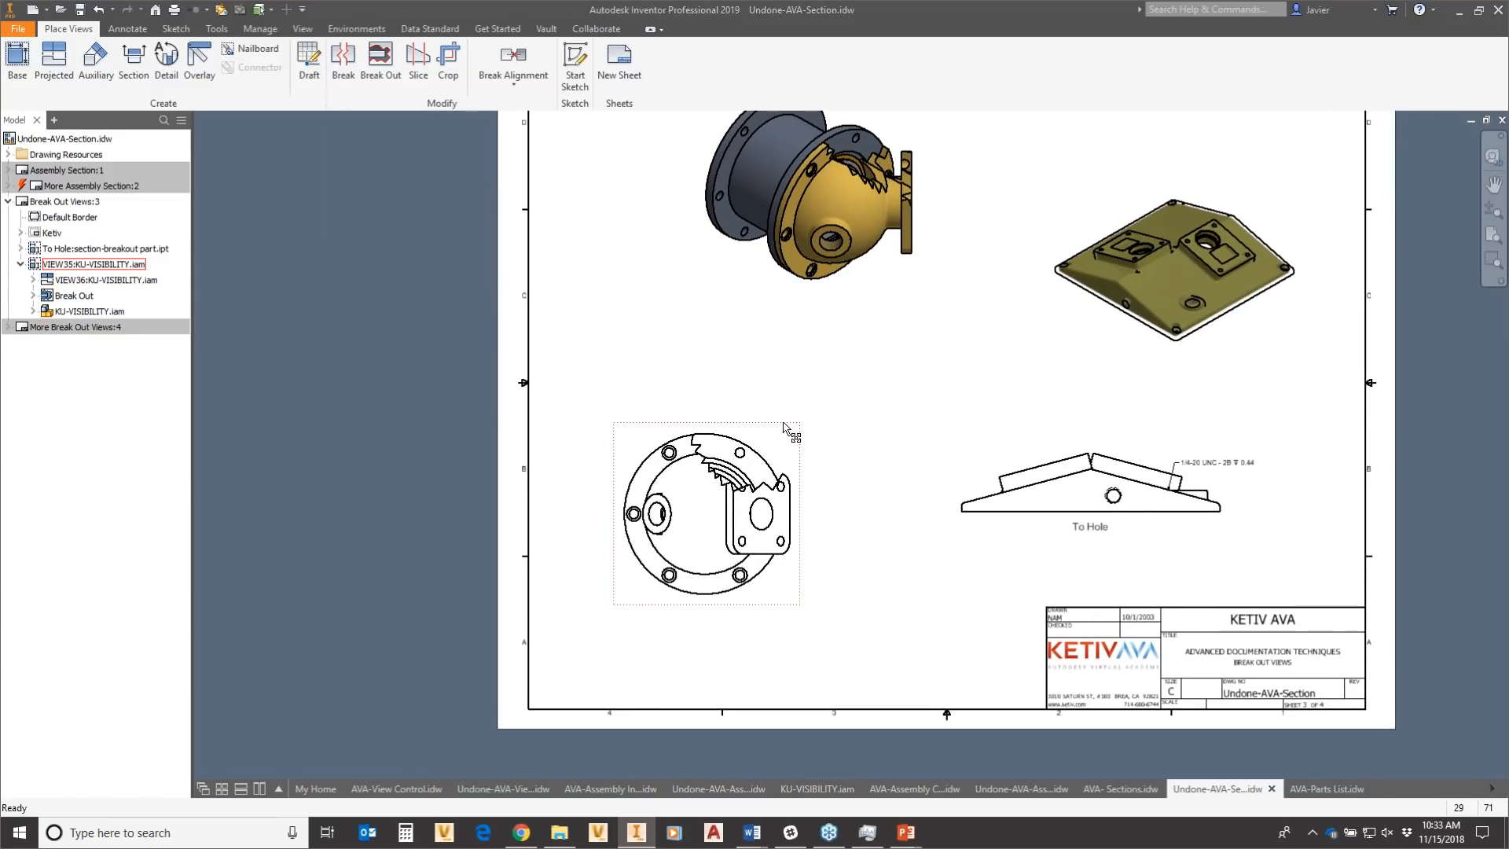
left_click_drag(784, 428, 410, 409)
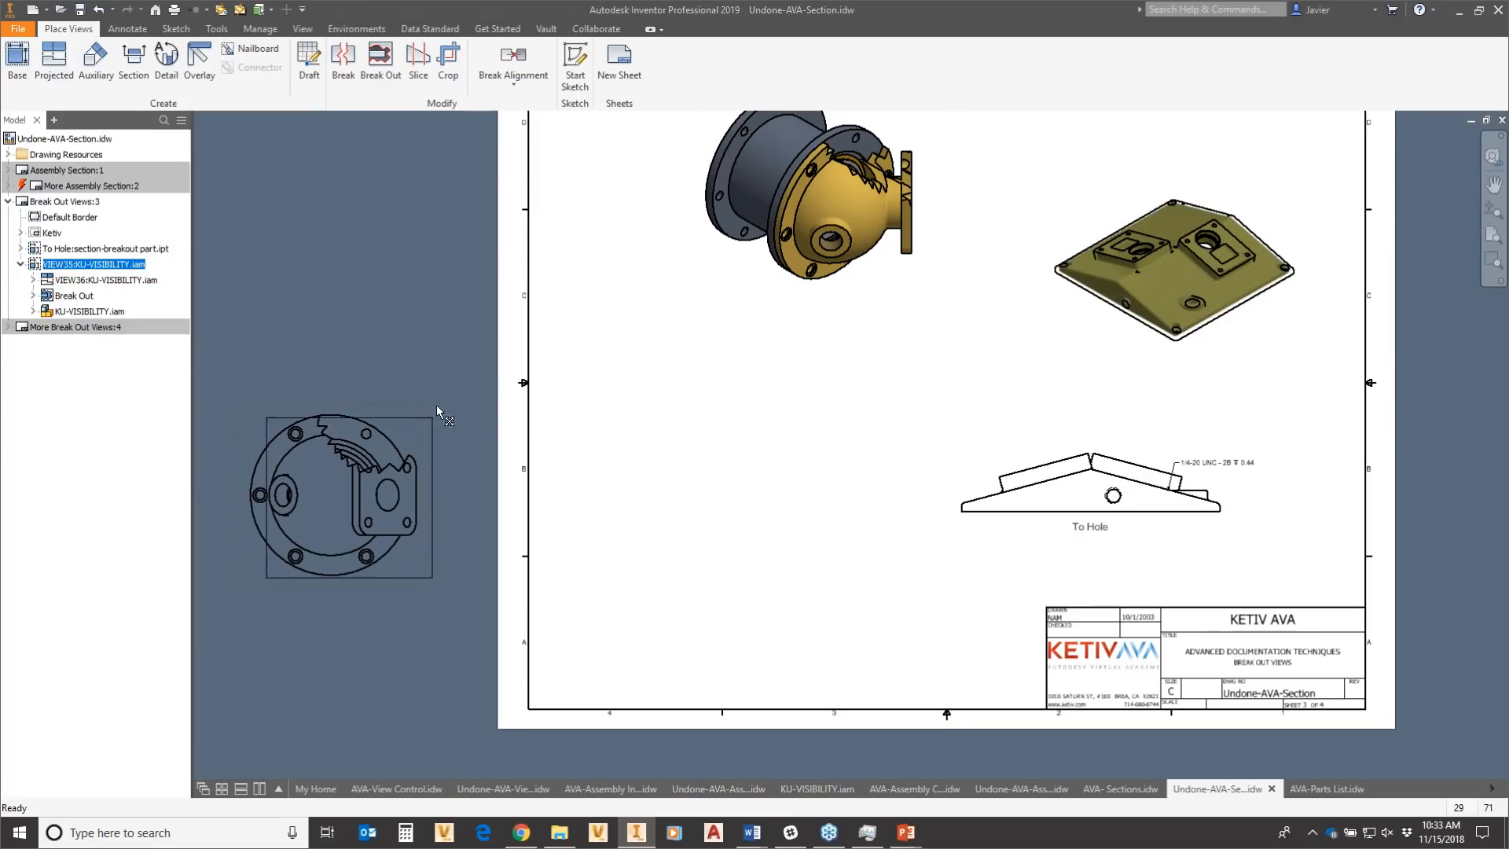
left_click_drag(436, 404, 790, 404)
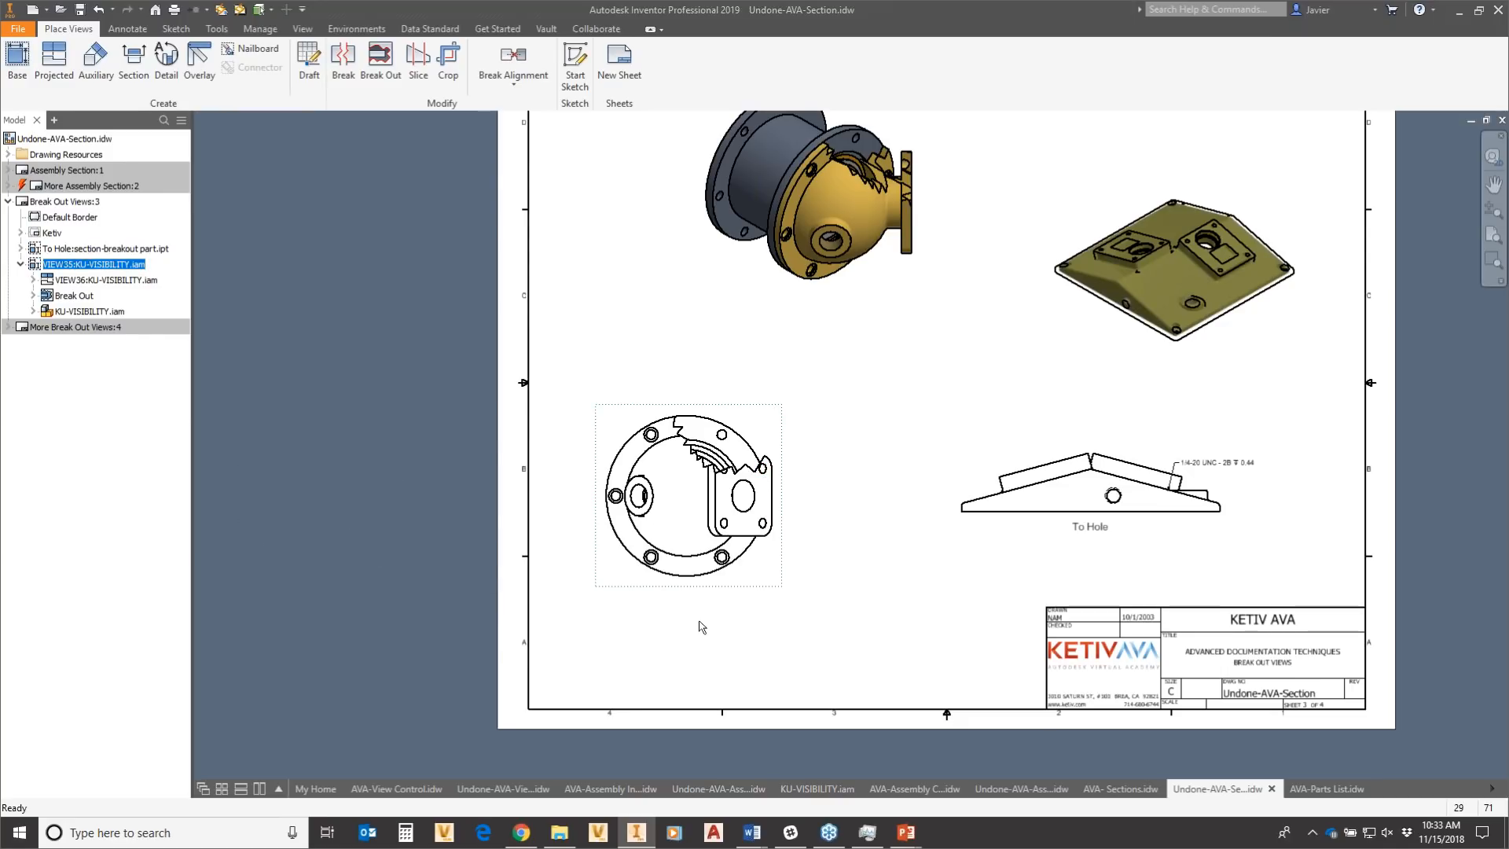
scroll(737, 436, "up", 6)
scroll(738, 436, "down", 5)
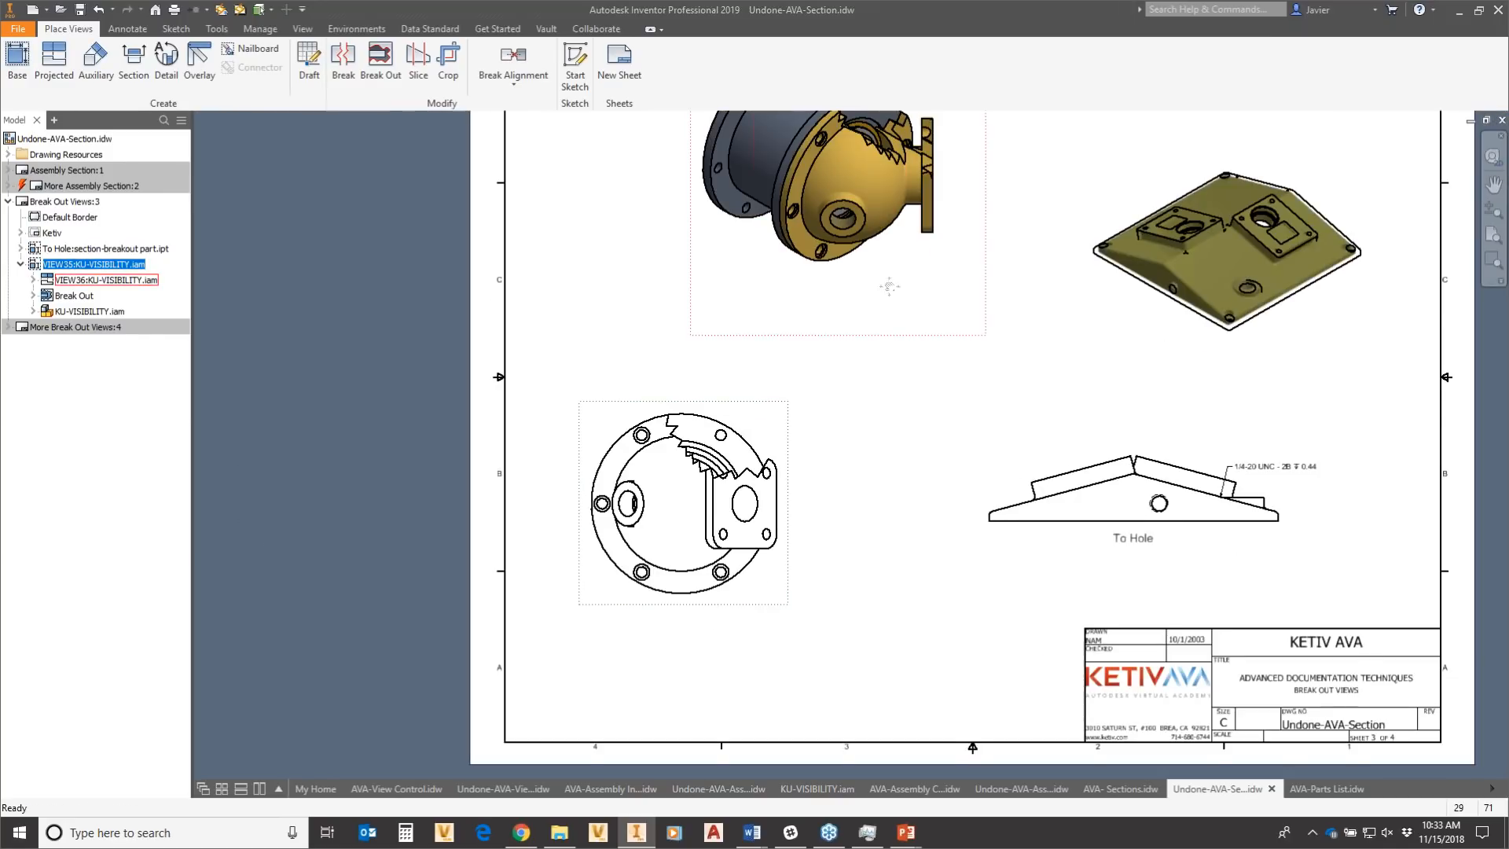
Find the flange view in the browser and open Sketch3 under its Break Out for editing.
middle_click_drag(889, 287, 864, 354)
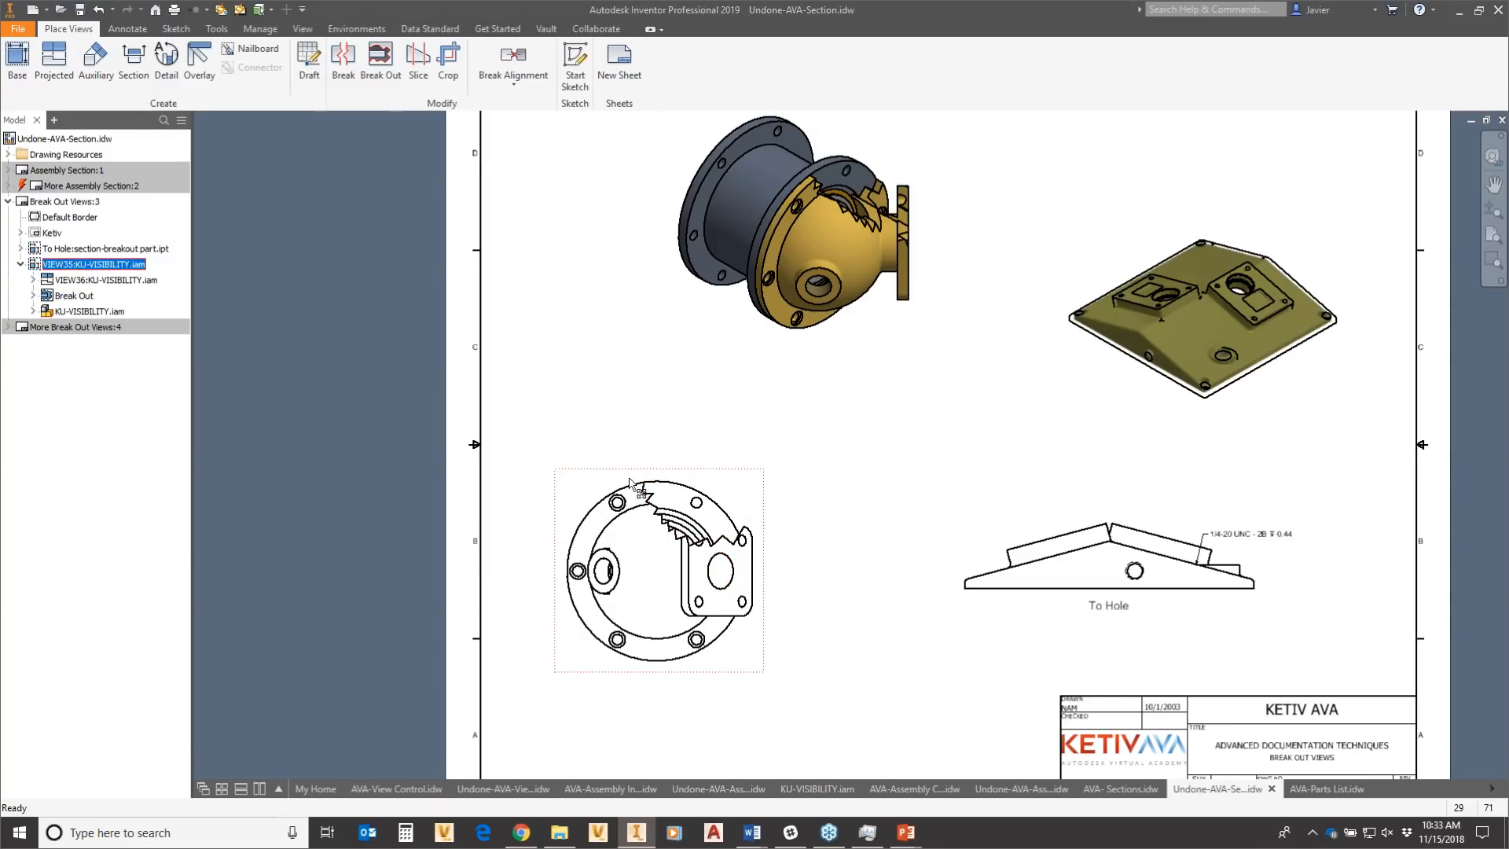
right_click(594, 485)
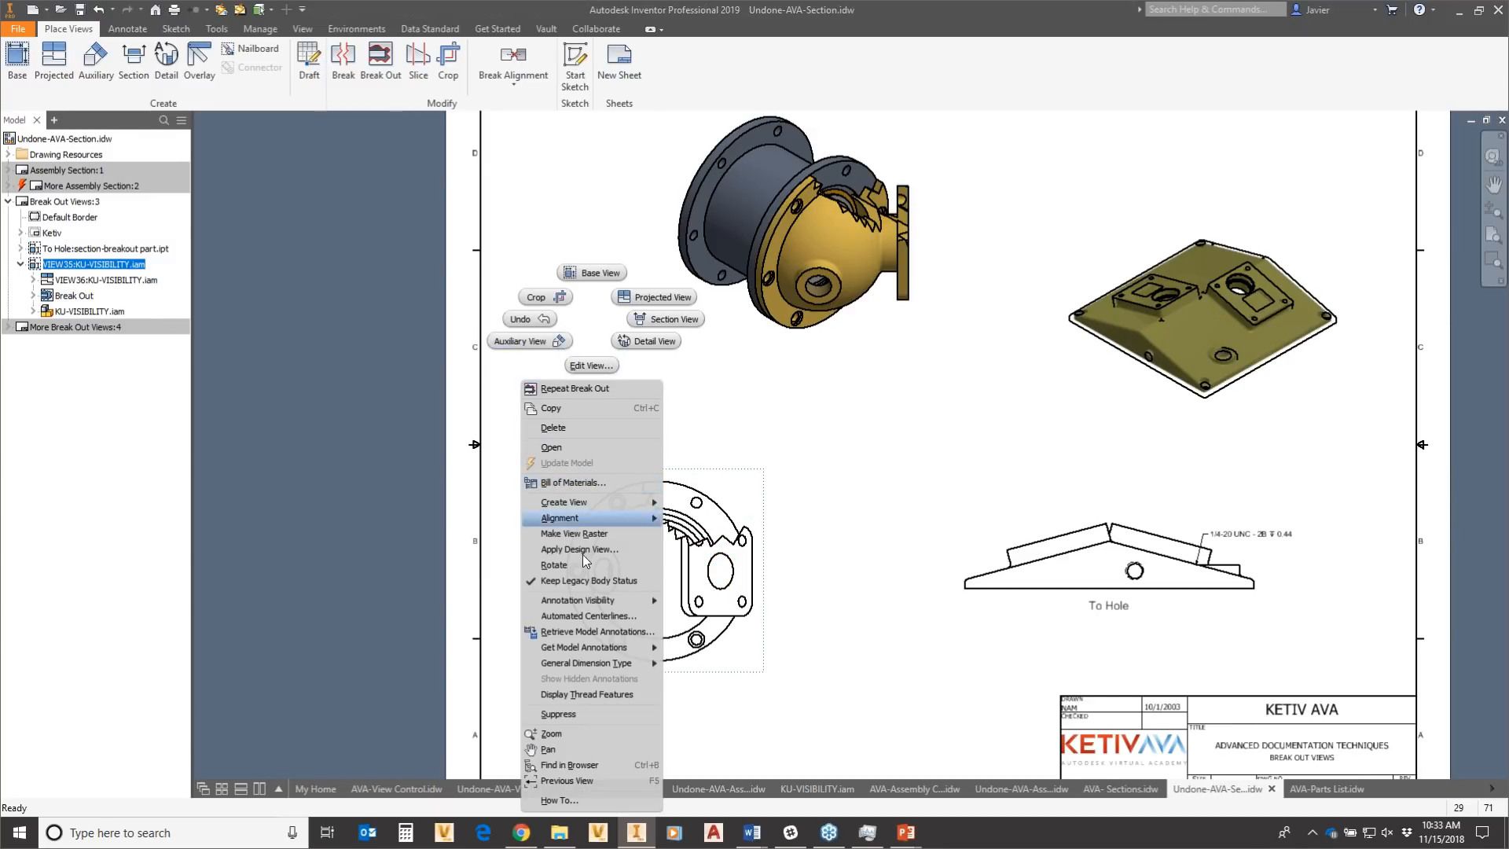
left_click(572, 764)
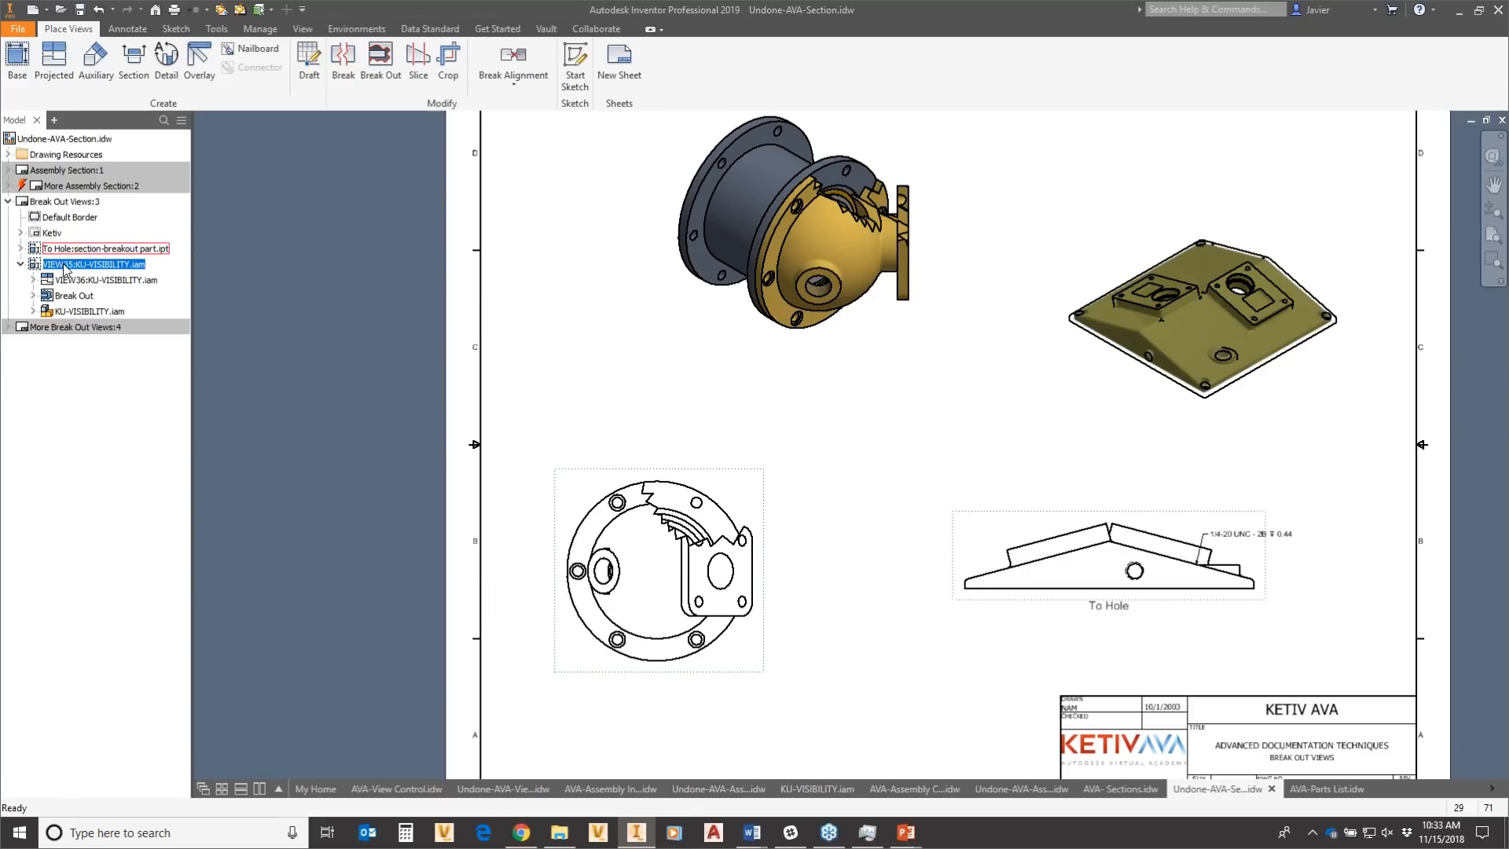
left_click(63, 269)
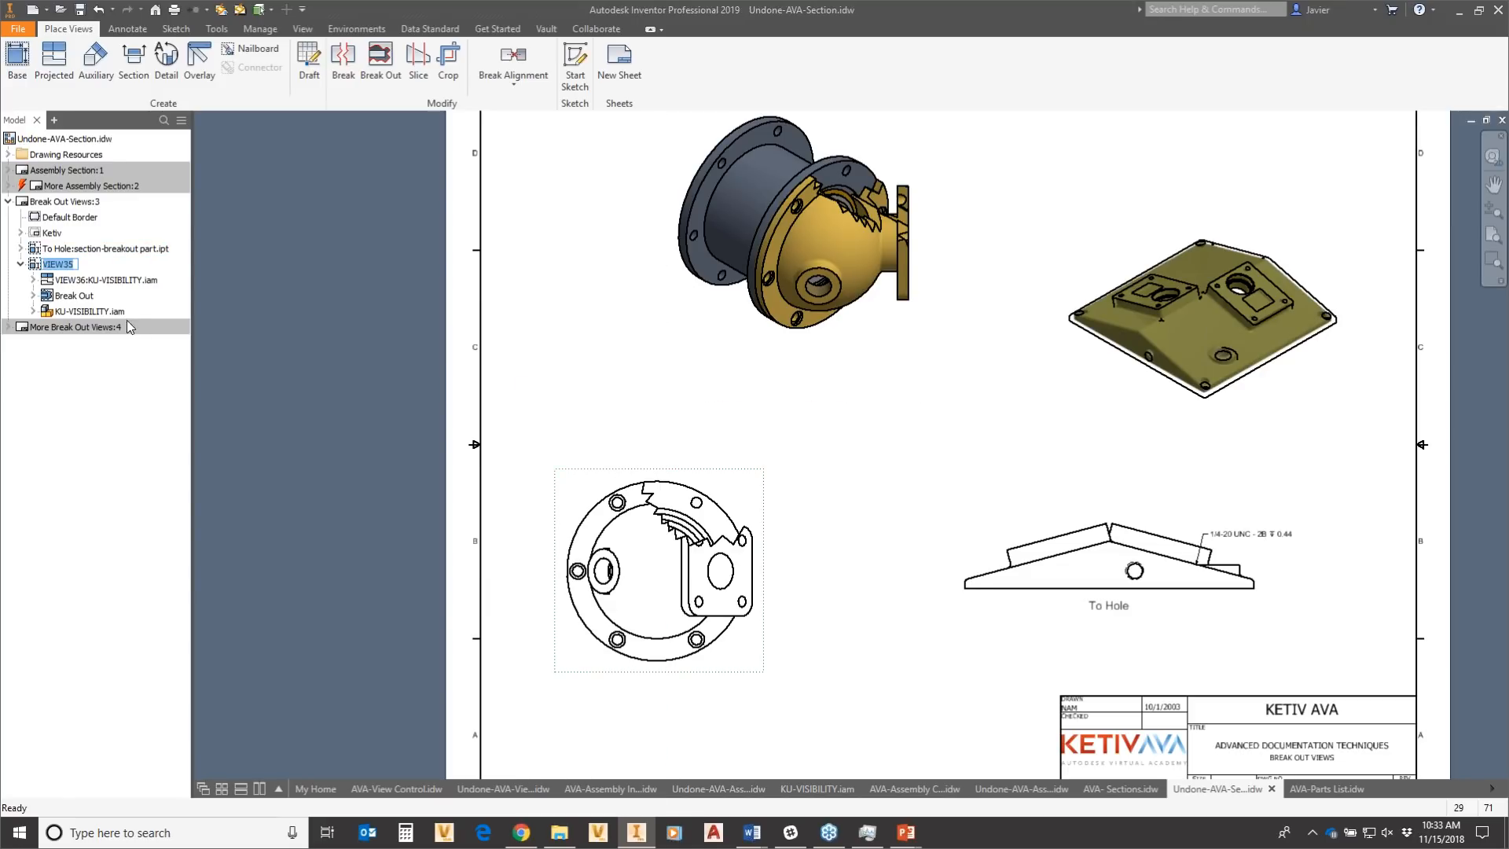
left_click(33, 296)
left_click(81, 315)
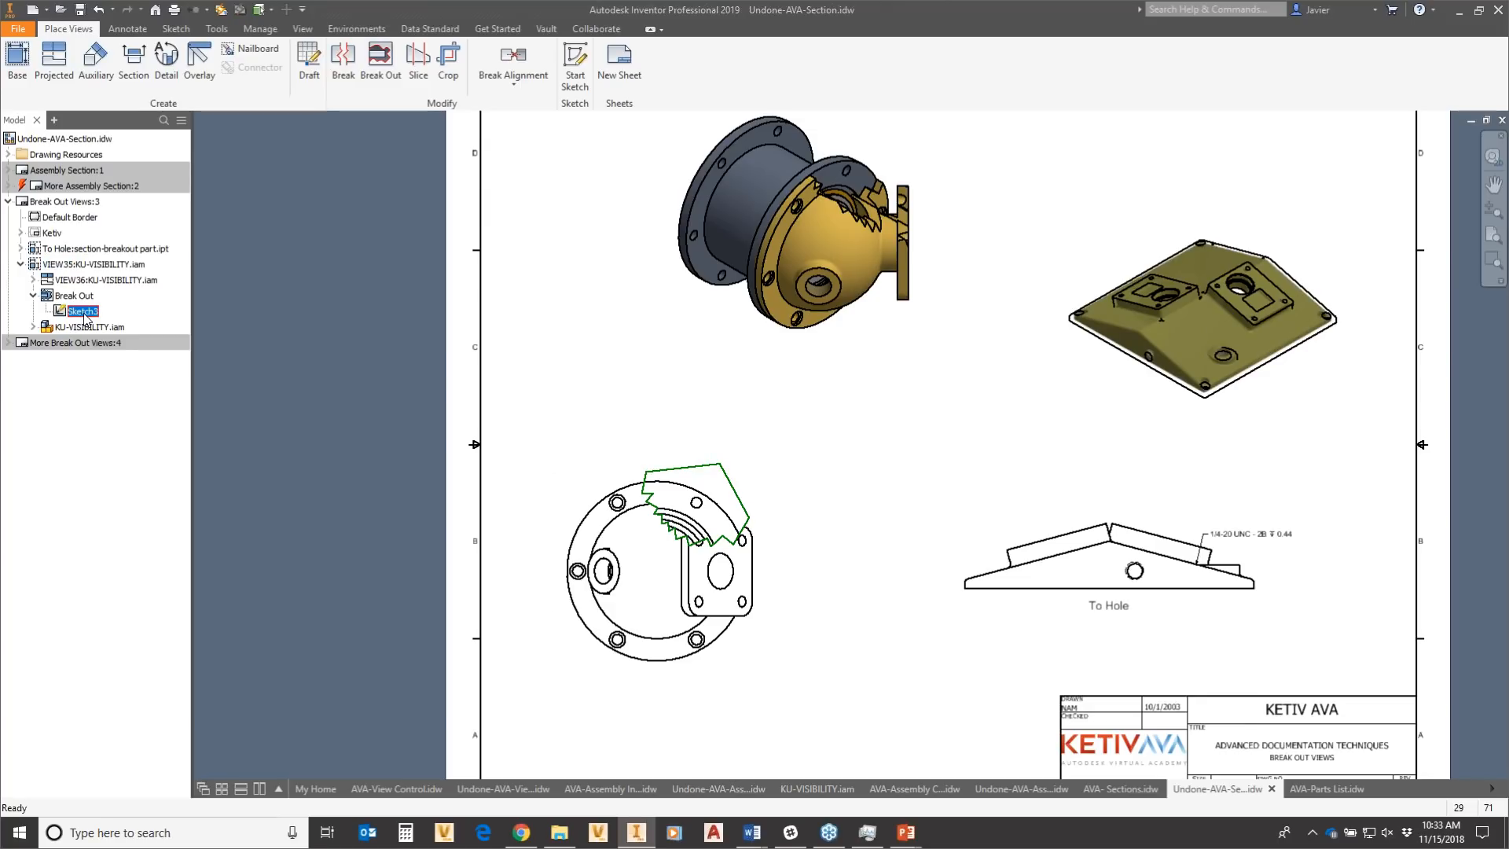
right_click(84, 313)
left_click(122, 374)
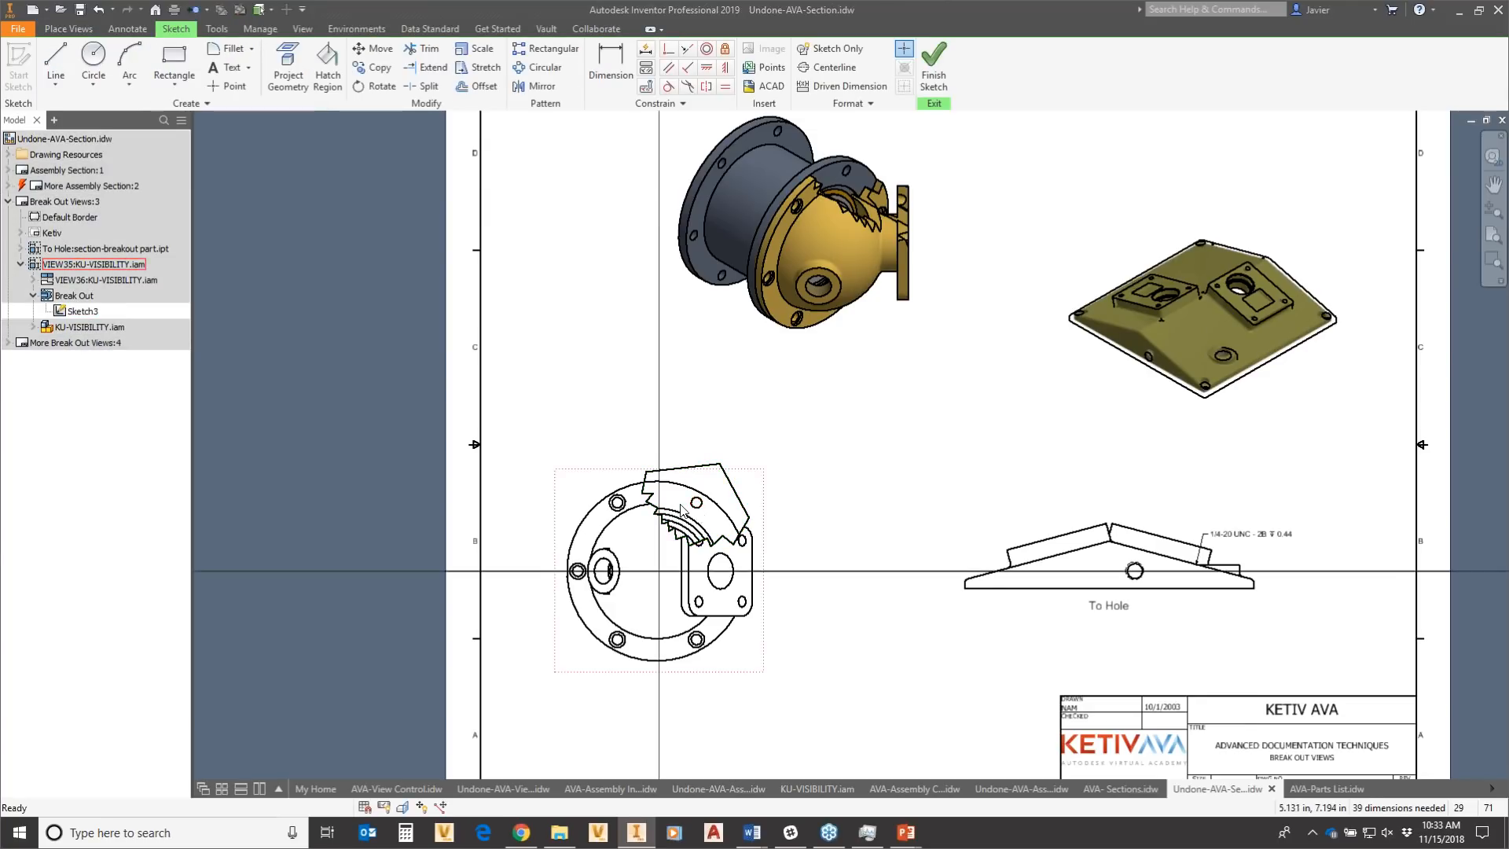
Reshape the left end of the jagged boundary by moving its corners outward past the upper-left bolt hole on the flange rim.
scroll(680, 510, "up", 5)
scroll(588, 452, "down", 2)
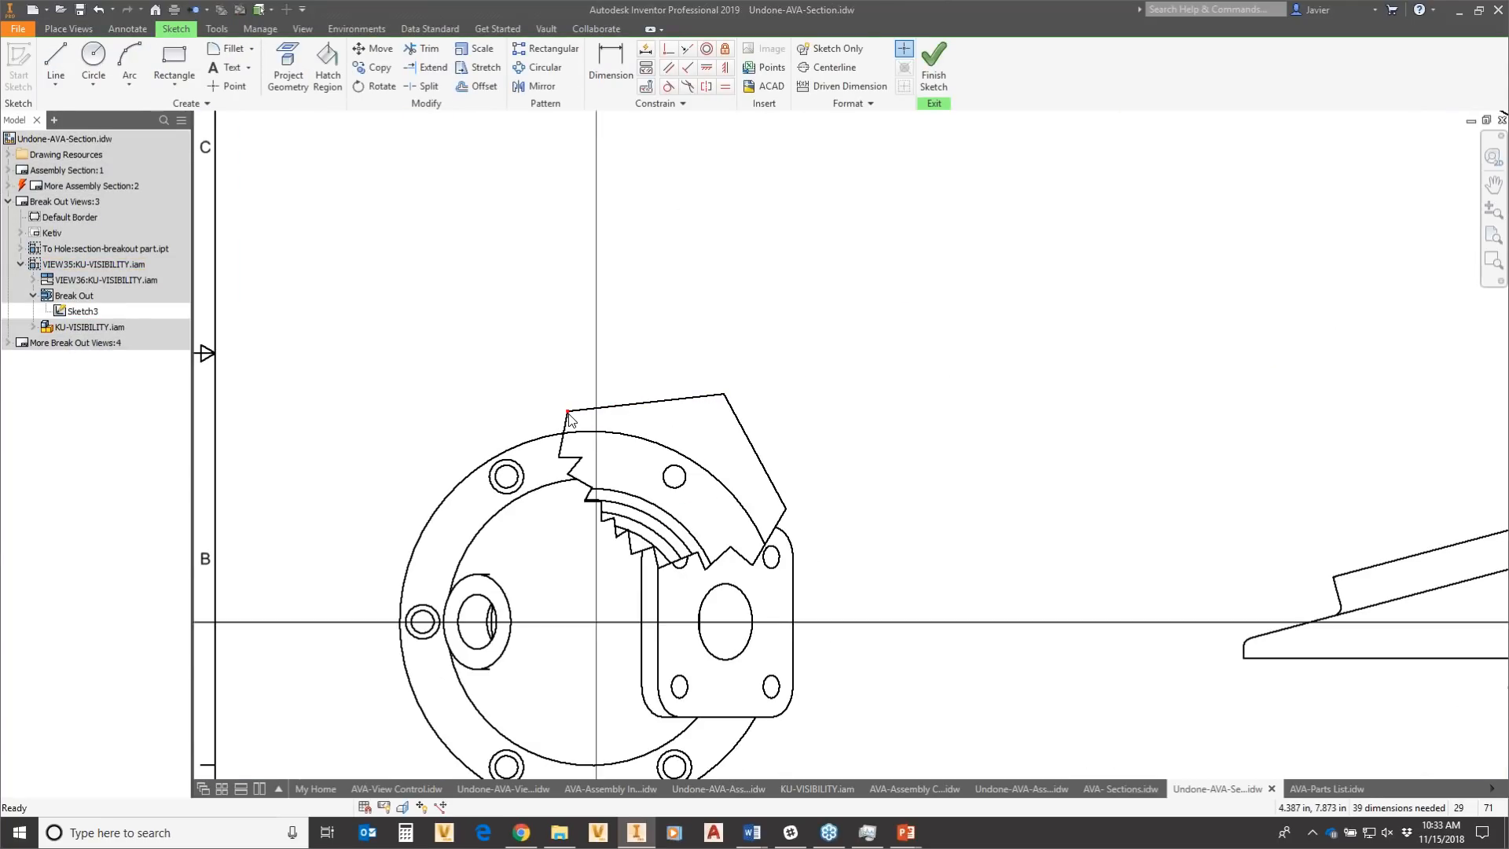
left_click_drag(568, 412, 418, 425)
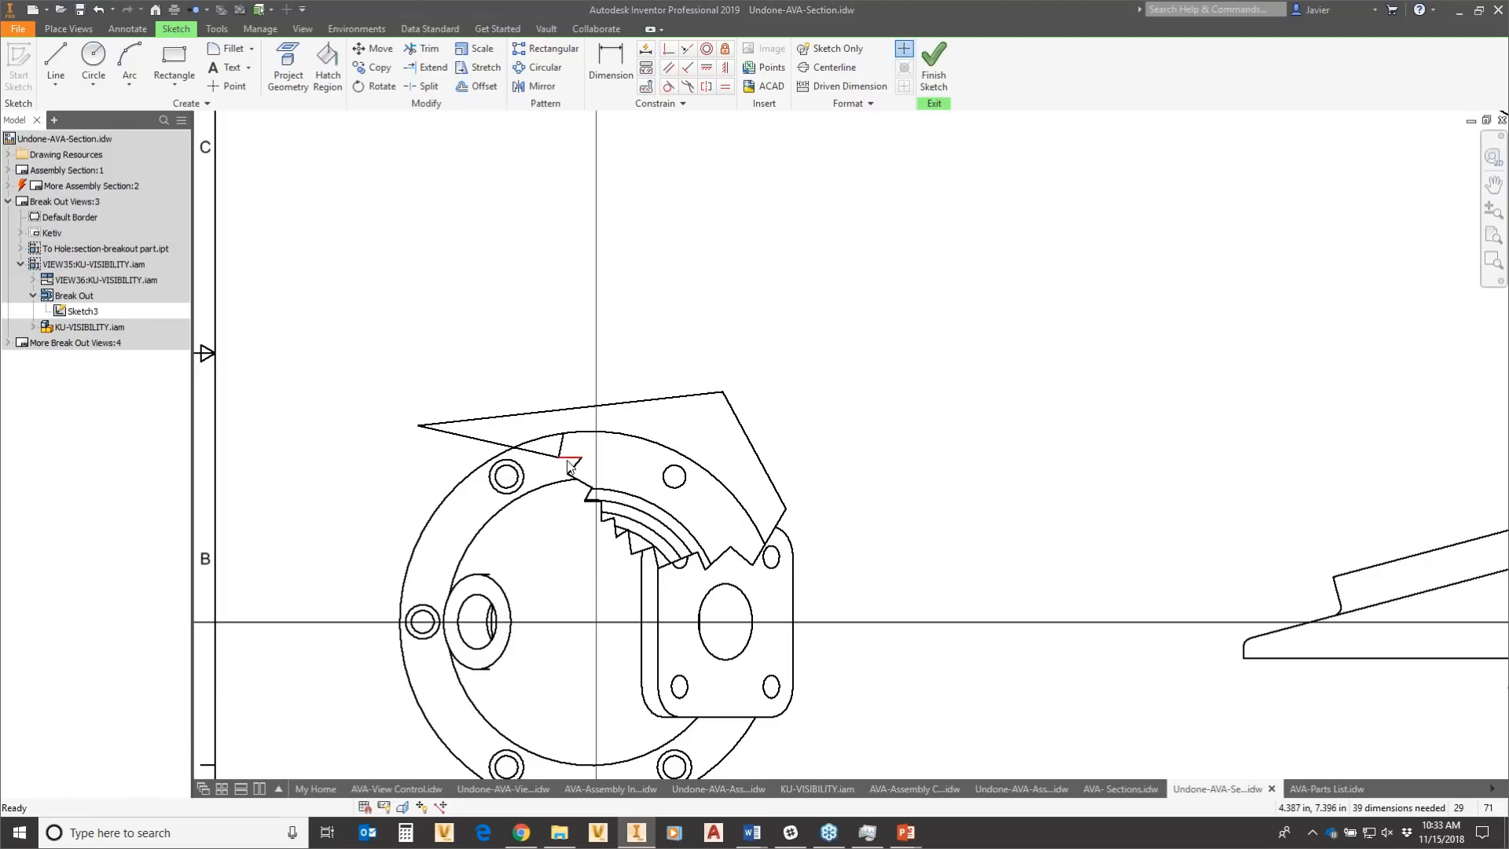
left_click_drag(559, 458, 455, 444)
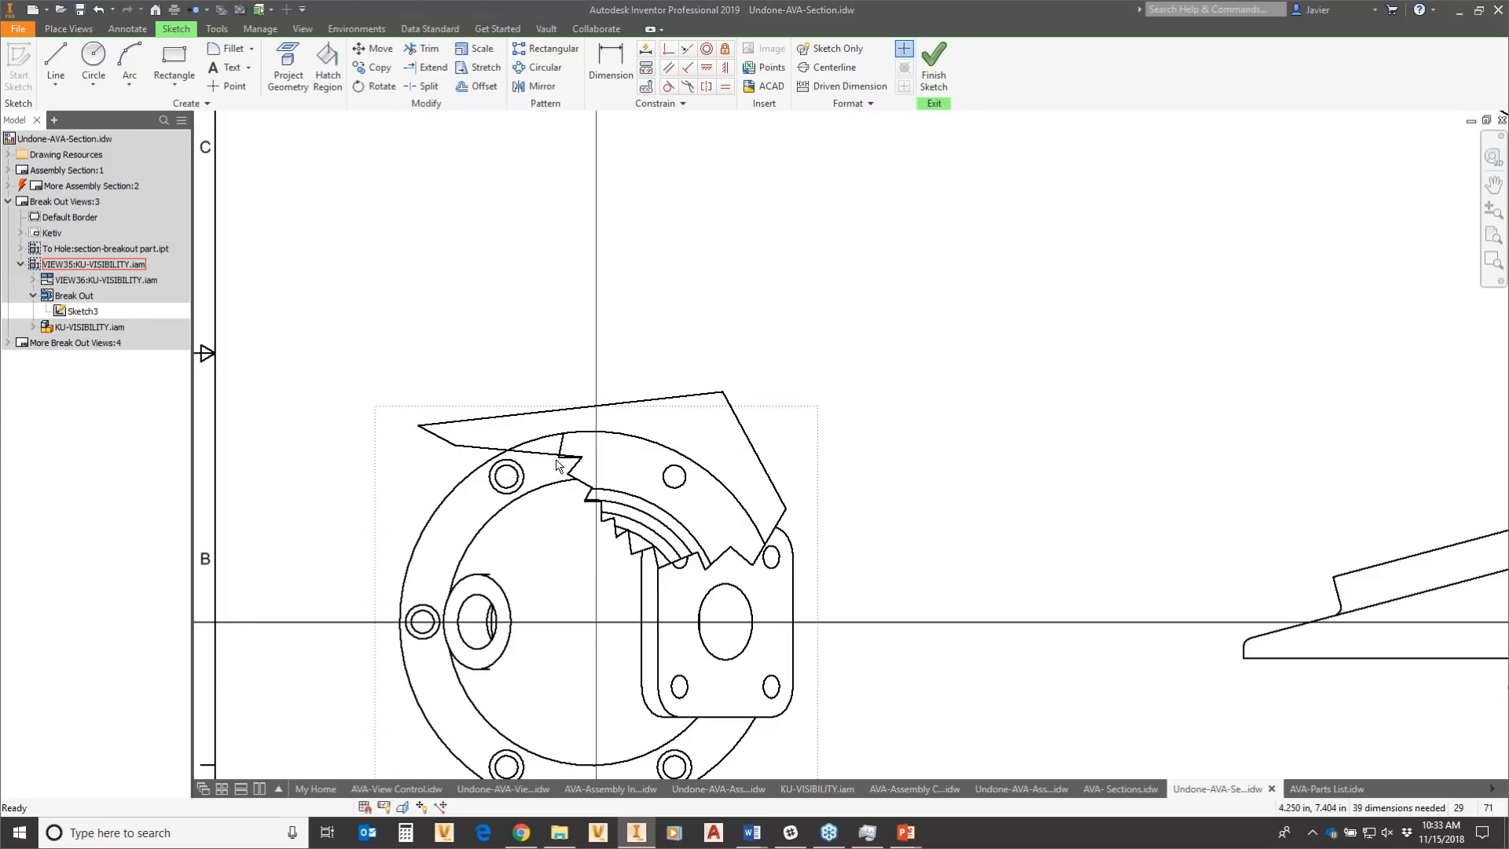
left_click_drag(579, 459, 455, 473)
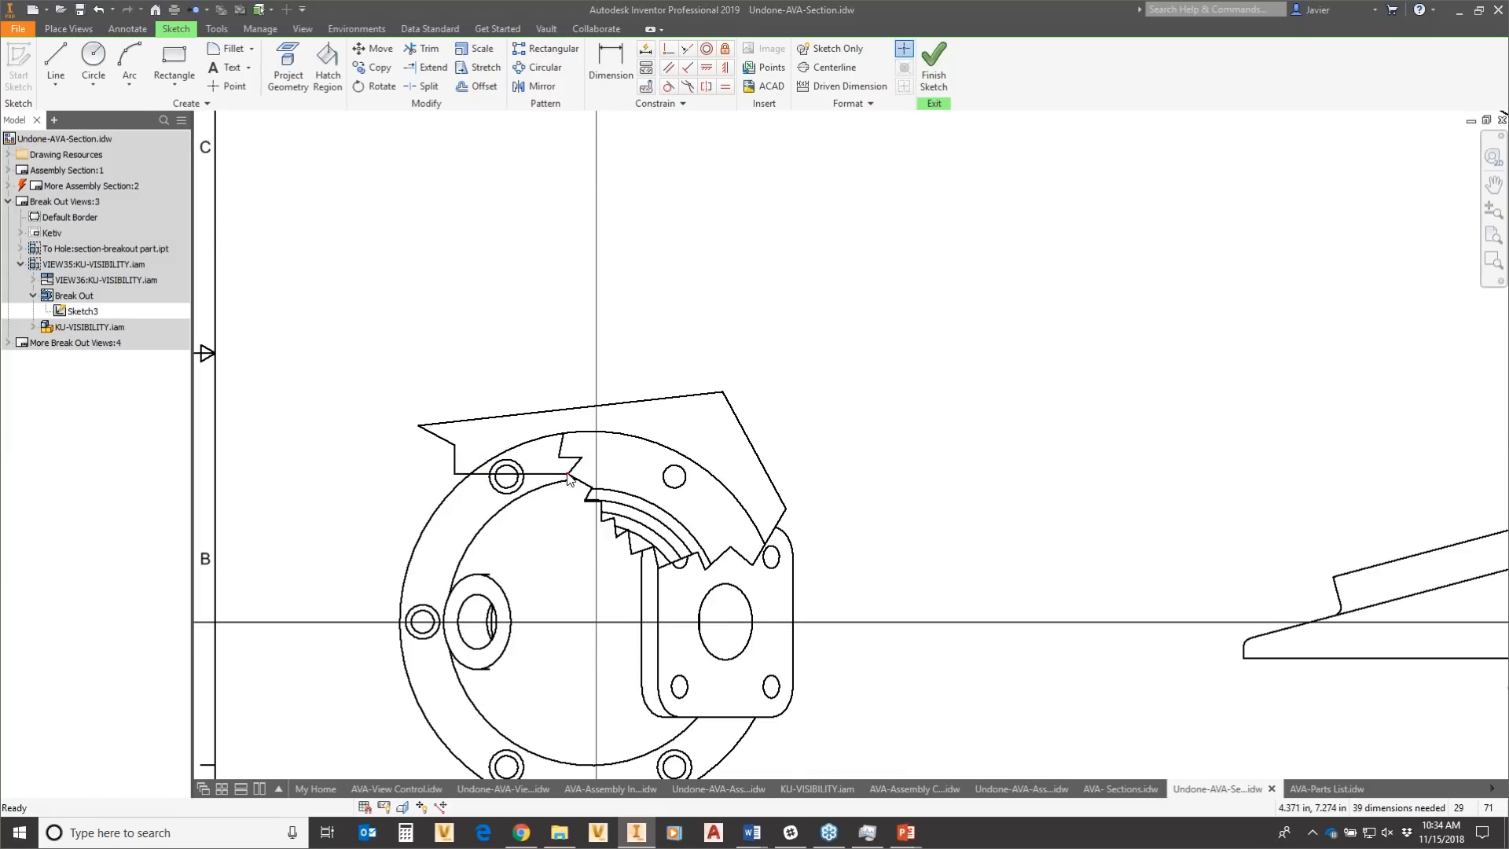
mouse_move(569, 475)
left_mouse_down()
mouse_move(612, 516)
mouse_move(580, 494)
mouse_move(544, 553)
left_mouse_up()
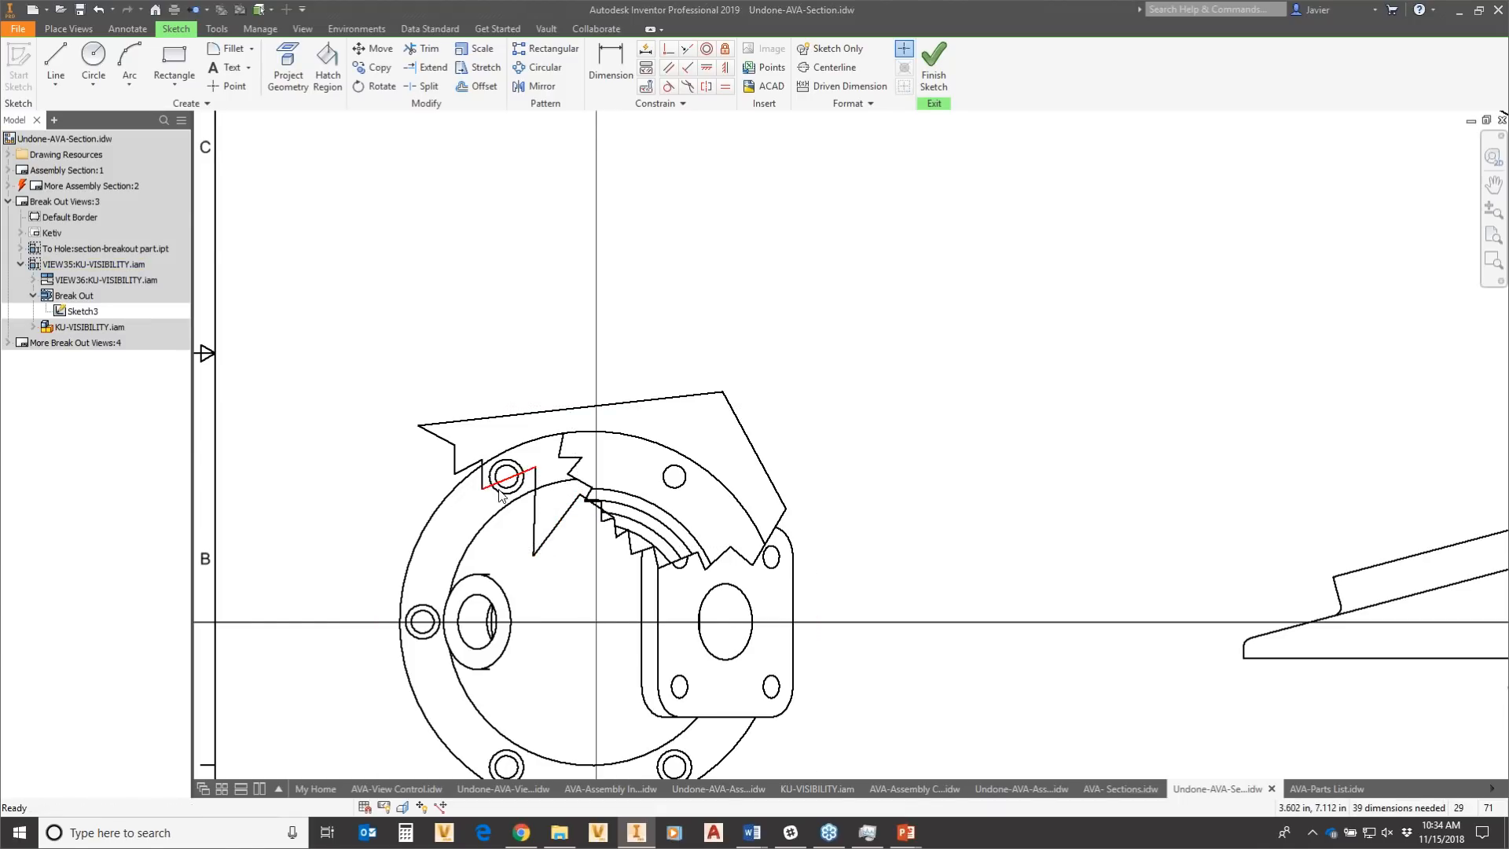
left_click_drag(482, 489, 470, 525)
Pull the lower zigzag corners further down over the dome and square plate, and finish the sketch.
scroll(607, 528, "up", 2)
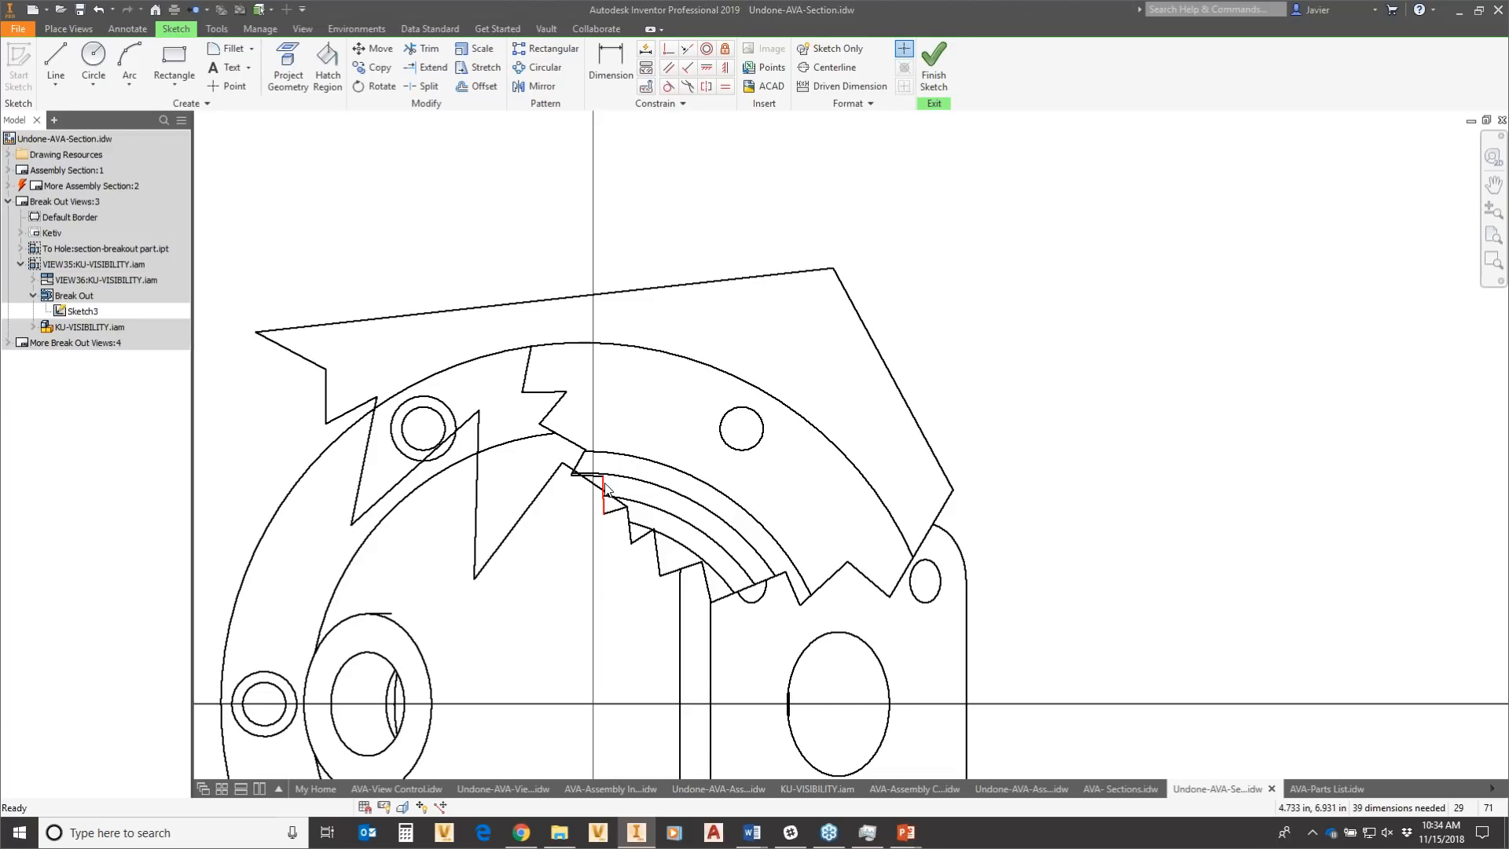
mouse_move(606, 488)
left_mouse_down()
mouse_move(629, 588)
mouse_move(656, 542)
mouse_move(627, 587)
mouse_move(637, 573)
mouse_move(635, 633)
left_mouse_up()
left_click_drag(702, 563, 717, 656)
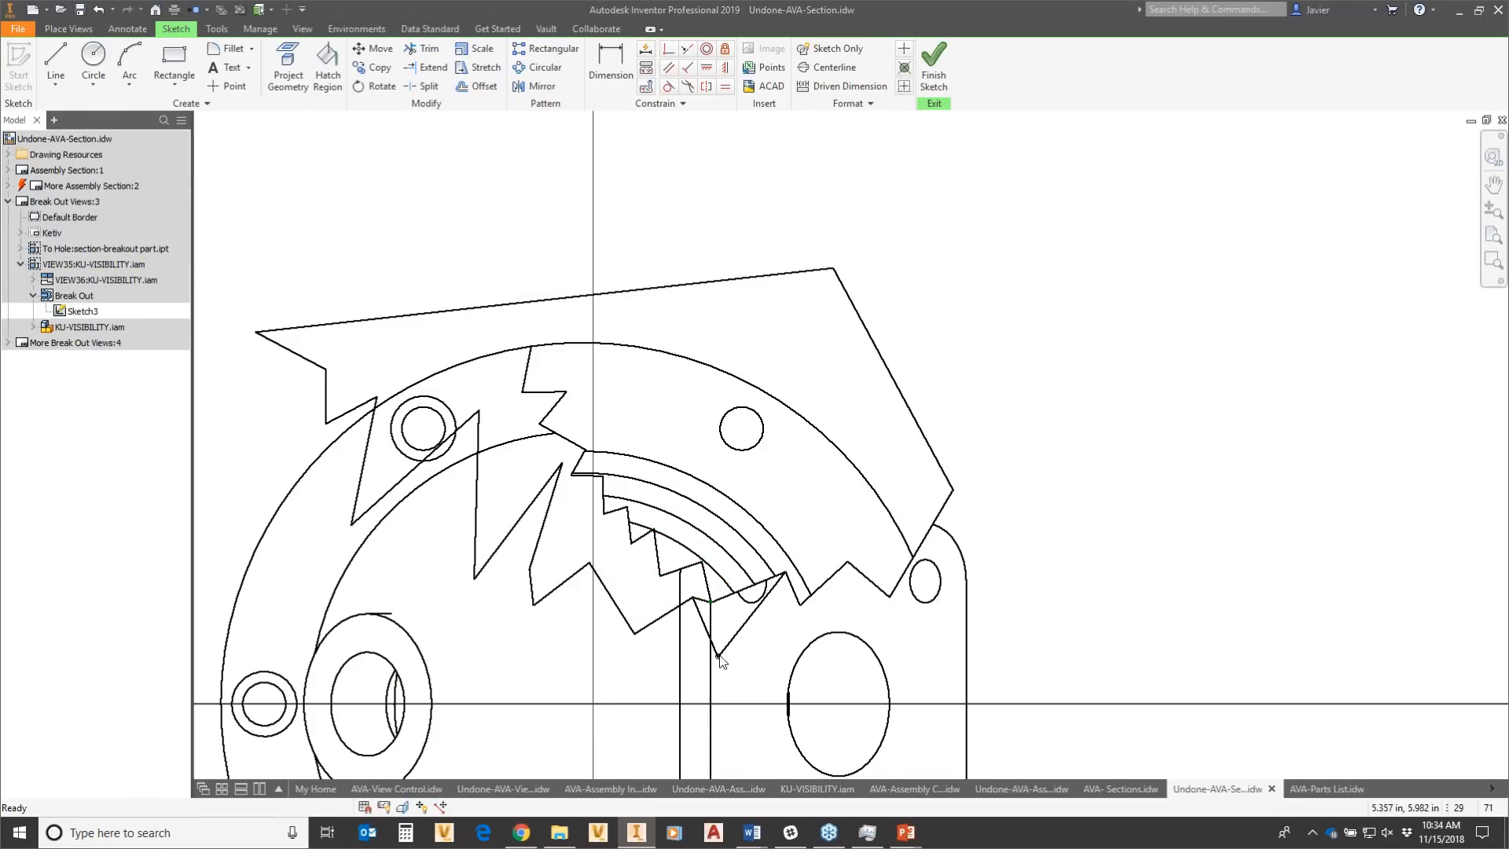
left_click(935, 67)
Project an isometric view from the flange view and create it in the space up and to the right of it.
scroll(1099, 383, "down", 8)
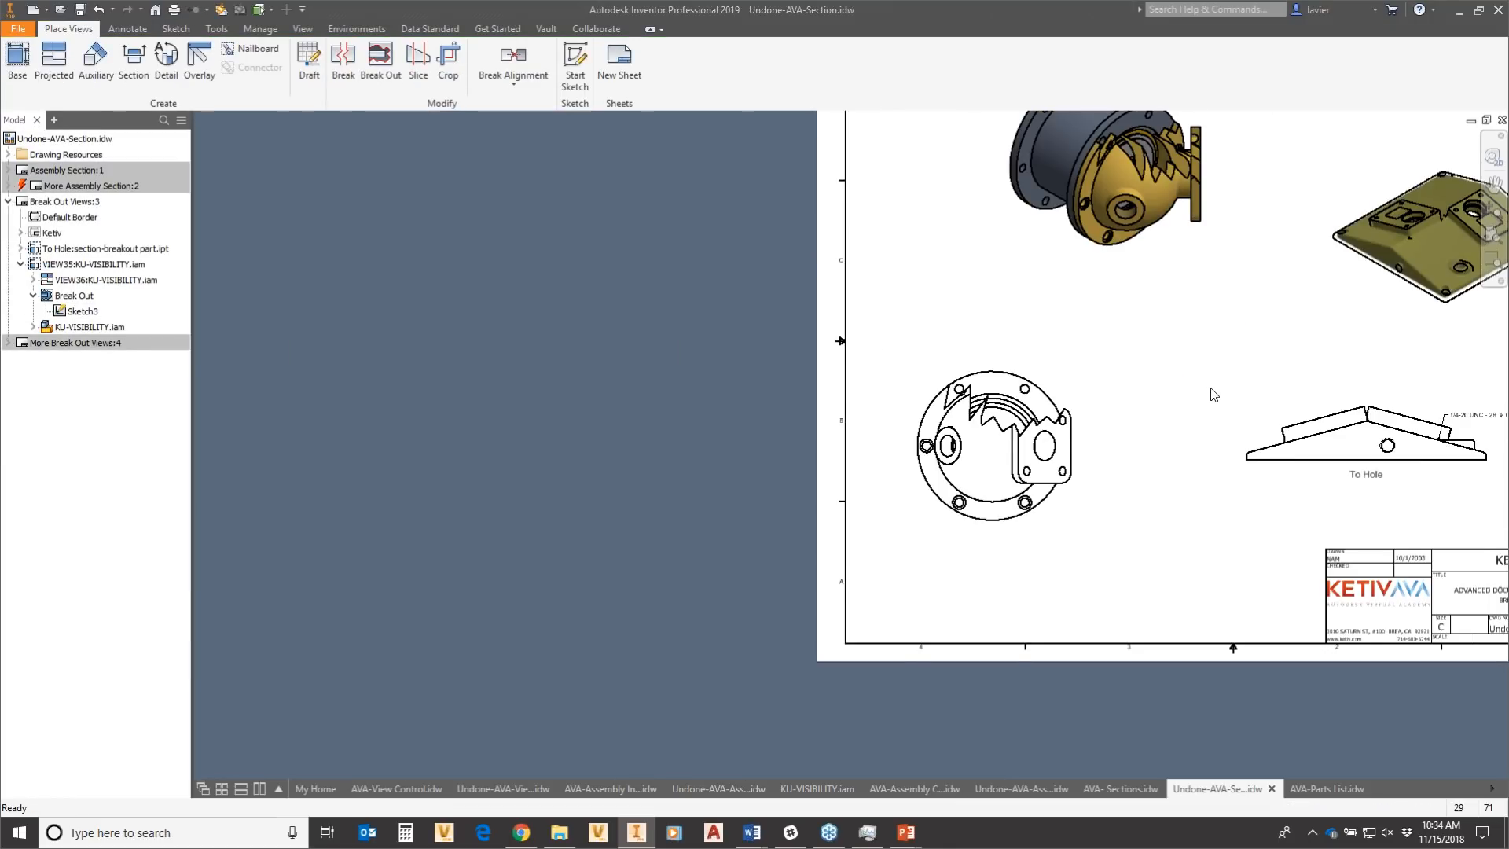
mouse_move(1213, 394)
middle_mouse_down()
mouse_move(1145, 455)
mouse_move(1111, 449)
mouse_move(1045, 496)
middle_mouse_up()
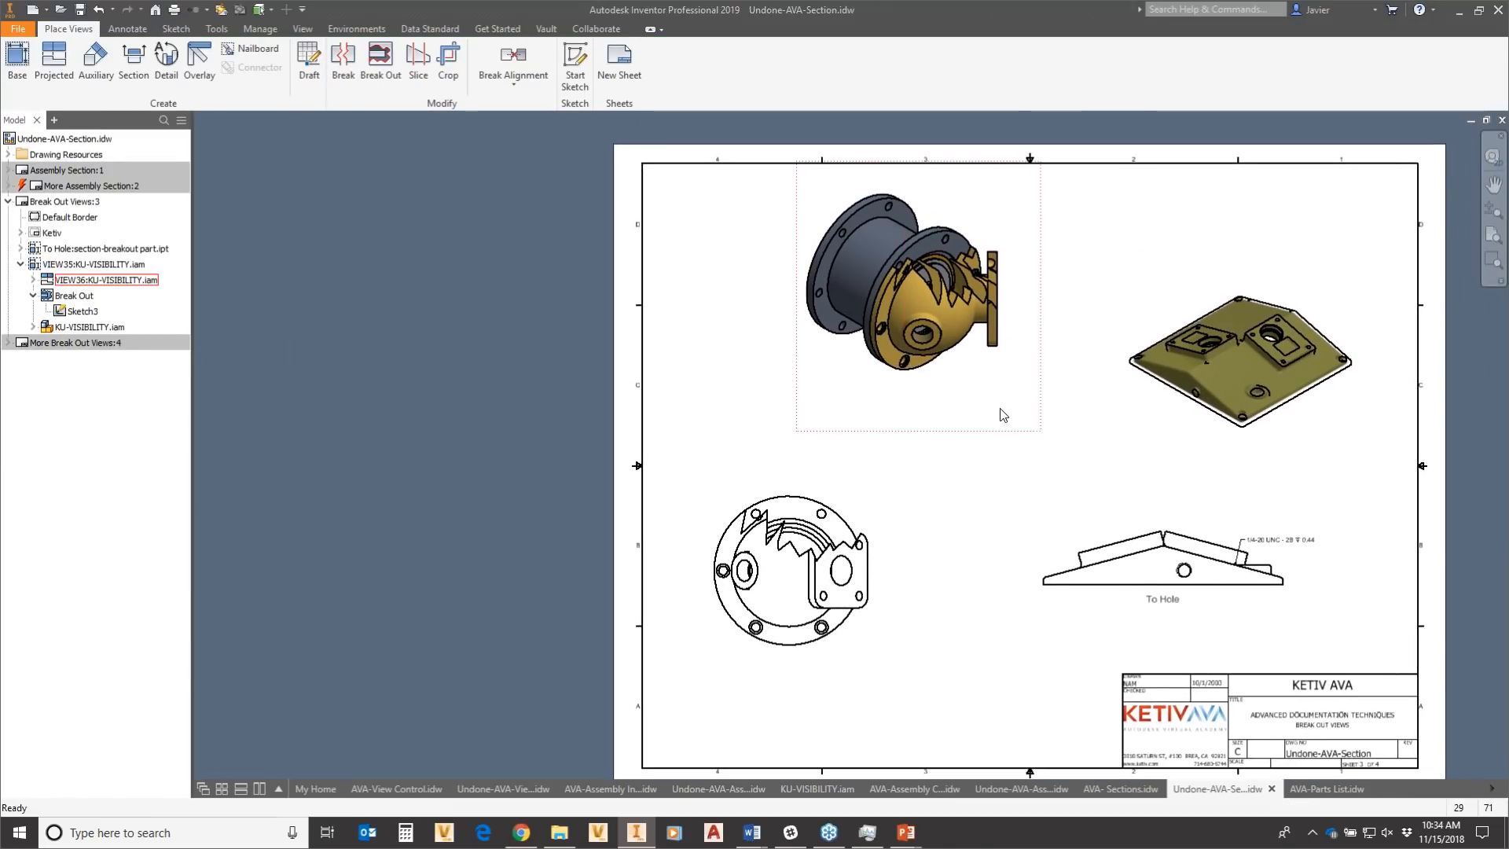
middle_click_drag(971, 427, 937, 447)
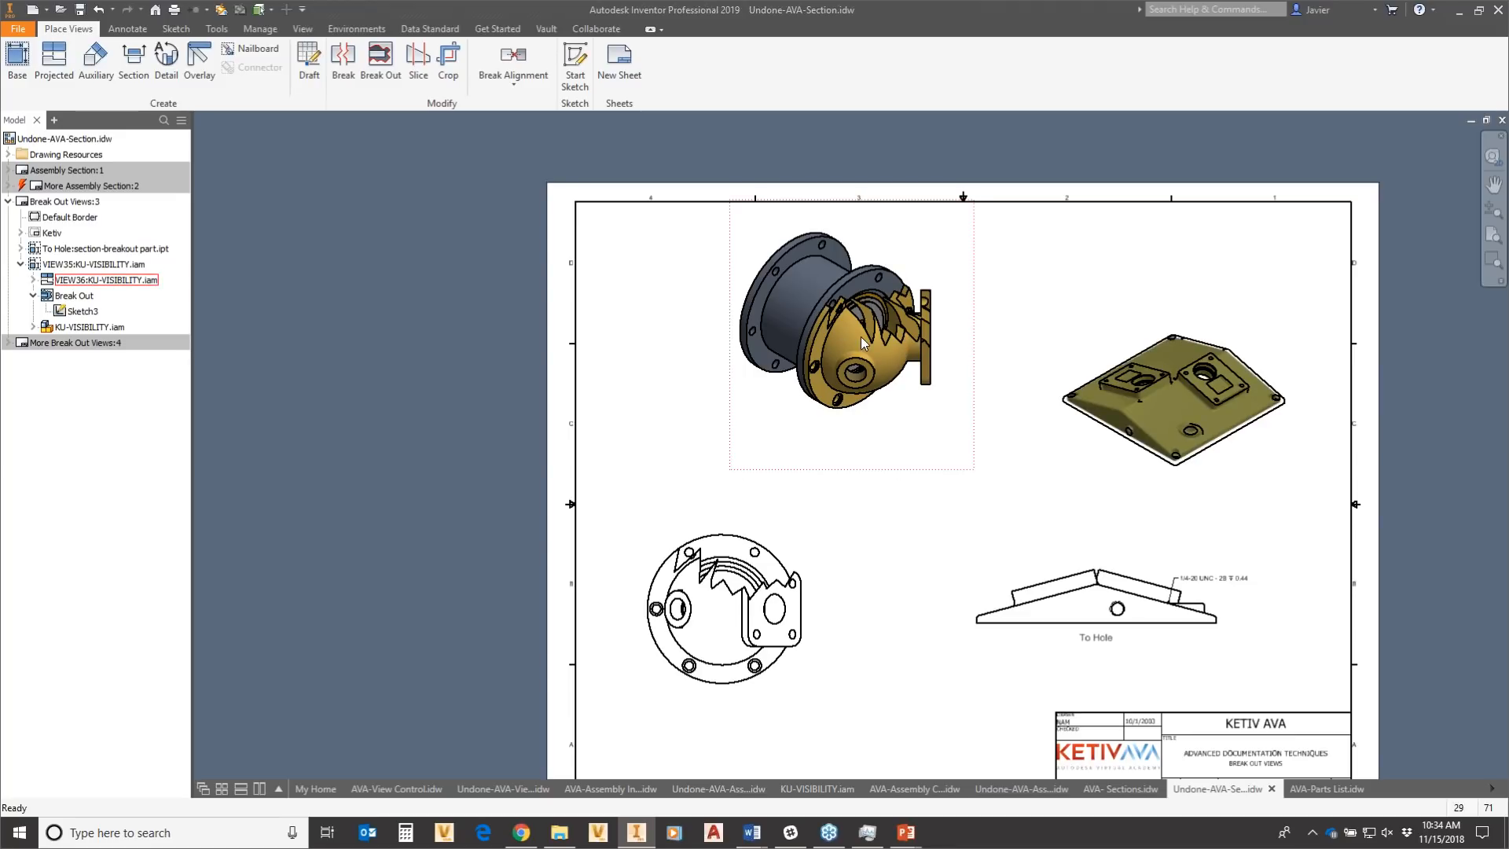
left_click(53, 61)
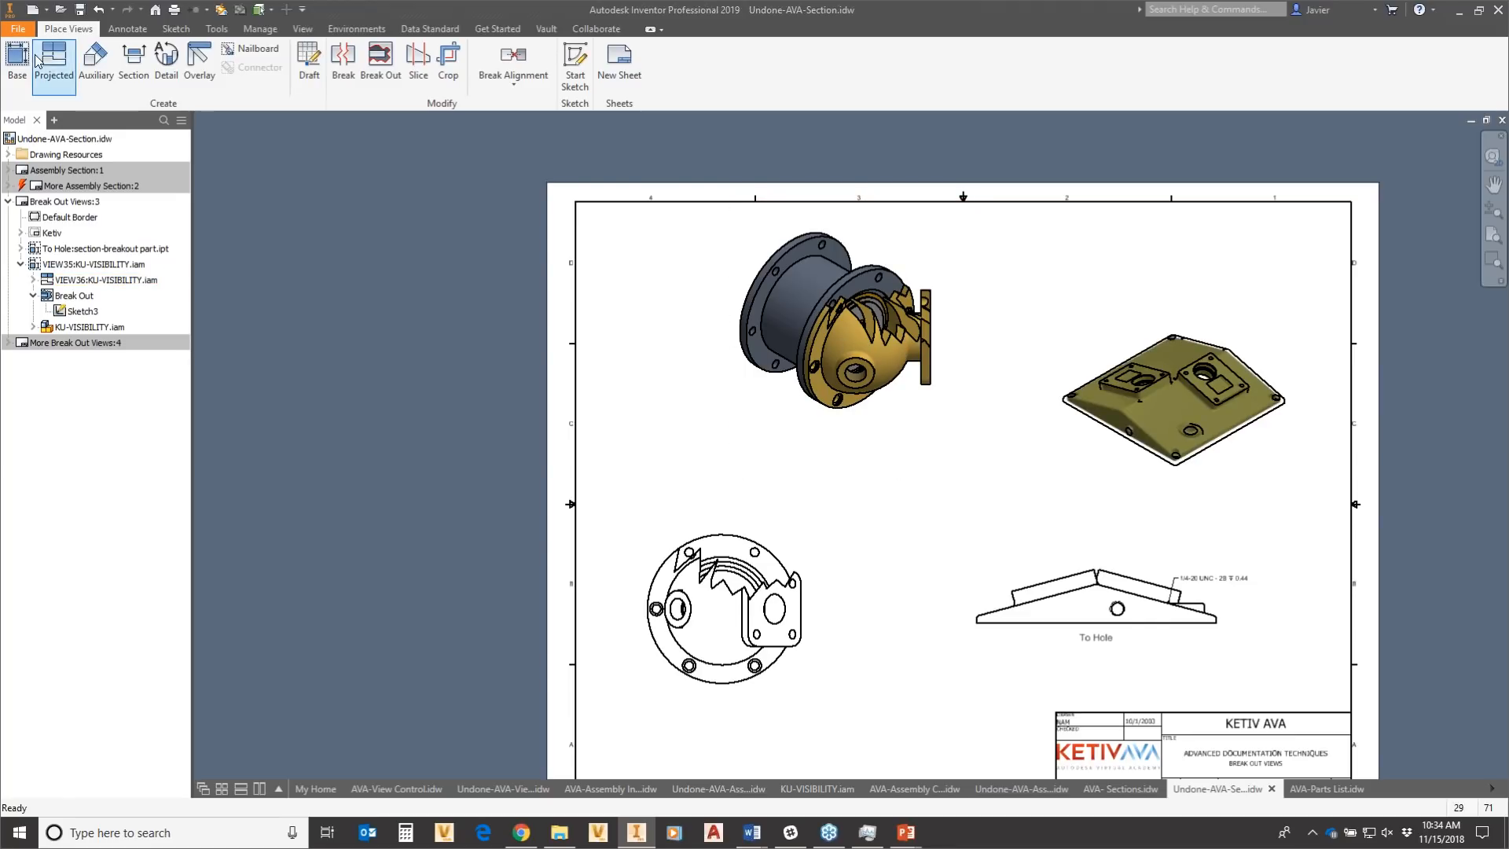
left_click(739, 550)
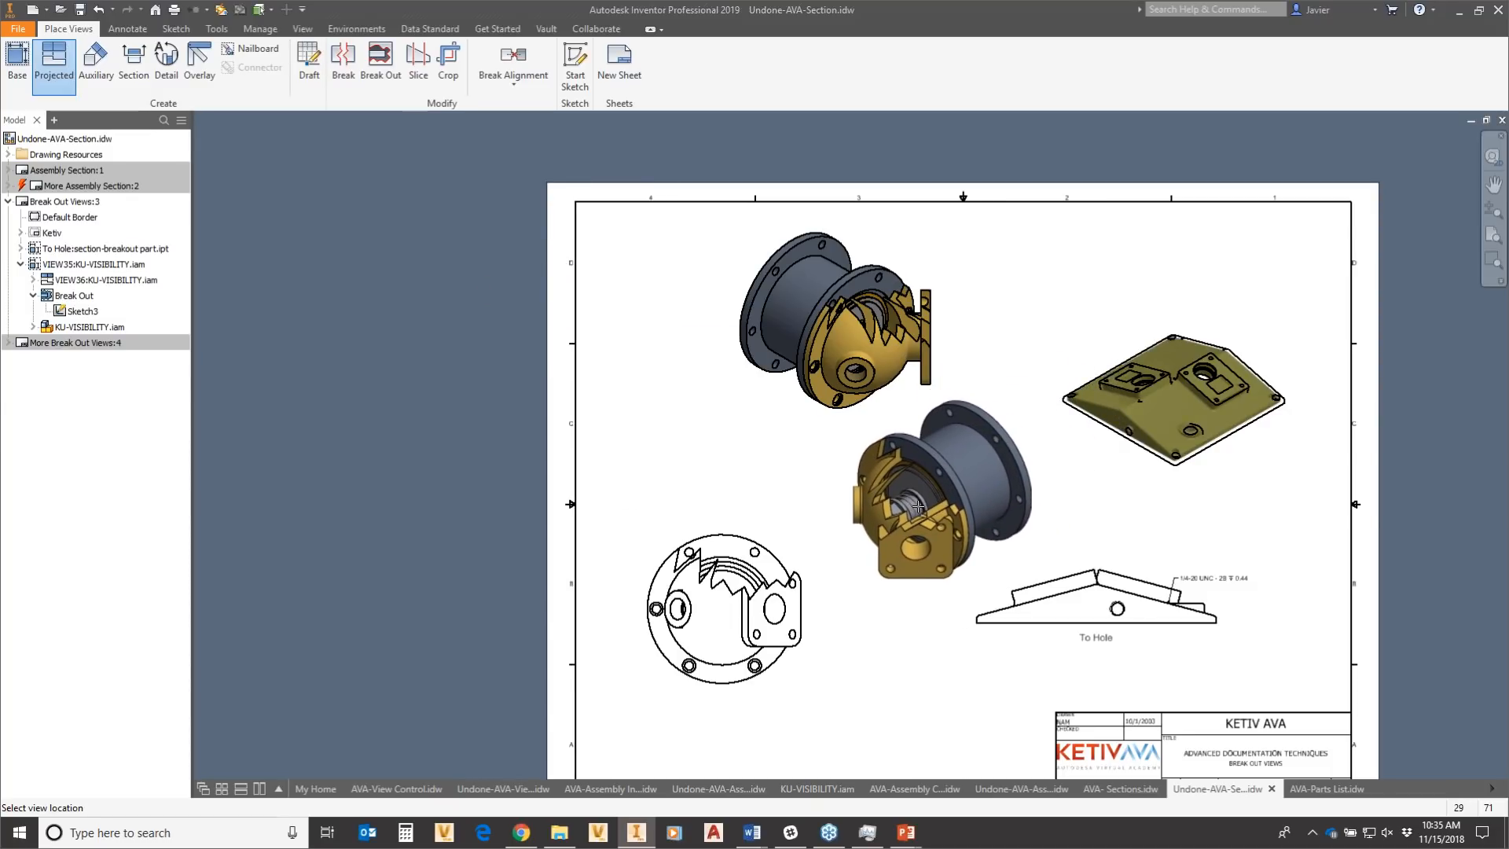
left_click(913, 510)
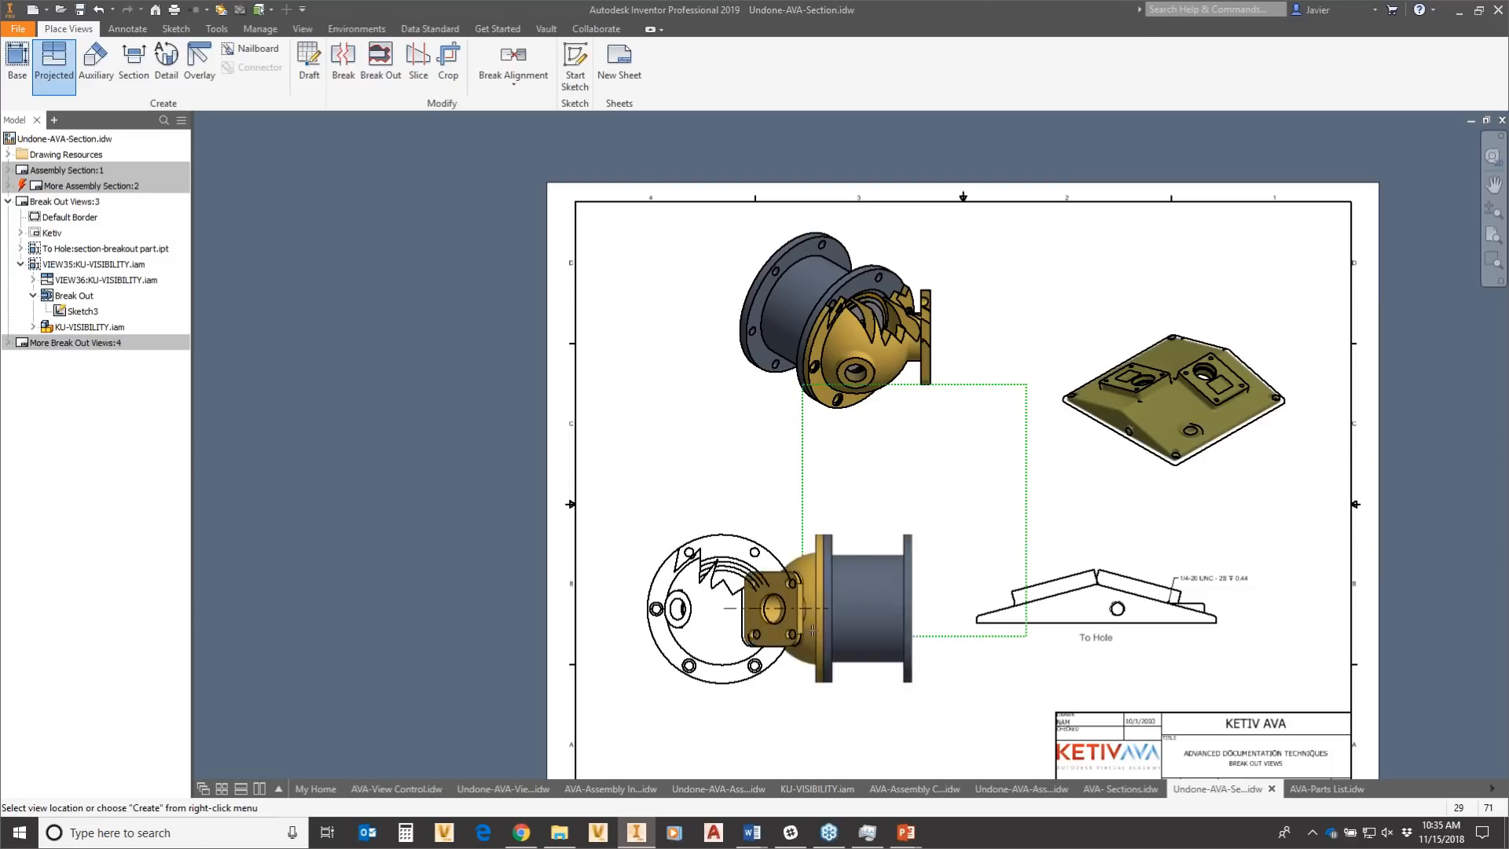
right_click(909, 502)
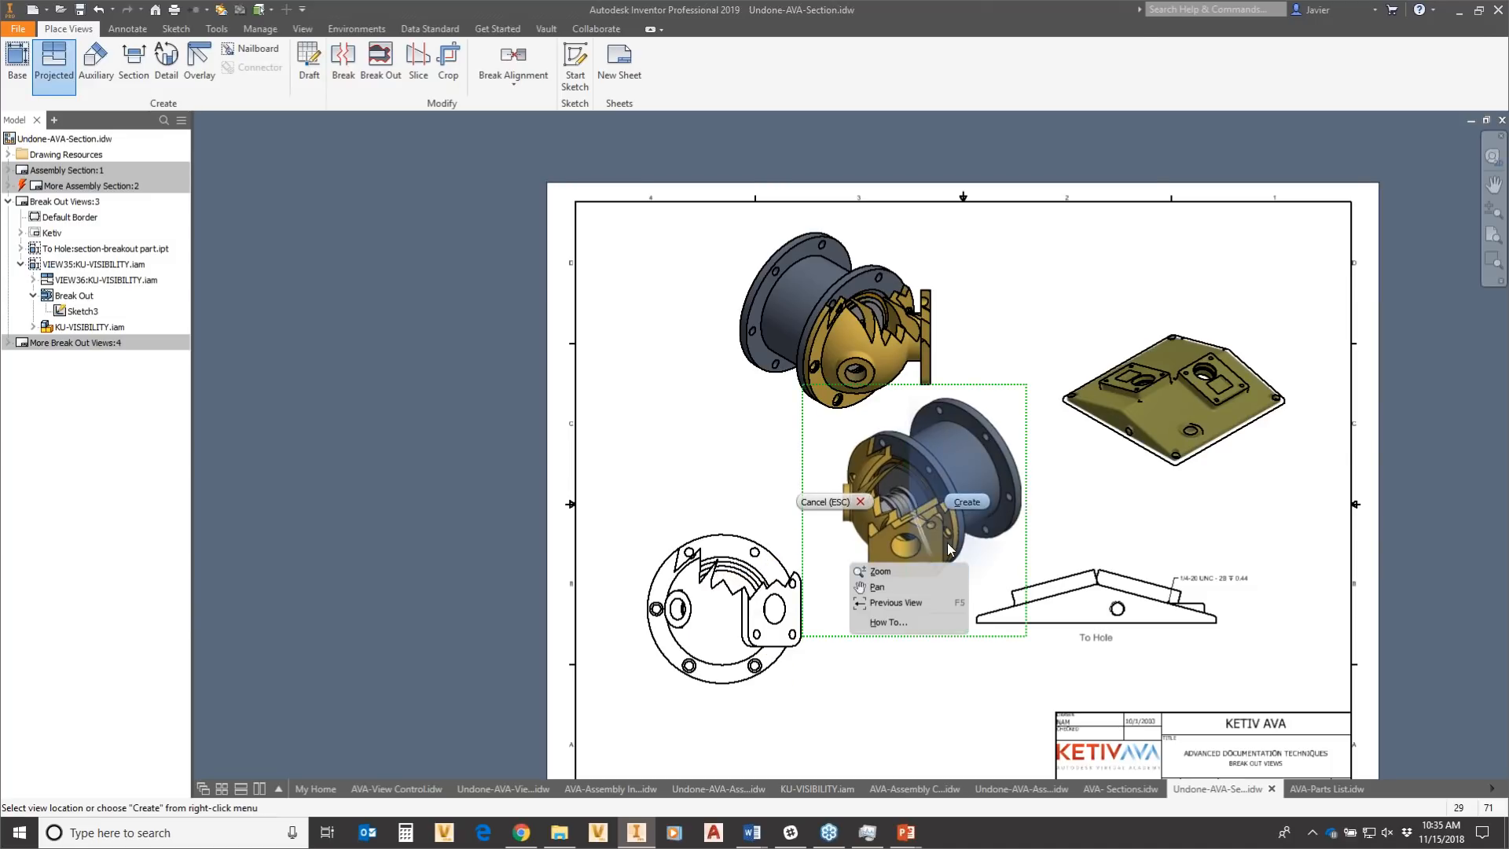
left_click(946, 610)
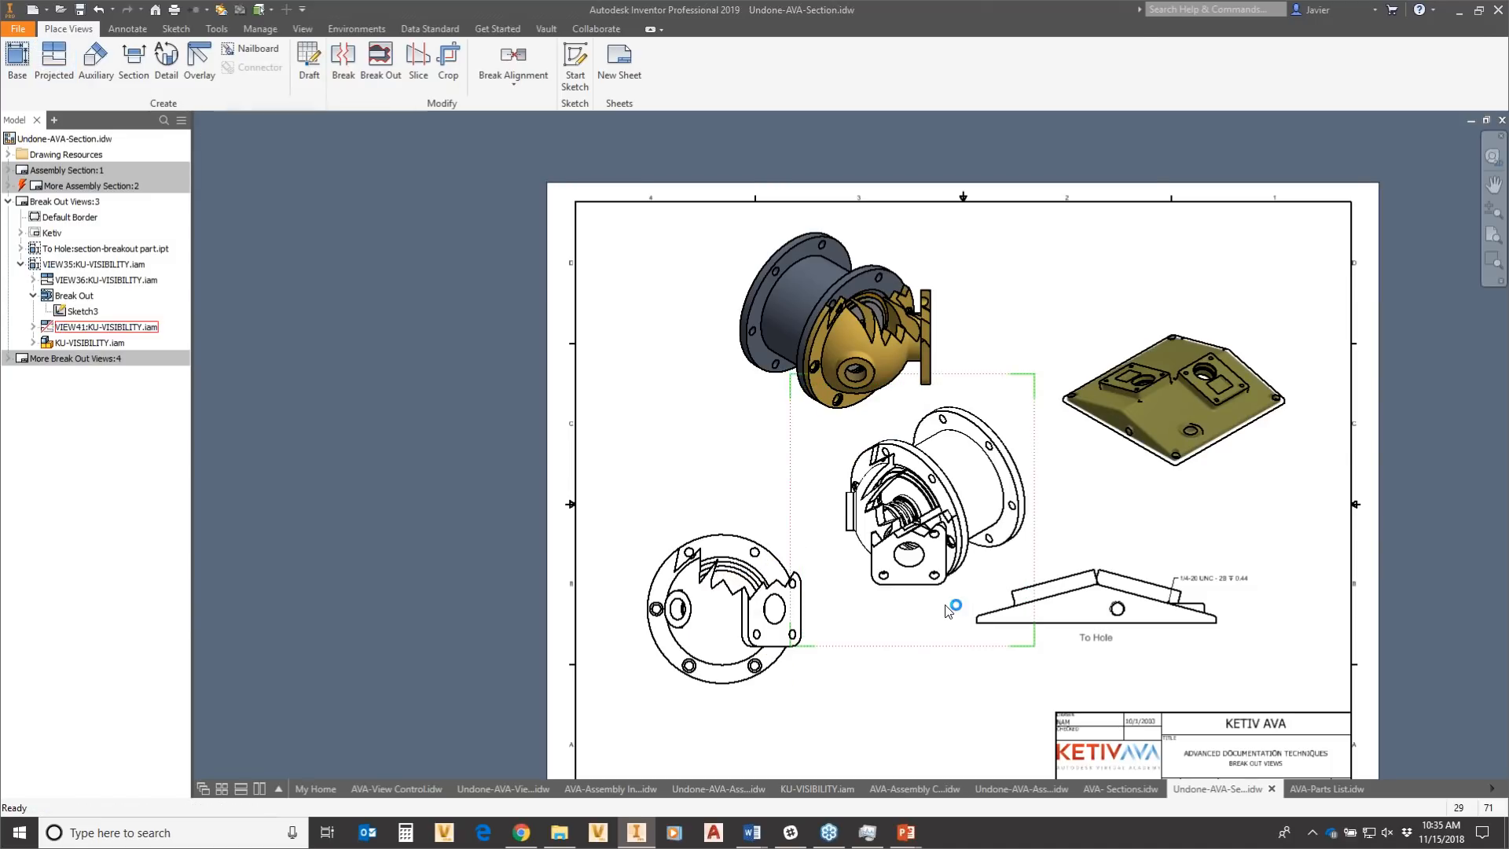
Edit the new isometric view, turn off its style inheritance from the base view, and display it shaded.
right_click(1014, 421)
left_click(1022, 409)
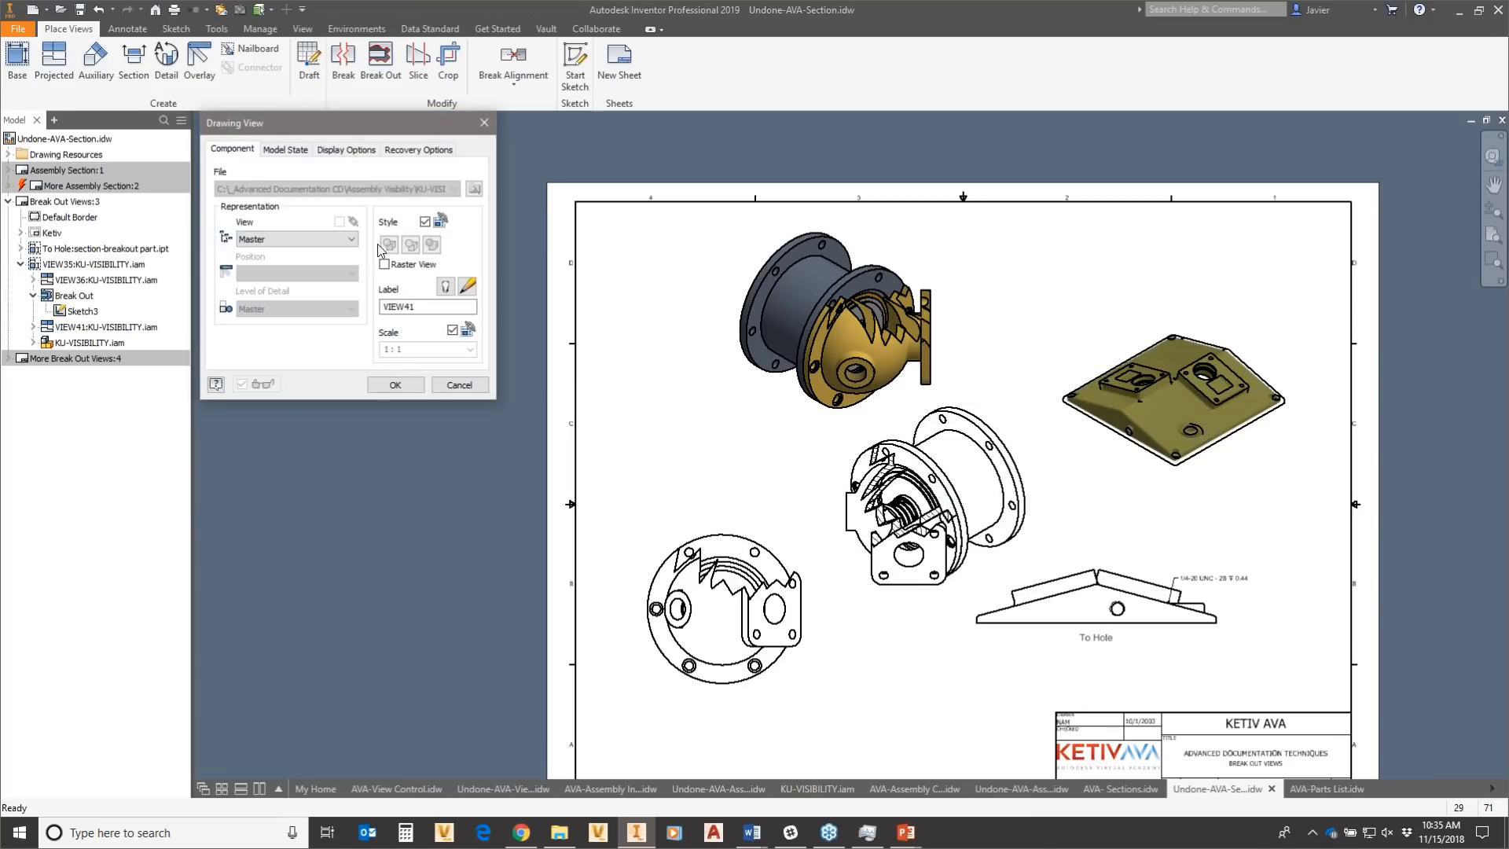
left_click(425, 221)
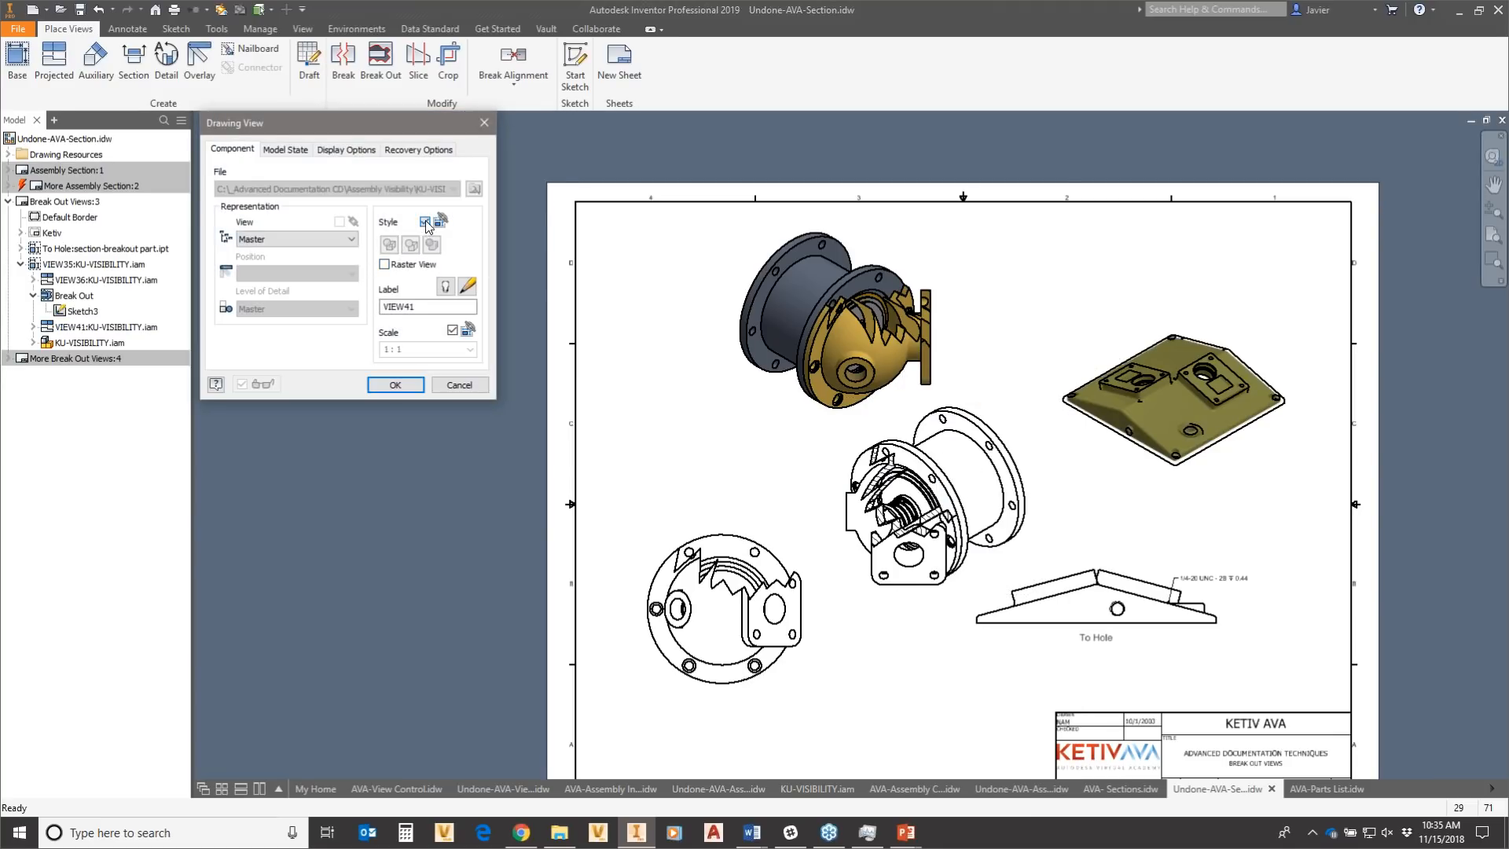
left_click(395, 384)
Move the new isometric view to the sheet's upper-left area beside the other isometric view, and inspect its cutaway up close.
mouse_move(1009, 405)
left_mouse_down()
mouse_move(821, 400)
mouse_move(681, 288)
left_mouse_up()
scroll(540, 375, "up", 3)
scroll(541, 375, "up", 2)
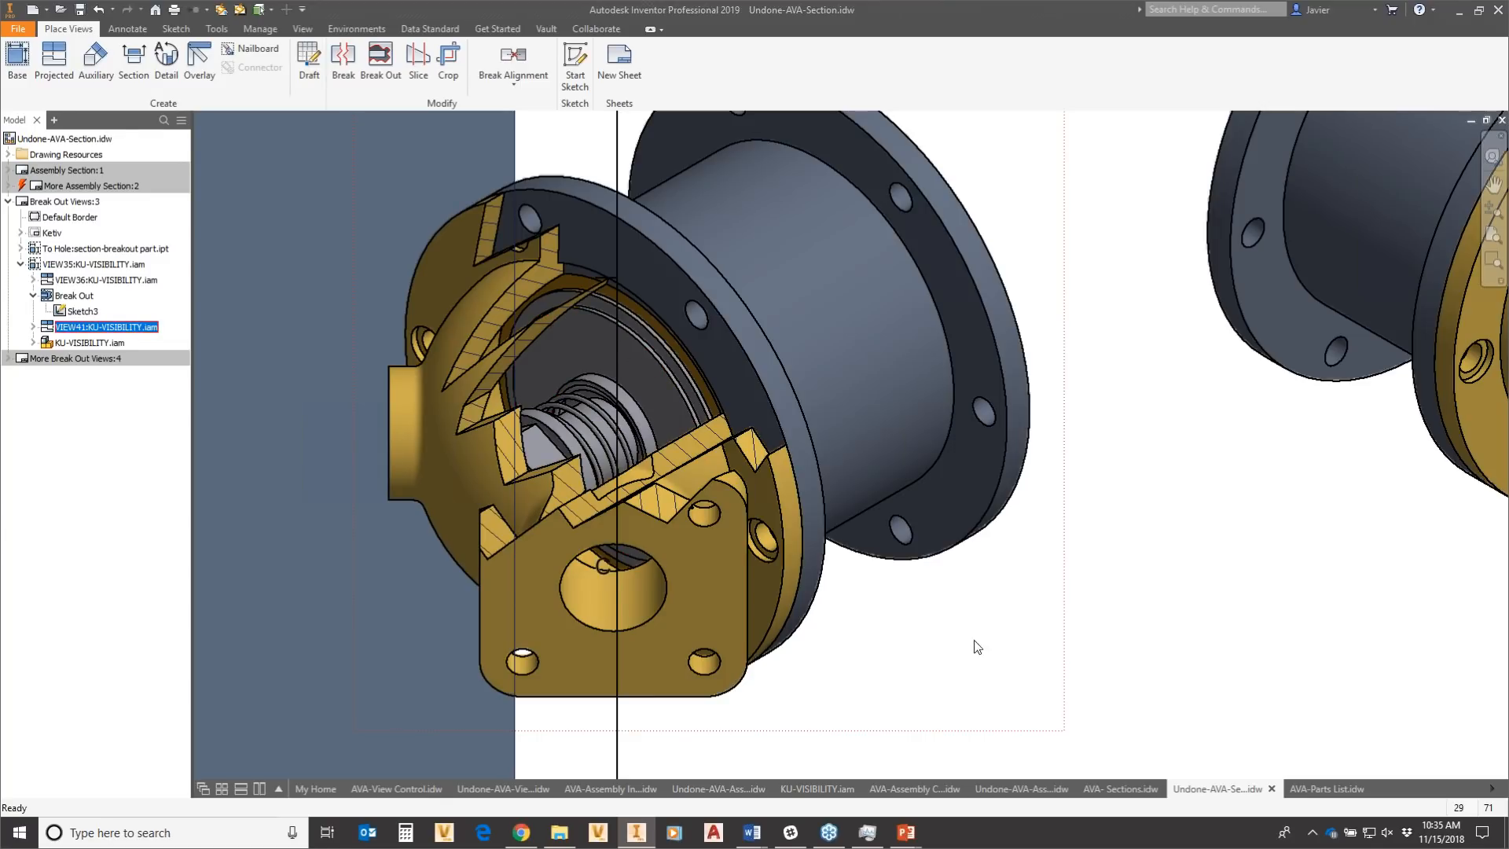
scroll(973, 643, "down", 5)
mouse_move(1053, 662)
middle_mouse_down()
mouse_move(795, 424)
mouse_move(664, 433)
middle_mouse_up()
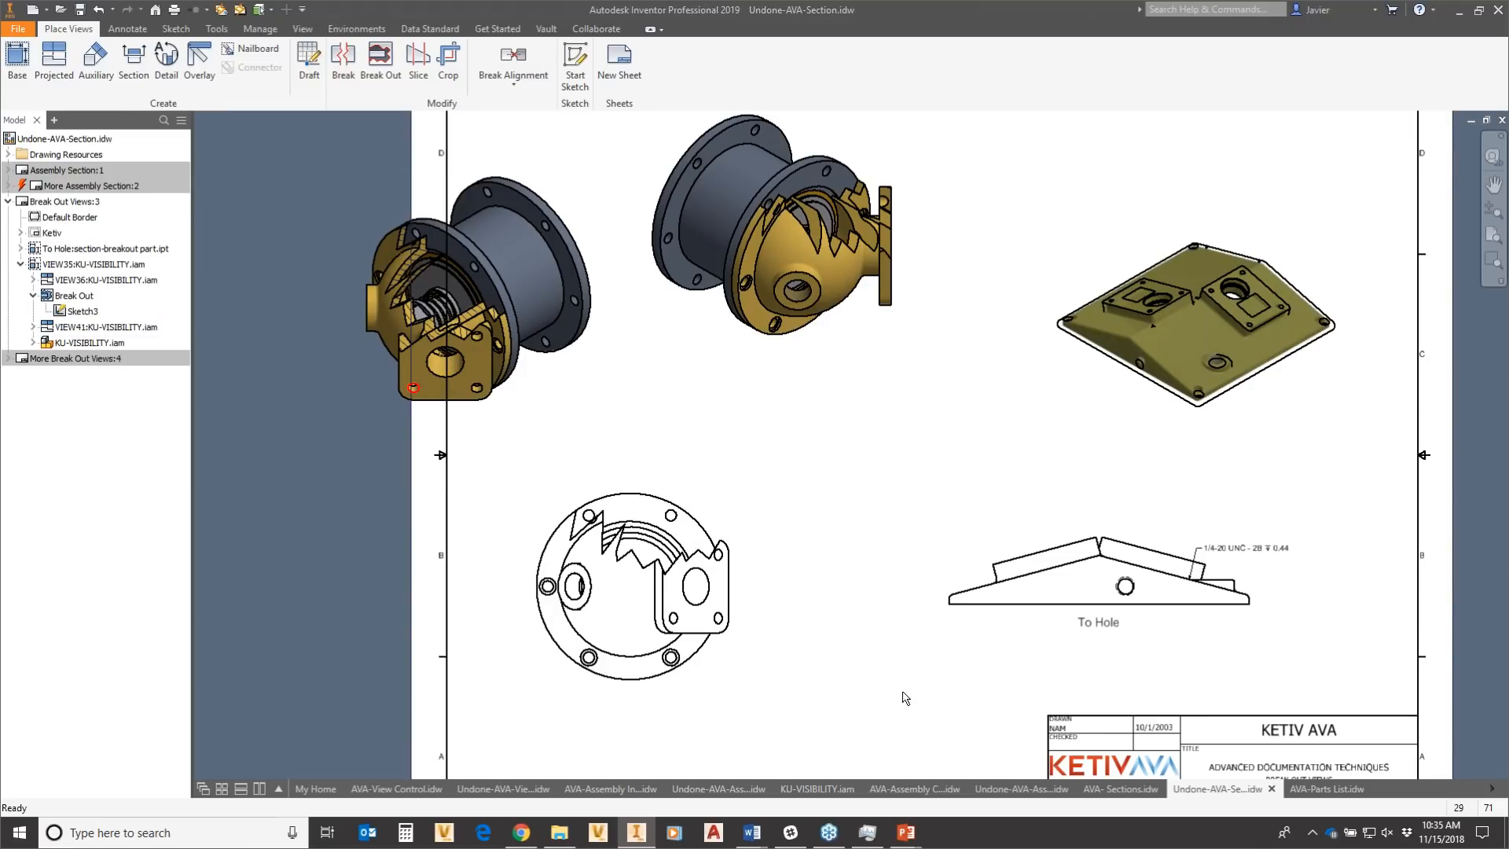
Switch to the Assembly Section:1 sheet and bring its round three-arm assembly view up close.
scroll(747, 465, "up", 3)
scroll(745, 465, "down", 5)
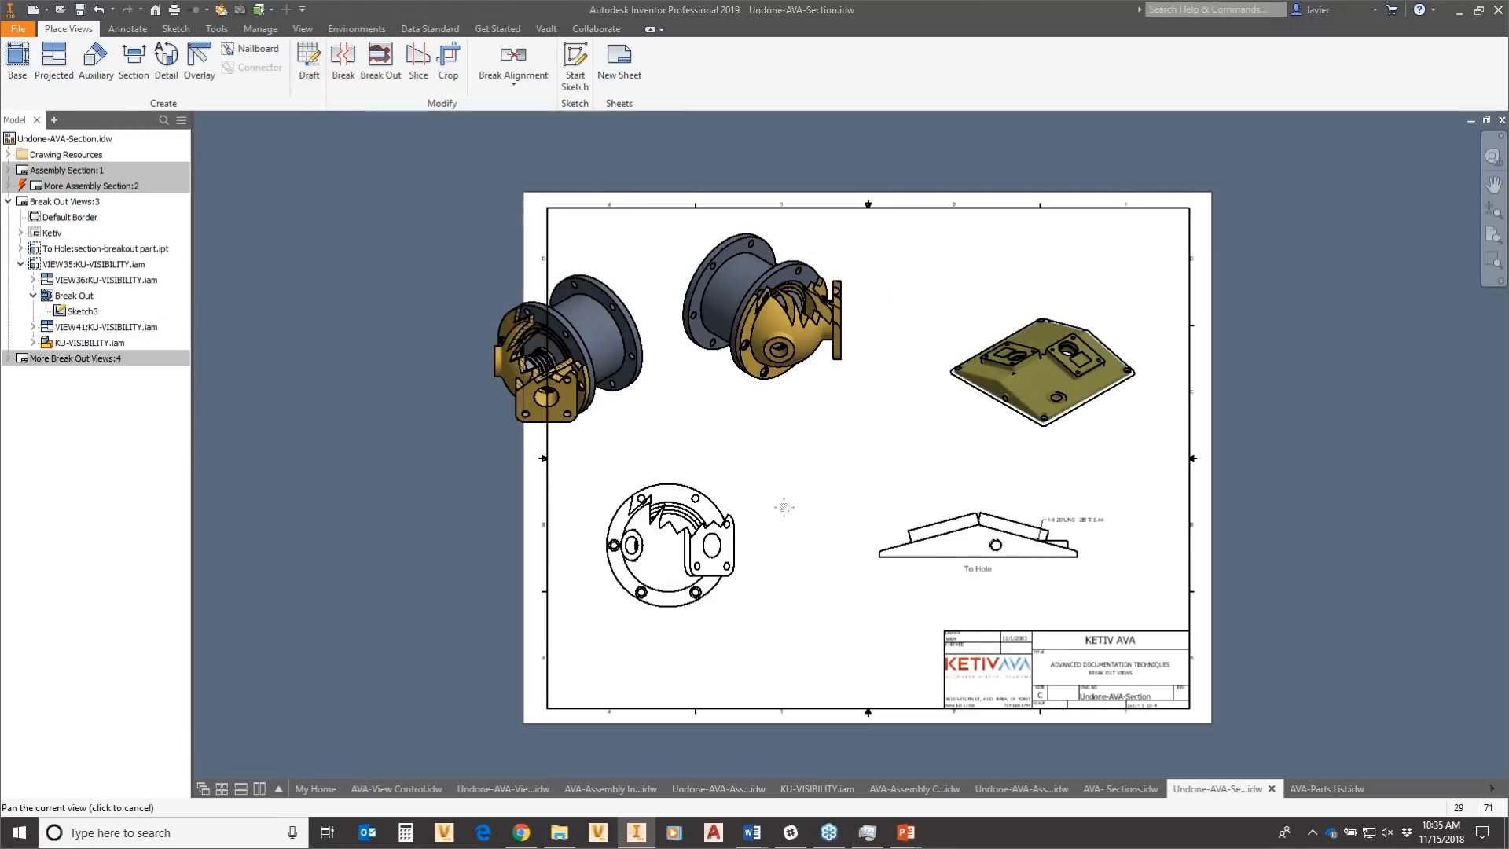
middle_click_drag(782, 505, 568, 495)
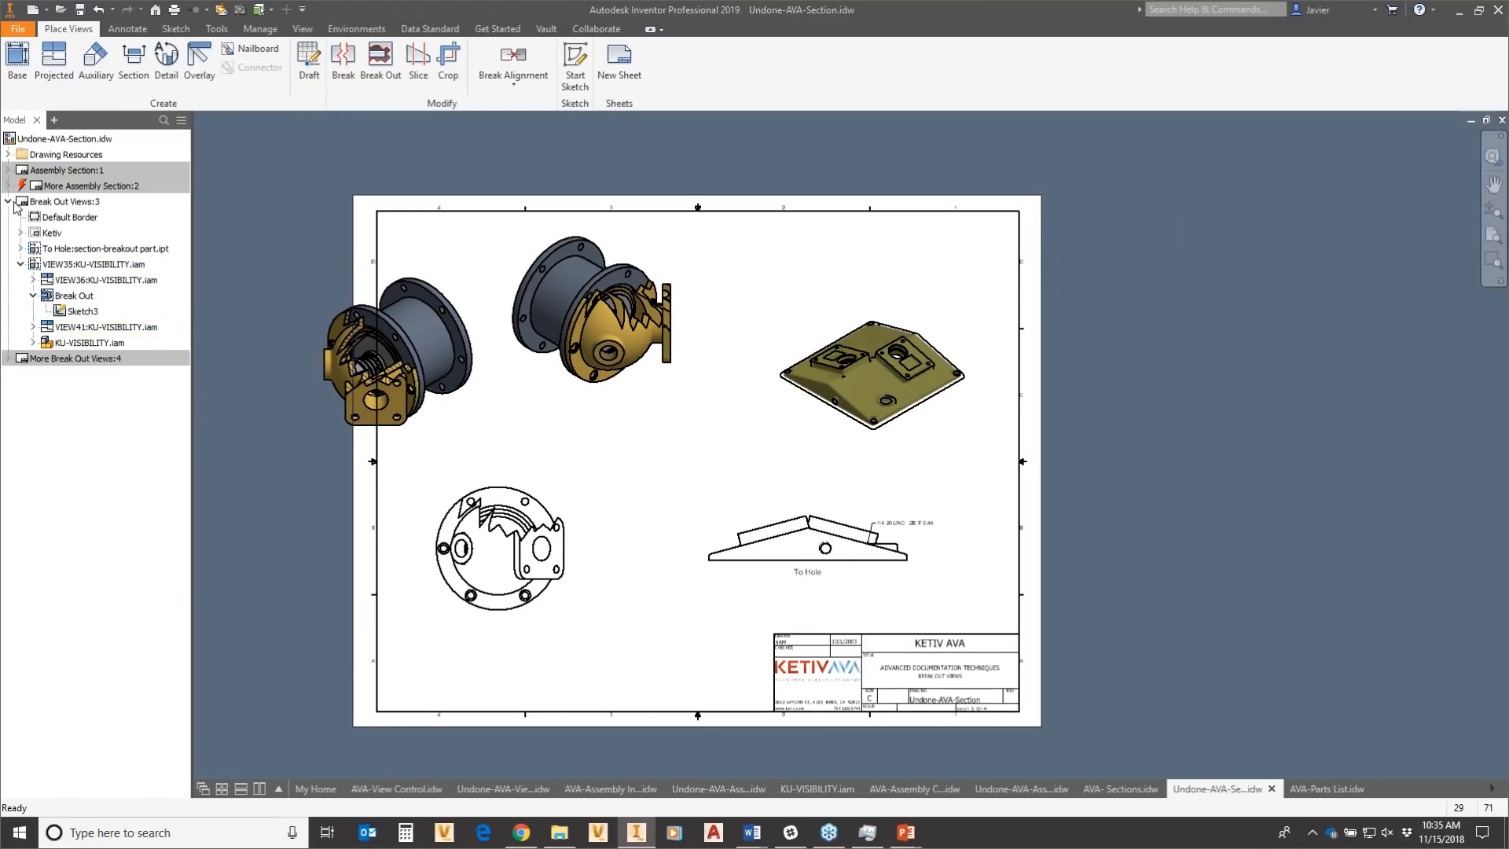
double_click(44, 172)
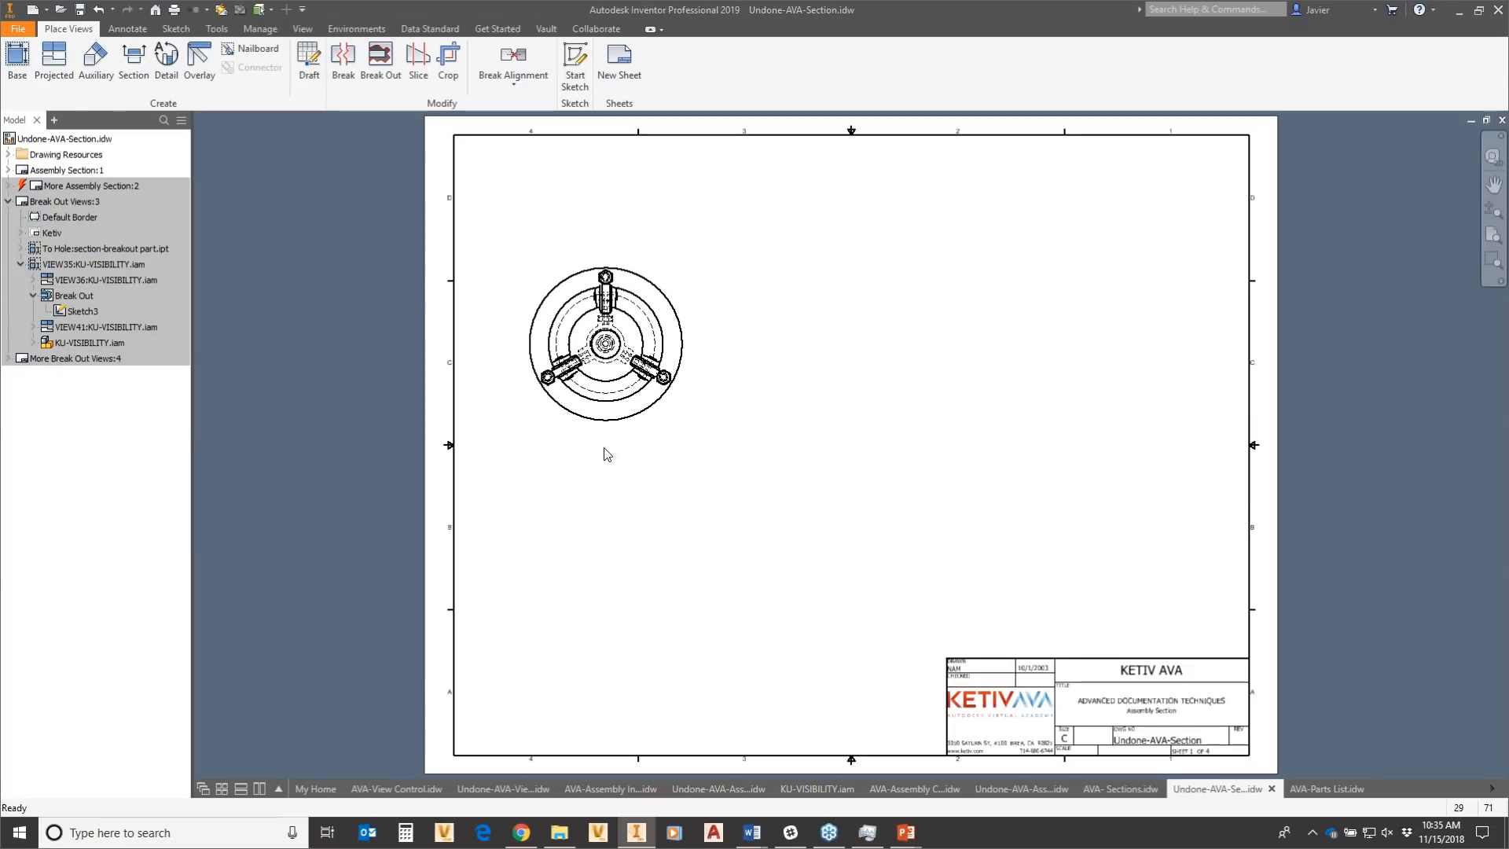
scroll(742, 360, "up", 3)
middle_click_drag(710, 344, 803, 447)
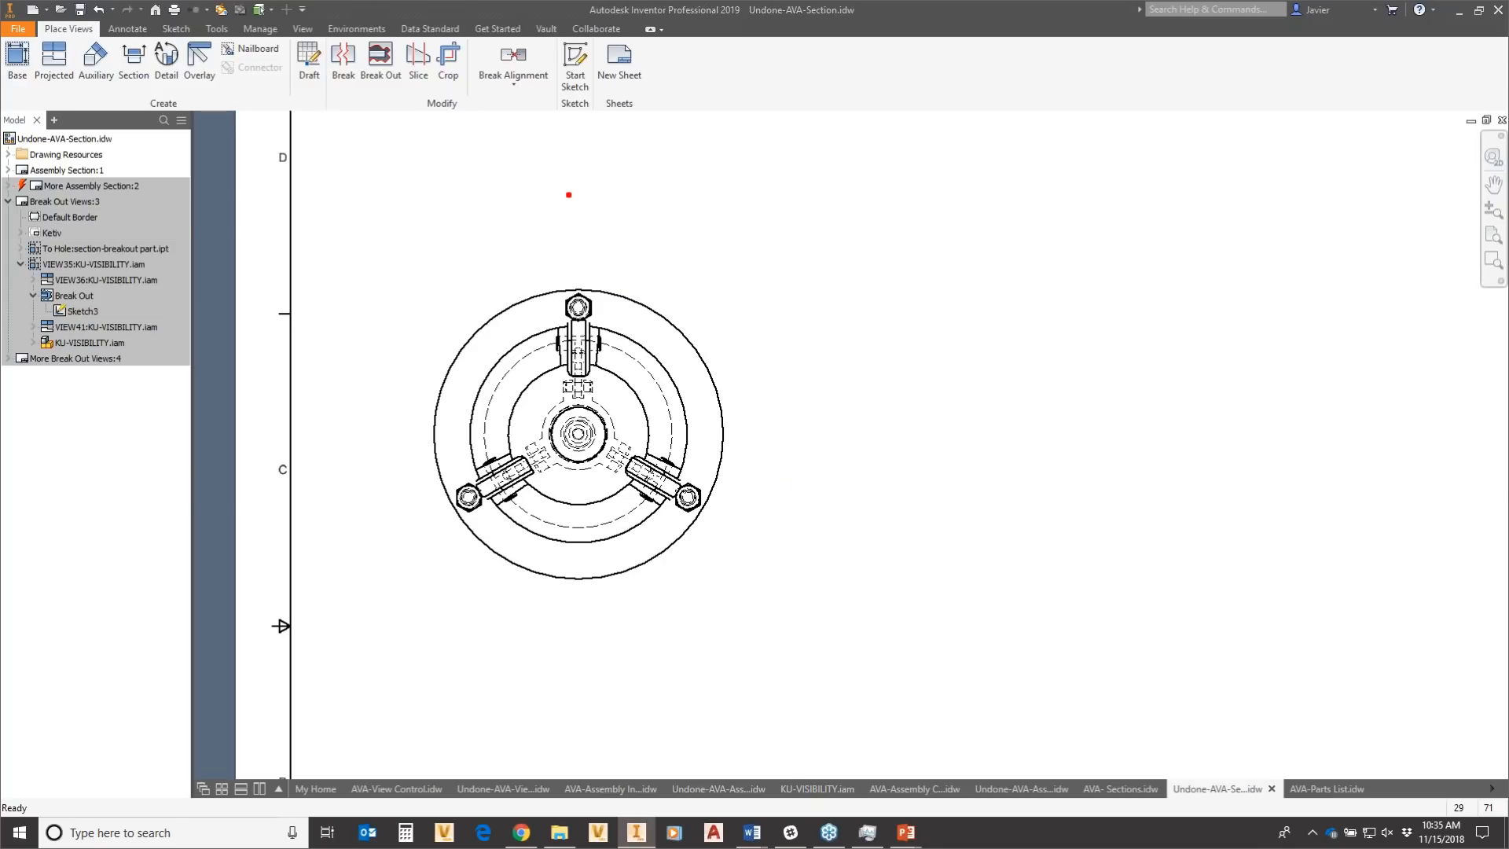
mouse_move(574, 189)
left_mouse_down()
mouse_move(577, 432)
mouse_move(832, 582)
left_mouse_up()
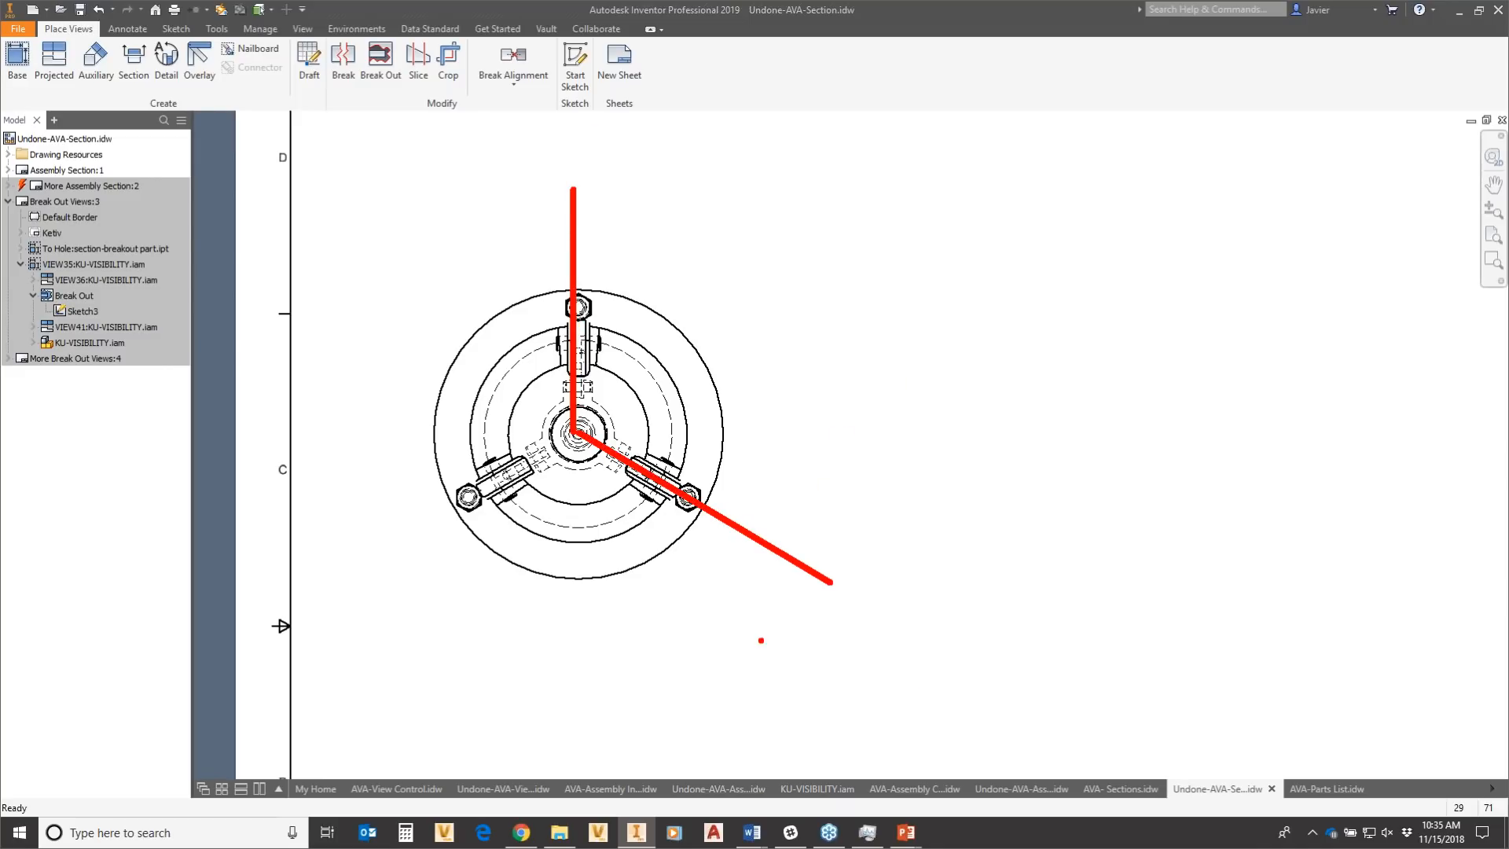
key("Escape")
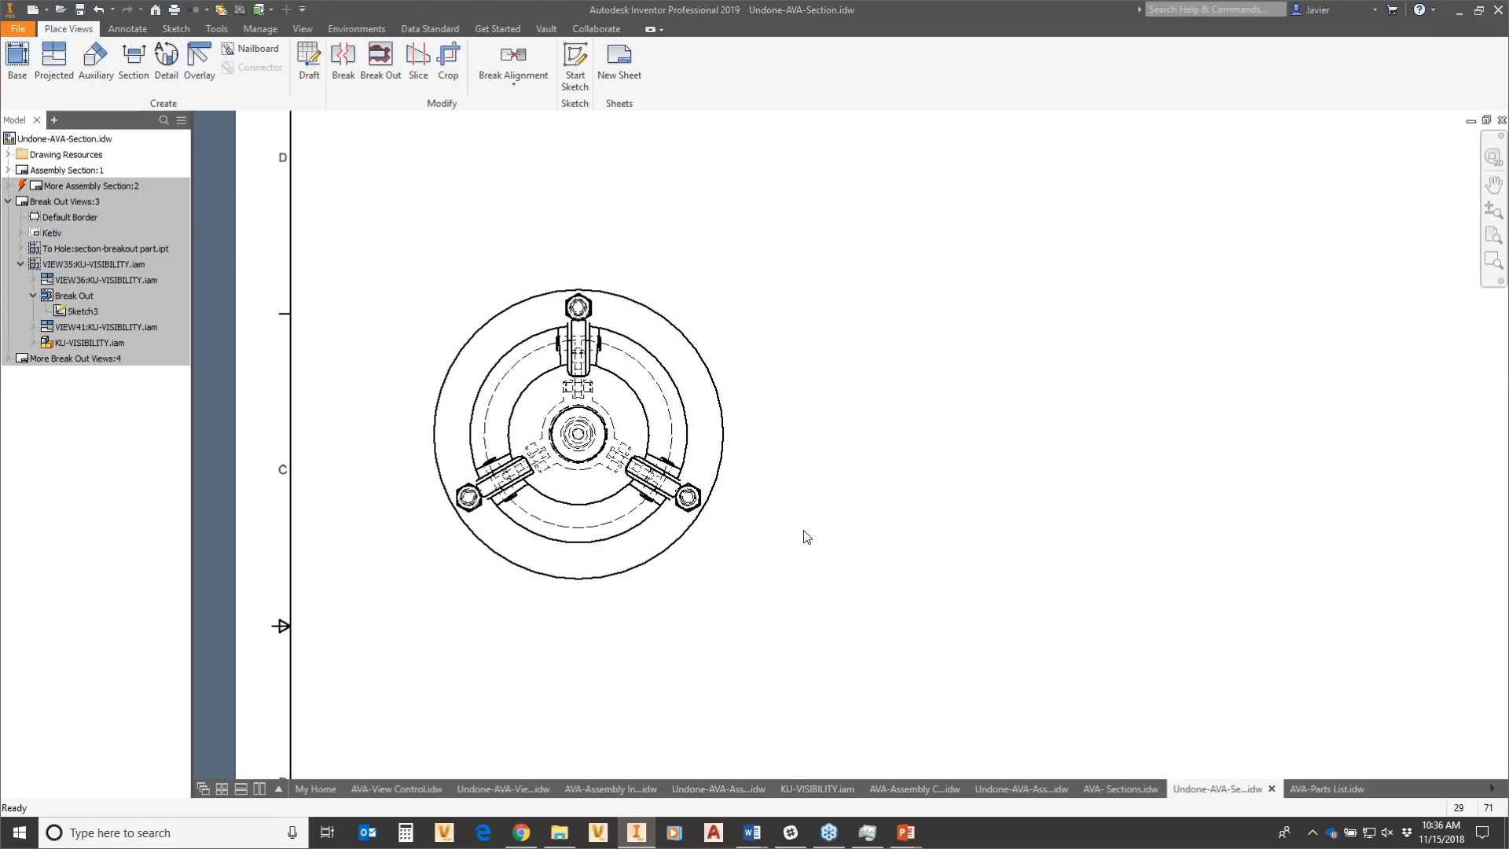
scroll(803, 533, "down", 3)
middle_click_drag(1017, 557, 810, 480)
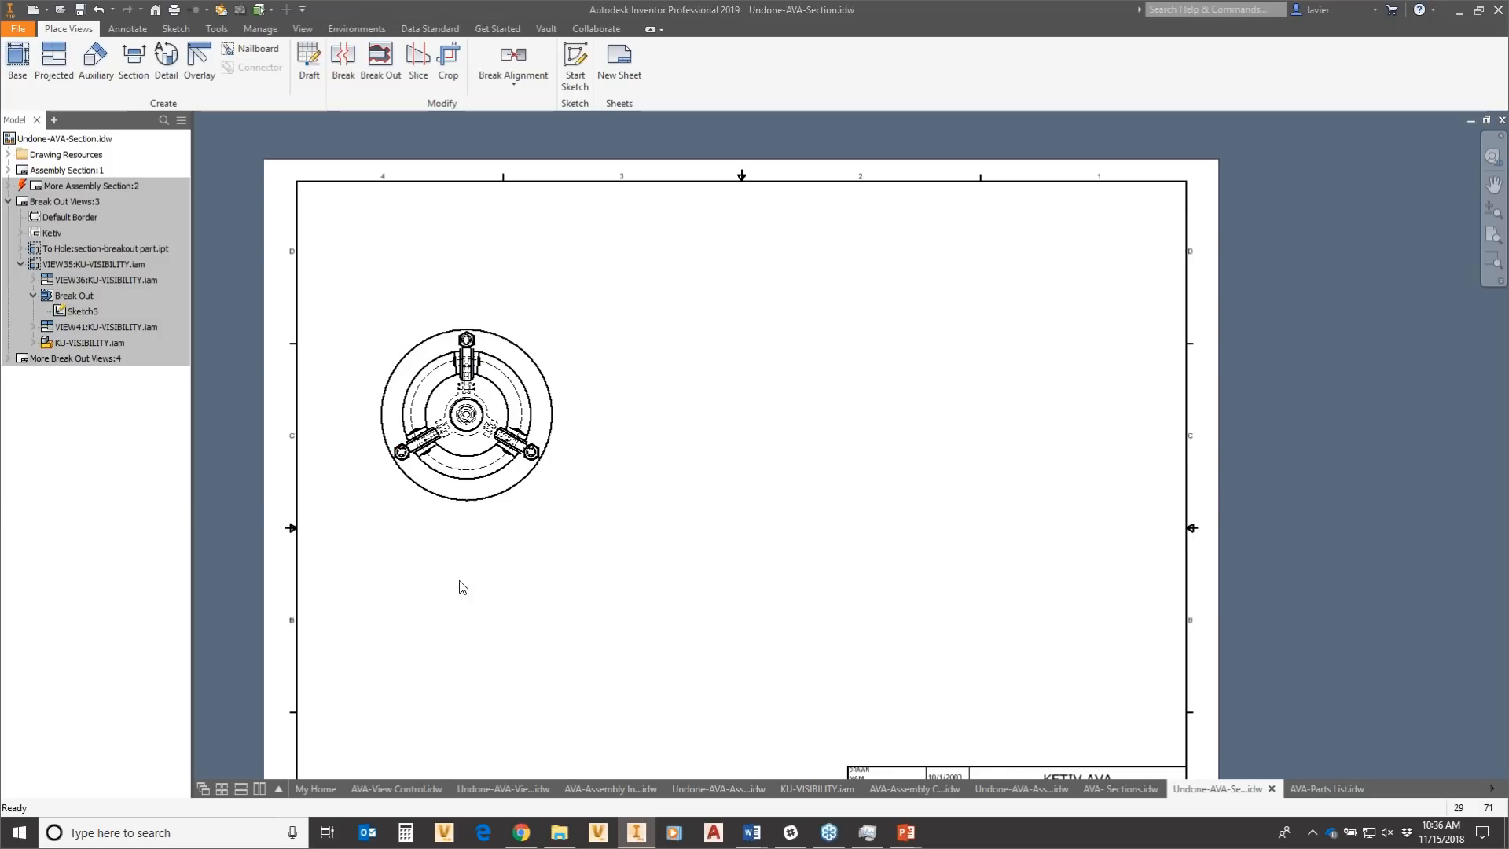
scroll(452, 470, "down", 1)
Start a section of the round view with a line from above the upper bolt, through the centre, out past the lower-right bolt.
scroll(452, 470, "up", 3)
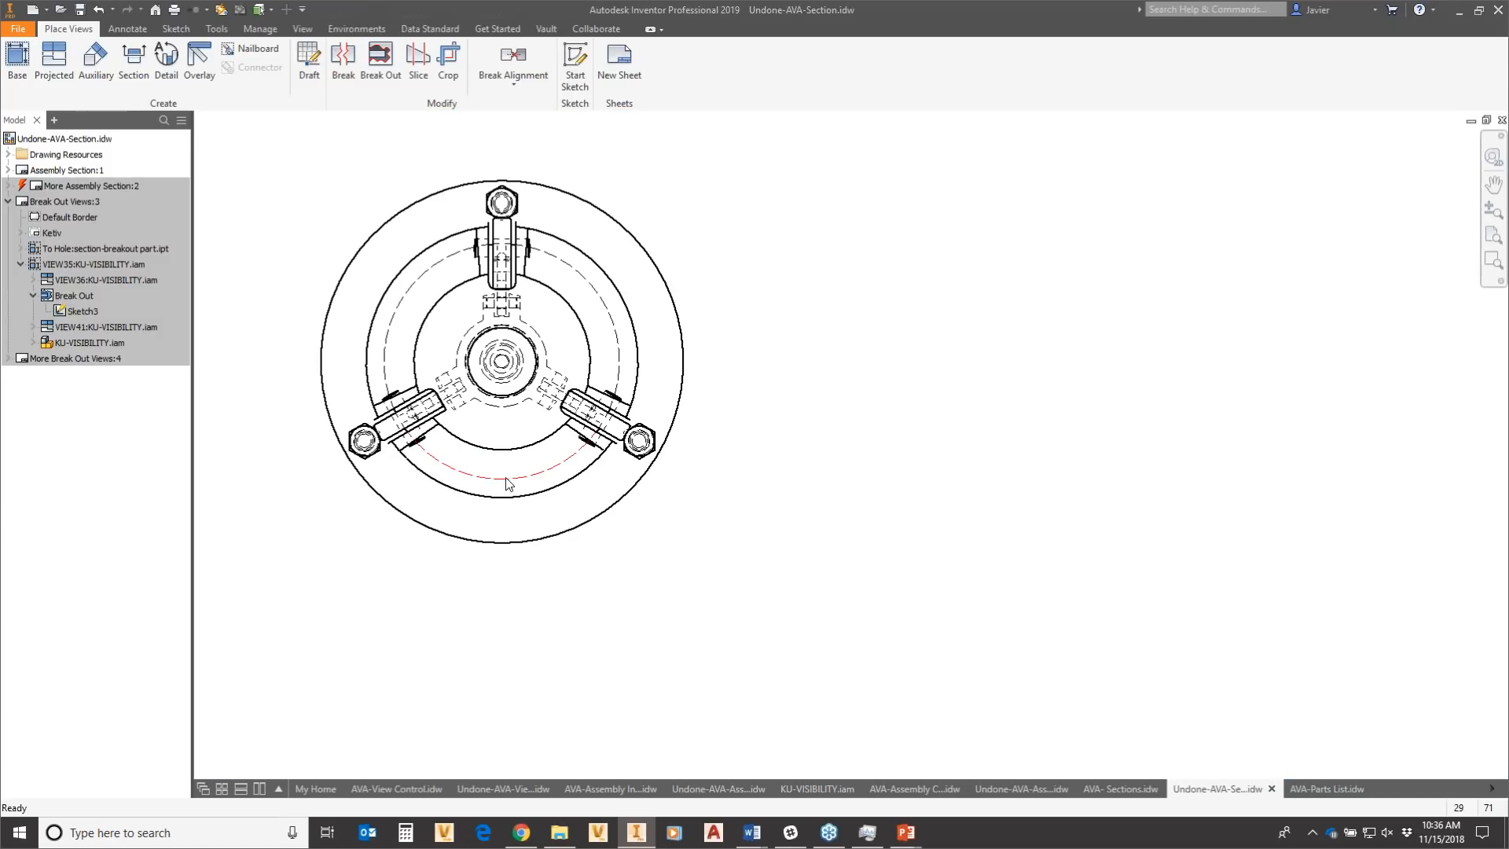
left_click(133, 62)
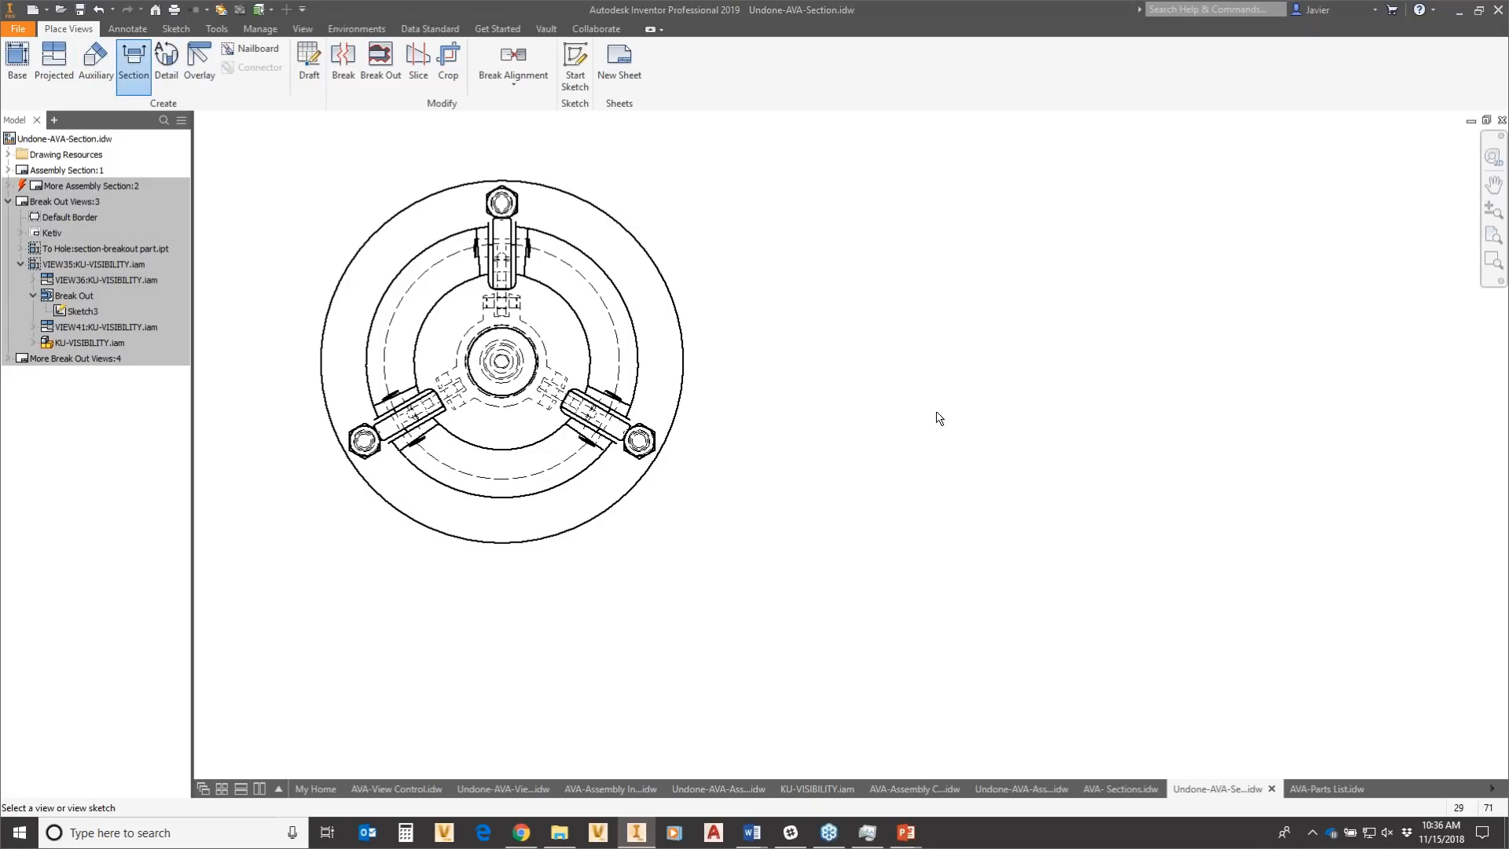
left_click(674, 215)
left_click(503, 135)
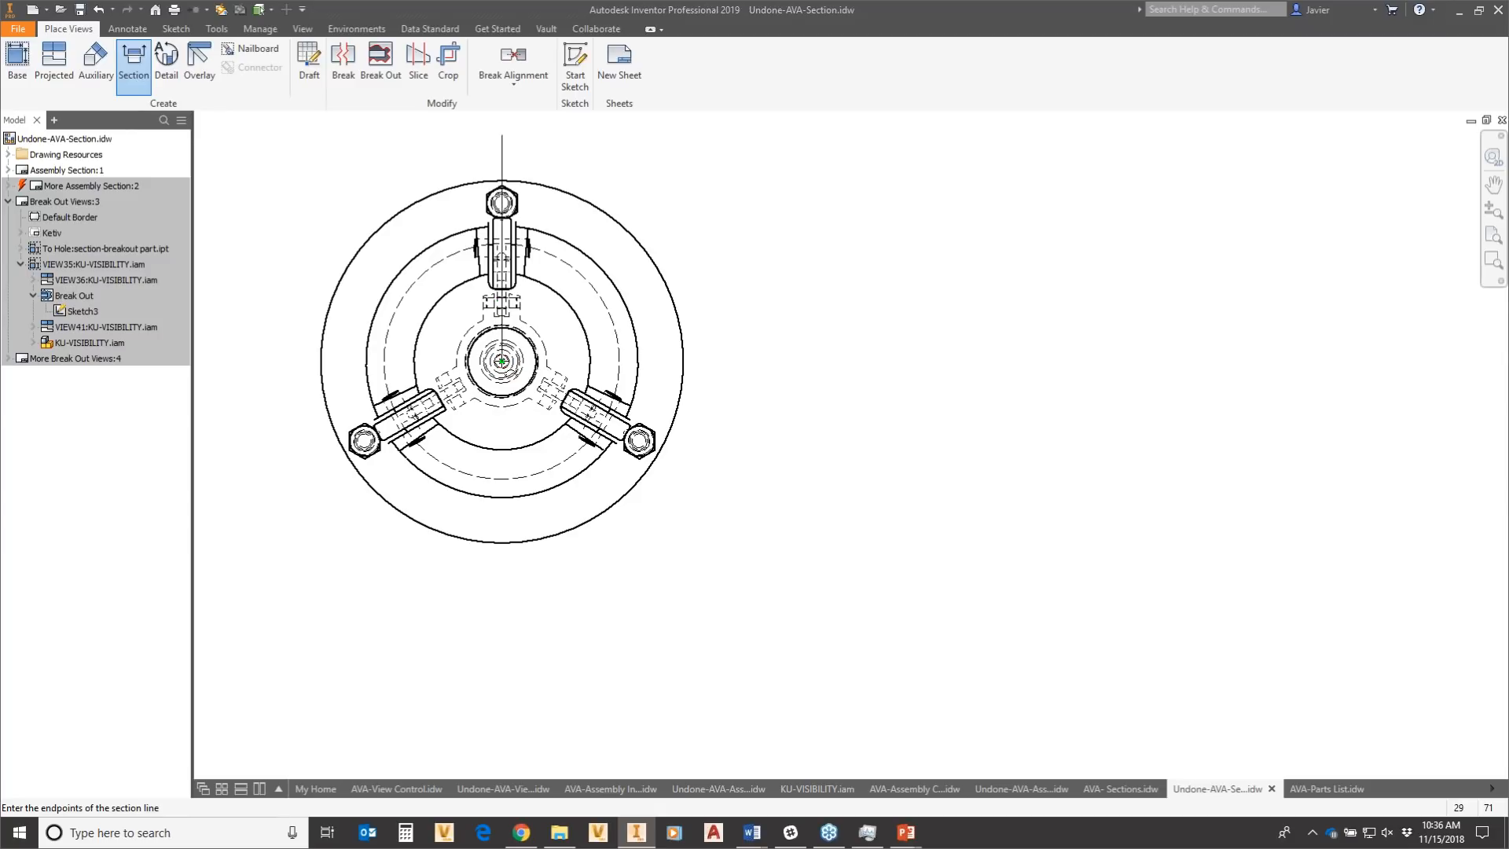
left_click(501, 360)
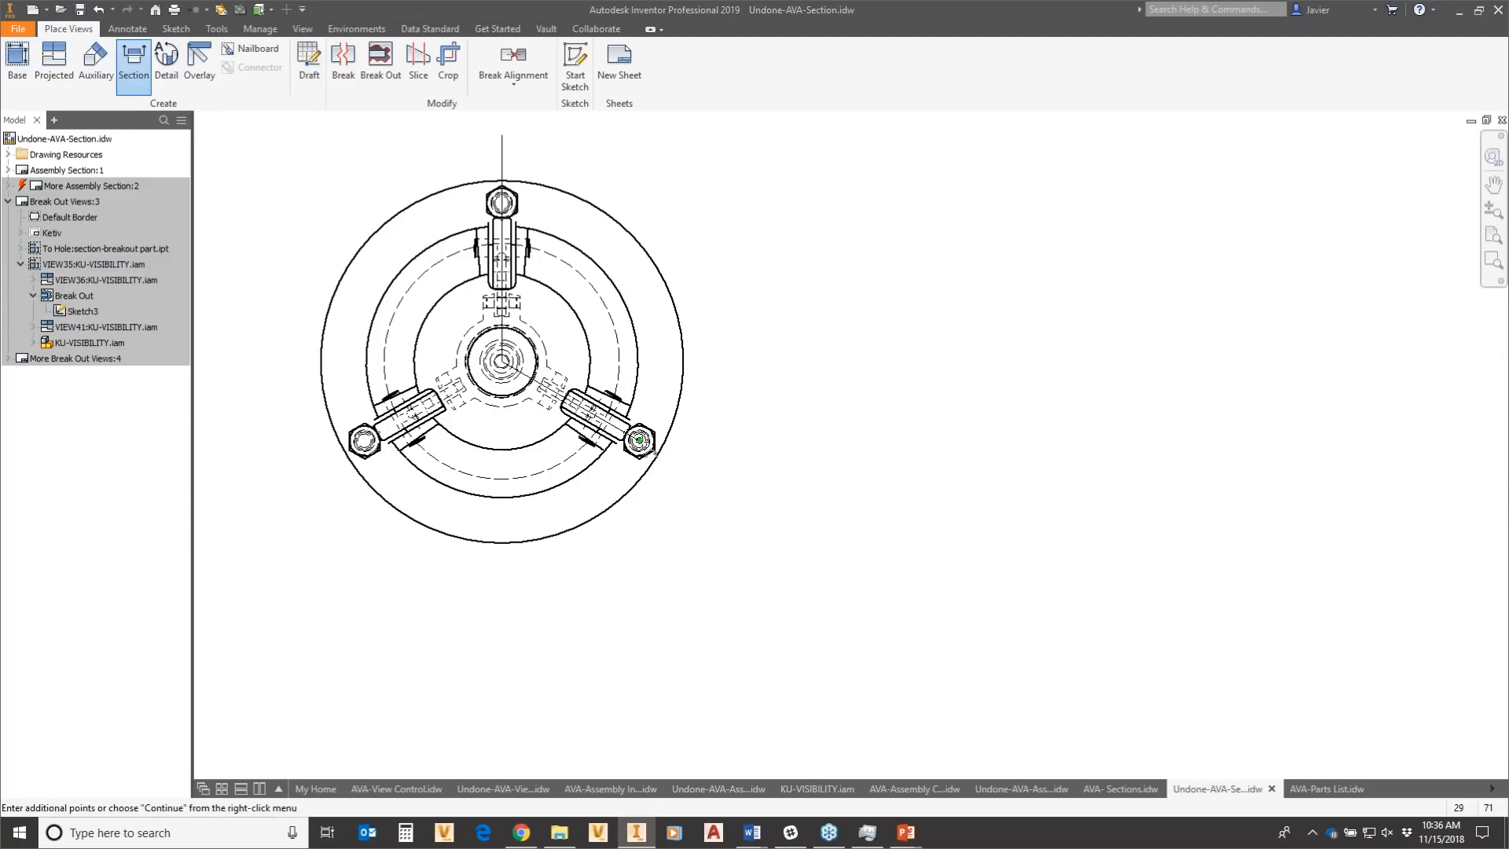
left_click(640, 441)
left_click(755, 507)
scroll(888, 353, "up", 3)
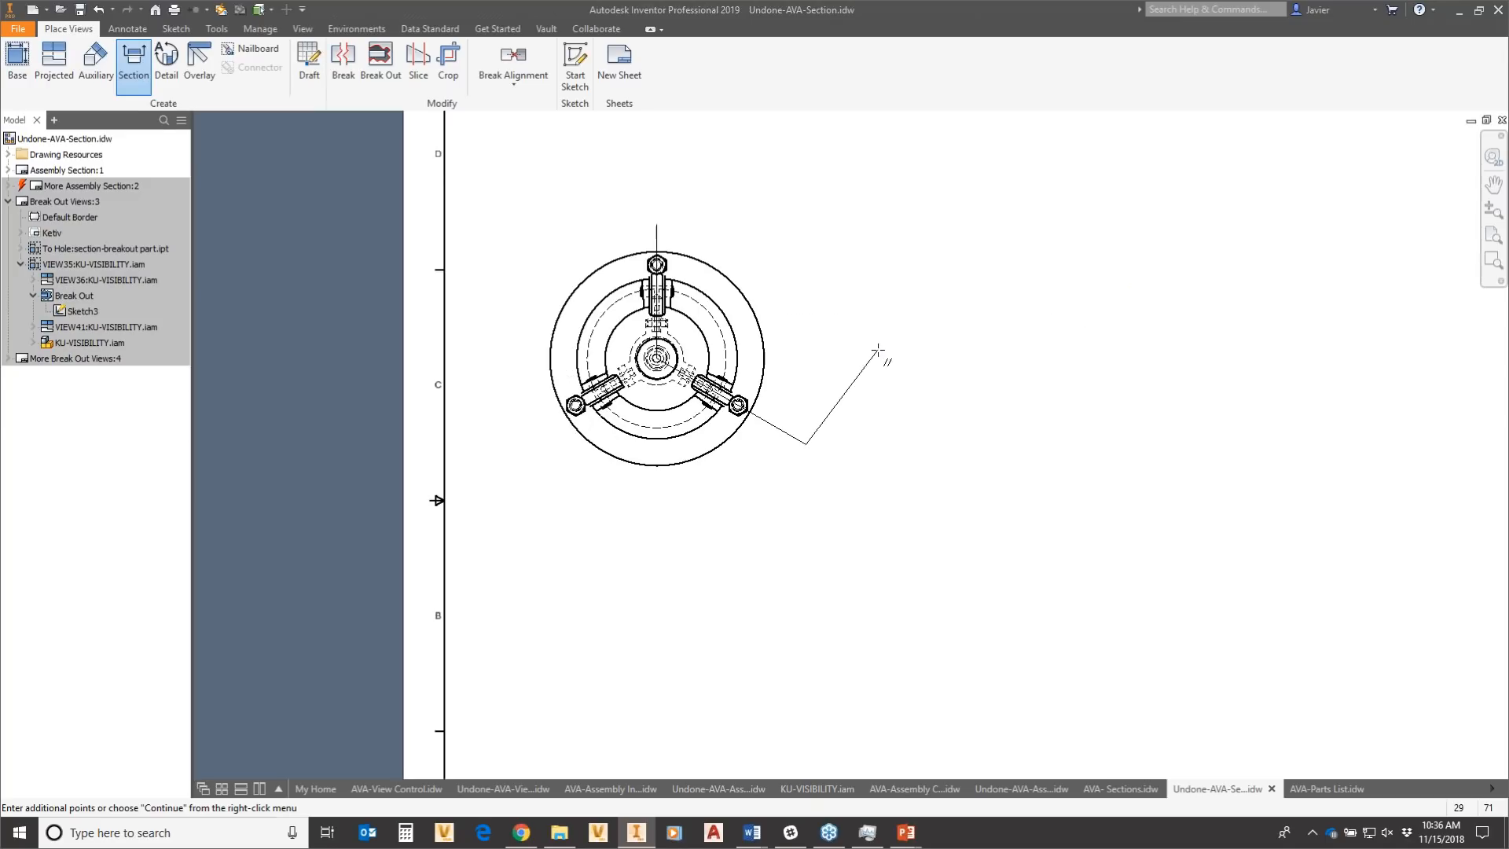
Finish the section line and place the full-depth Aligned section view at 1/4 scale to the right of the round view.
right_click(850, 318)
left_click(915, 314)
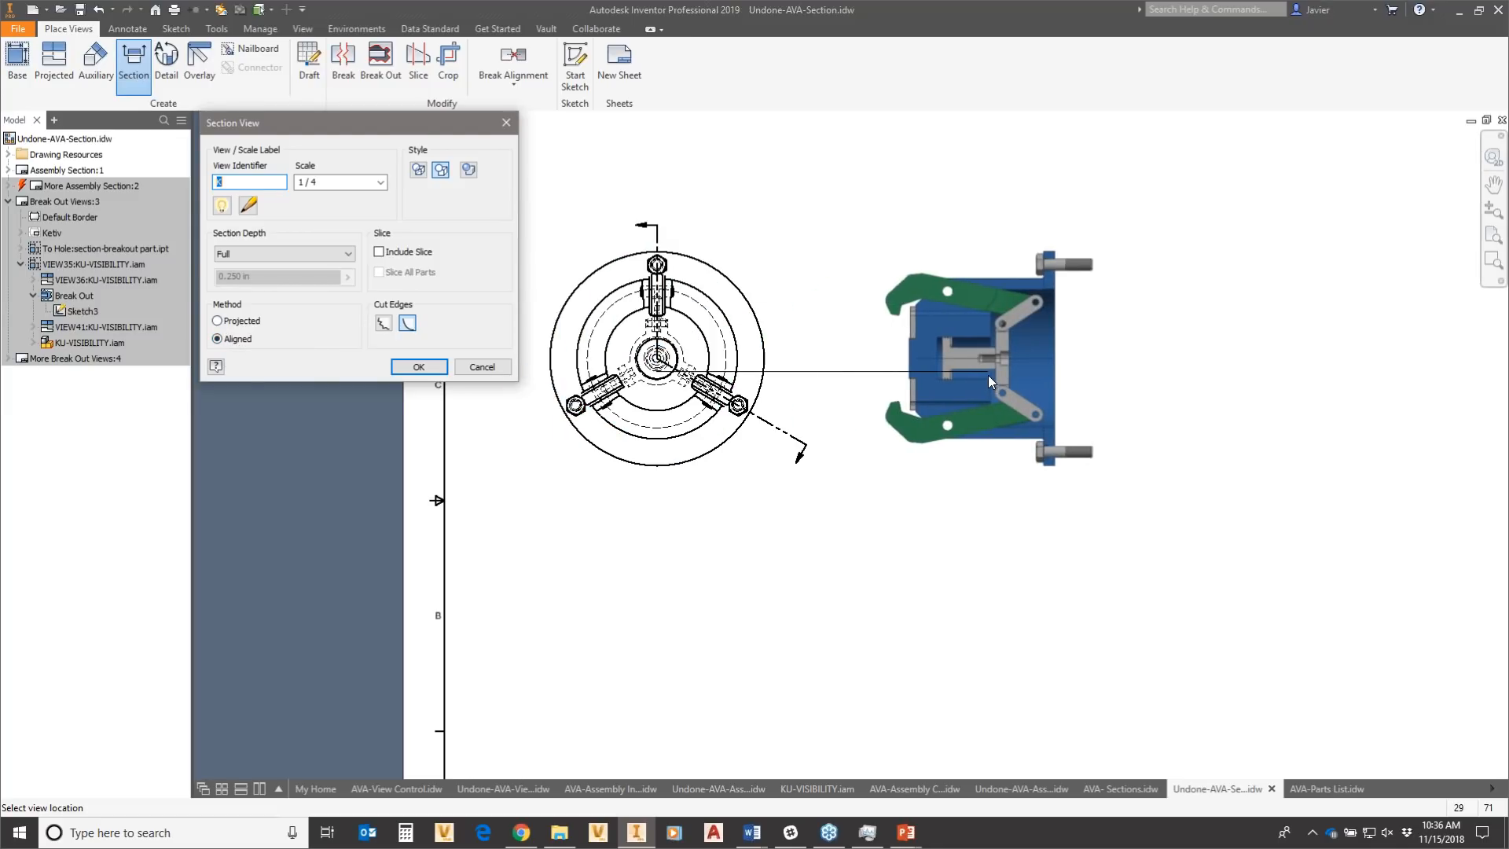
left_click(988, 375)
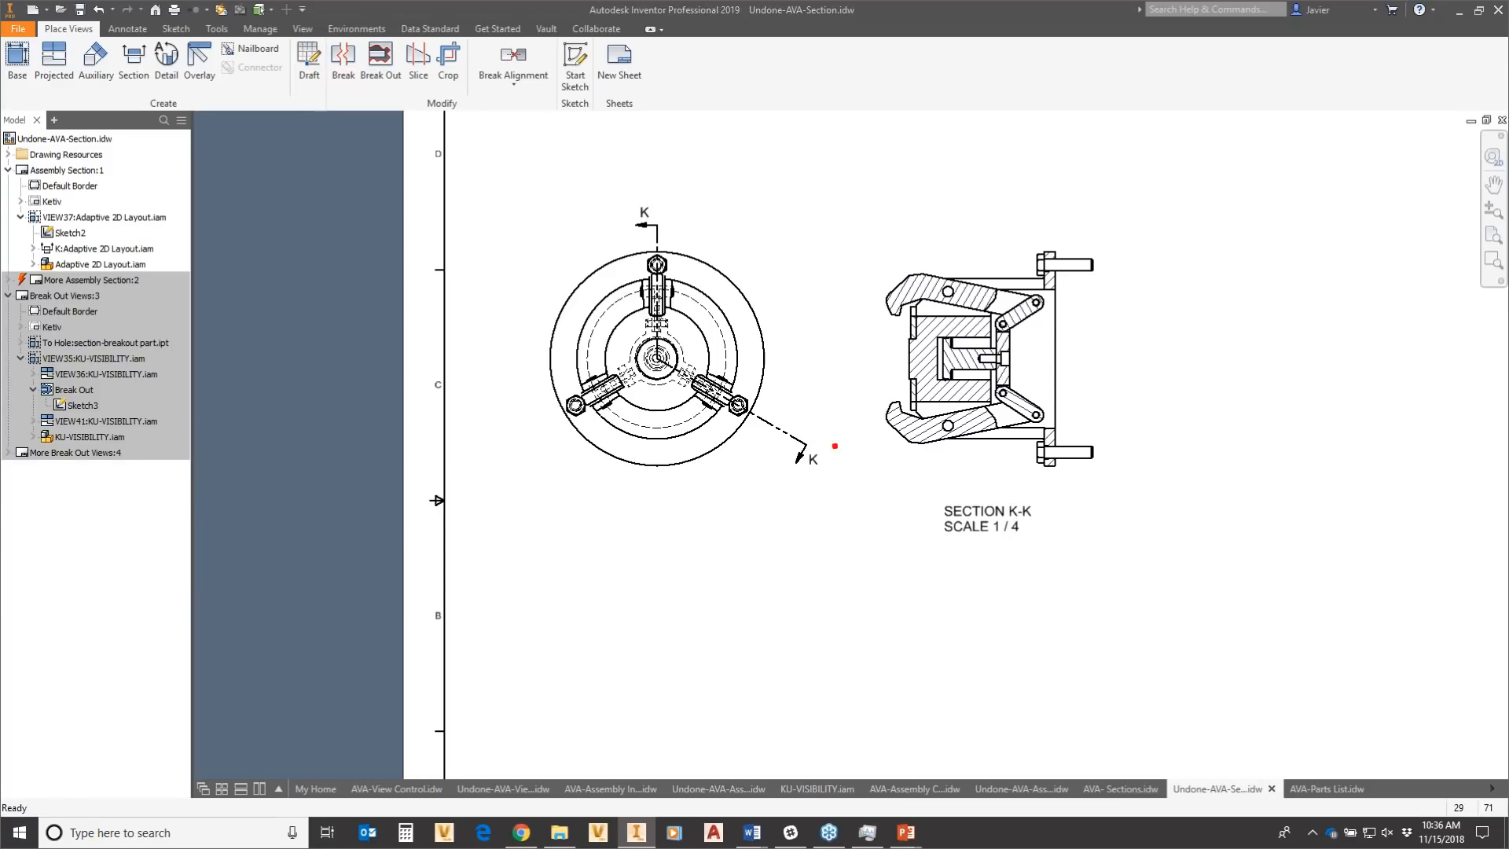
left_click_drag(762, 404, 995, 355, "ctrl+shift")
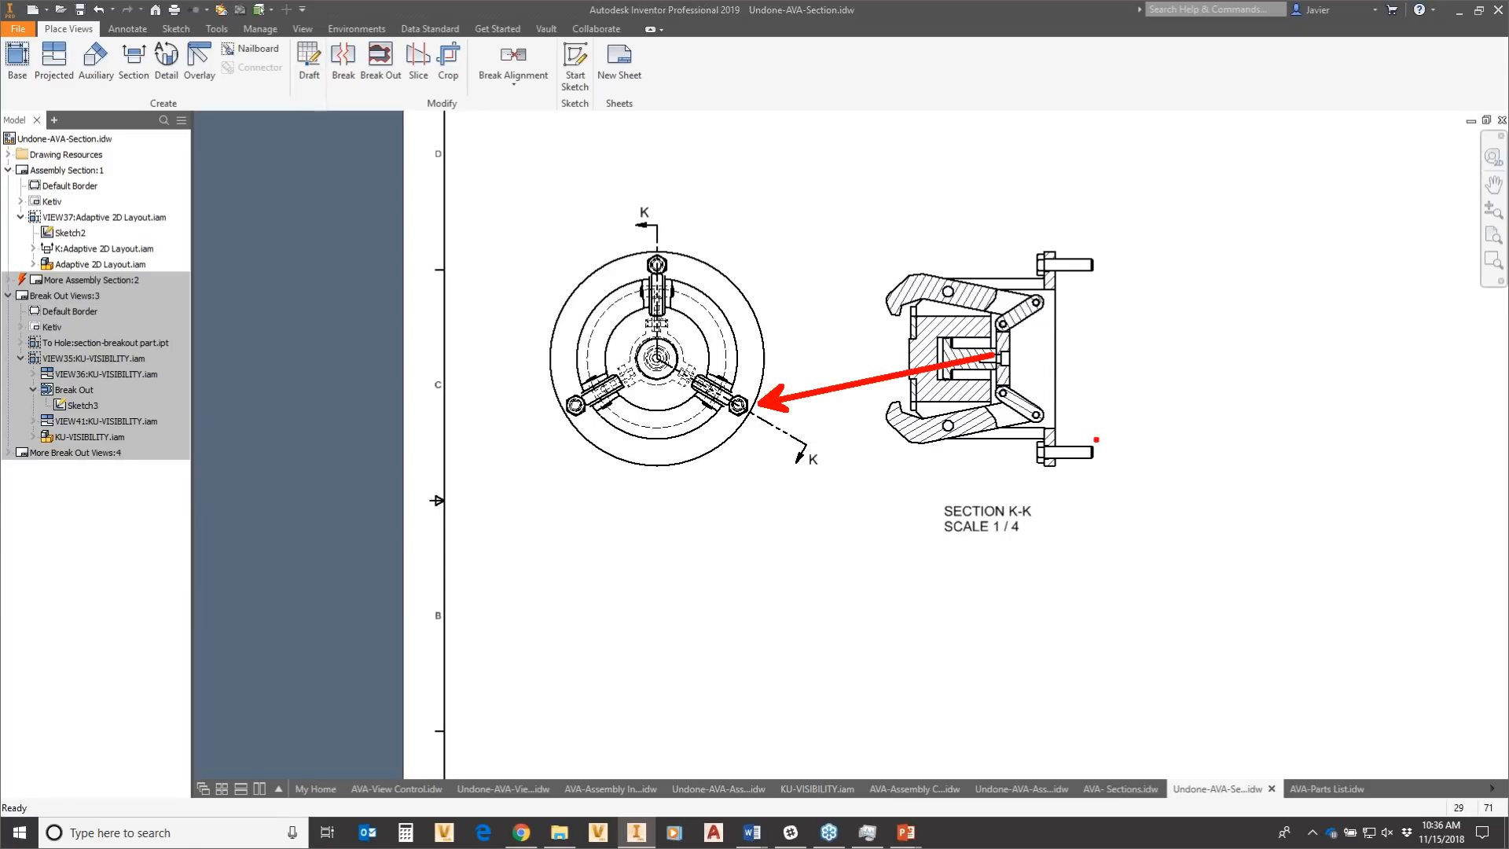
left_click_drag(1096, 439, 1164, 337, "ctrl+shift")
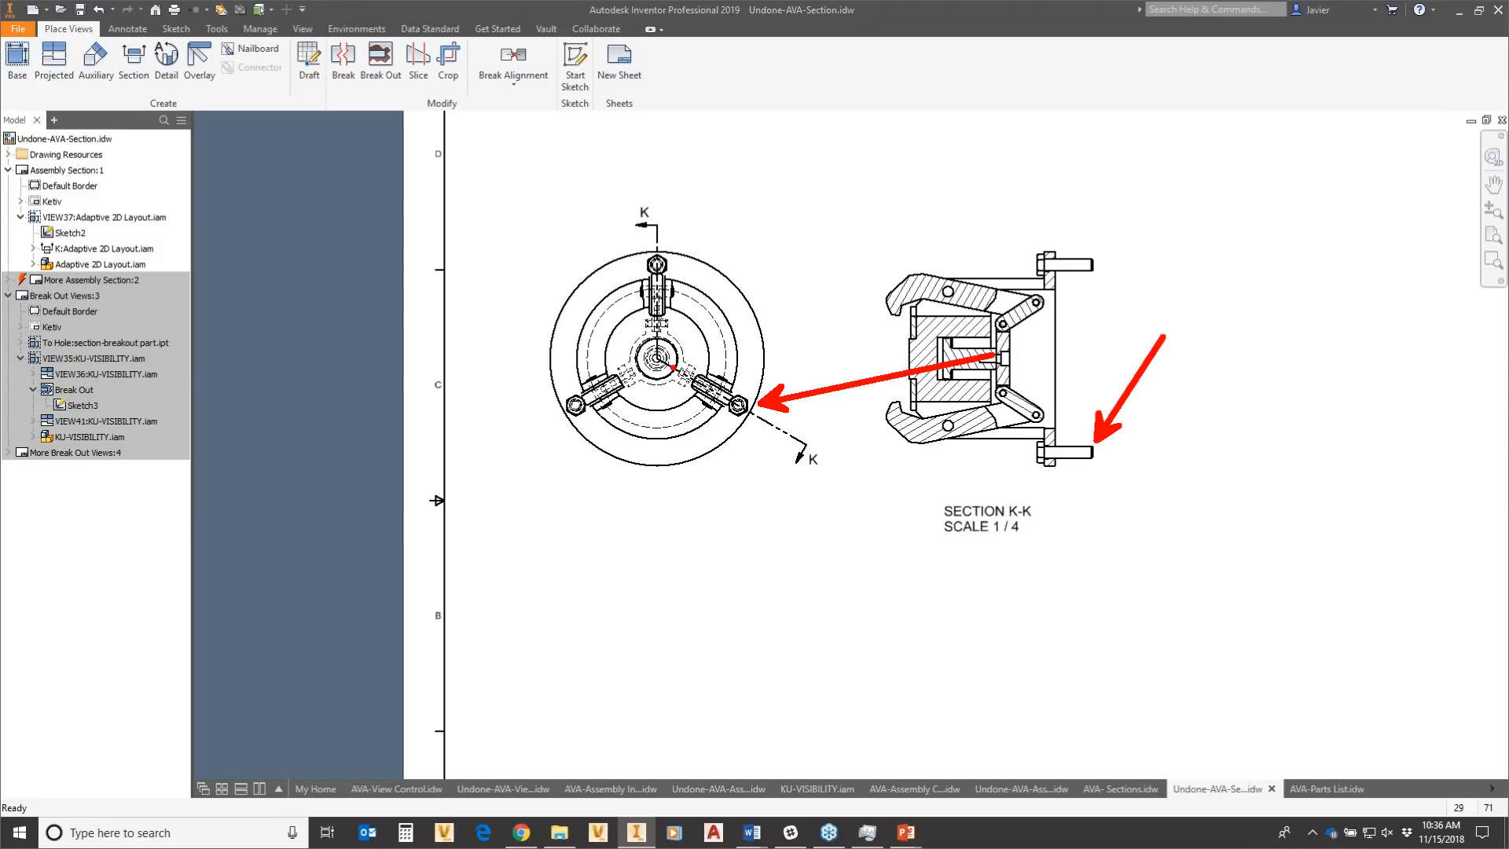
left_click_drag(663, 362, 824, 455, "ctrl+shift")
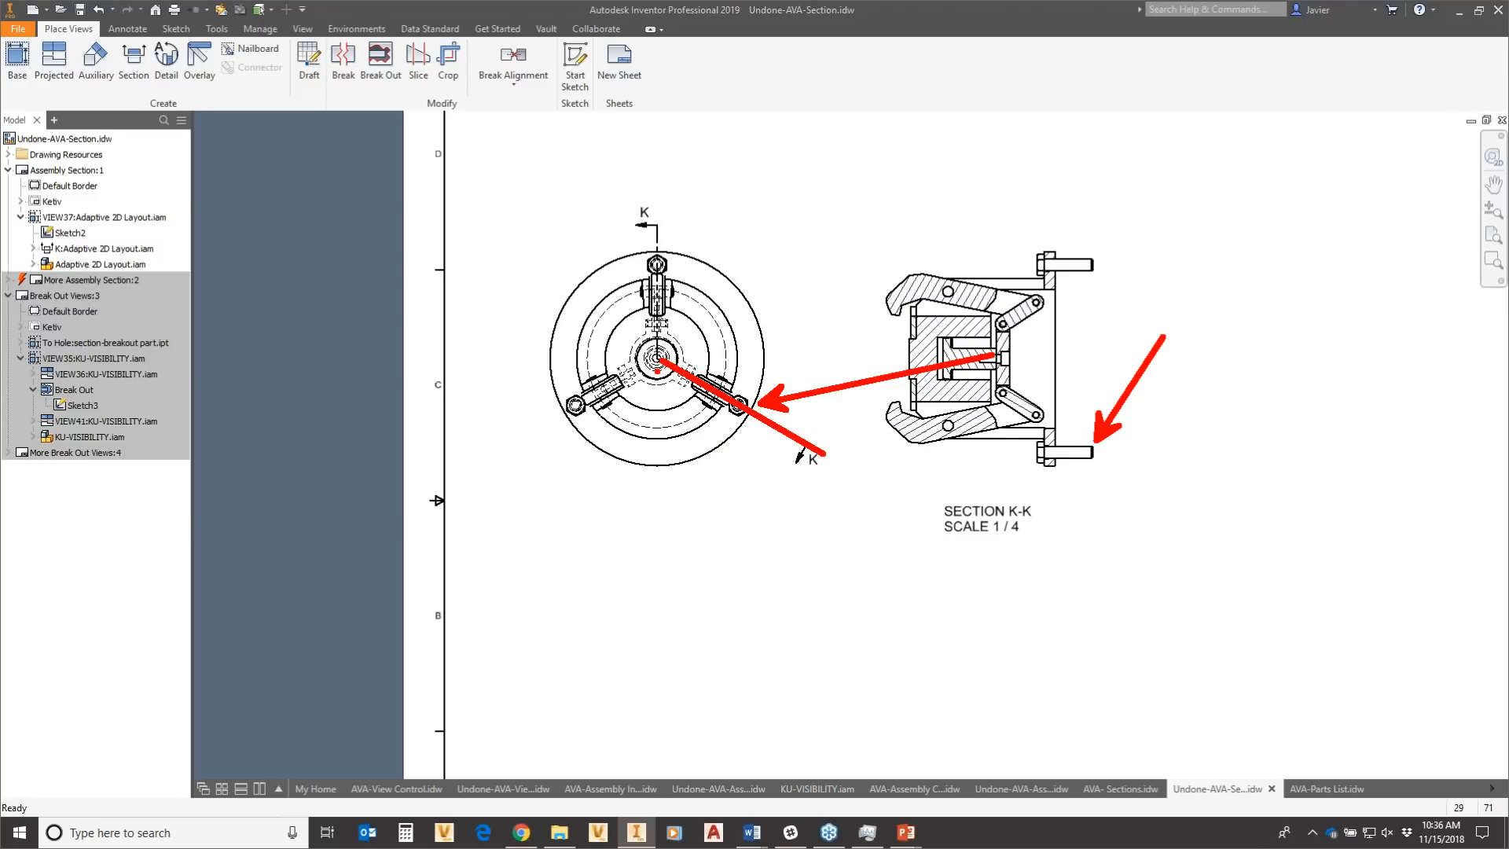
left_click_drag(658, 368, 684, 563, "ctrl+shift")
left_click_drag(681, 501, 783, 450, "ctrl+shift")
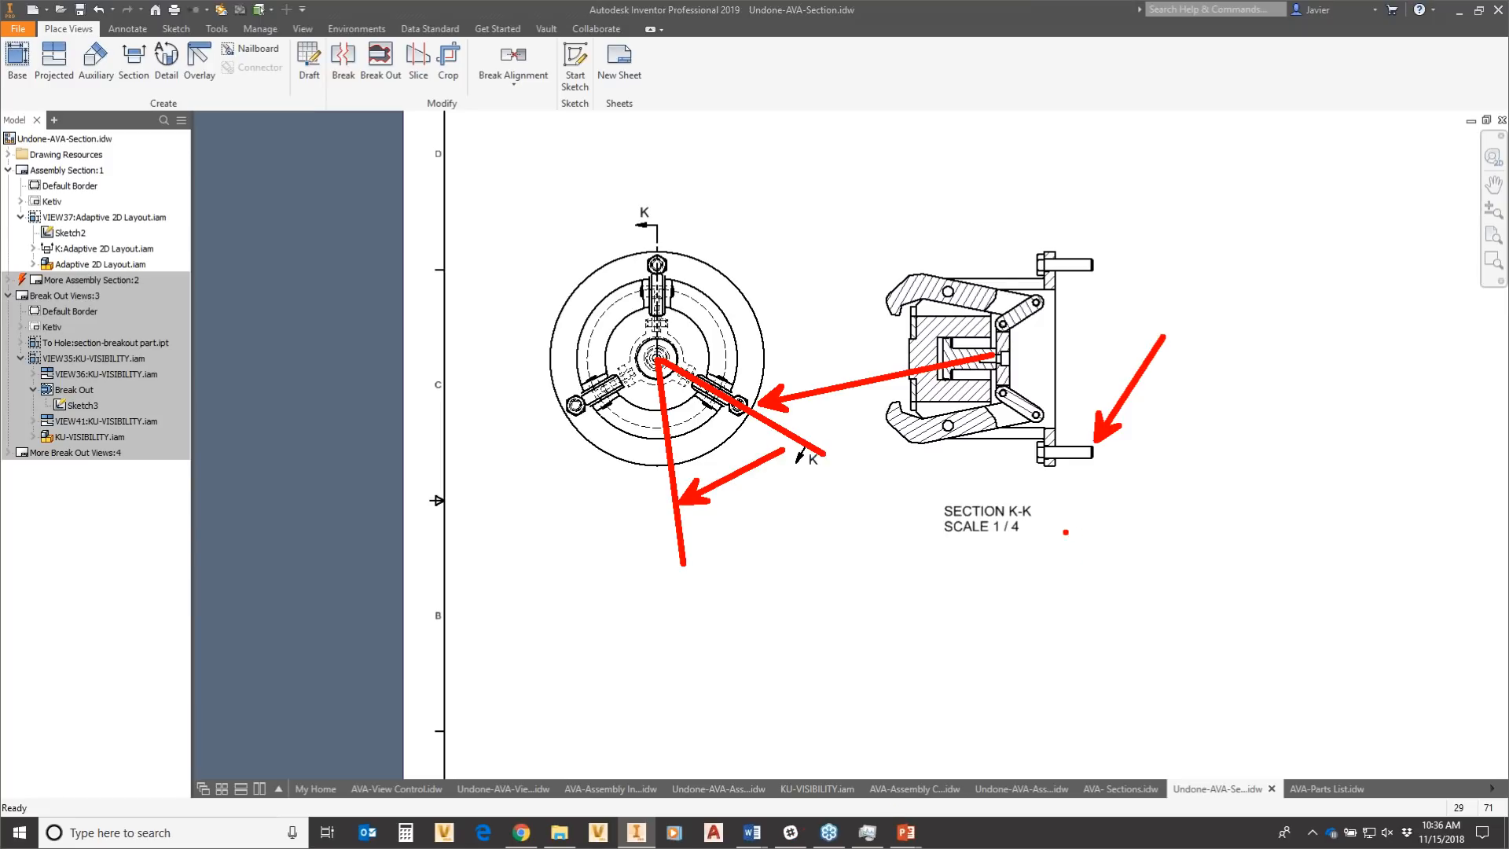
key("Escape")
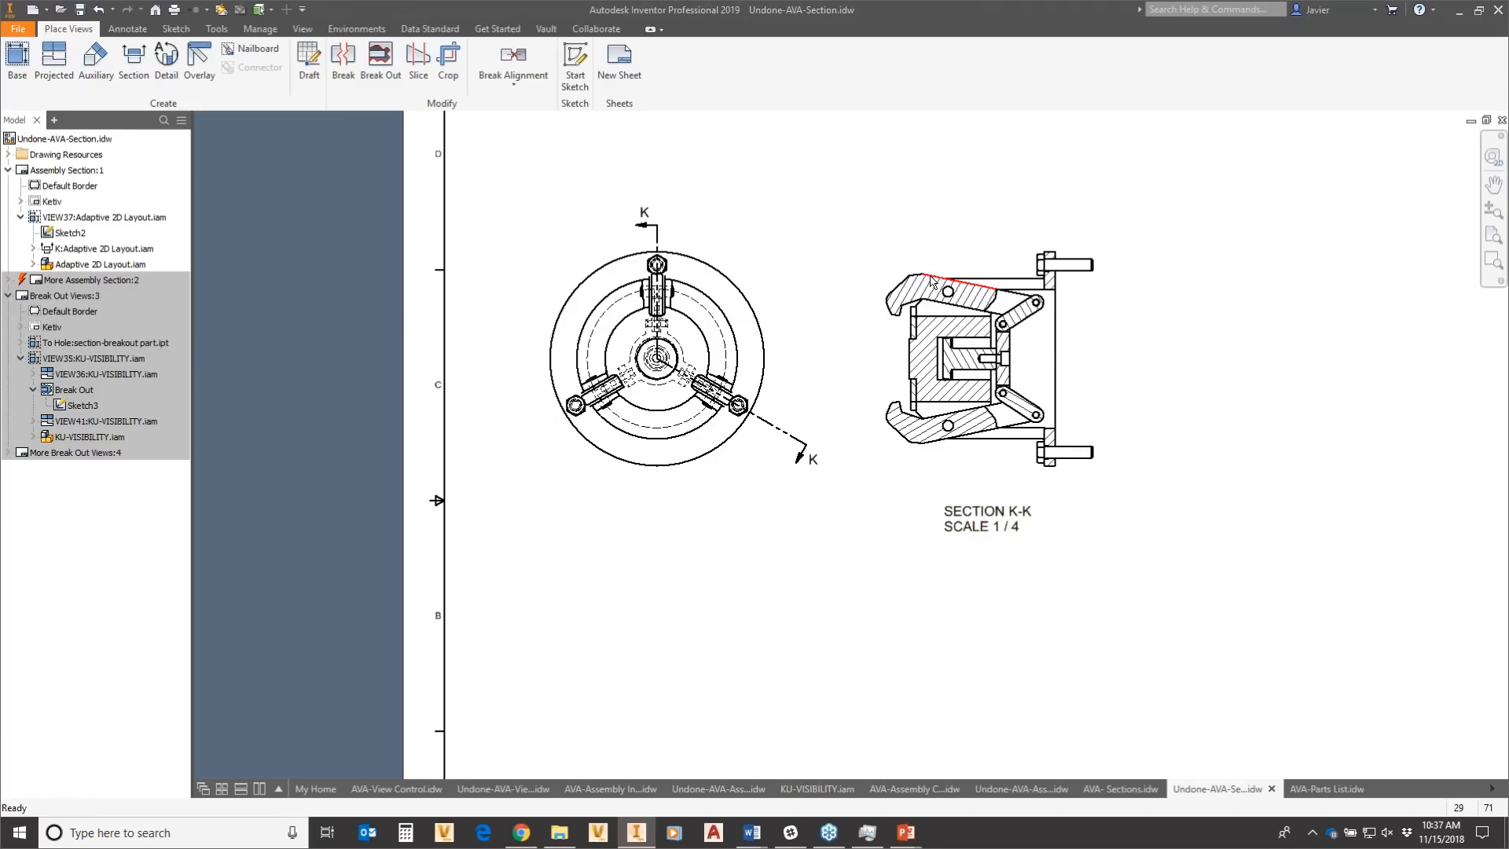
Change the section's method to Projected in its section properties and compare the lower bolt's position between both views.
right_click(661, 230)
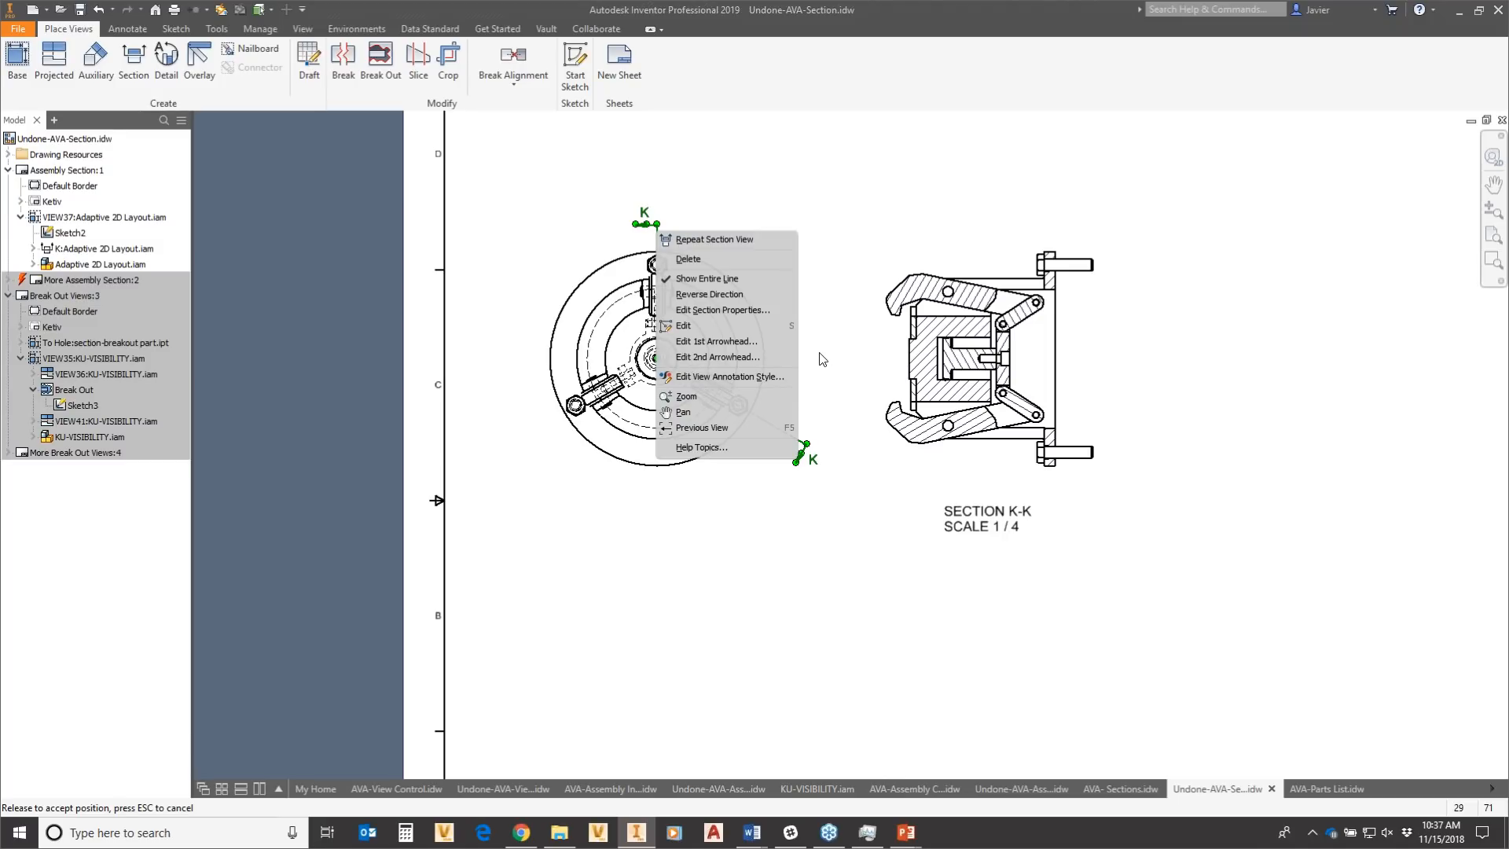
left_click(728, 310)
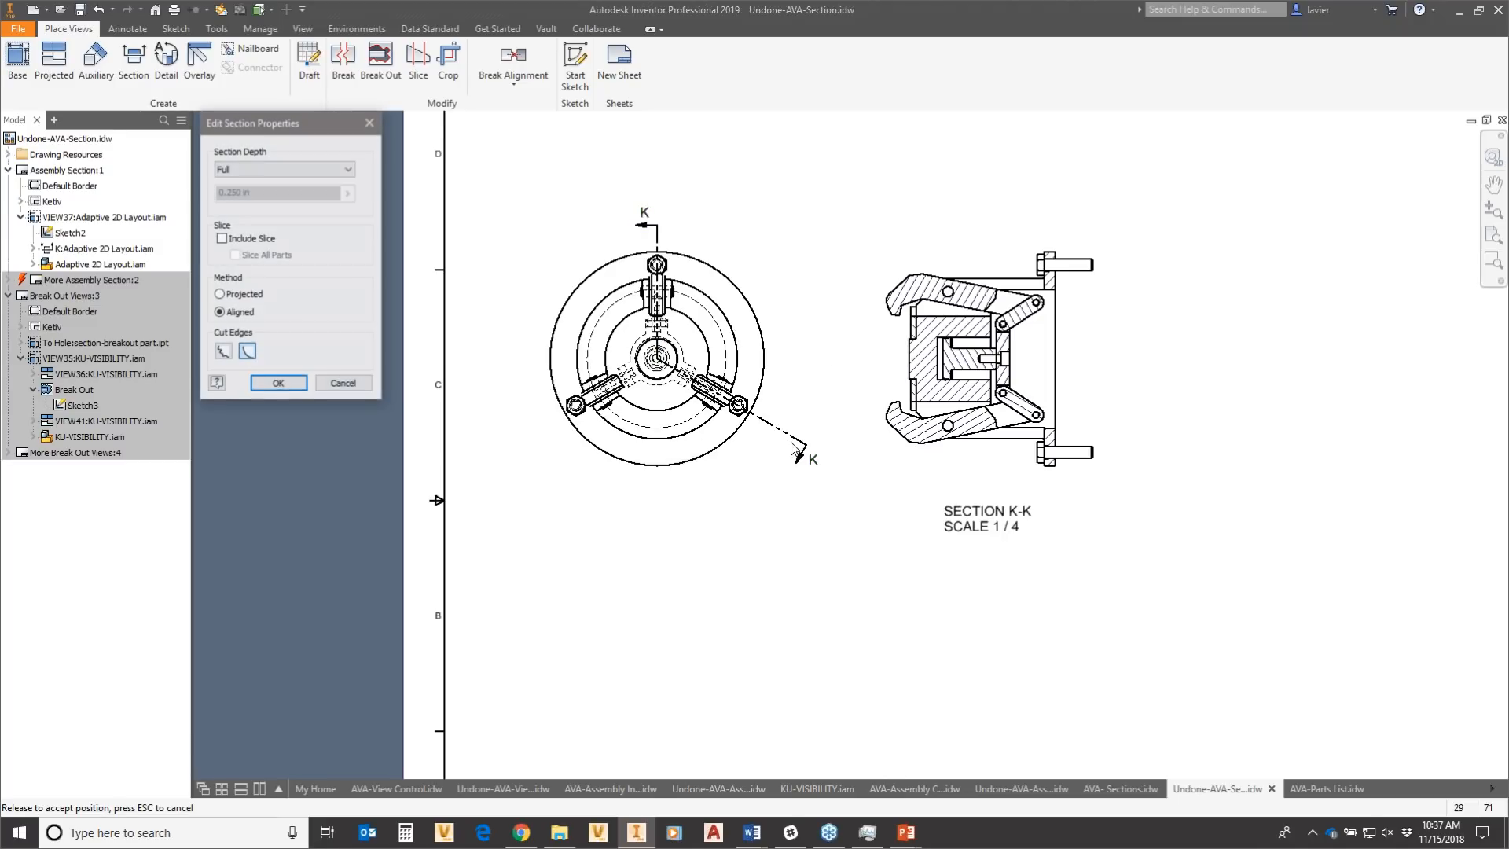
left_click(292, 387)
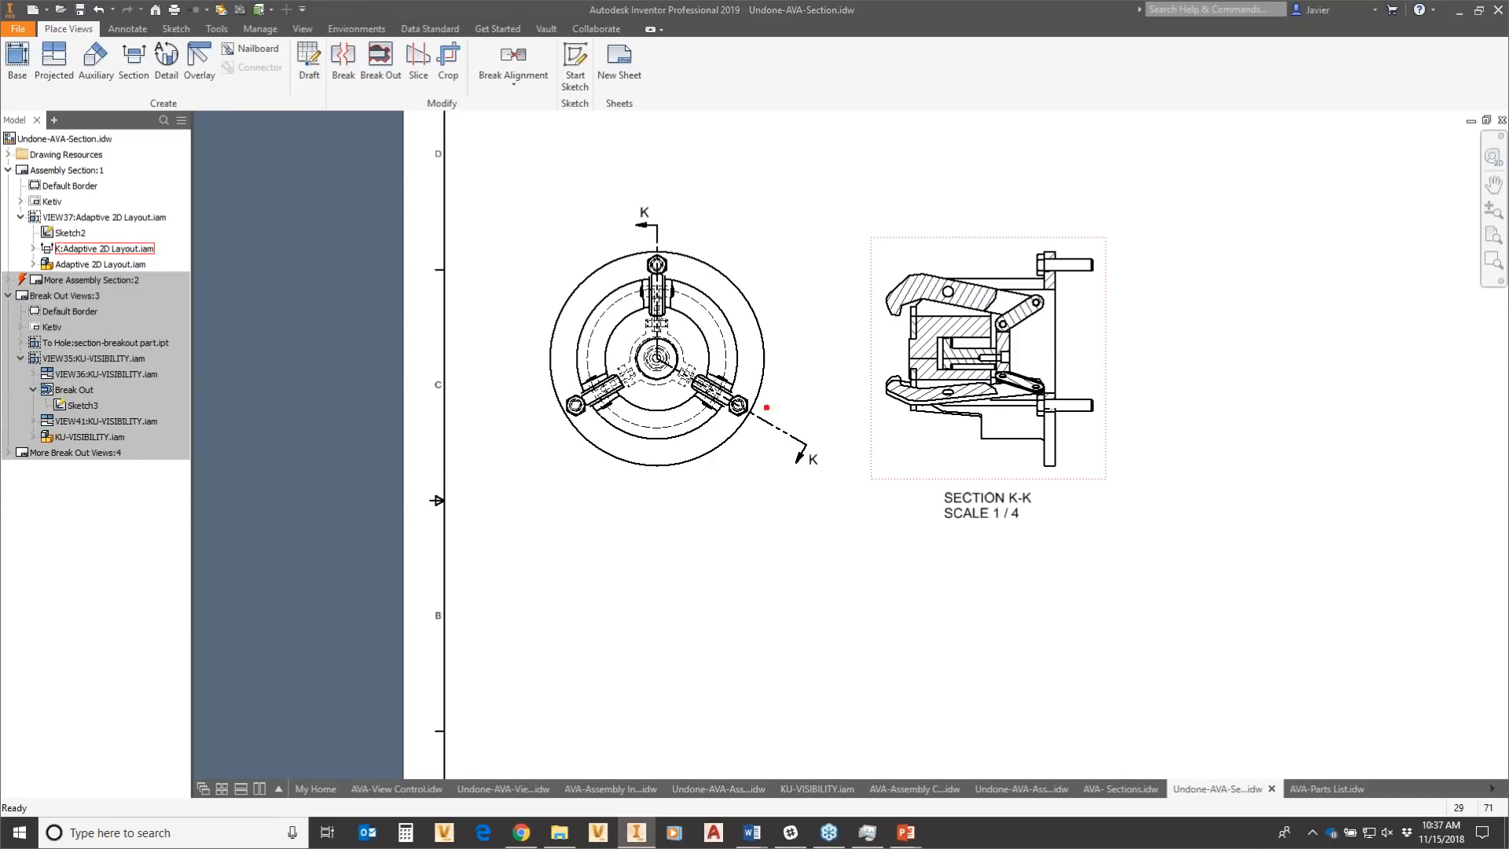
left_click_drag(737, 406, 1156, 405)
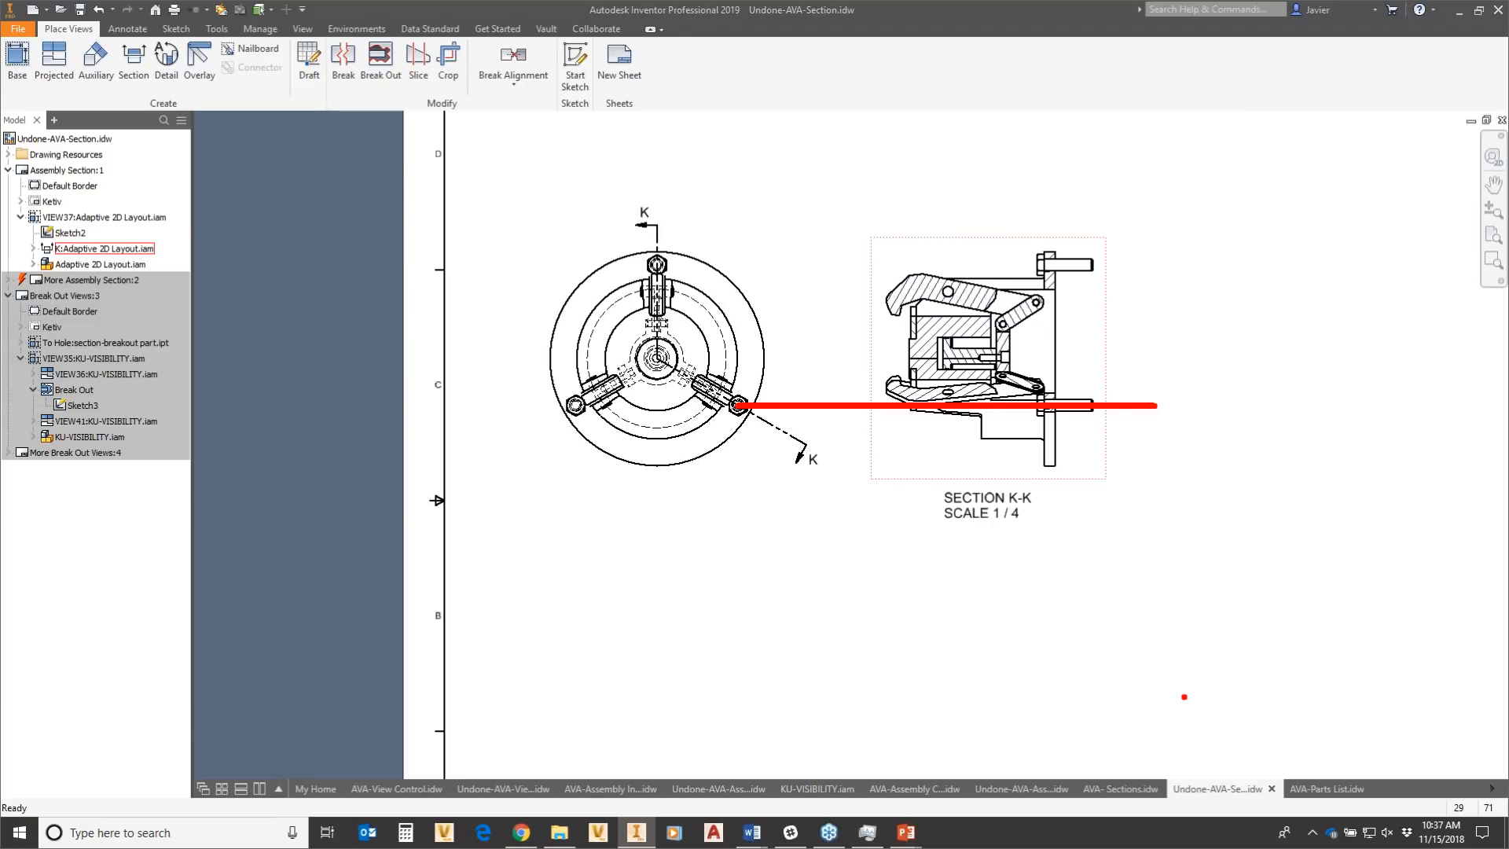
key("Escape")
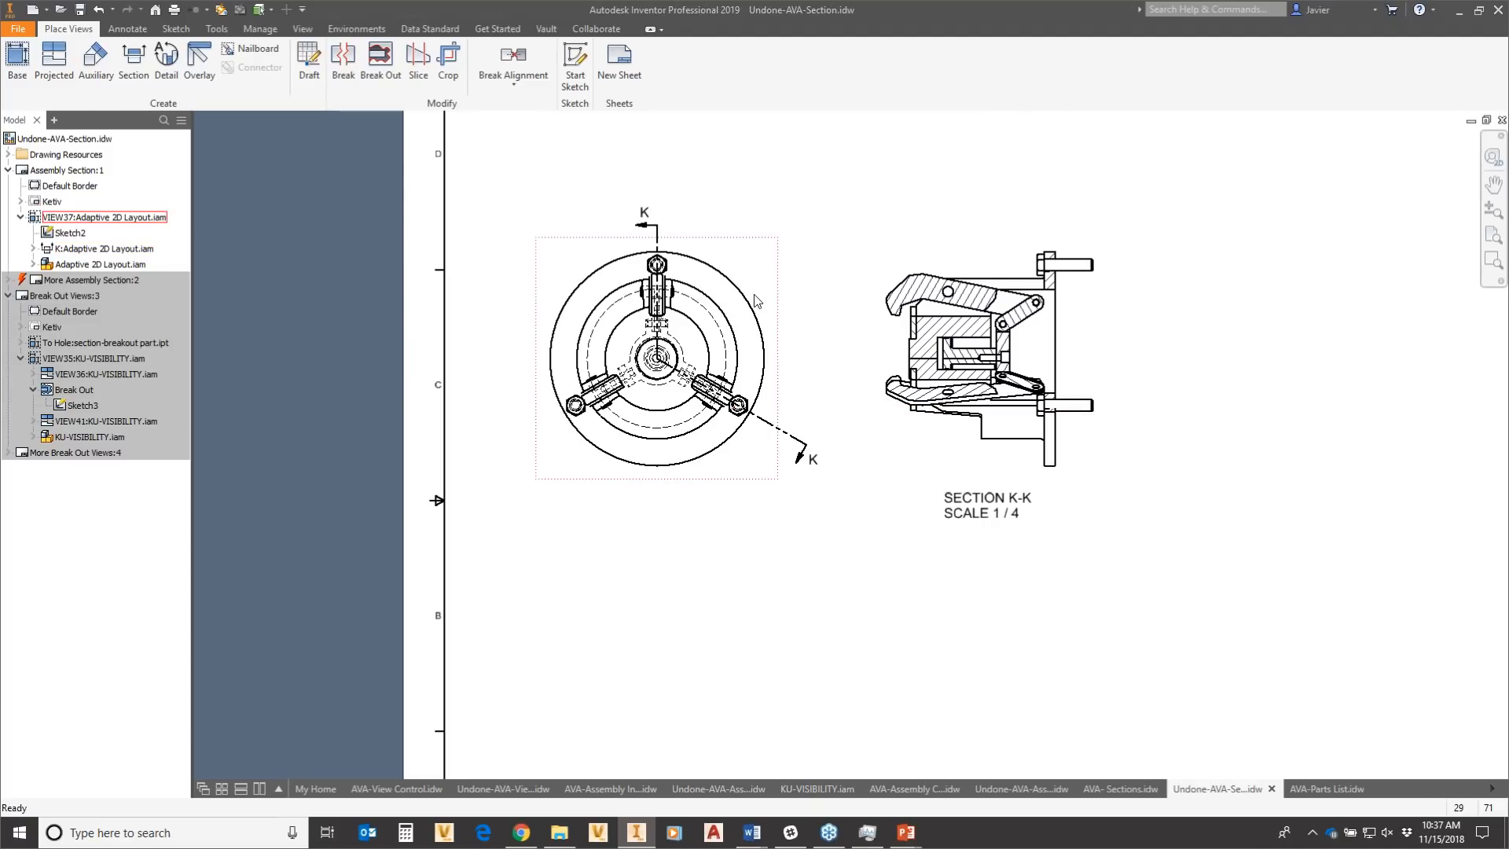
Set the section's method to Aligned in its section properties and compare the lower bolt's position with the round view.
right_click(657, 224)
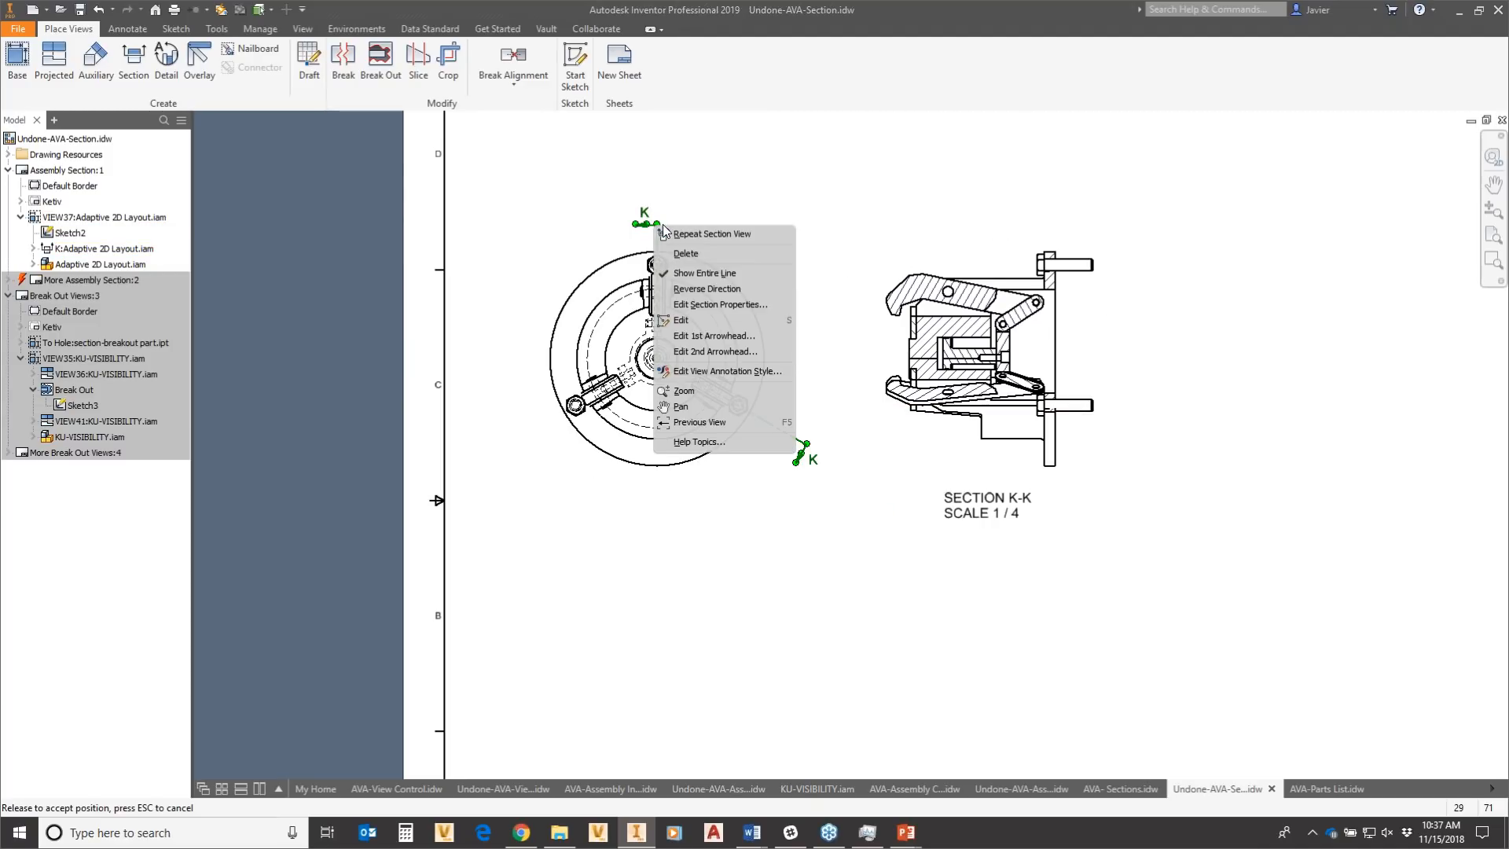
left_click(707, 305)
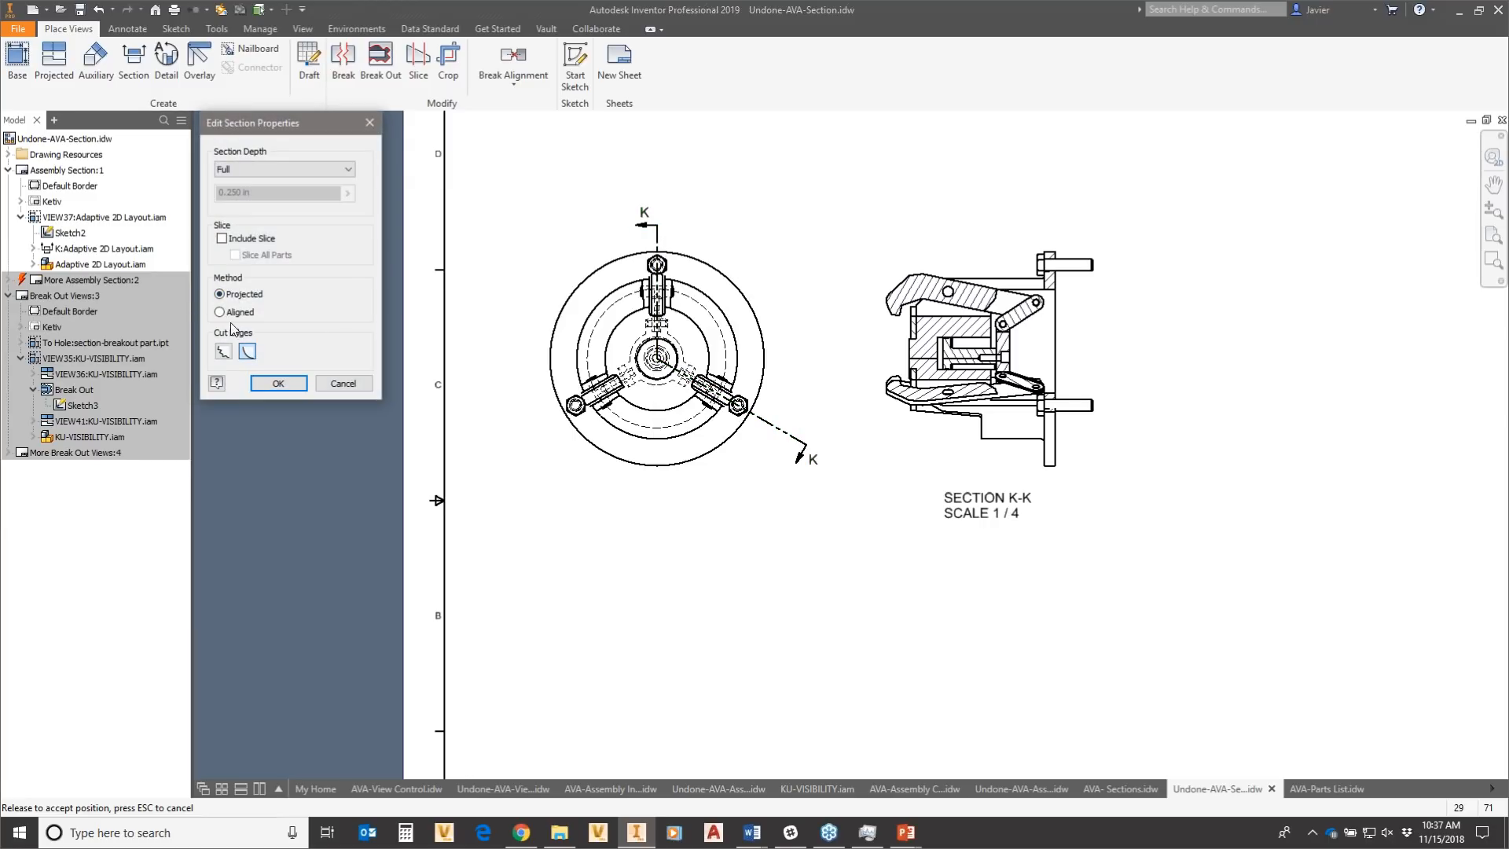
left_click(278, 383)
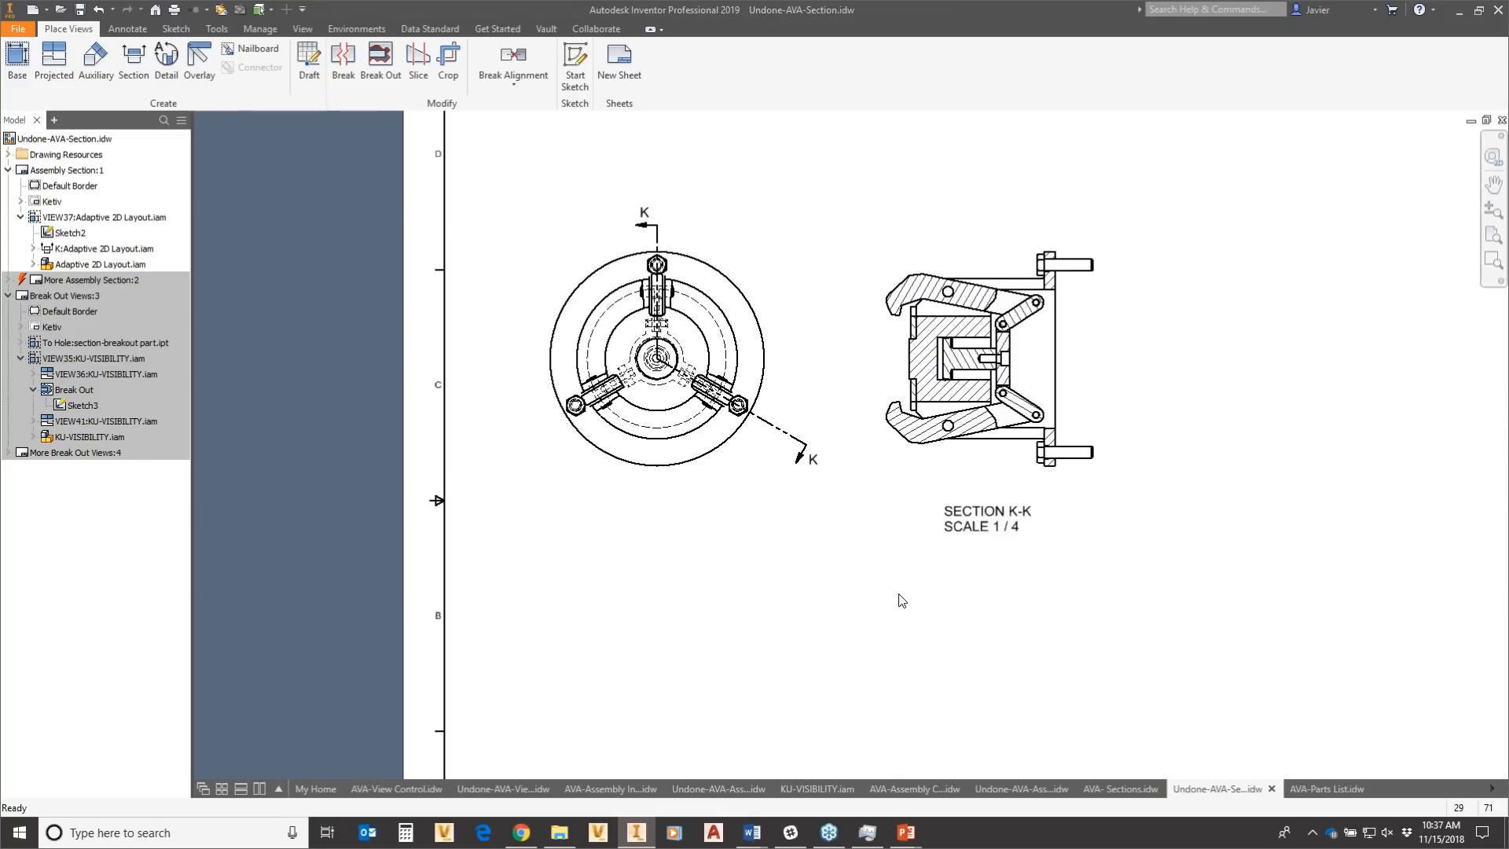
left_click_drag(1118, 450, 597, 451, "shift")
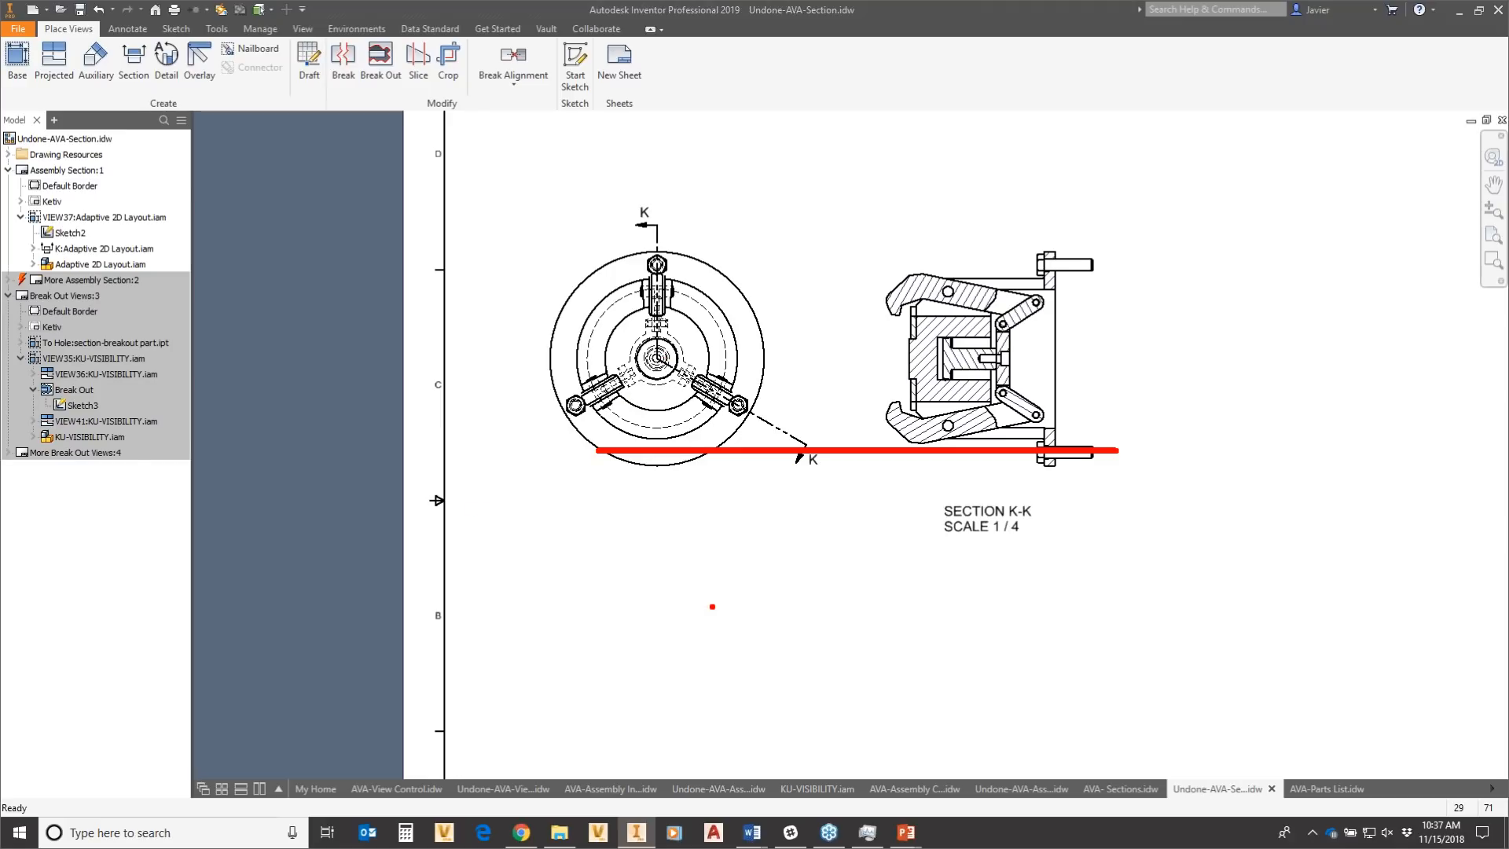
key("Escape")
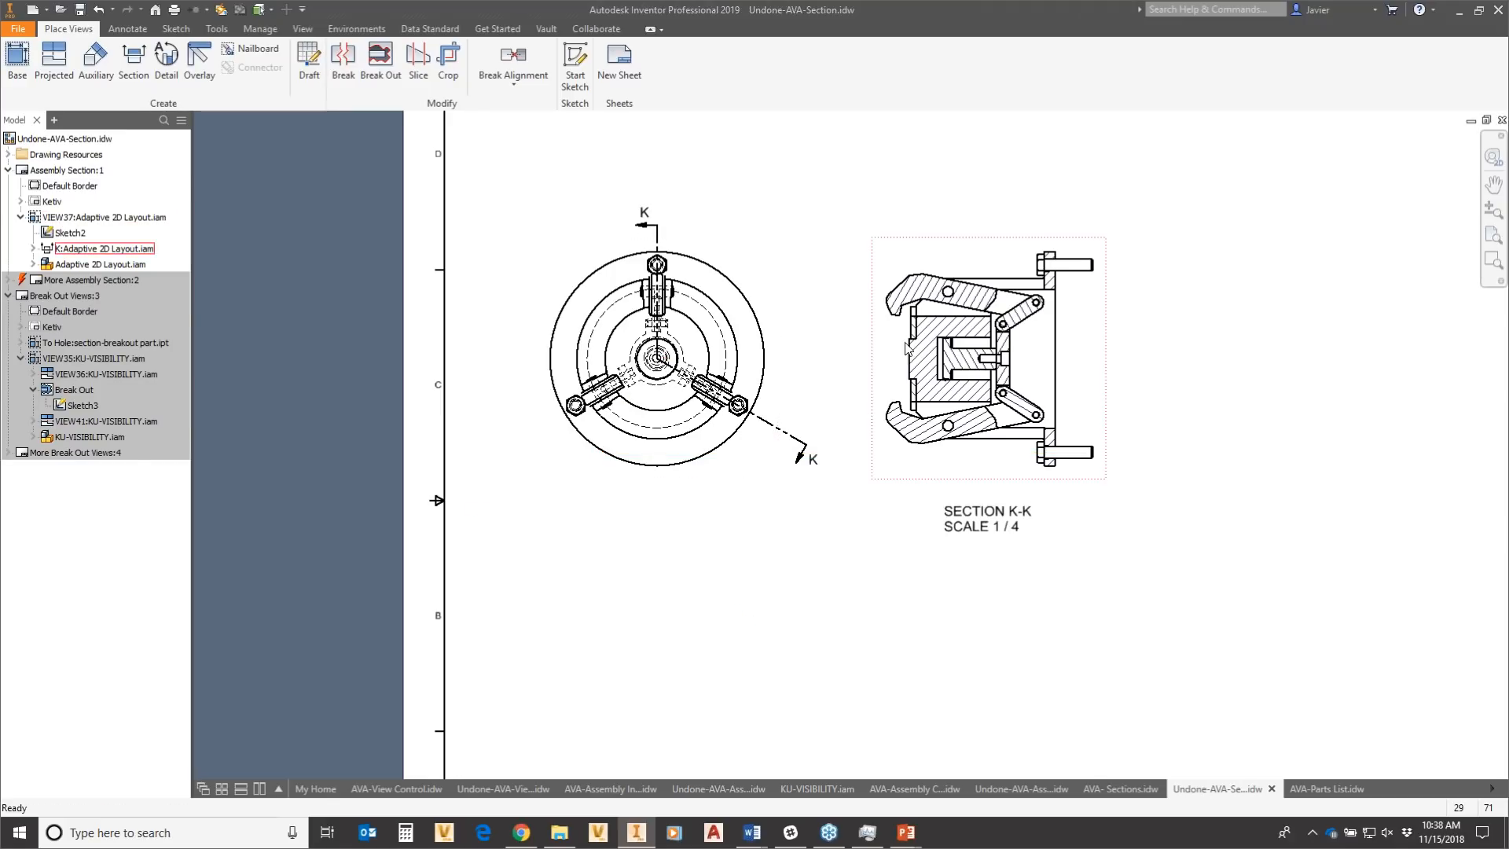
scroll(909, 349, "up", 3)
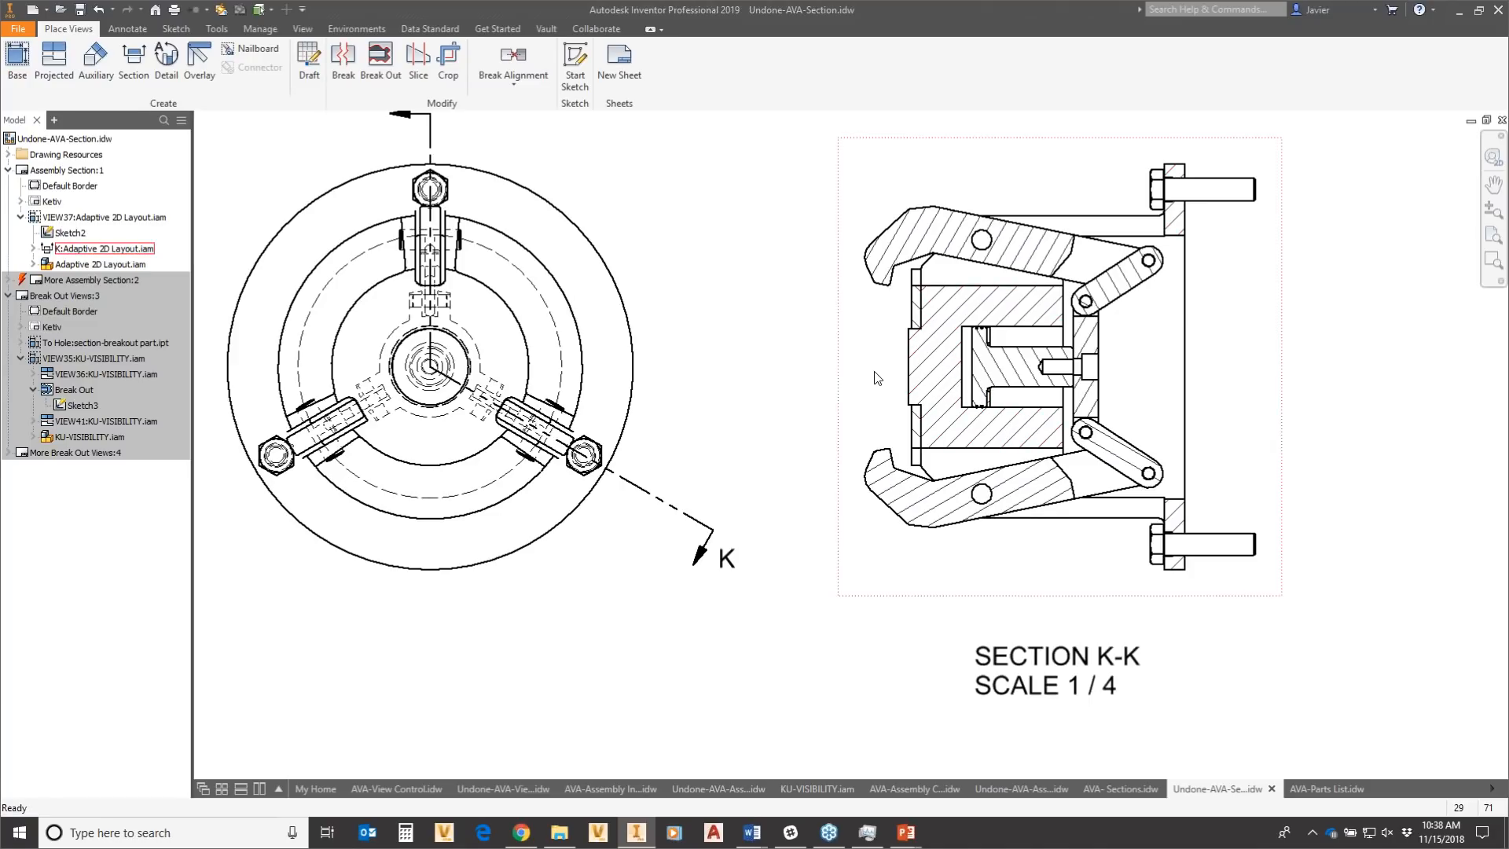
scroll(876, 370, "down", 2)
middle_click_drag(1230, 424, 888, 459)
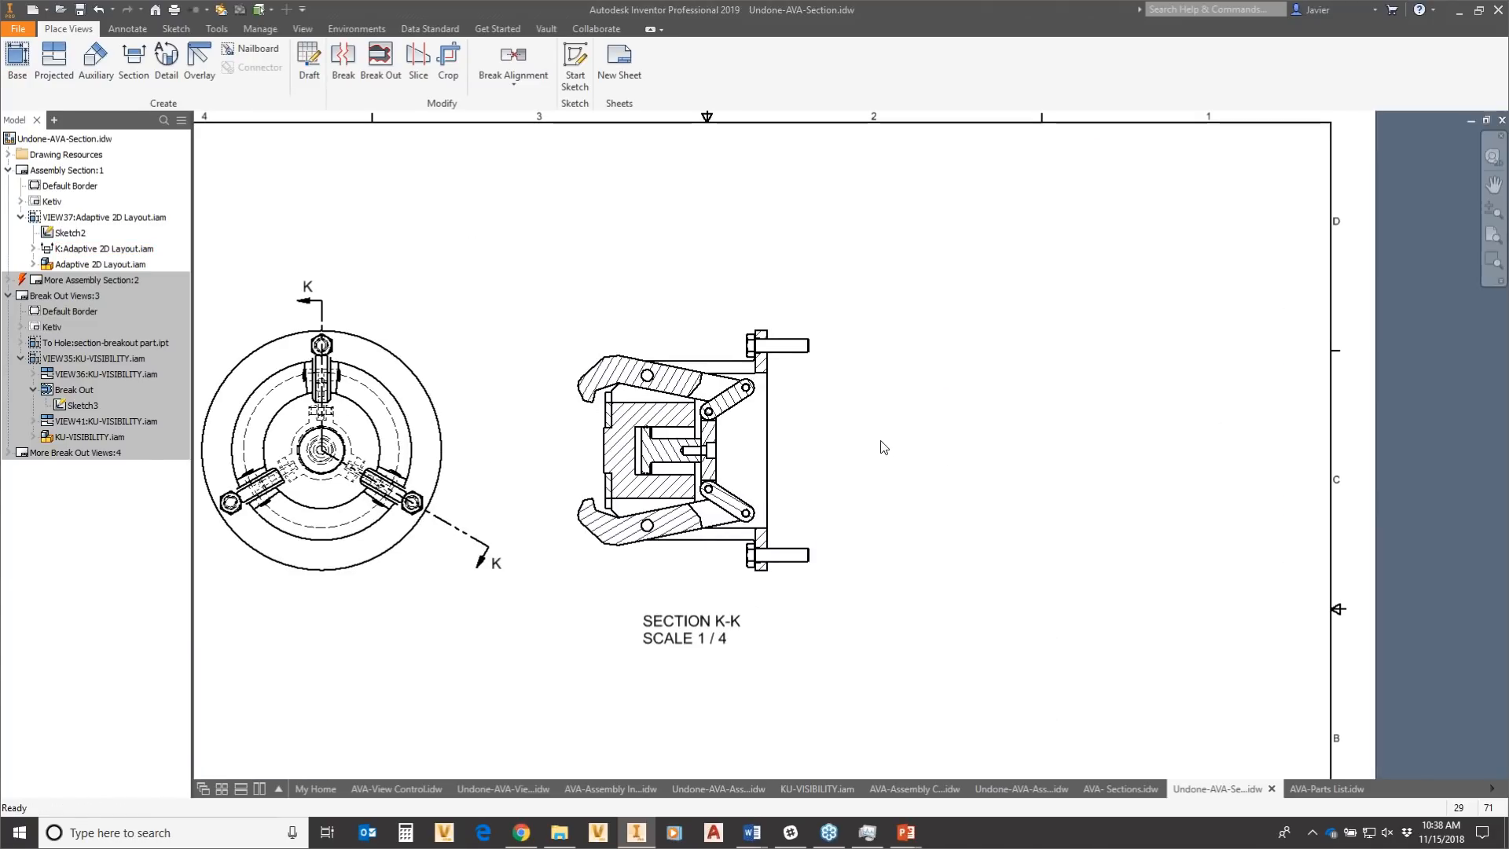
left_click(71, 61)
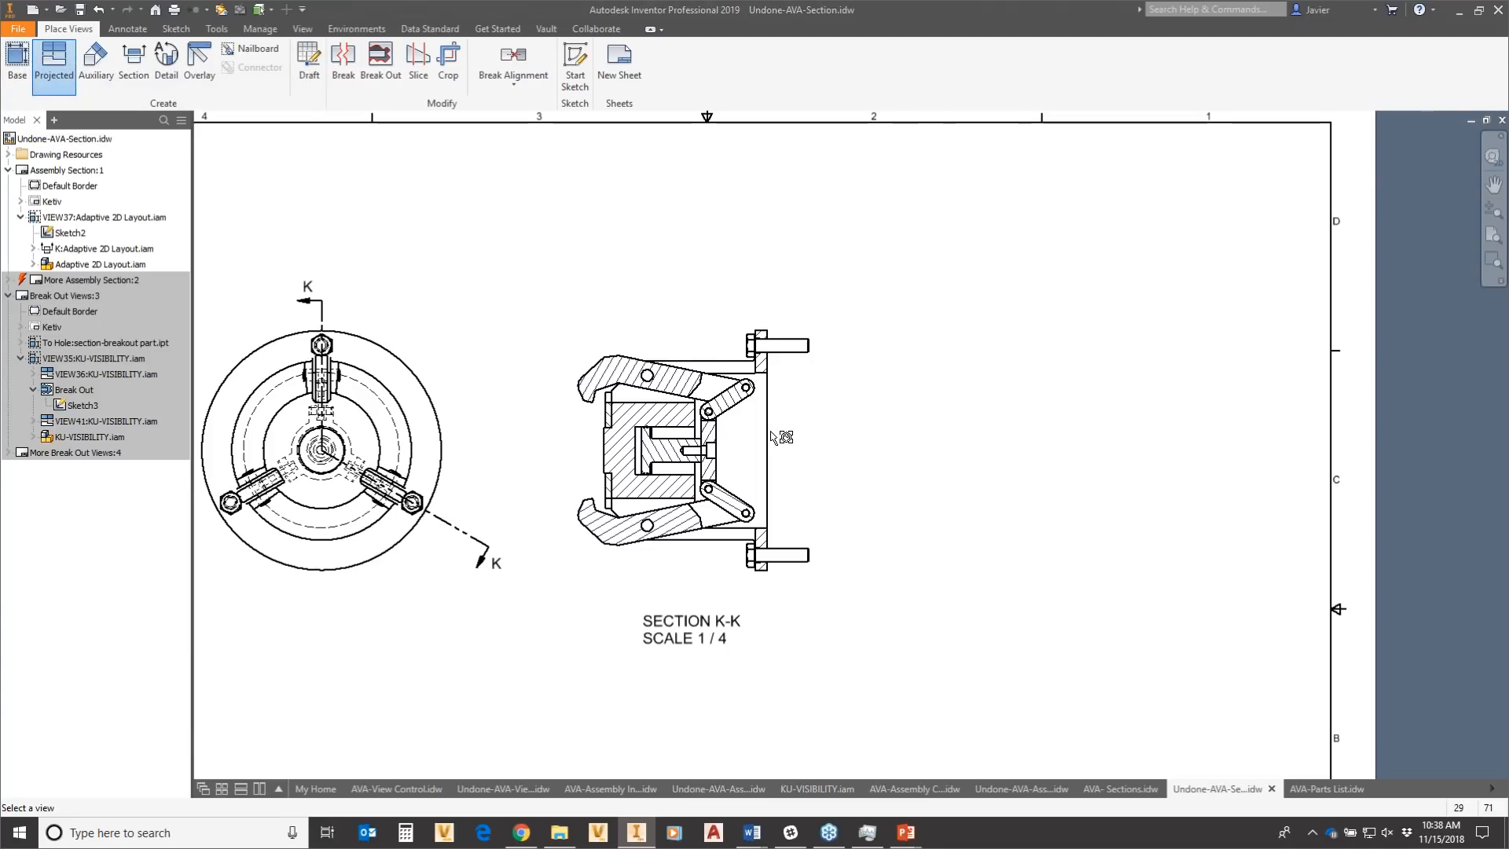
key("Escape")
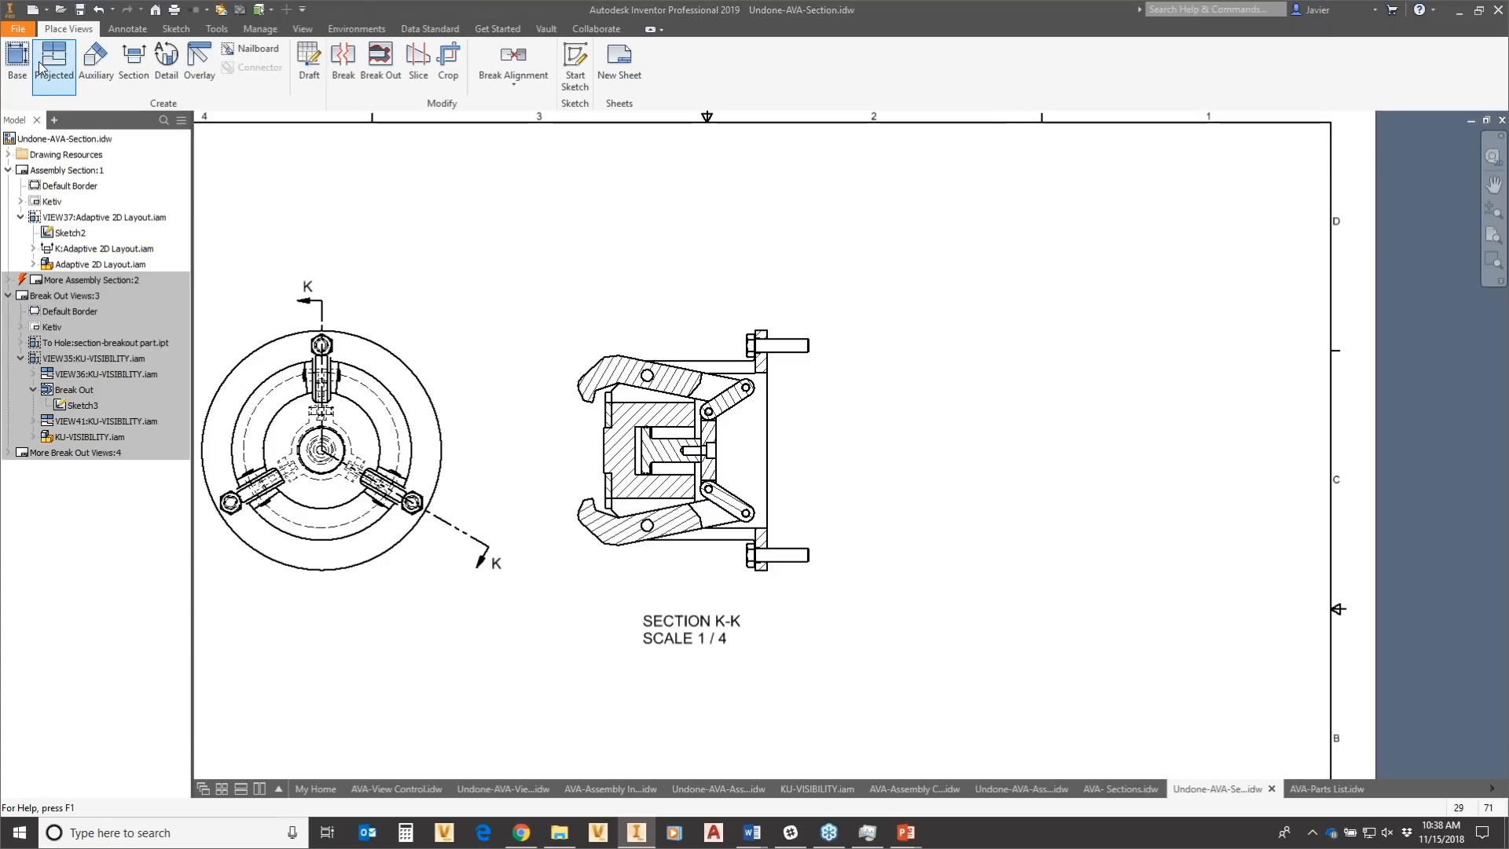
left_click(41, 67)
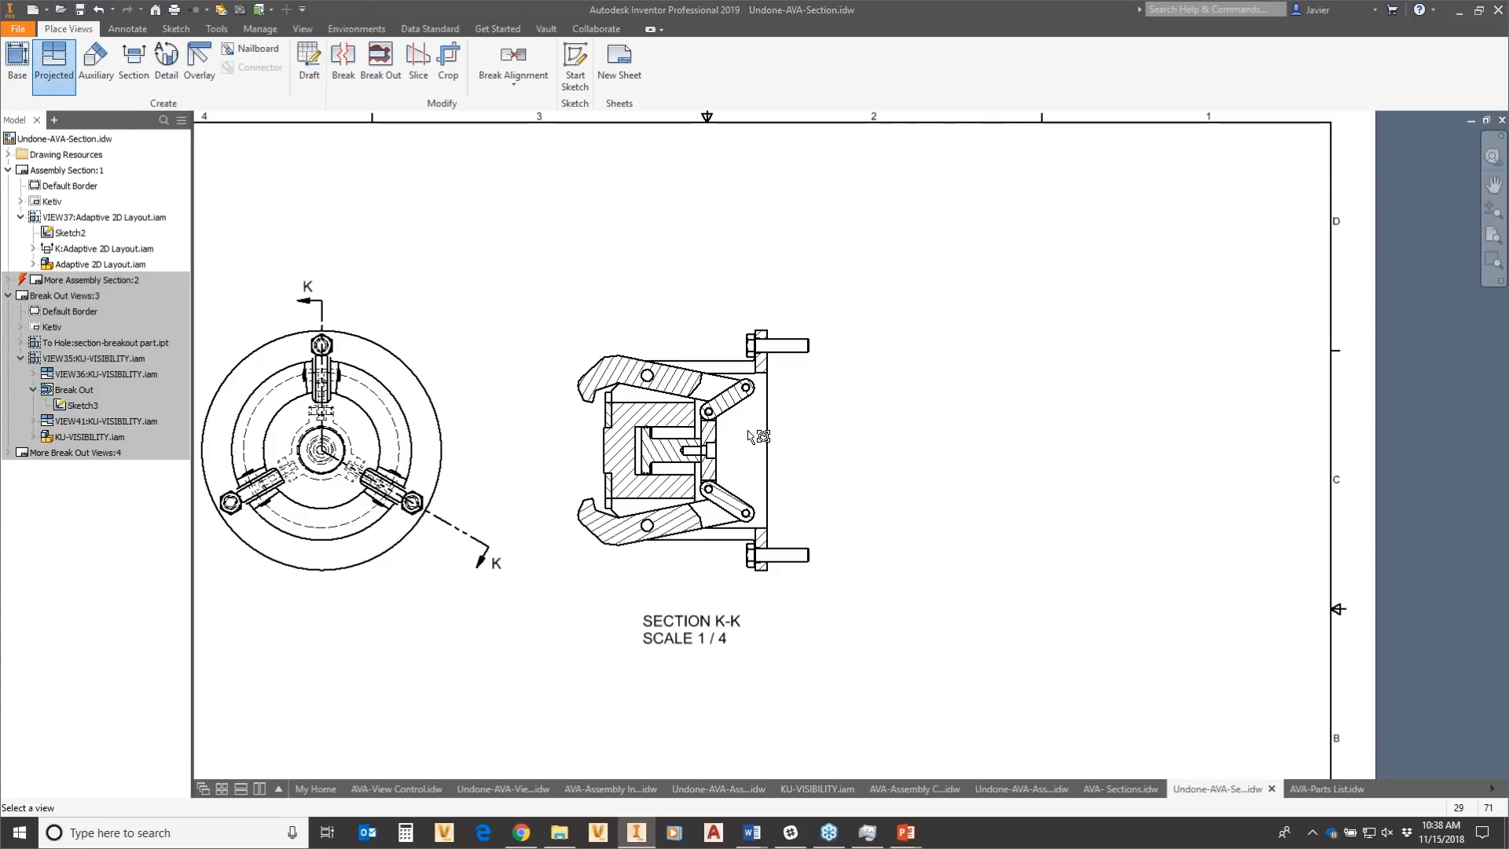
key("Escape")
scroll(774, 478, "up", 3)
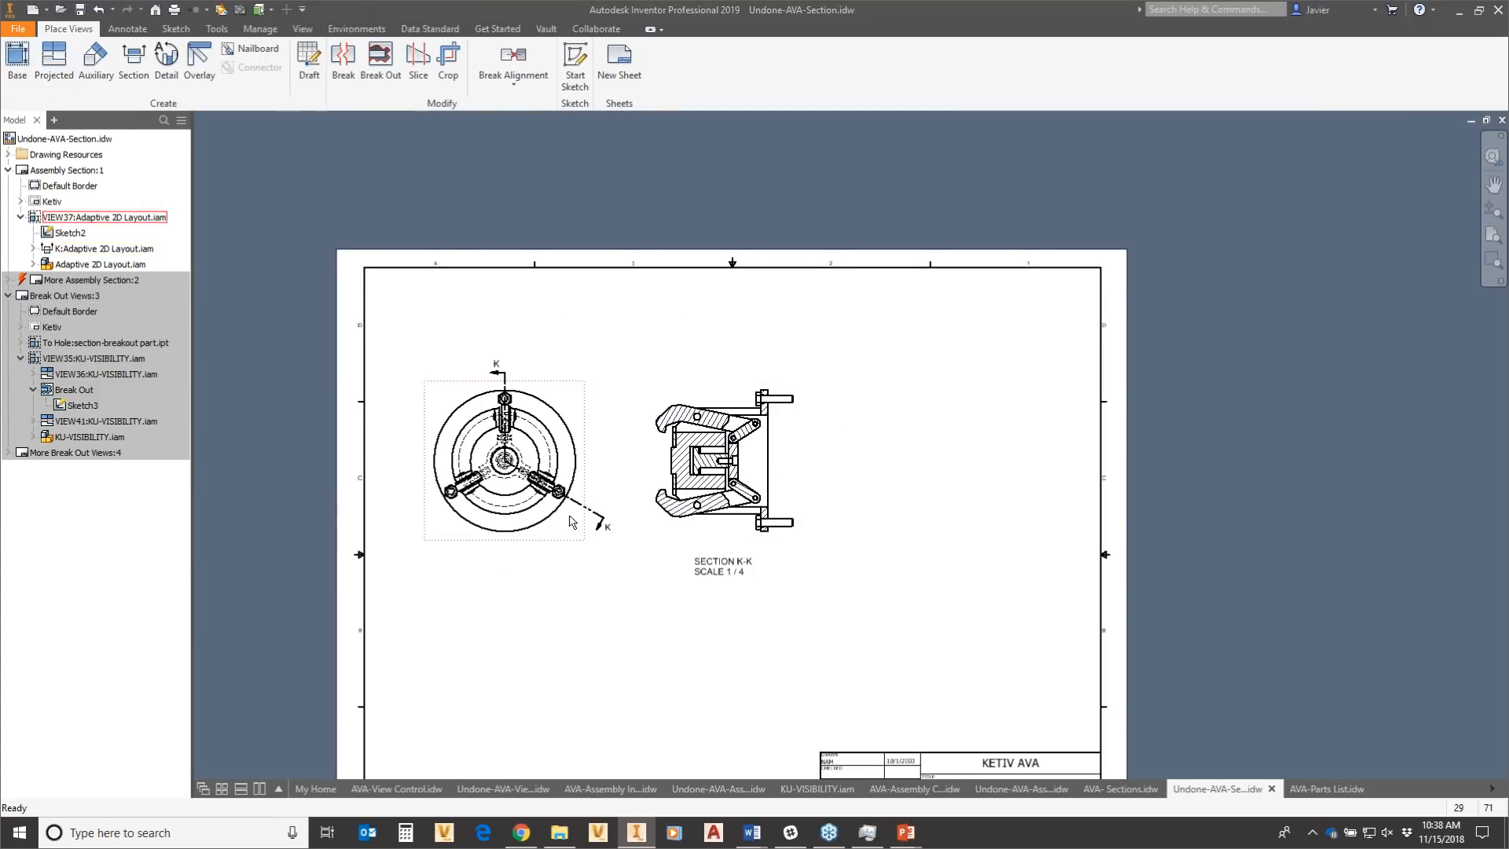
Delete section view K together with its bent section line on the round view.
scroll(578, 514, "down", 3)
left_click(959, 389)
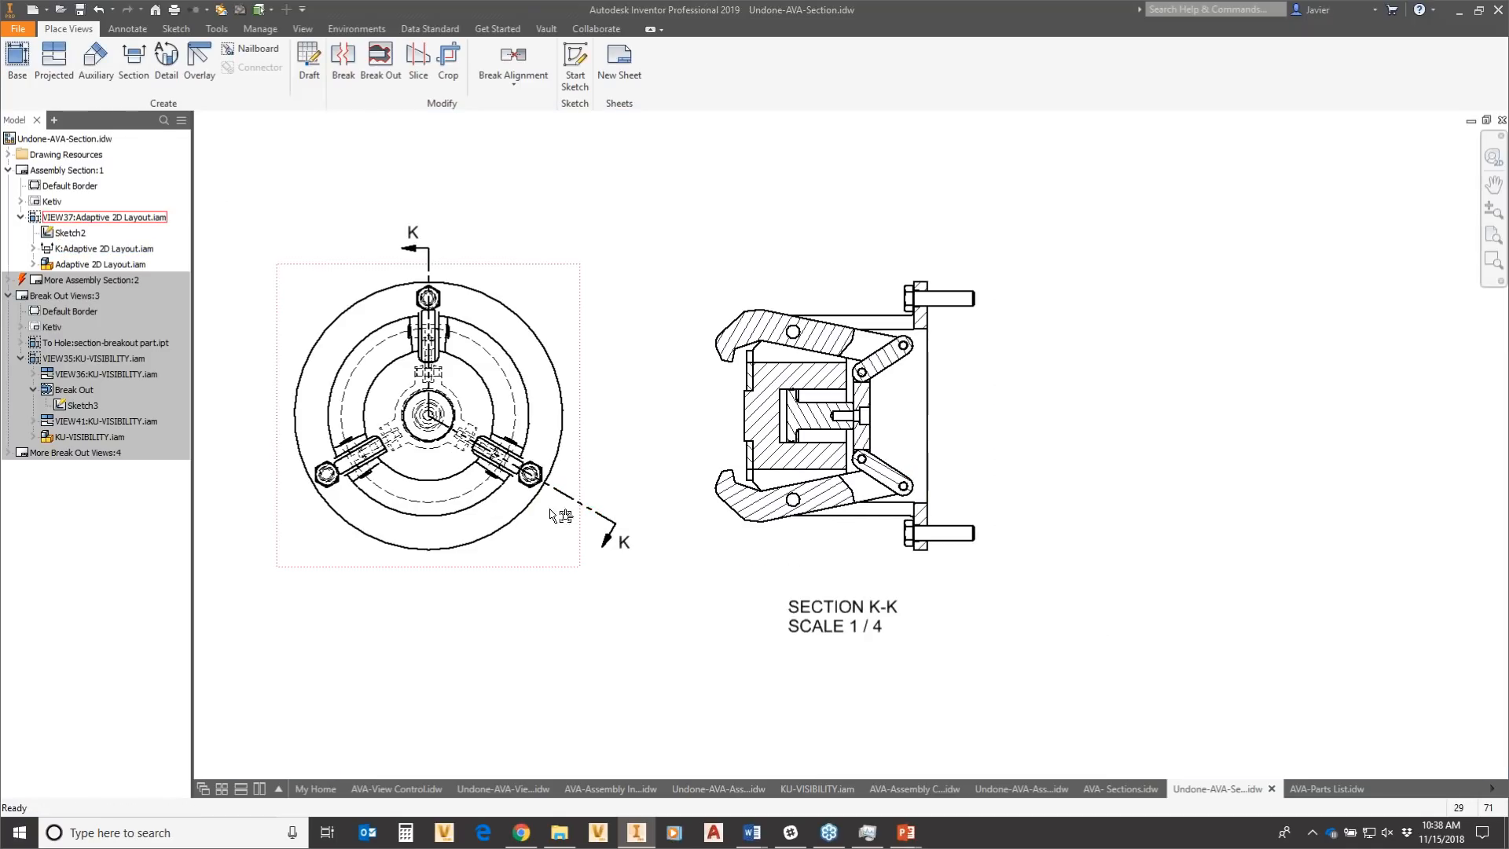
left_click_drag(590, 513, 591, 515)
right_click(591, 516)
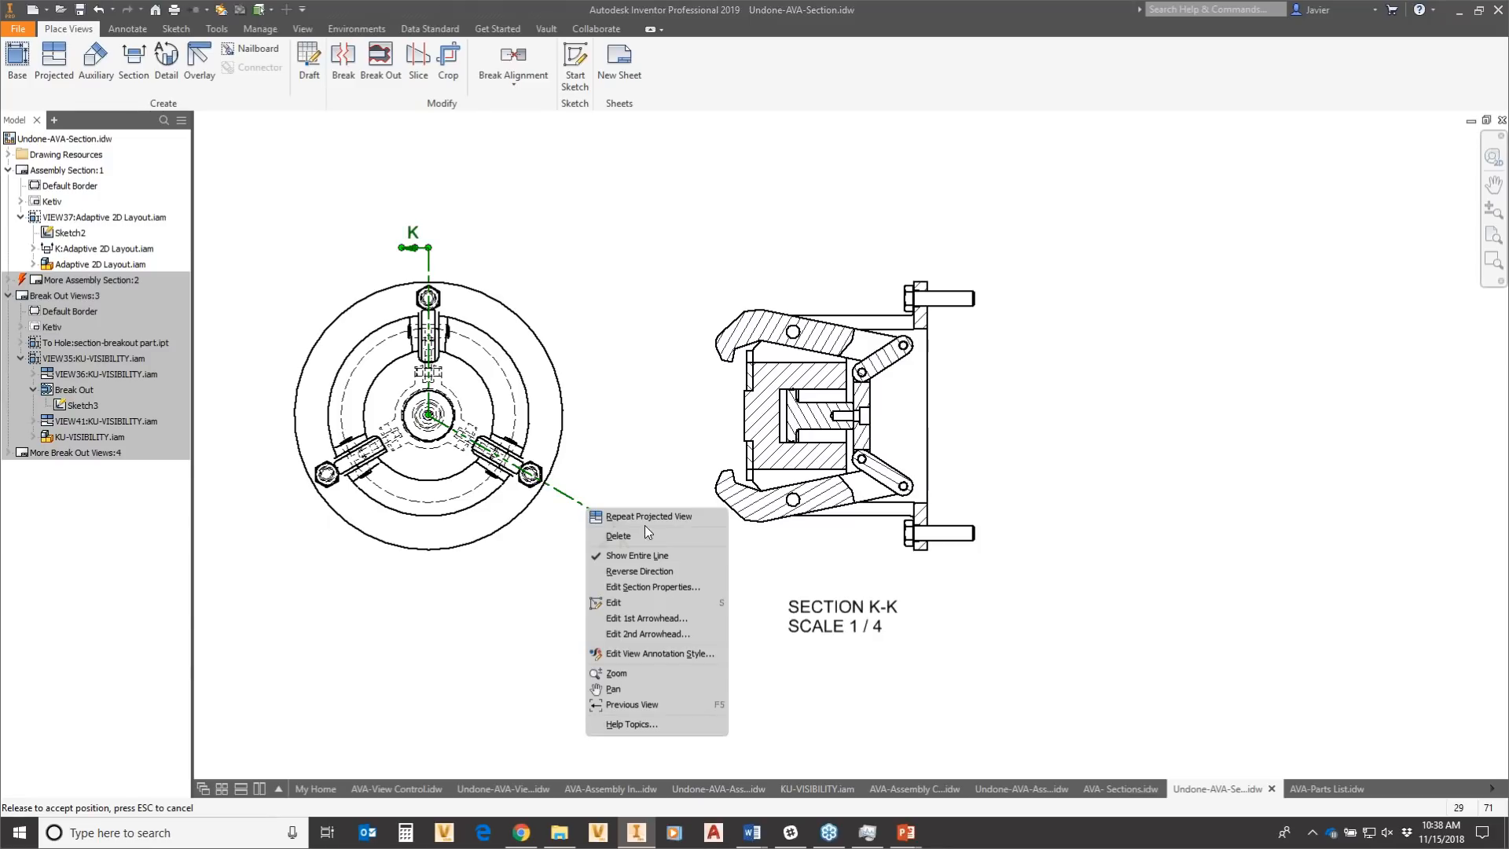
left_click(492, 535)
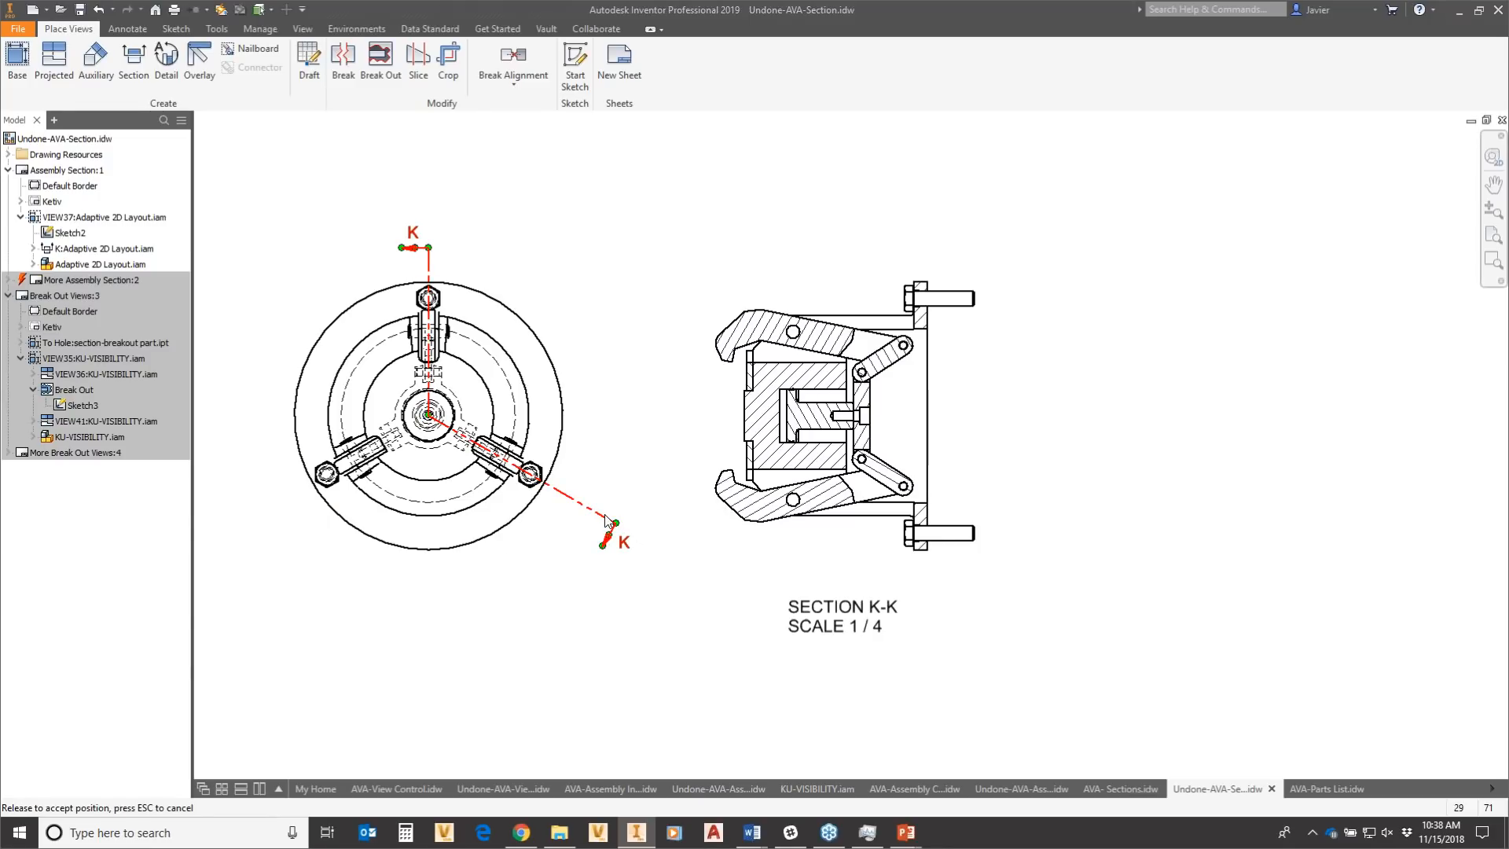
key("Delete")
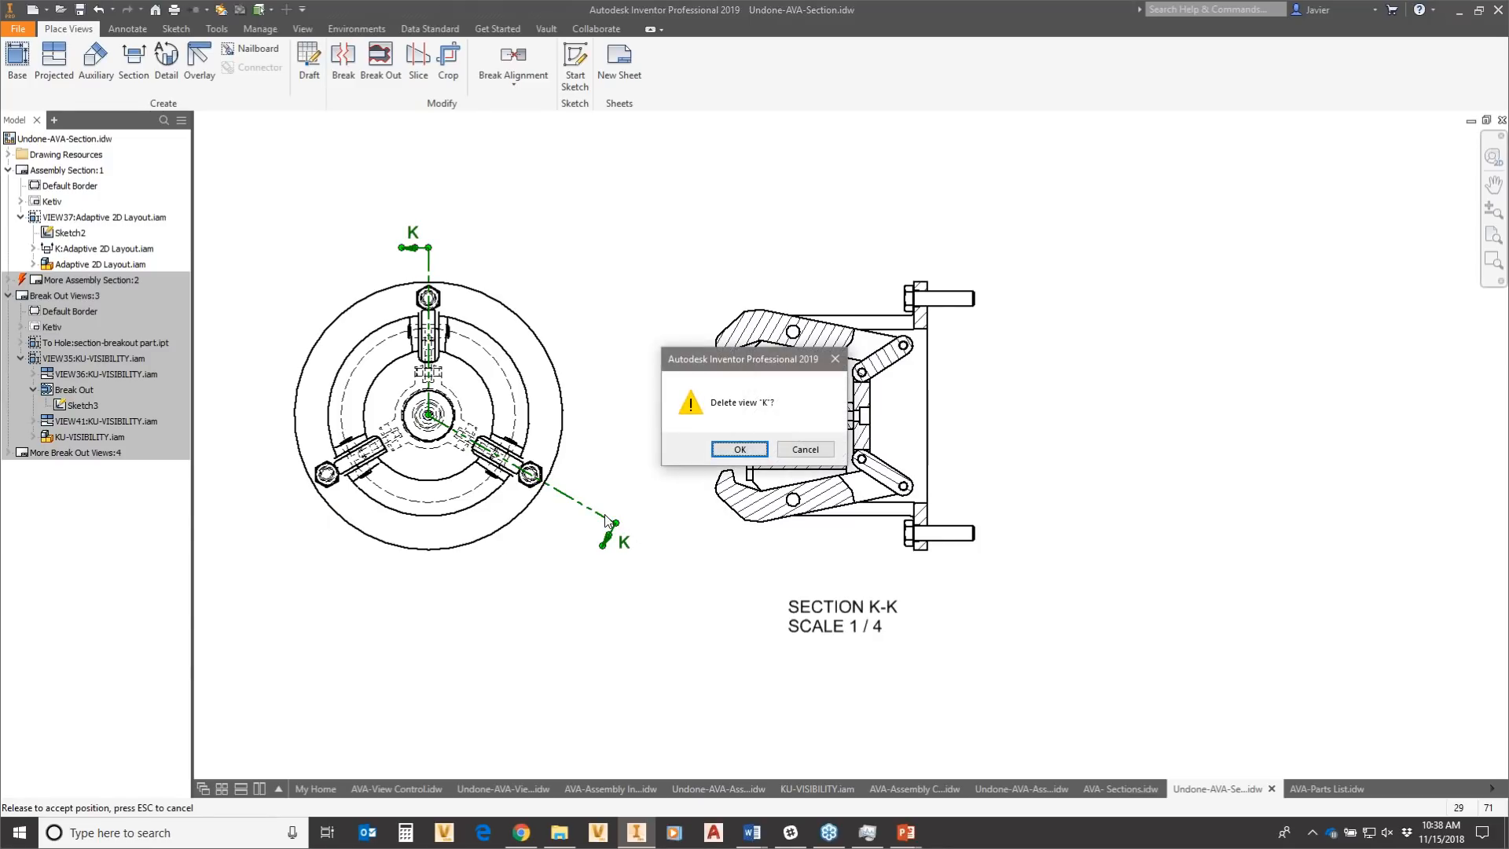
left_click(741, 450)
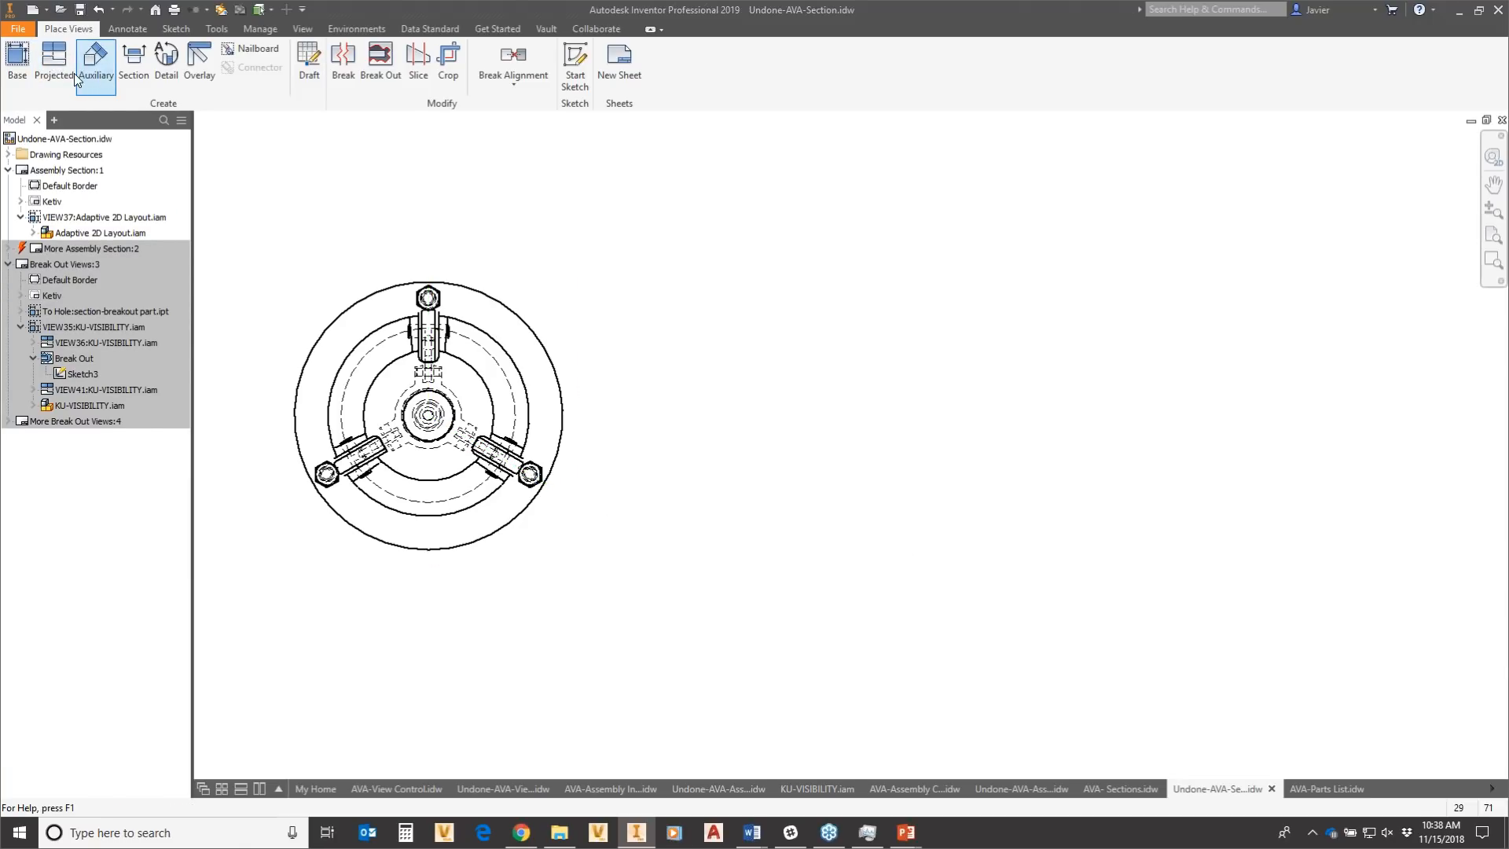
Section the round view along a straight vertical line through its centre, placing the full-depth Projected section view at 1/4 scale to its right.
left_click(134, 63)
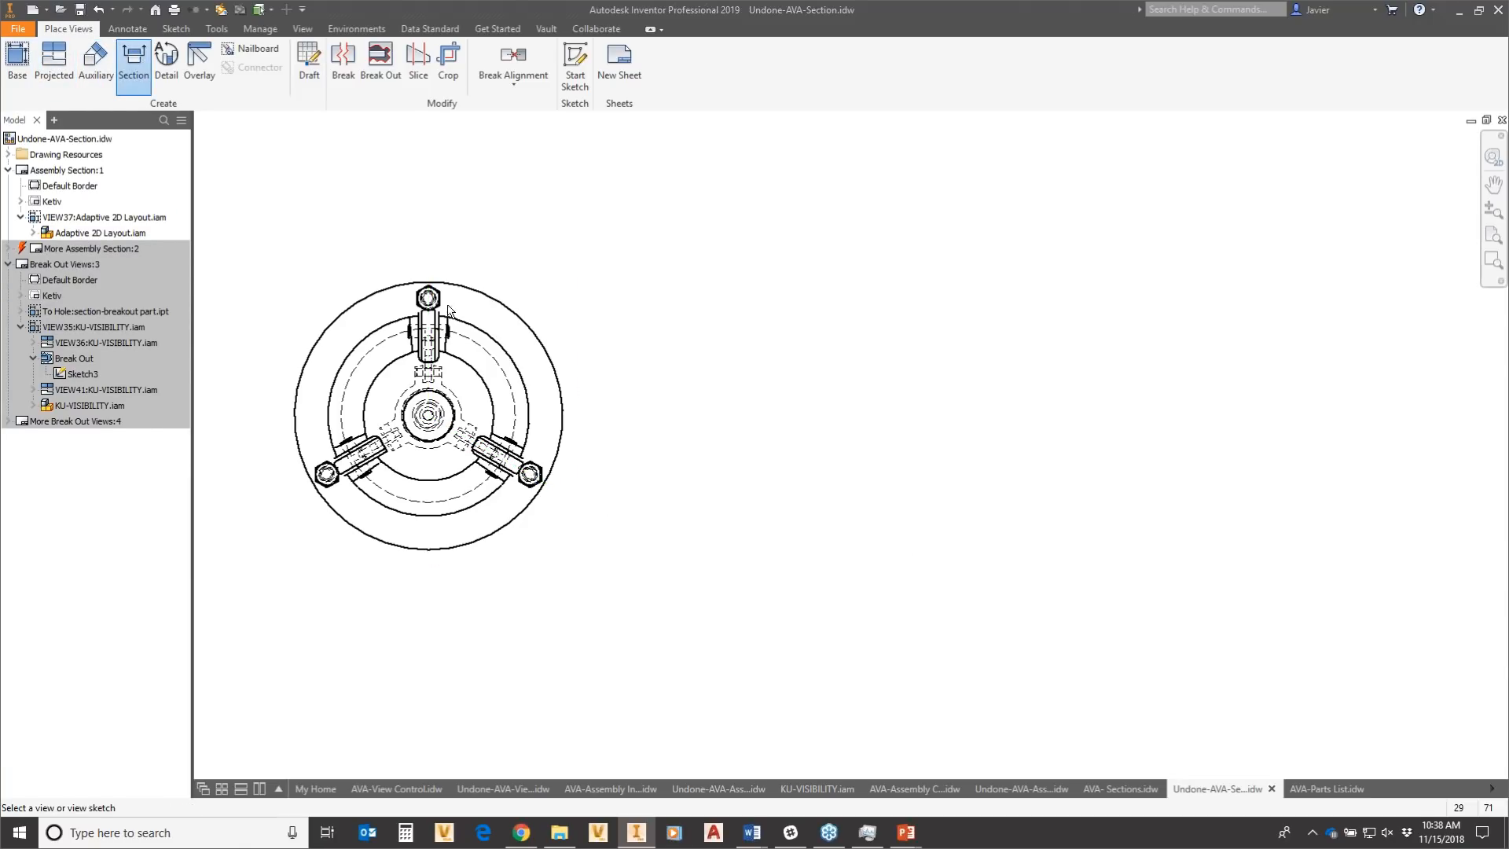
left_click(512, 293)
left_click(428, 193)
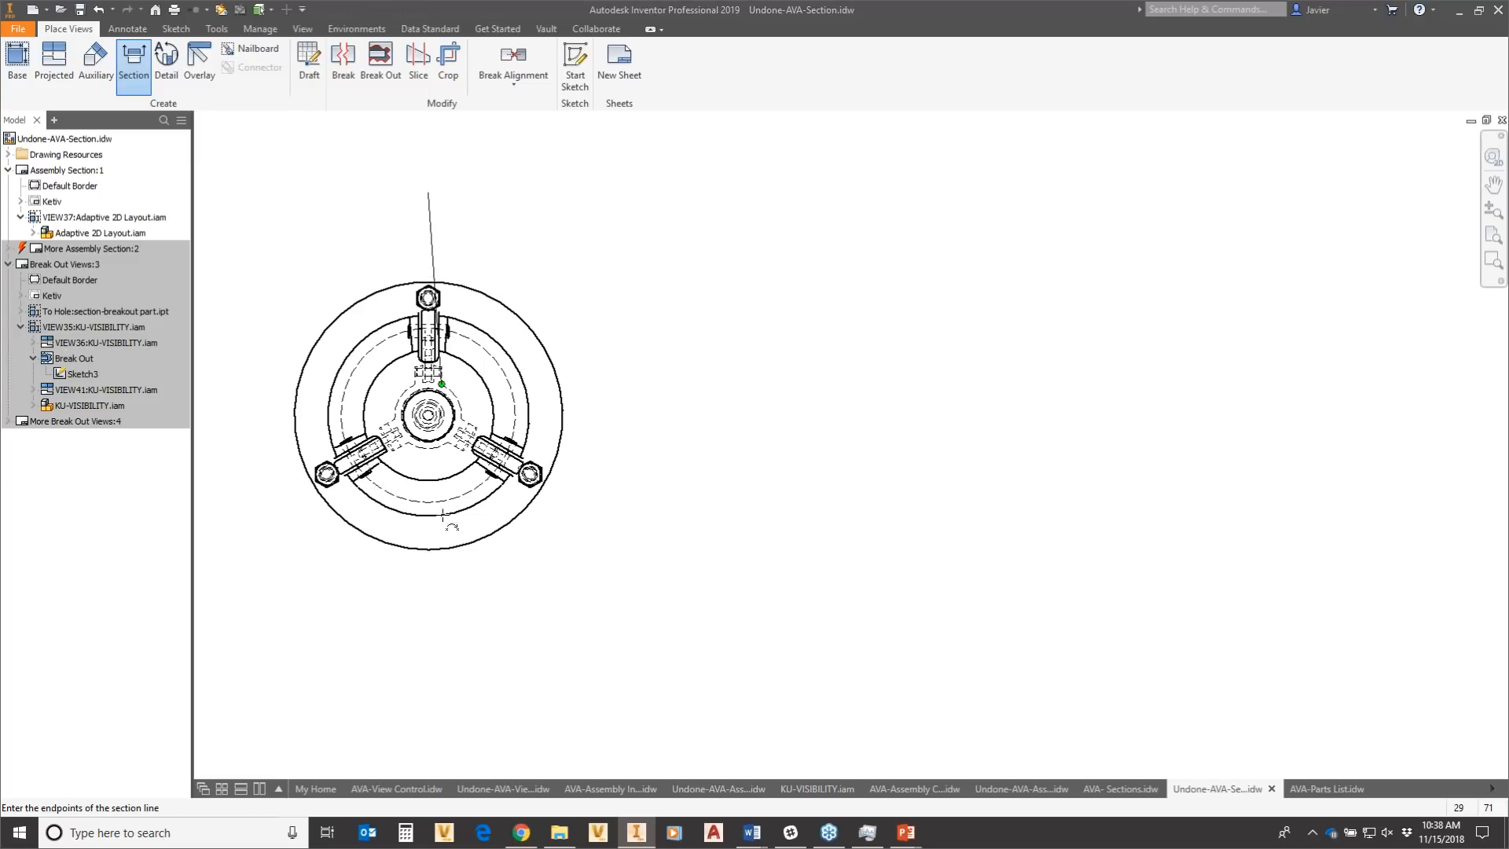
left_click(429, 641)
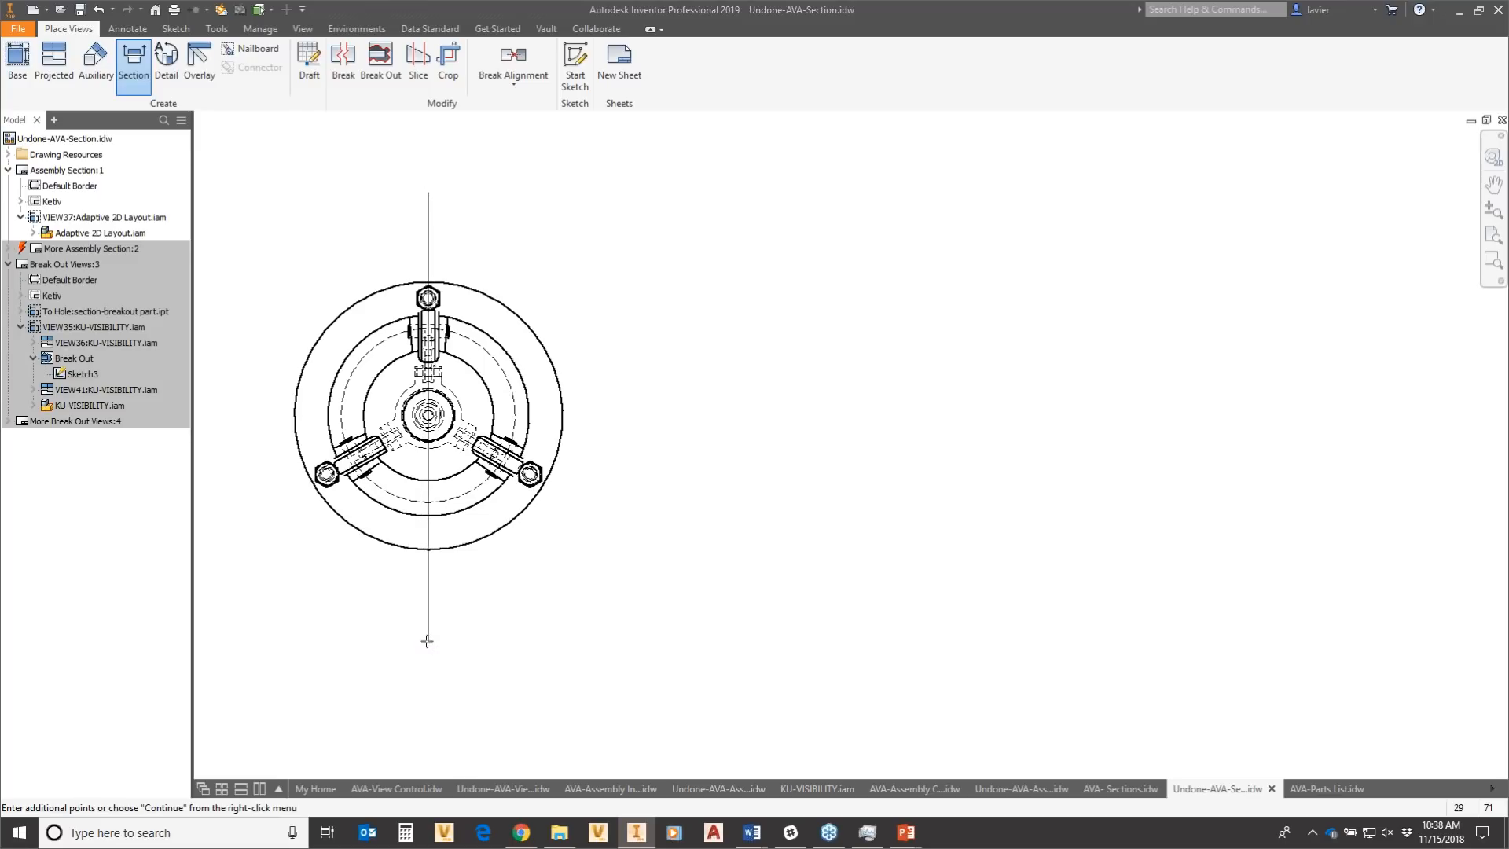
right_click(613, 561)
left_click(669, 564)
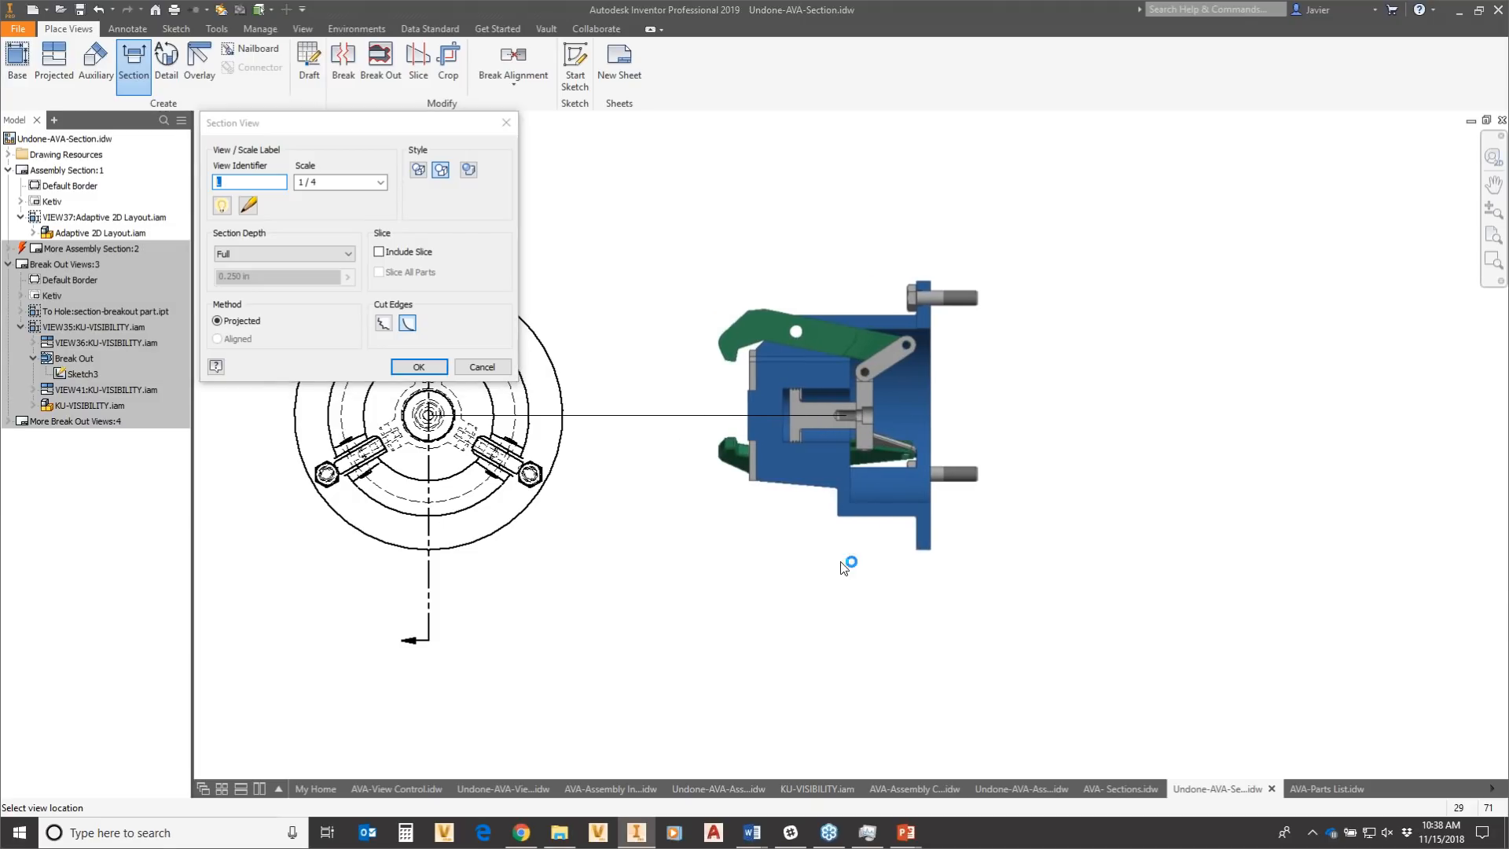
left_click(771, 601)
scroll(614, 437, "down", 3)
middle_click_drag(922, 465, 883, 499)
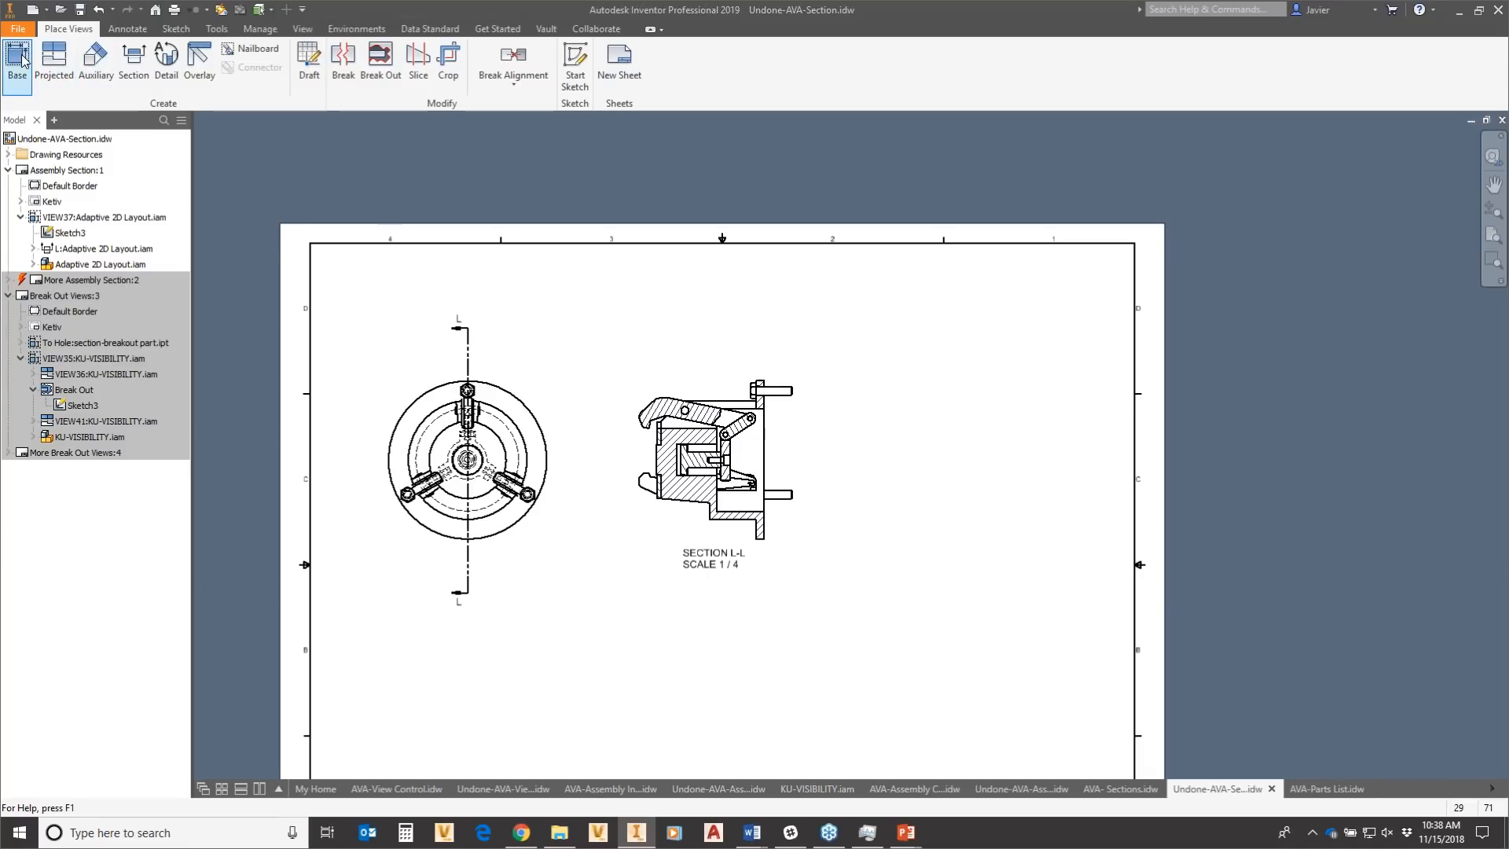
Project an isometric view from section L-L and place it up and to the right of that section.
left_click(53, 63)
left_click(798, 434)
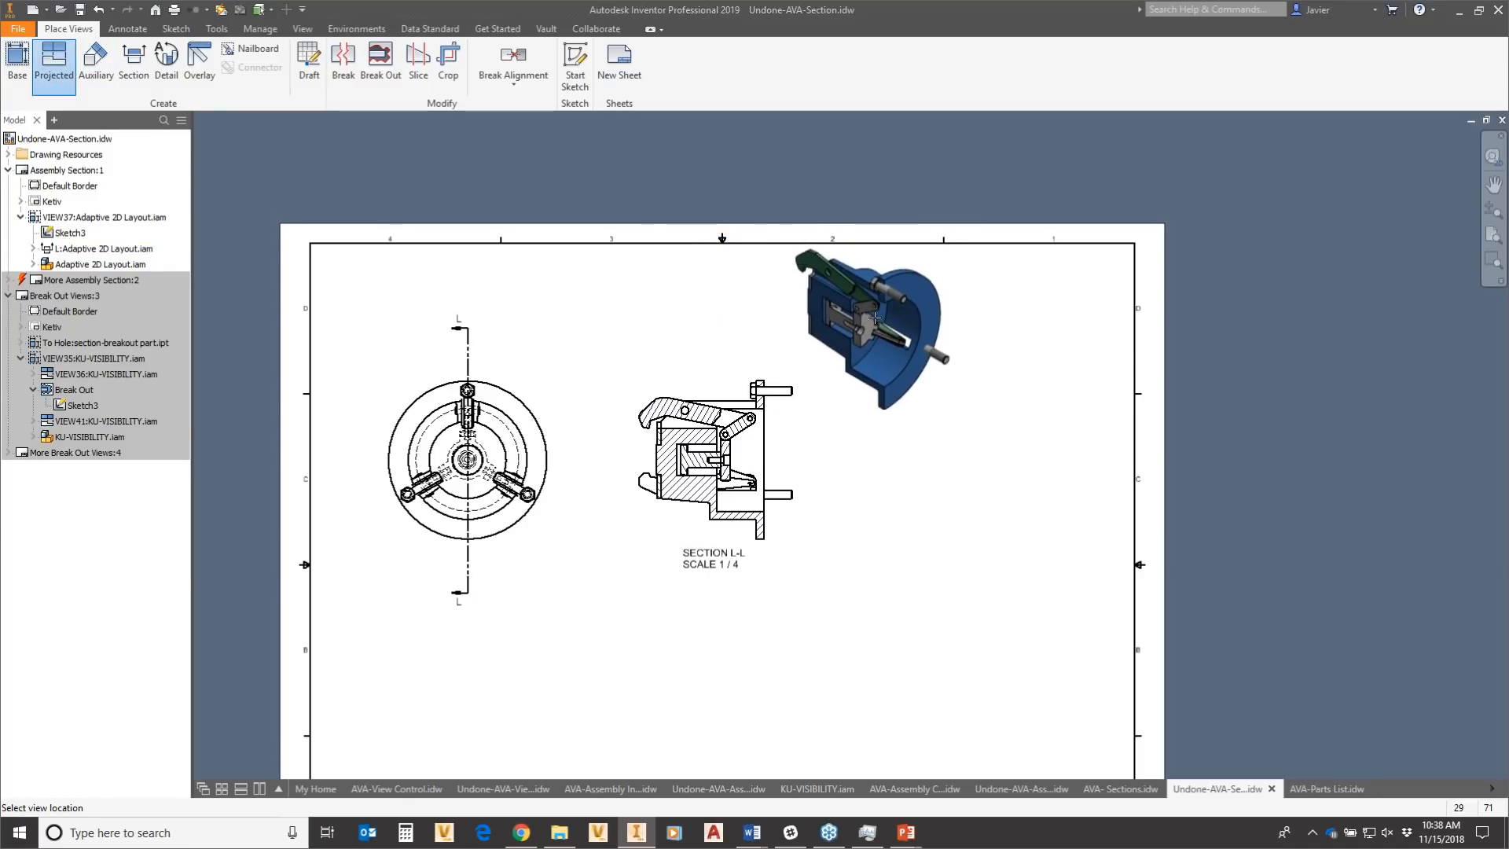
left_click(969, 348)
right_click(978, 361)
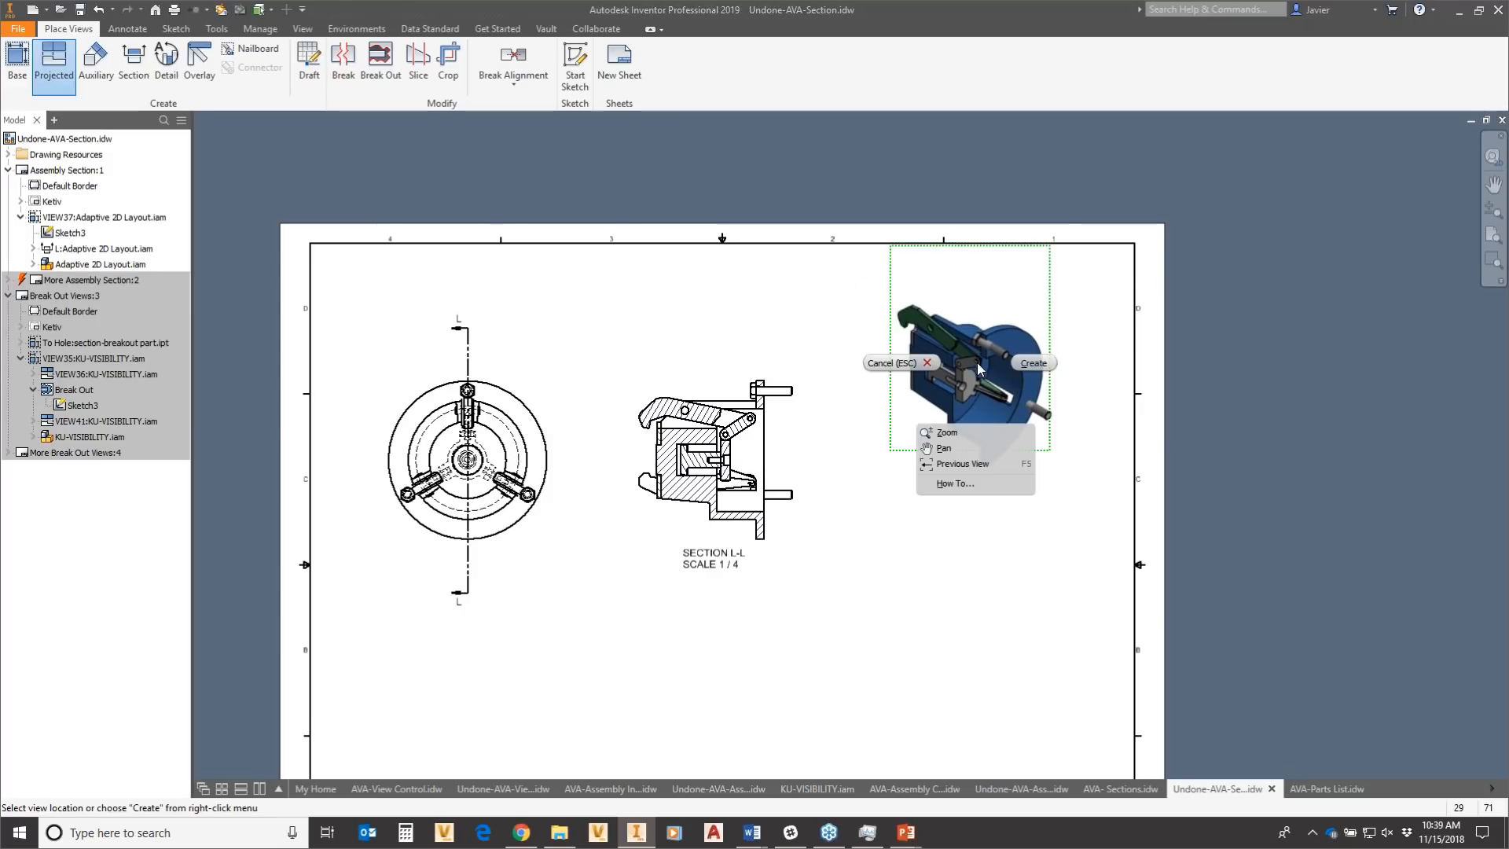
left_click(1028, 364)
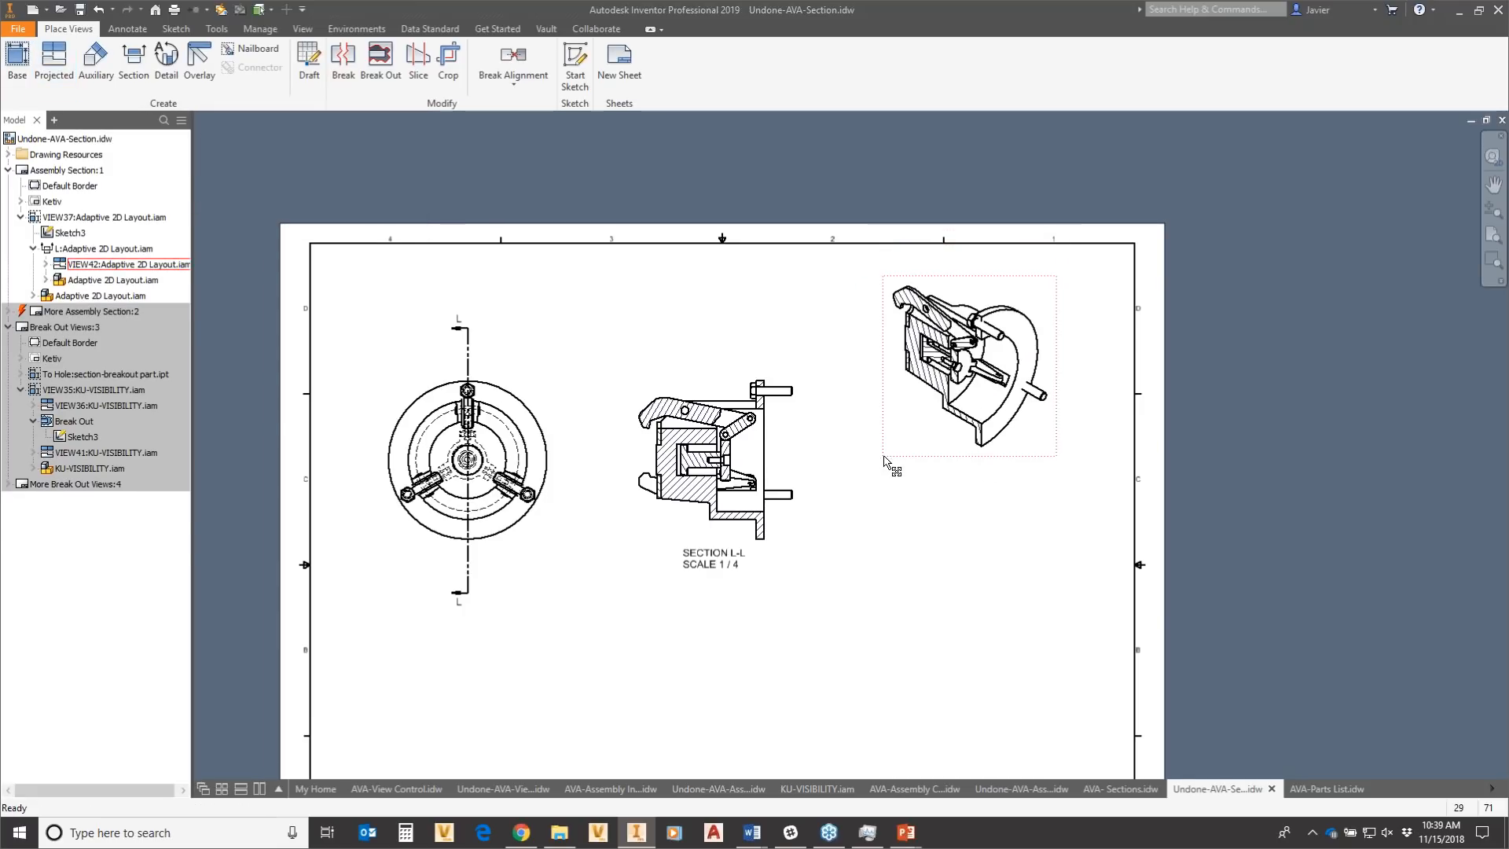
Give the isometric section view its own shaded style and a scale of 1/2, independent of the parent view.
right_click(927, 425)
left_click(918, 401)
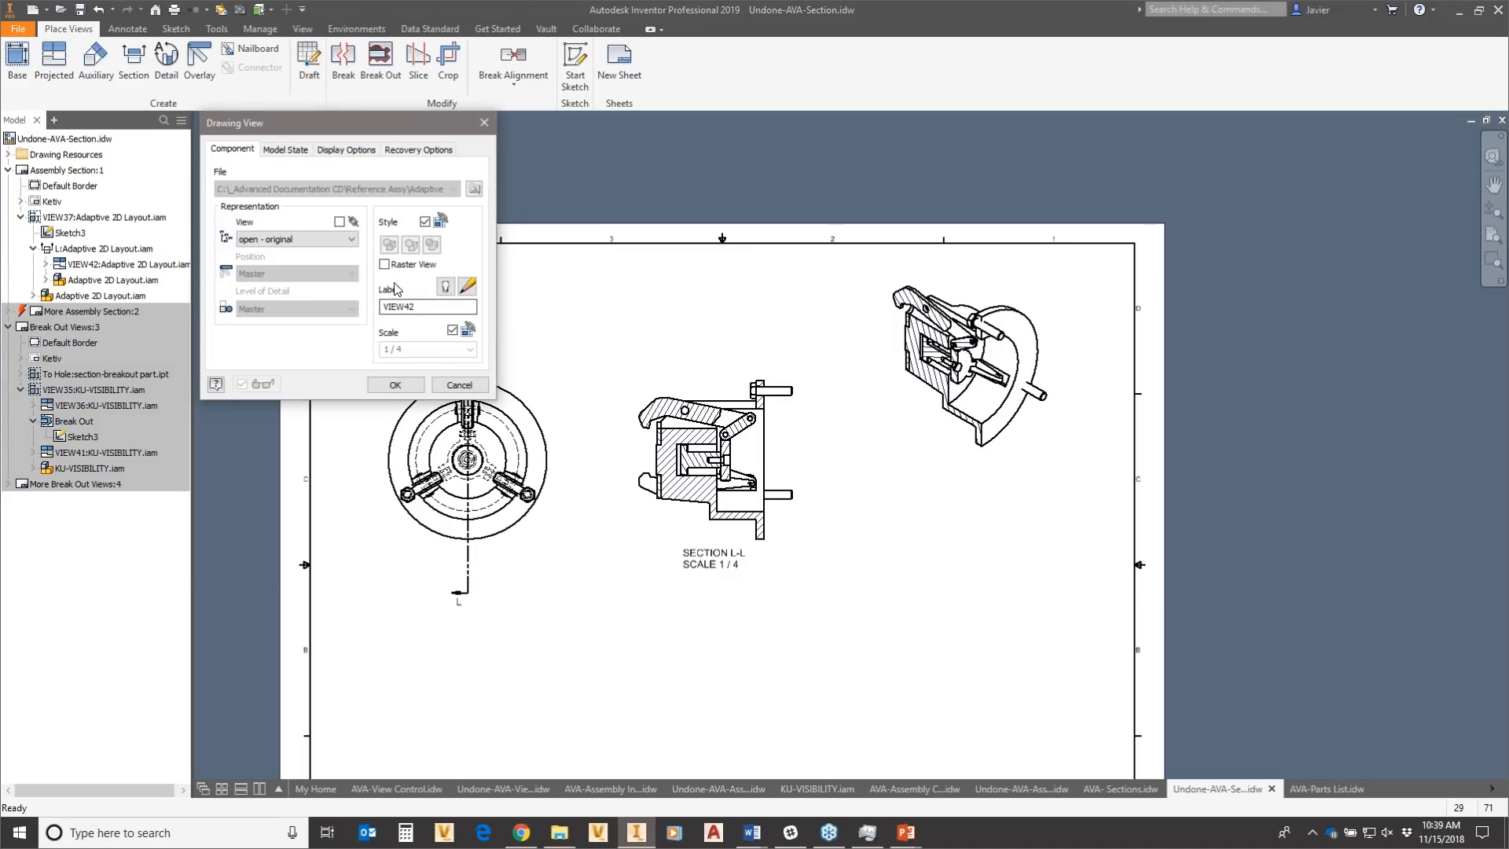
left_click(426, 223)
left_click(432, 244)
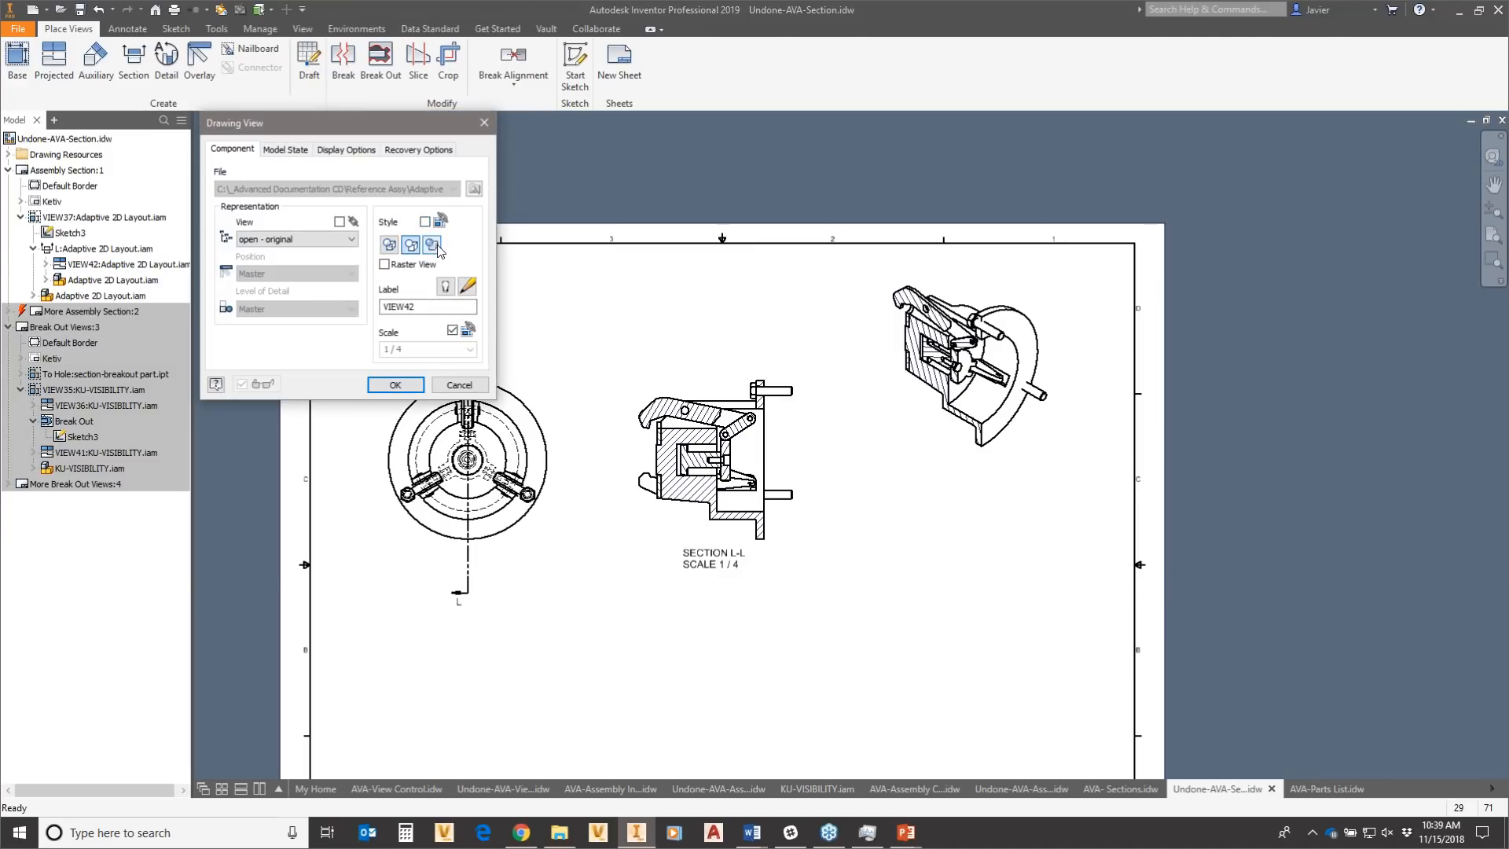
left_click(452, 330)
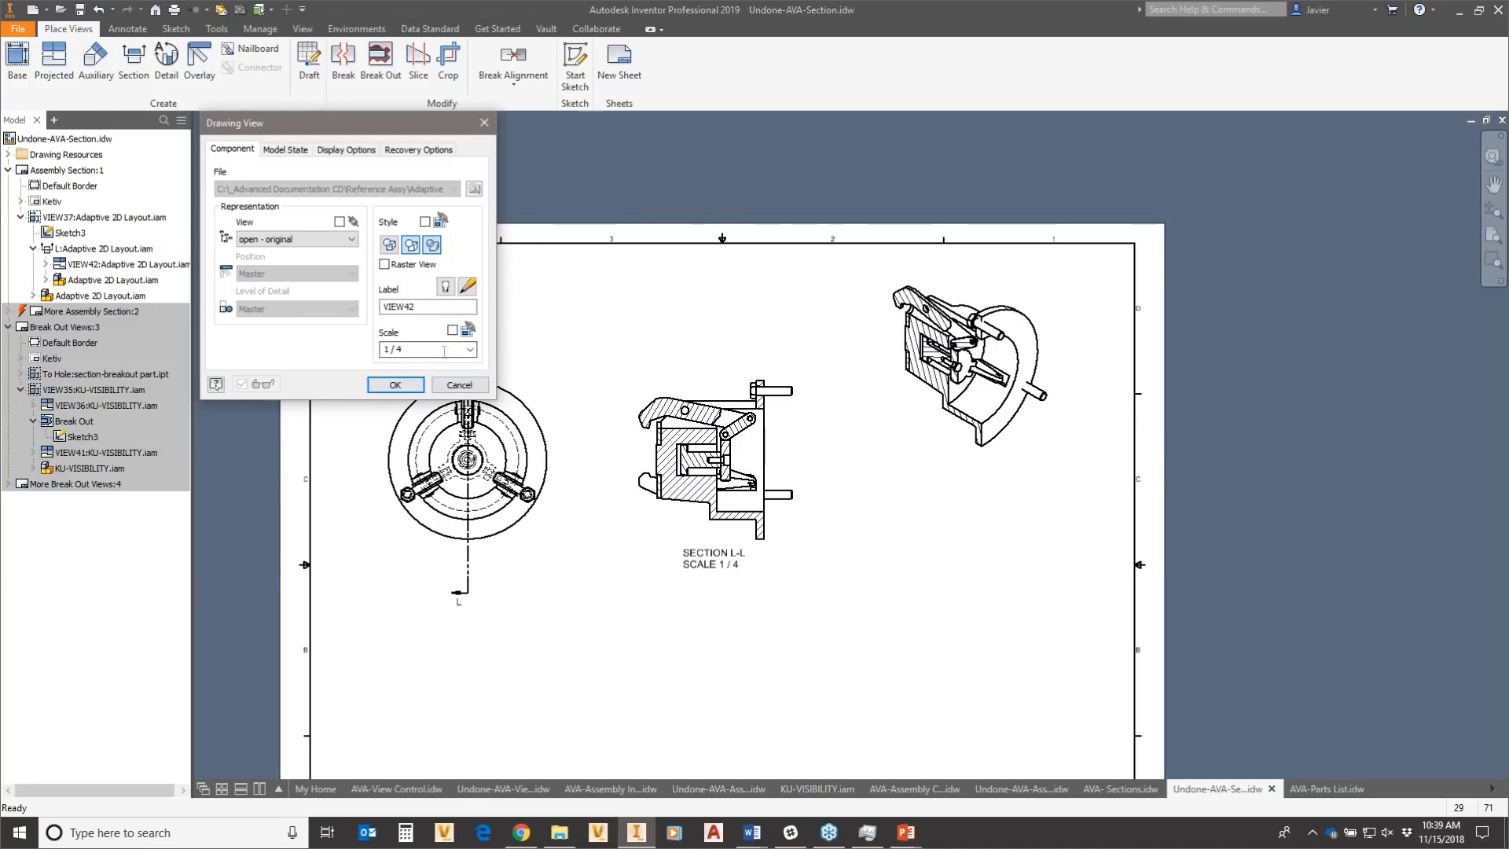
left_click(469, 349)
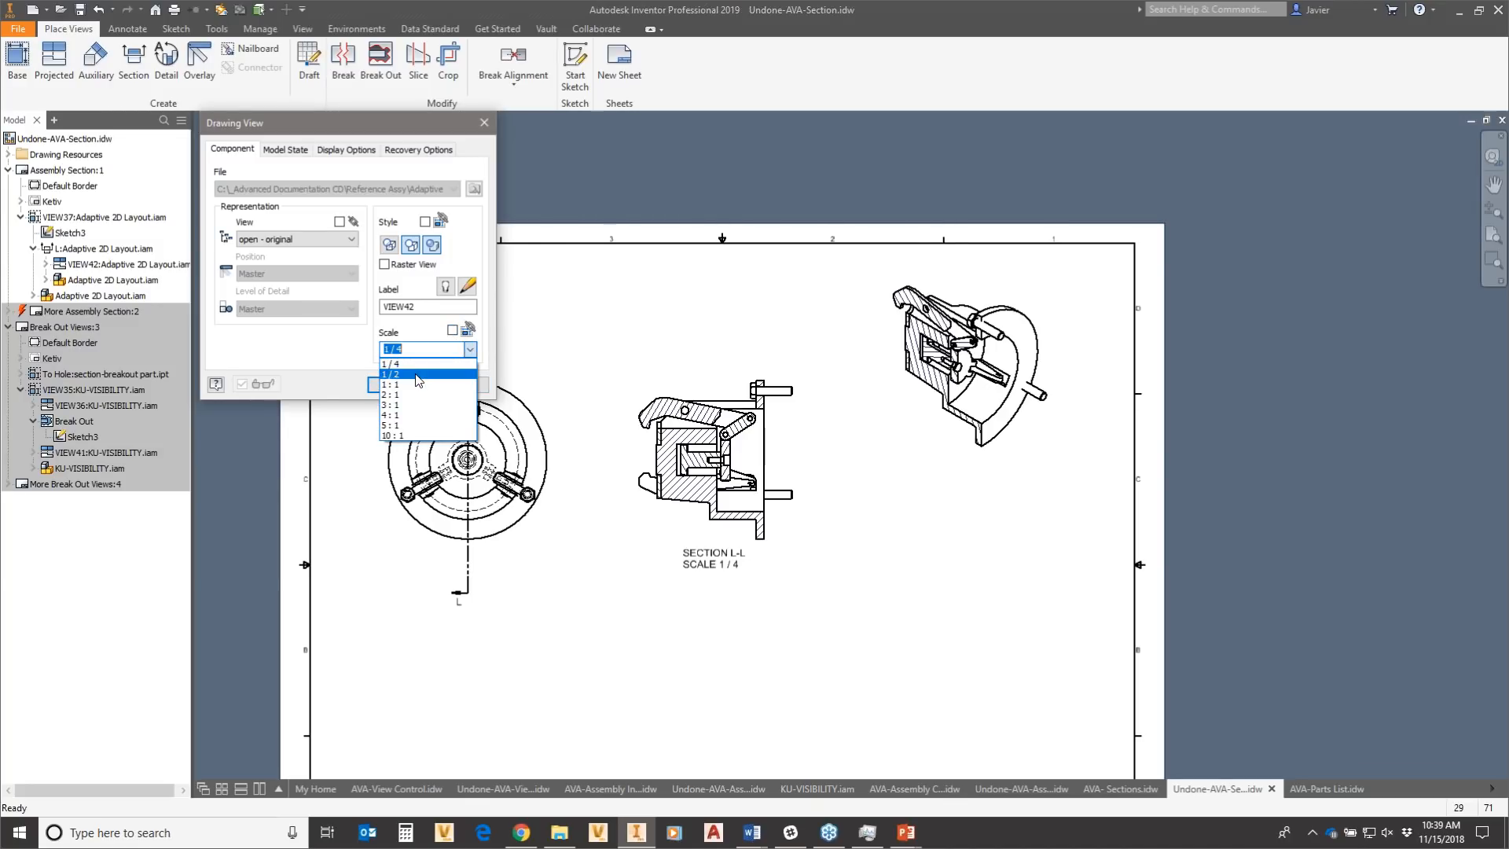
left_click(417, 374)
left_click(402, 385)
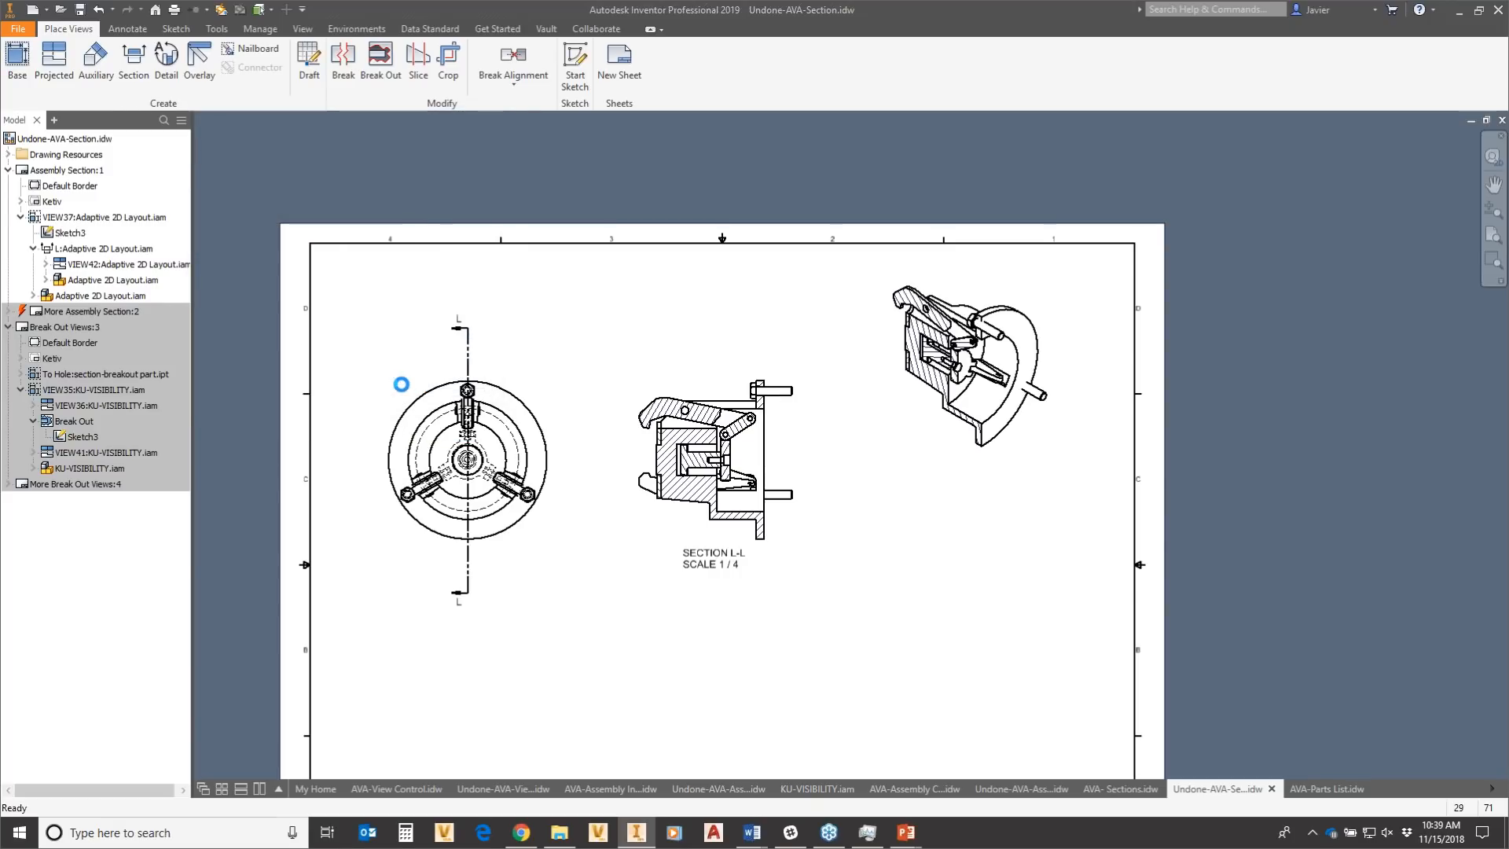
Move the shaded isometric view down beside section L-L and examine how its parts are cut.
left_click_drag(828, 563, 829, 654)
scroll(774, 646, "up", 3)
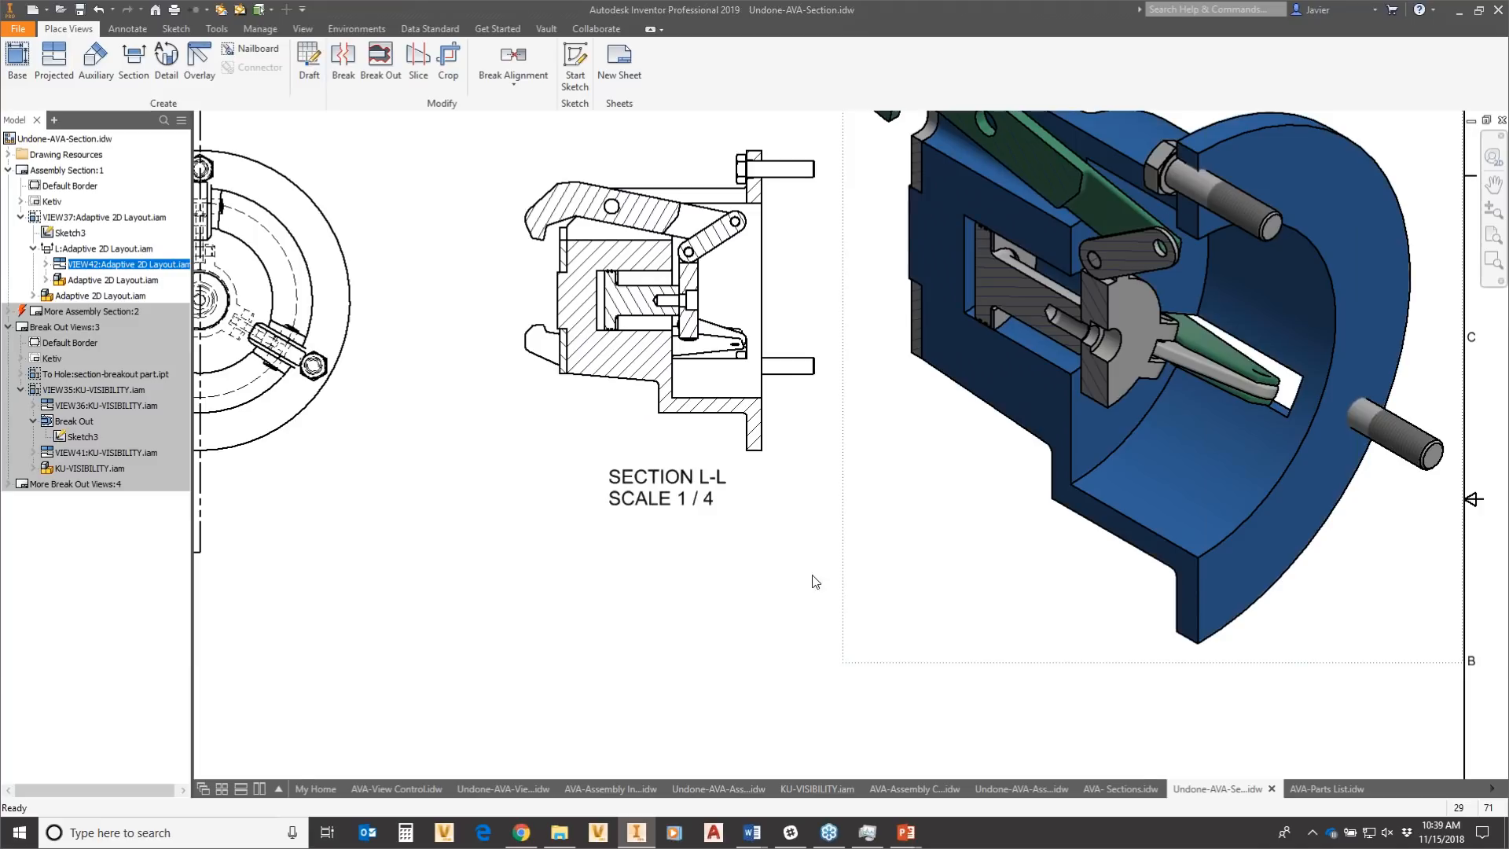
mouse_move(1010, 520)
middle_mouse_down()
mouse_move(919, 565)
mouse_move(750, 578)
middle_mouse_up()
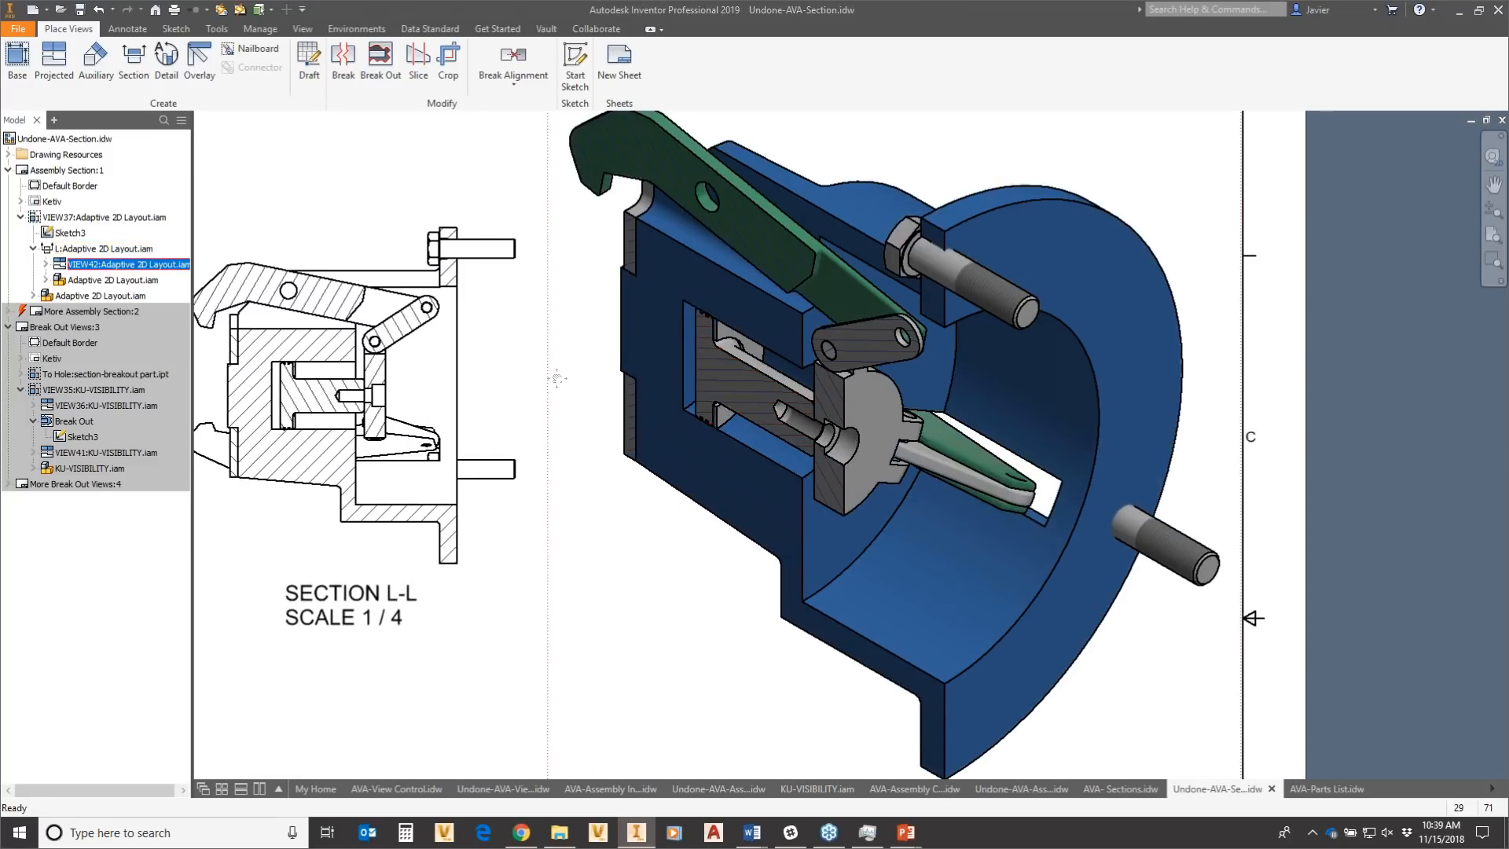
scroll(753, 415, "up", 2)
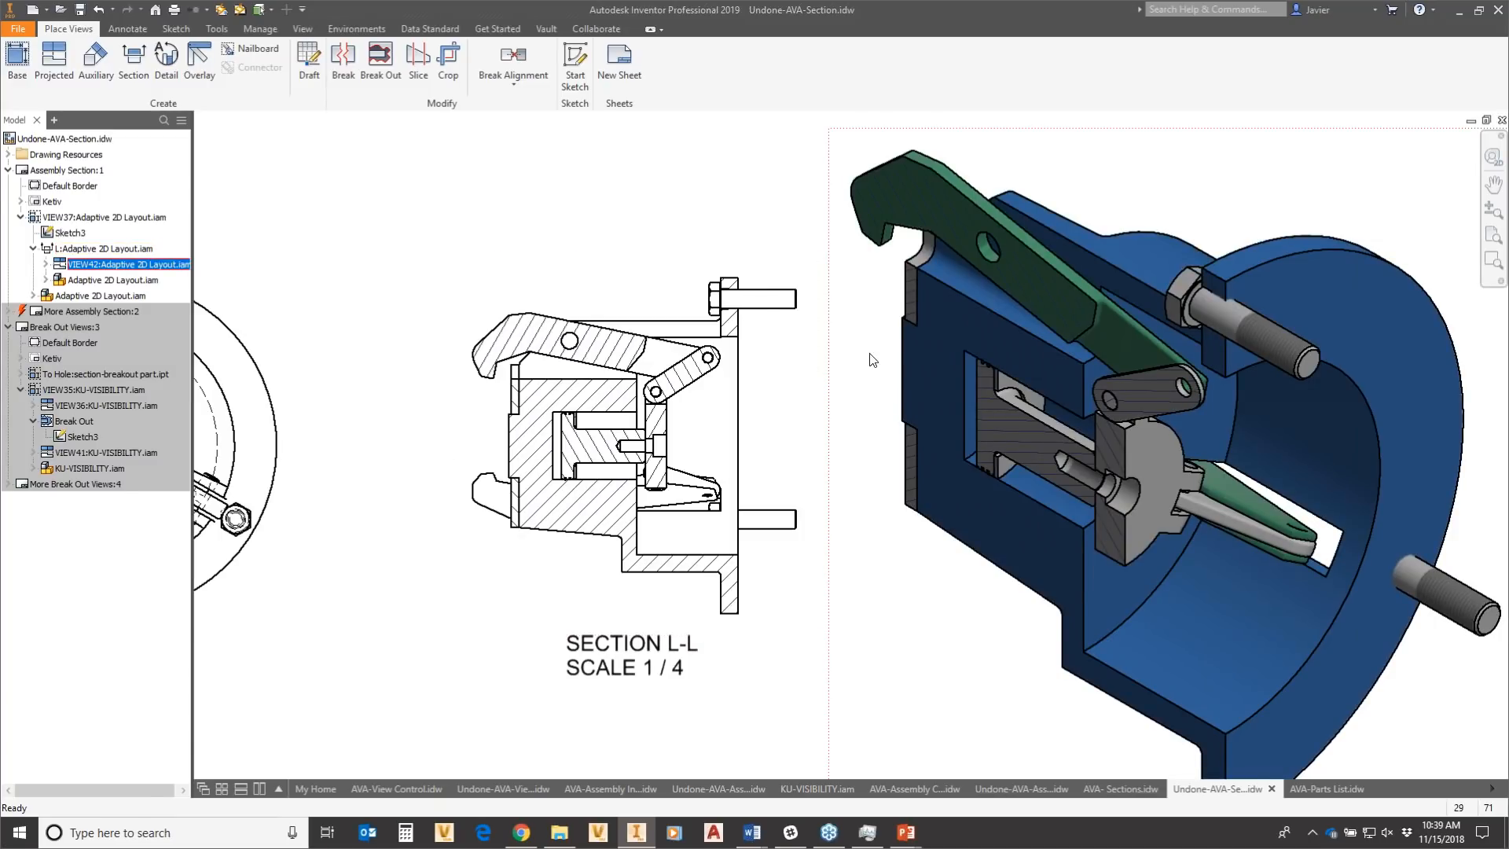
scroll(887, 610, "down", 6)
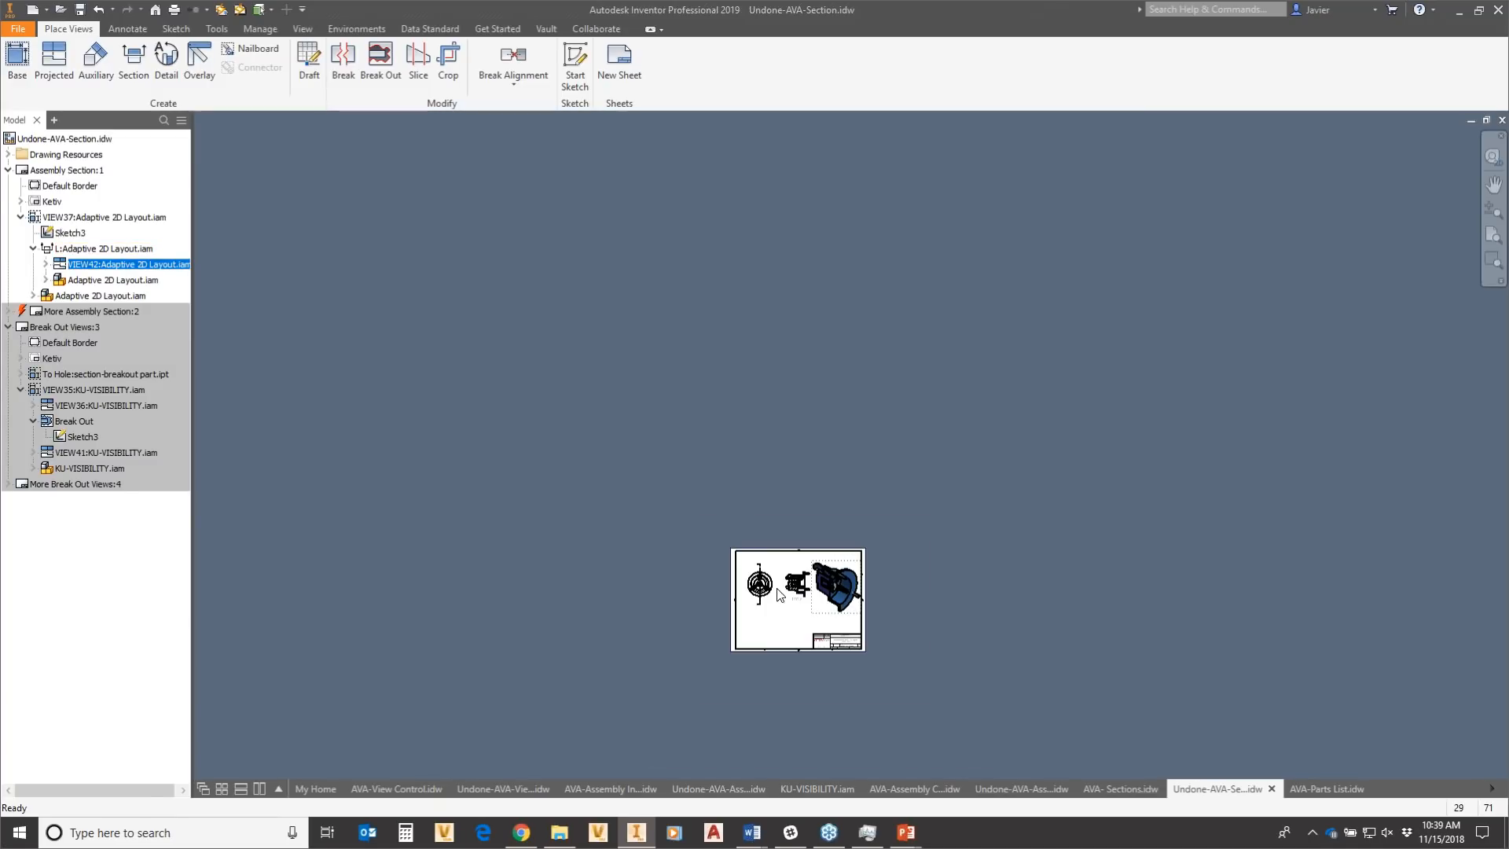
scroll(778, 585, "down", 2)
scroll(786, 601, "up", 8)
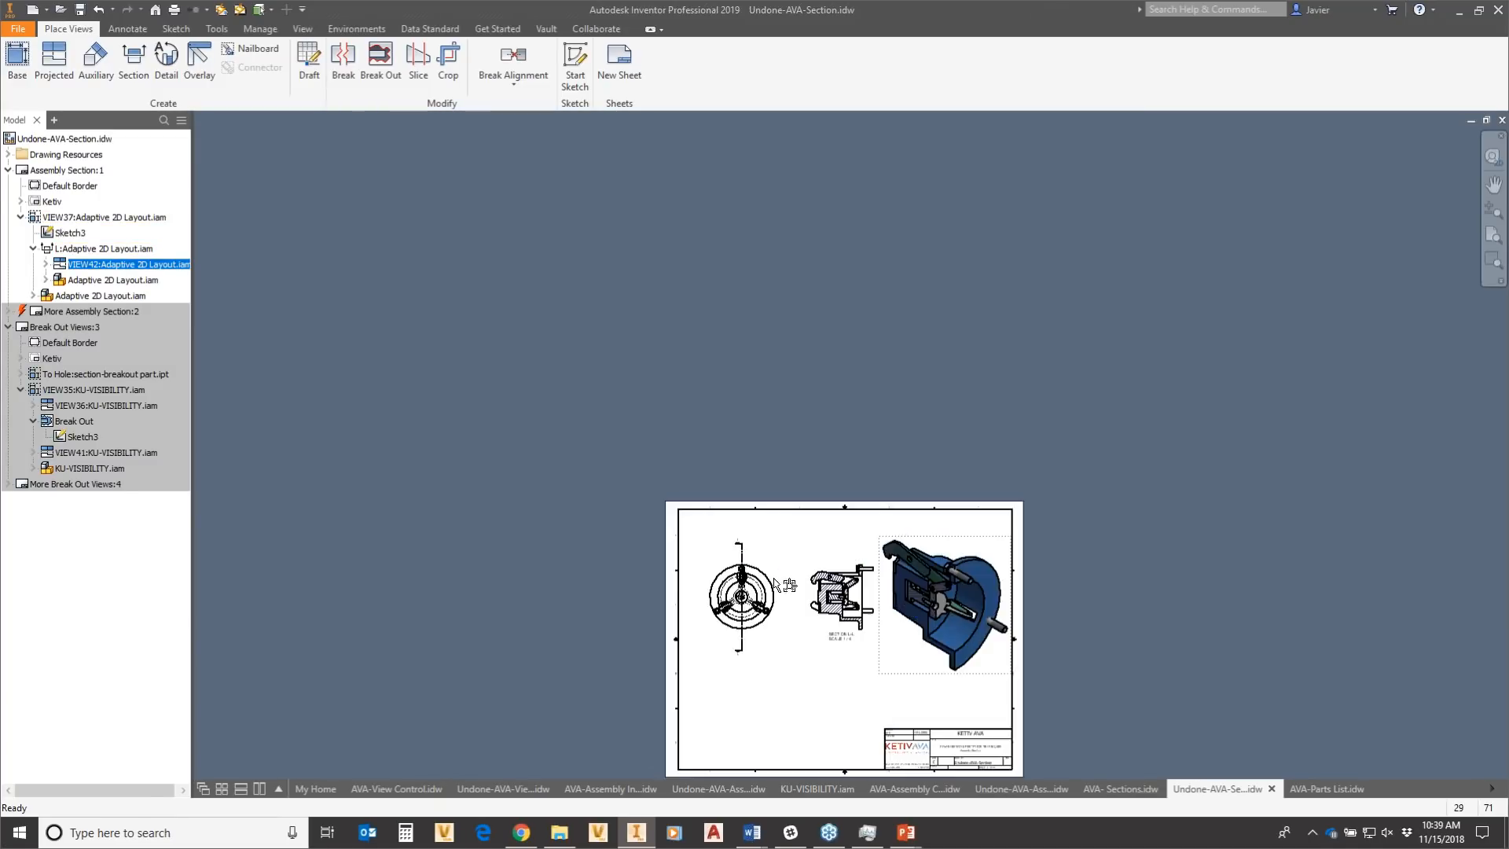
middle_click_drag(794, 619, 643, 406)
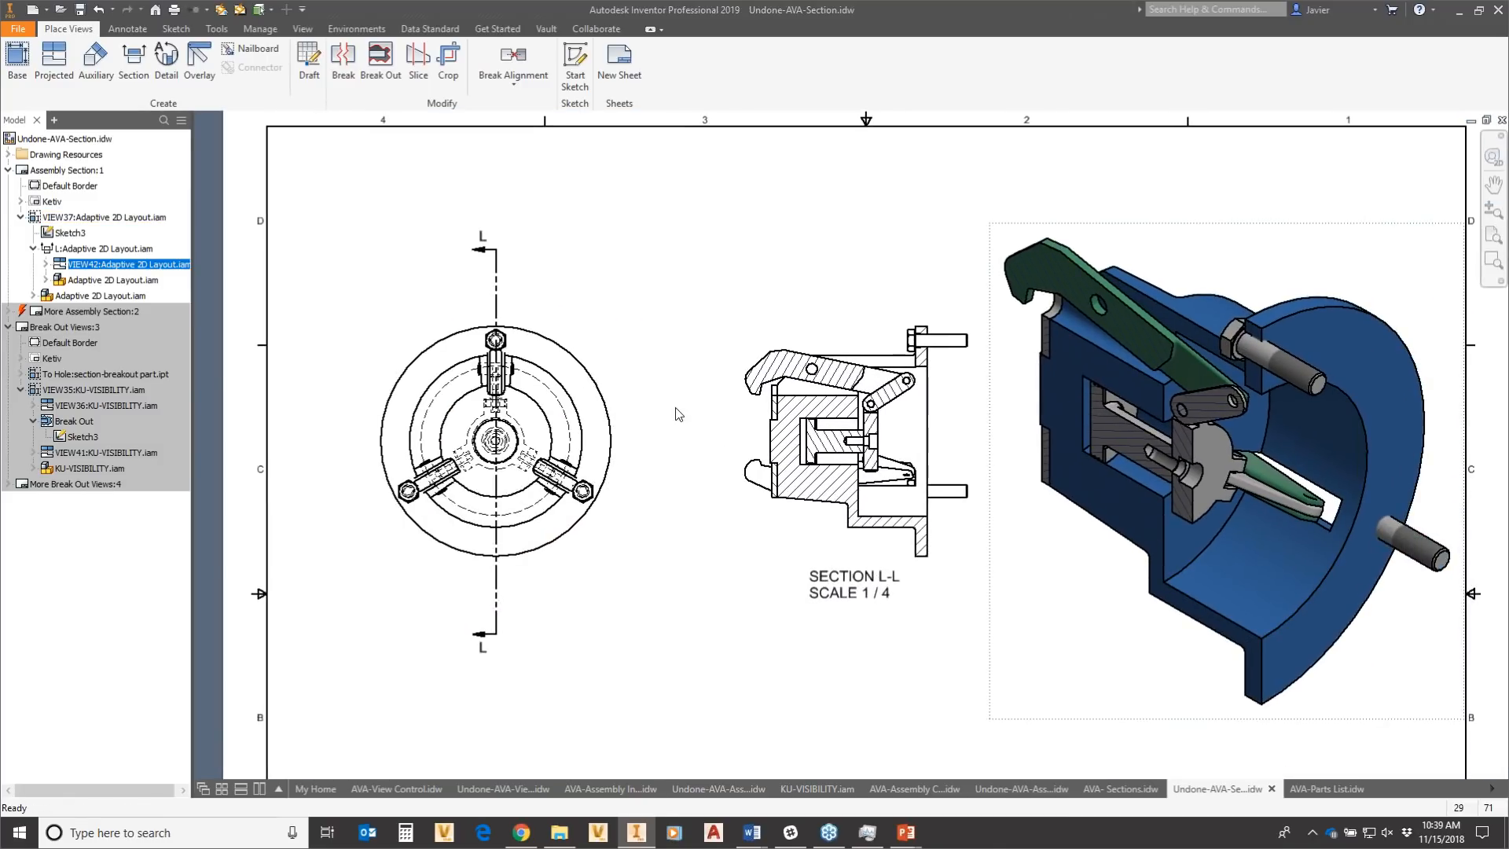
Switch selection to Part Priority and set the section participation of the central three-lobed part in the round view to None.
right_click(662, 365)
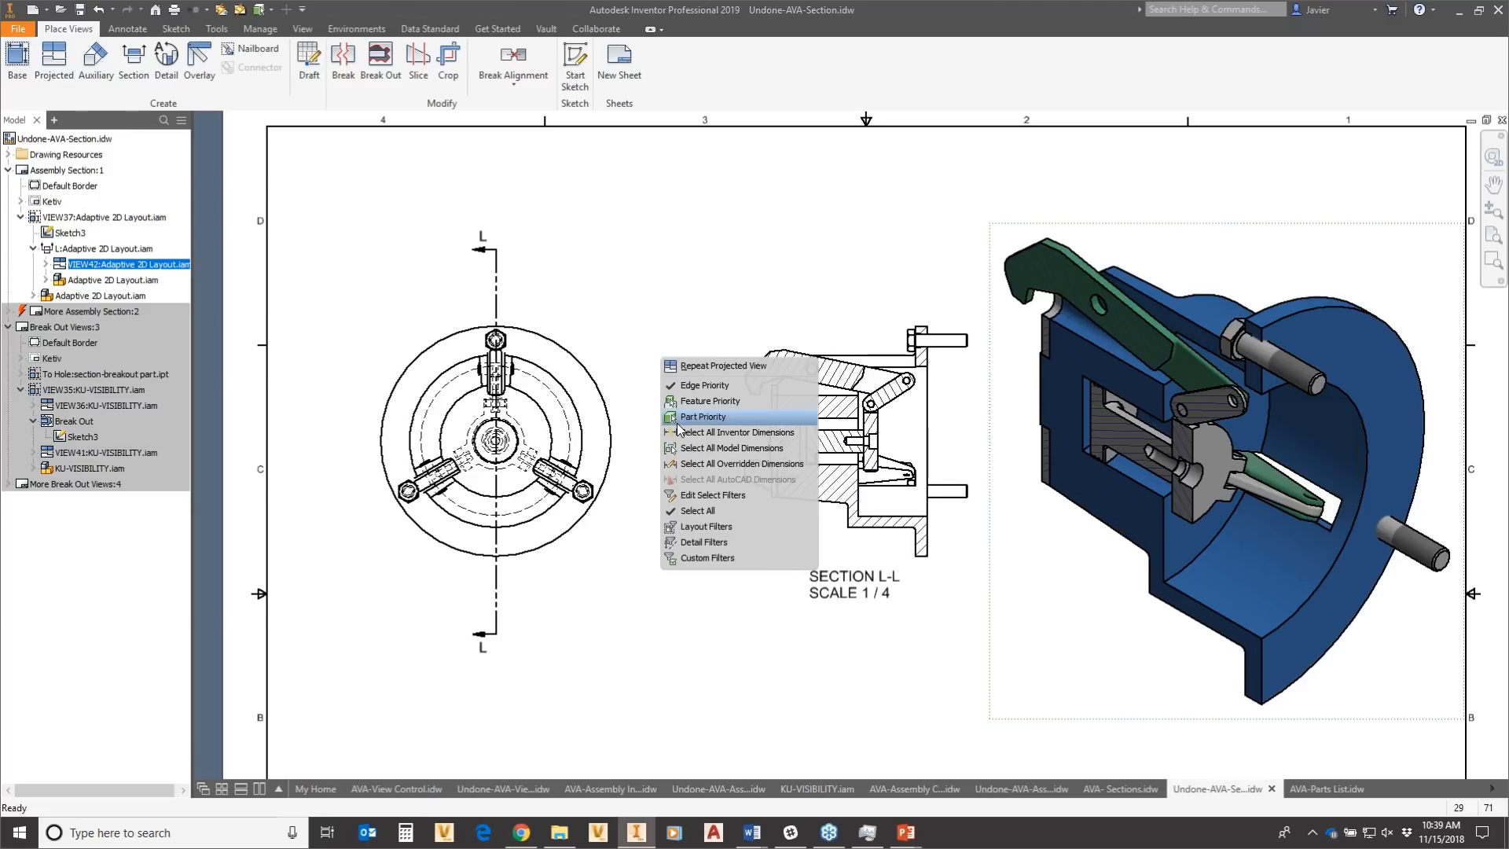
left_click(680, 417)
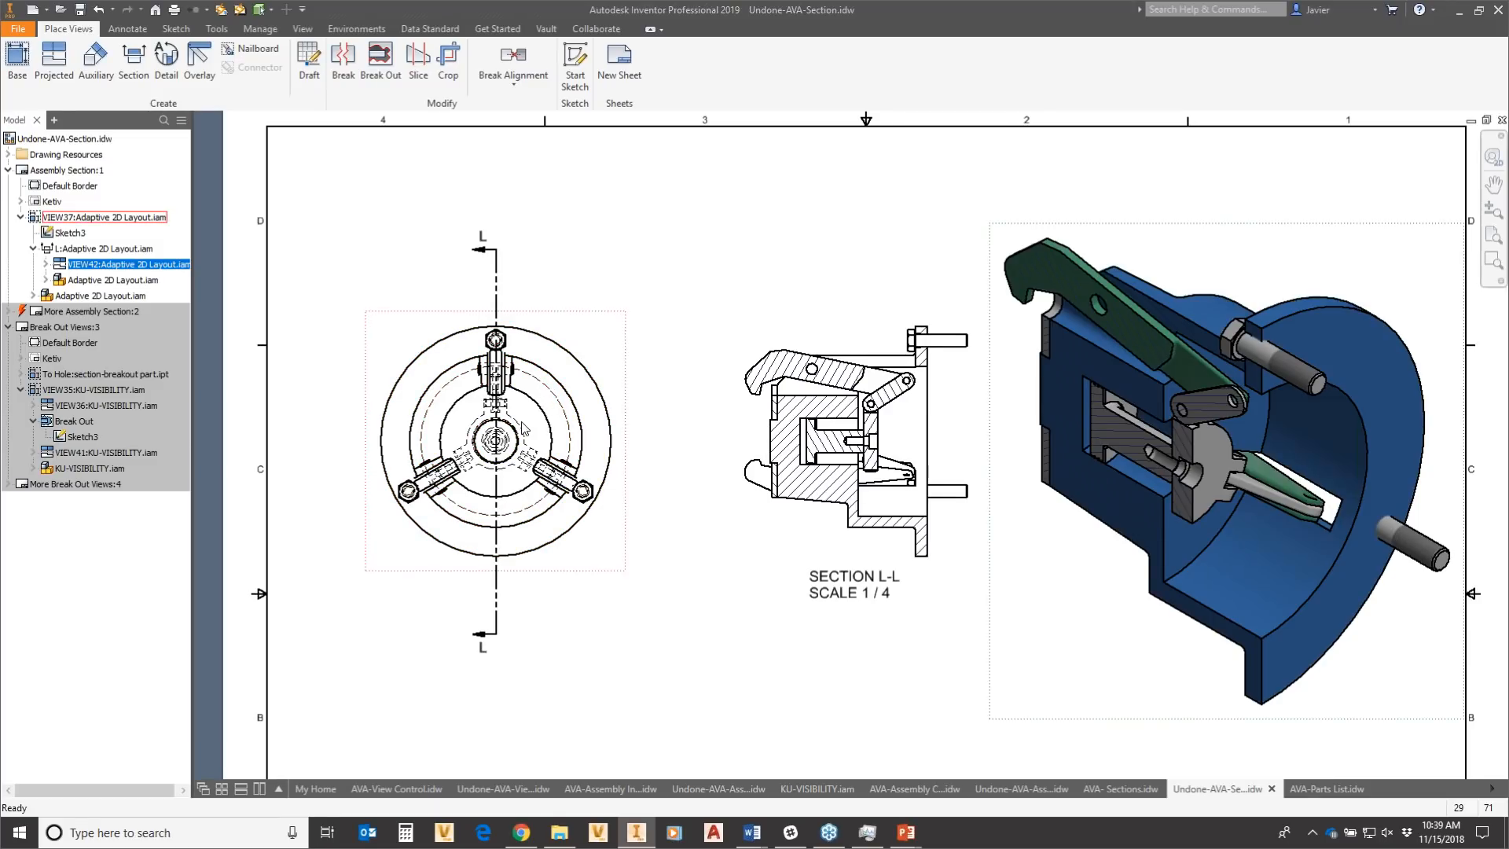
scroll(509, 448, "up", 5)
scroll(511, 444, "down", 3)
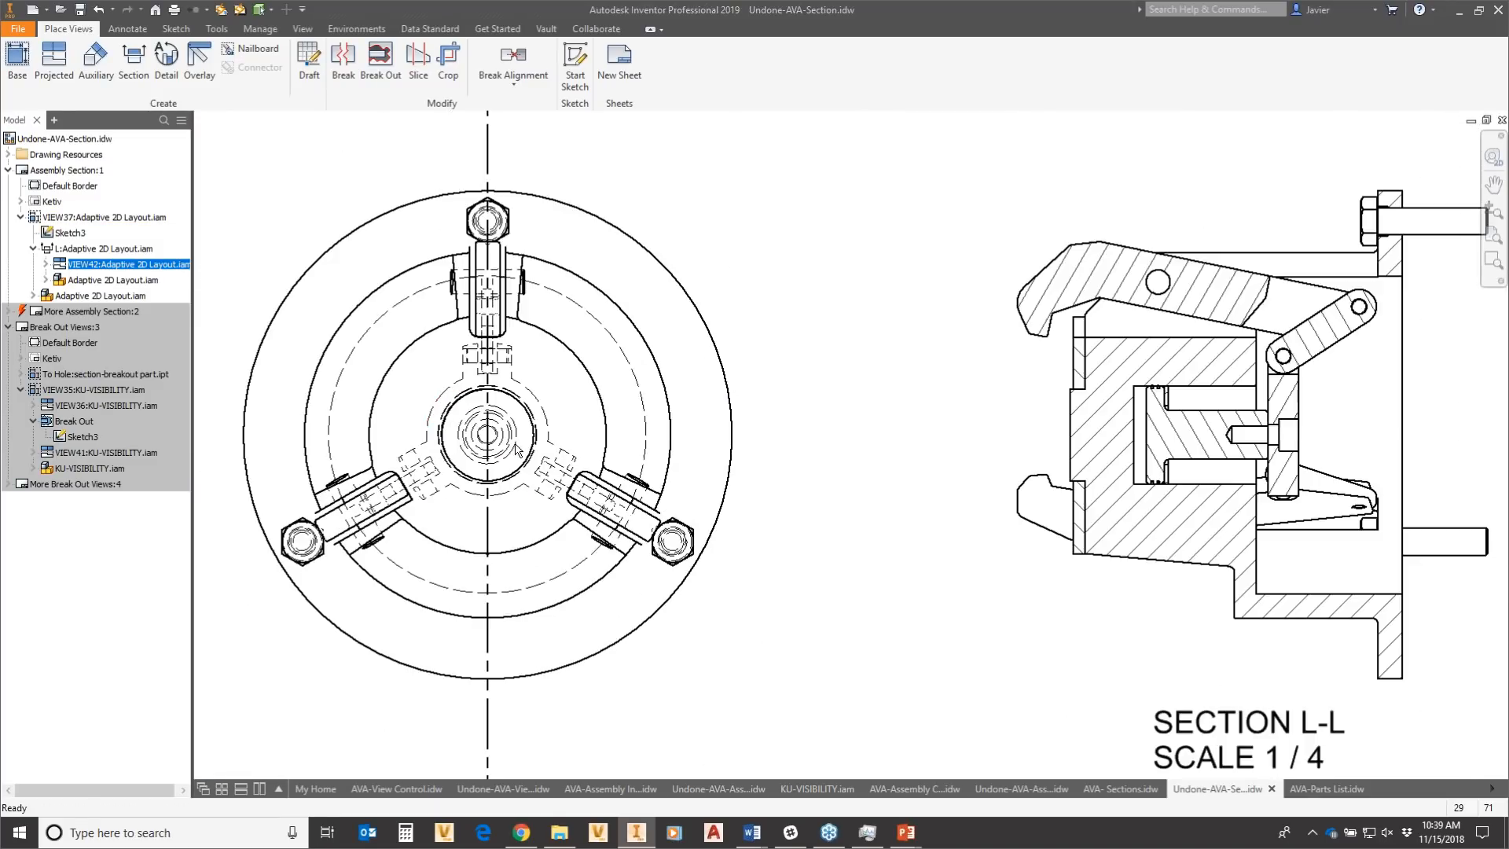
right_click(534, 401)
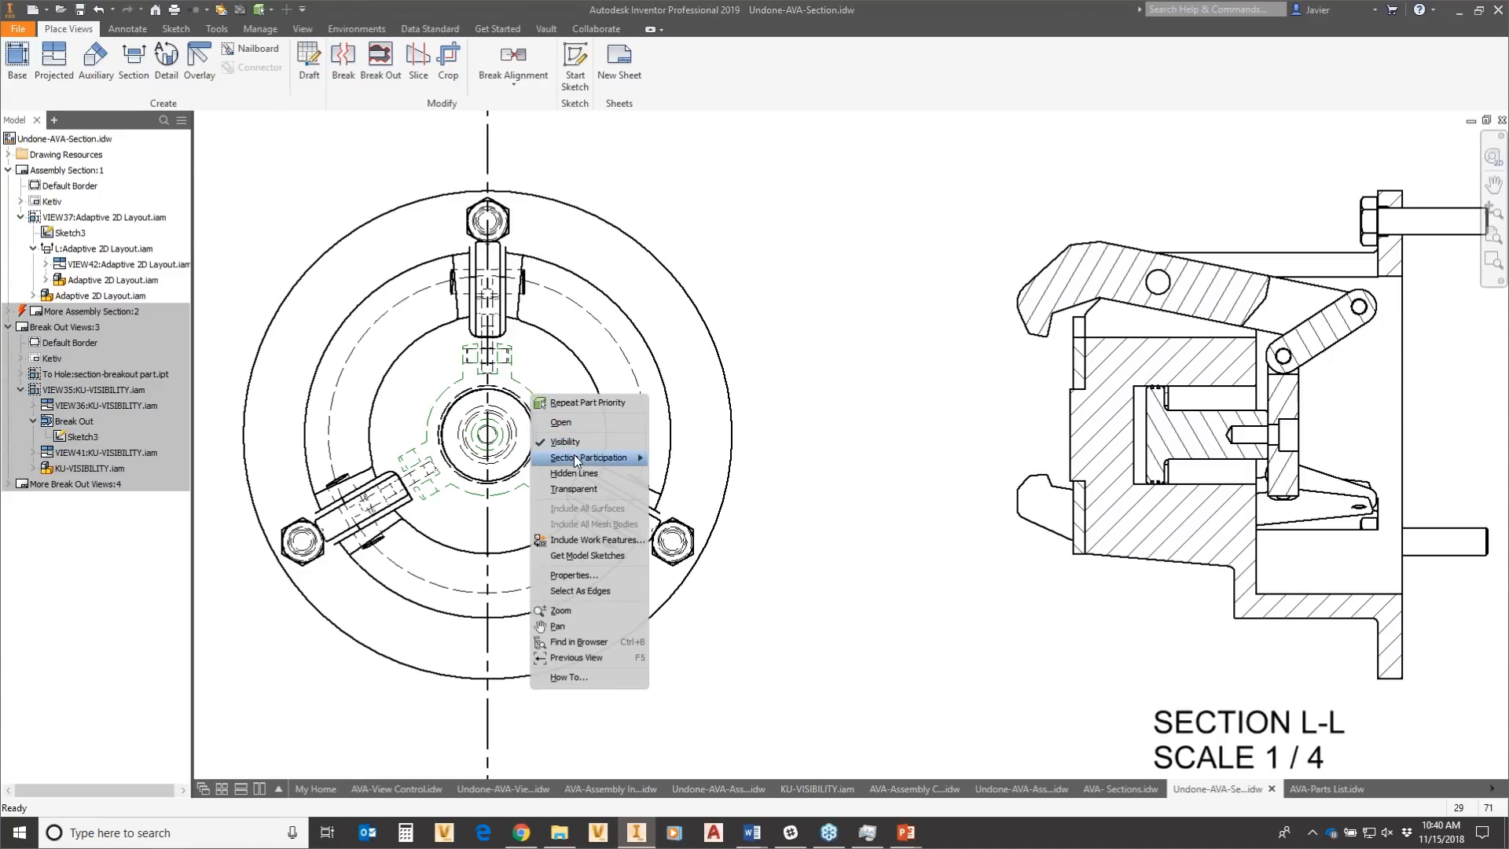
mouse_move(615, 457)
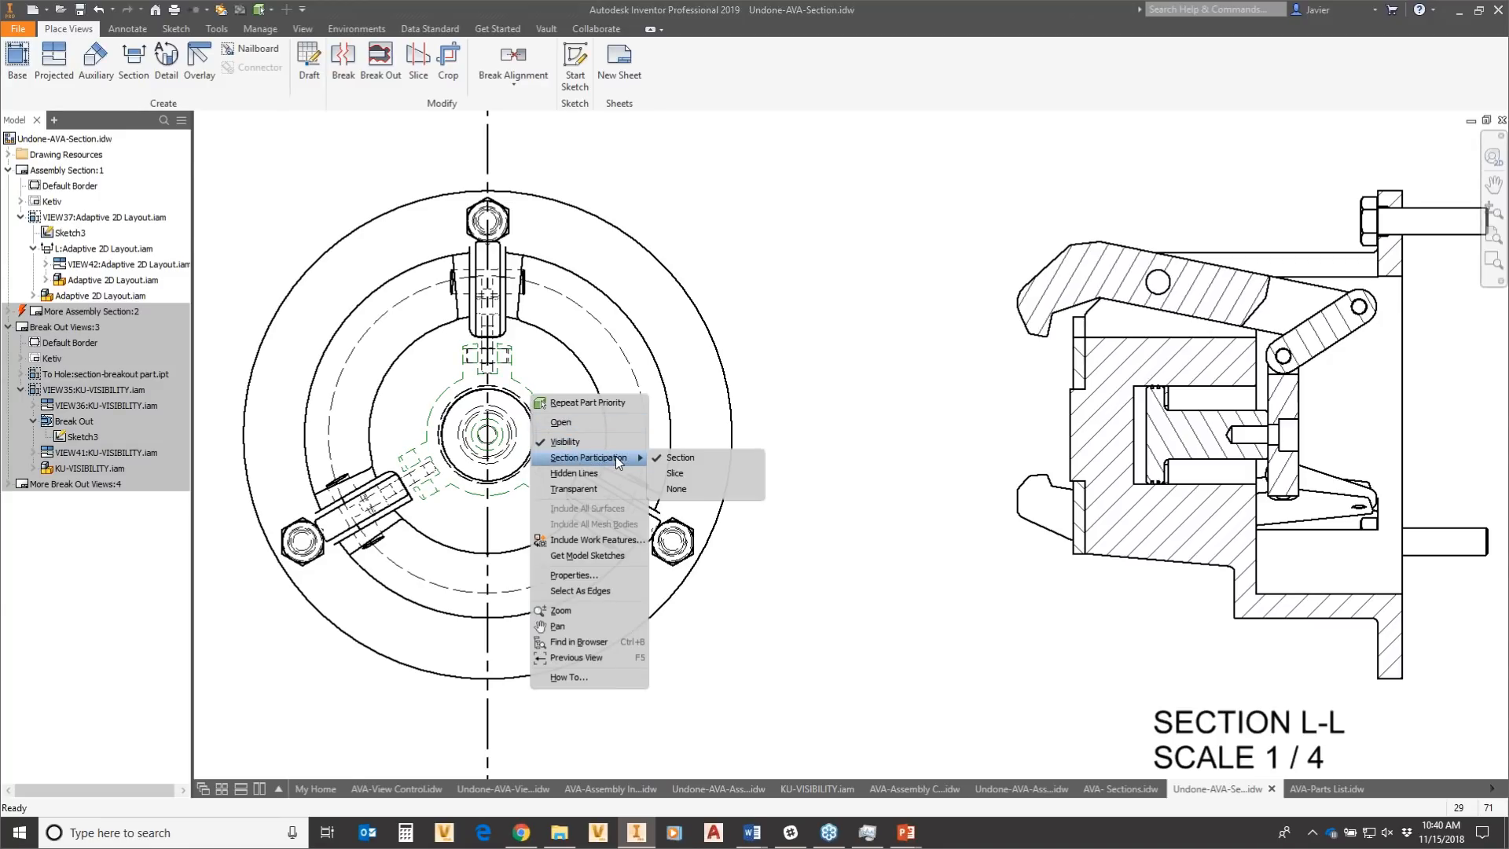
left_click(671, 489)
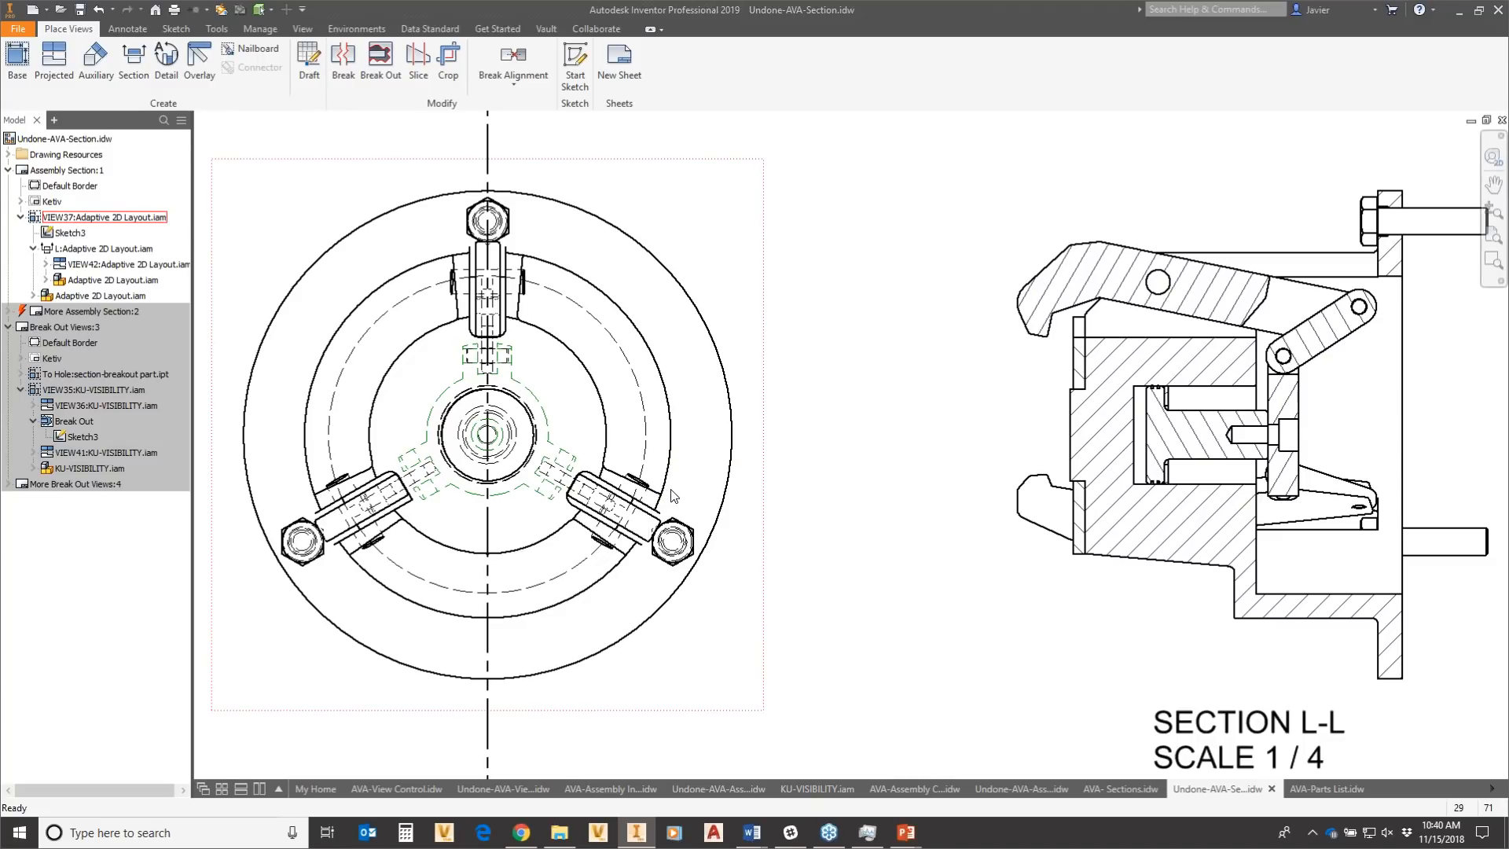
Check the central part's section participation in the round view and examine its hatching in section L-L and the isometric view.
scroll(896, 438, "down", 5)
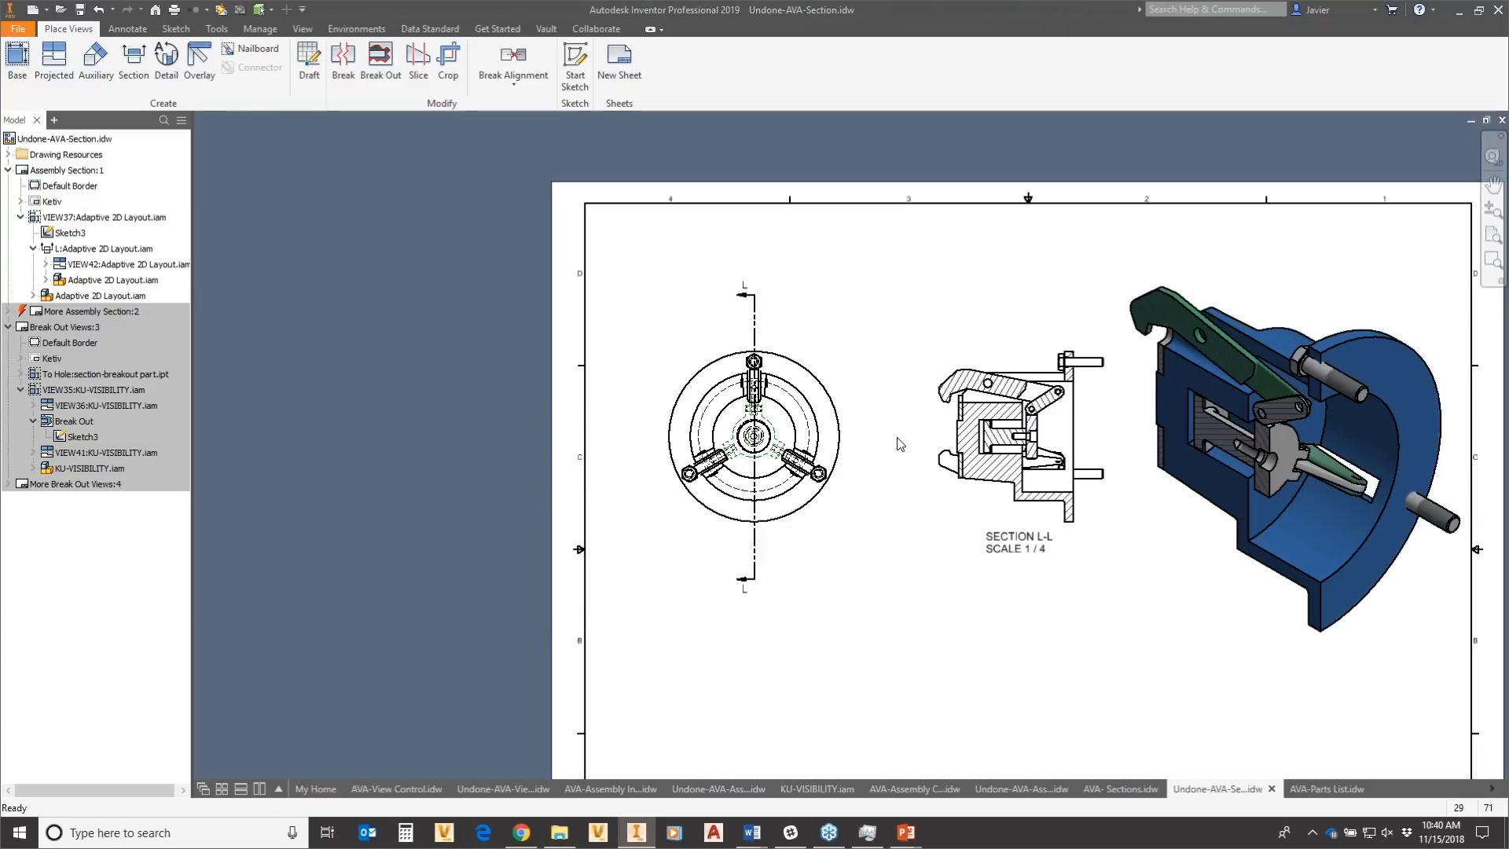
scroll(867, 437, "up", 3)
scroll(728, 421, "up", 3)
scroll(603, 414, "down", 2)
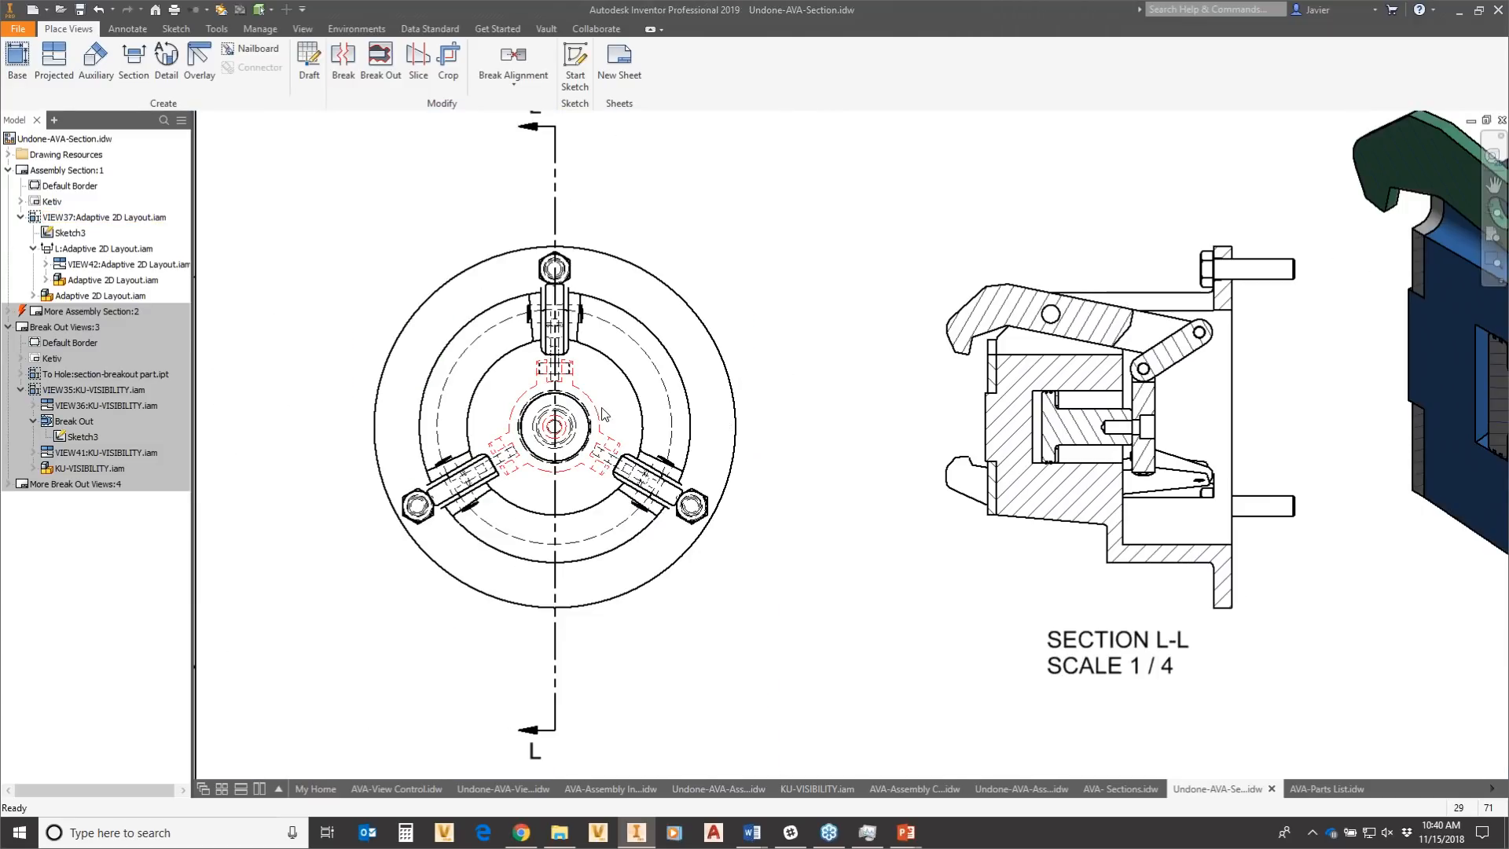
right_click(597, 416)
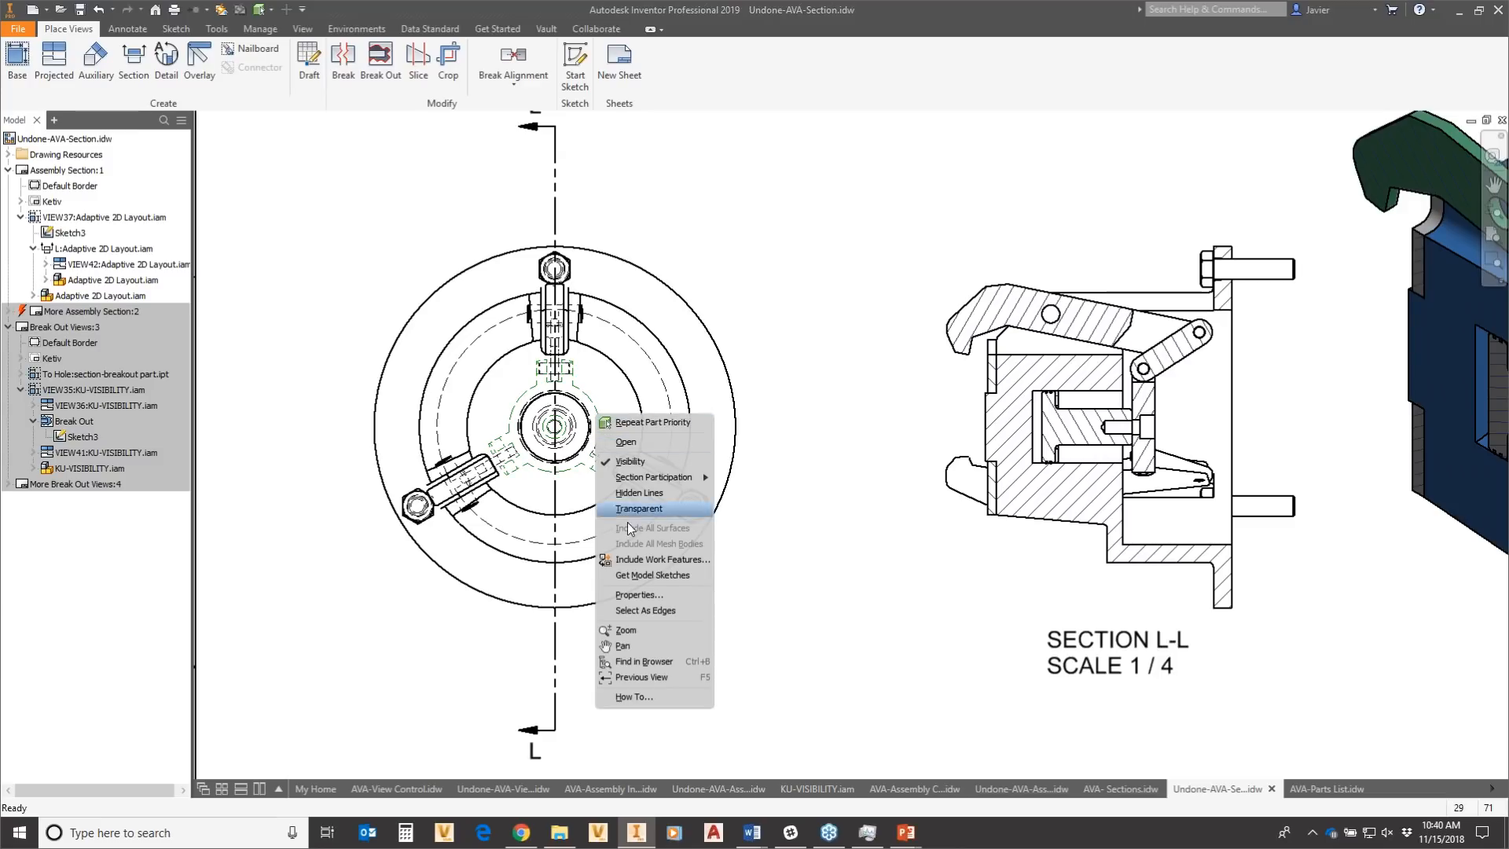
mouse_move(660, 478)
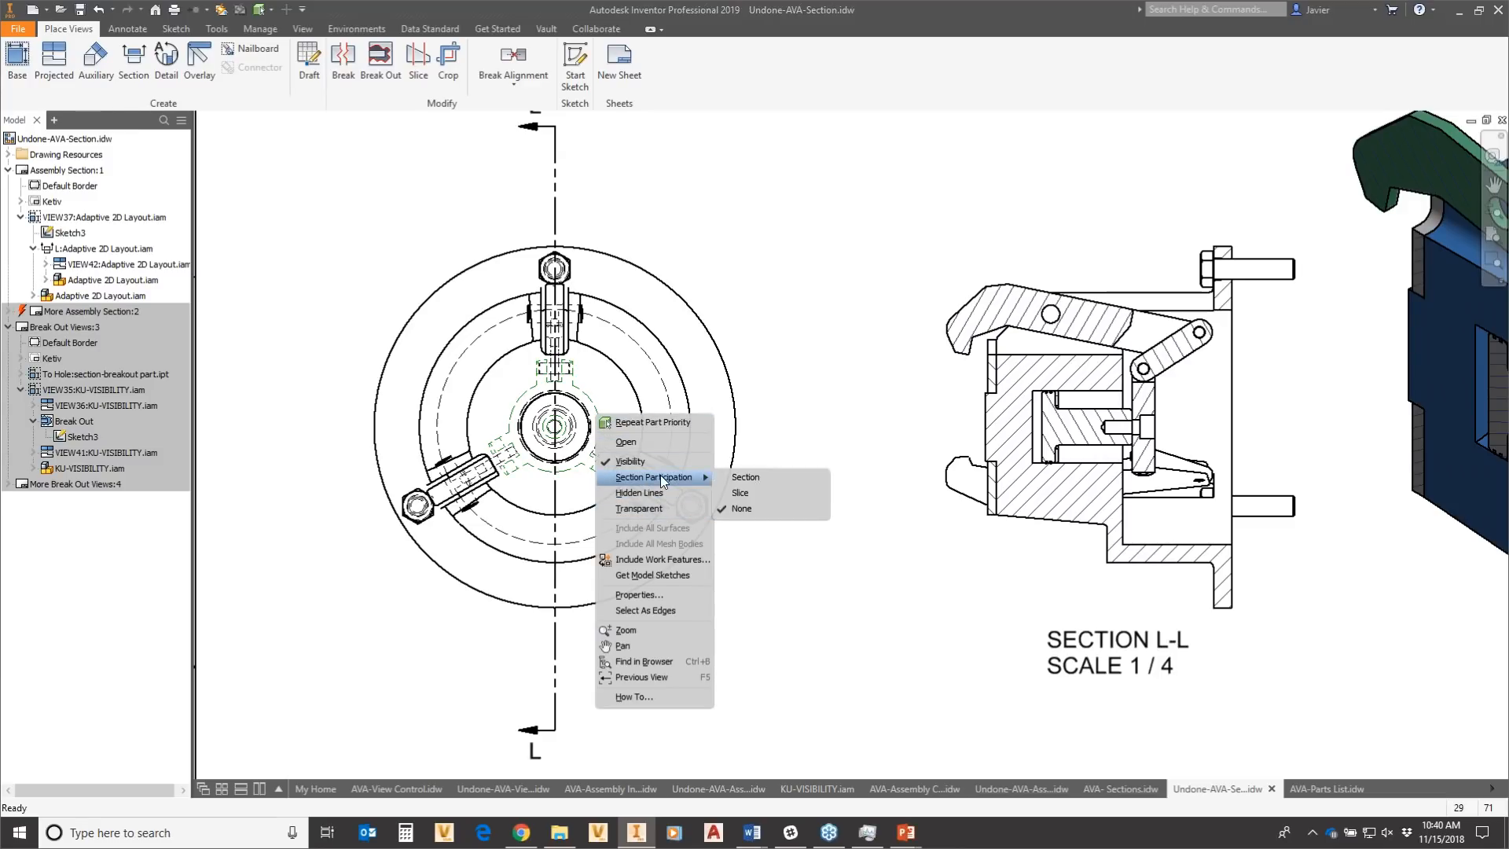
left_click(886, 338)
middle_click_drag(937, 543, 658, 522)
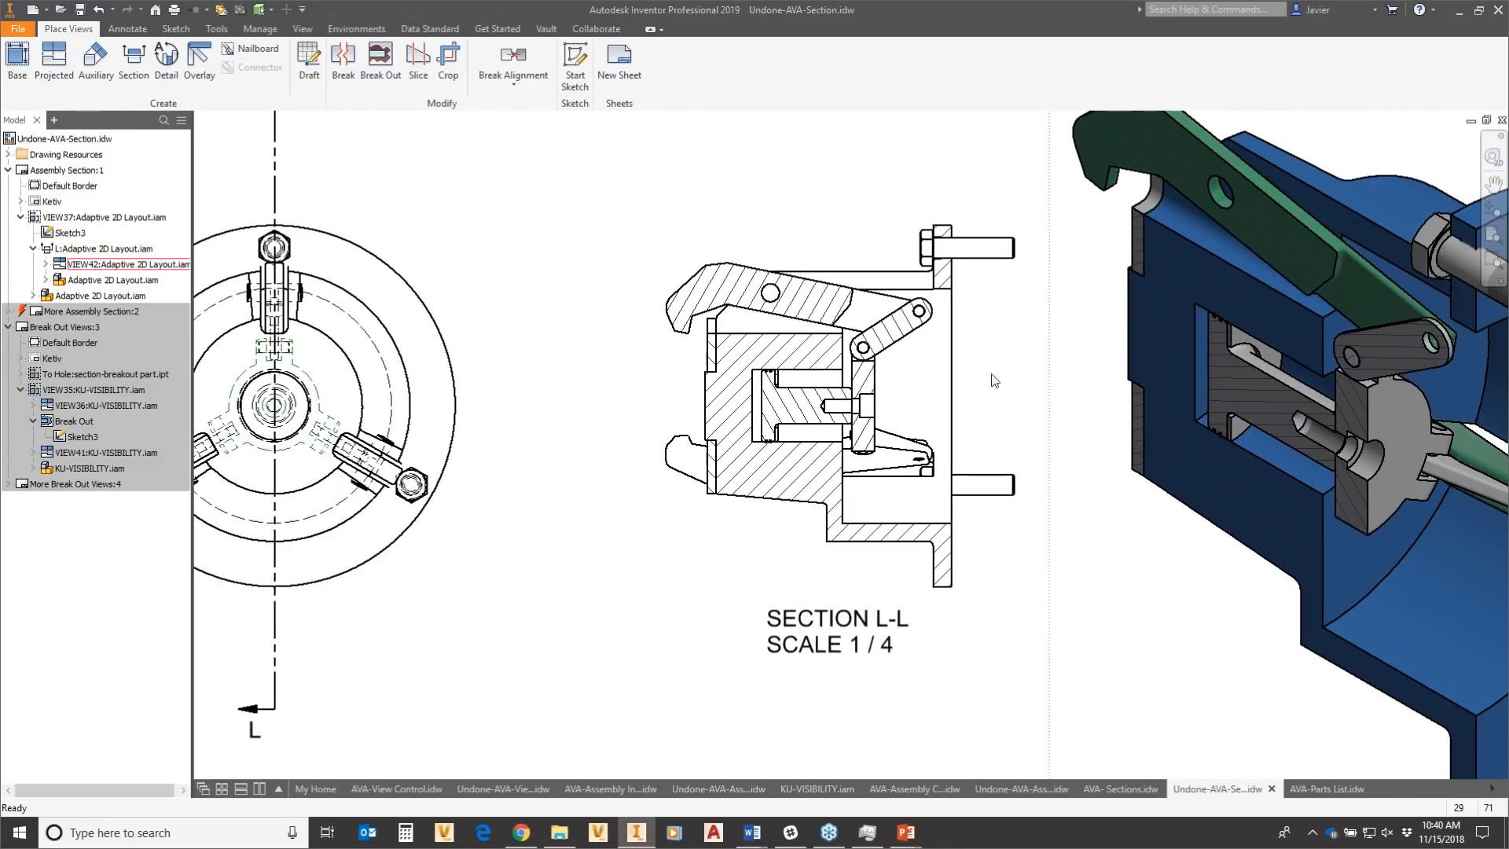
Set the section participation of the central three-lobed part in section L-L to None and examine it in the isometric view.
right_click(877, 382)
mouse_move(916, 456)
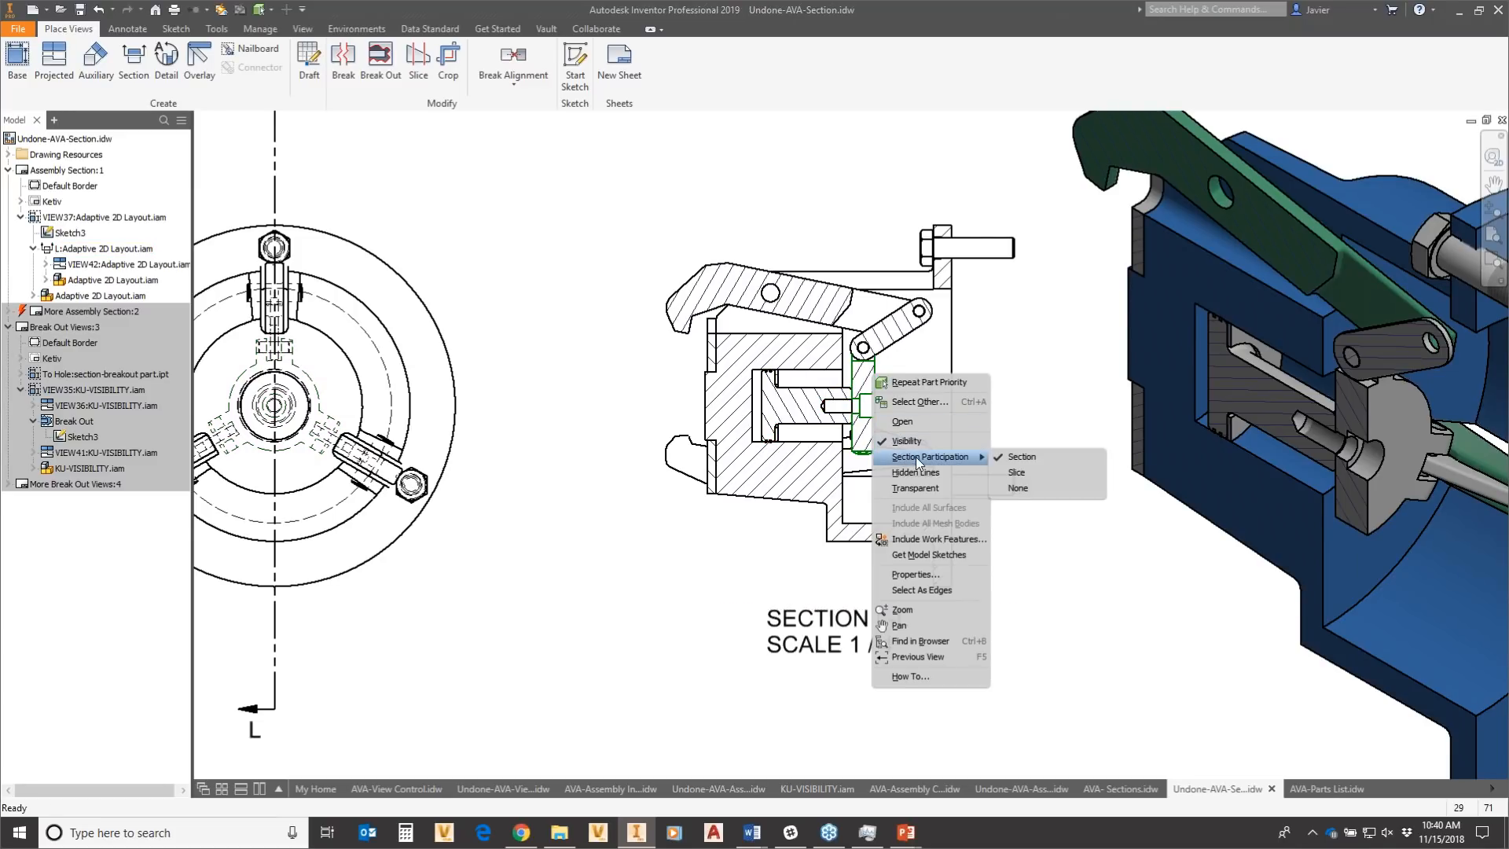
left_click(1014, 473)
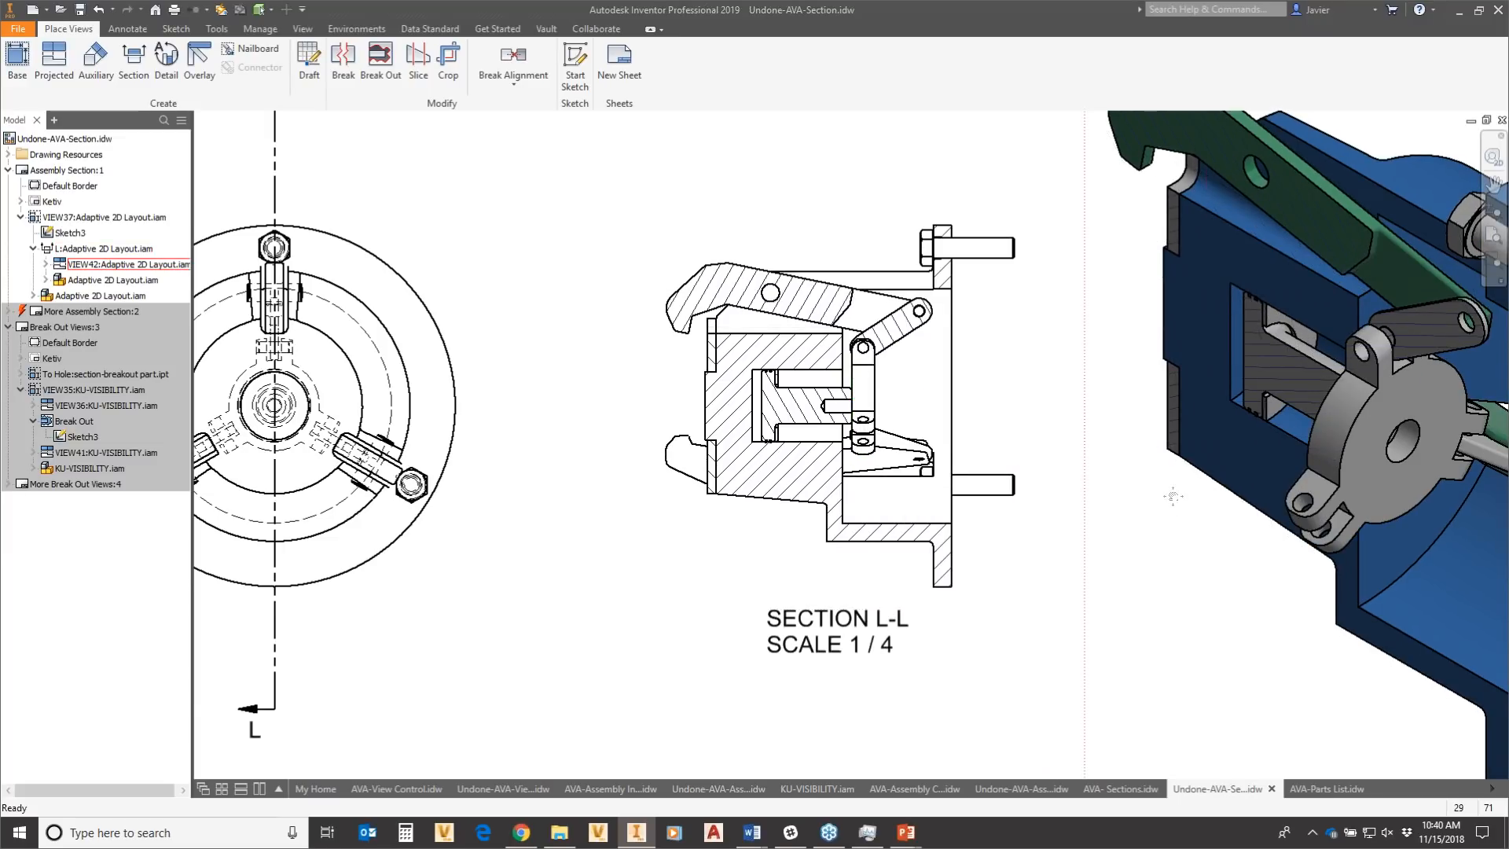
mouse_move(1173, 496)
middle_mouse_down()
mouse_move(903, 452)
mouse_move(636, 360)
middle_mouse_up()
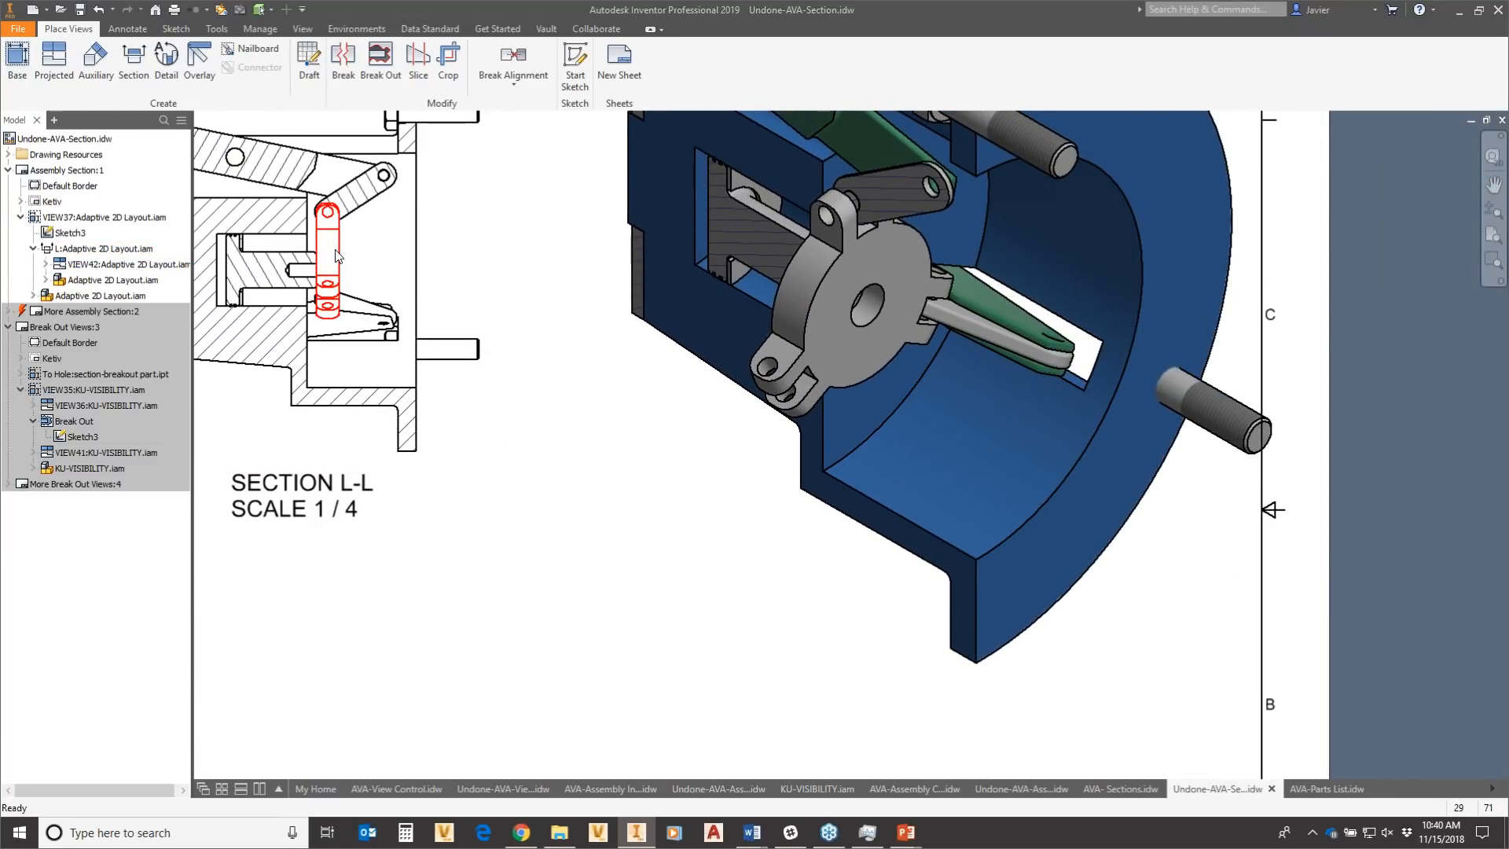
middle_click_drag(868, 314, 869, 316)
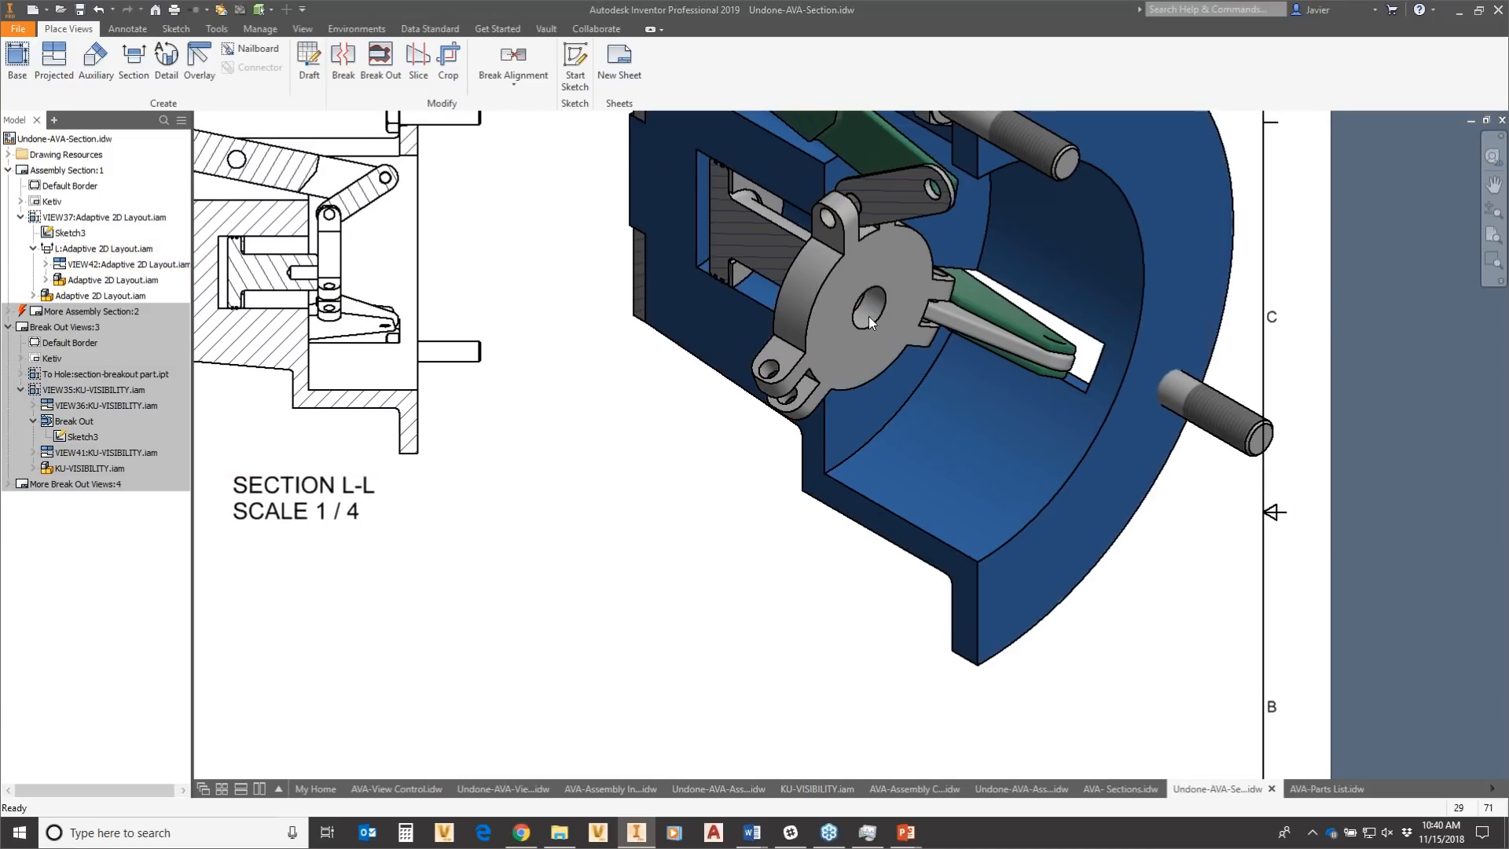
scroll(870, 317, "down", 5)
Set the section participation of the piston in section L-L to None.
scroll(808, 299, "up", 3)
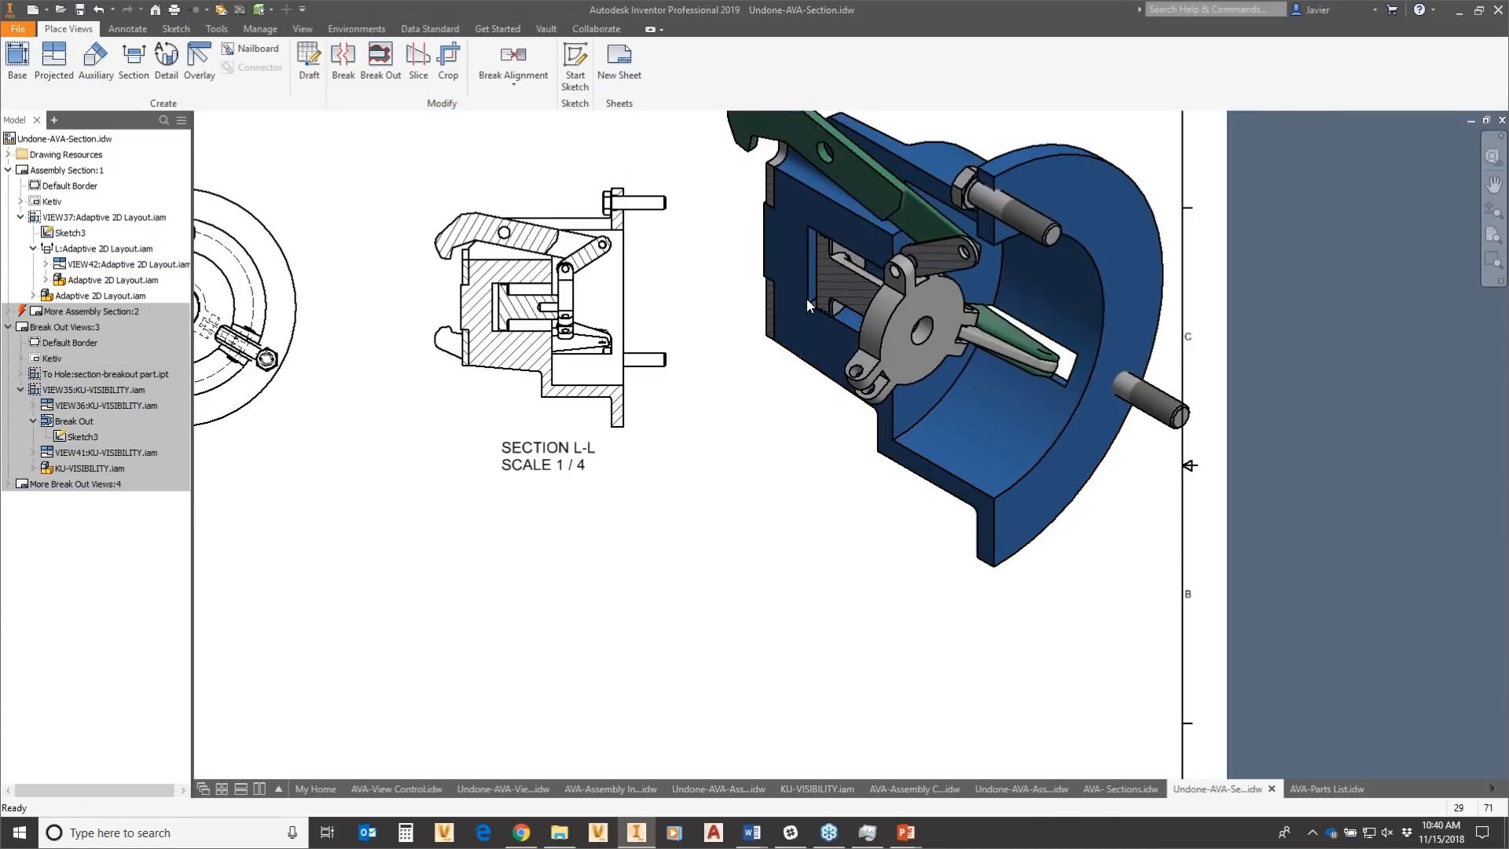
scroll(807, 299, "up", 3)
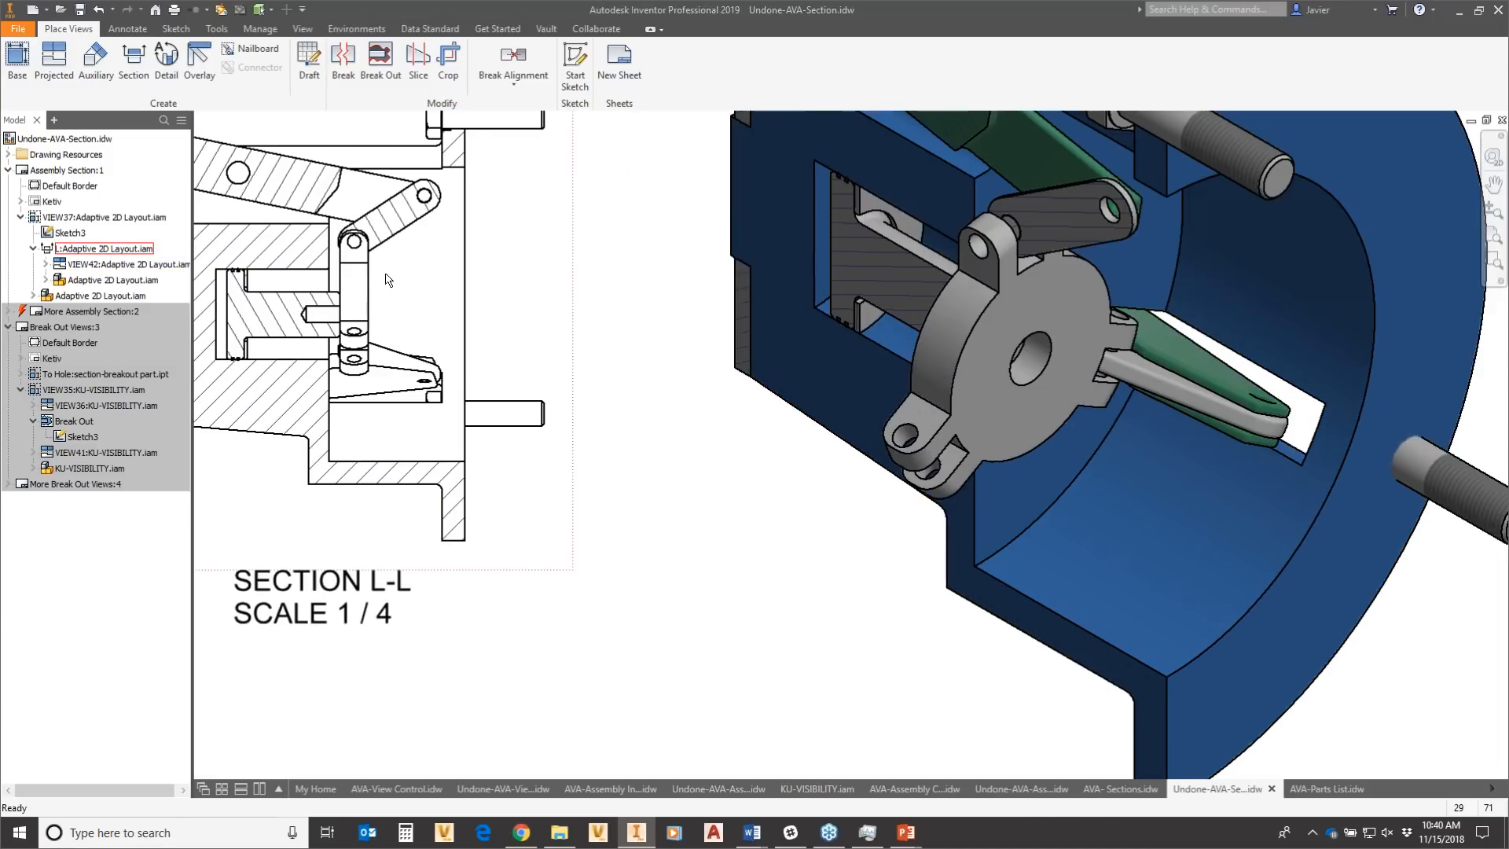
right_click(296, 291)
mouse_move(344, 371)
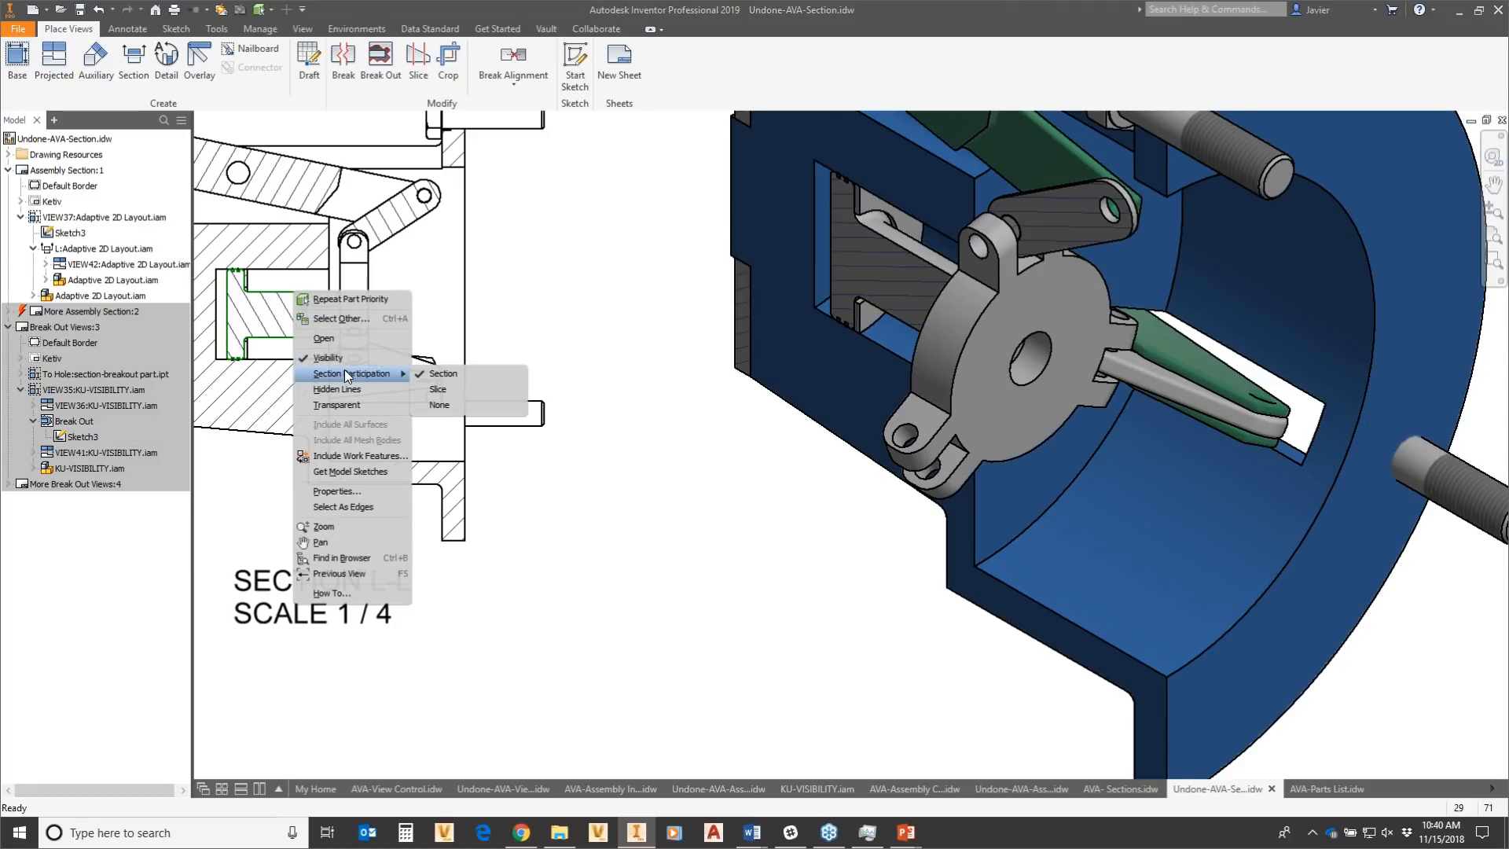
left_click(461, 407)
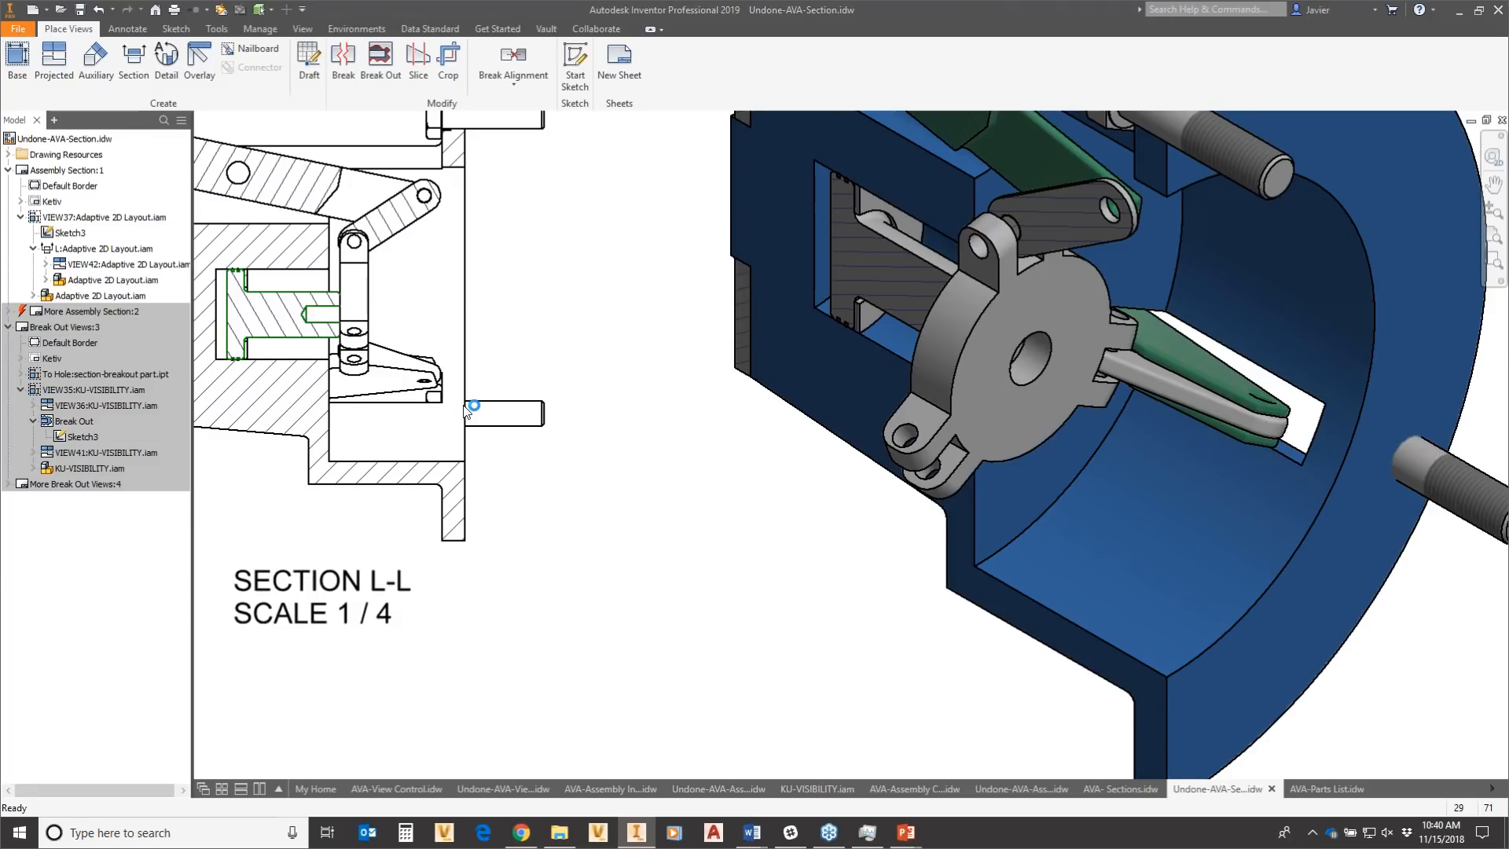
scroll(881, 234, "down", 3)
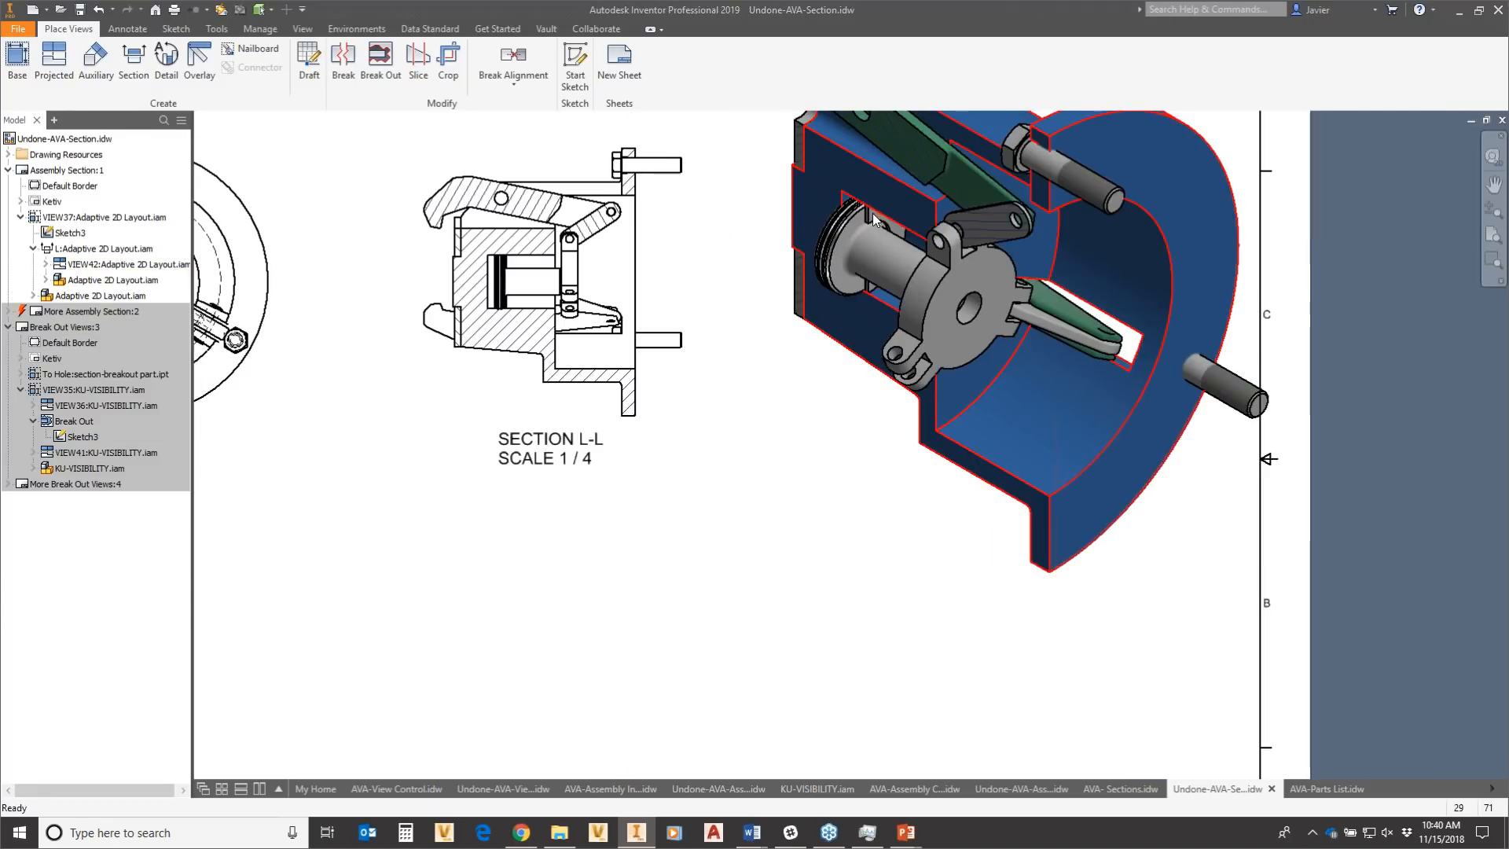
Set the section participation of the thin hatched part around the piston head in section L-L to None.
scroll(481, 279, "up", 3)
scroll(545, 284, "up", 2)
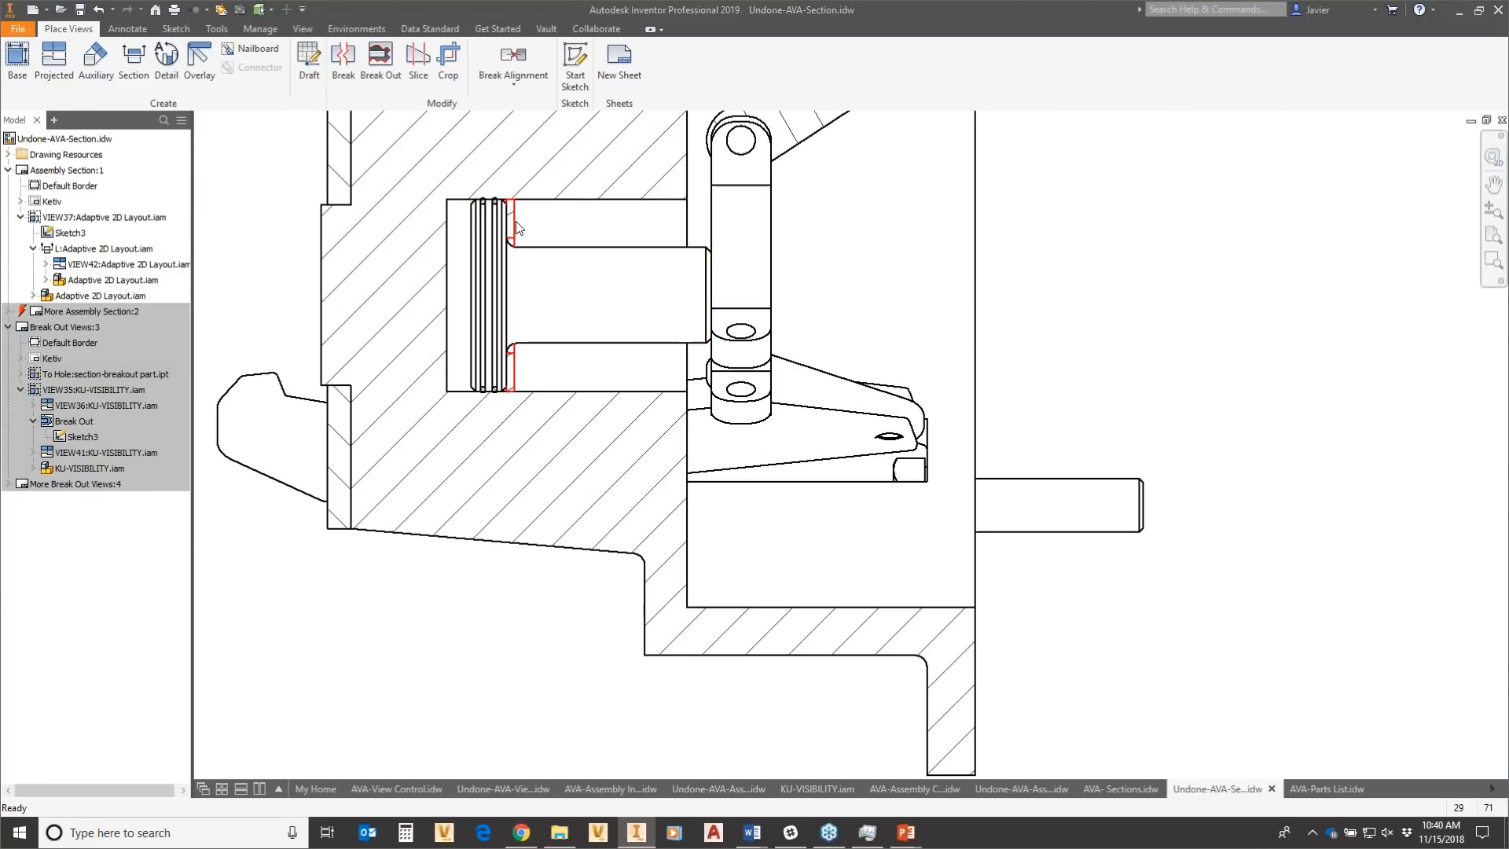
right_click(518, 229)
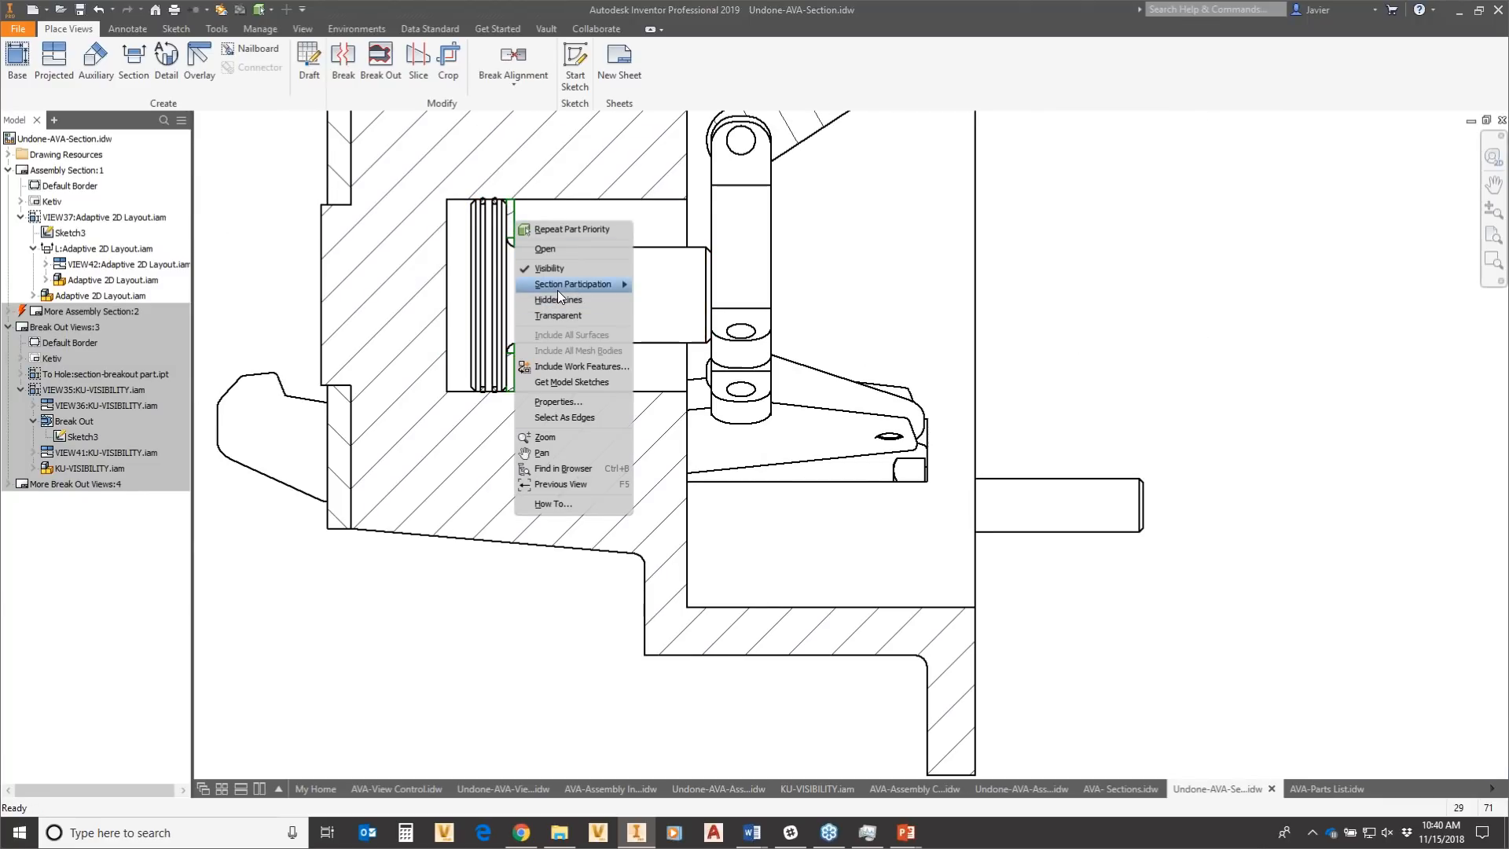
mouse_move(559, 284)
left_click(664, 314)
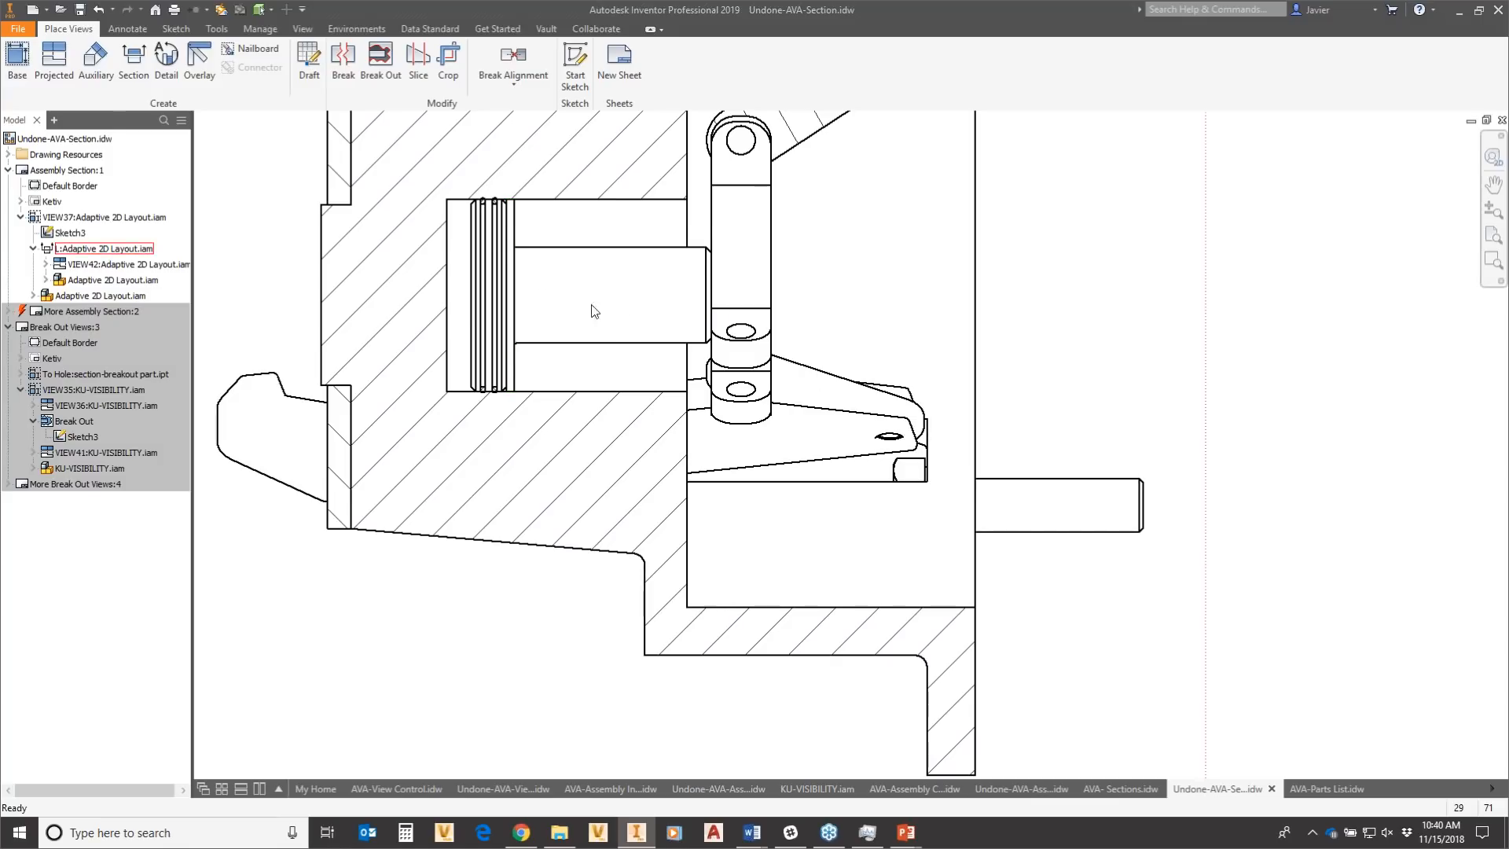
scroll(689, 303, "down", 2)
scroll(786, 326, "down", 3)
mouse_move(1098, 401)
middle_mouse_down()
mouse_move(805, 415)
mouse_move(535, 453)
middle_mouse_up()
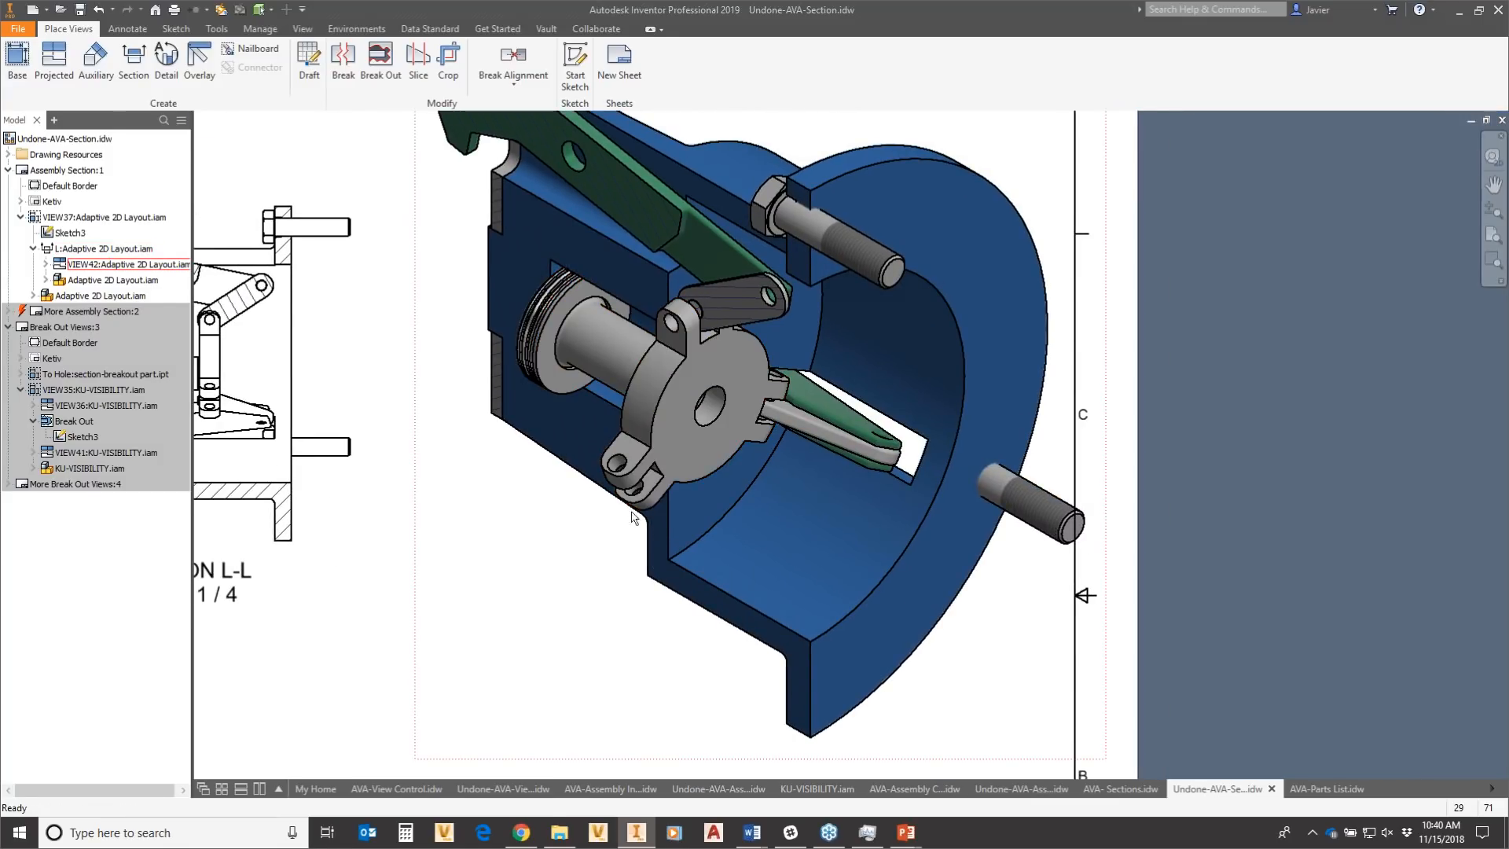
Set the section participation of the upper hooked arm in section L-L to None and examine it in the isometric view.
scroll(633, 517, "down", 2)
mouse_move(643, 320)
middle_mouse_down()
mouse_move(888, 246)
mouse_move(961, 206)
middle_mouse_up()
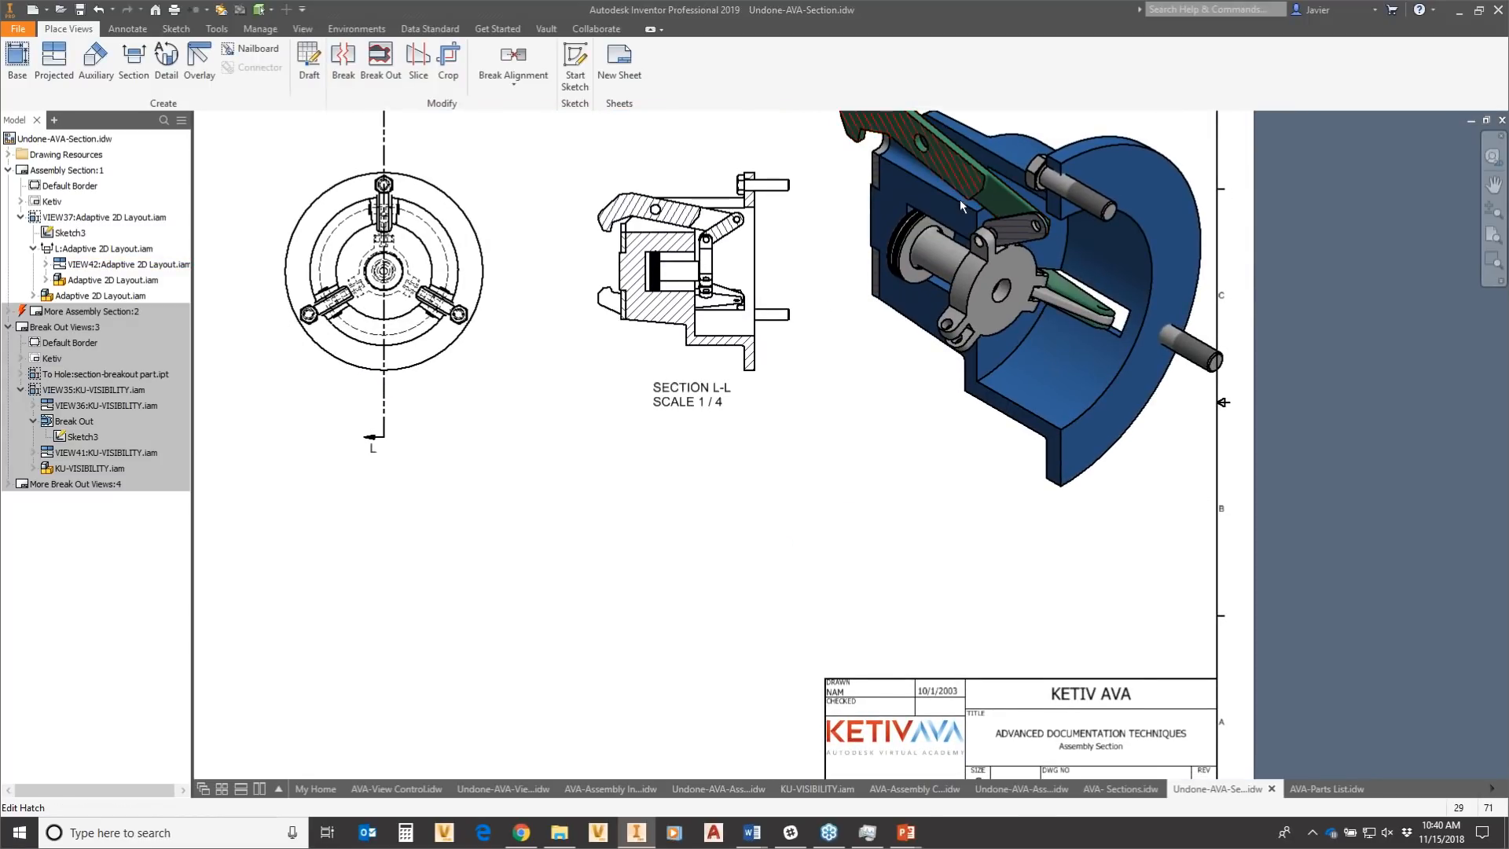
right_click(613, 209)
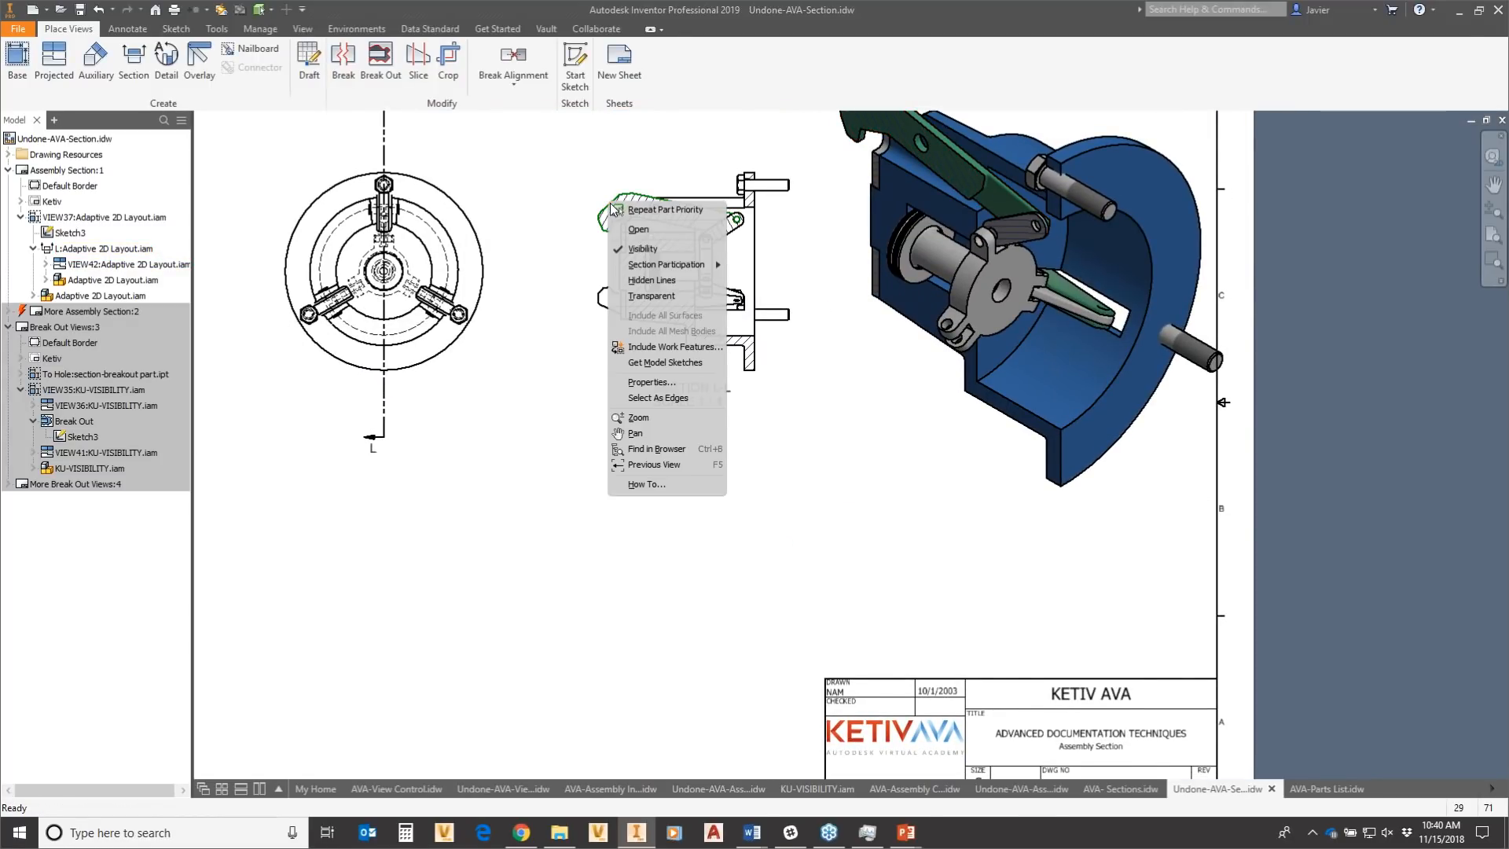
left_click(564, 191)
scroll(677, 217, "down", 5)
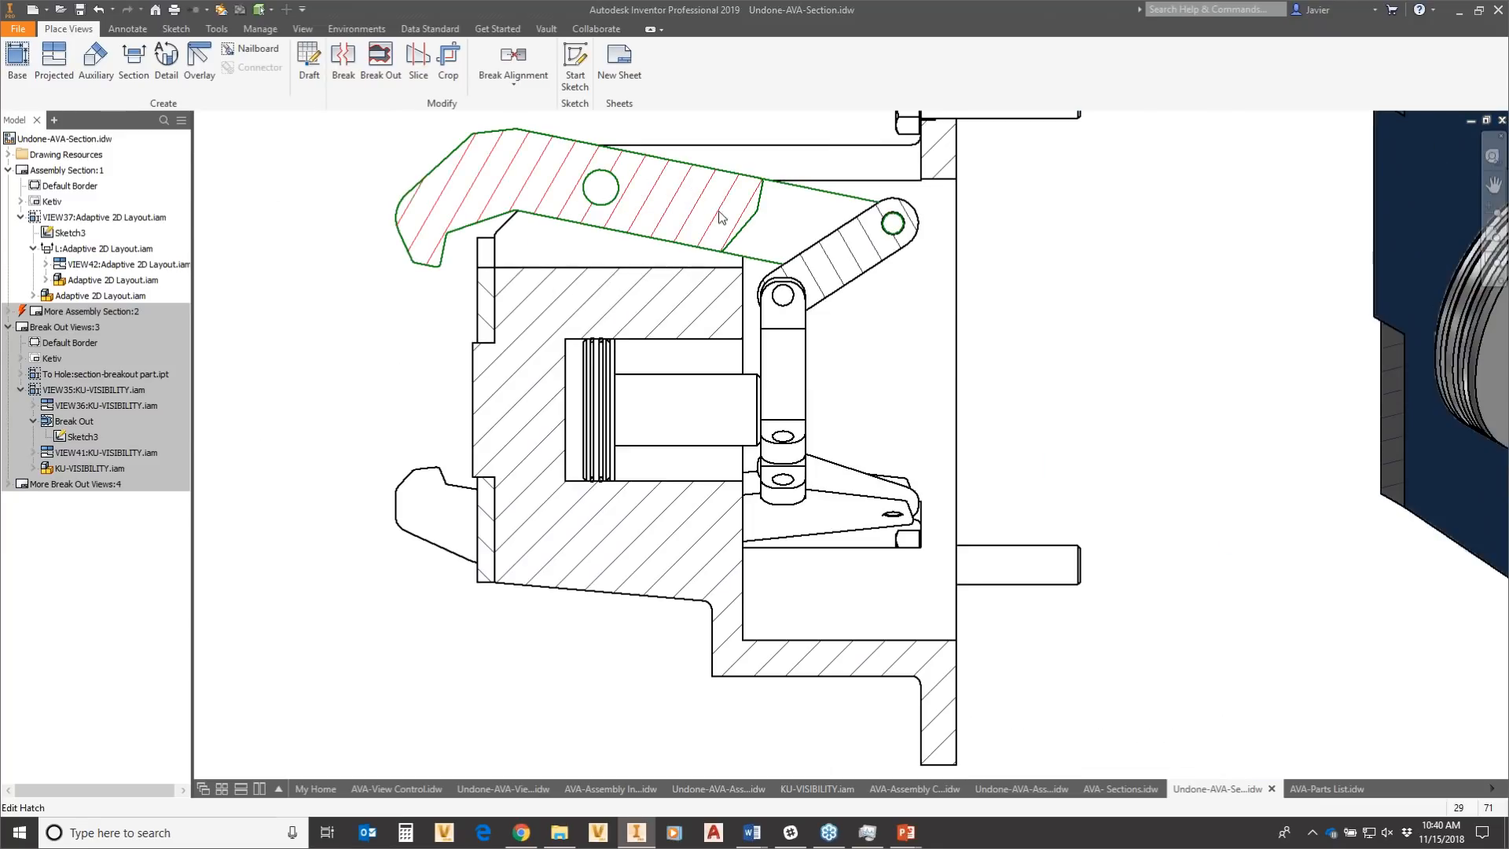
right_click(765, 217)
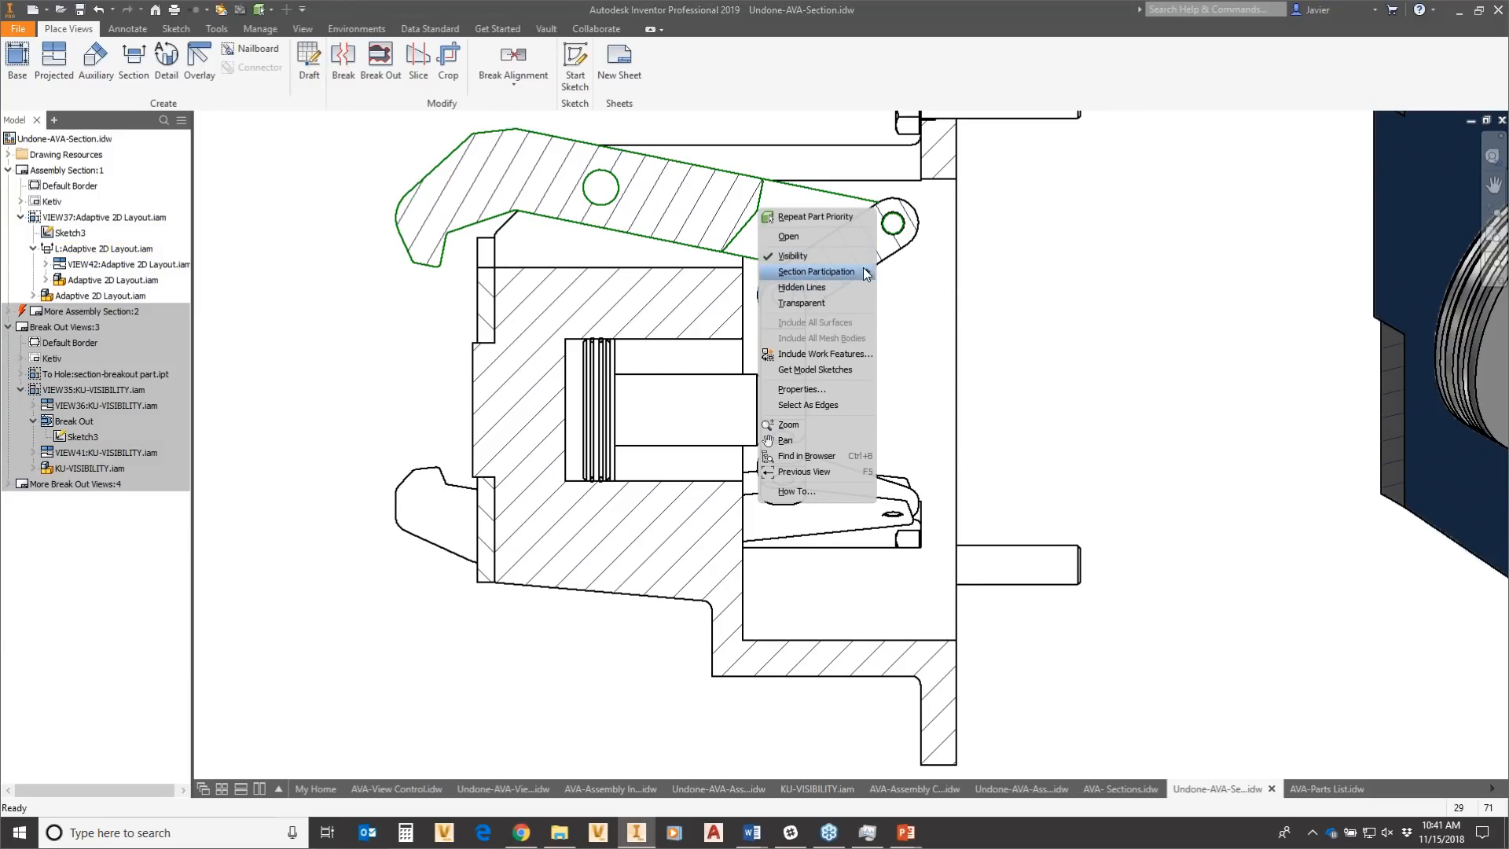
mouse_move(867, 273)
left_click(899, 308)
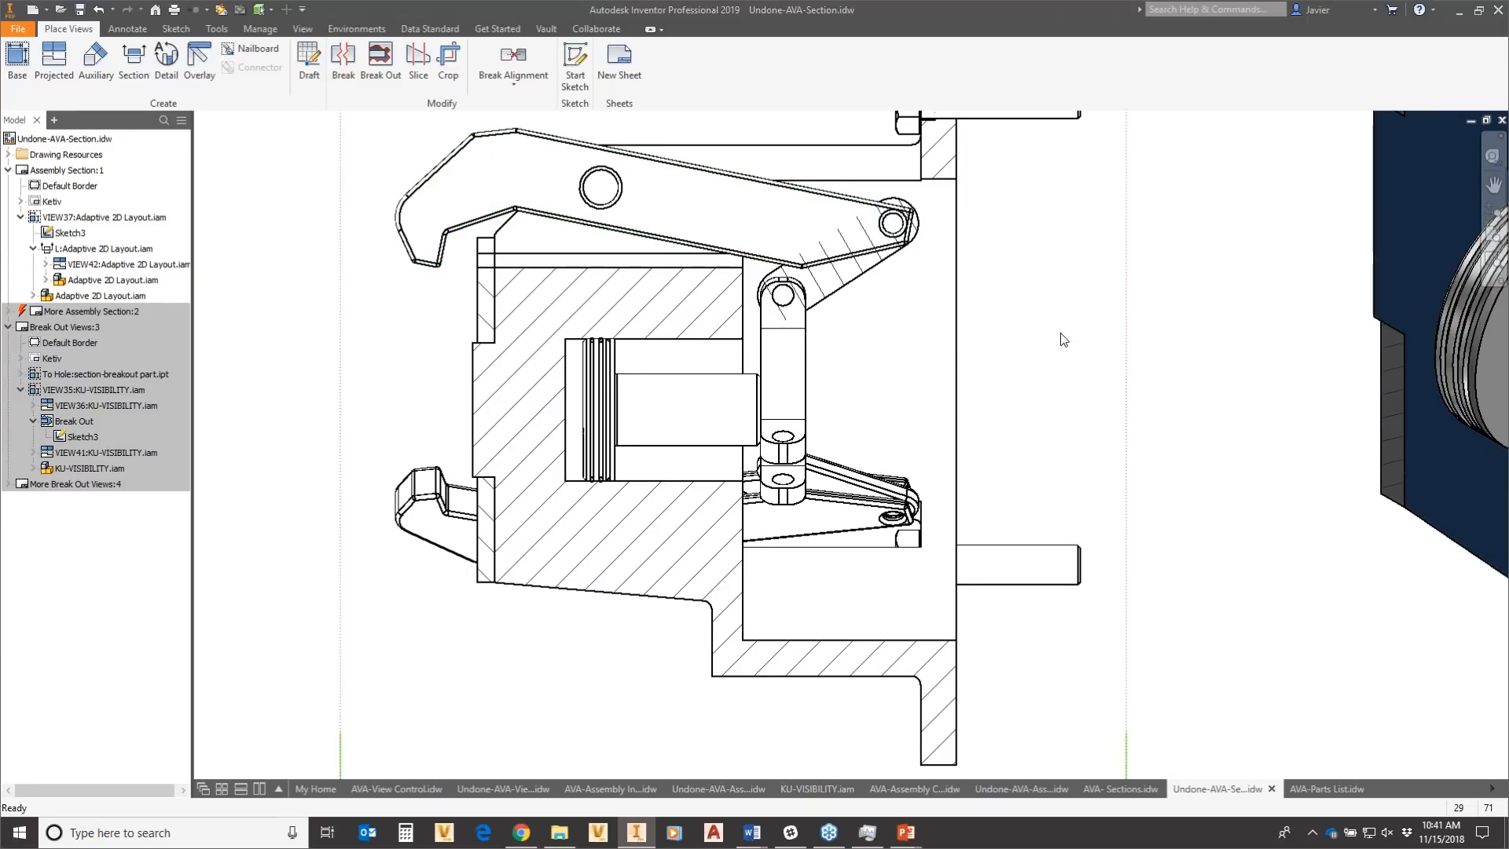
scroll(1058, 338, "down", 5)
middle_click_drag(1095, 344, 708, 405)
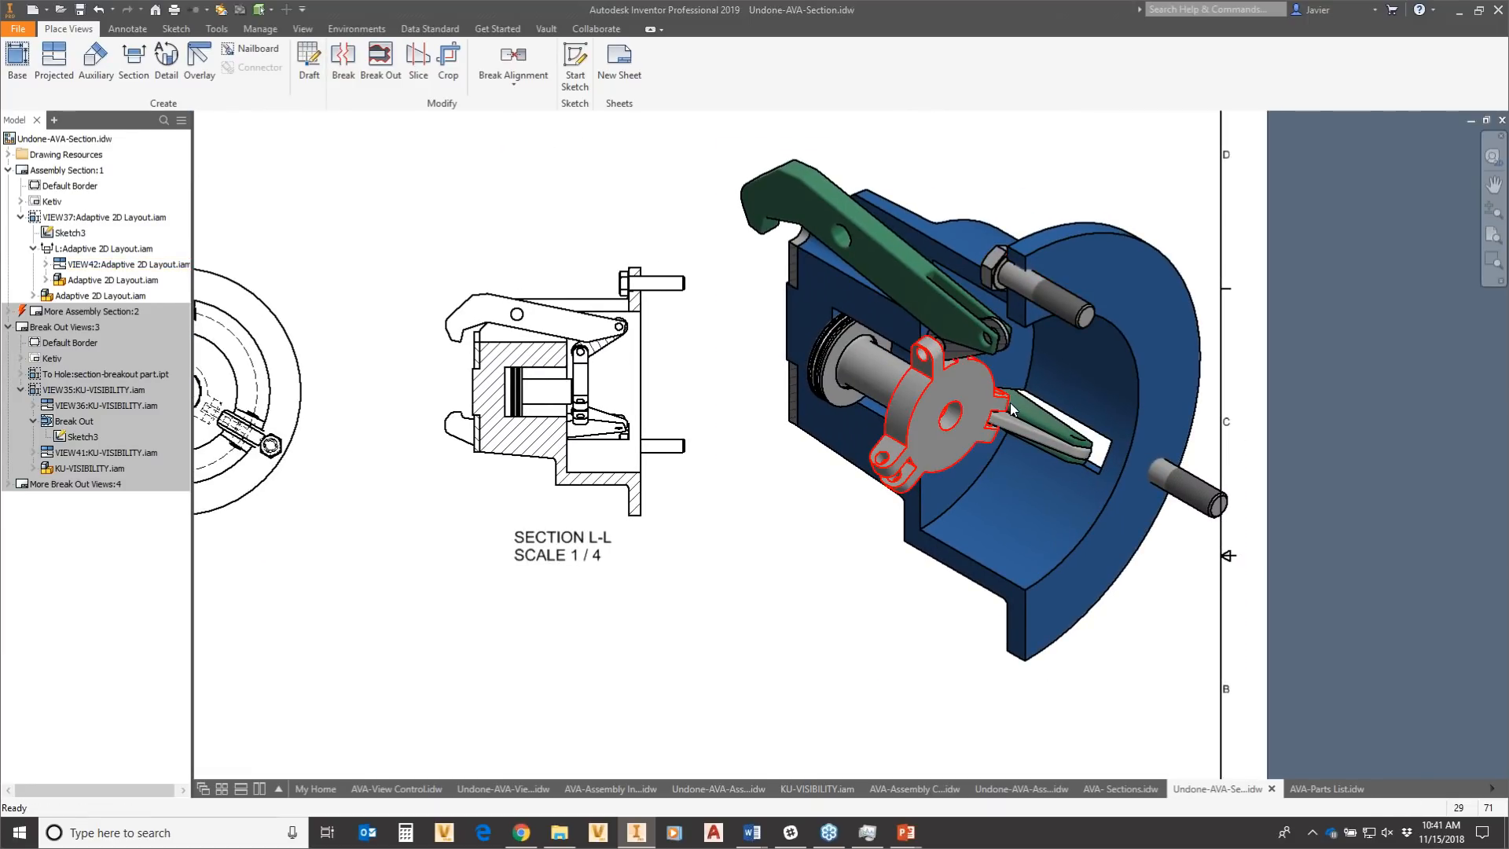
Examine the whole sheet and section L-L to compare the uncut parts with the hatched ones.
scroll(904, 527, "down", 5)
middle_click_drag(840, 541, 720, 546)
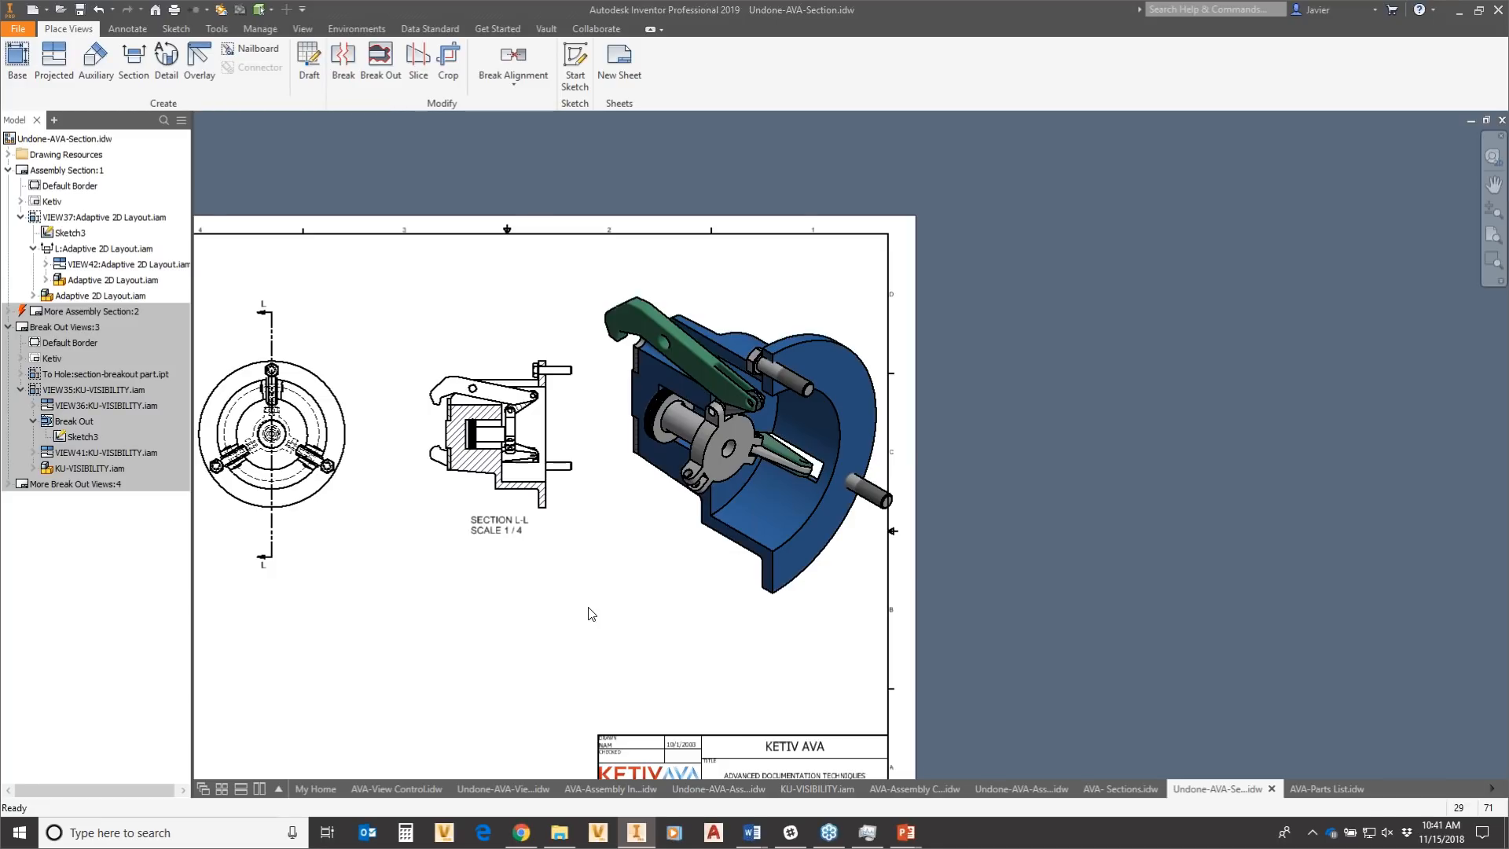
key("Home")
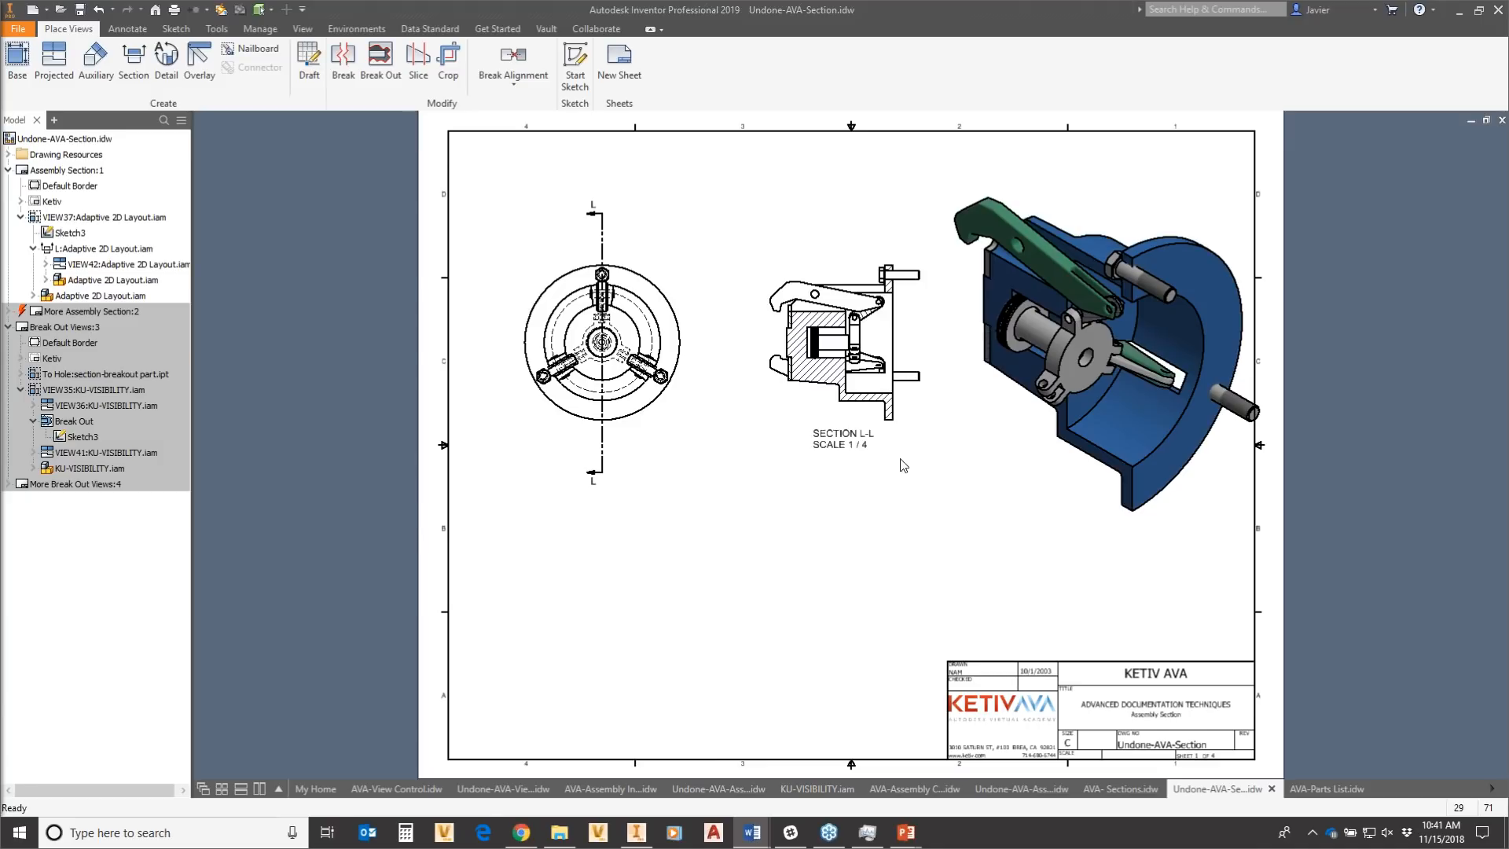
scroll(939, 424, "down", 3)
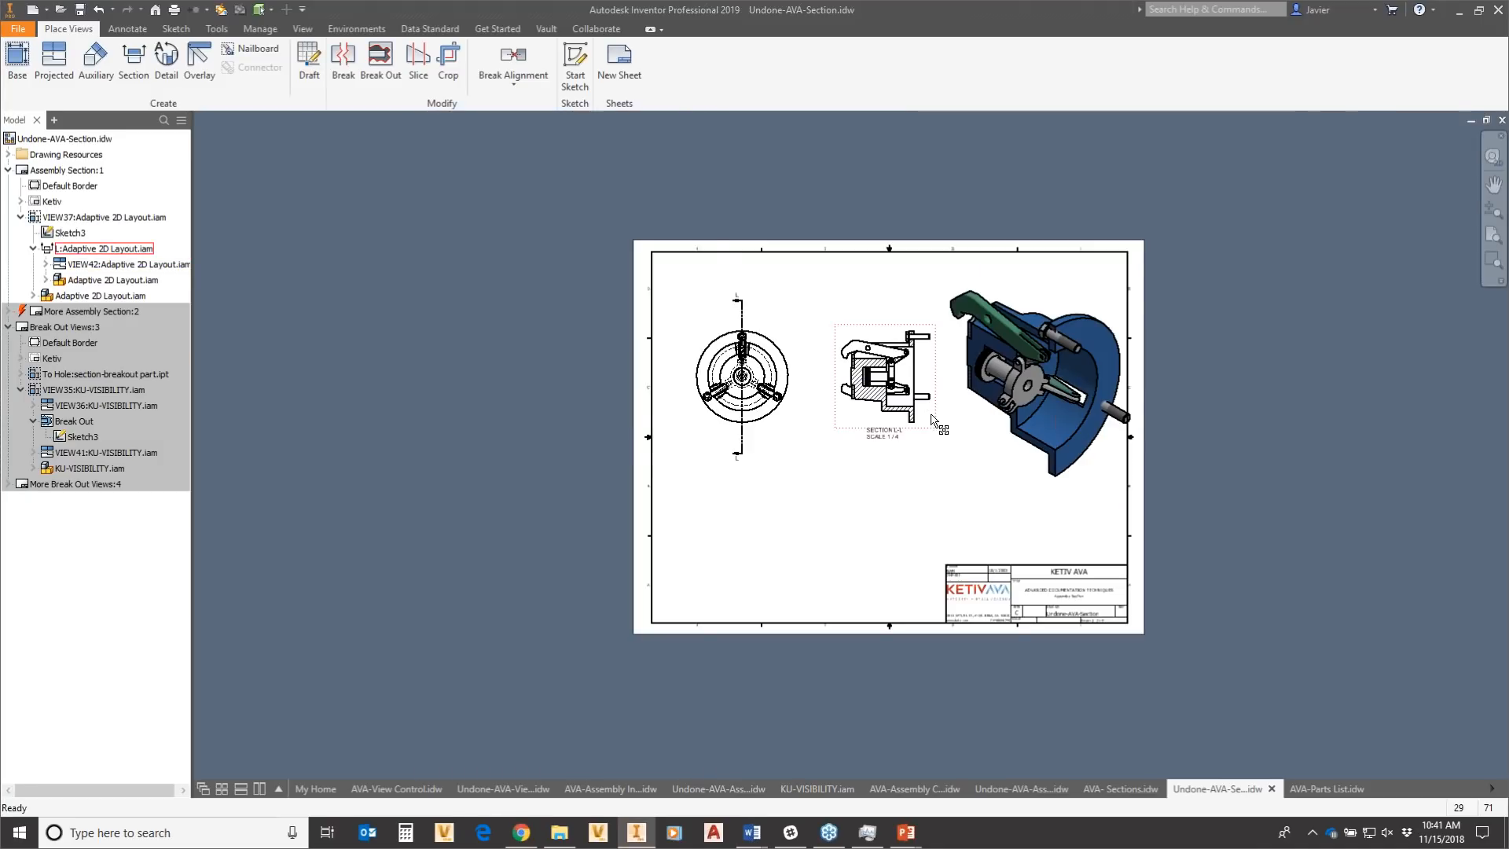
scroll(933, 419, "up", 10)
scroll(982, 527, "down", 3)
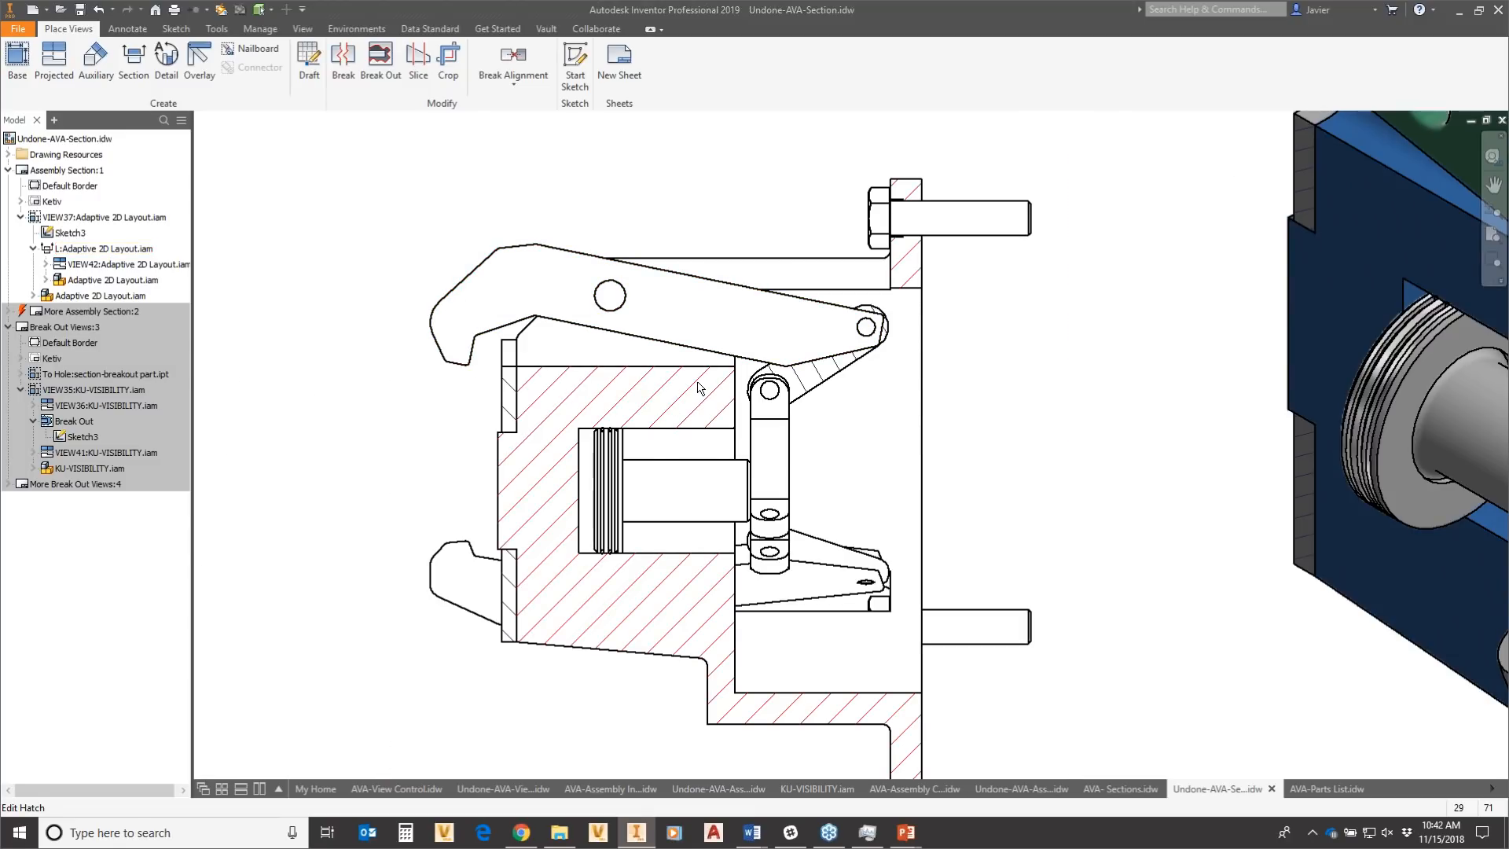
scroll(696, 384, "down", 3)
middle_click_drag(649, 389, 698, 403)
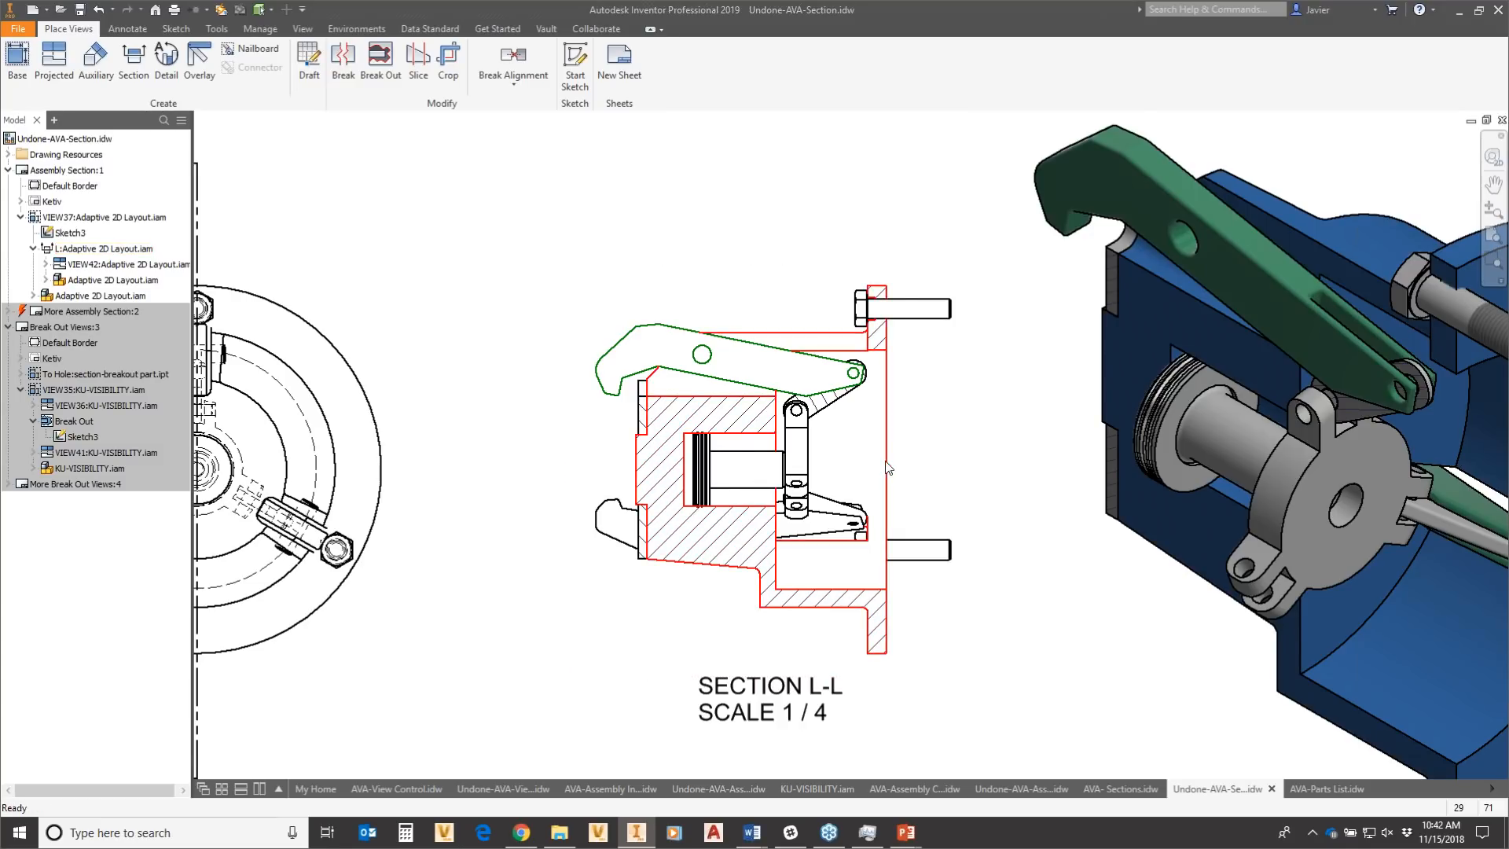
Clear the selection and check that Part Priority is the active selection mode.
left_click(910, 211)
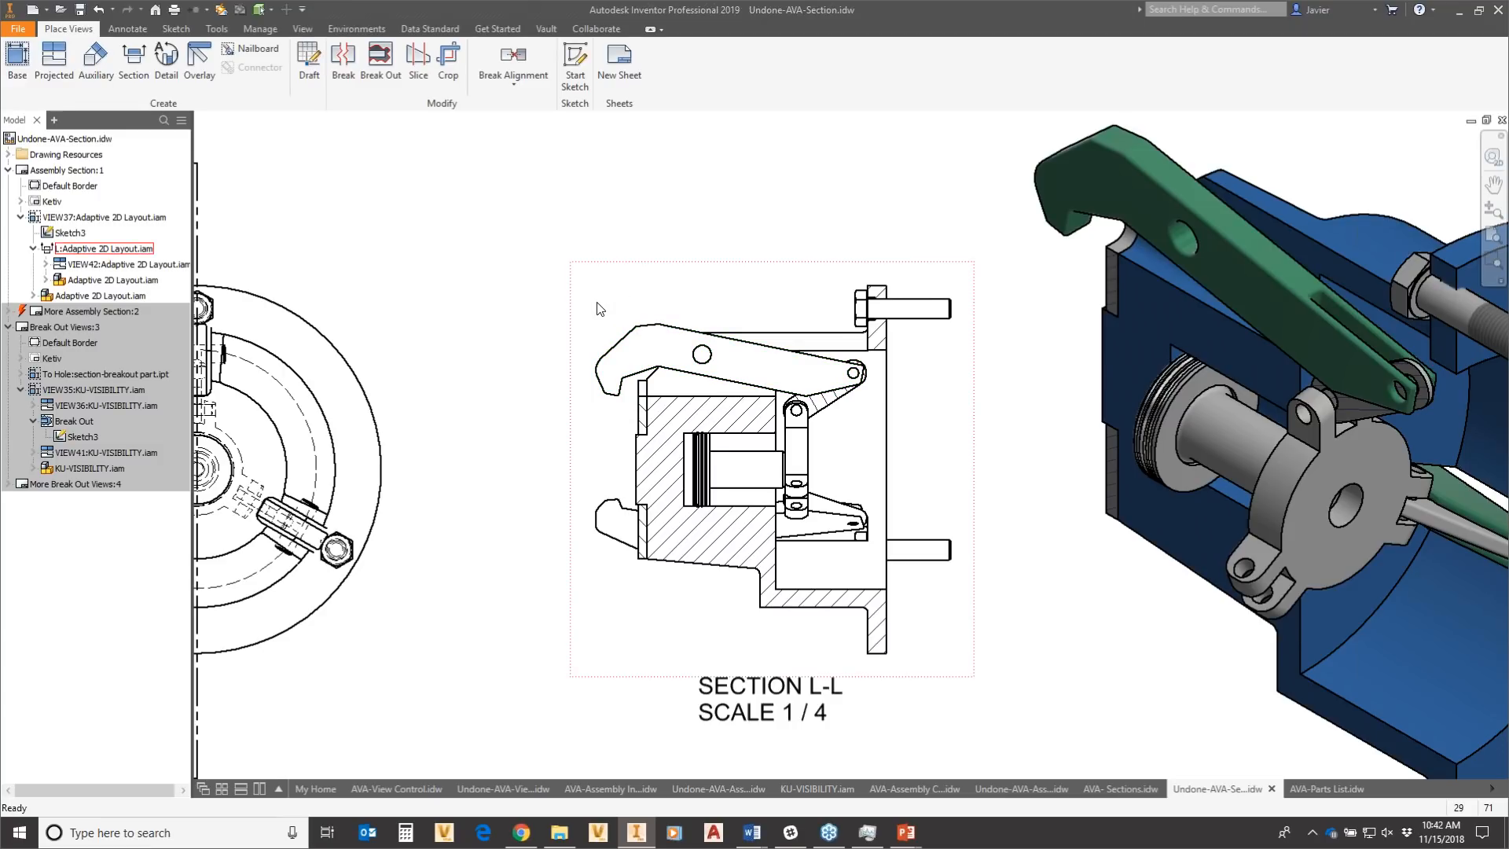
right_click(536, 314)
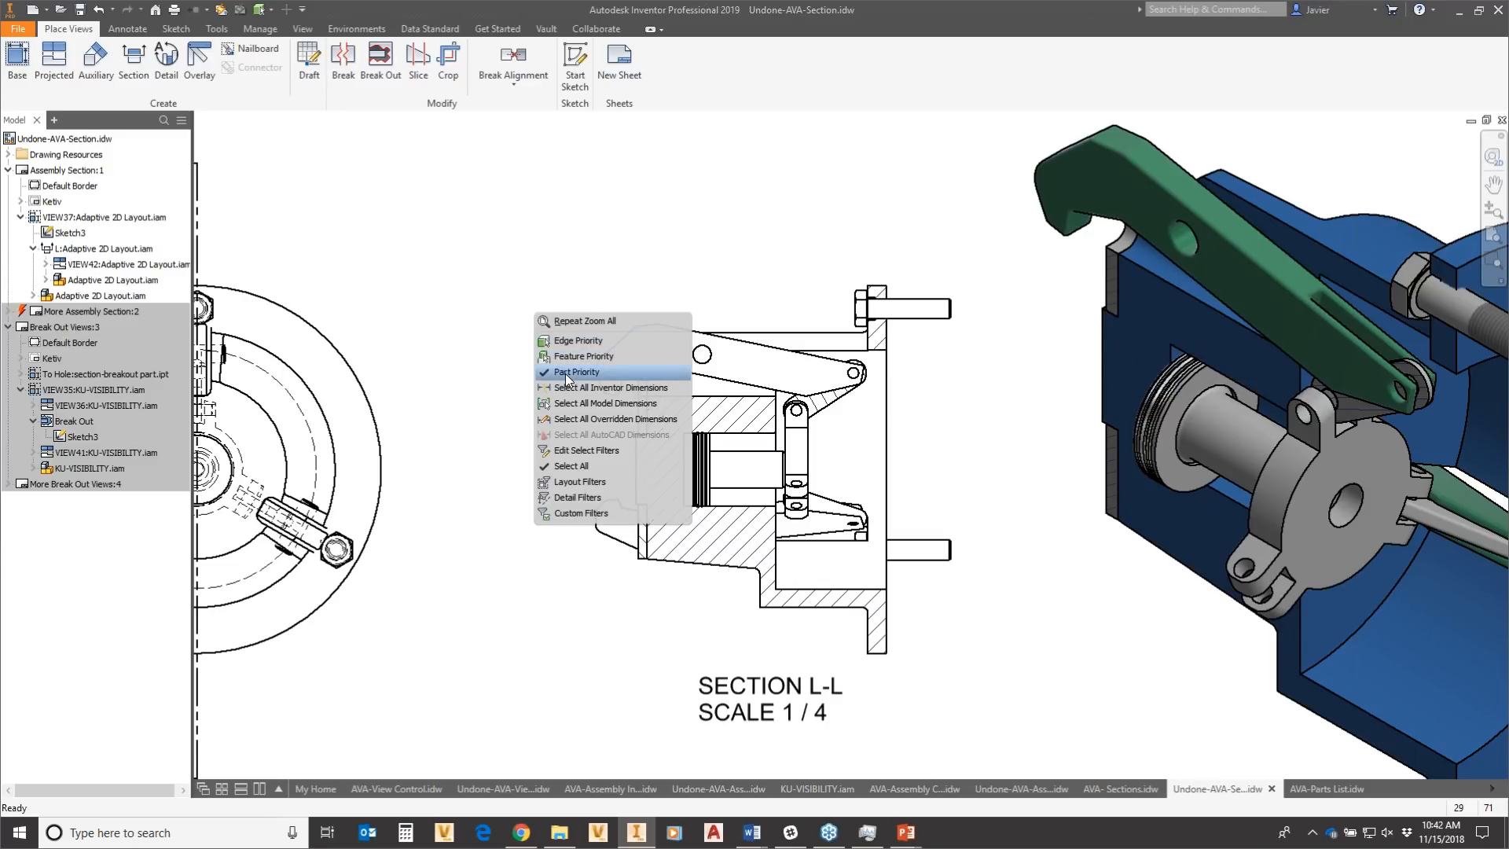
left_click(576, 261)
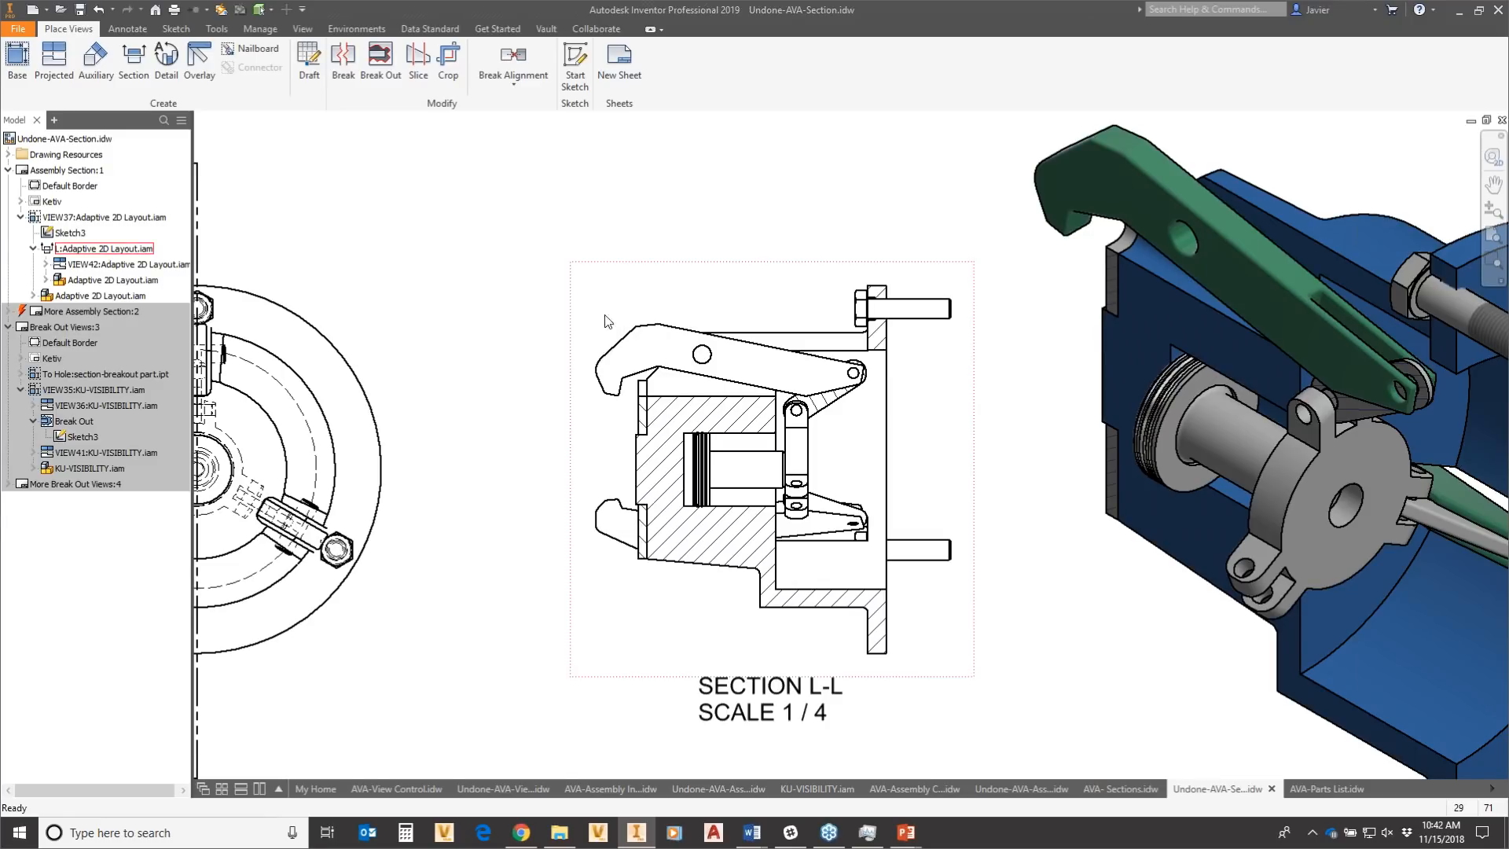
Try to choose a layer for the upper hooked arm in section L-L while it is selected as a whole part.
left_click(129, 27)
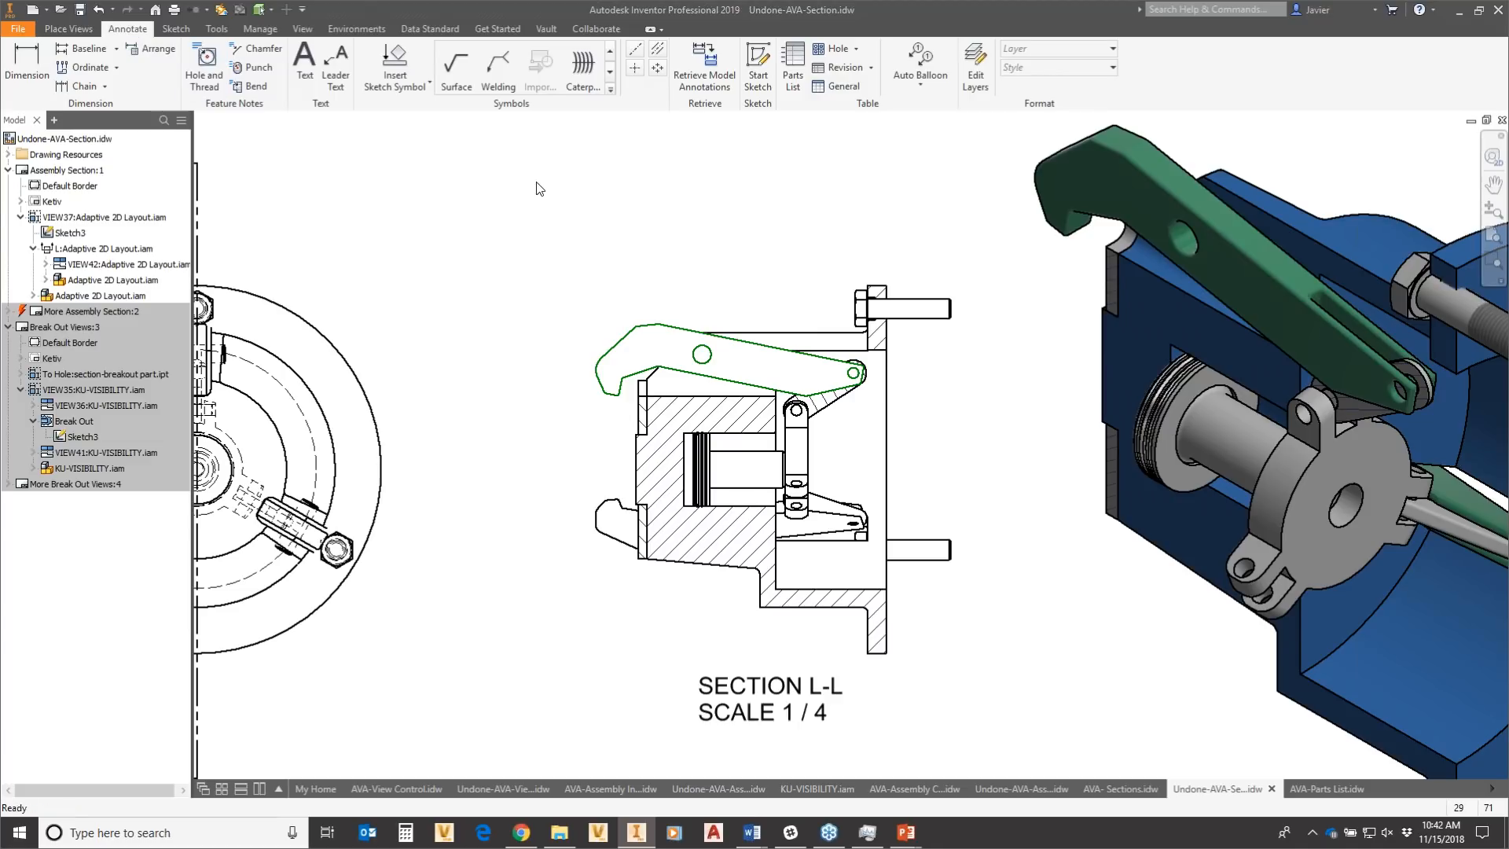
left_click(1113, 68)
left_click(1115, 67)
left_click(1114, 53)
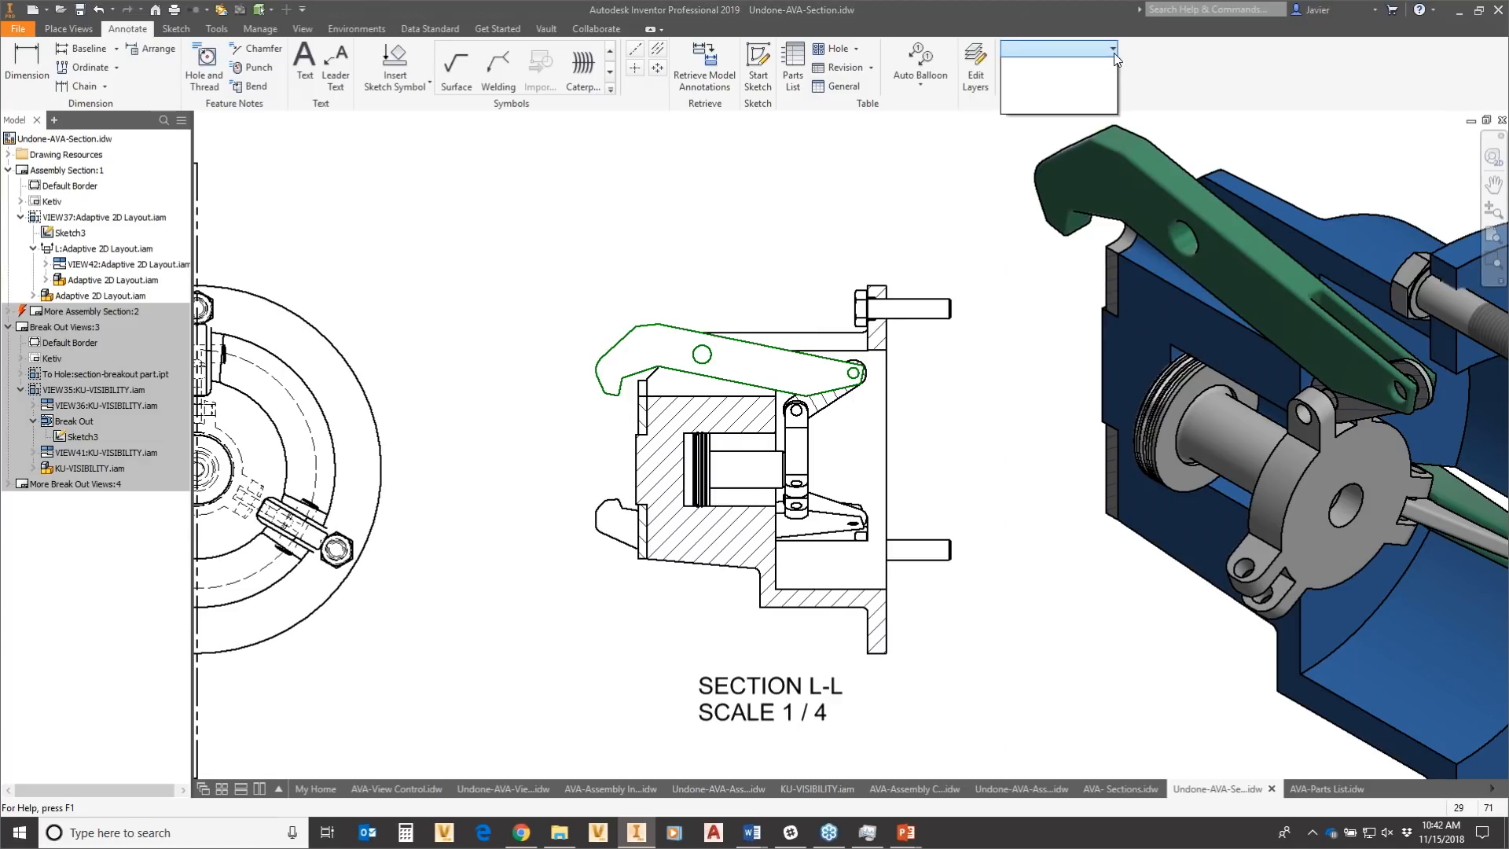
left_click(1114, 53)
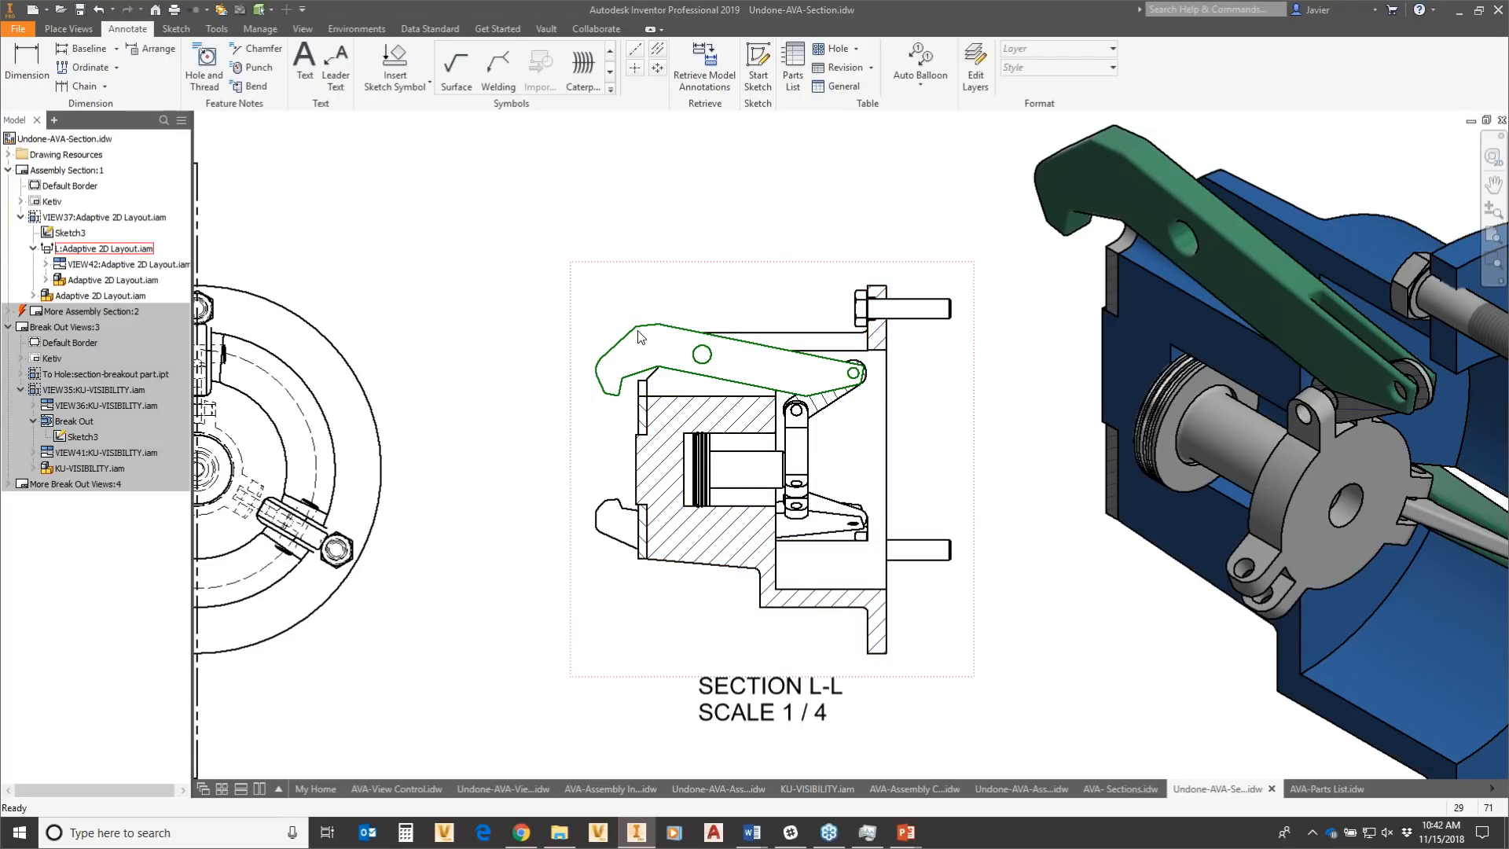
left_click(1022, 49)
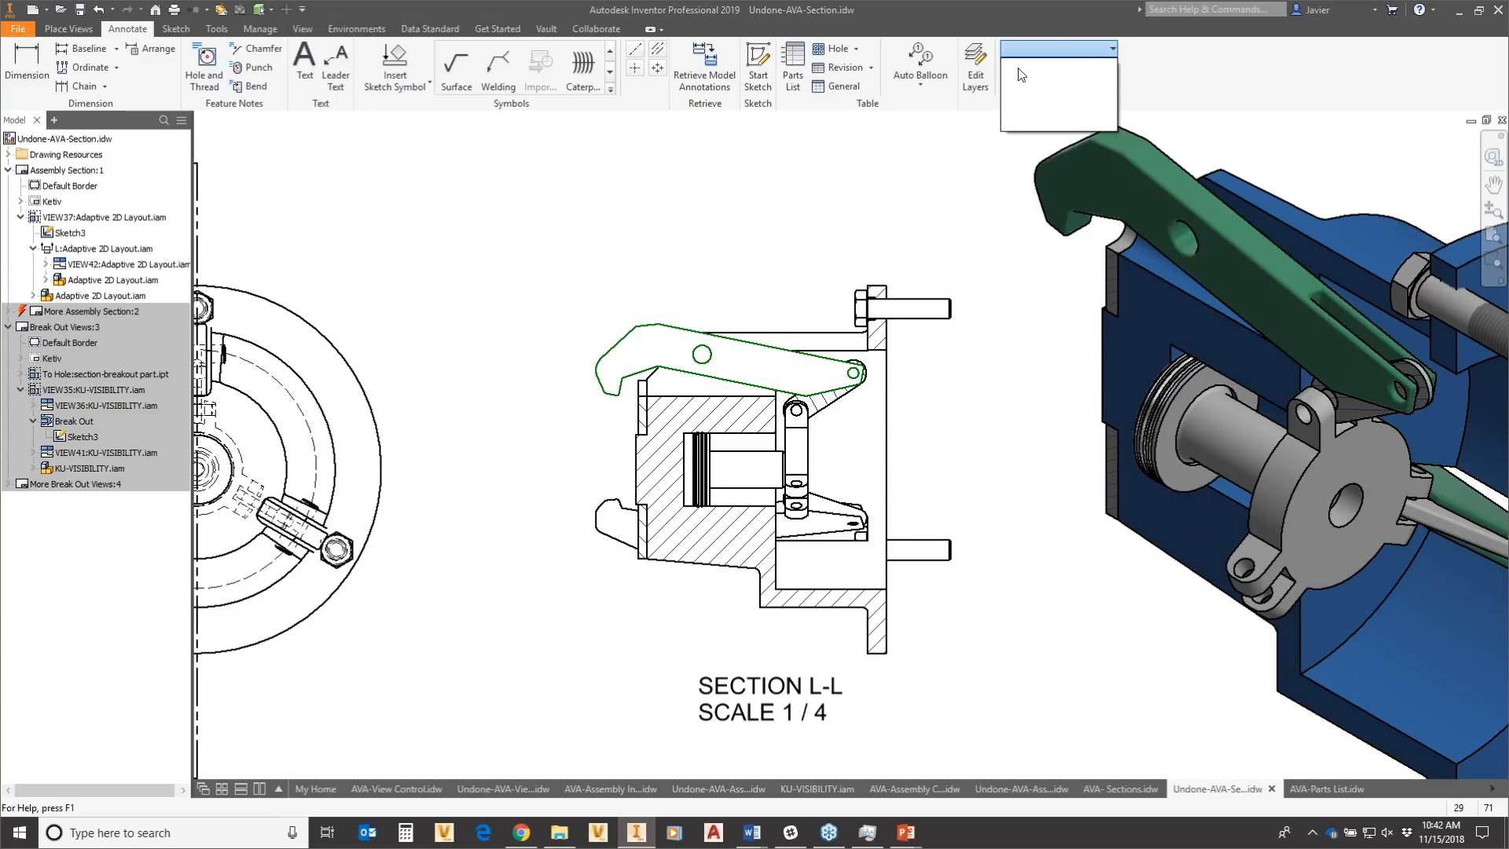
left_click(624, 269)
Select the upper hooked arm in section L-L as edges and review the layers available for those edges.
right_click(640, 264)
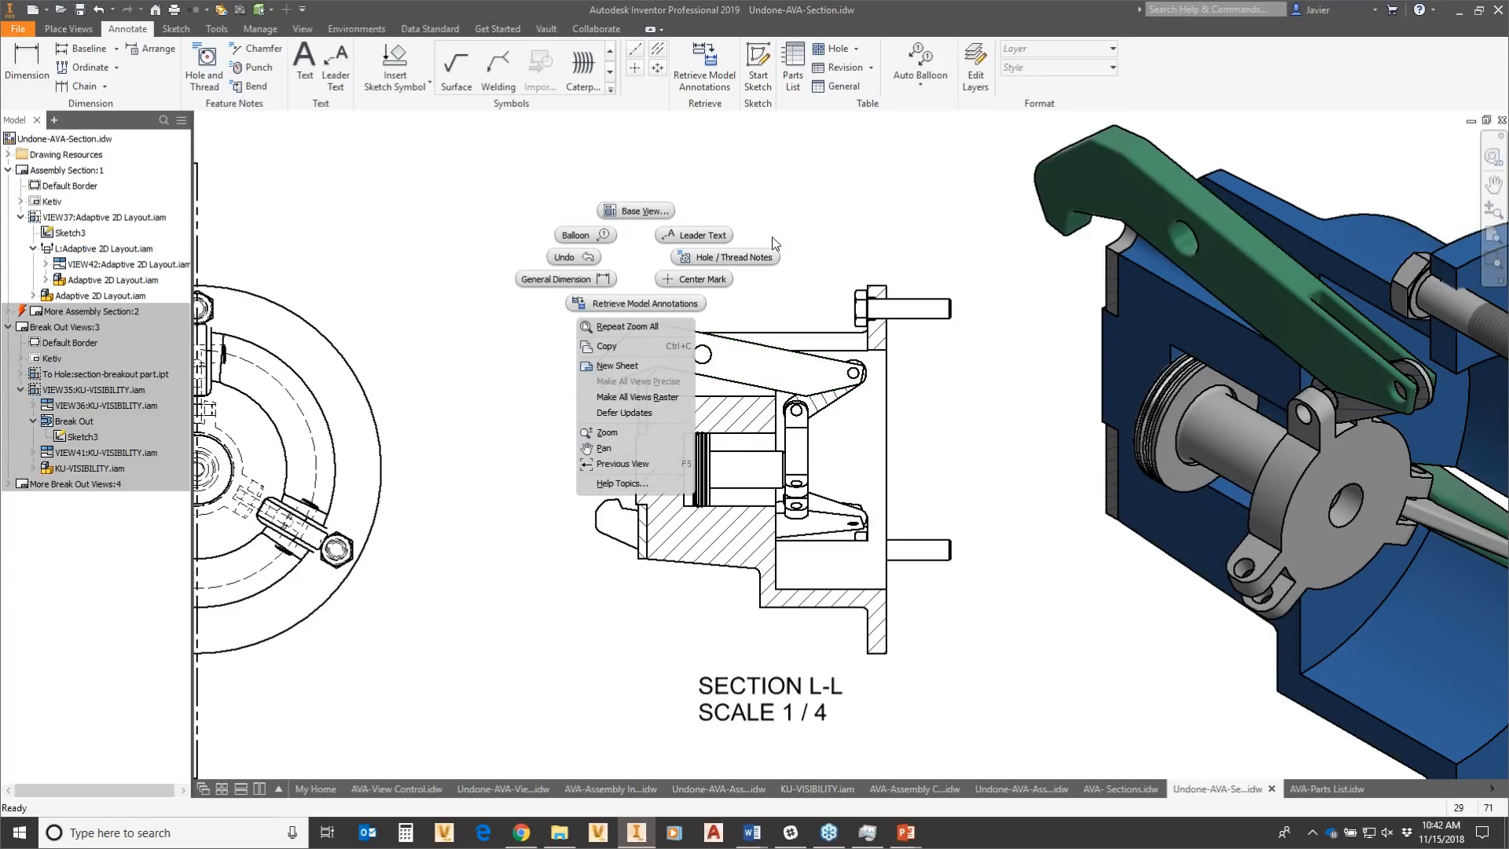
left_click(833, 193)
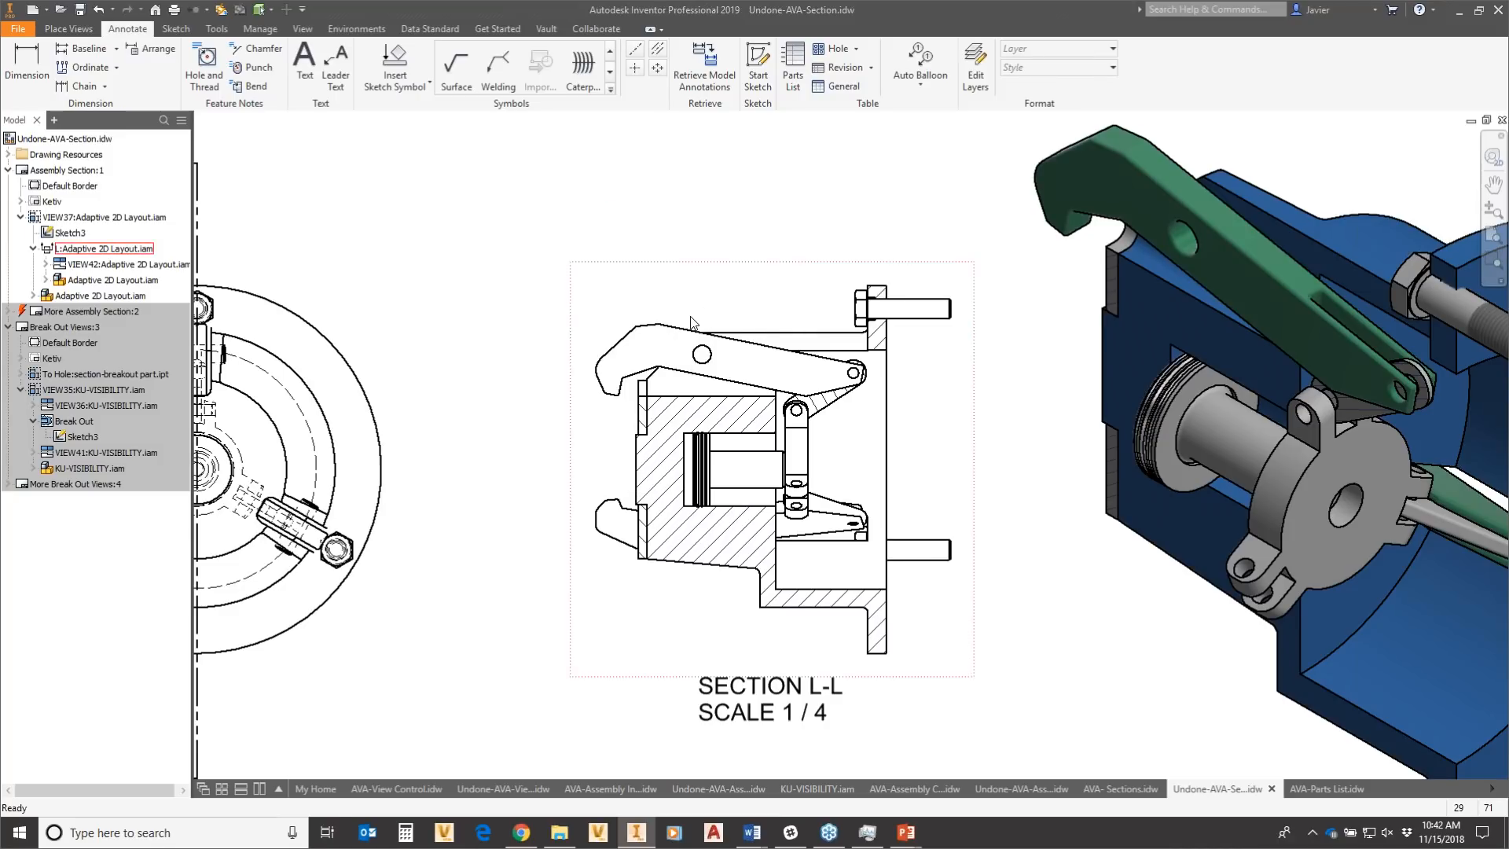
right_click(663, 330)
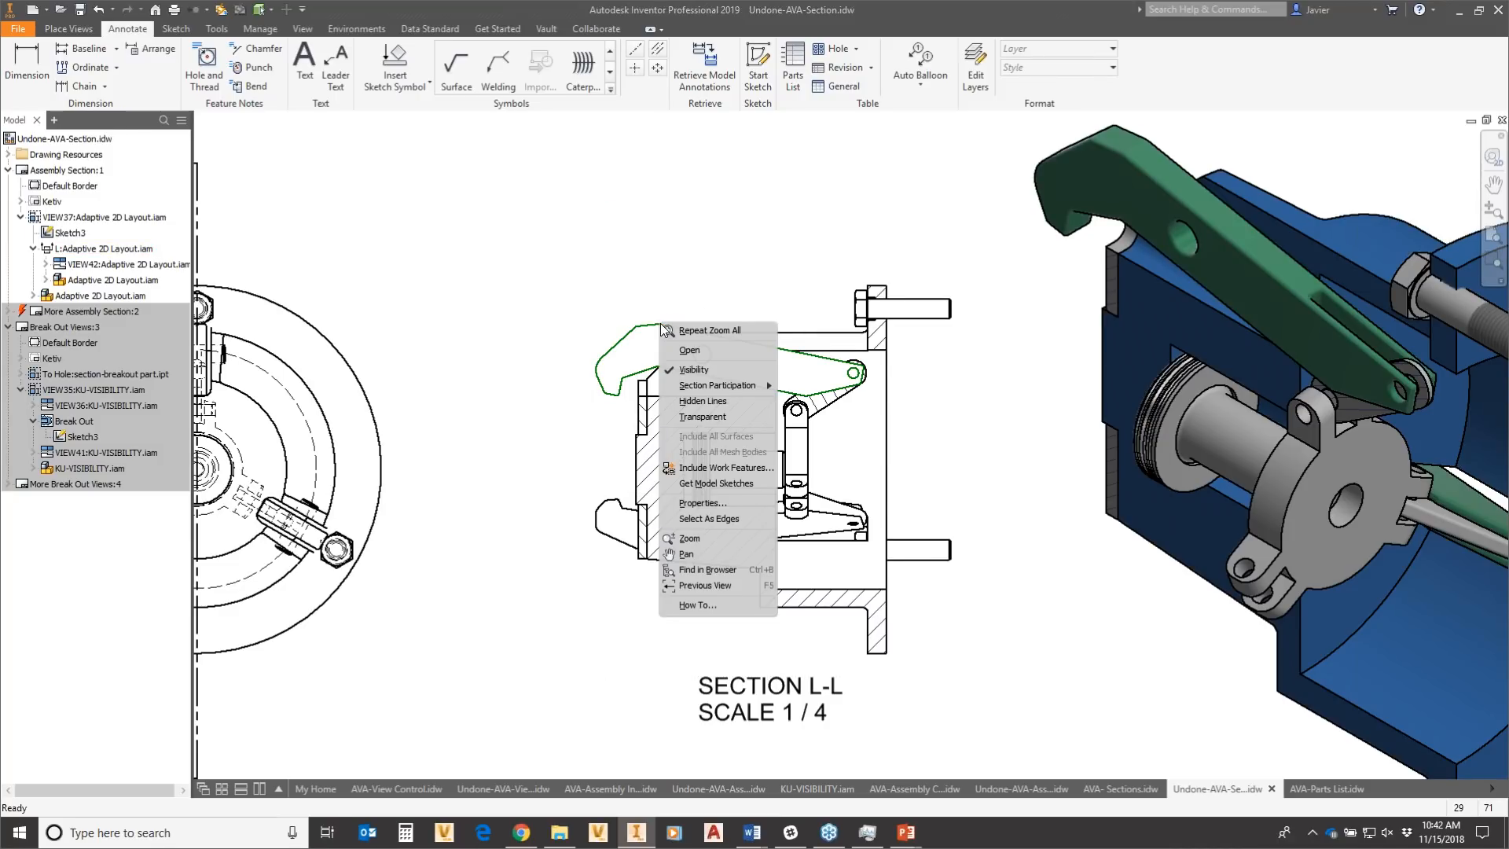
left_click(706, 519)
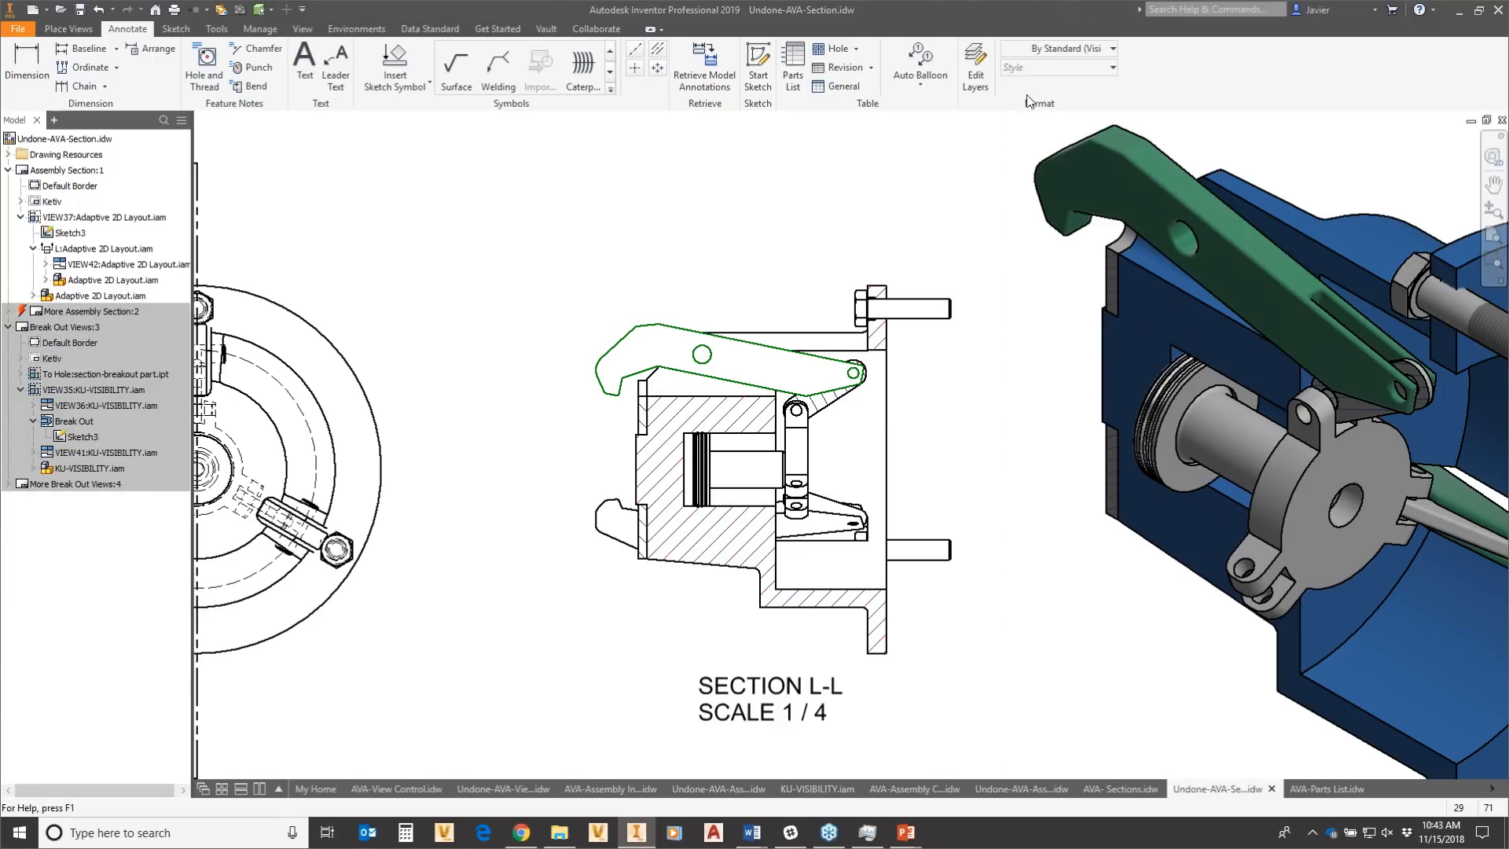
left_click(1113, 49)
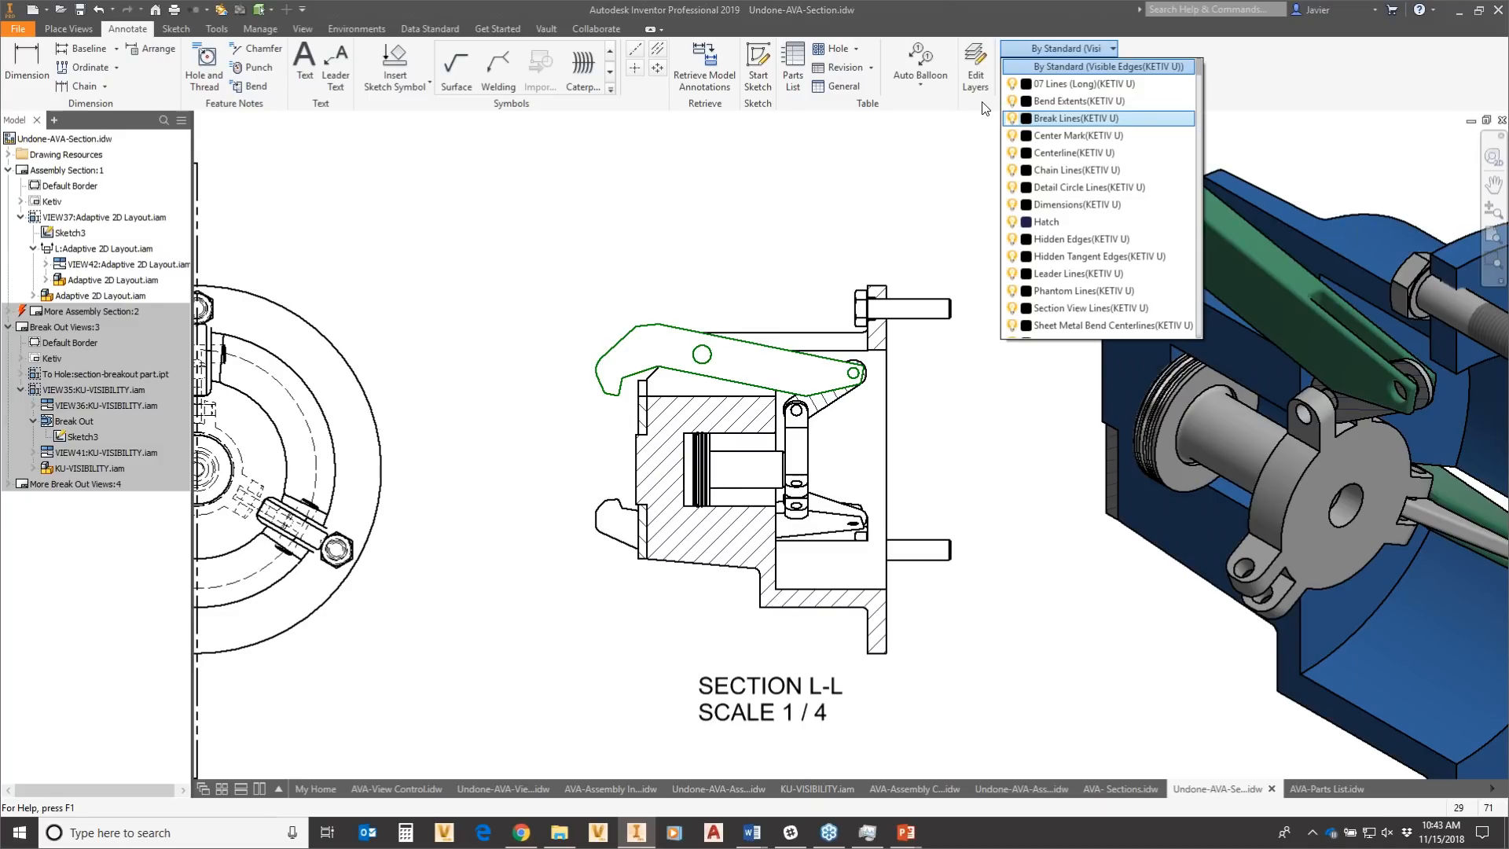
left_click(696, 307)
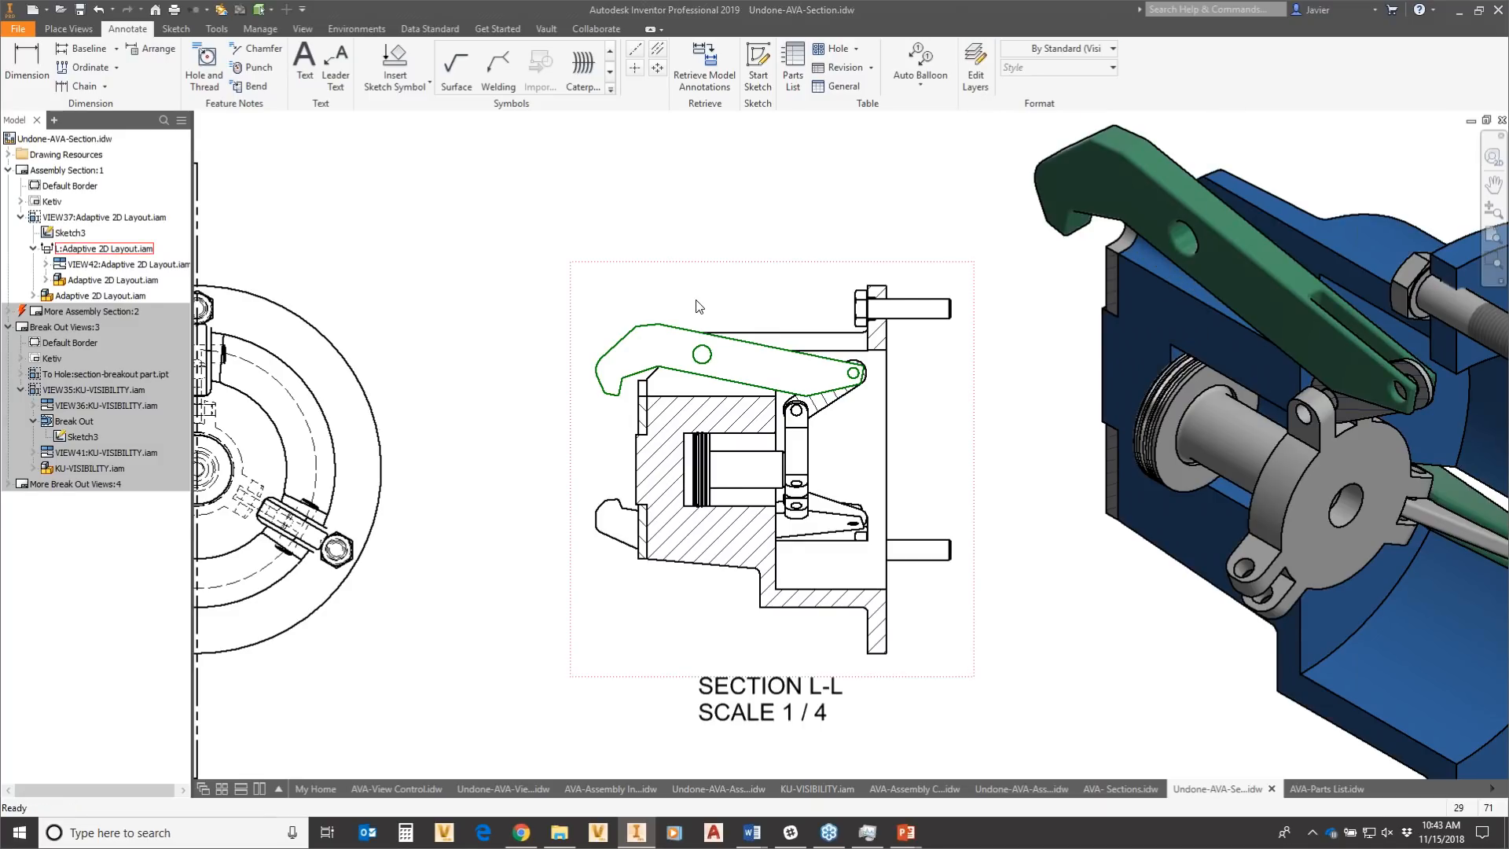
Set the edge color of the upper hooked arm in section L-L to red and check it across the sheet.
right_click(628, 334)
left_click(663, 379)
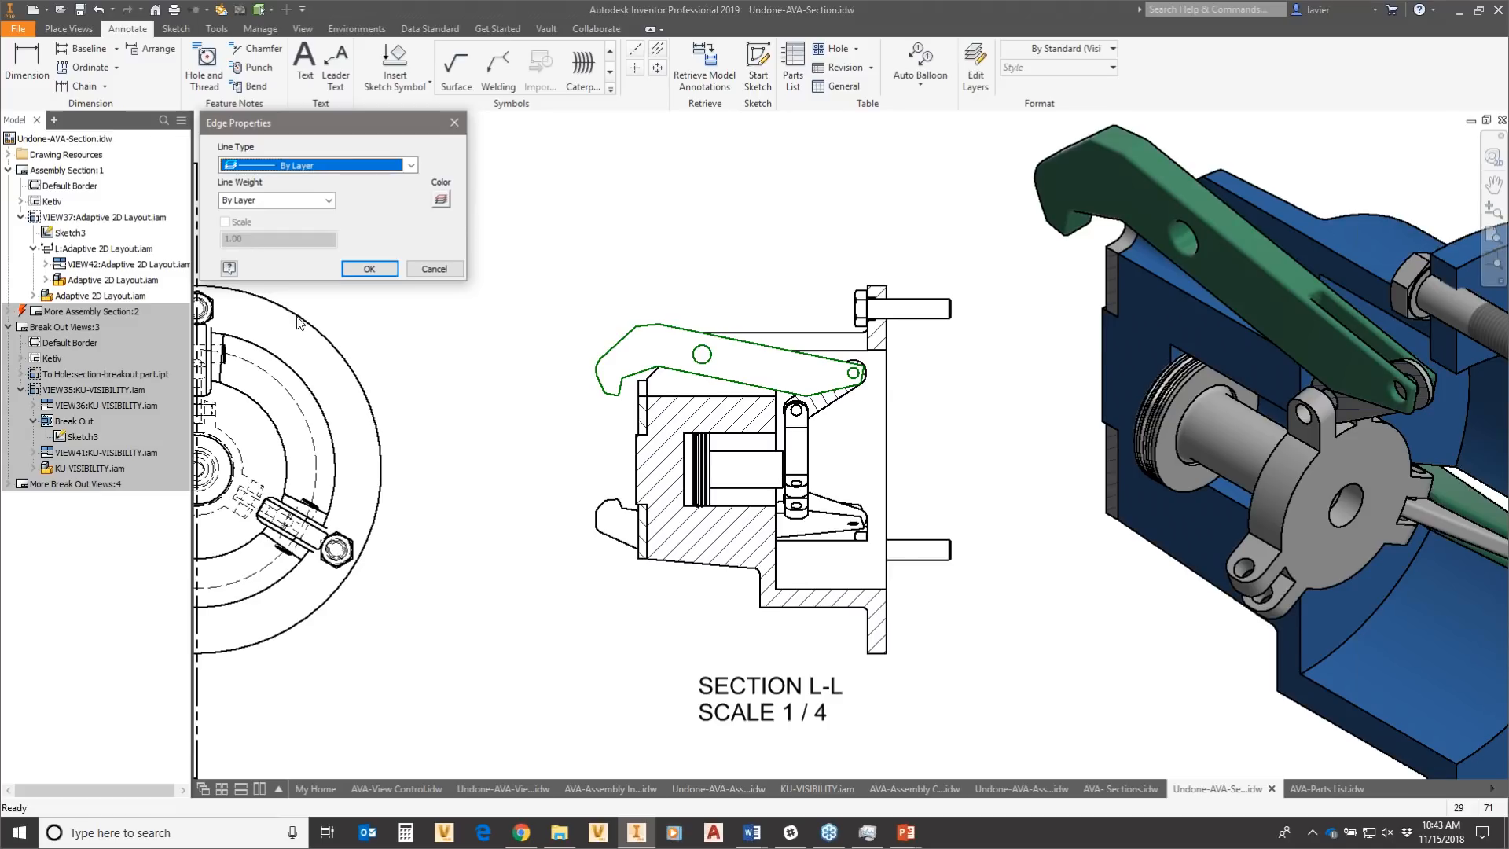
left_click(411, 165)
left_click(392, 164)
left_click(441, 199)
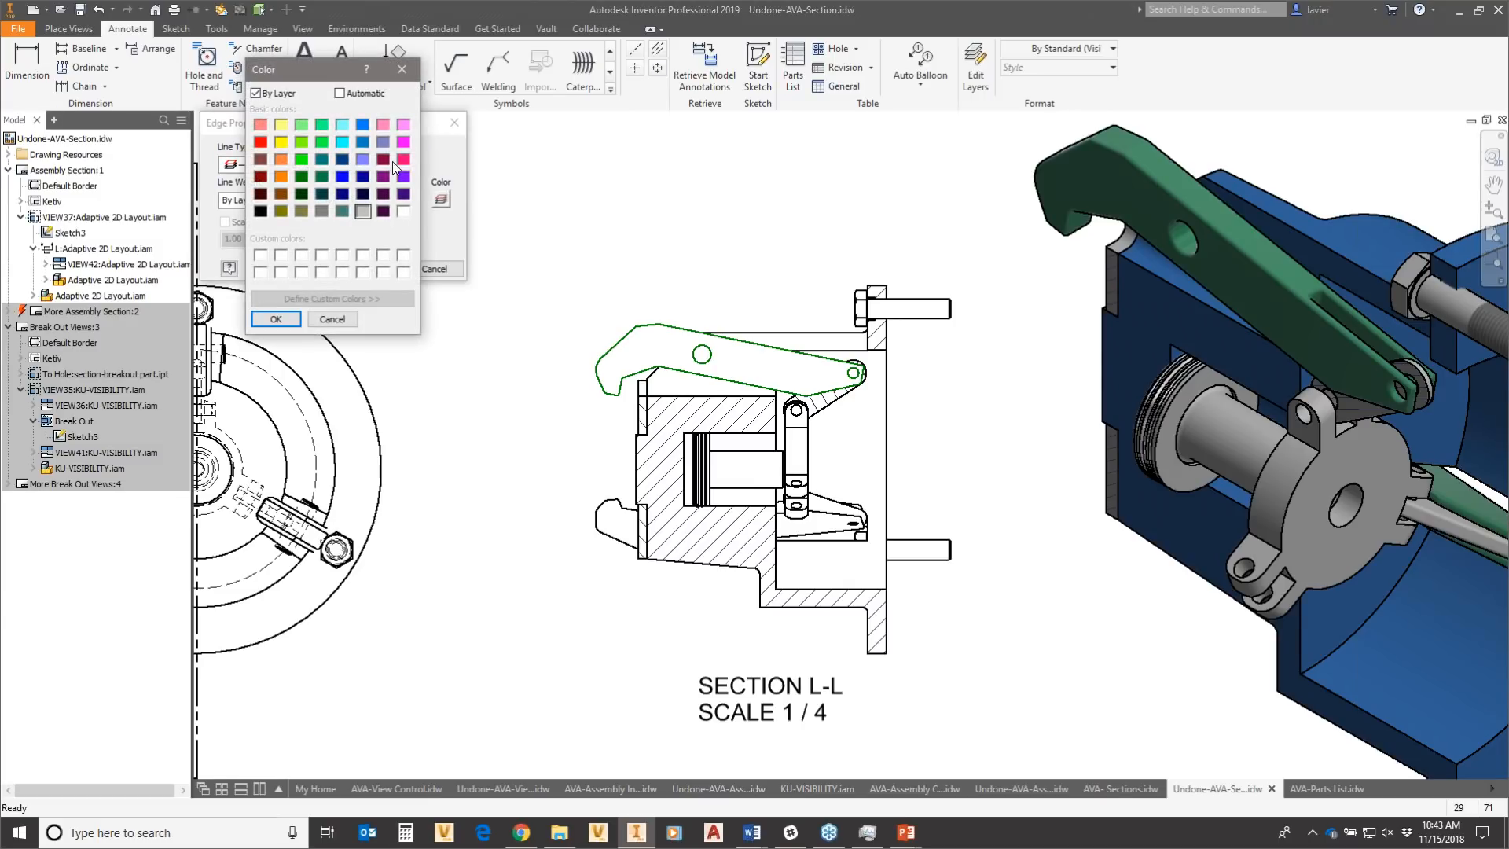
left_click(261, 142)
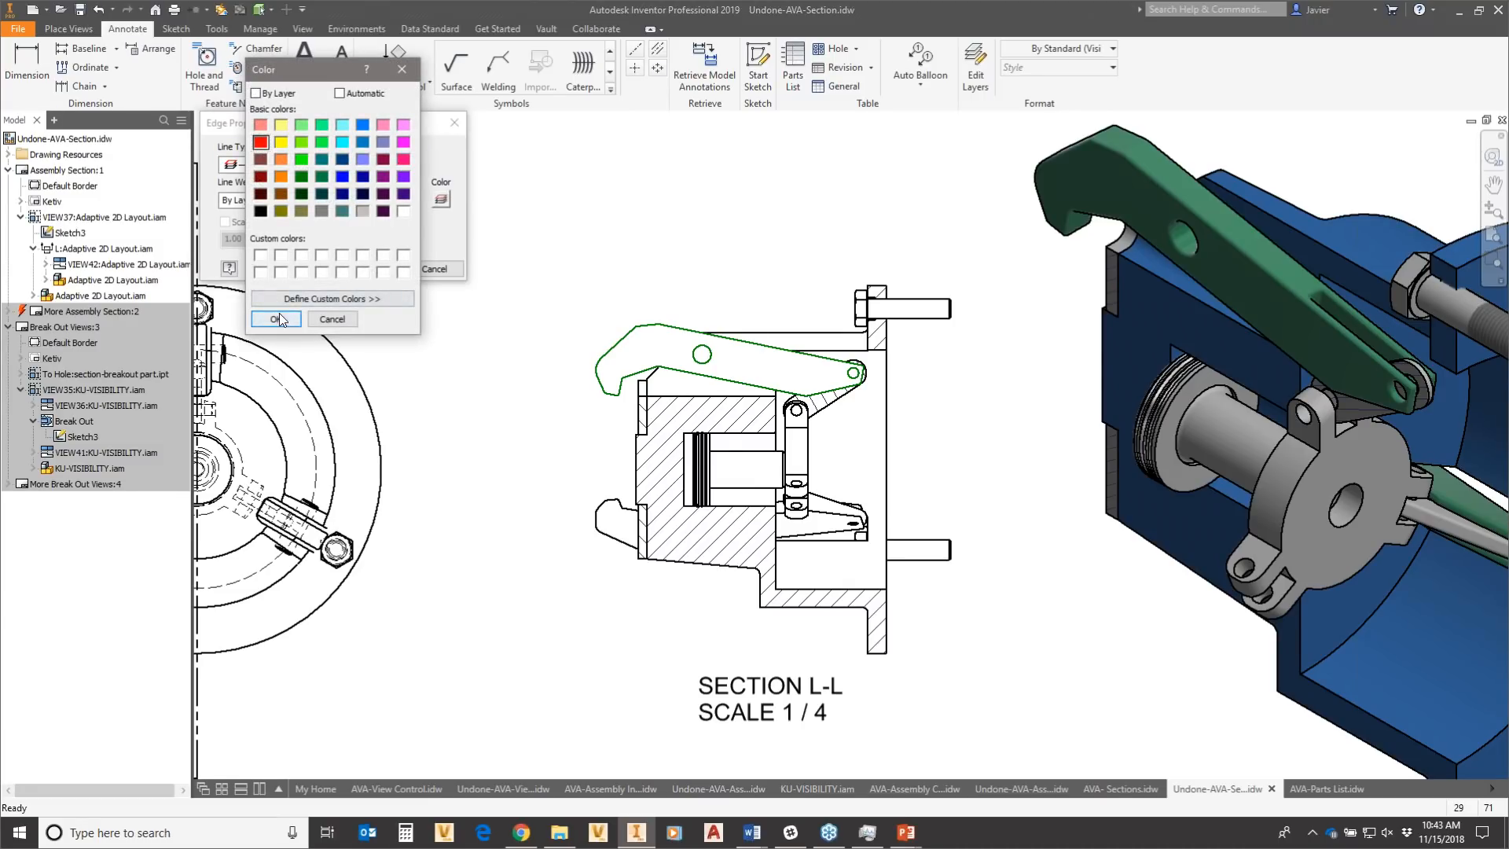
left_click(275, 319)
left_click(369, 268)
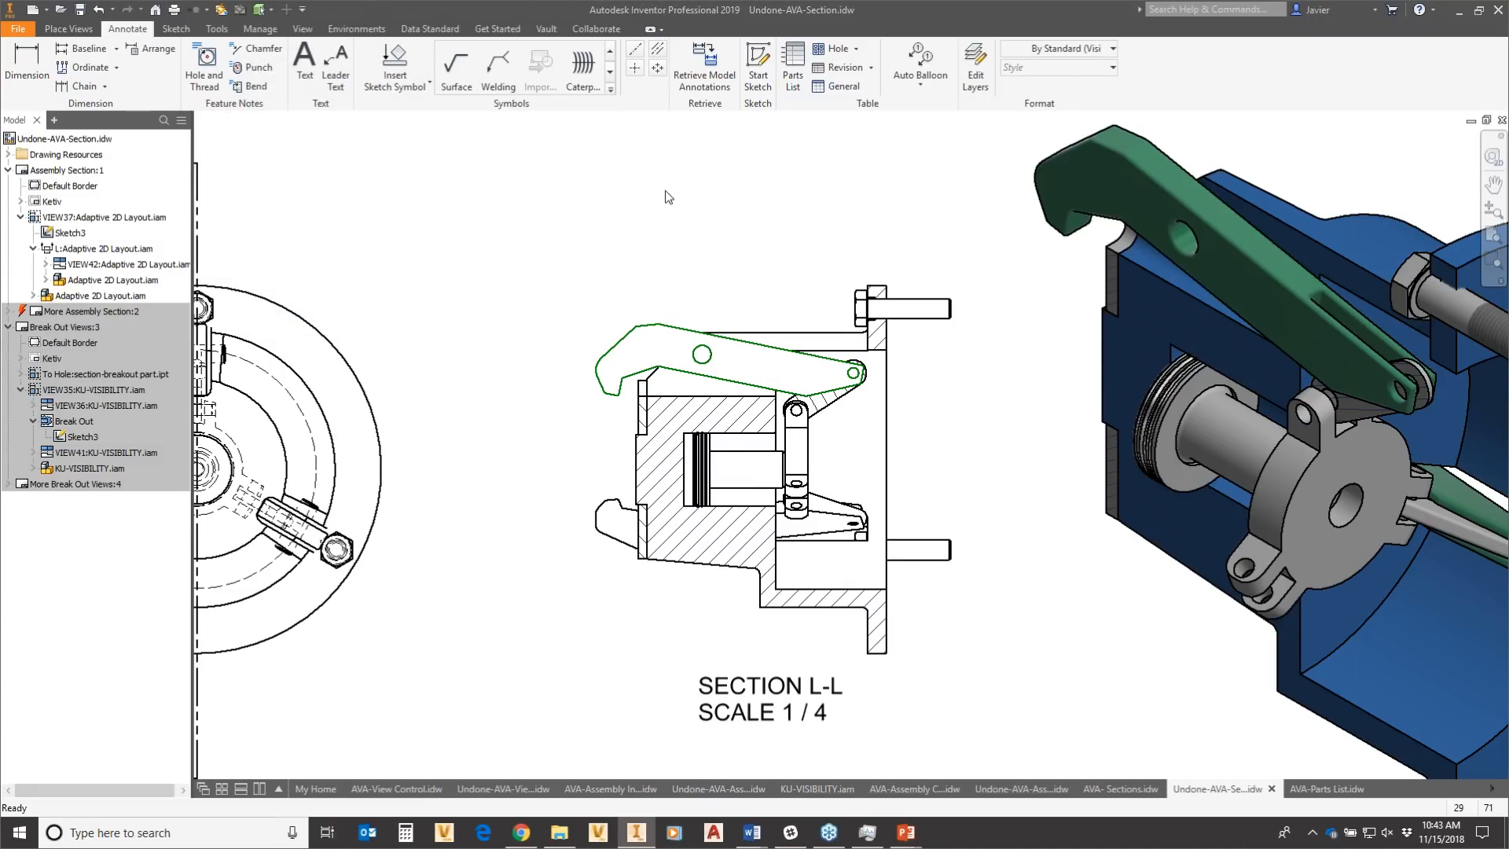
scroll(971, 638, "up", 3)
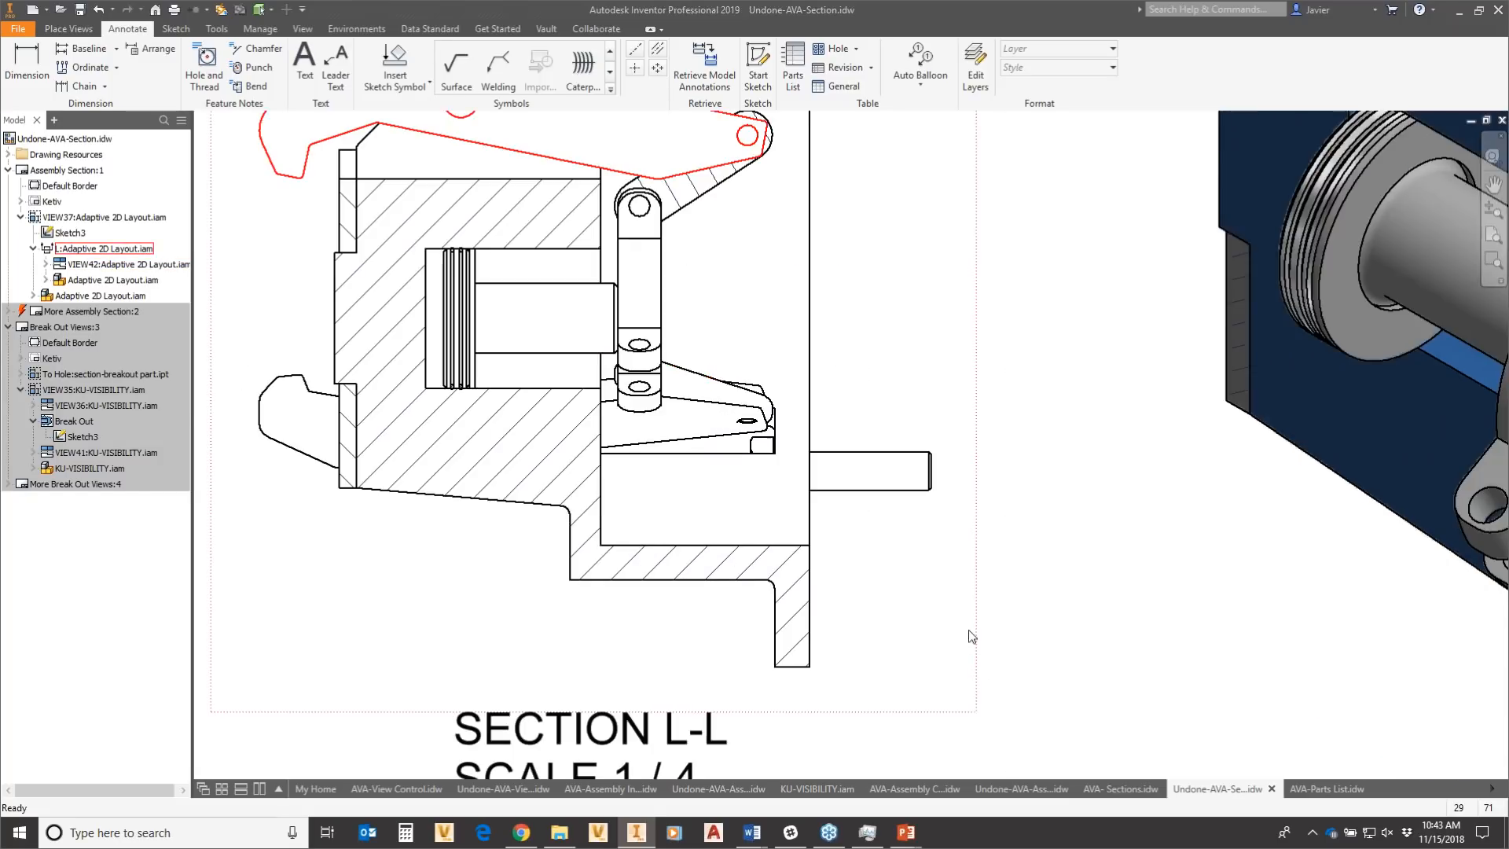
scroll(961, 630, "down", 5)
middle_click_drag(991, 642, 961, 569)
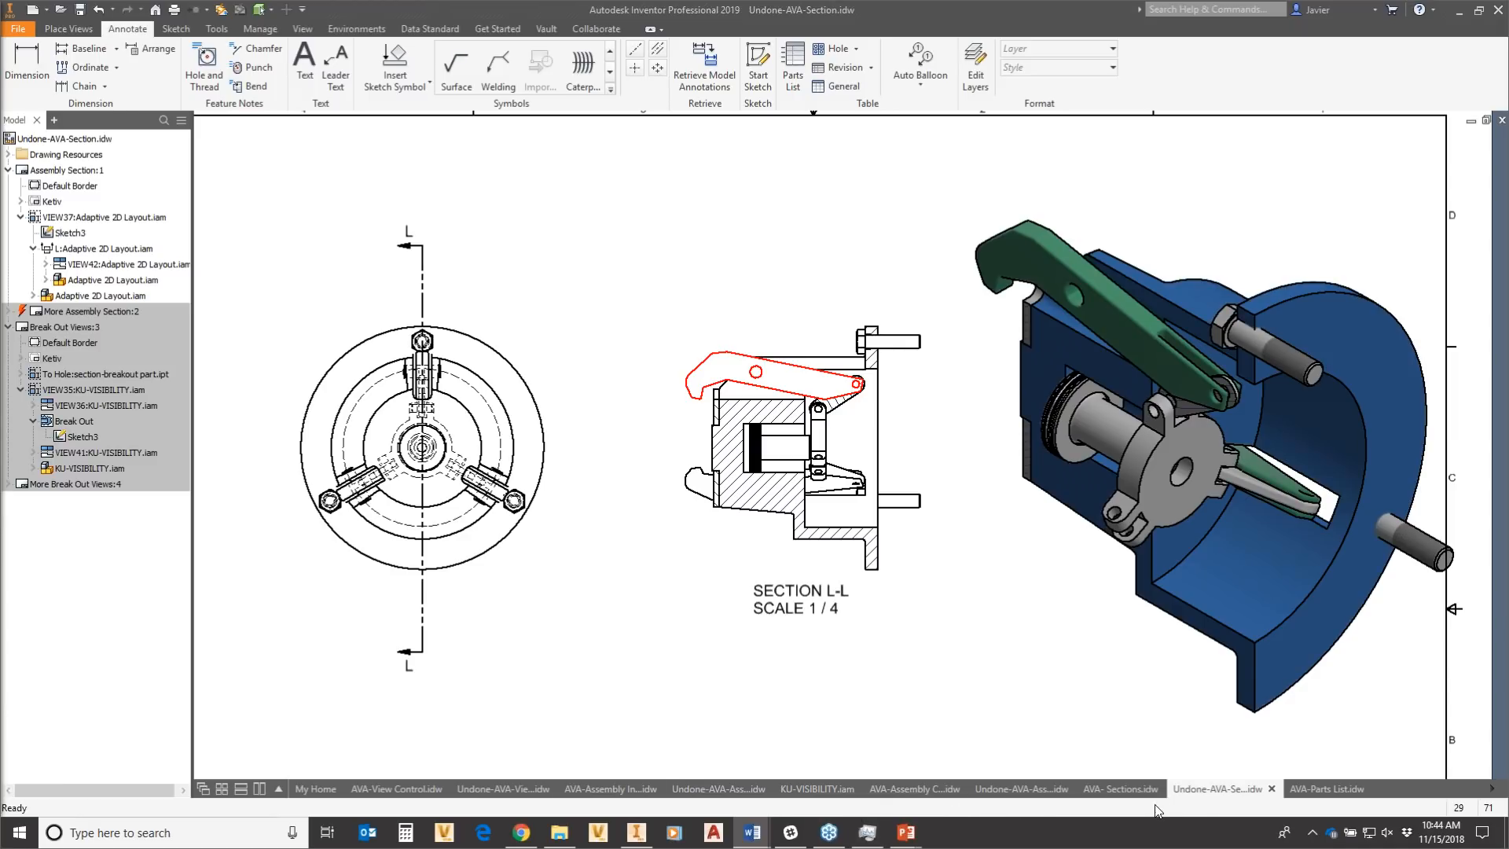
Open the AVA-Parts List.idw drawing and examine the expanded parts list against the balloons in the three views.
left_click(1327, 791)
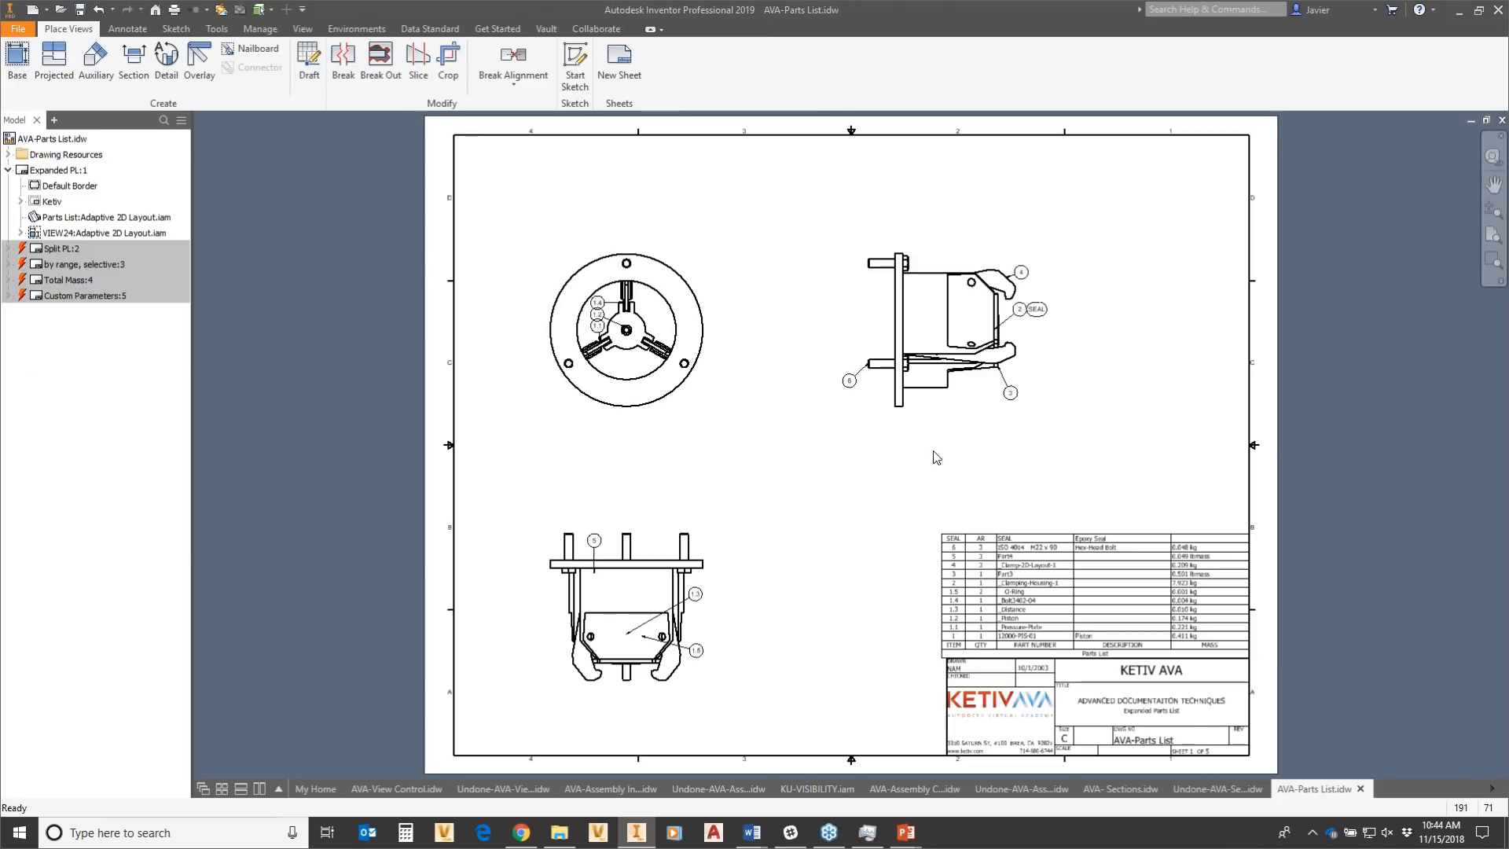
scroll(651, 334, "up", 8)
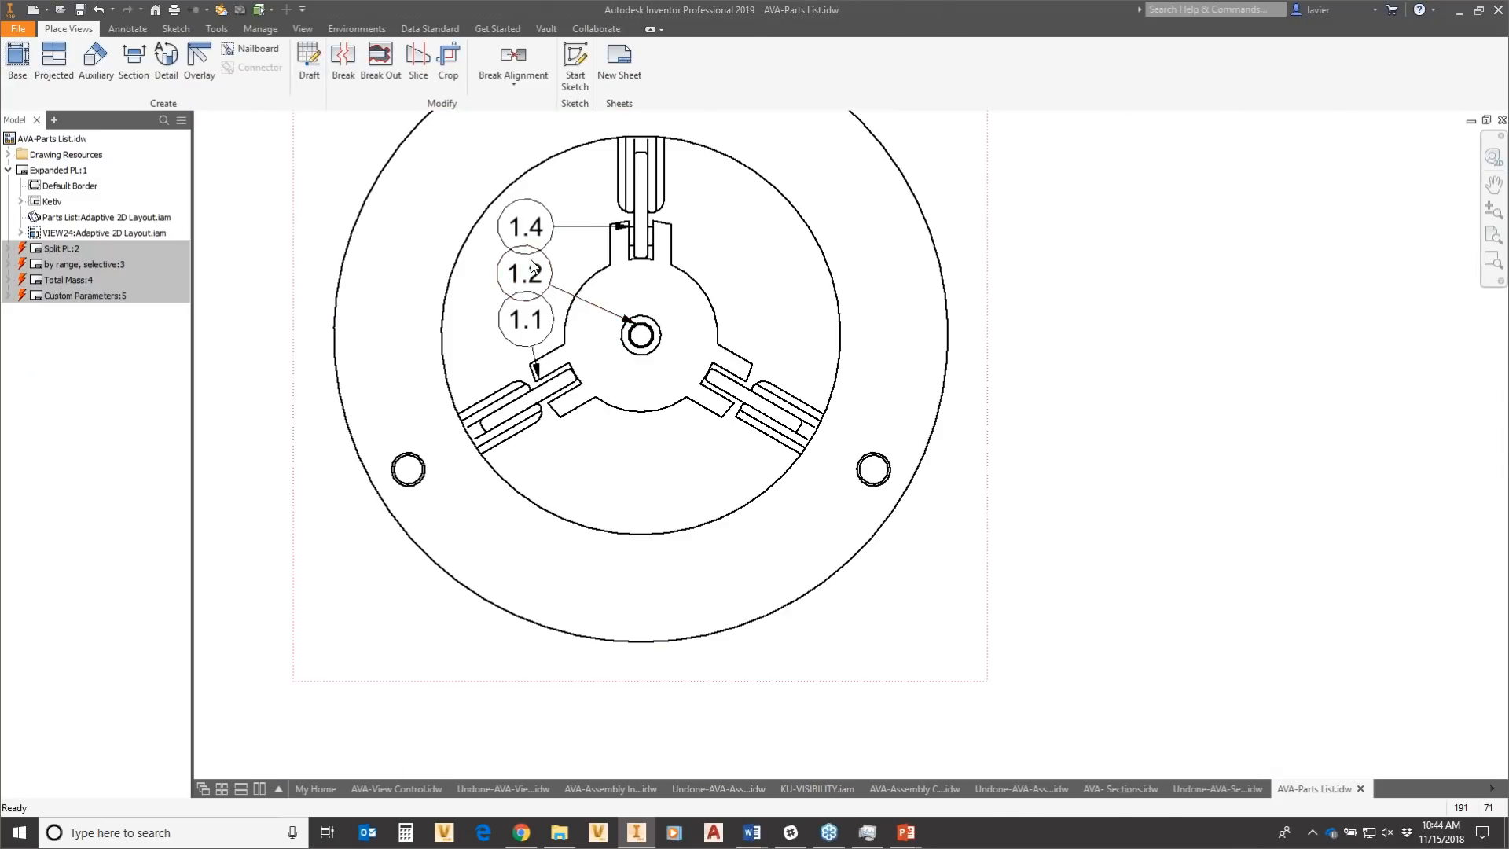
scroll(525, 237, "down", 6)
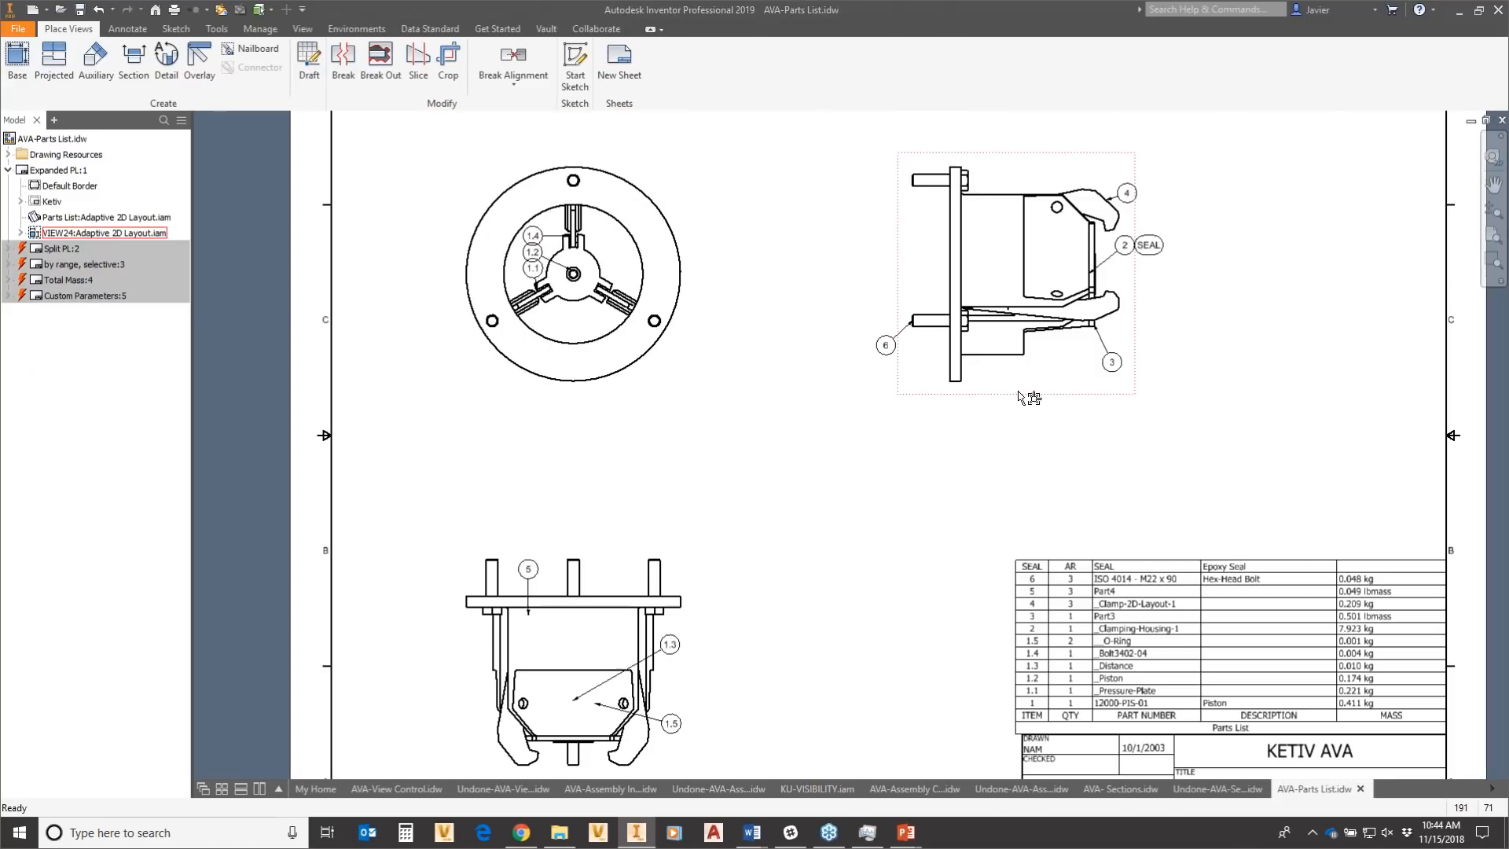
scroll(1168, 642, "up", 4)
middle_click_drag(1168, 646, 763, 357)
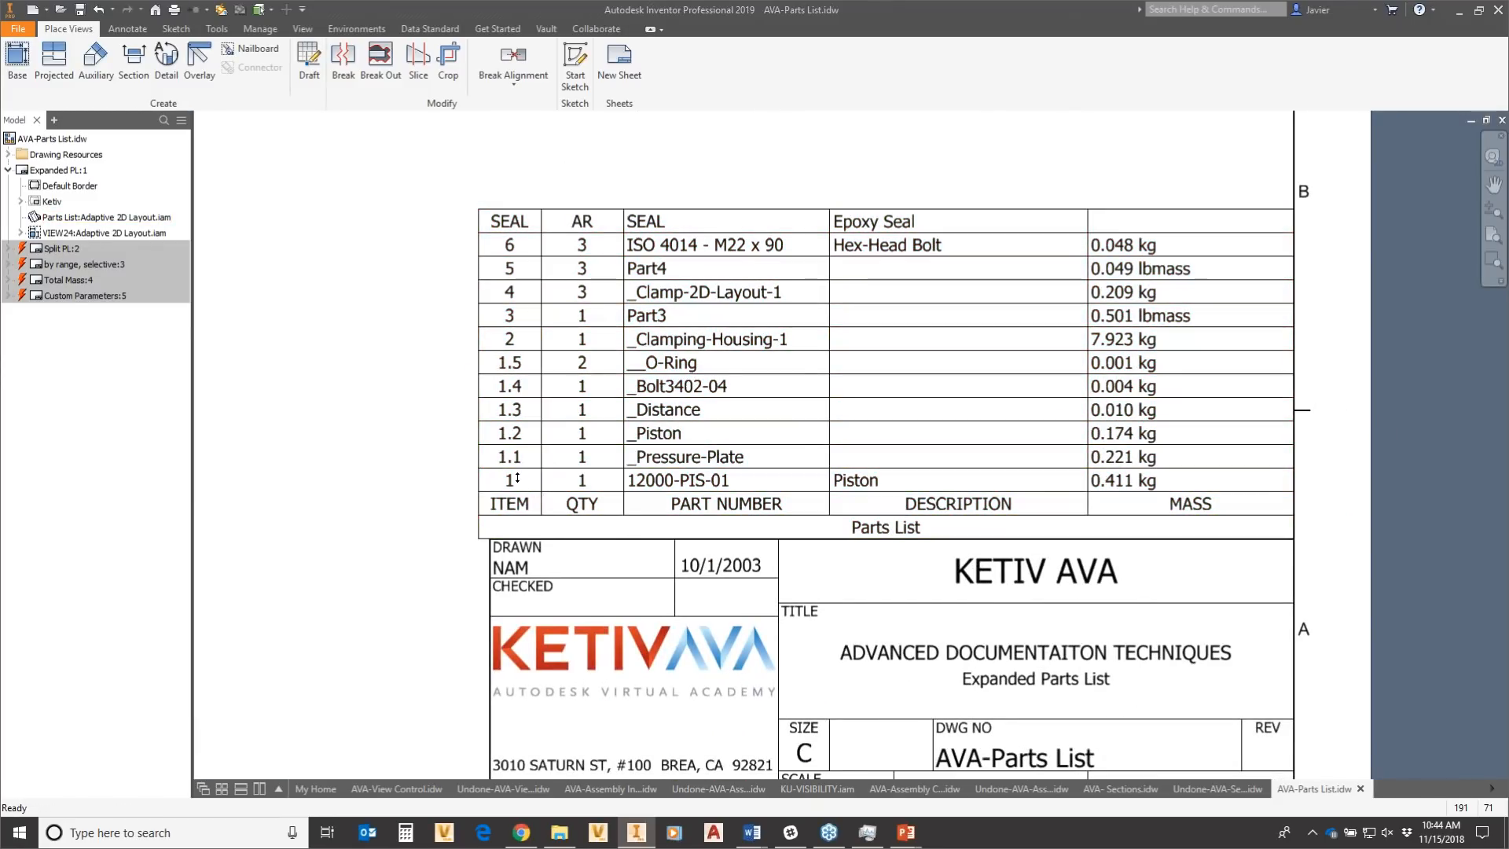
left_click(535, 365)
scroll(532, 386, "down", 5)
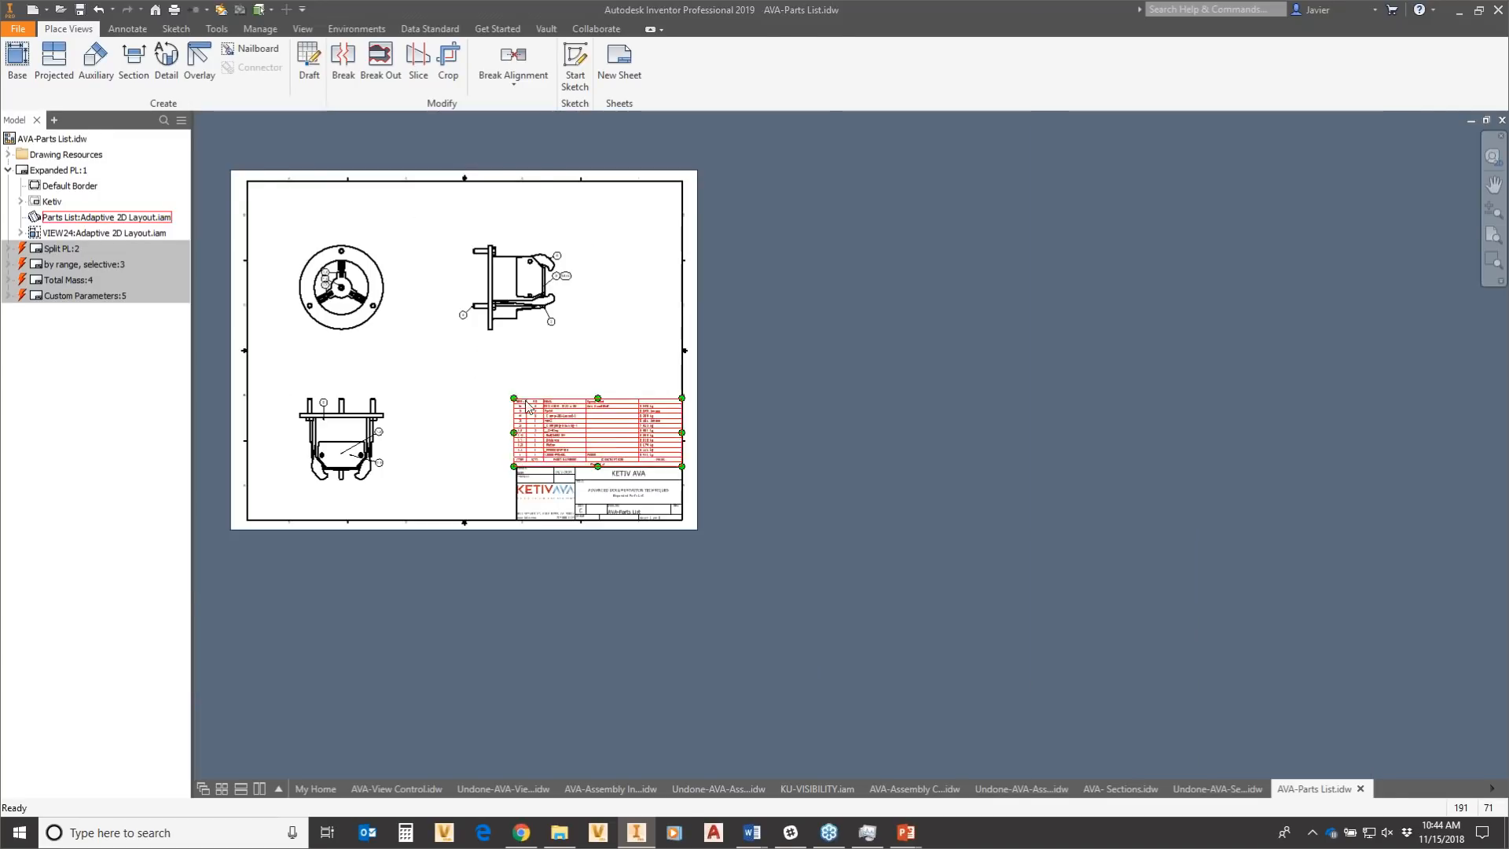
scroll(511, 365, "up", 4)
middle_click_drag(509, 363, 817, 451)
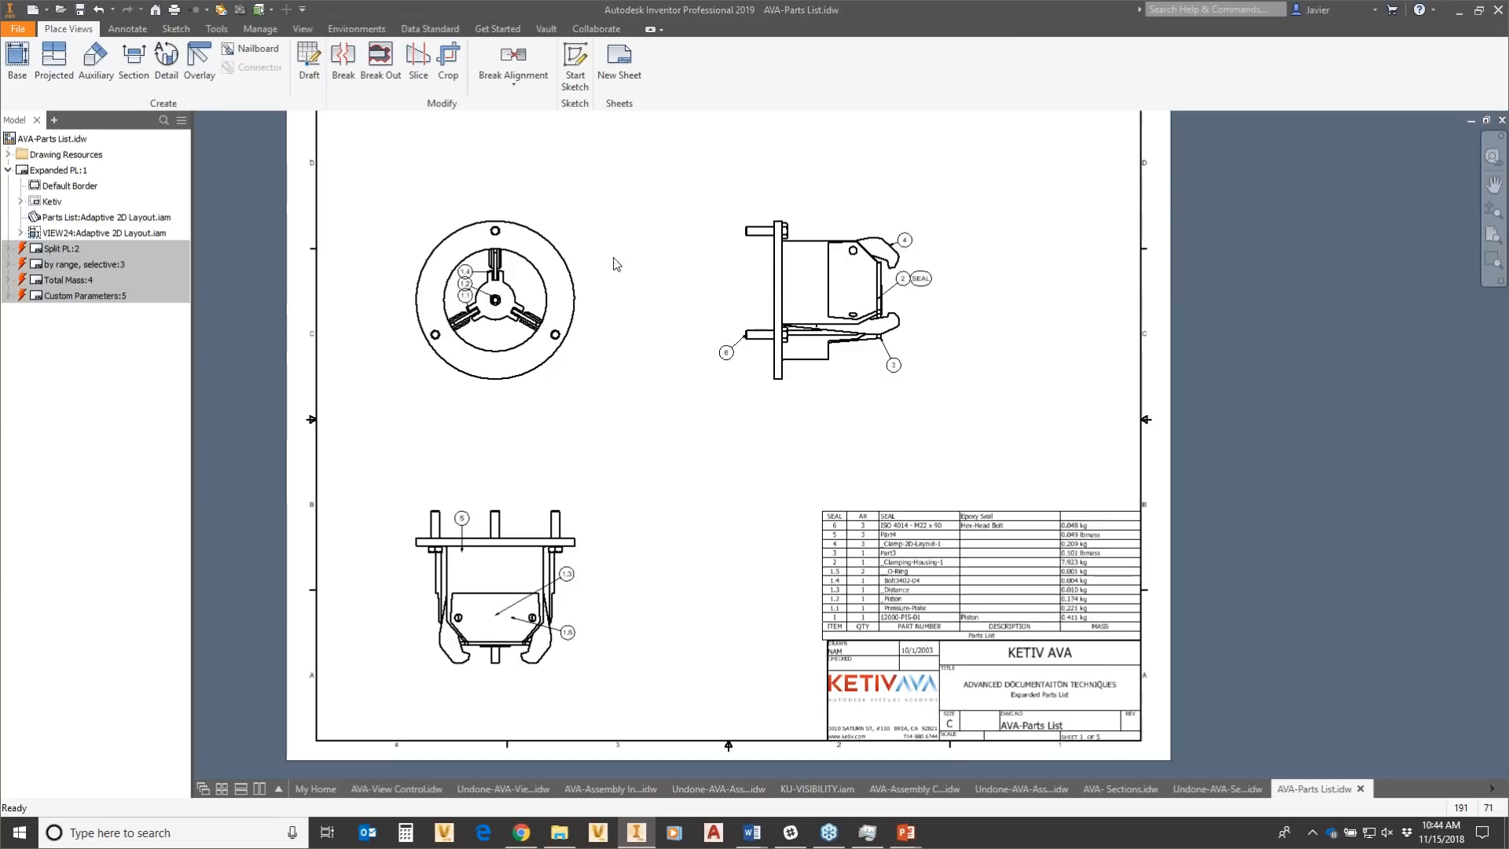
scroll(554, 211, "up", 3)
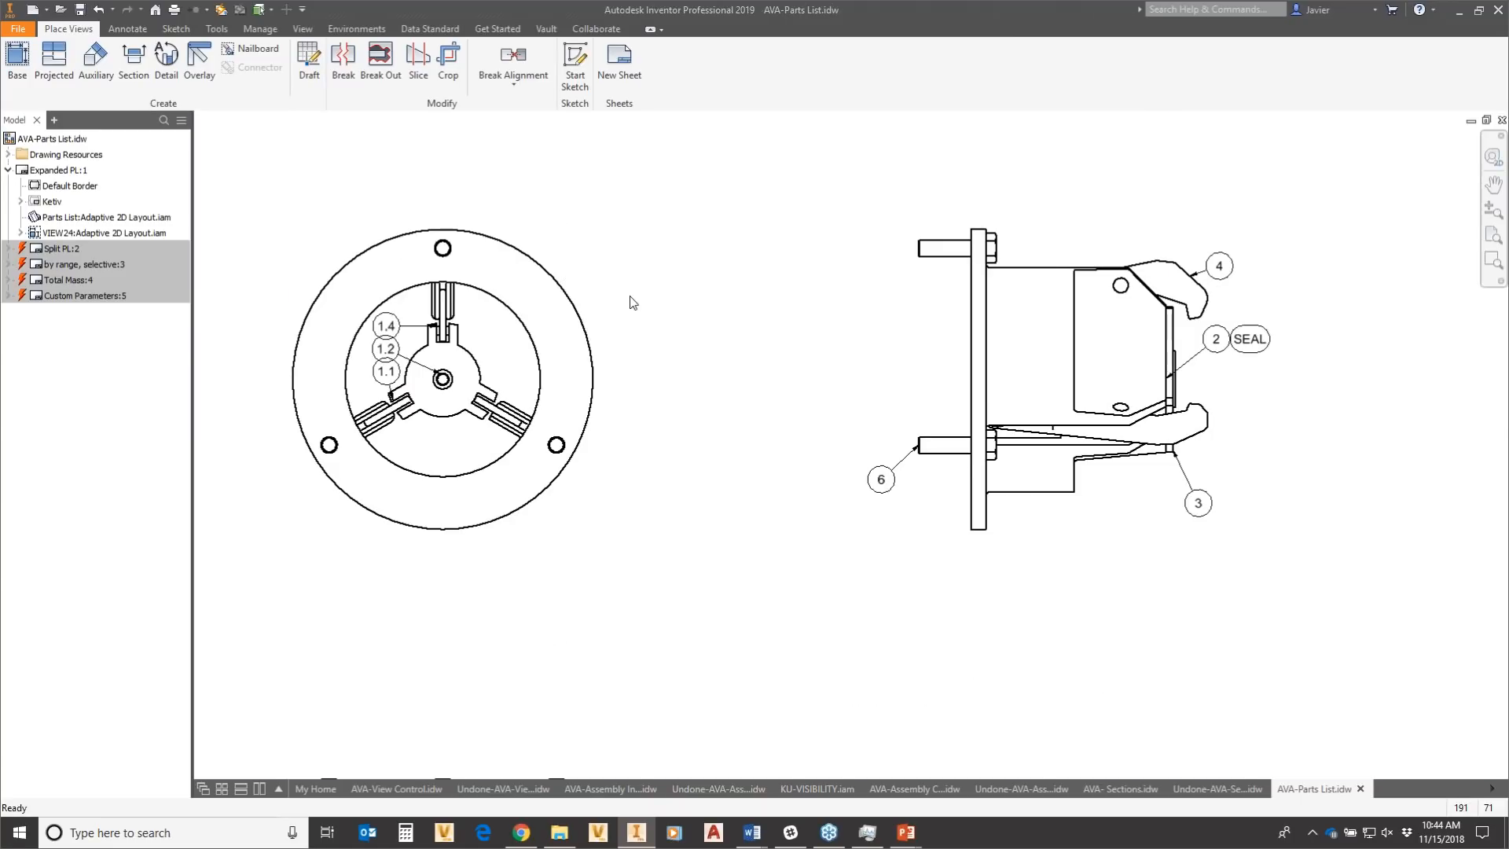
Delete the balloons 6, 3, 2 with its attached SEAL balloon, and 4 from the side view.
scroll(668, 320, "down", 3)
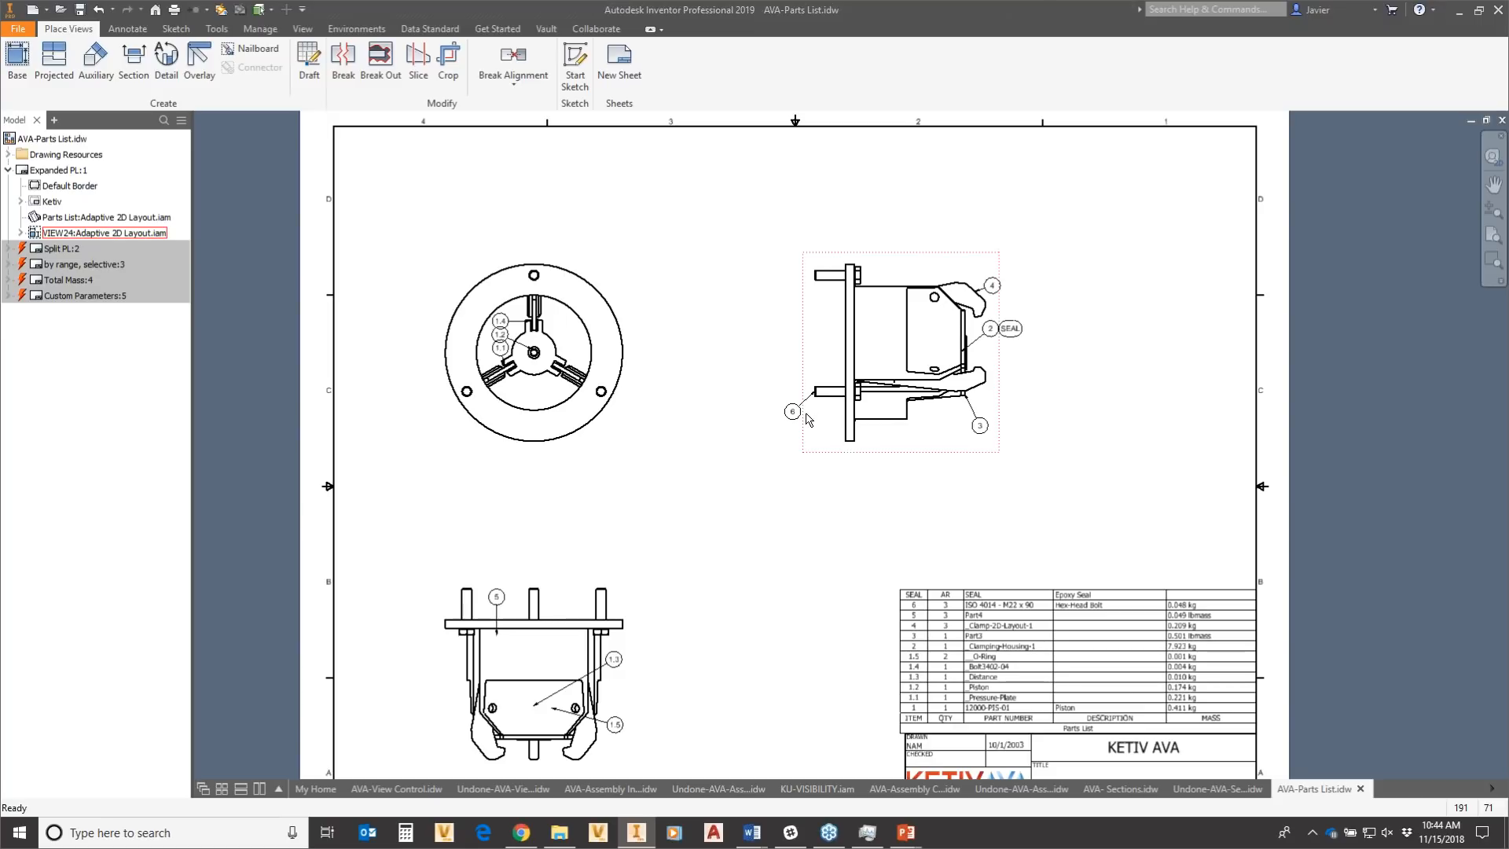
left_click(979, 431, "ctrl")
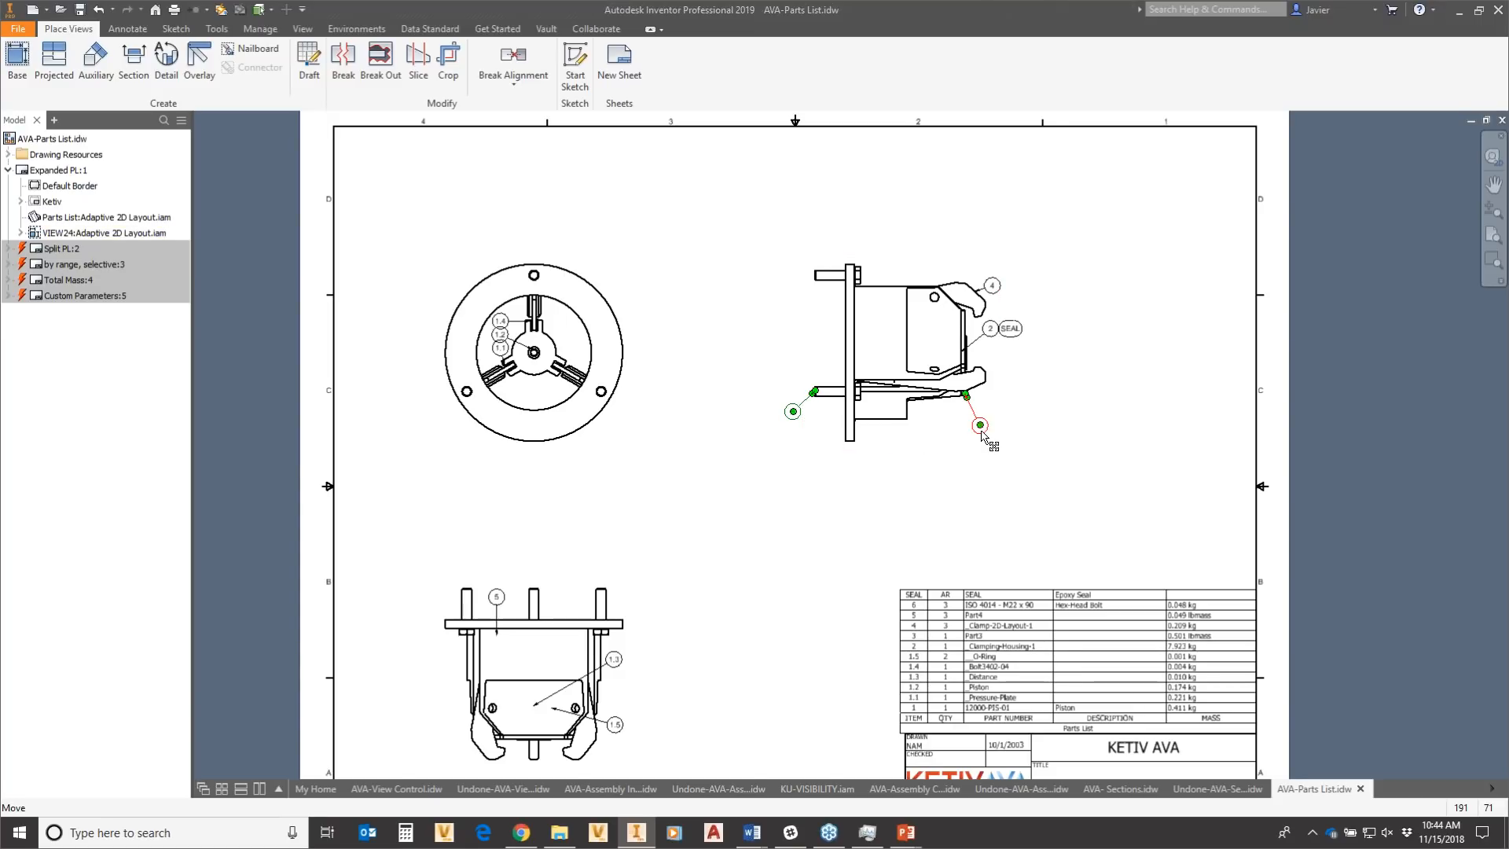
left_click(1009, 330, "ctrl")
left_click(994, 286, "ctrl")
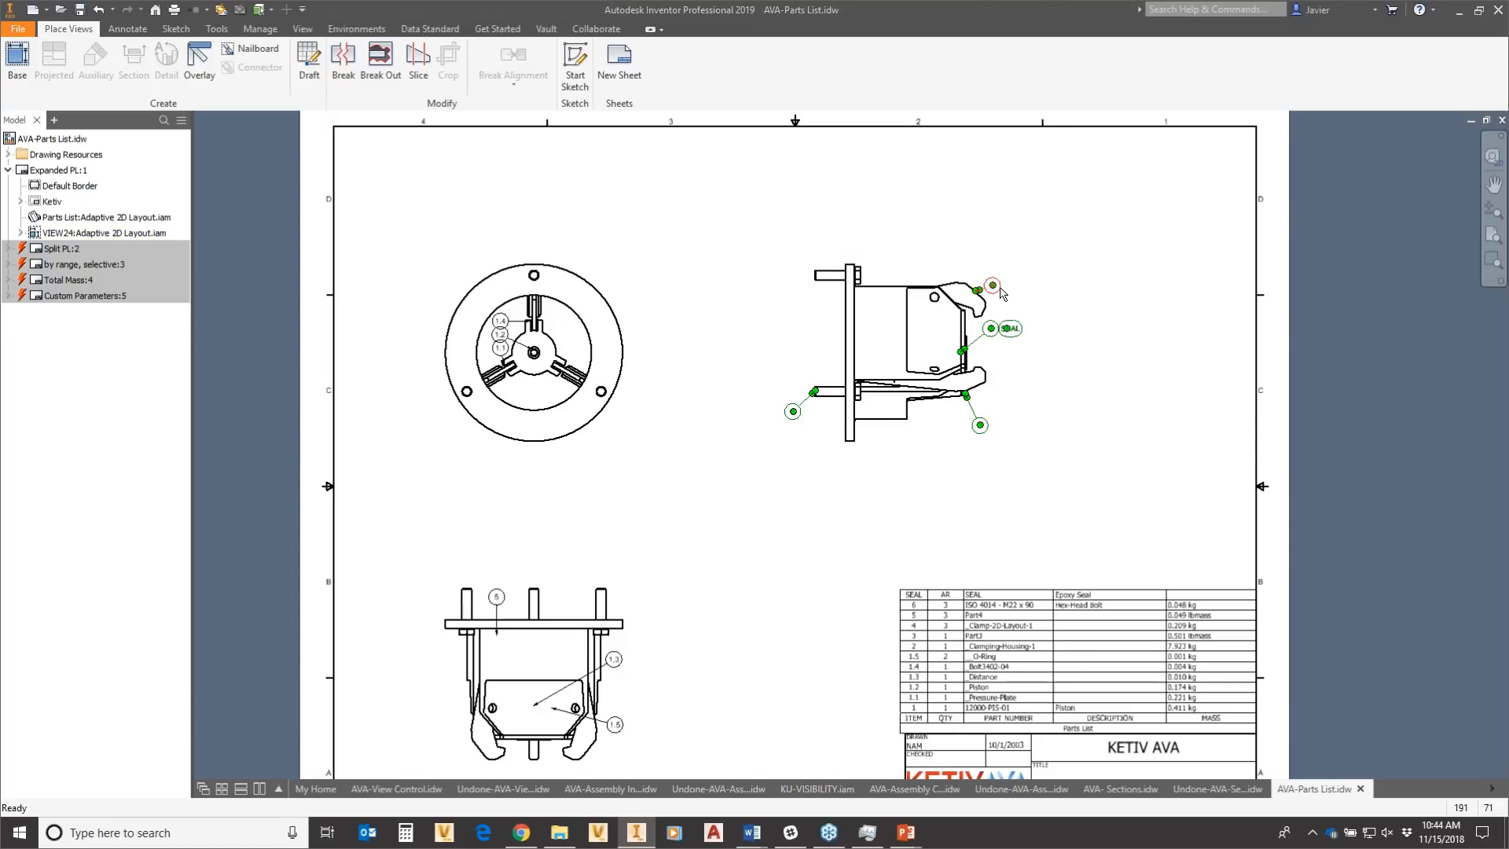
key("Delete")
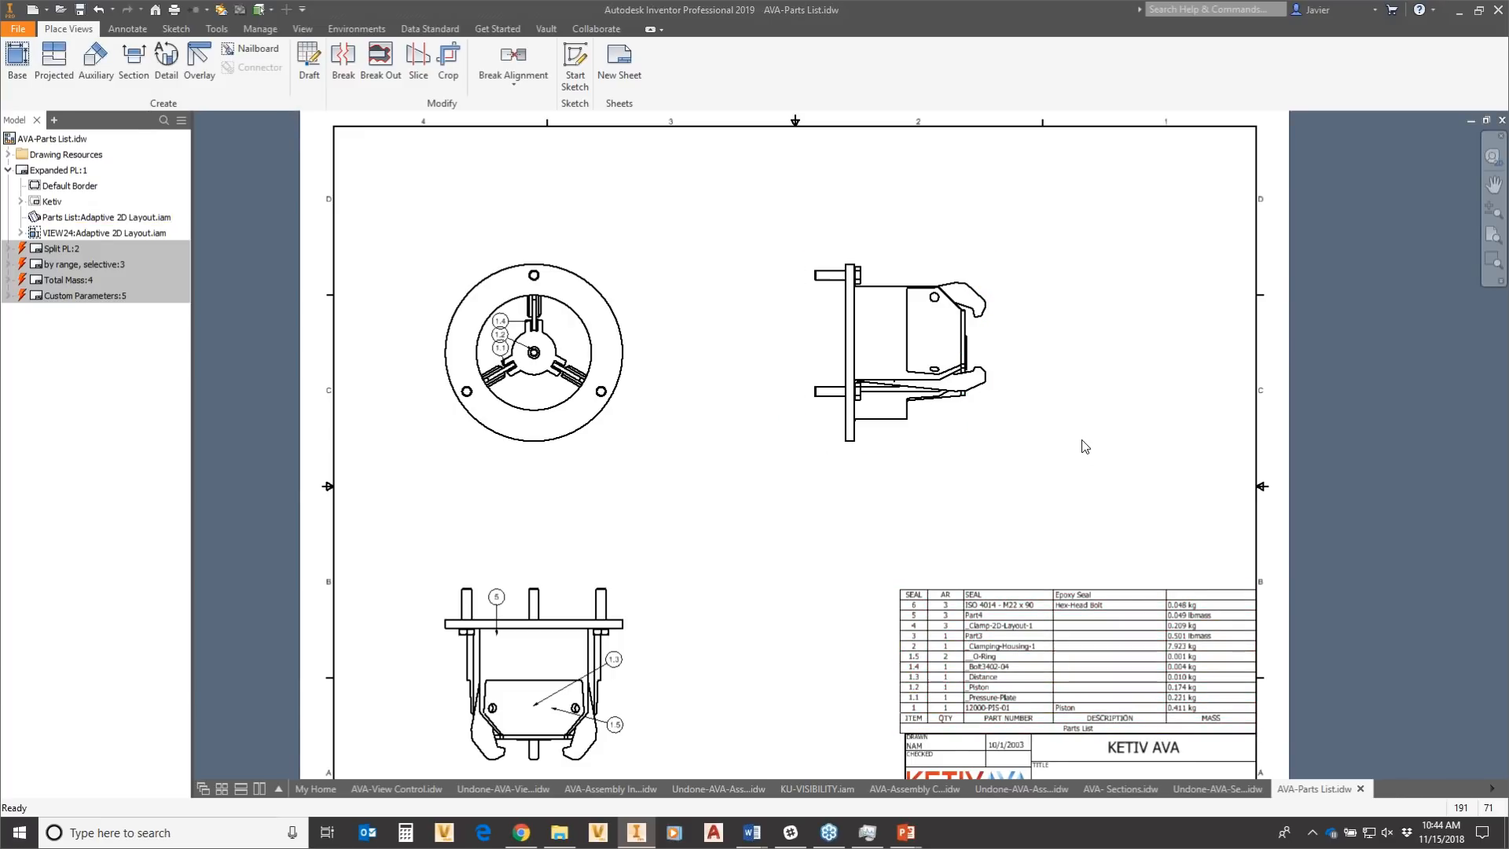
Place a balloon on the upper hooked clamp in the side view, with a zigzag leader that has five bends.
scroll(1081, 440, "up", 3)
middle_click_drag(1041, 408, 1063, 619)
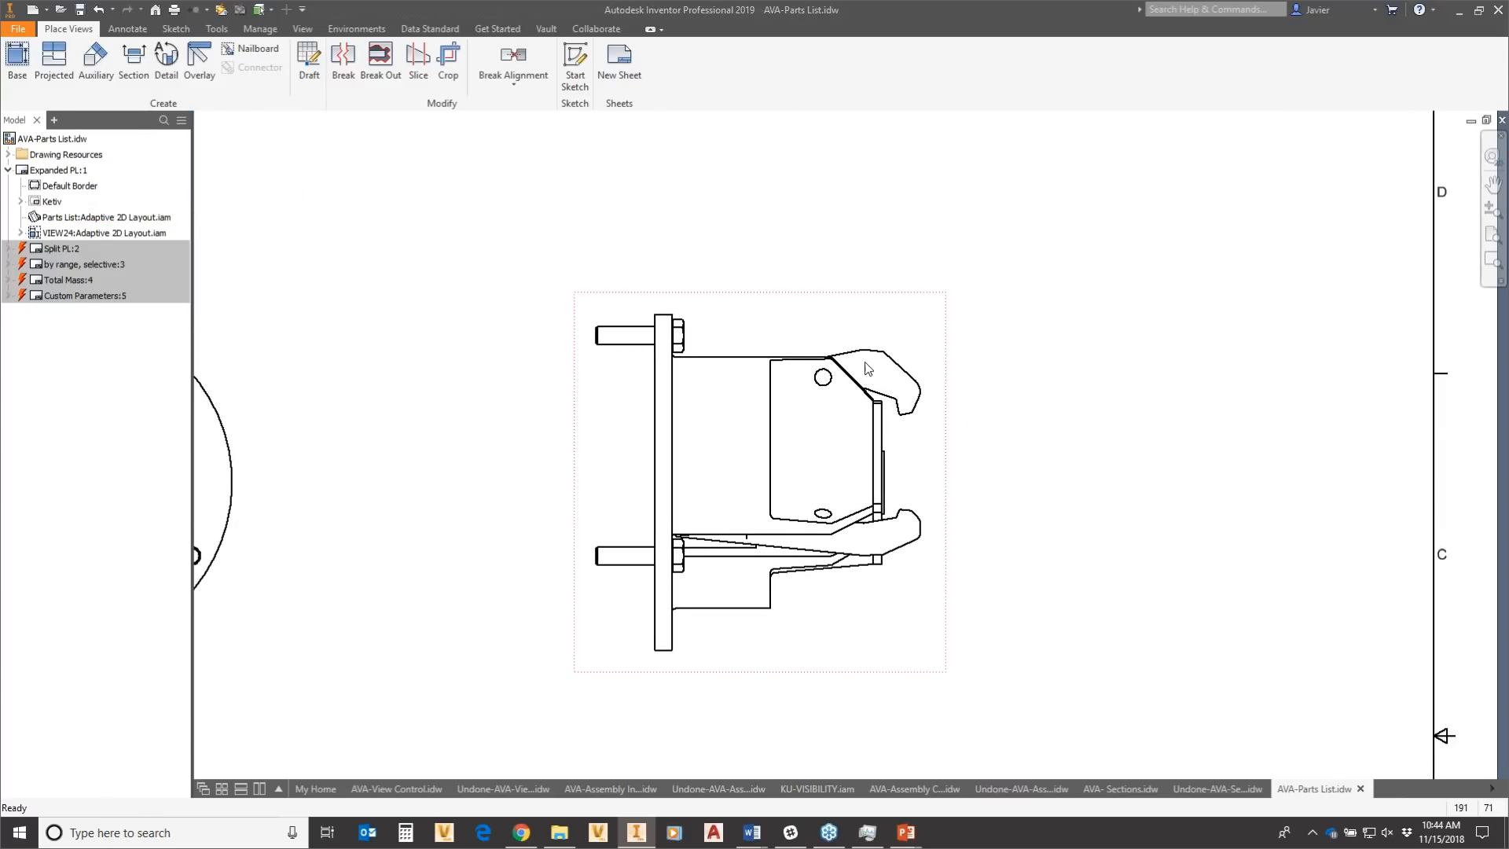
left_click(128, 28)
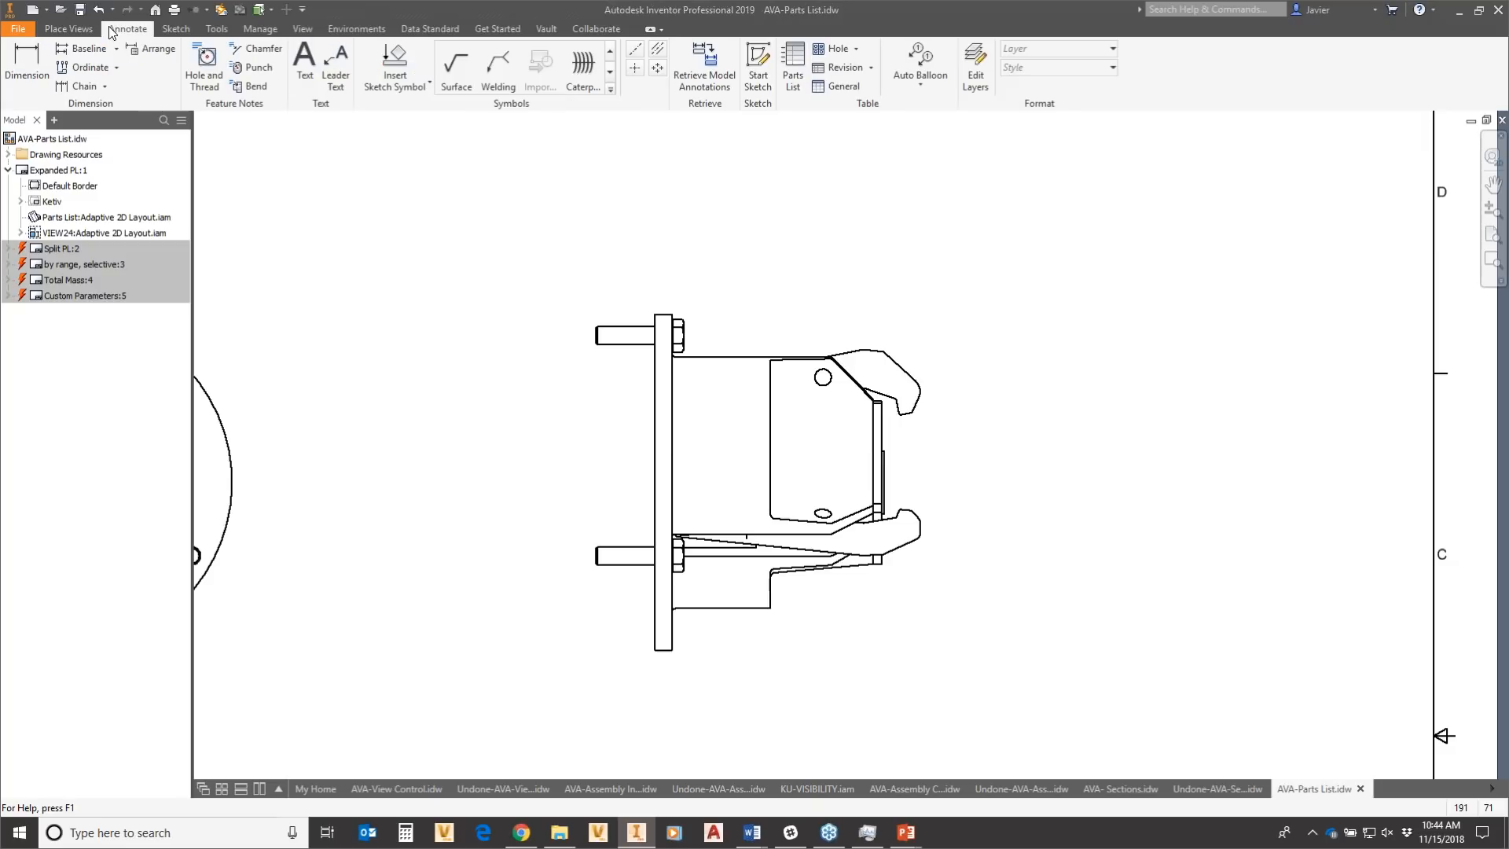
left_click(933, 86)
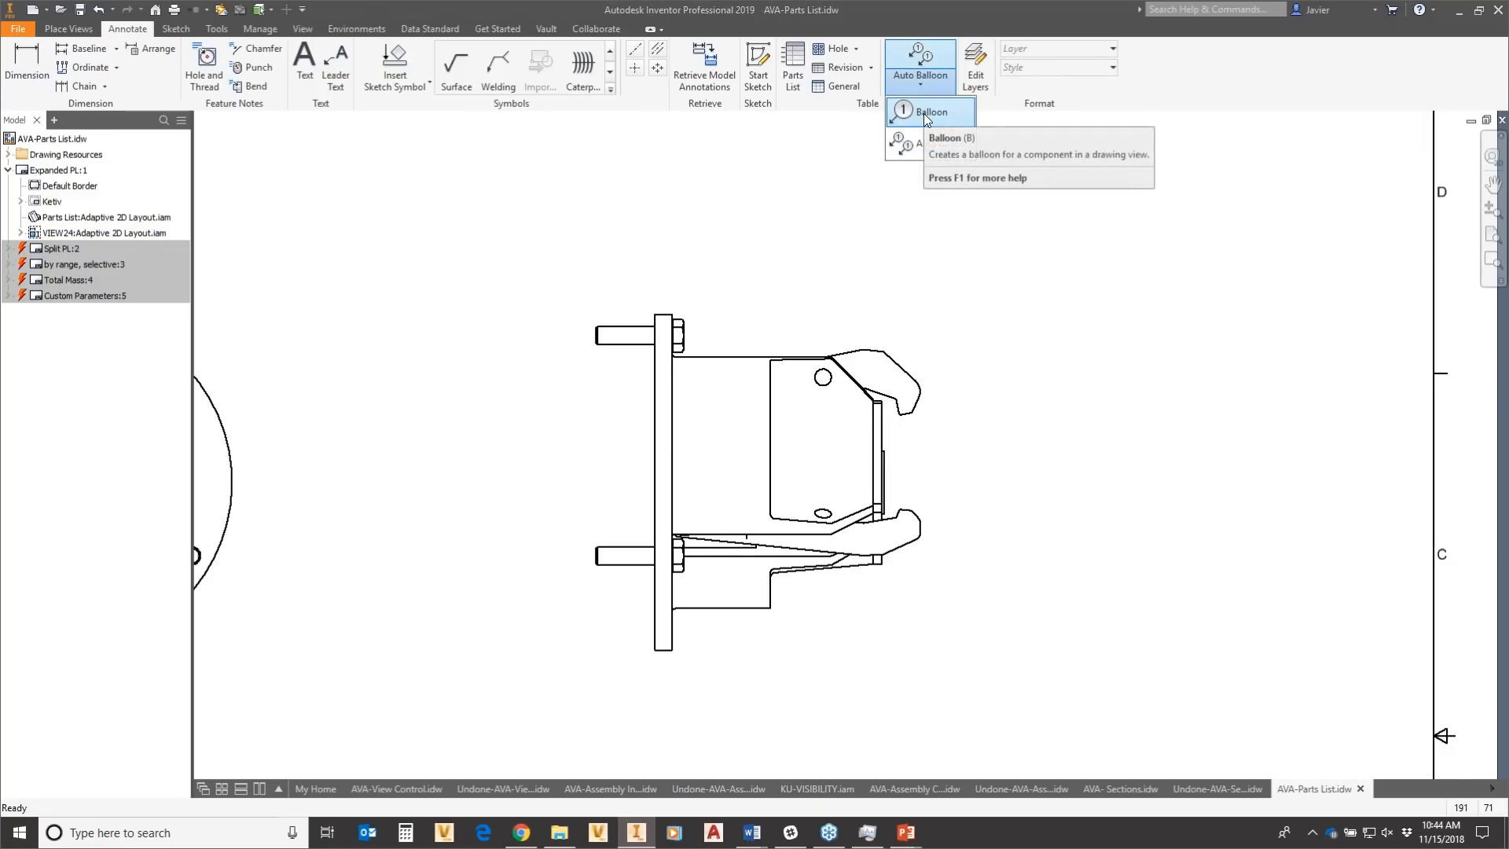
left_click(924, 114)
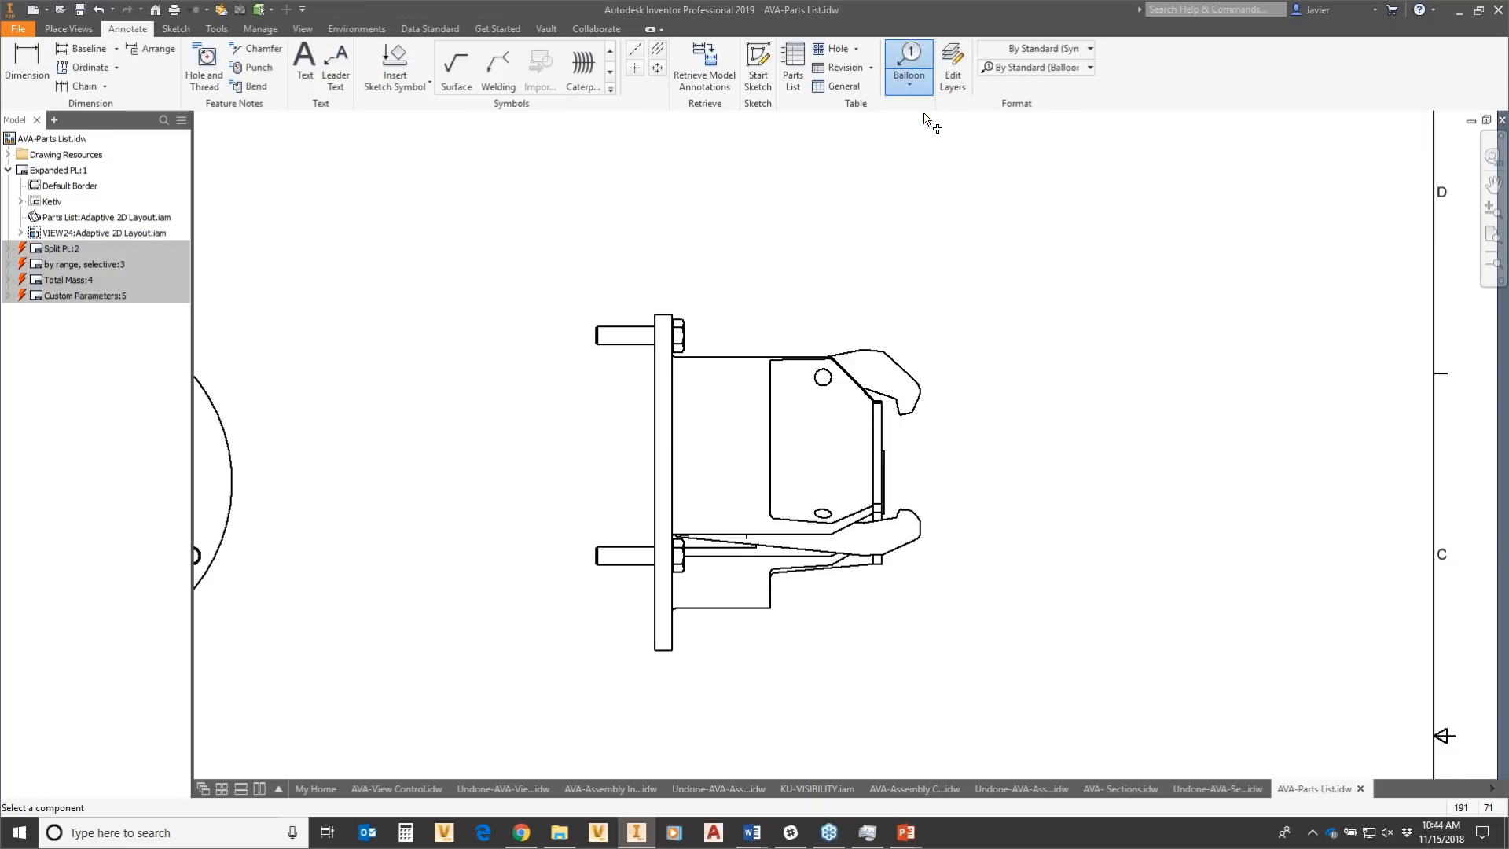
left_click(886, 351)
left_click(943, 271)
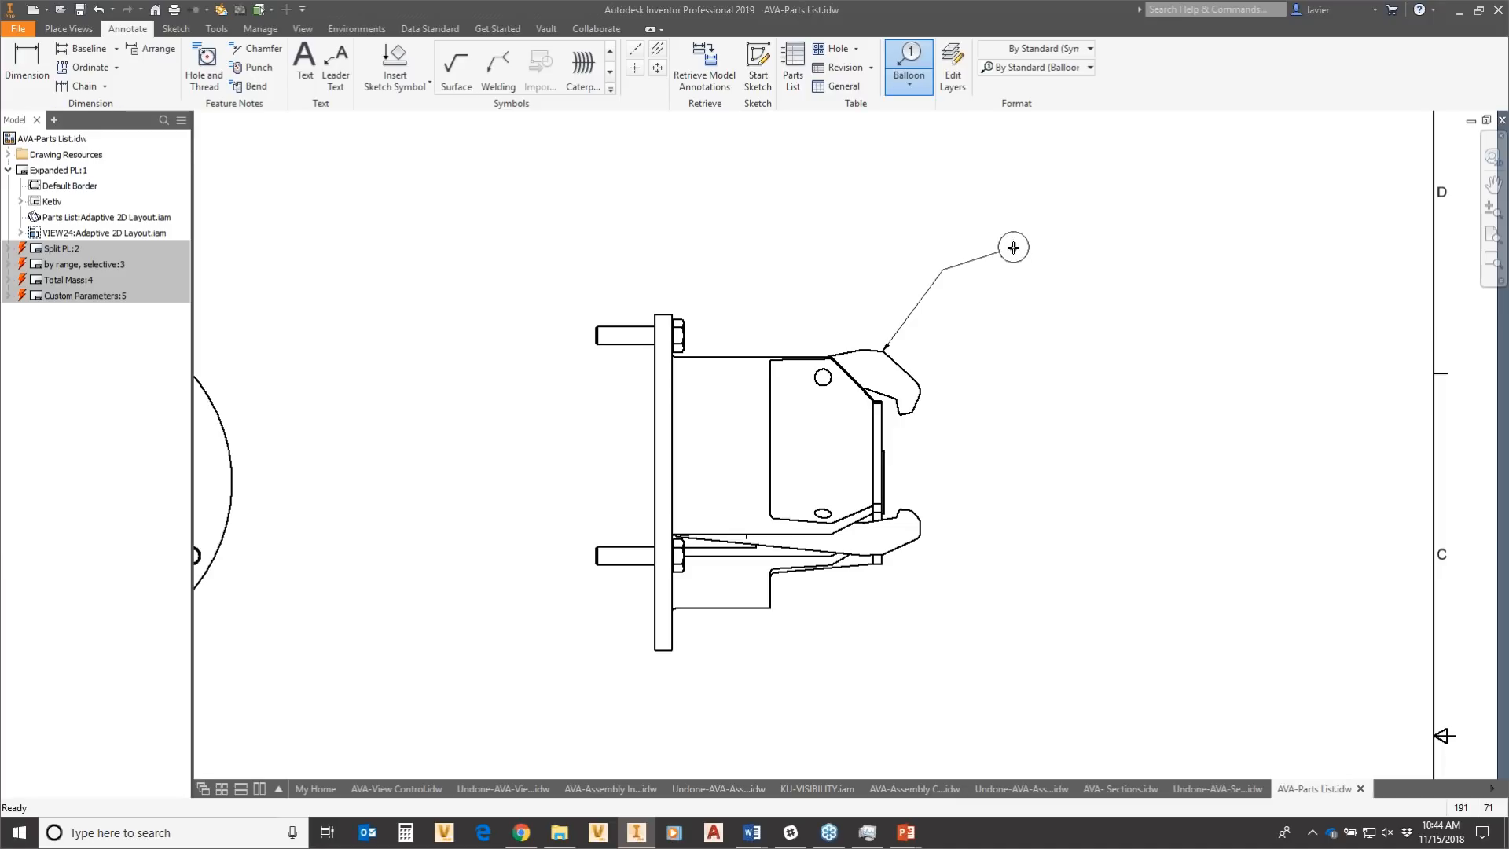
left_click(1015, 261)
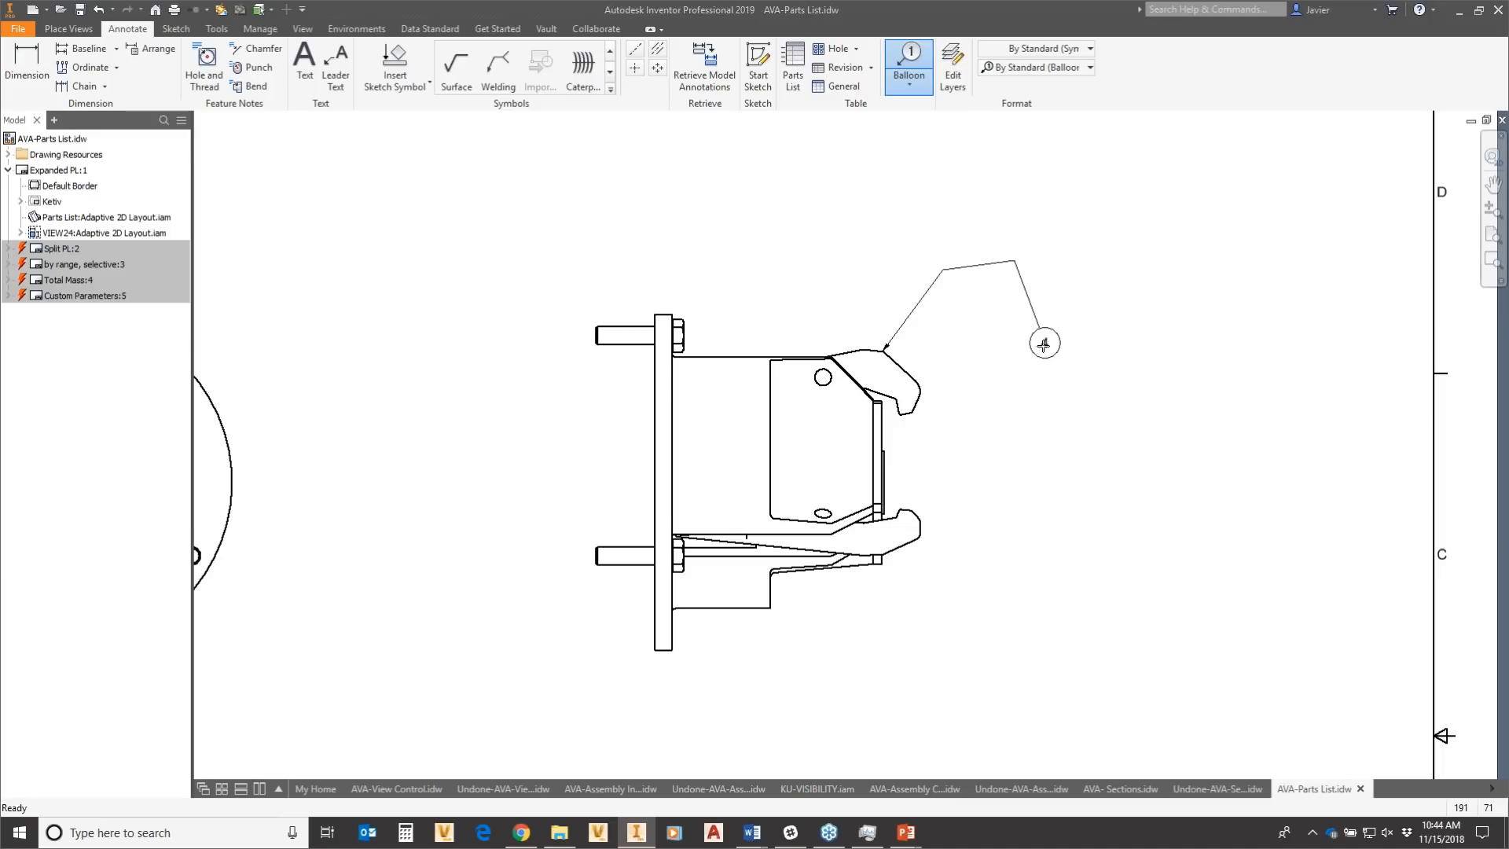
left_click(1038, 347)
left_click(1144, 360)
left_click(1196, 260)
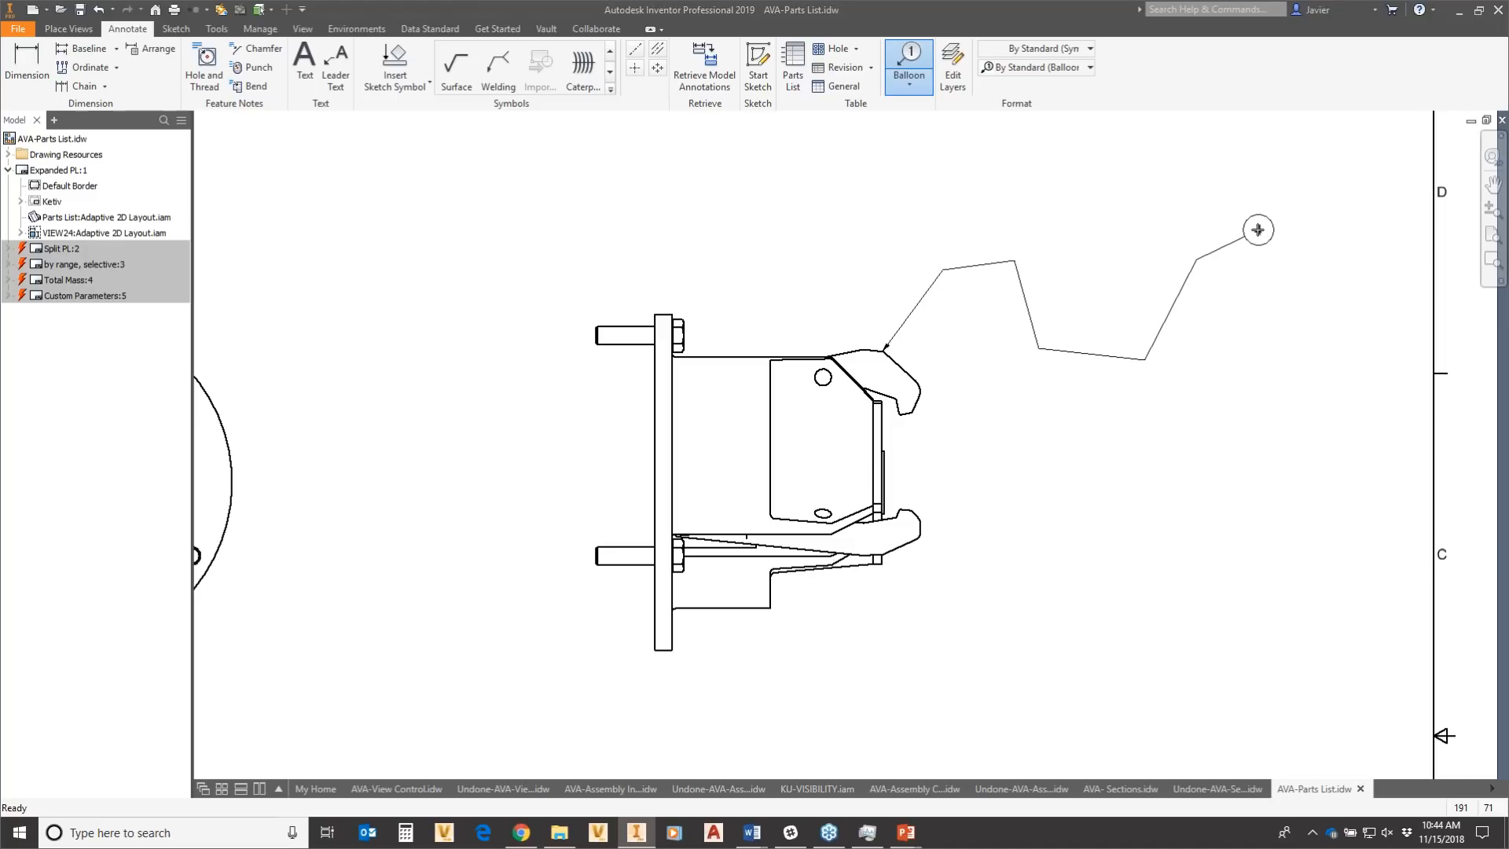
left_click(1257, 231)
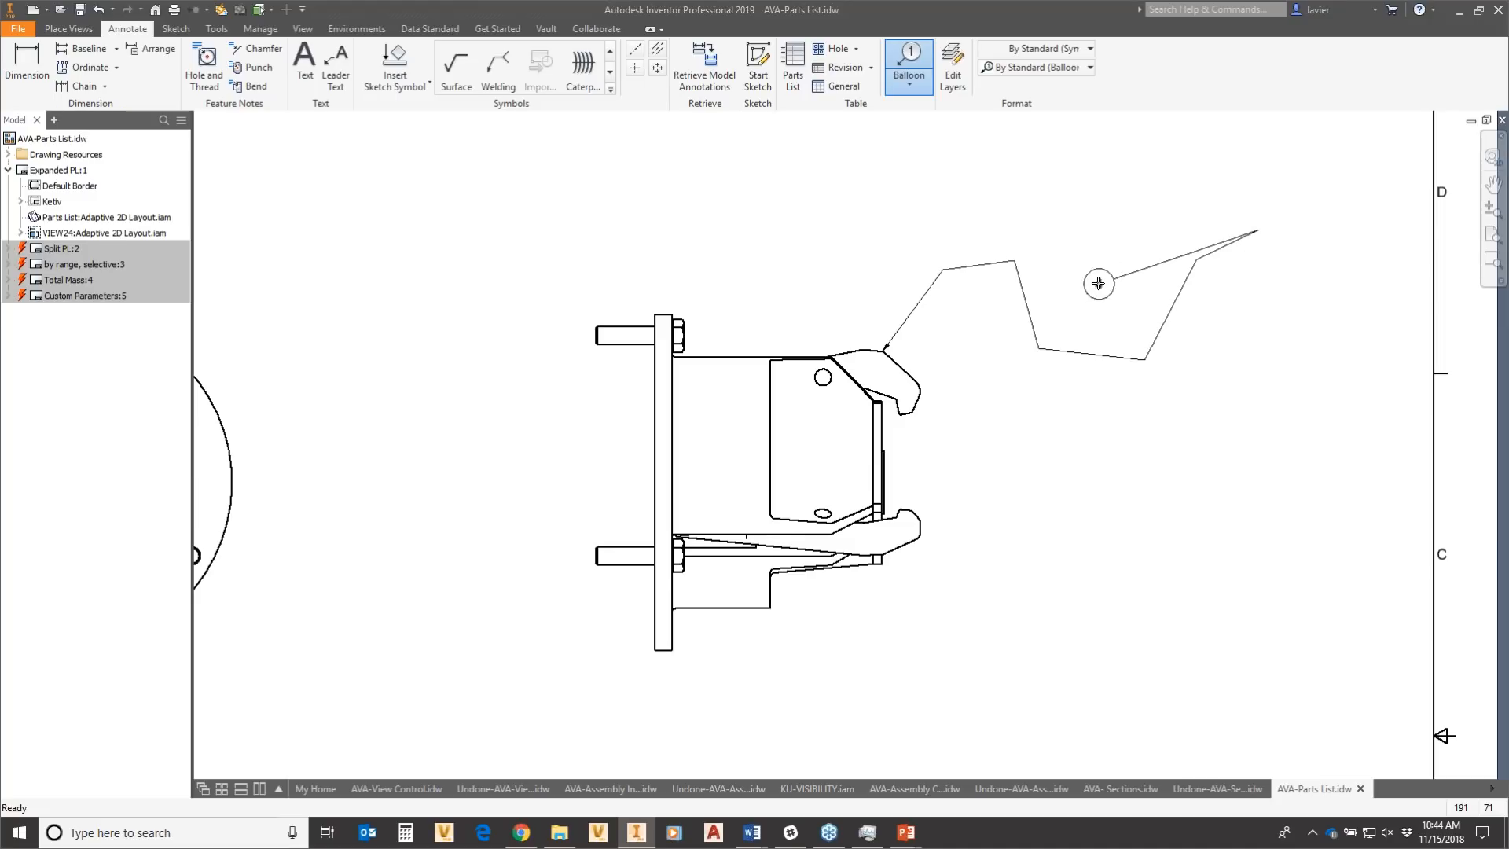
right_click(1242, 292)
left_click(1304, 293)
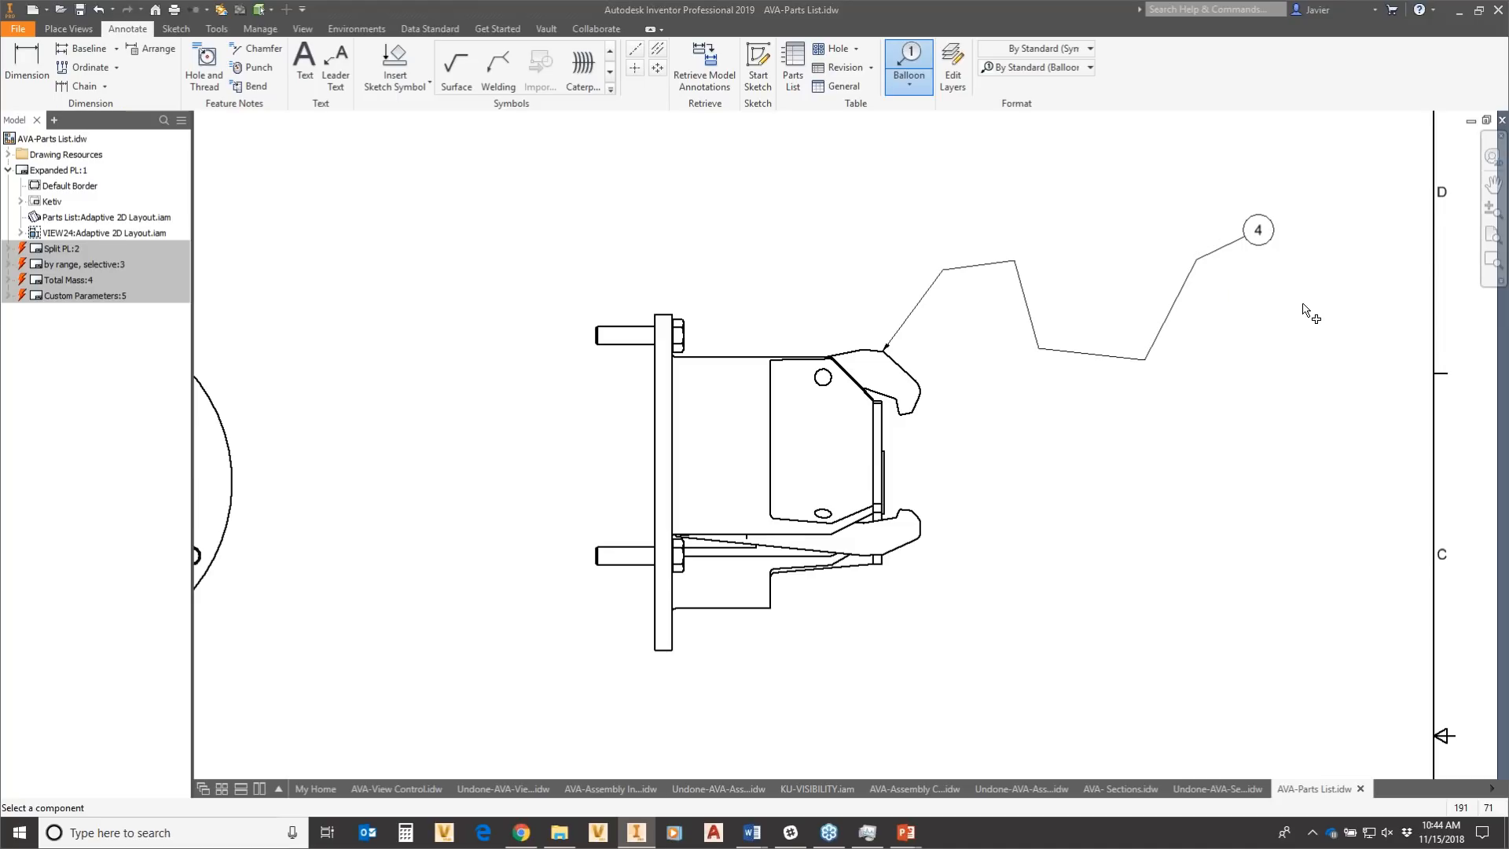
Add a balloon with a single straight leader to the lower hooked clamp and finish ballooning.
left_click(927, 521)
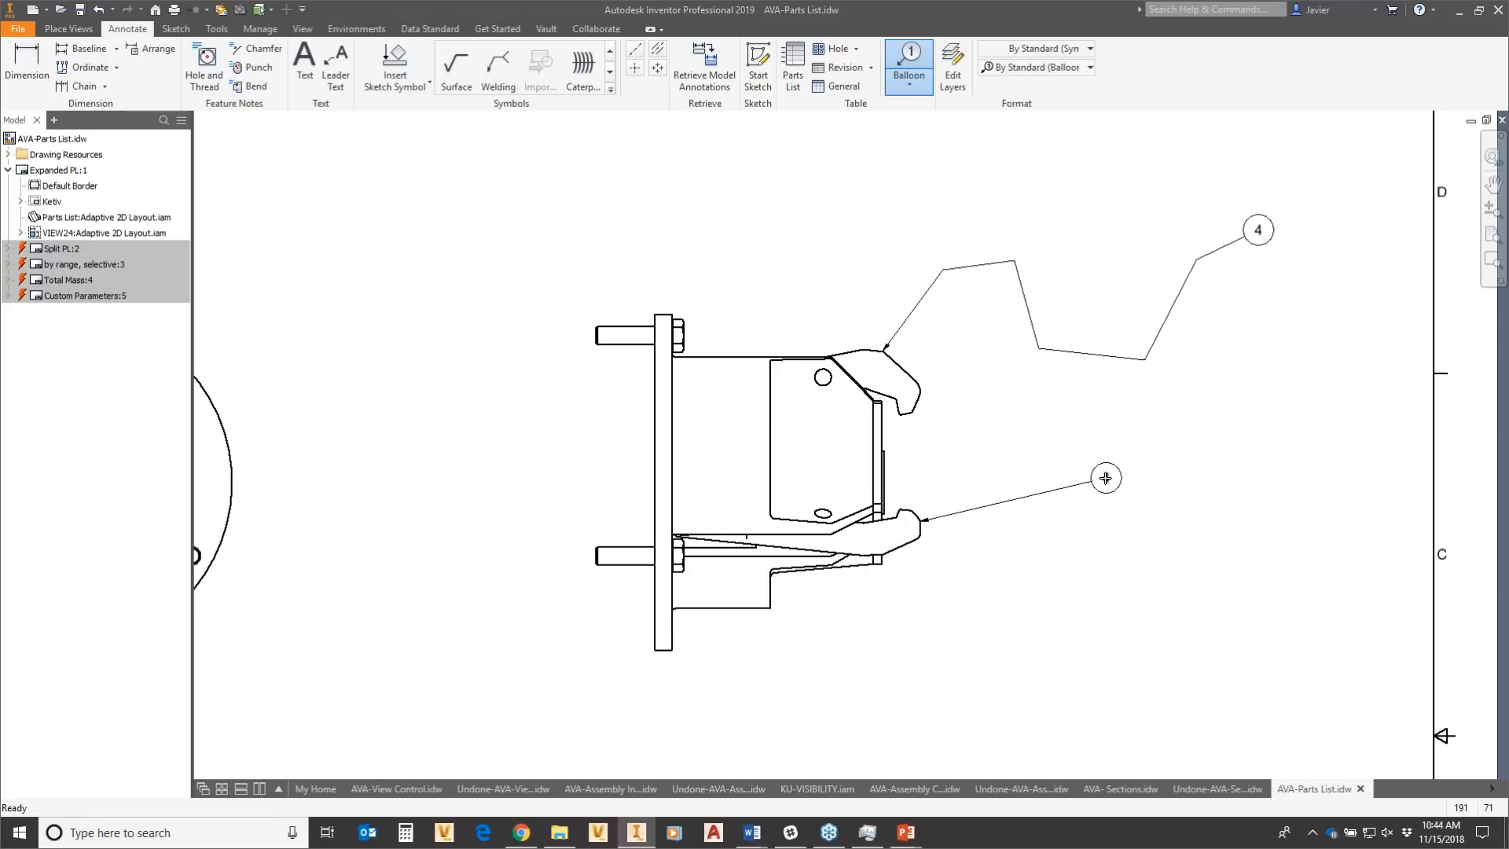
right_click(1183, 453)
left_click(1231, 464)
key("Escape")
Delete both item 4 balloons, the zigzag and the straight one, from the side view's hooked clamps.
left_click_drag(1318, 179, 937, 621)
left_click(937, 621)
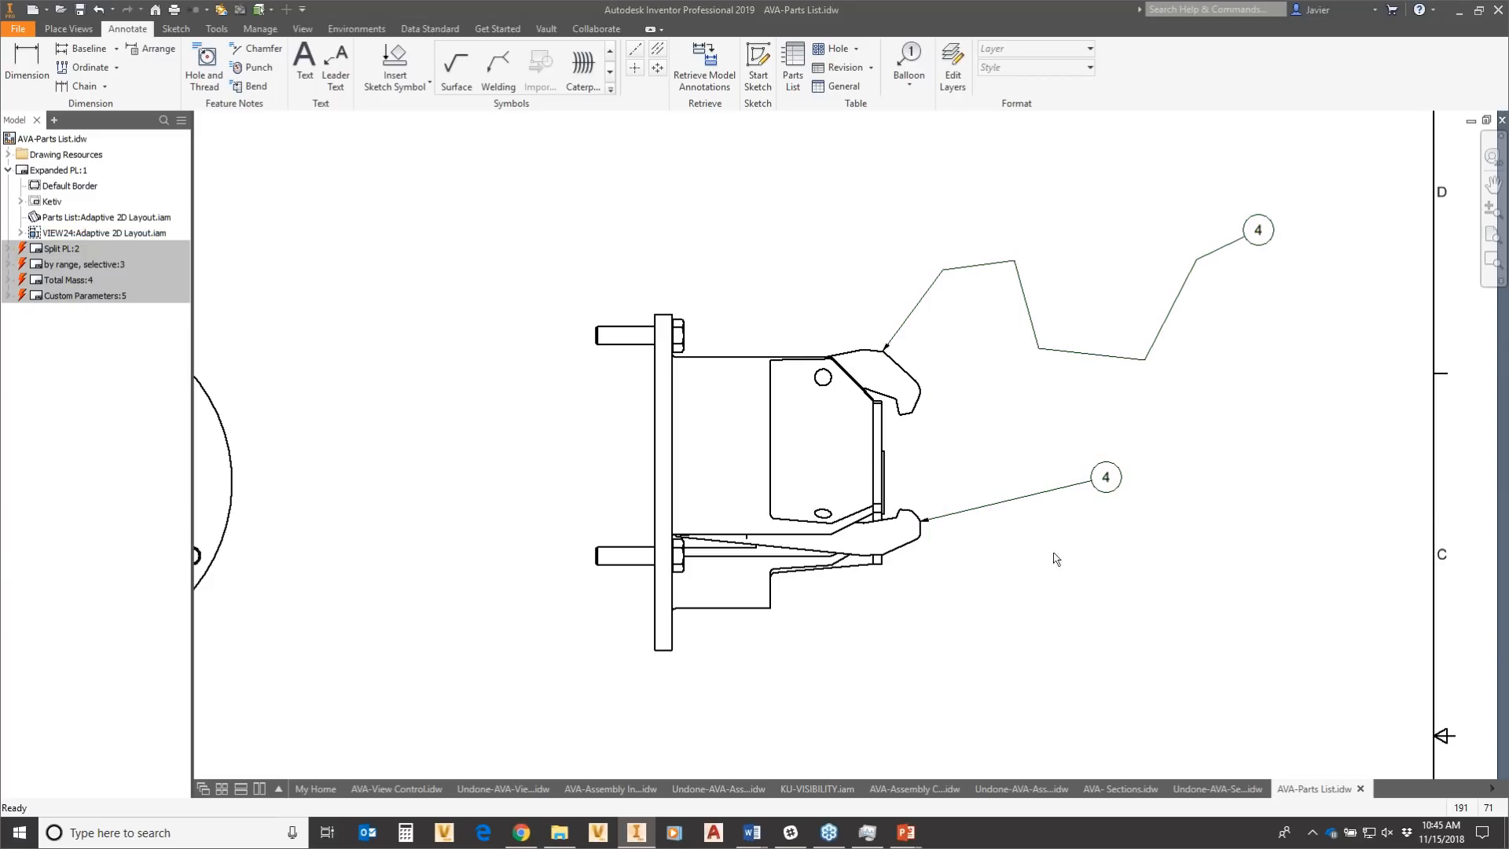
left_click_drag(1290, 156, 992, 605)
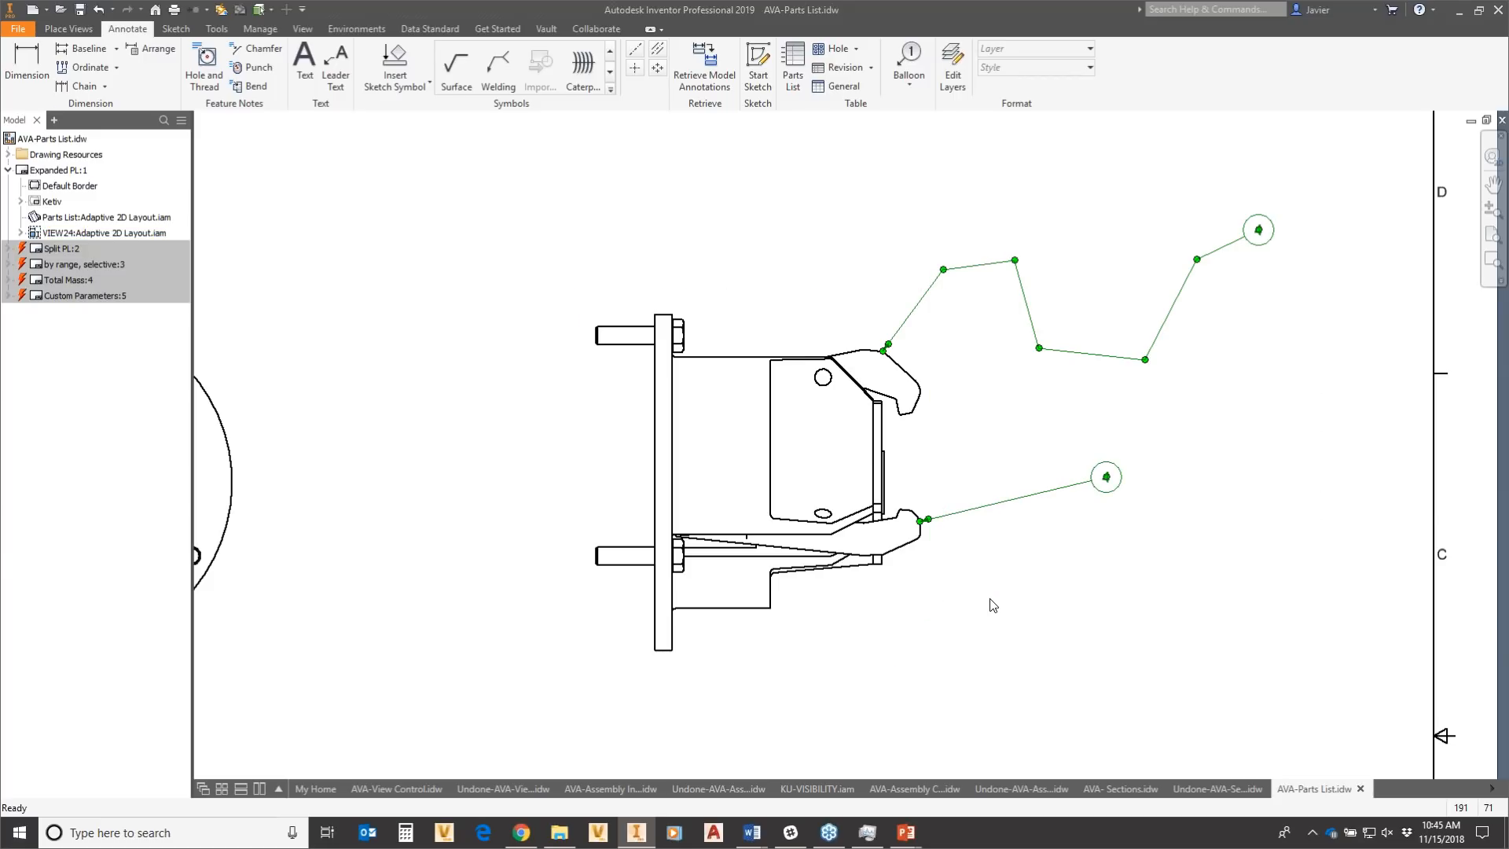
key("Delete")
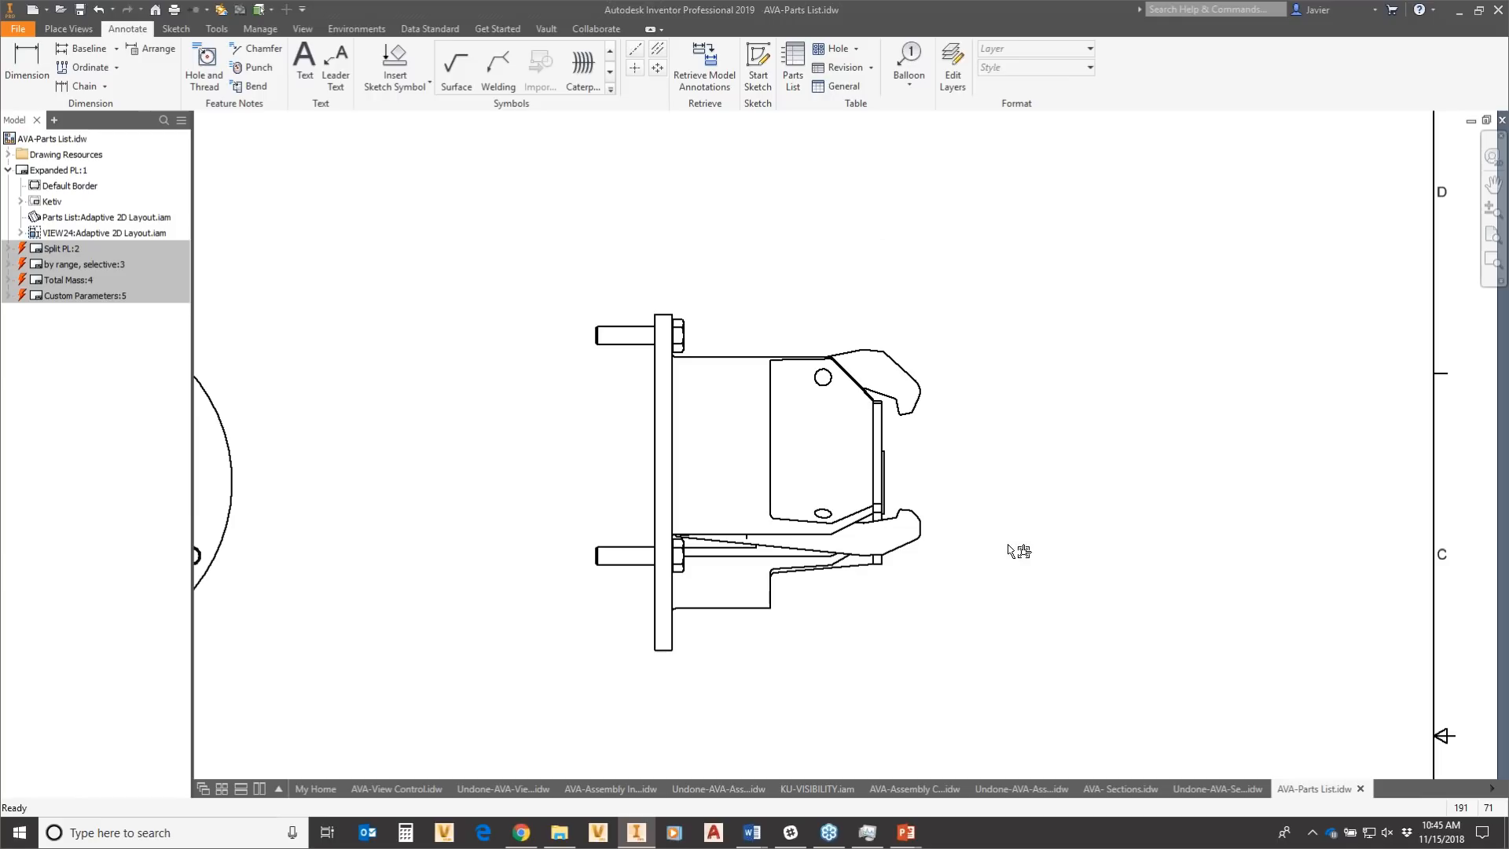
Turn on single-segment leaders and balloon the upper and lower hooked clamps in the side view.
left_click(909, 66)
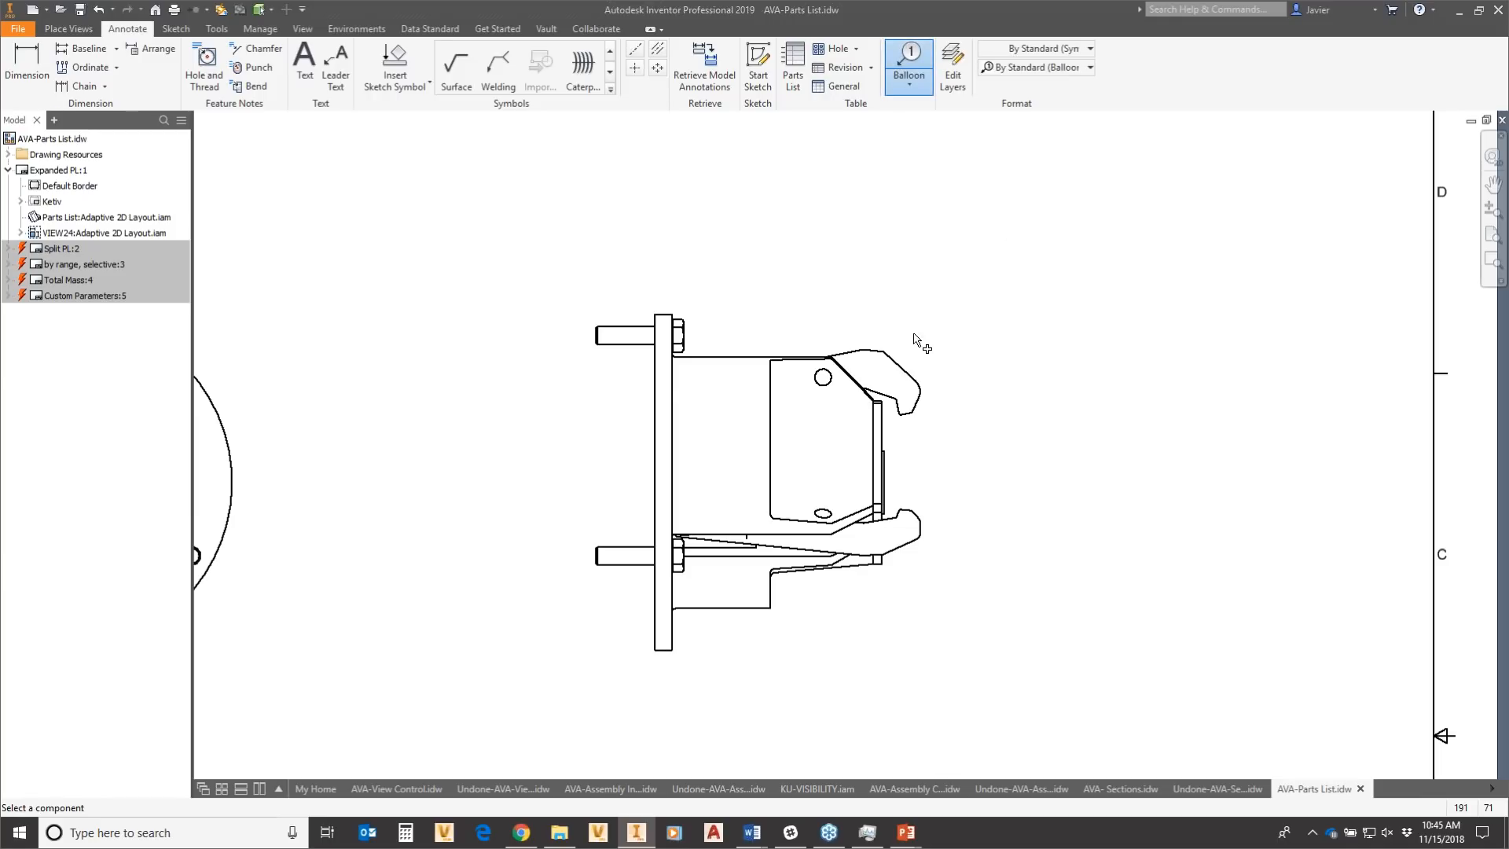
right_click(938, 307)
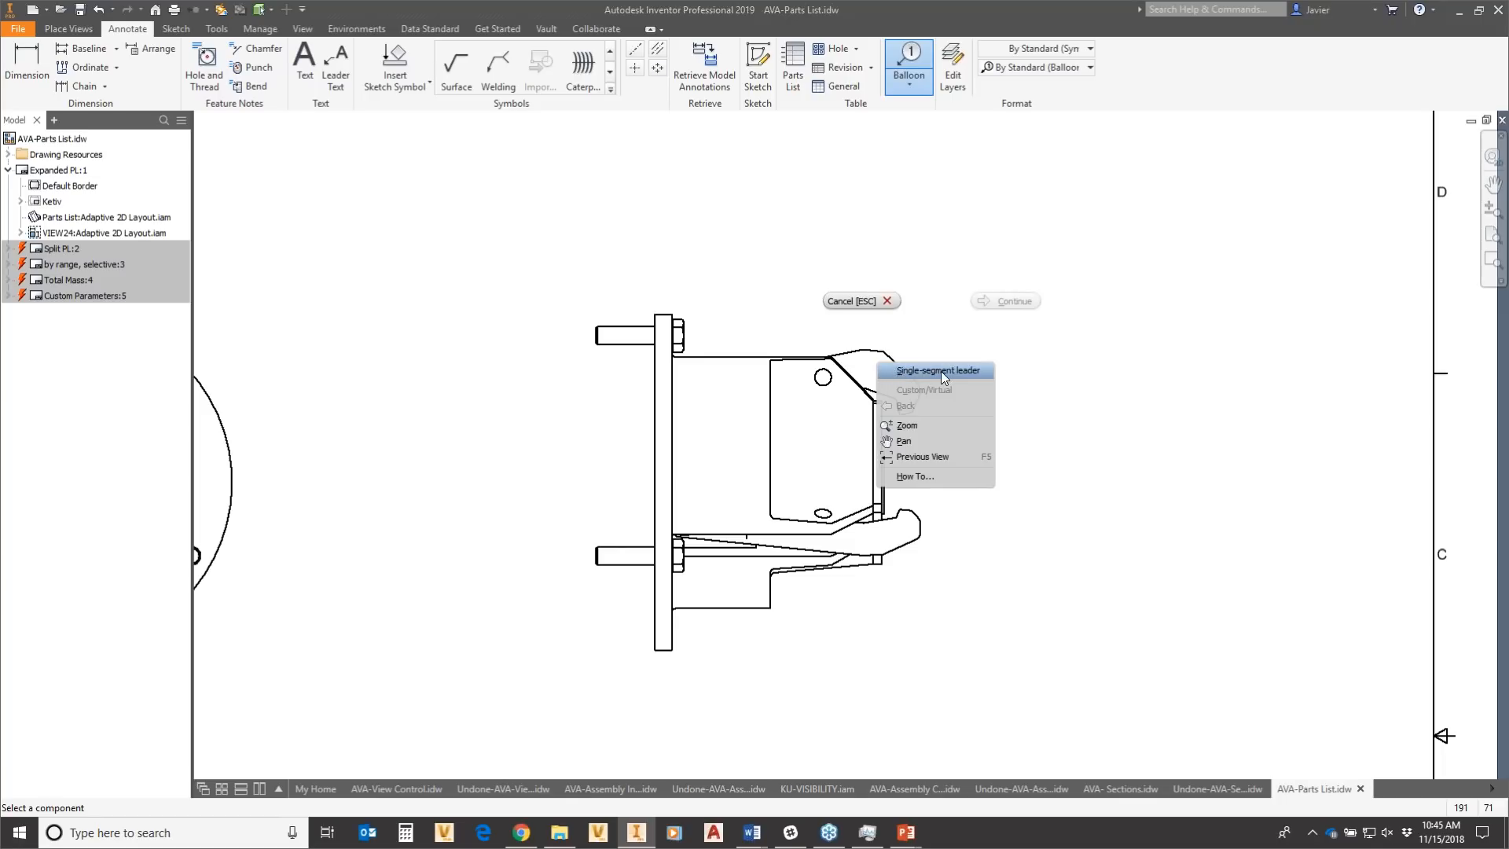
left_click(889, 374)
left_click(903, 364)
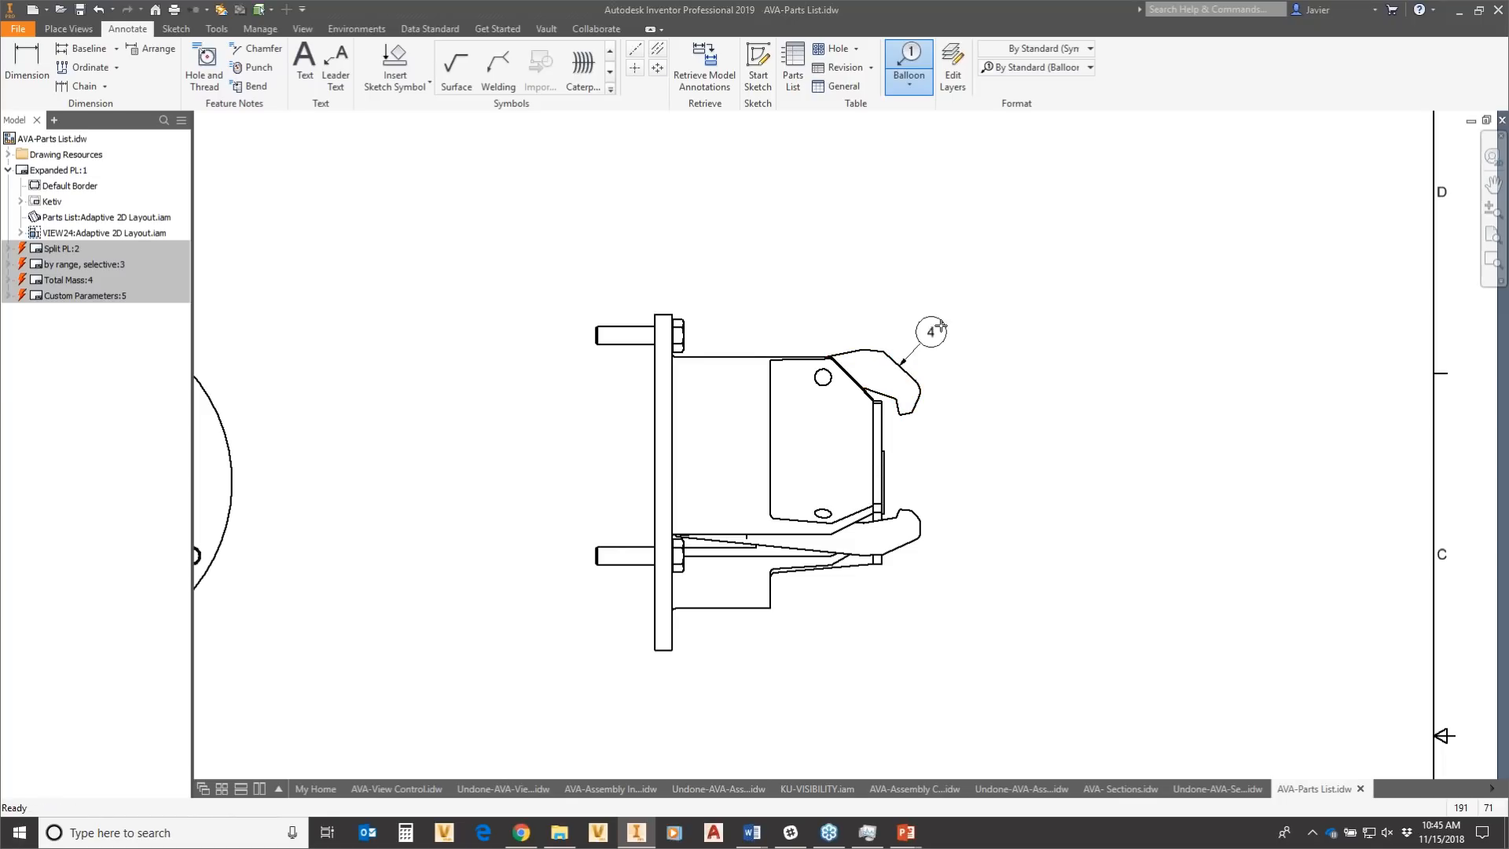
left_click(1001, 291)
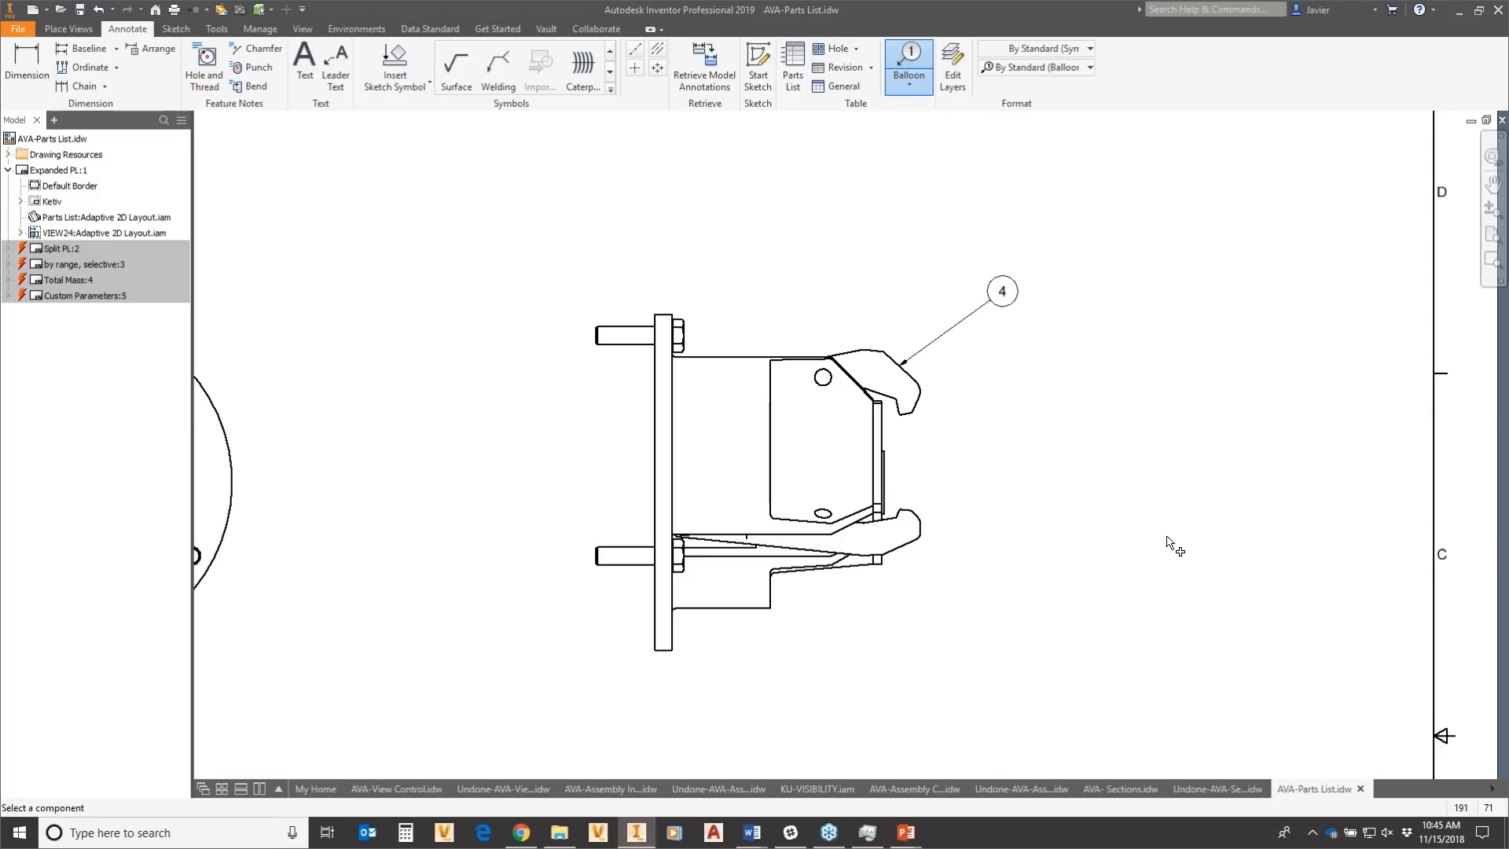
left_click(921, 525)
left_click(1080, 472)
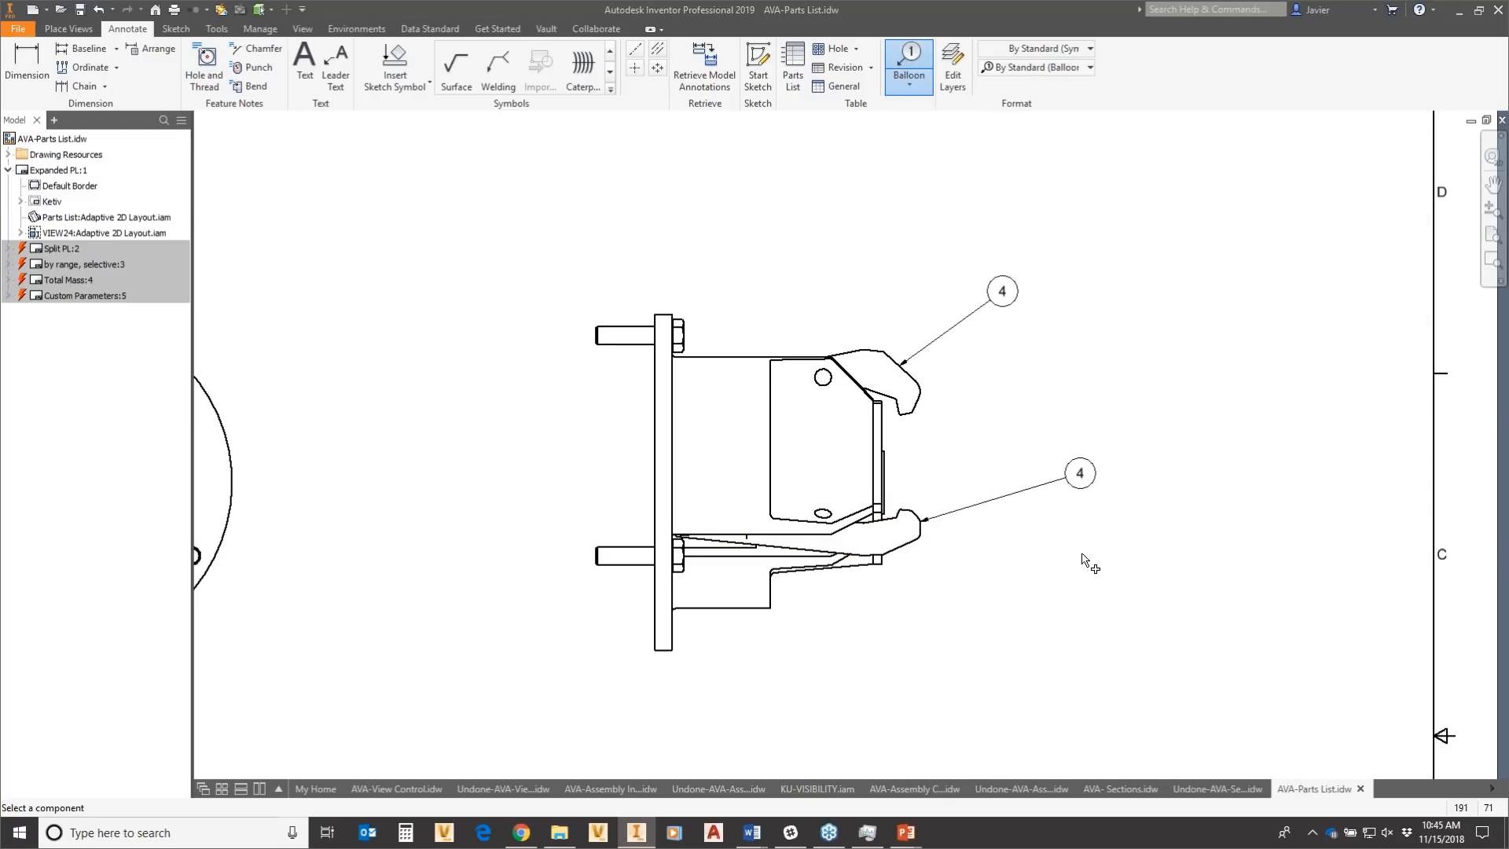
Add single-segment balloons to the housing's lower edge and the flange's outer face, and finish ballooning.
left_click(826, 574)
left_click(883, 674)
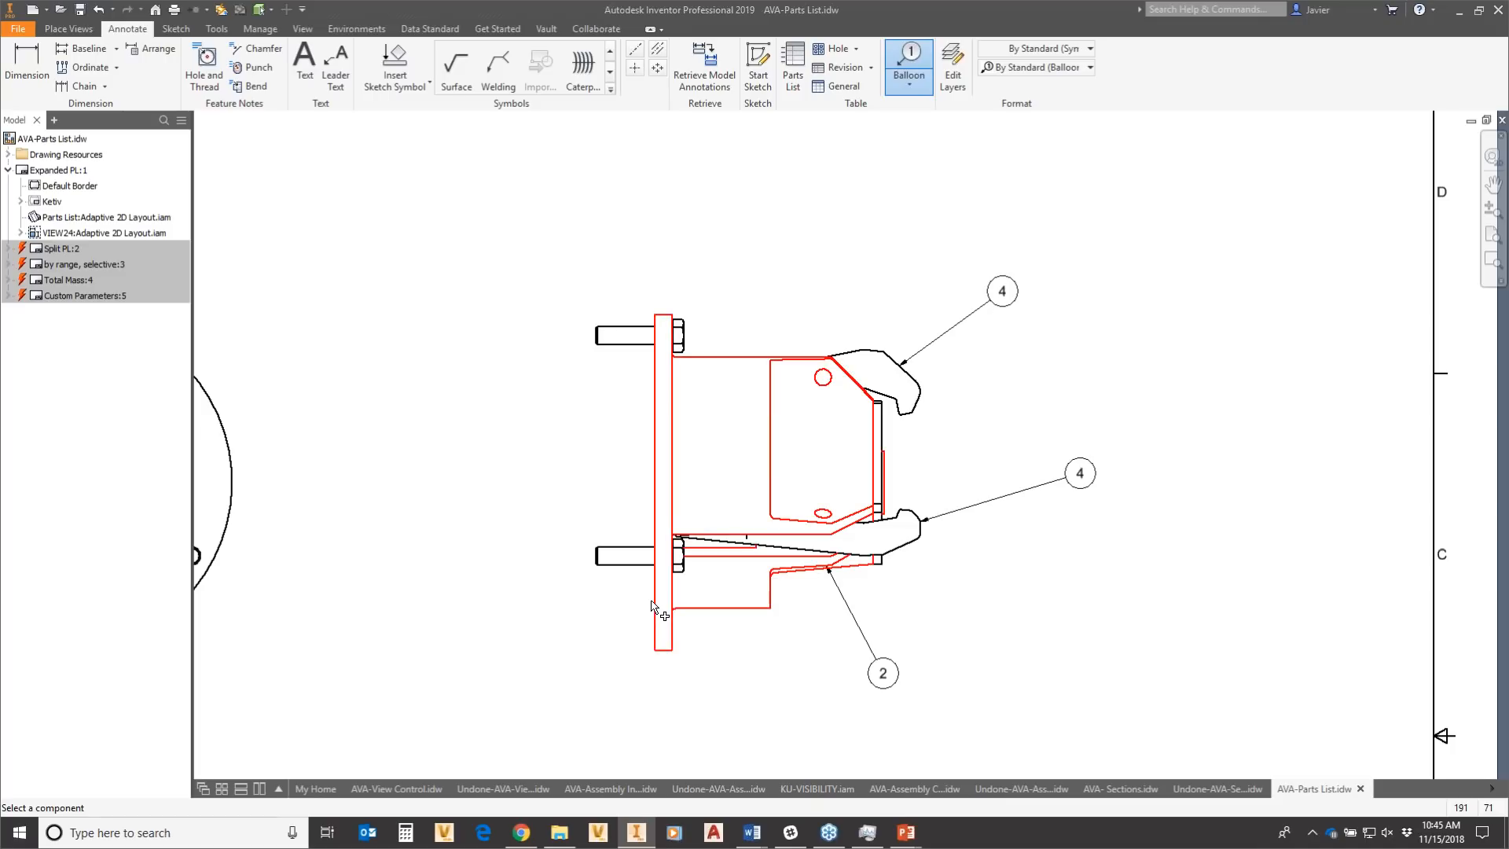
left_click(651, 605)
left_click(570, 621)
key("Escape")
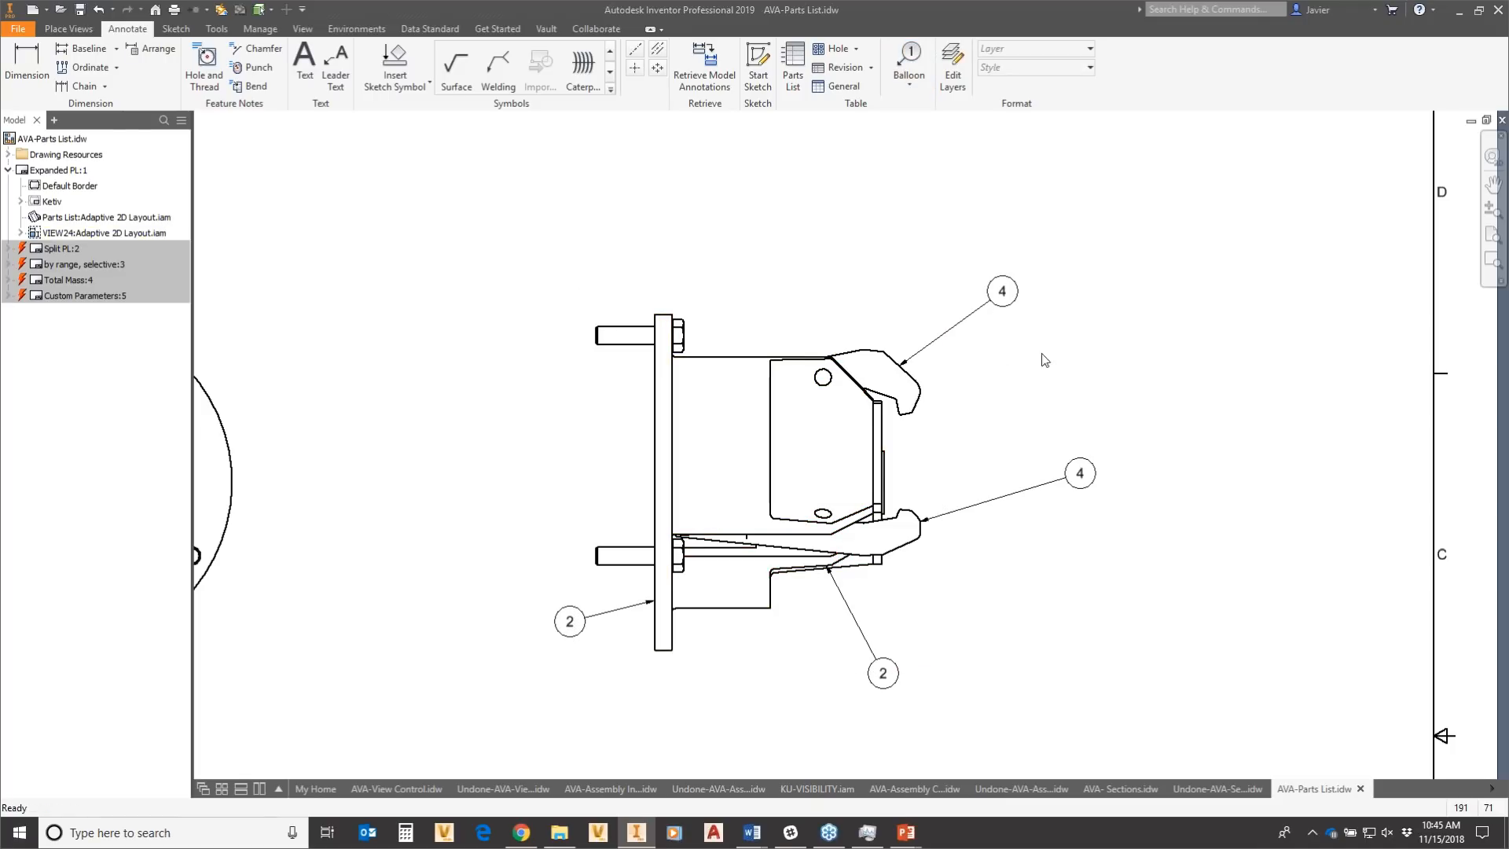
Undo the placement of the four single-segment balloons in the side view.
key("ctrl+z")
key("ctrl+z")
key("ctrl+z")
key("ctrl+z")
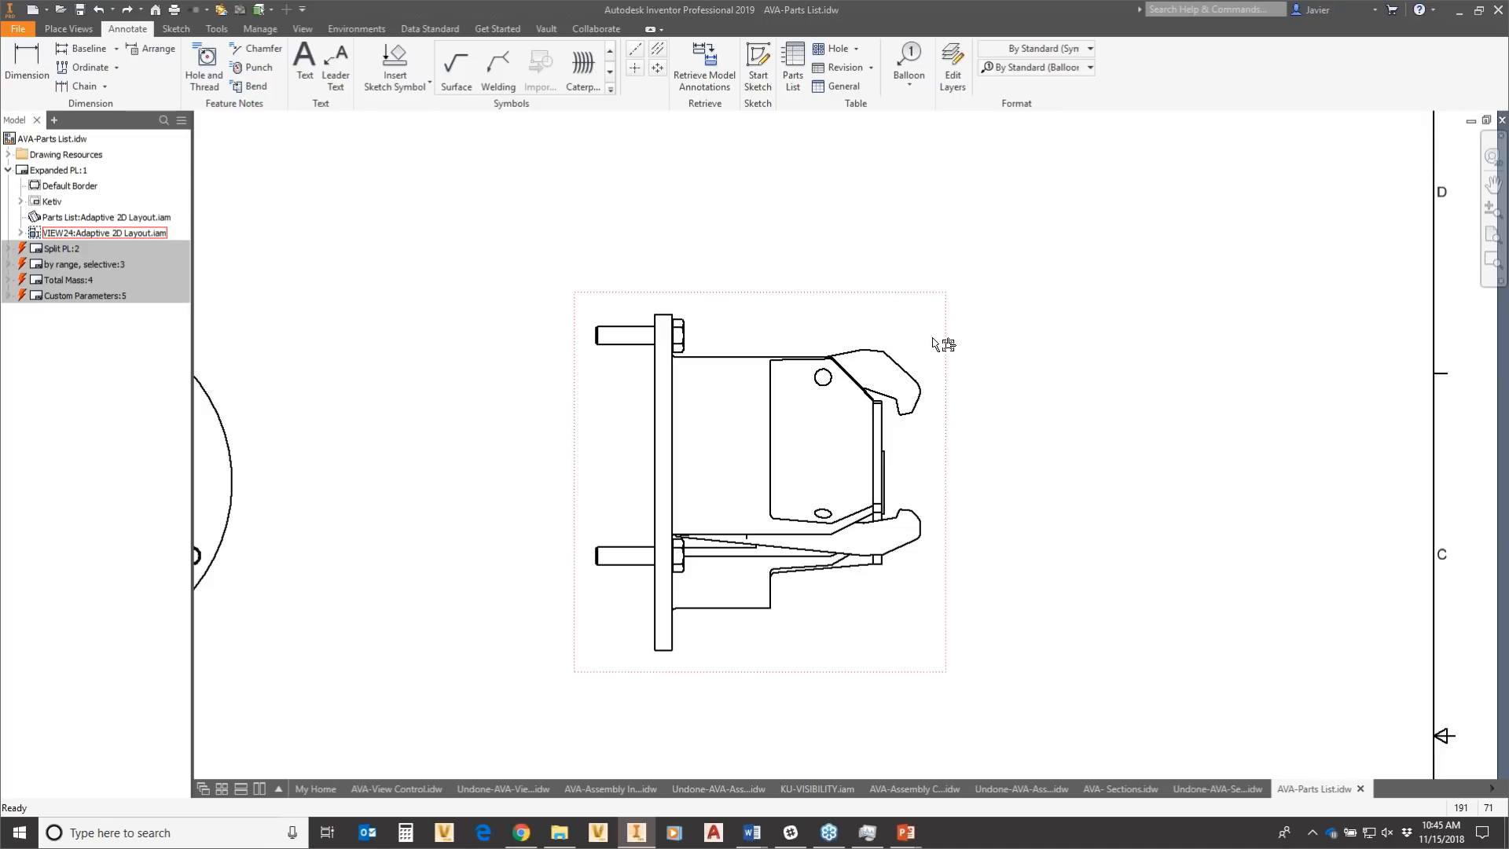
Start Auto Balloon on the side view and select the flanged housing, upper bolt and upper clamp as components.
left_click(908, 90)
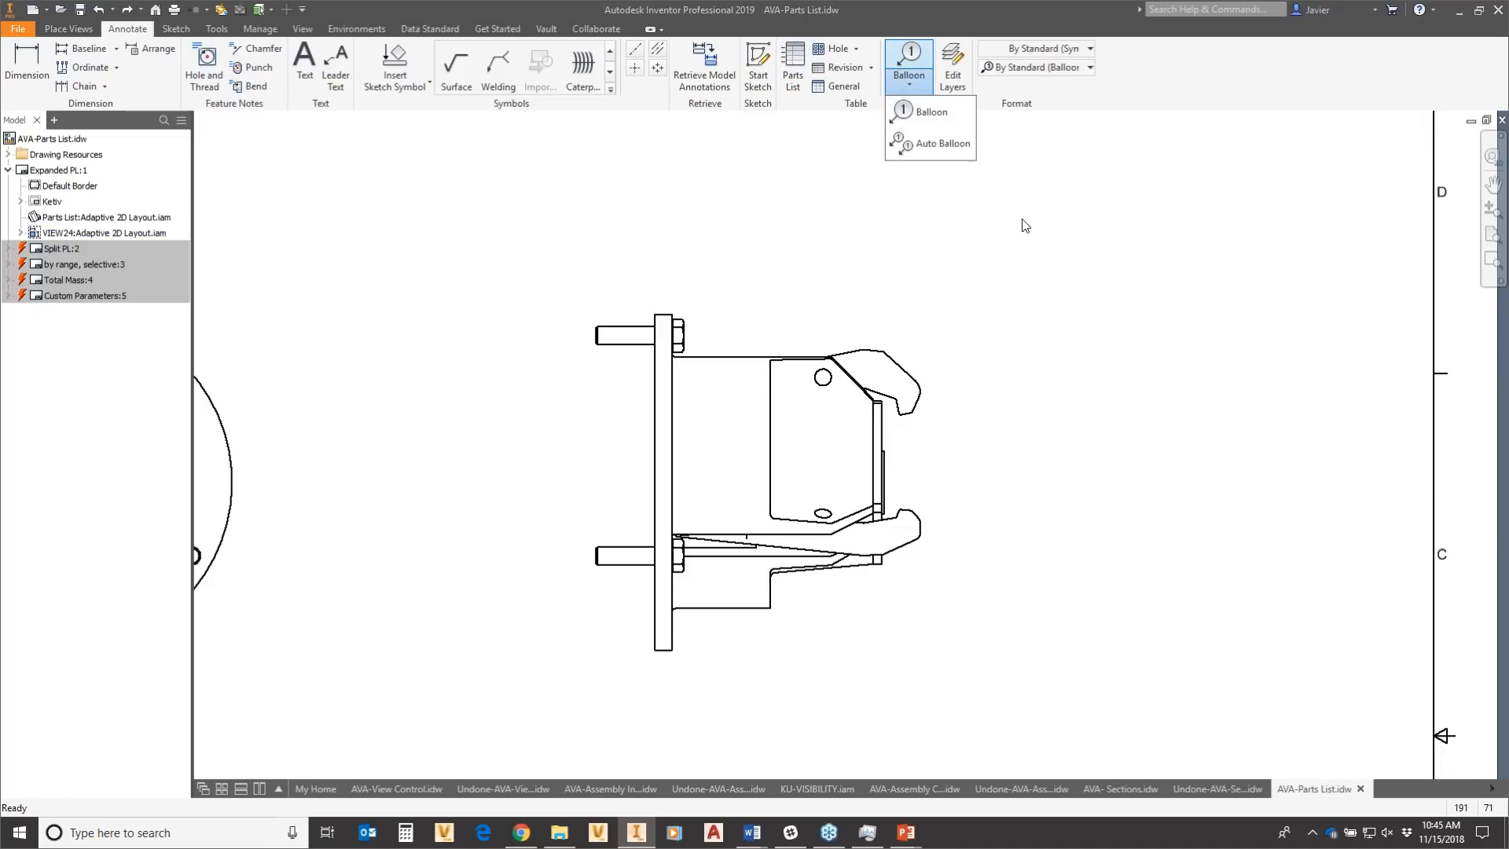
left_click(927, 146)
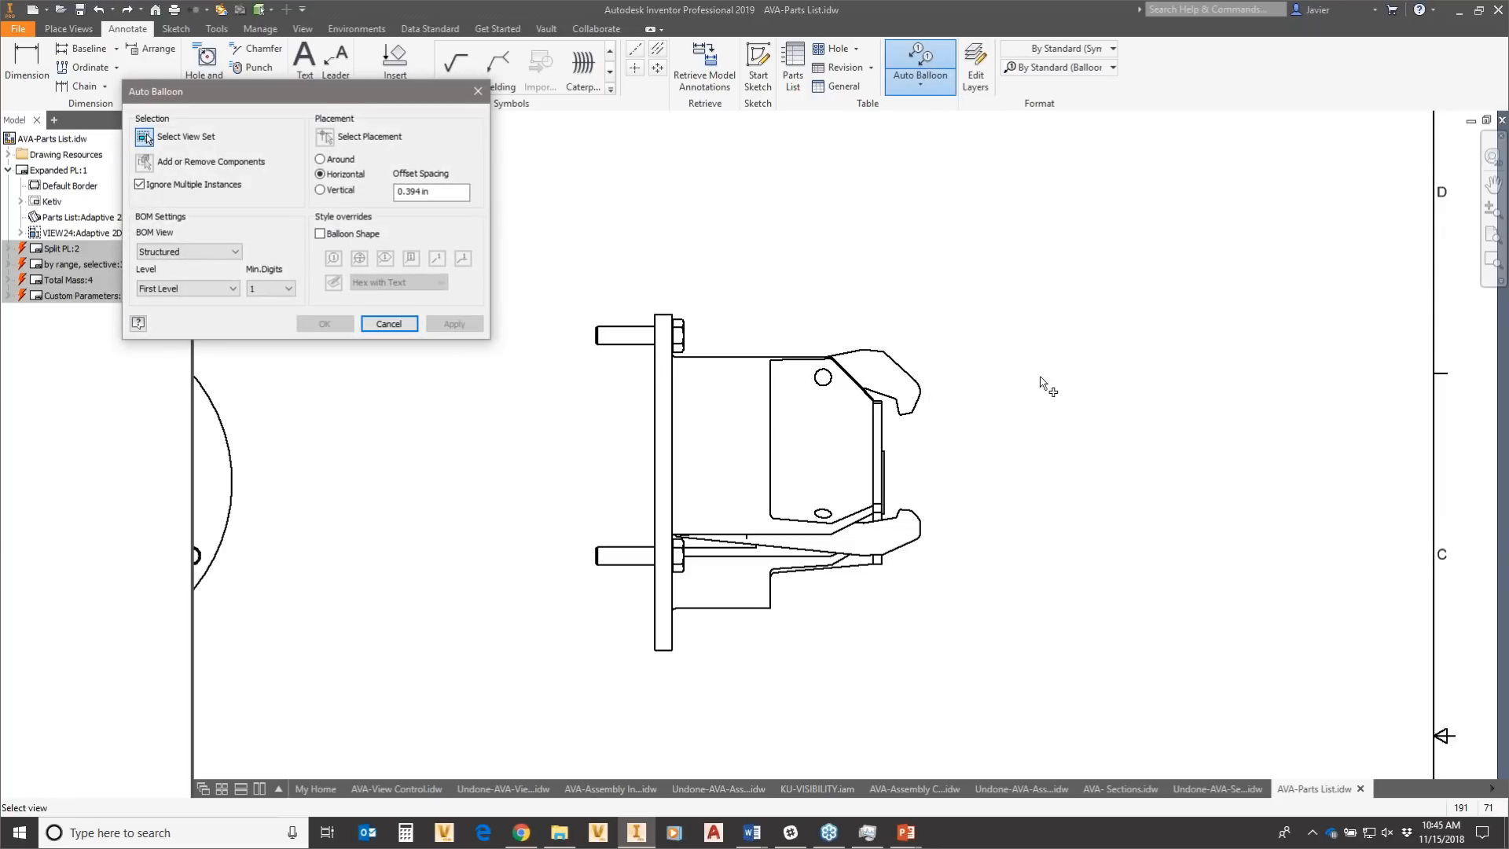
middle_click_drag(1053, 401, 1142, 386)
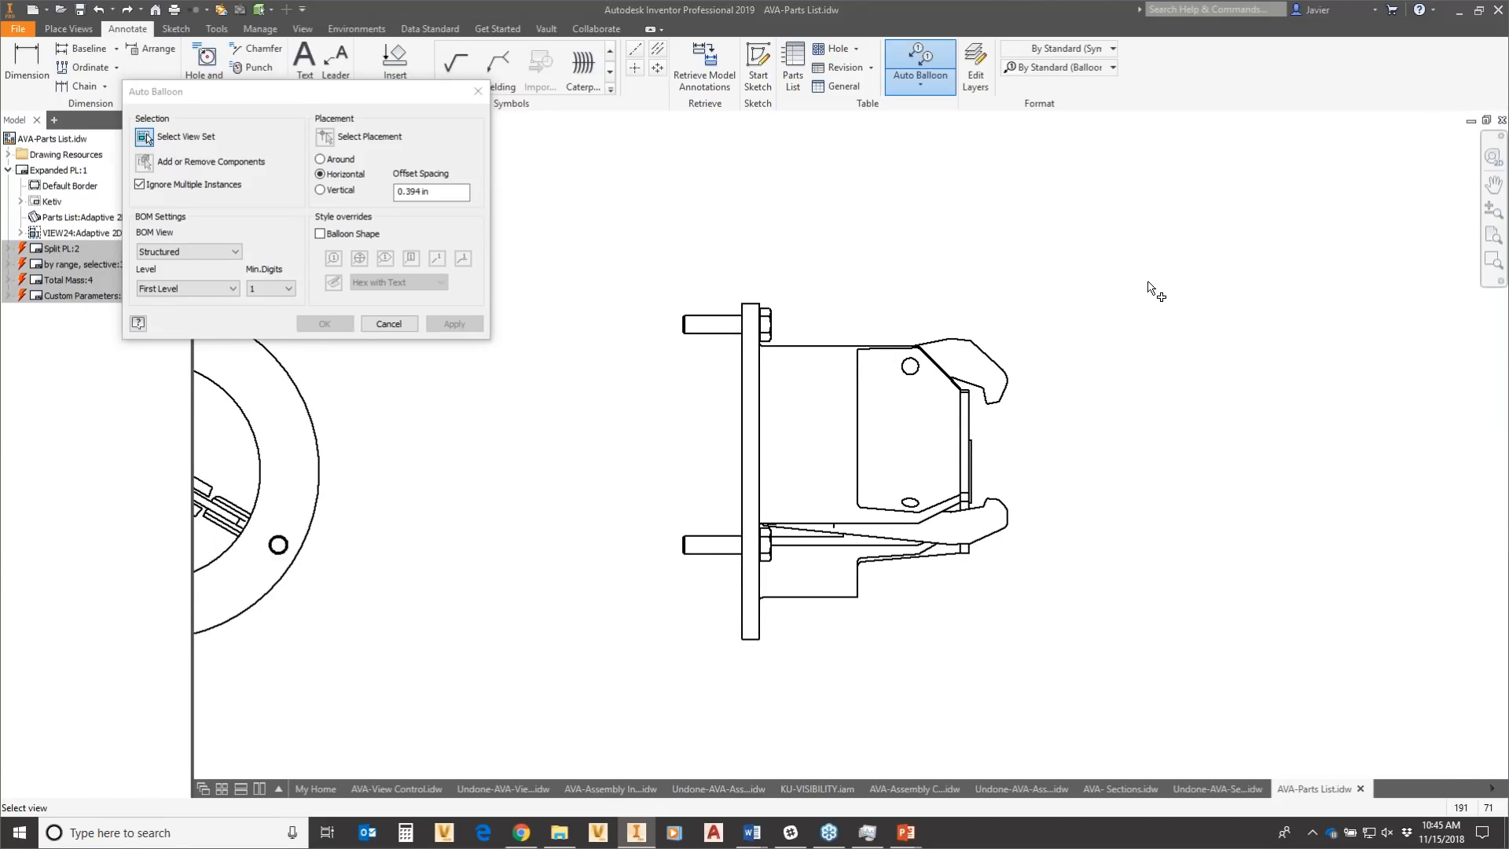
left_click(880, 319)
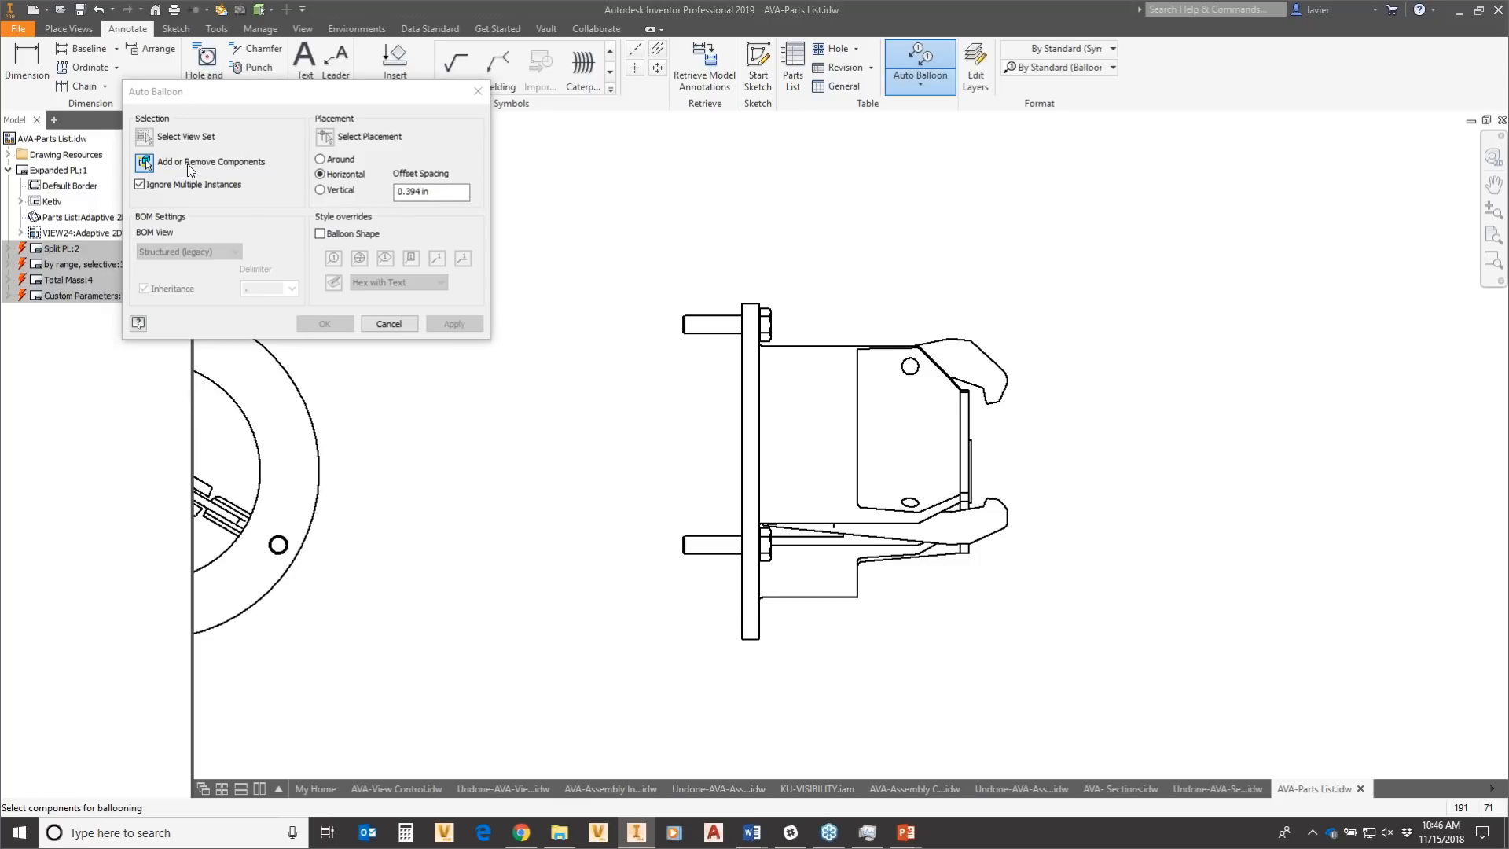
left_click_drag(1087, 218, 670, 364)
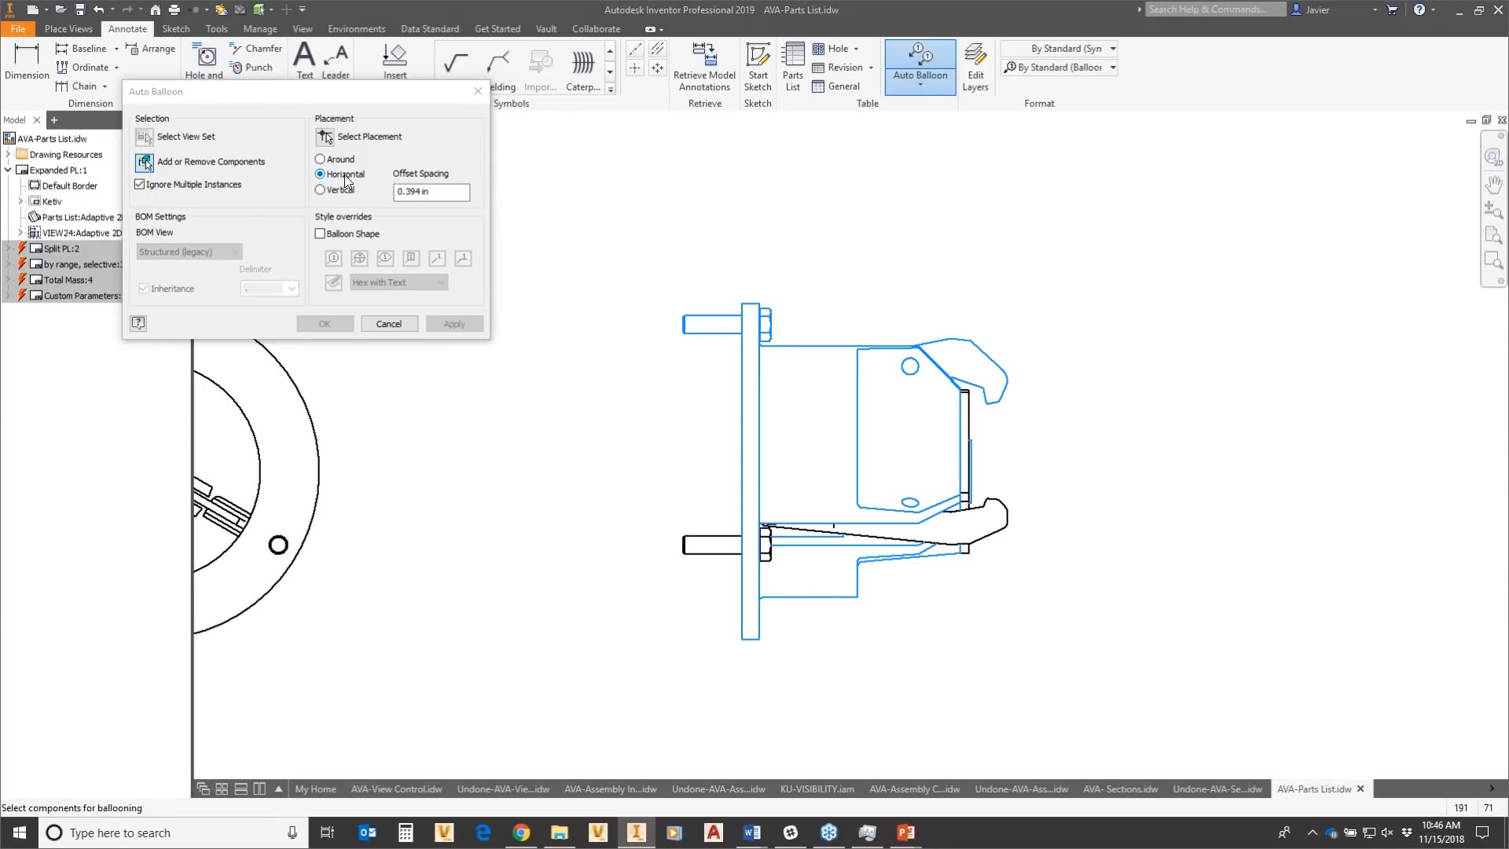
Place the three automatic balloons in a horizontal row above the side view with an offset spacing of 2, and apply them.
left_click(327, 139)
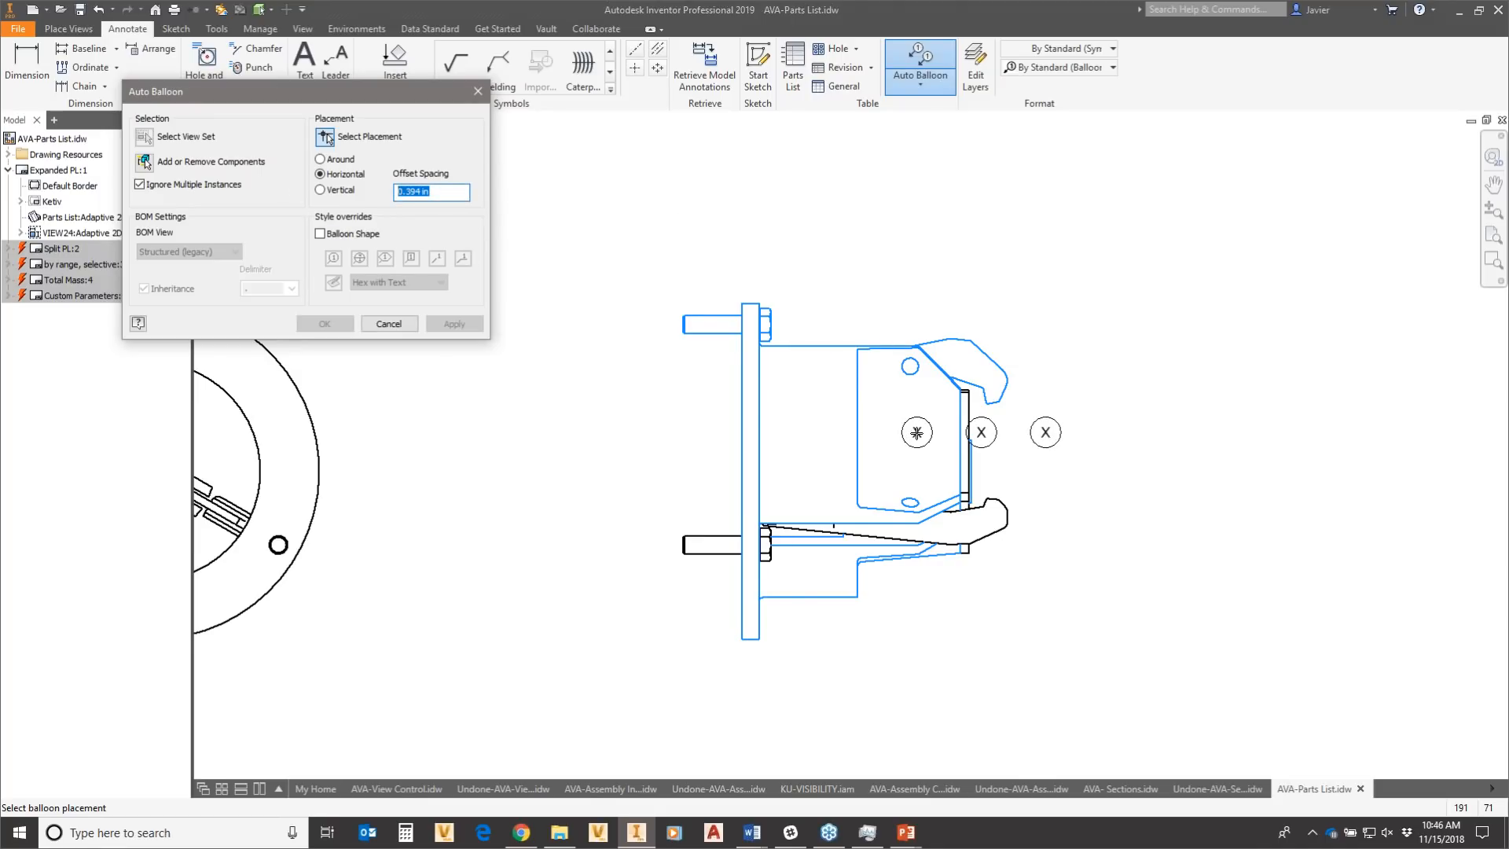
type("3")
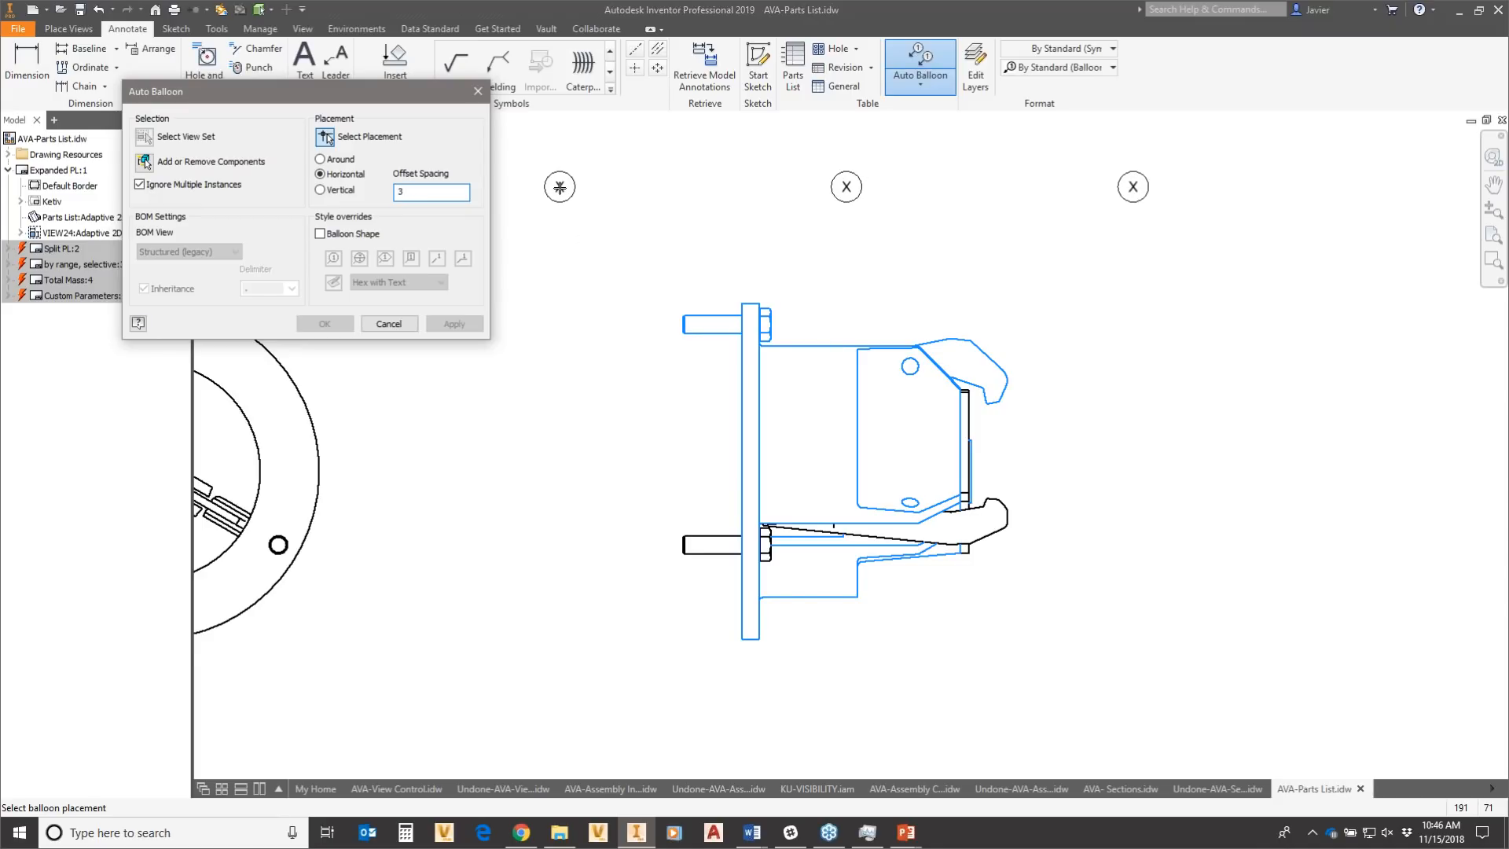
type("2")
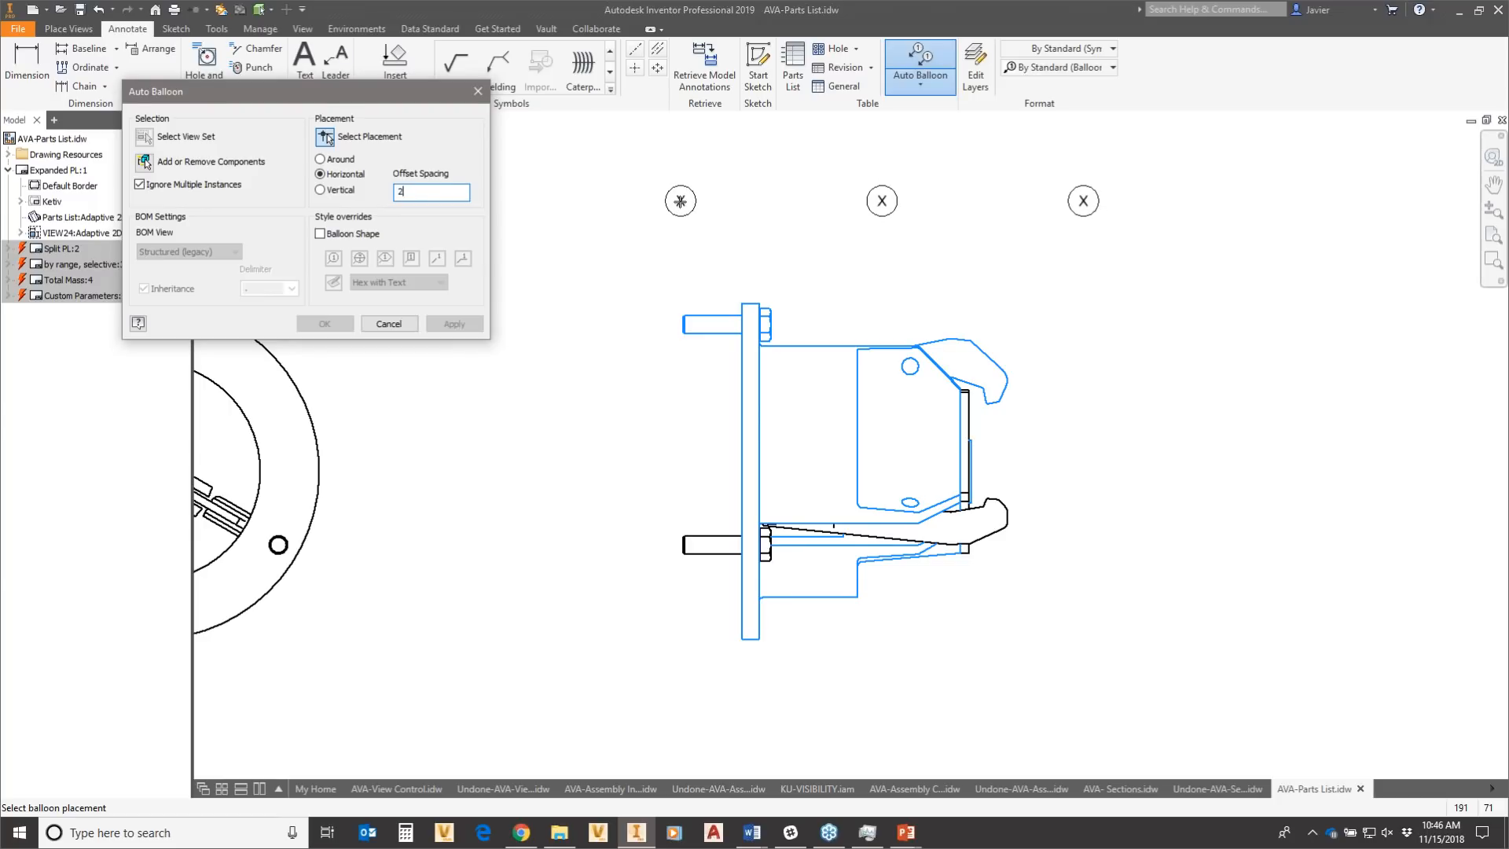
left_click(680, 201)
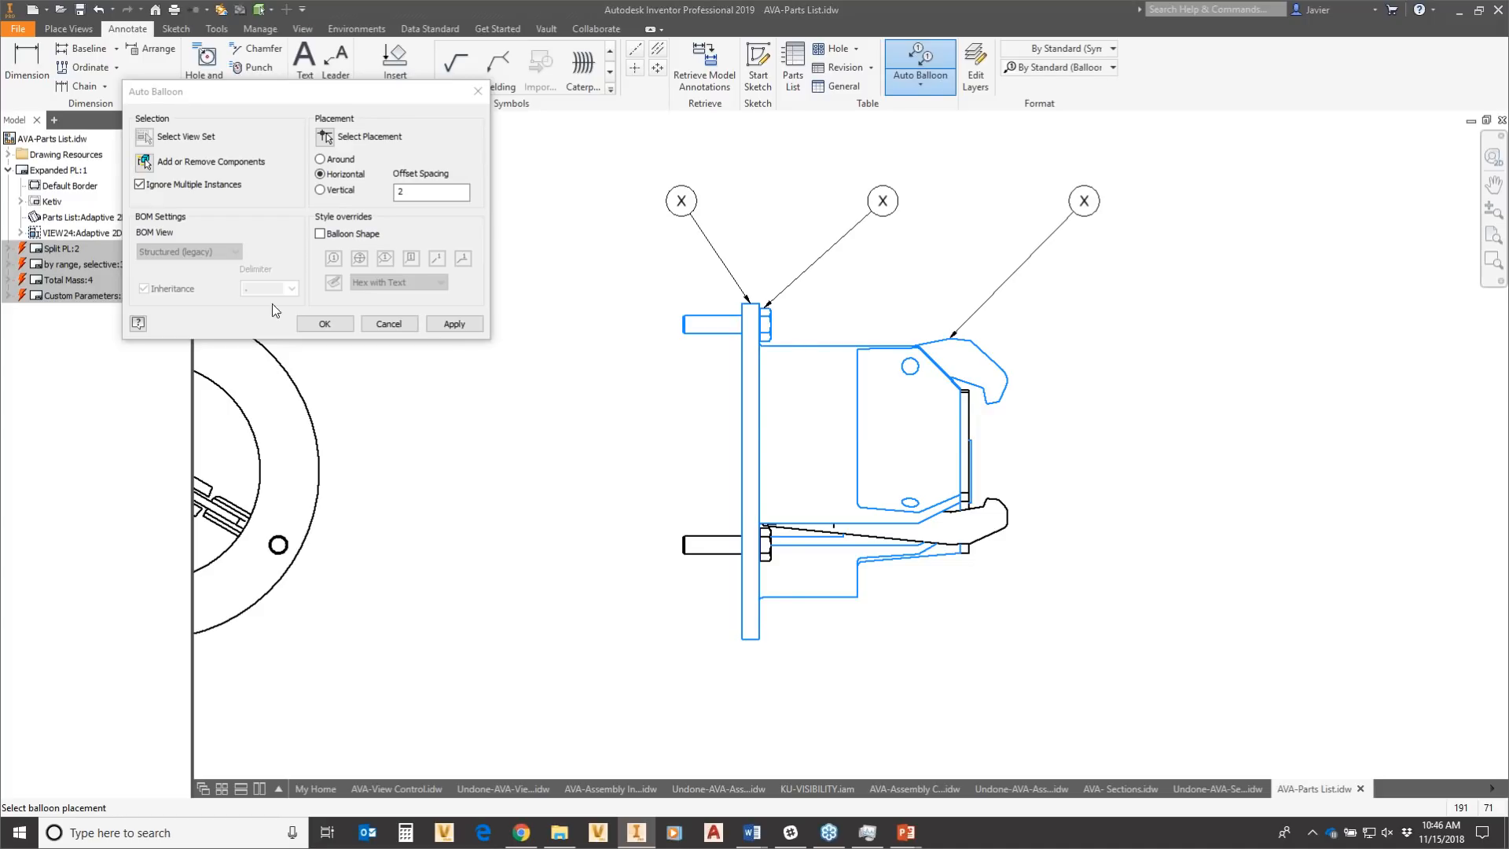
left_click(453, 324)
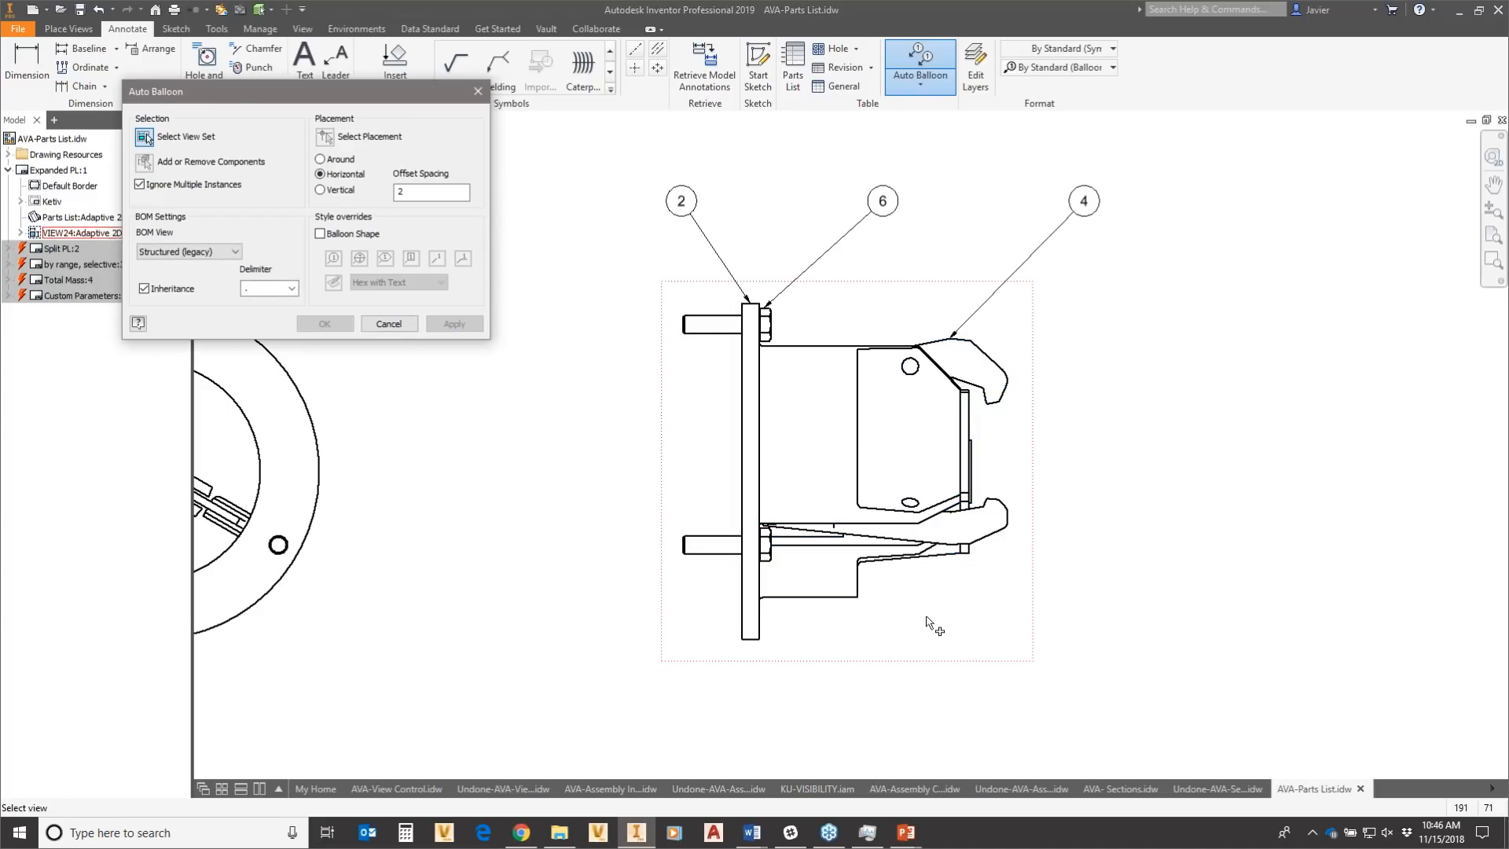
Auto-balloon the narrow plate between the clamps without ignoring multiple instances, placing its balloon below the side view.
left_click(838, 437)
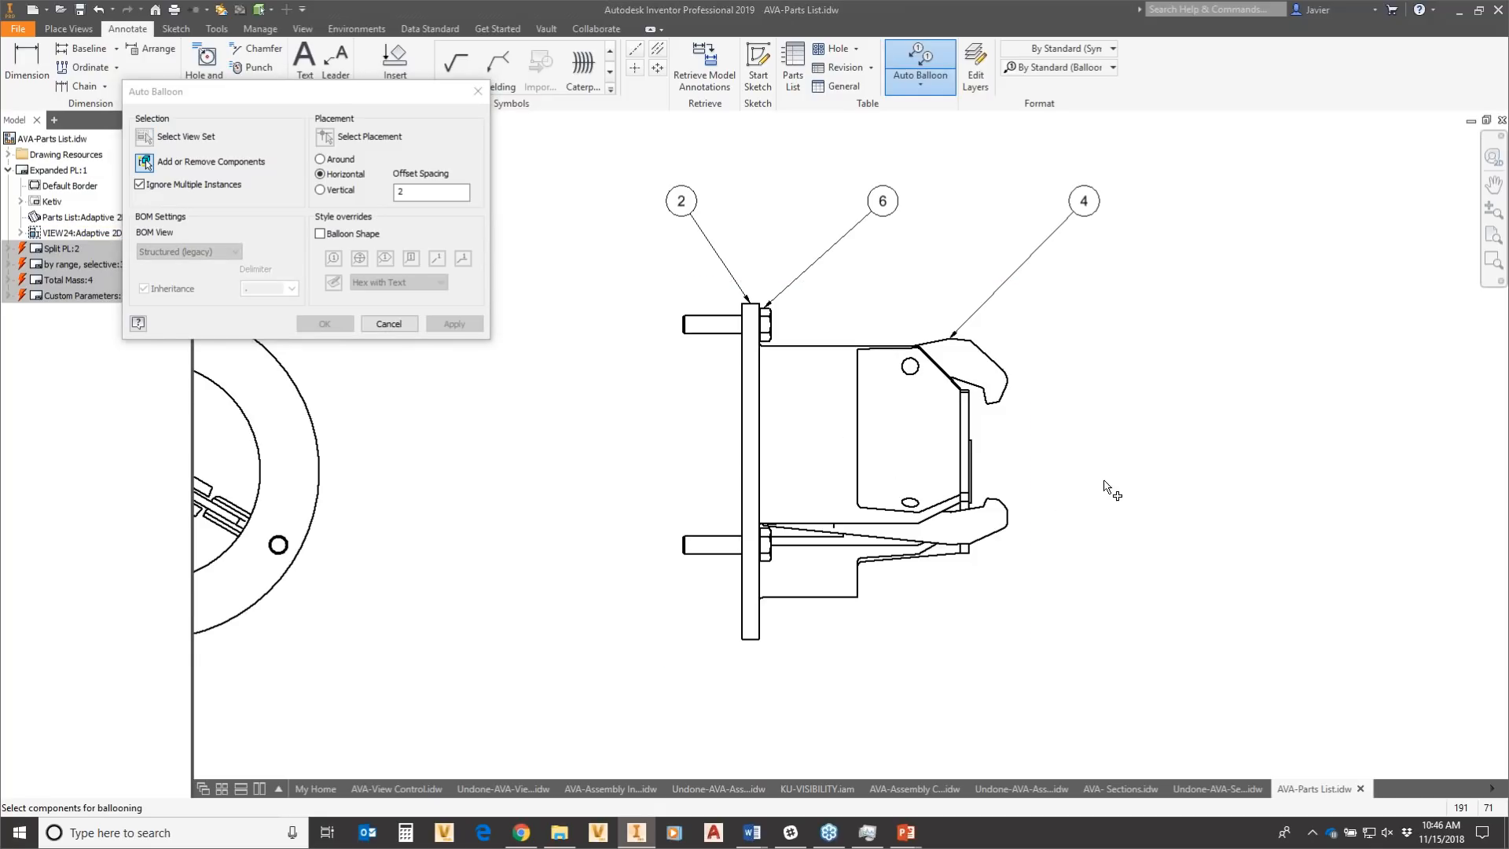
left_click_drag(1104, 473, 649, 717)
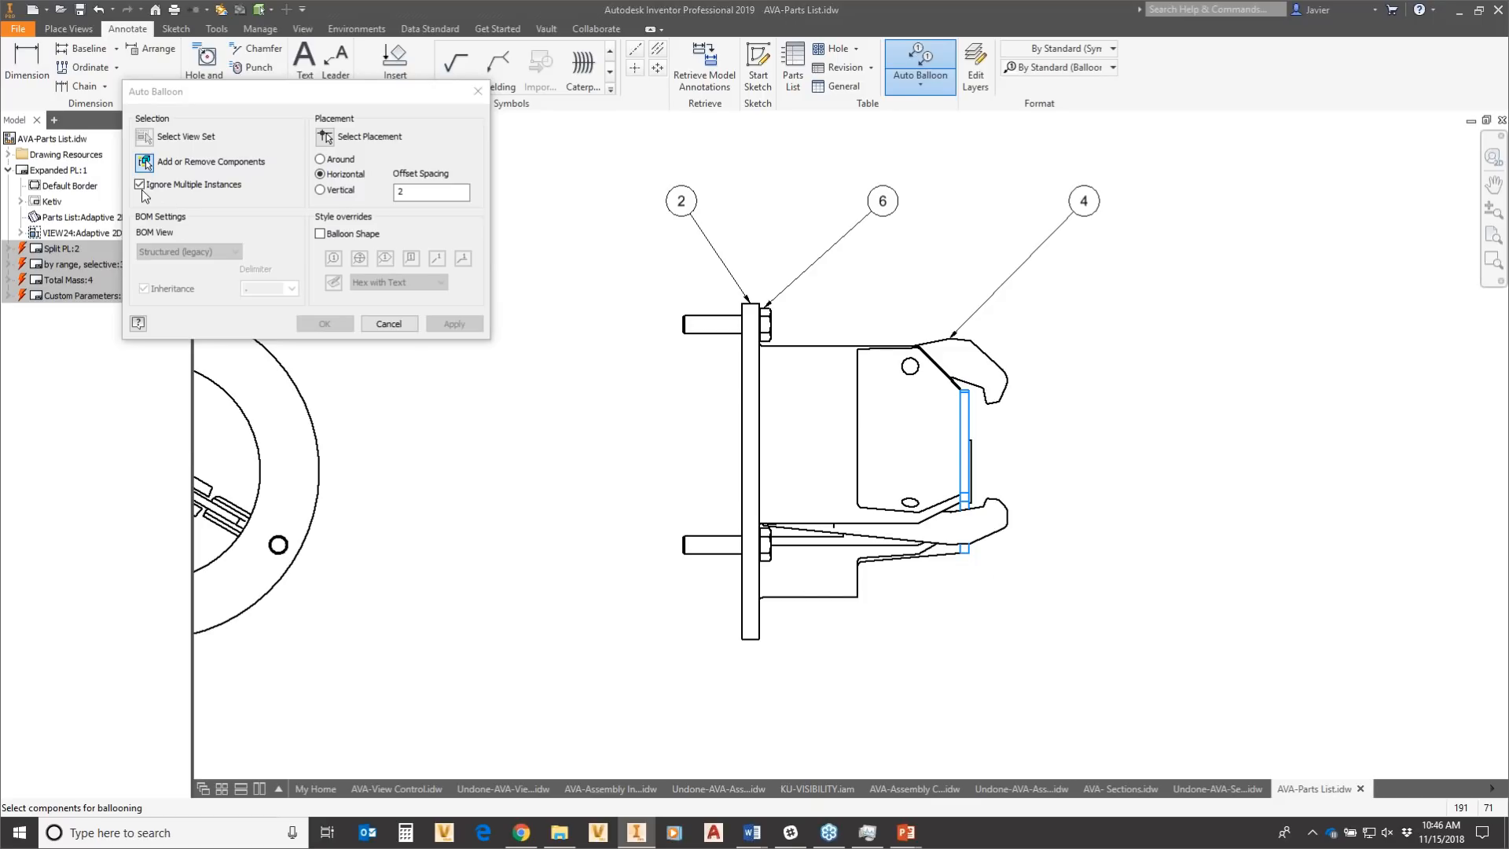
left_click_drag(1082, 469, 674, 643)
left_click(329, 142)
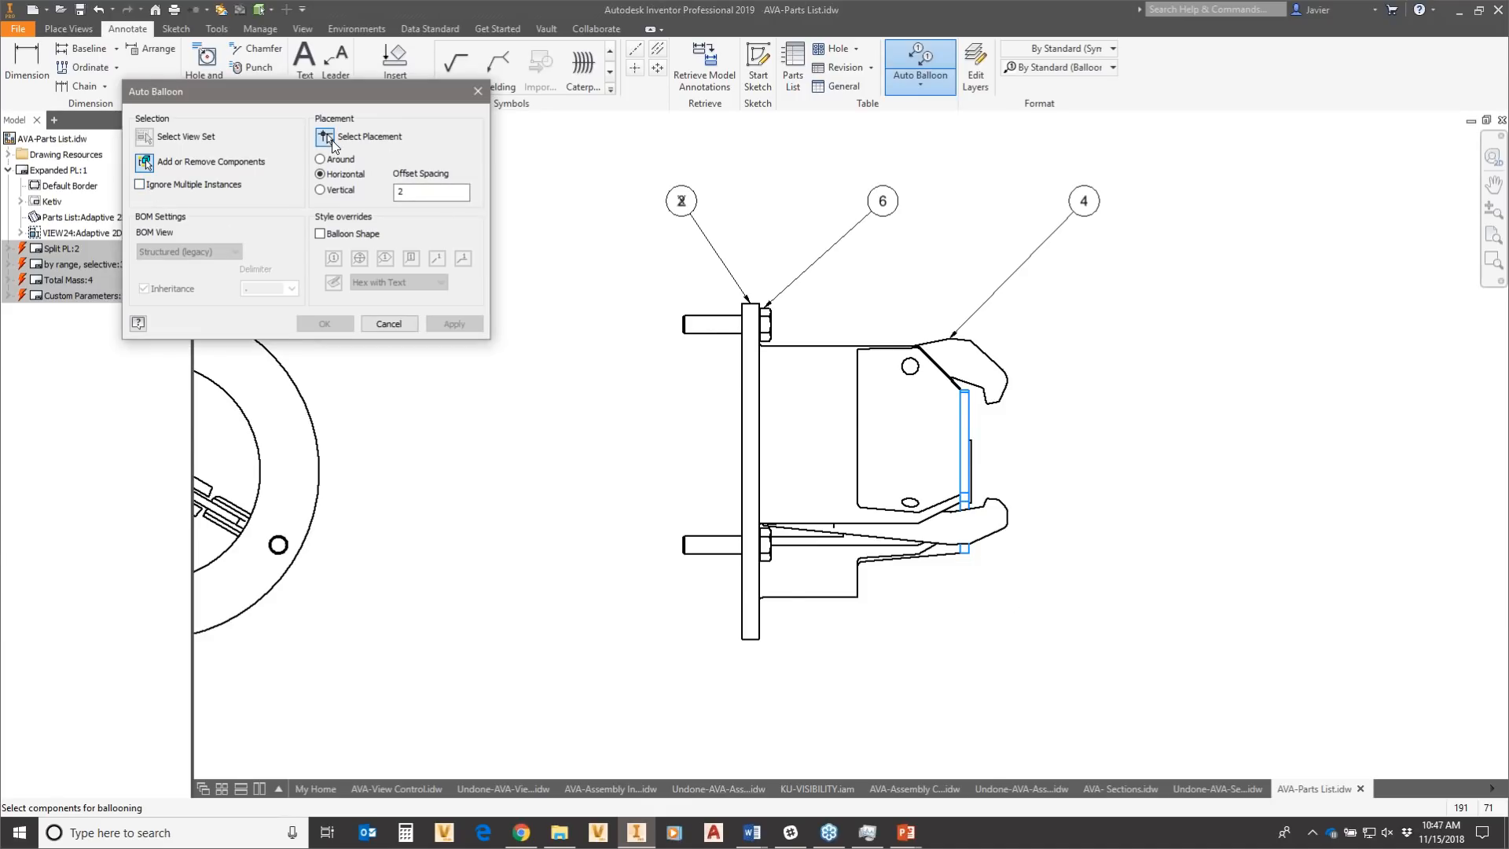
left_click(1063, 689)
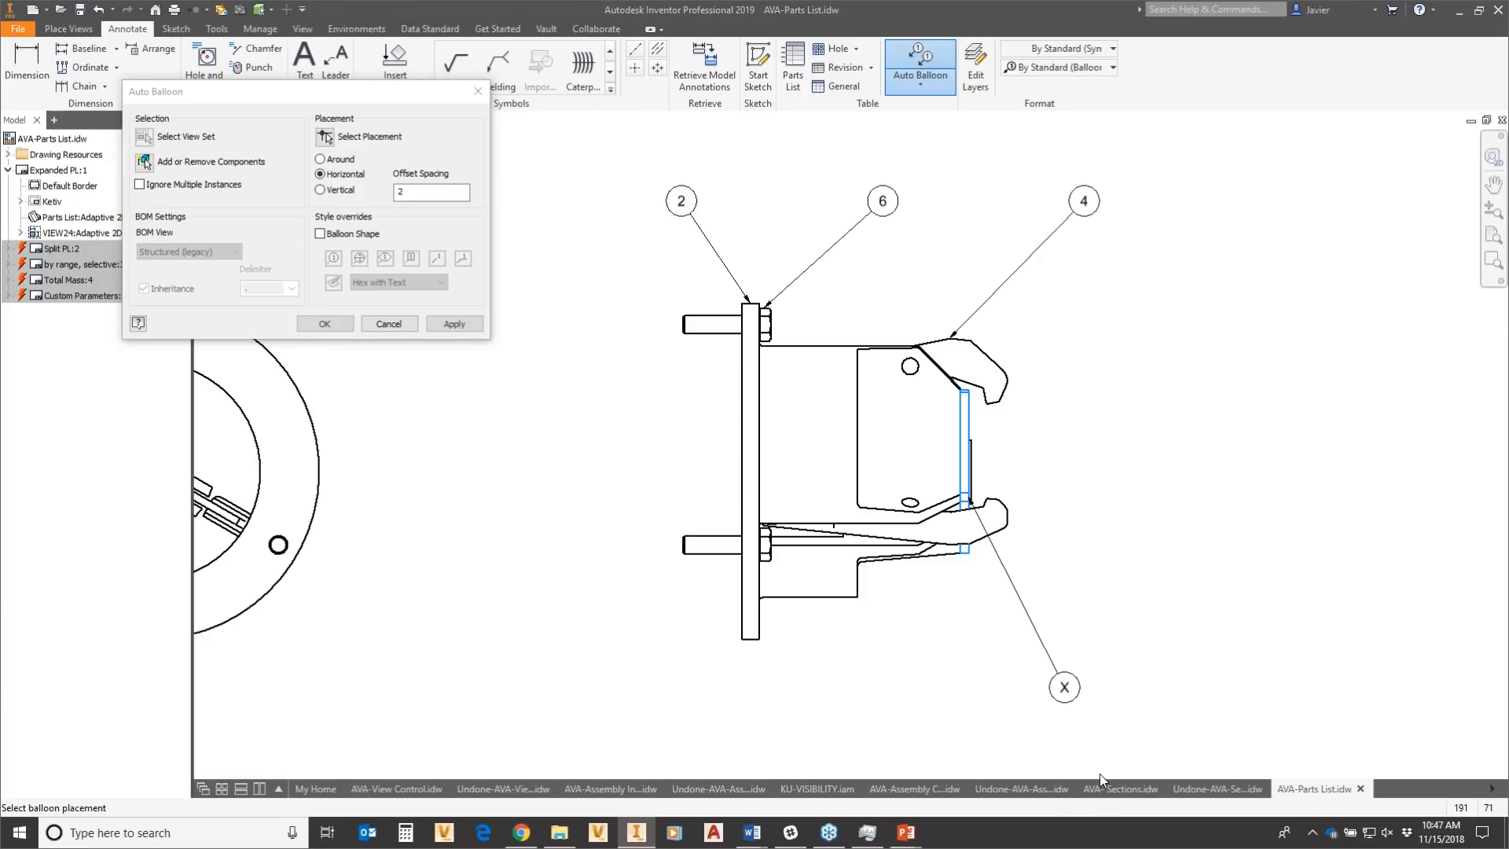
left_click(325, 324)
Move balloon 2 outward from the flange, balloon 6 above the bolt head and balloon 4 above the upper clamp.
scroll(1014, 336, "down", 3)
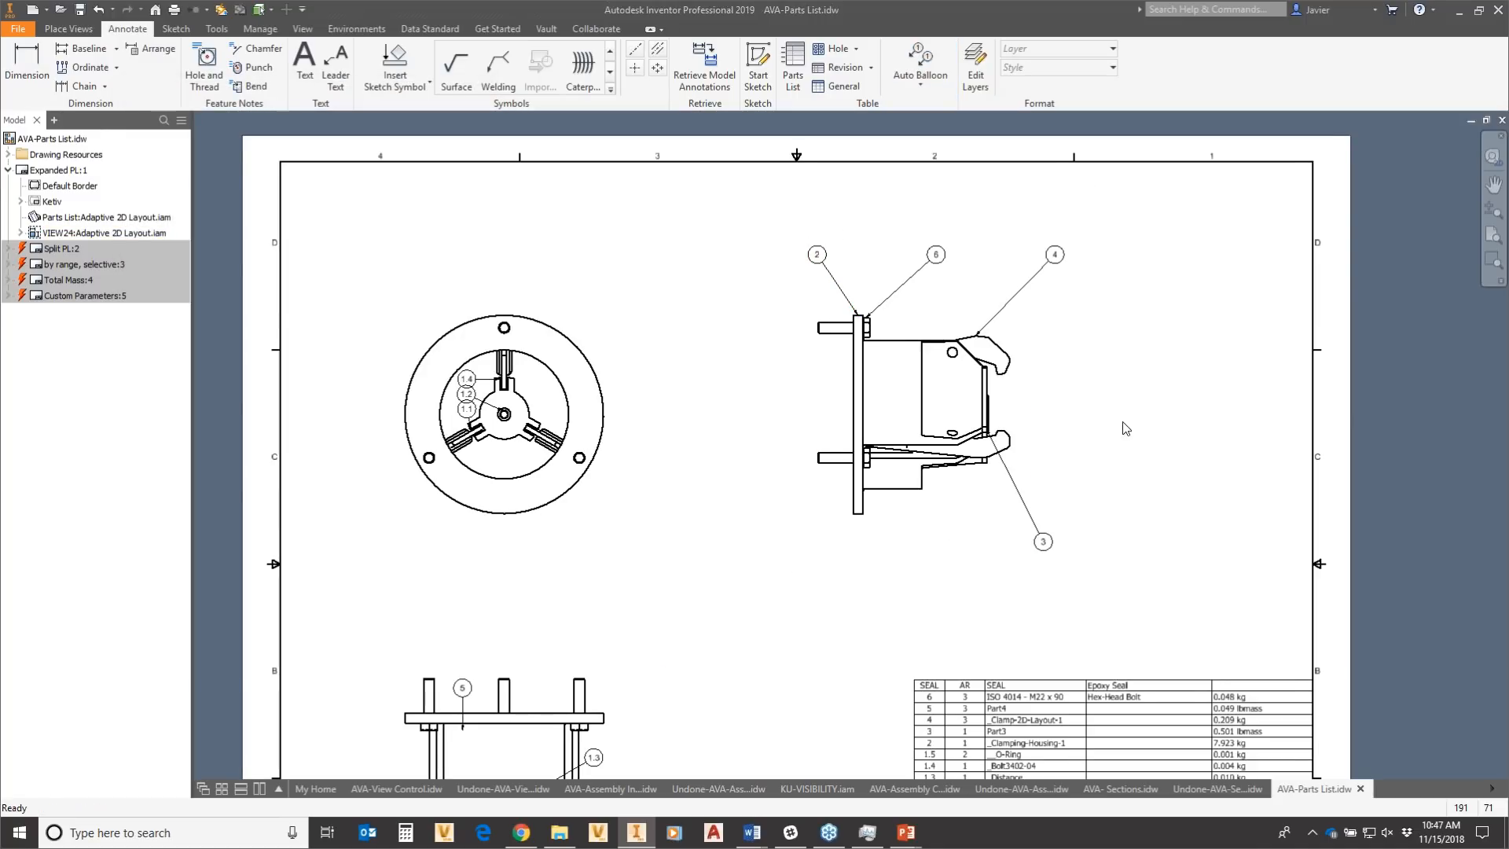
middle_click_drag(1124, 424, 747, 391)
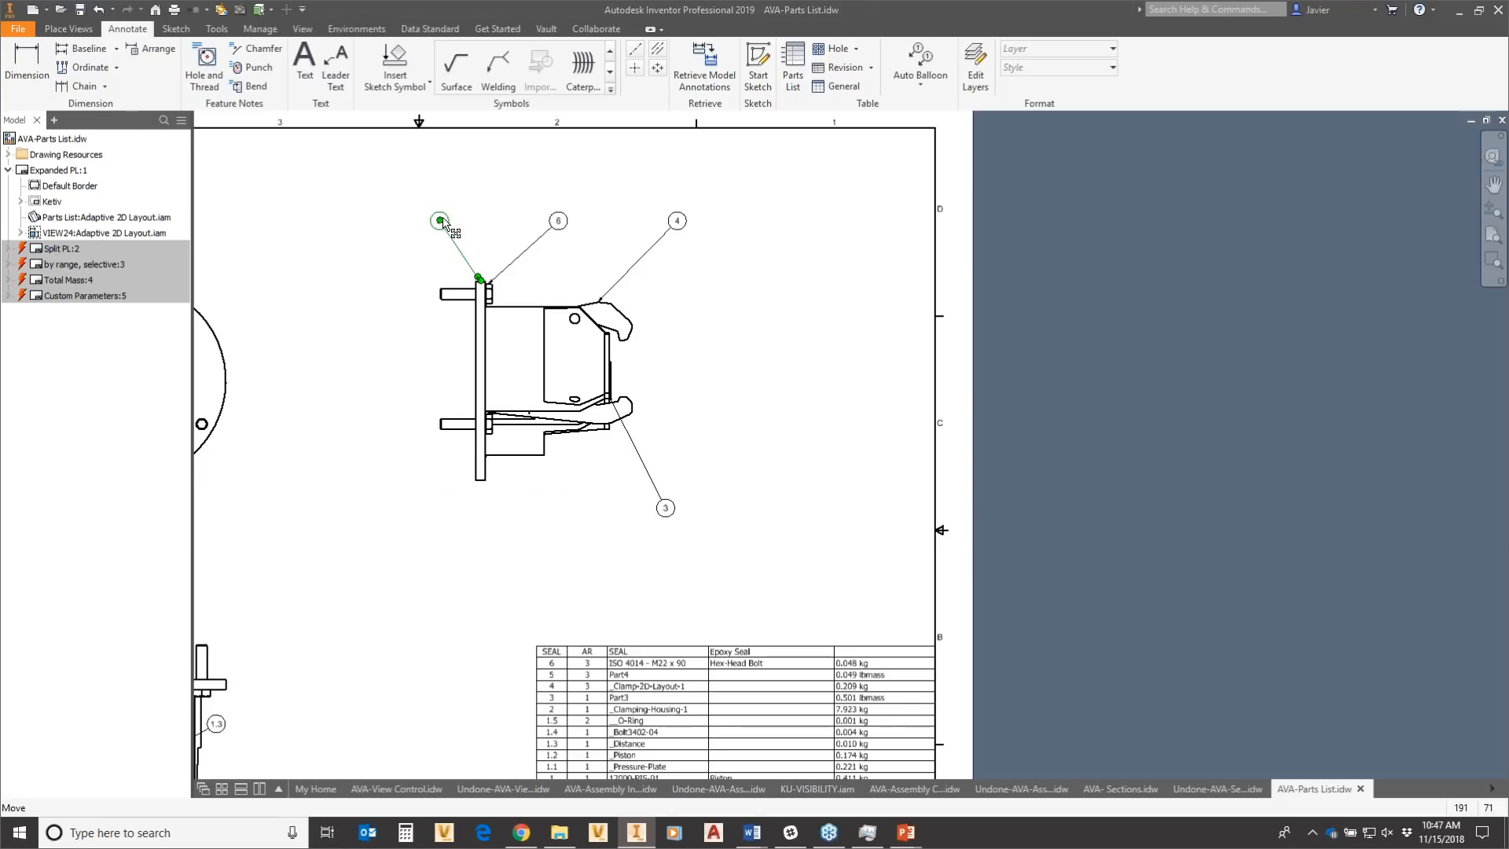
left_click_drag(442, 223, 411, 218)
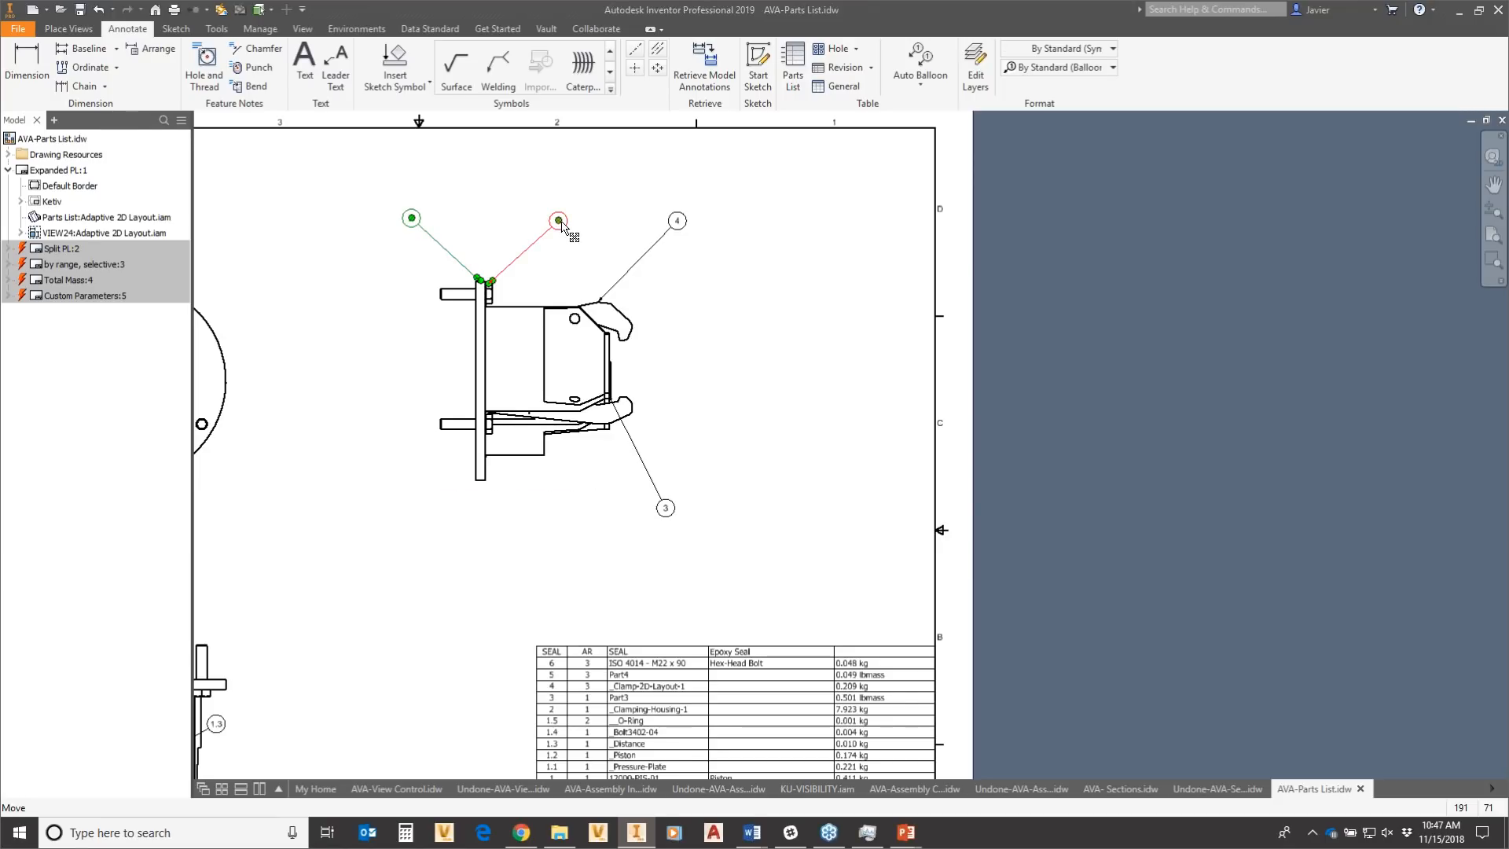
left_click_drag(560, 223, 489, 213)
left_click(676, 221)
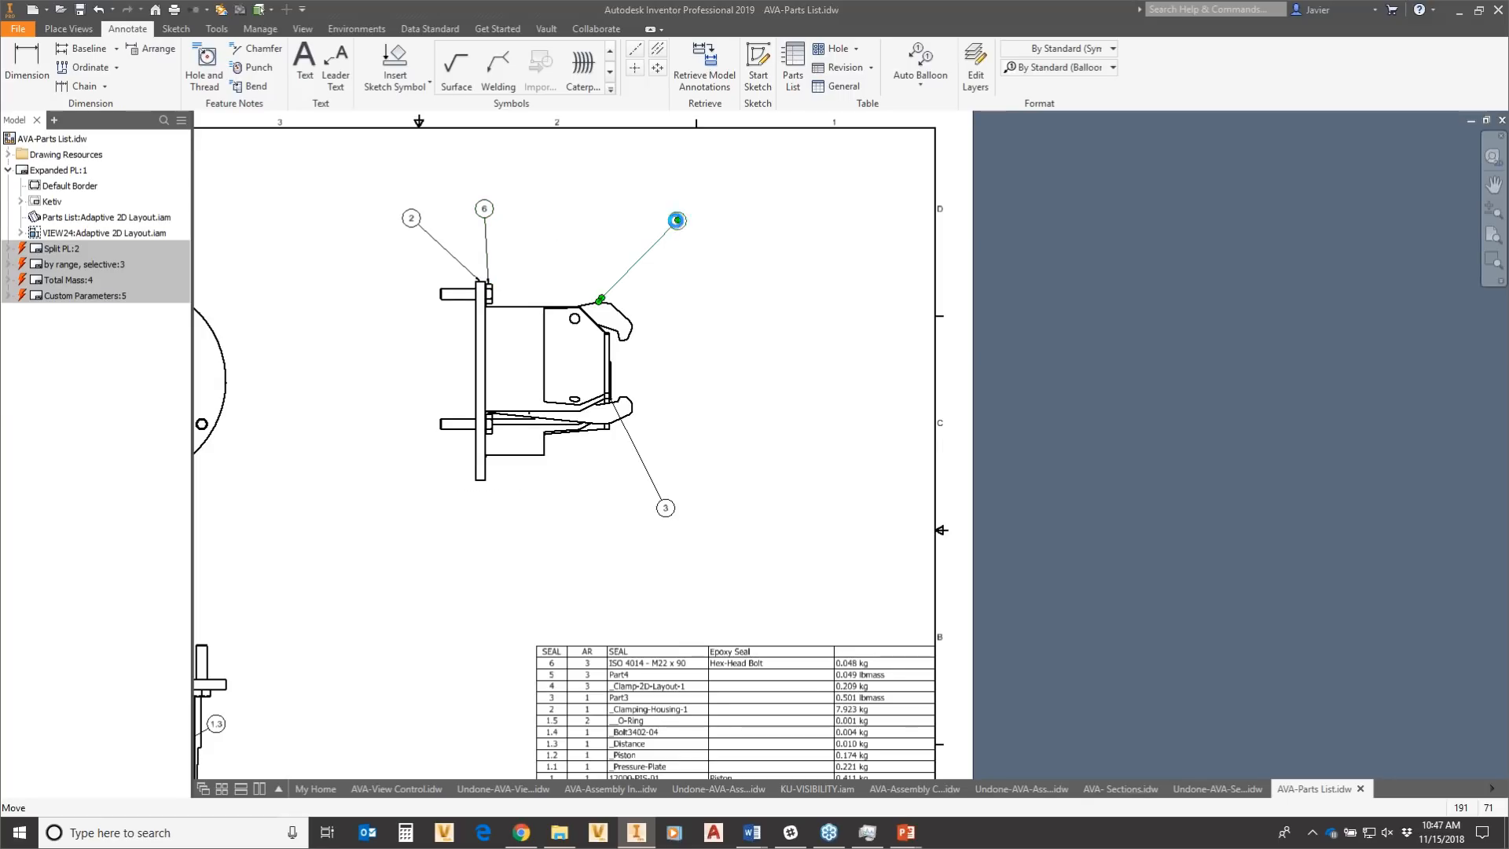
left_click_drag(676, 221, 588, 208)
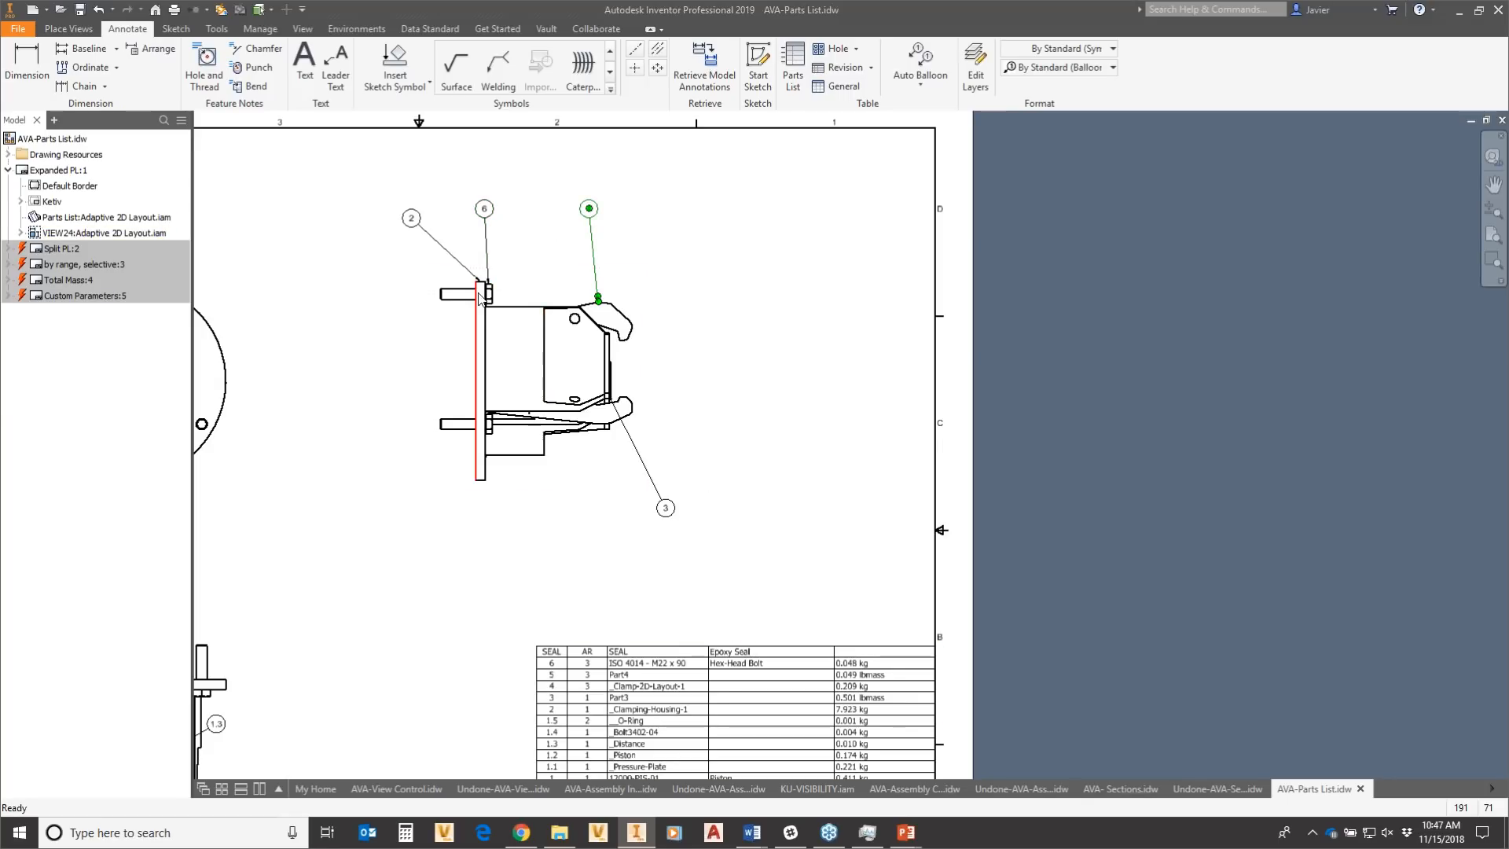
Move the arrowhead of balloon 2 to the flange's upper corner beside the bolt head.
scroll(550, 261, "up", 6)
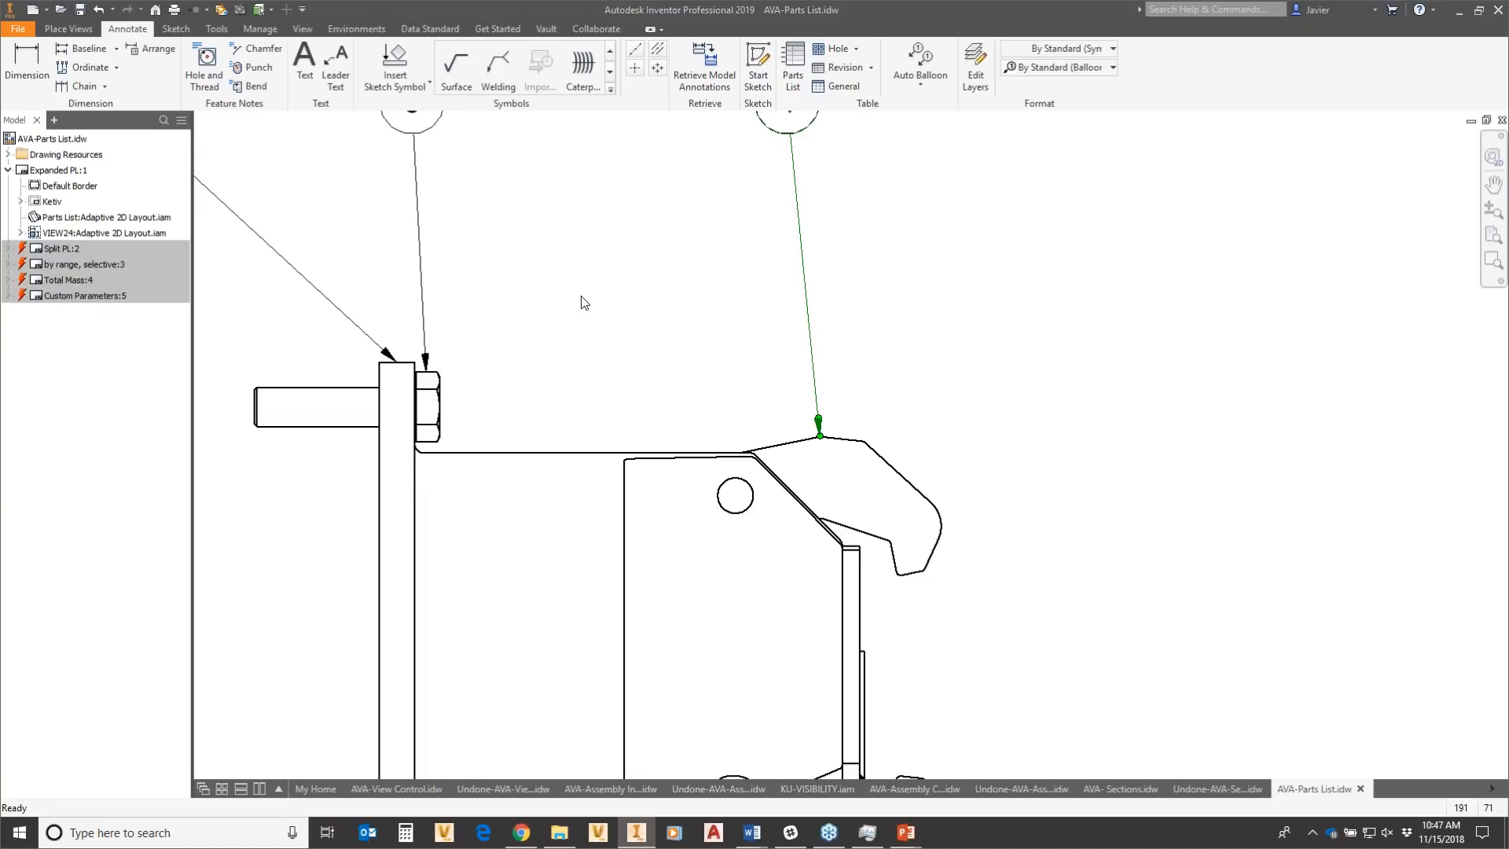
scroll(584, 303, "down", 3)
scroll(769, 428, "up", 3)
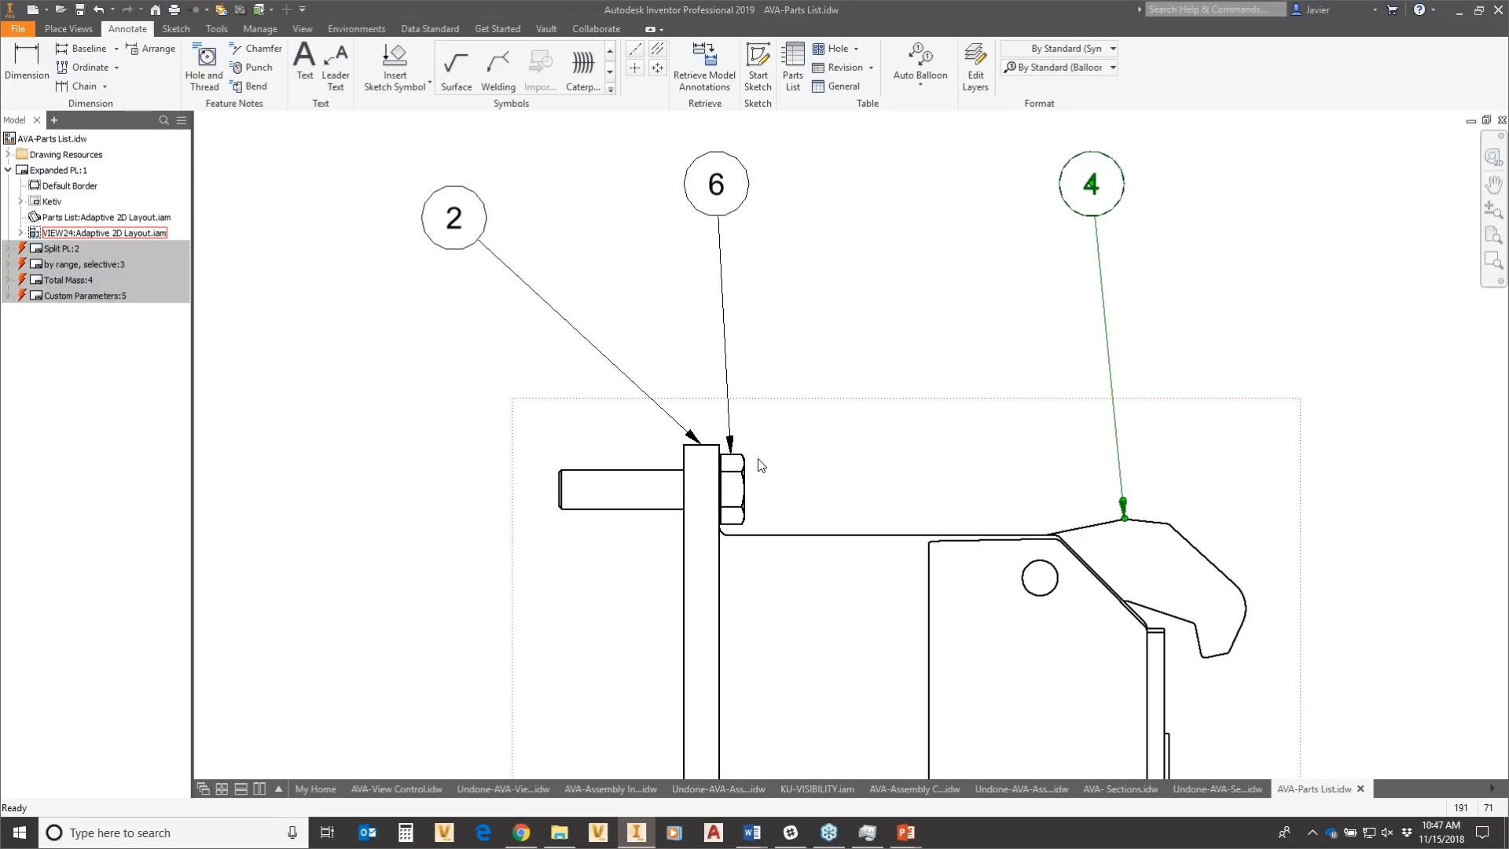
left_click_drag(702, 444, 758, 456)
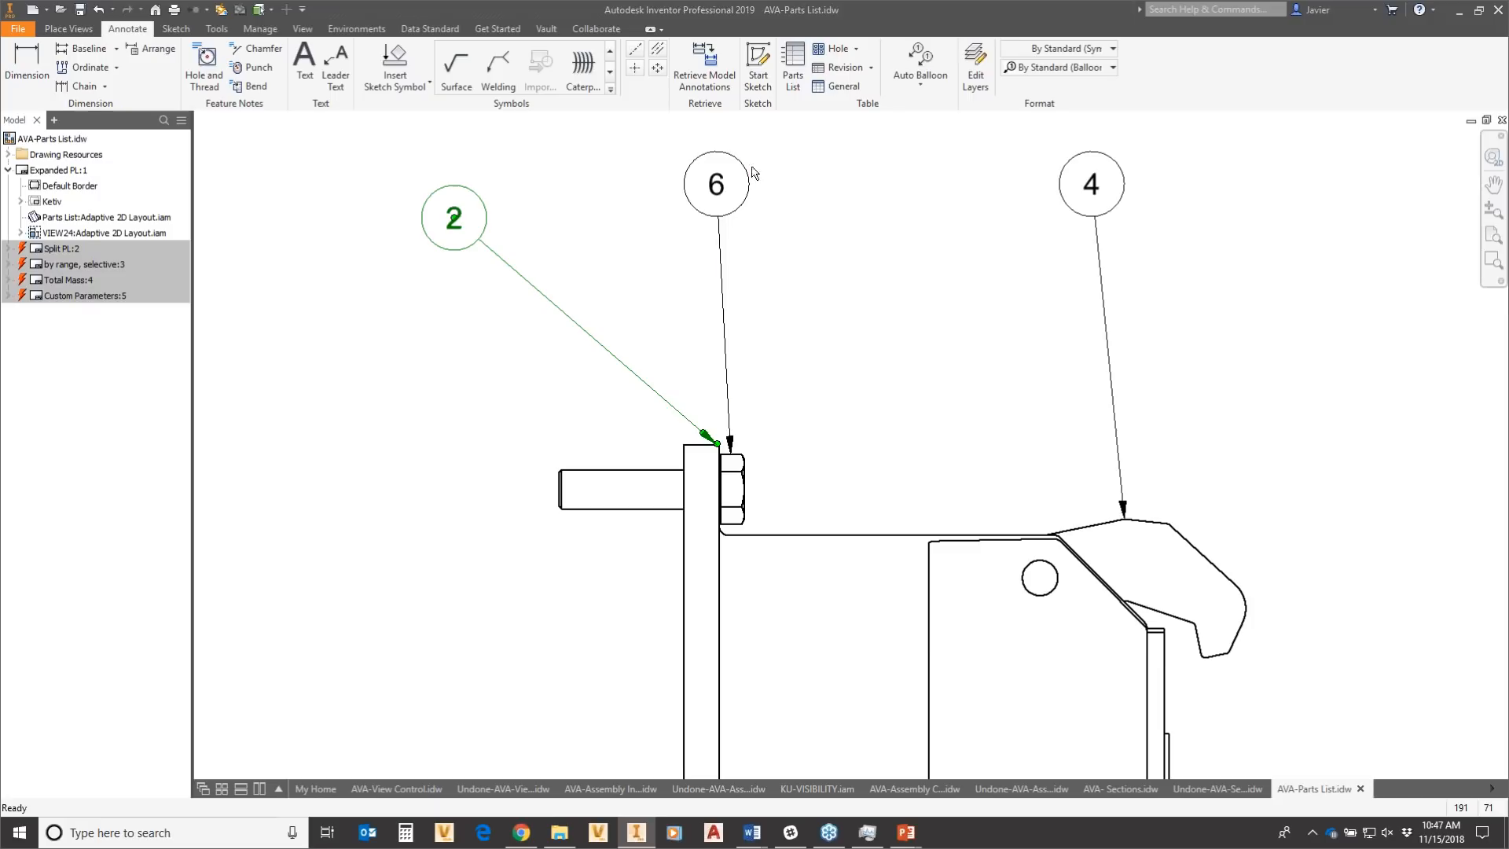
left_click(923, 305)
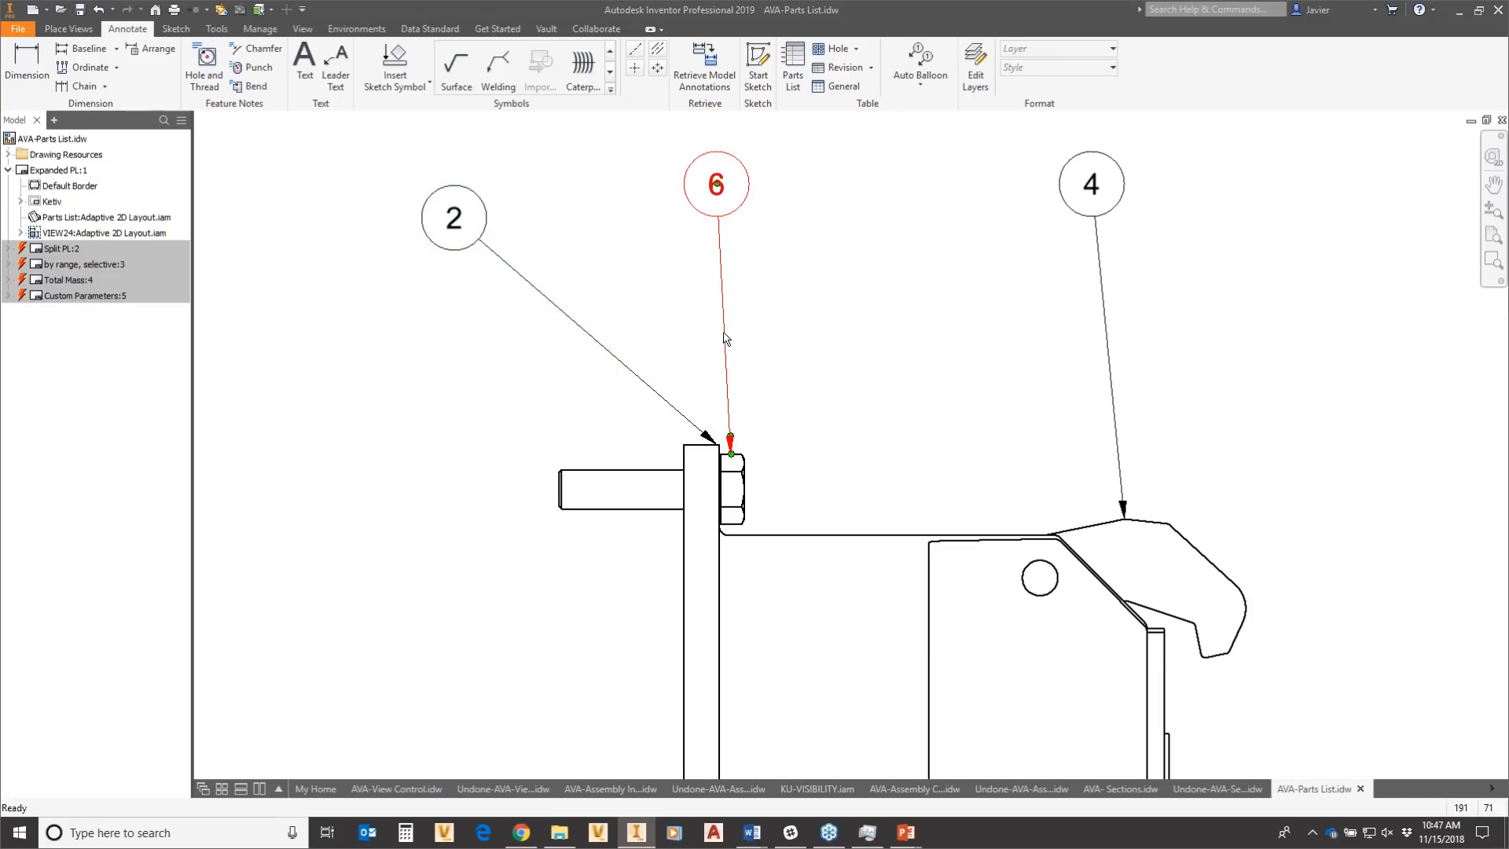
Attach a balloon for the flange part directly above balloon 6, and delete the separate balloon 2 with its leader.
right_click(717, 194)
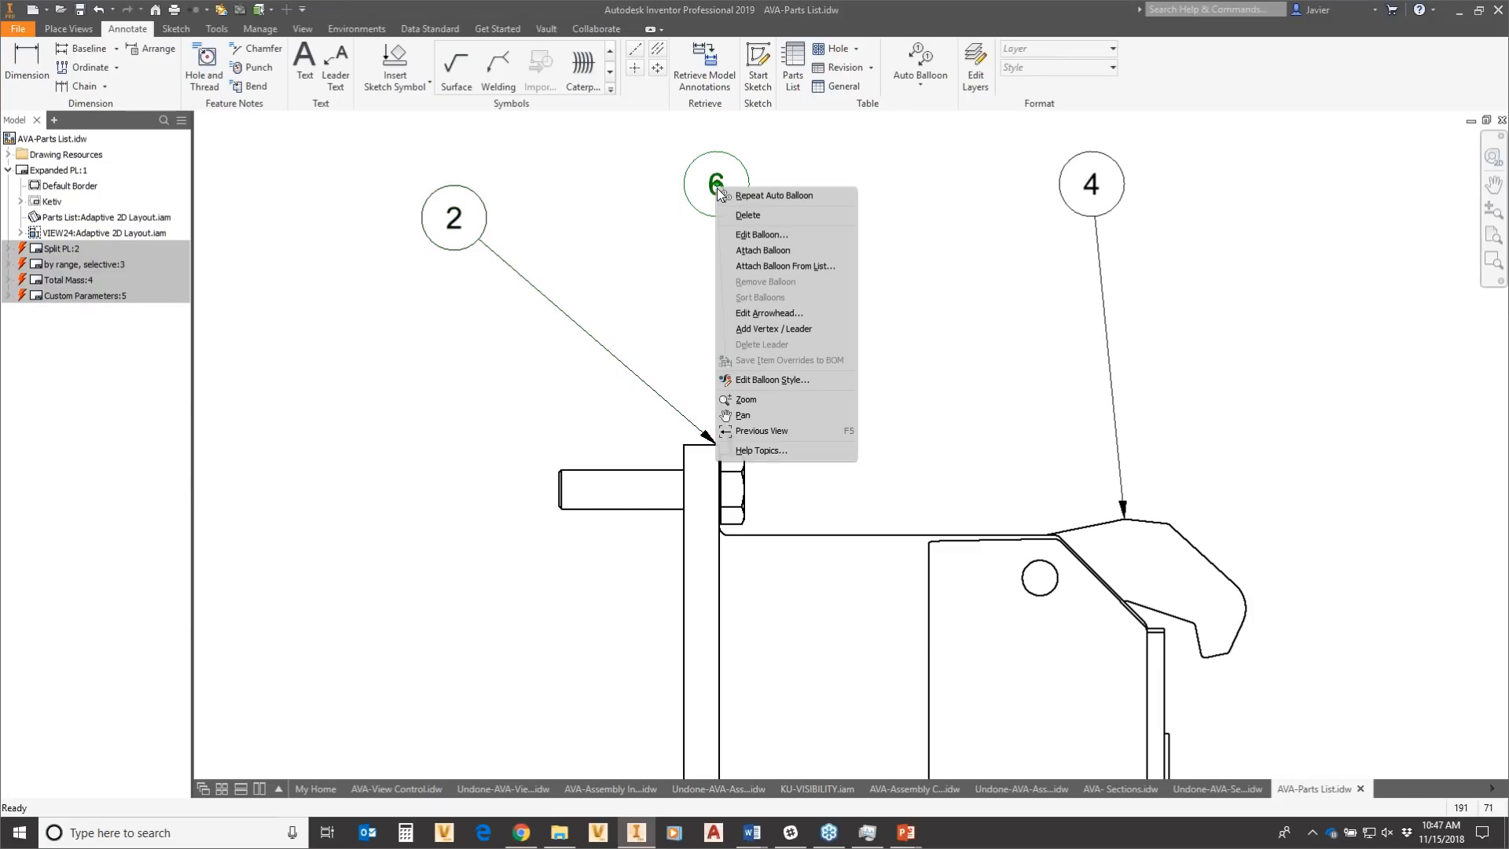
left_click(772, 249)
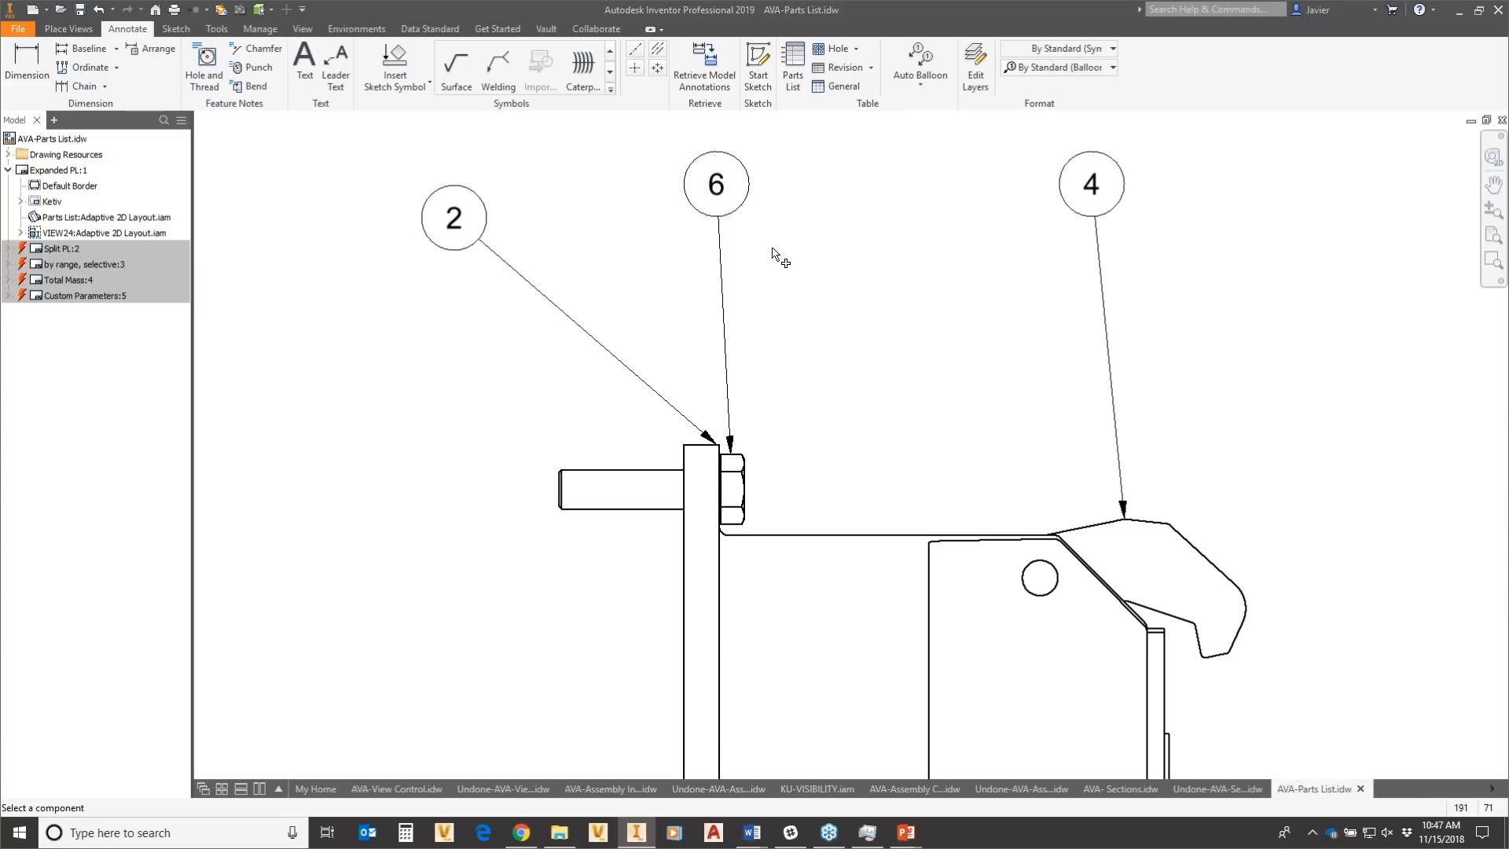
left_click(685, 454)
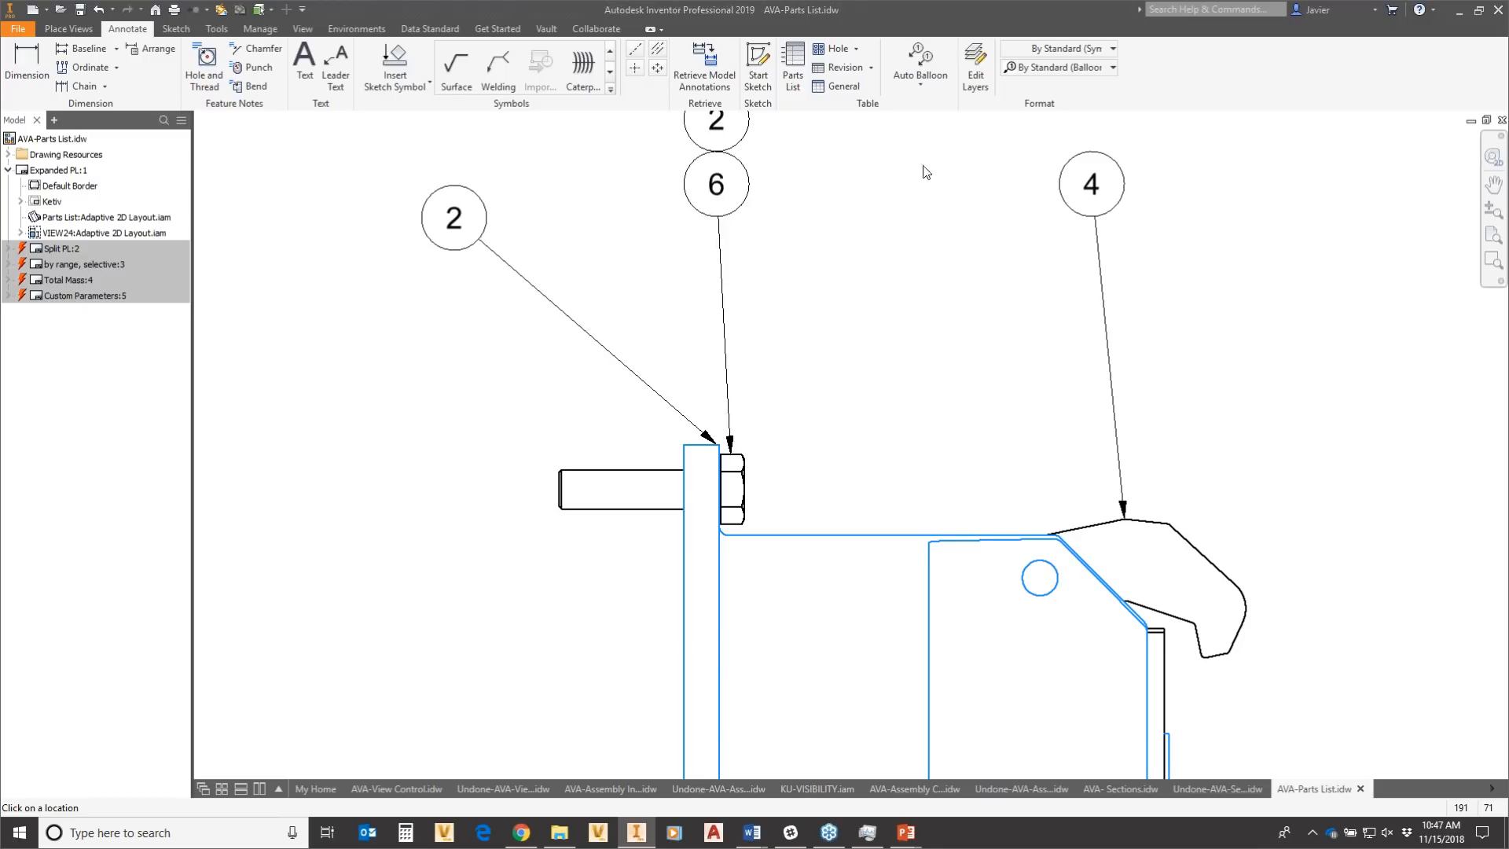
left_click(566, 142)
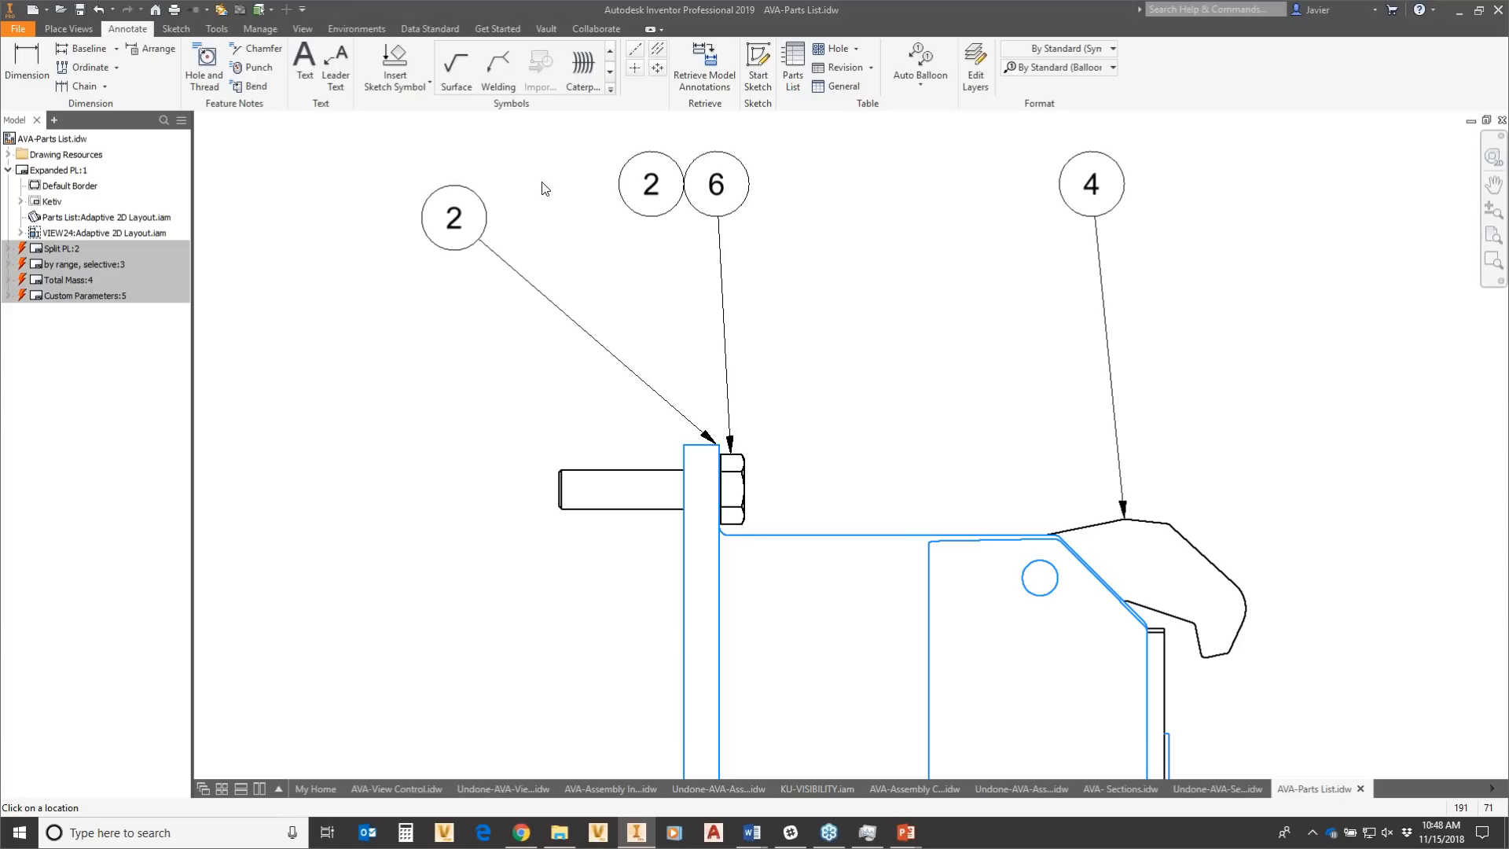
left_click(705, 140)
key("Escape")
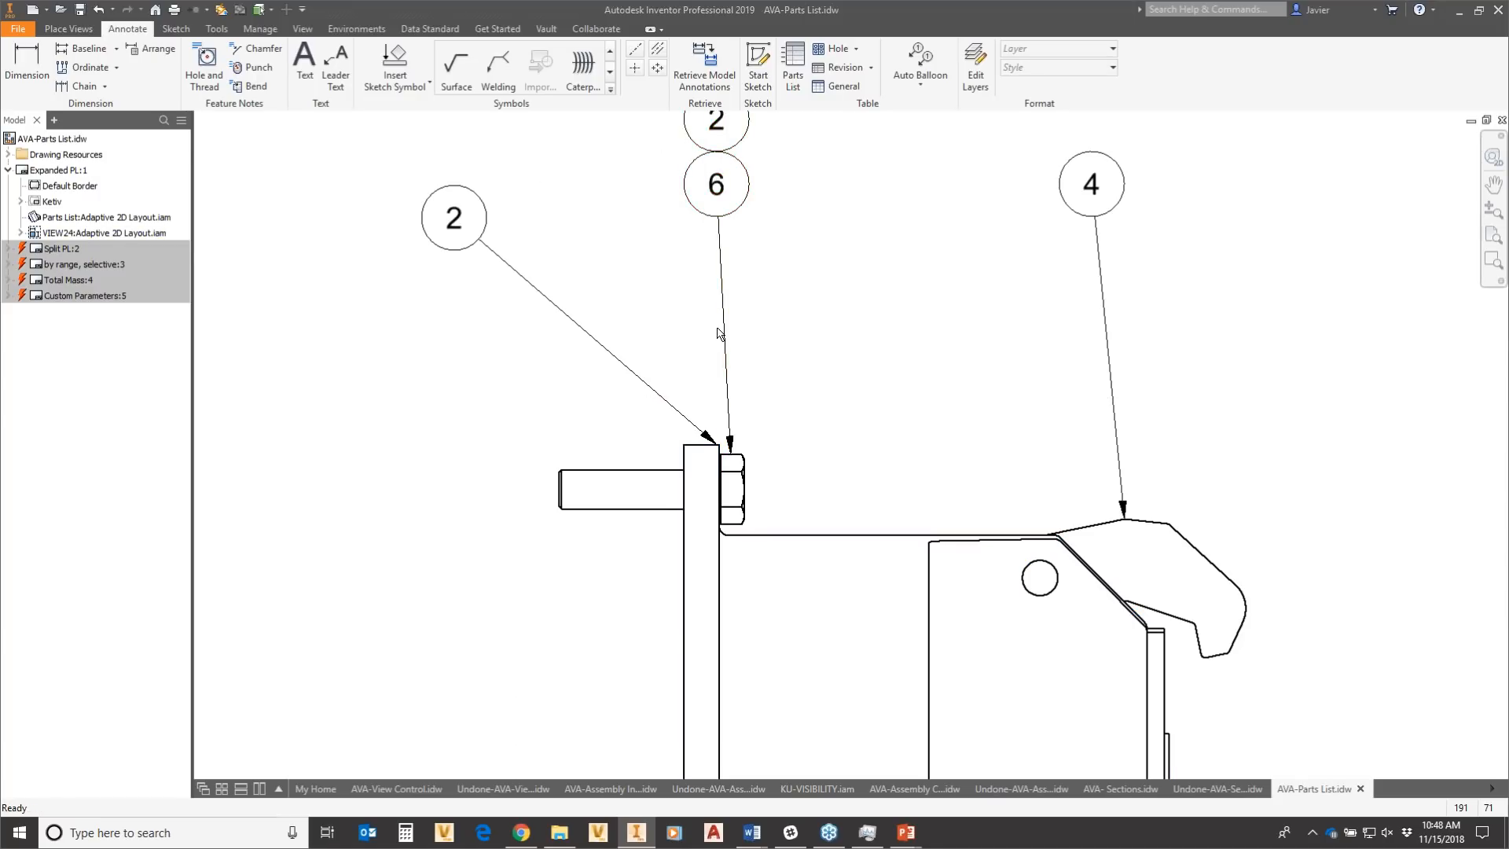
left_click_drag(582, 211, 416, 316)
key("Delete")
Attach item 1.2, _Piston, from the parts list to the stacked balloons 2 and 6.
middle_click_drag(996, 417, 873, 526)
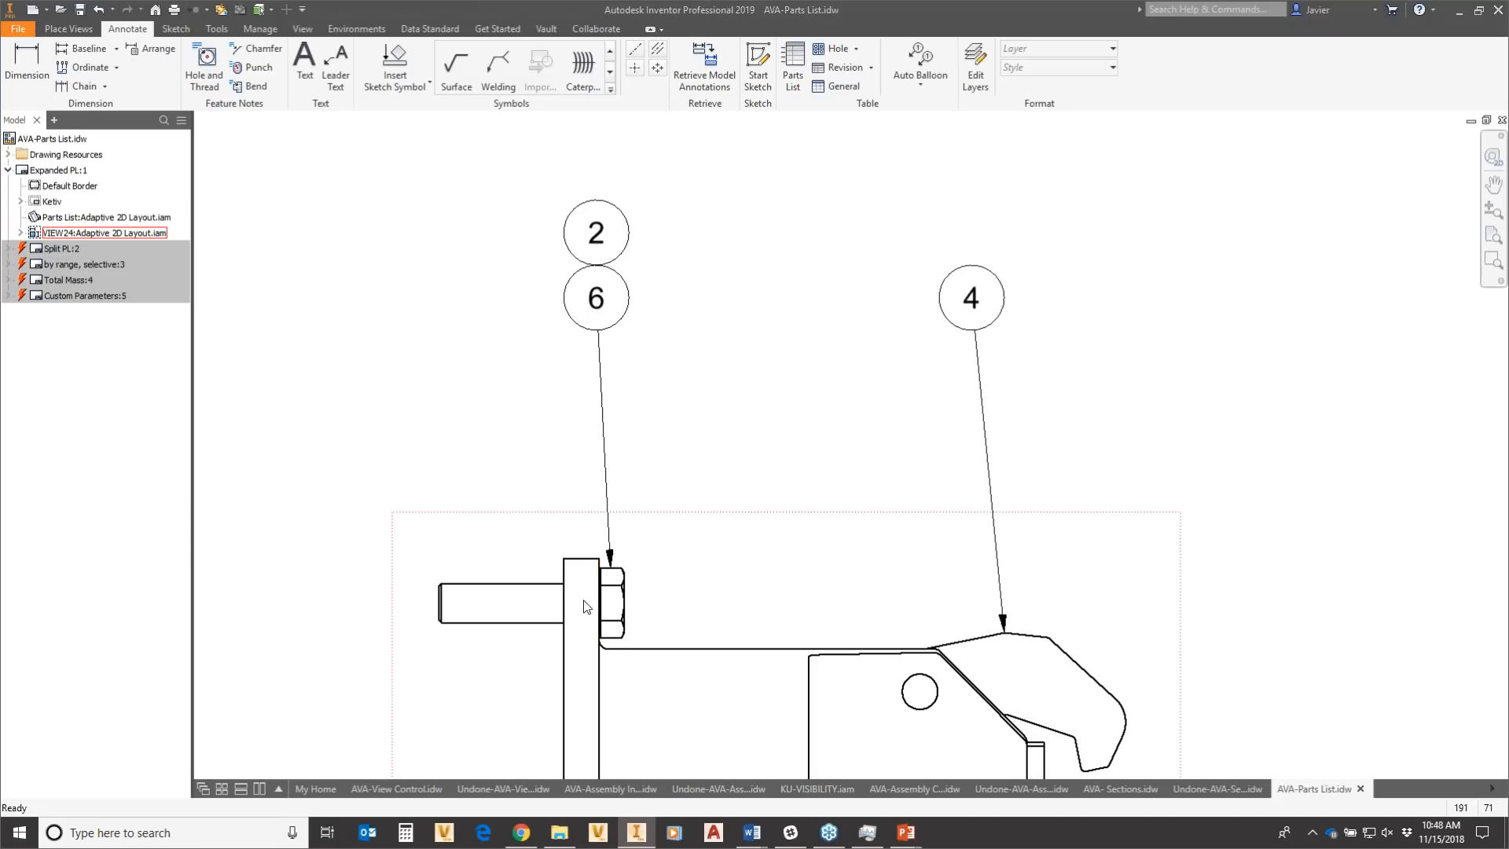
right_click(599, 236)
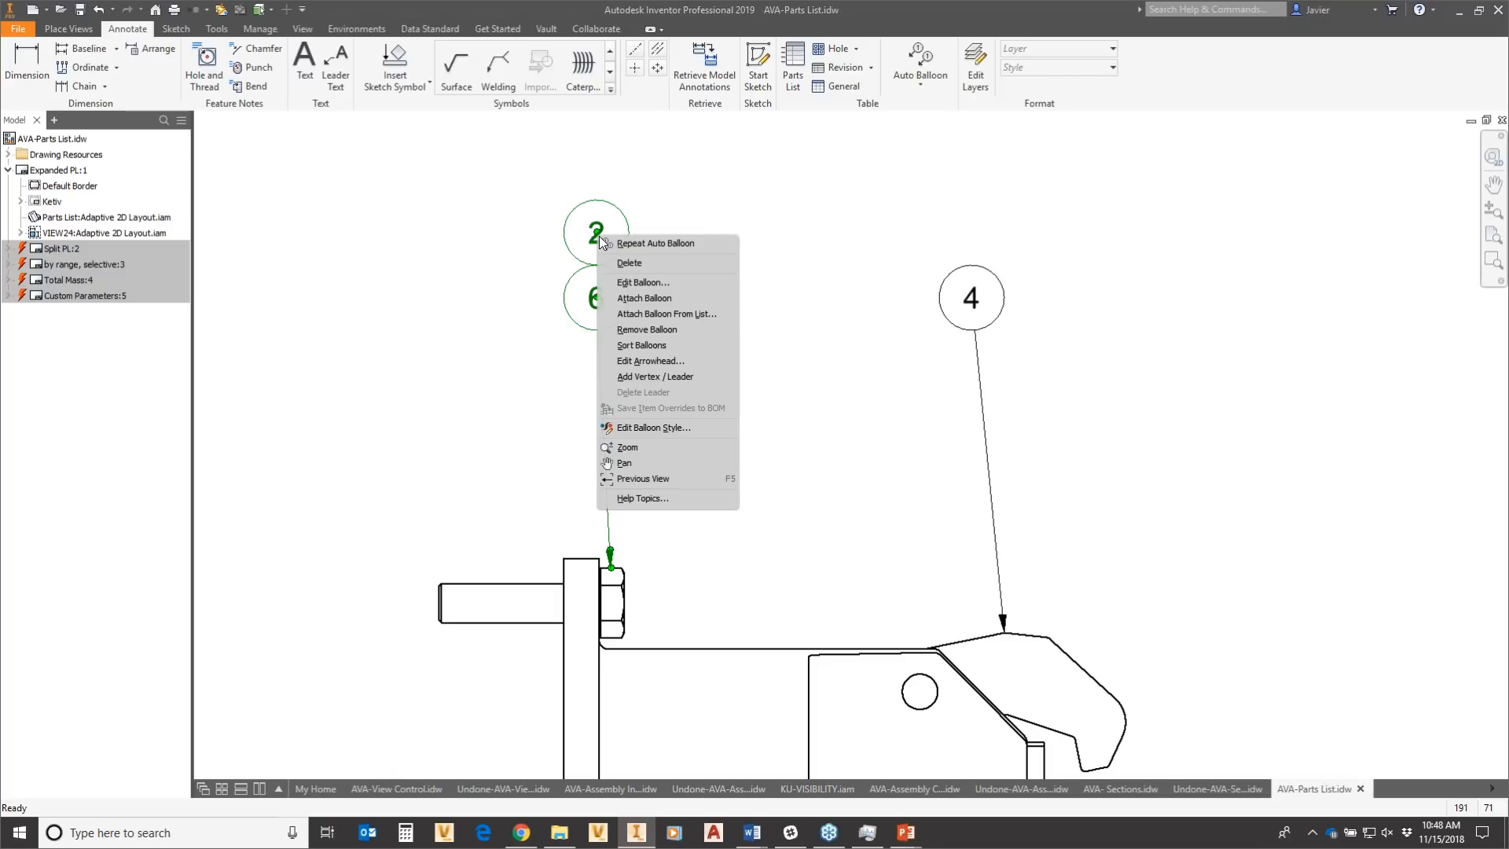
left_click(670, 313)
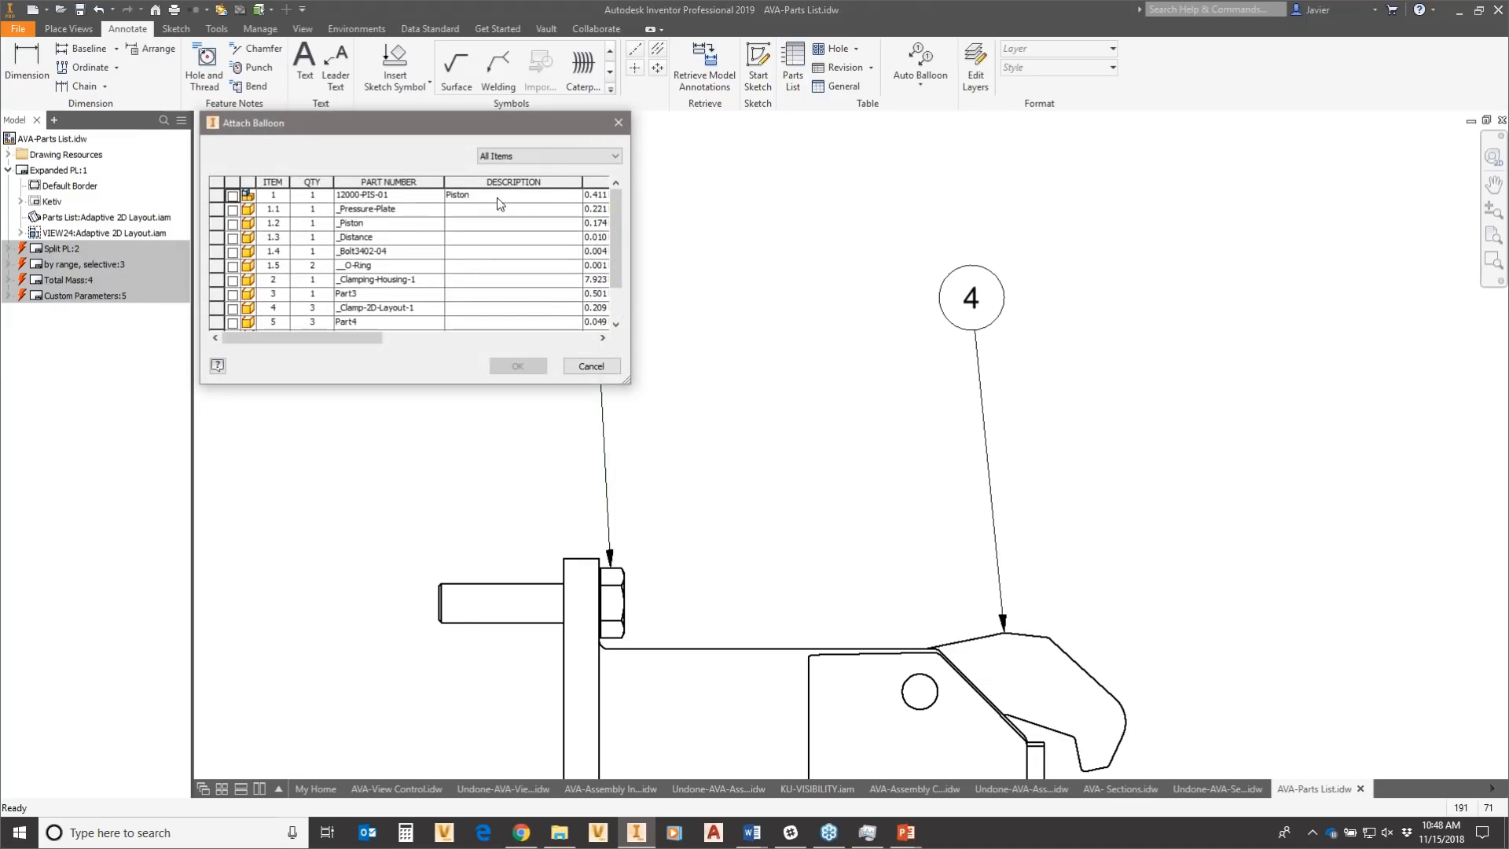
left_click_drag(431, 123, 967, 128)
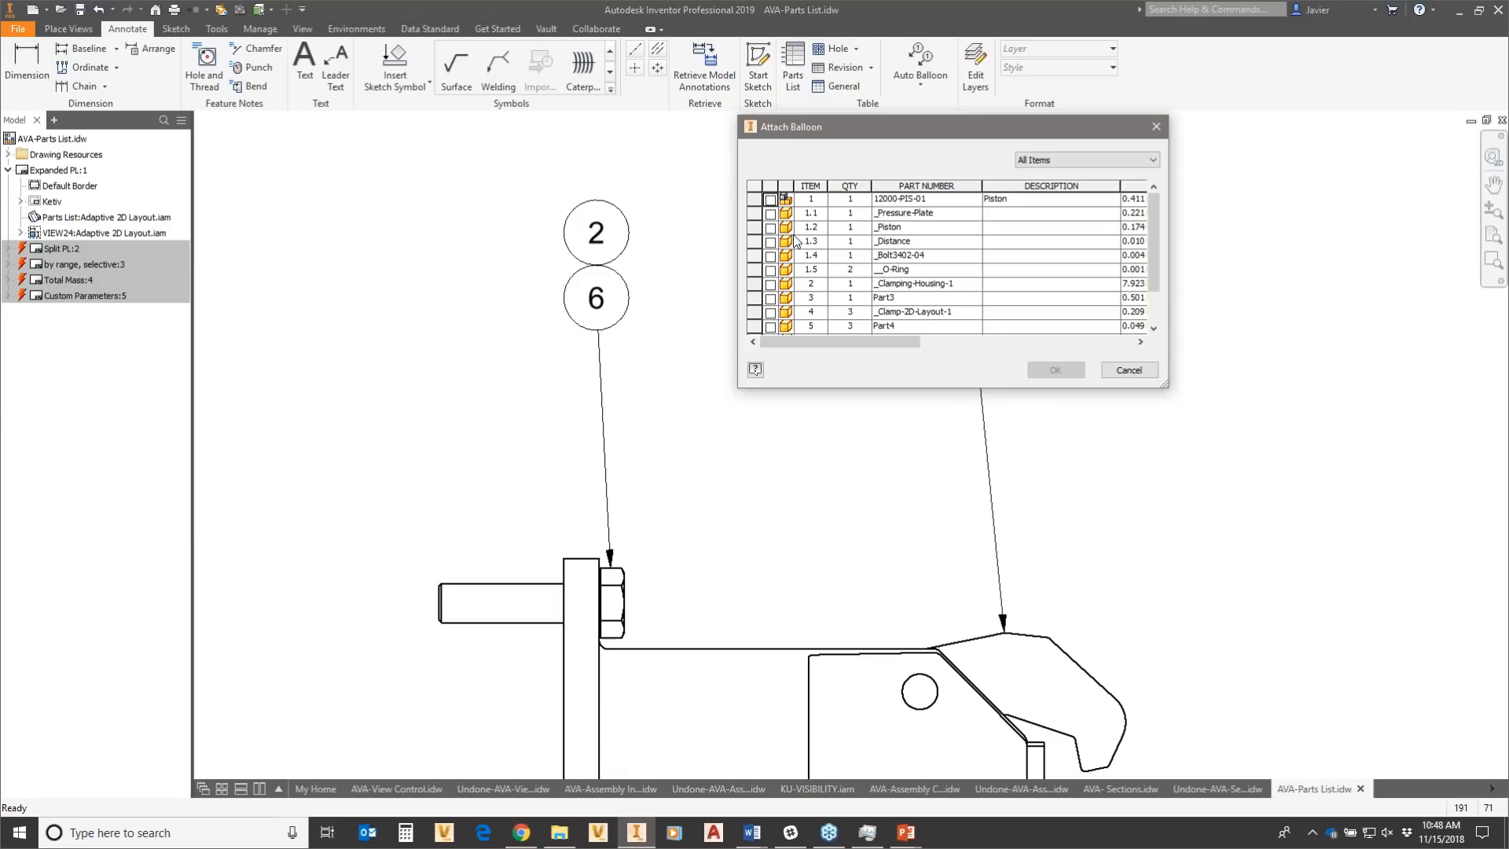
left_click(771, 227)
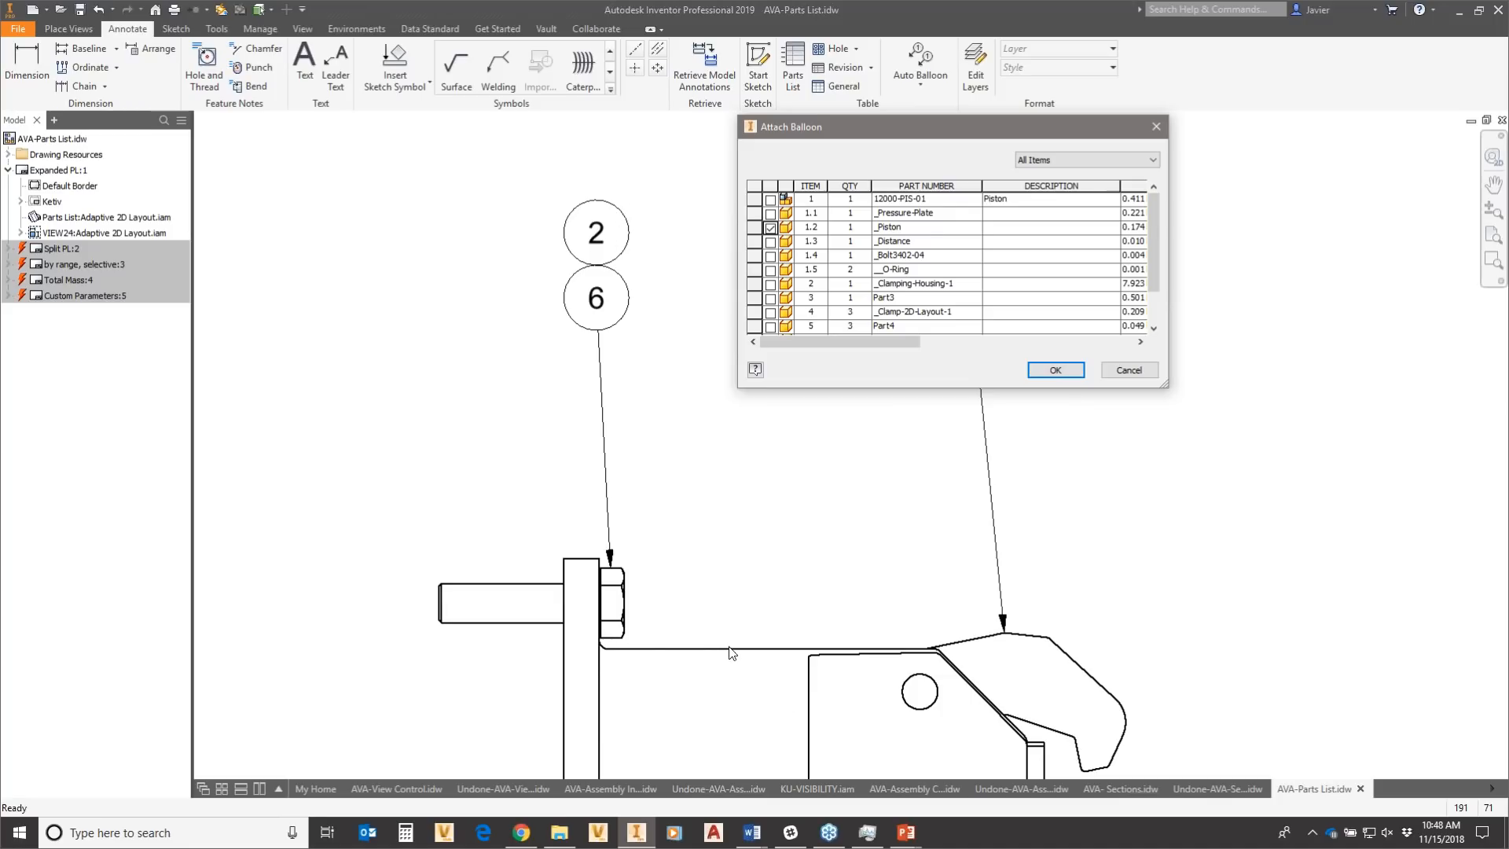
left_click(1055, 370)
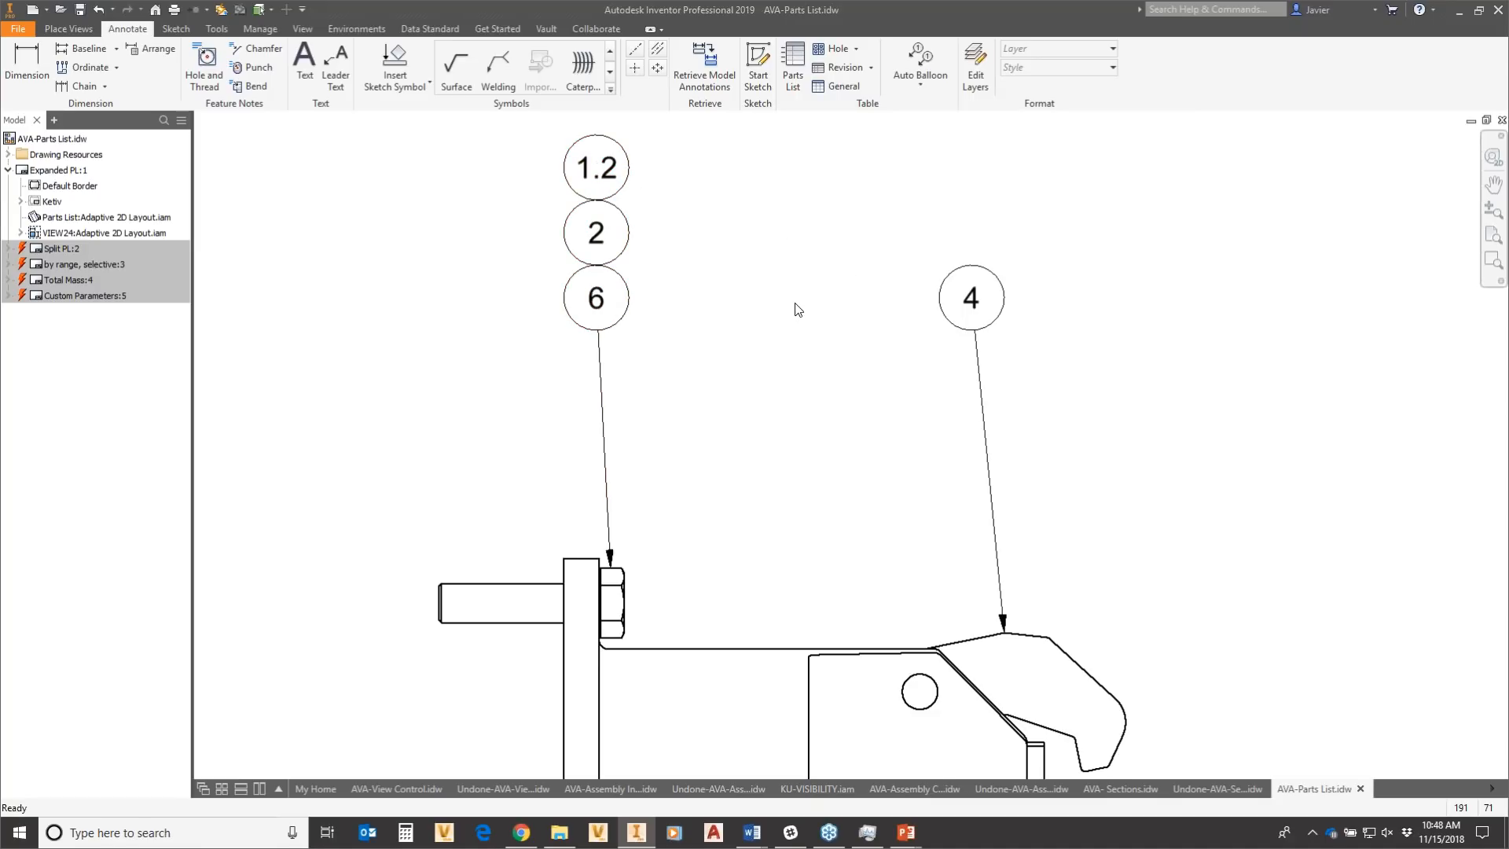
Examine the stacked balloons, the balloons on the other views and the expanded parts list across the sheet.
scroll(801, 307, "down", 4)
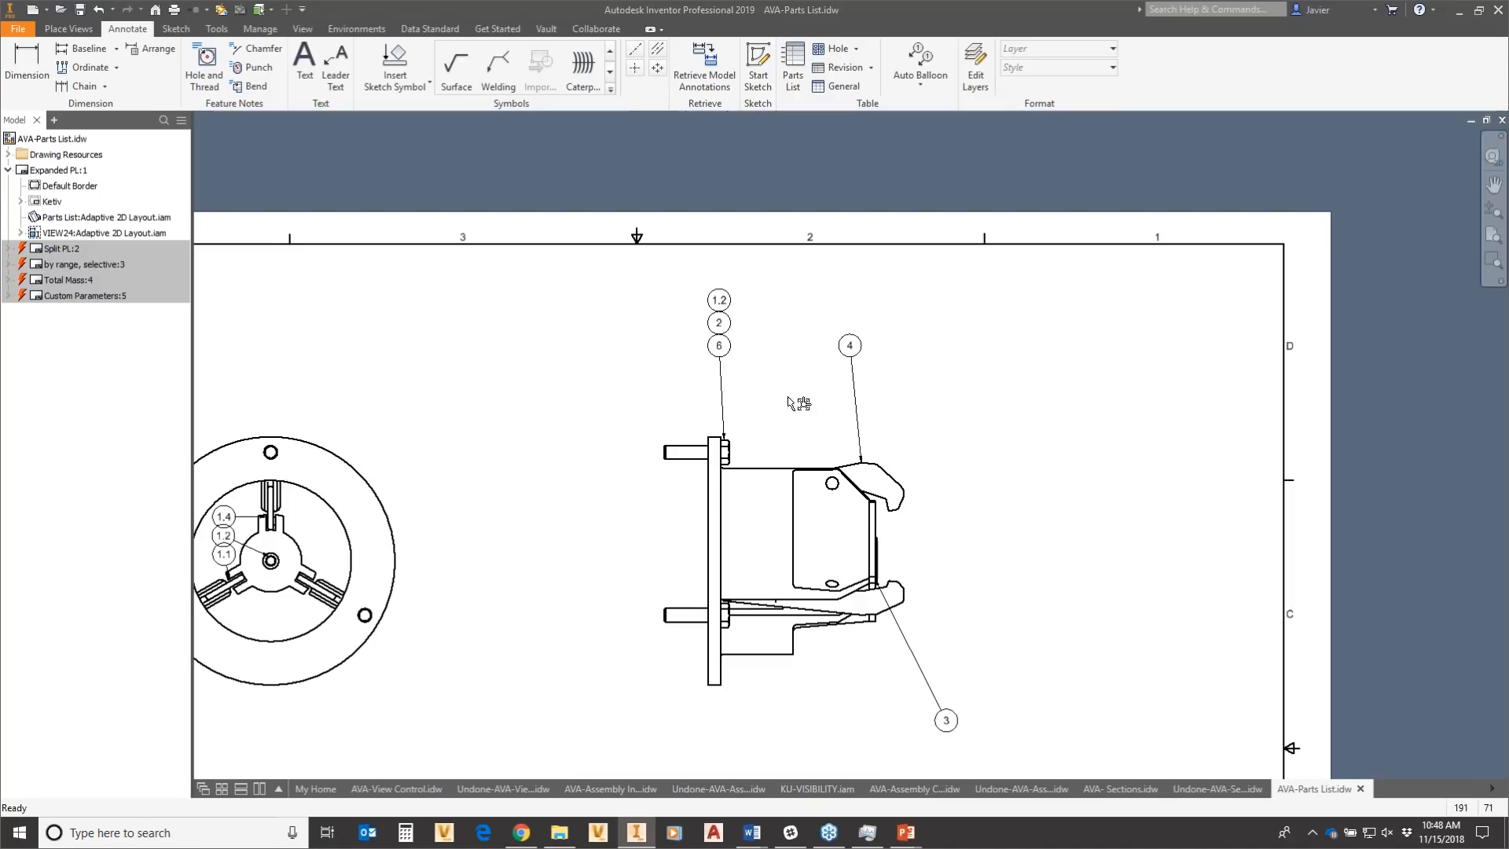
scroll(785, 441, "up", 3)
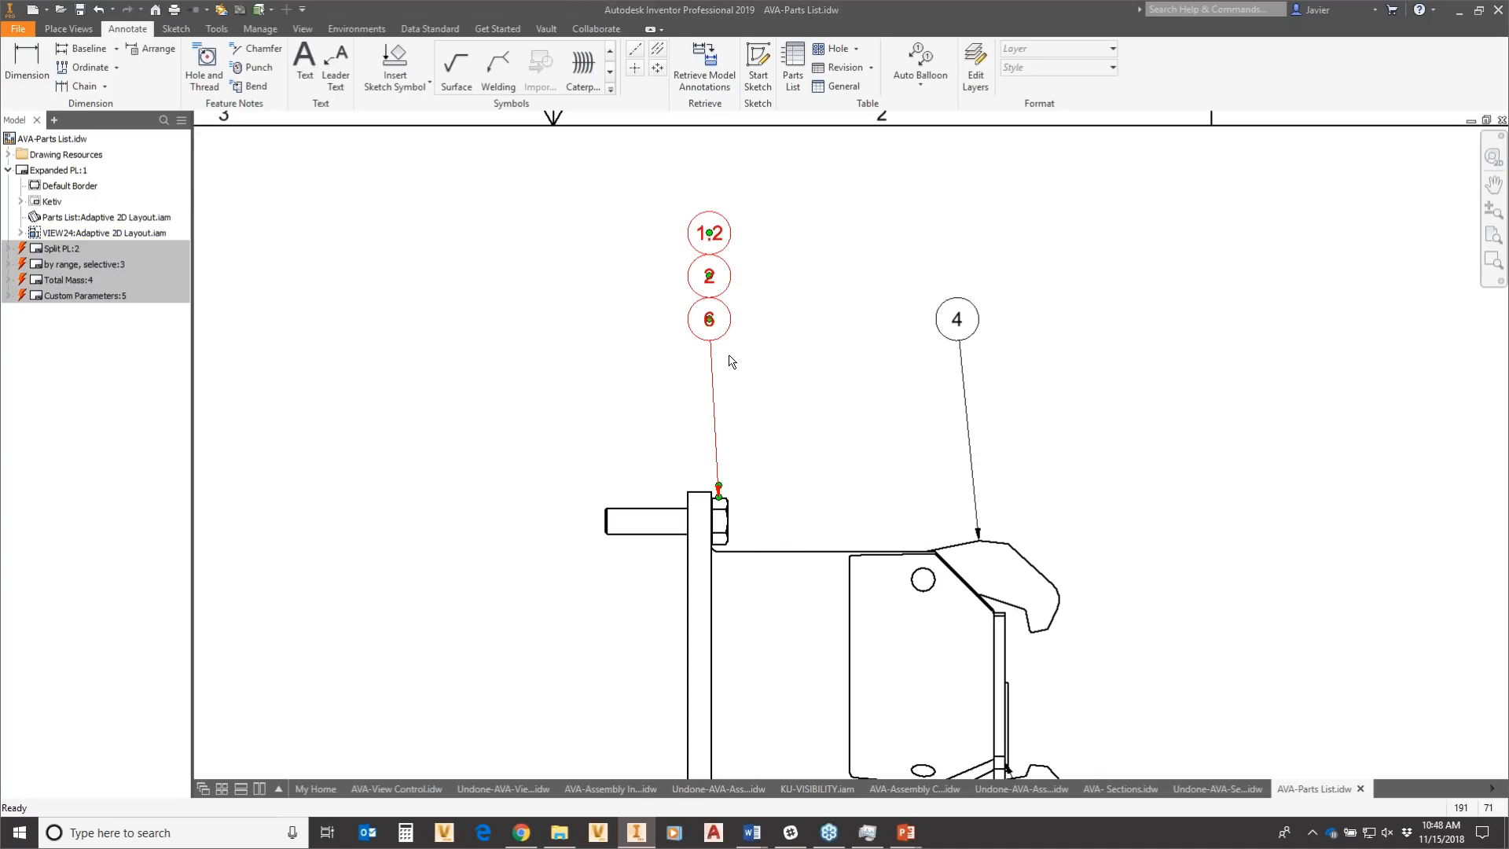
middle_click_drag(1011, 415, 859, 361)
scroll(859, 360, "down", 3)
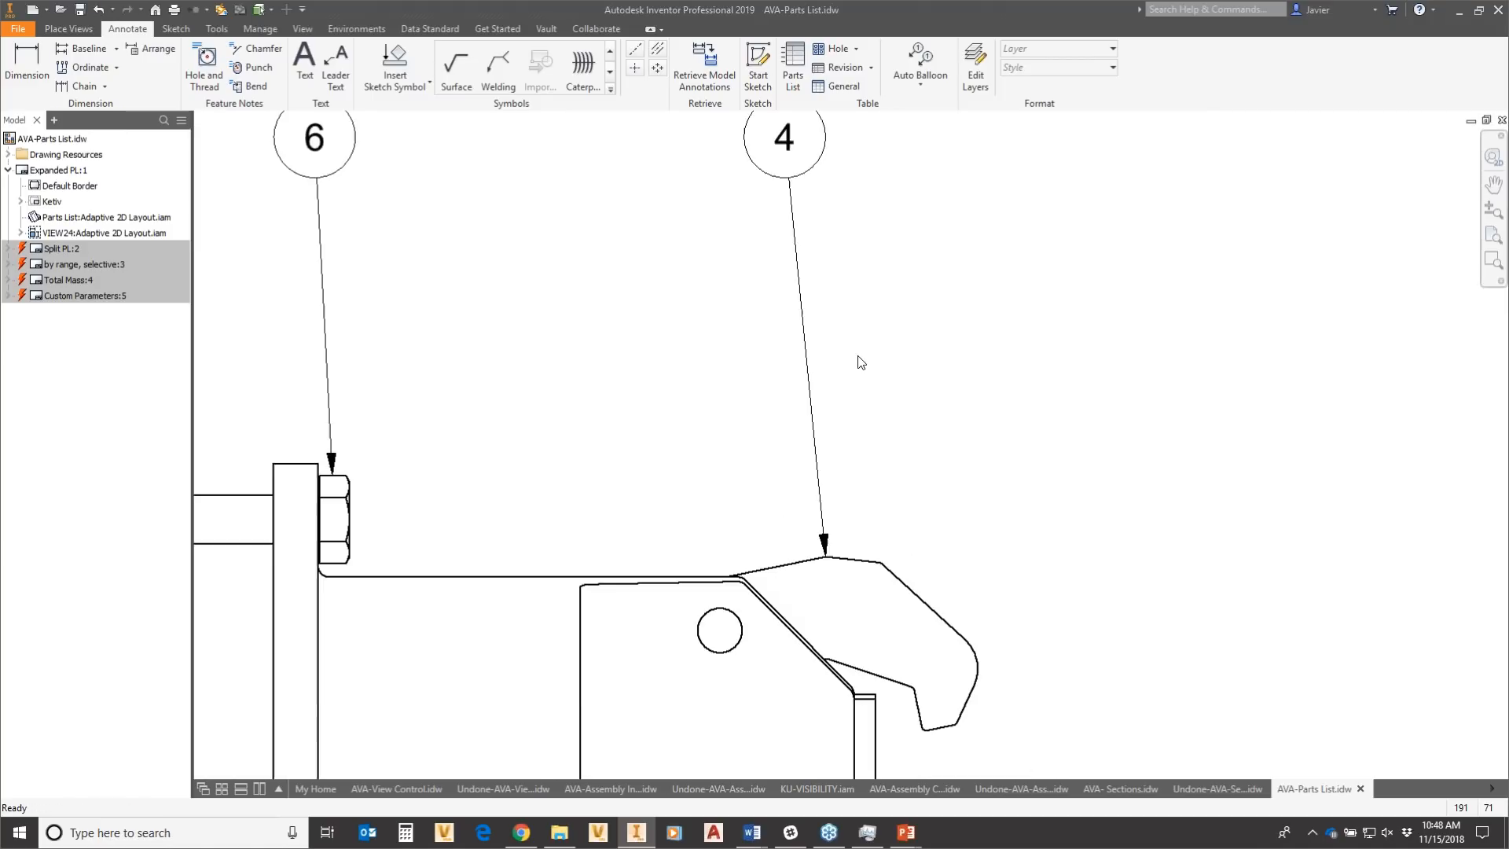
scroll(862, 355, "up", 3)
scroll(967, 519, "up", 2)
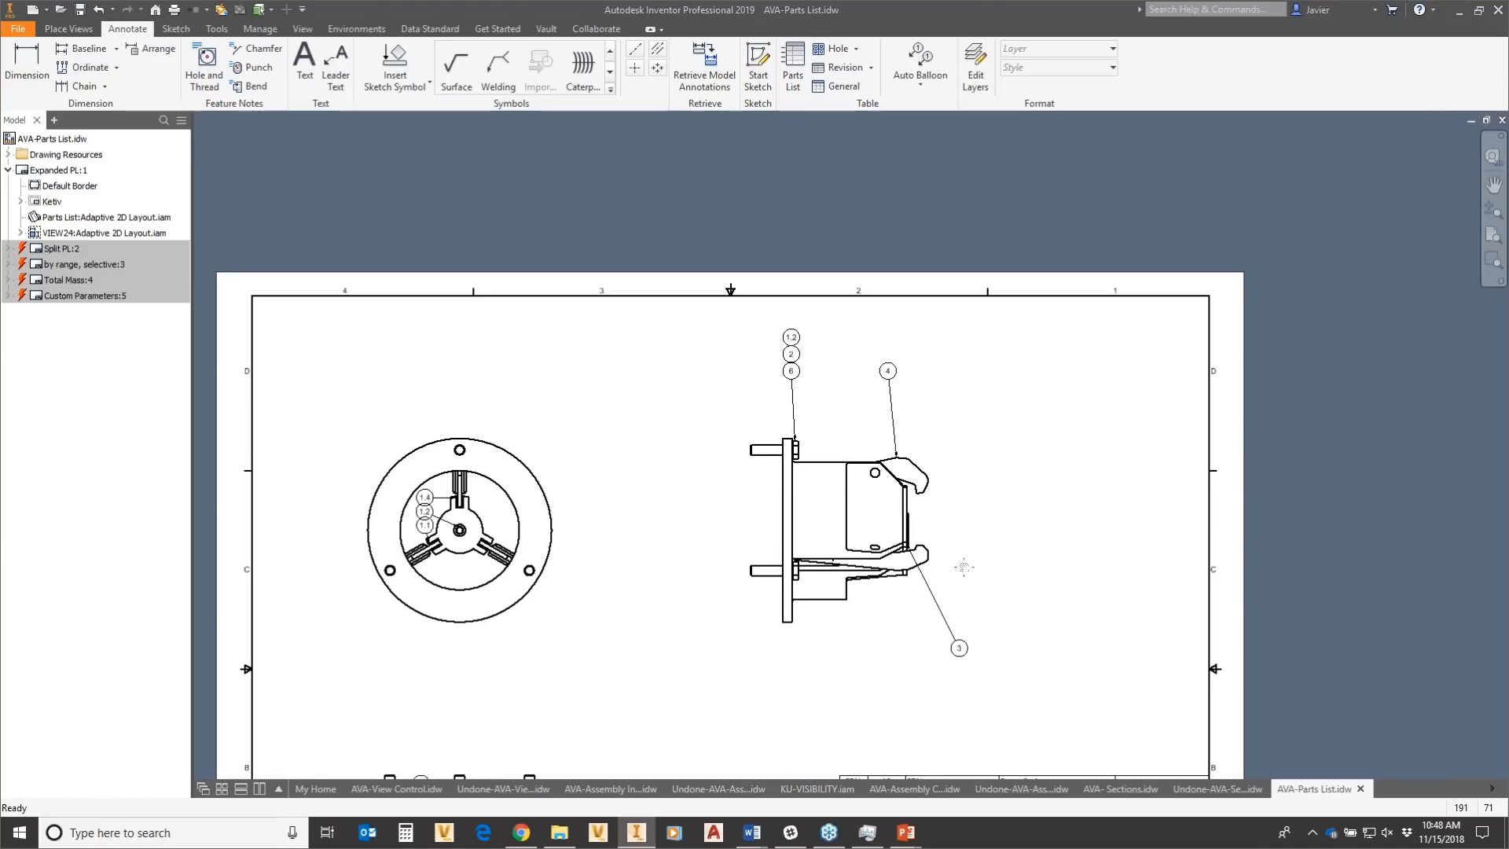
middle_click_drag(964, 566, 839, 521)
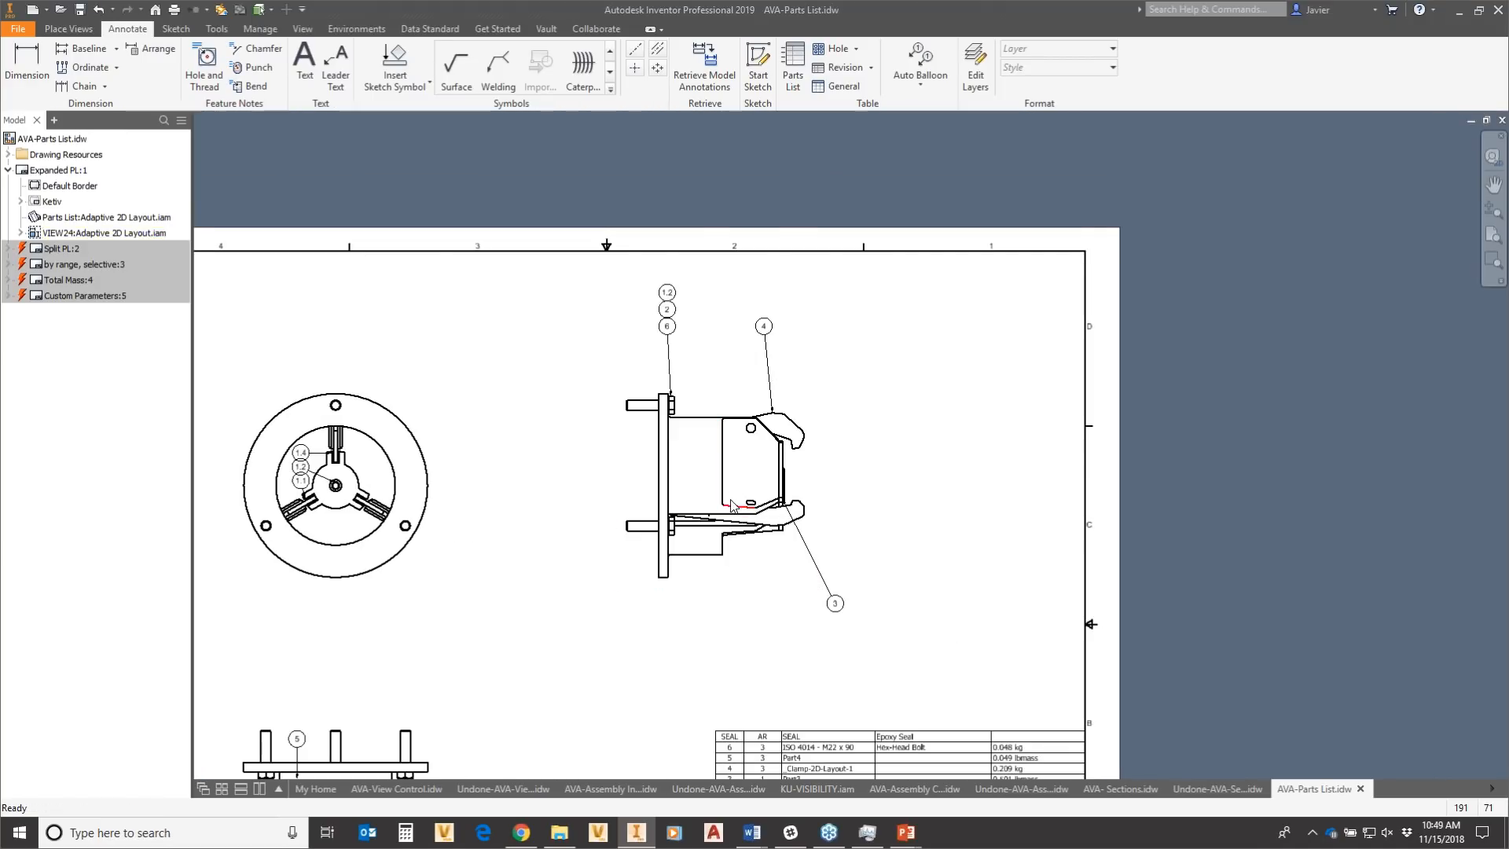
middle_click_drag(731, 505, 695, 408)
middle_click_drag(623, 539, 623, 446)
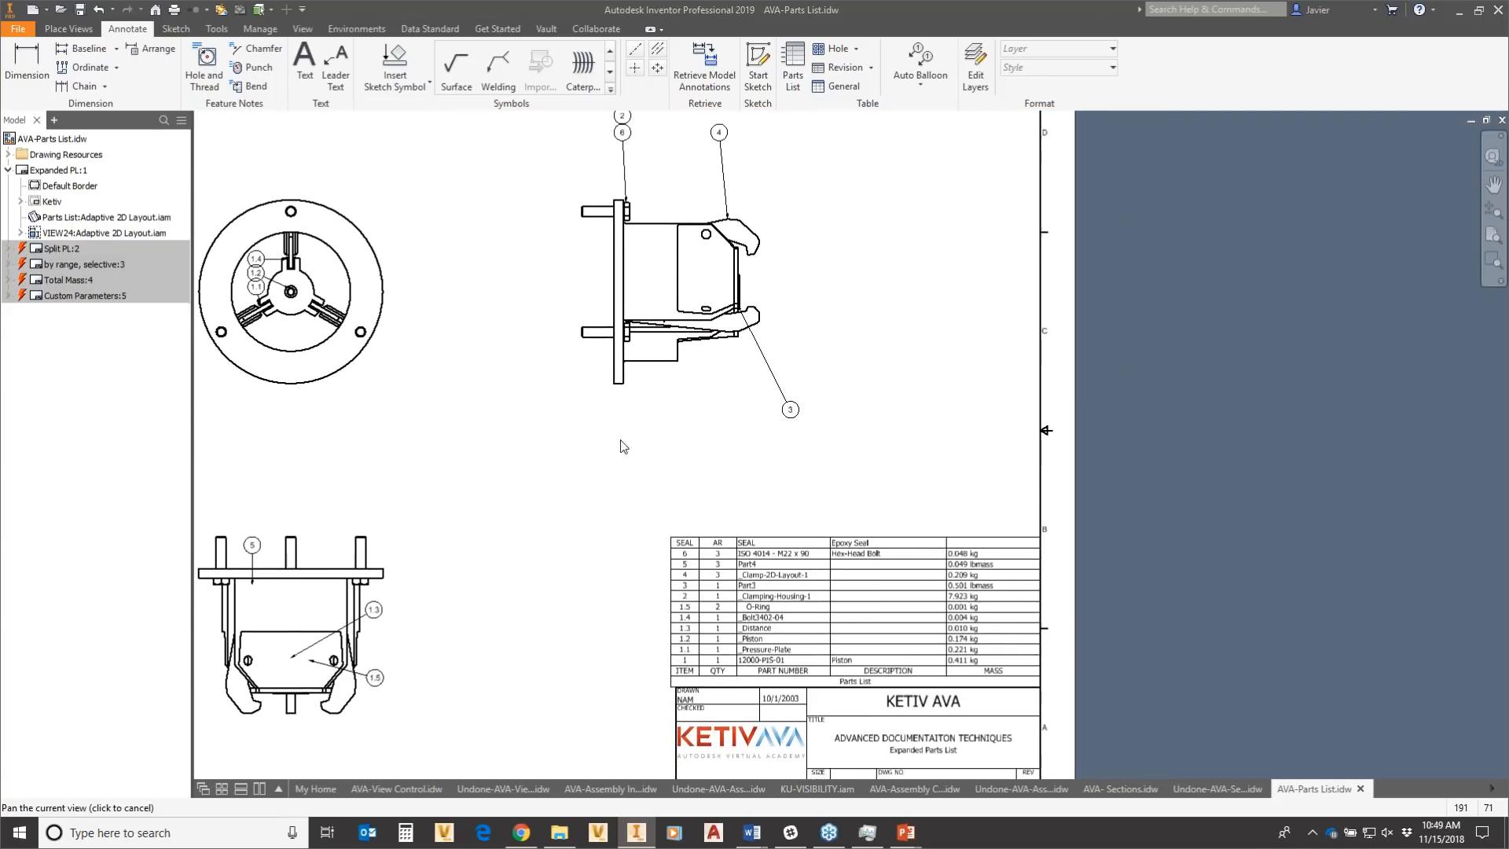
middle_click_drag(627, 517, 790, 463)
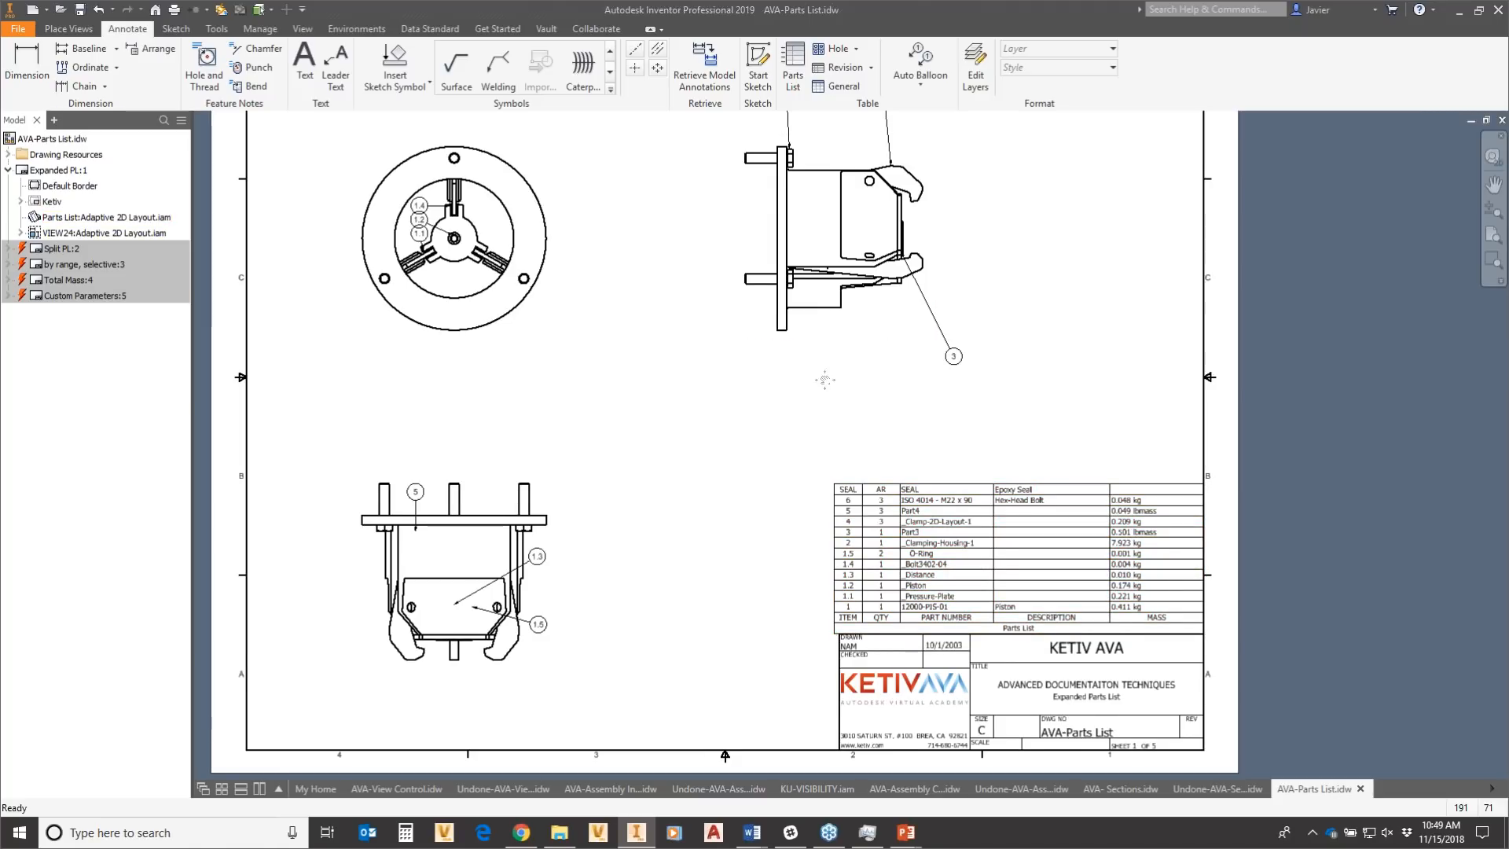
middle_click_drag(825, 377, 826, 415)
middle_click_drag(981, 305, 984, 331)
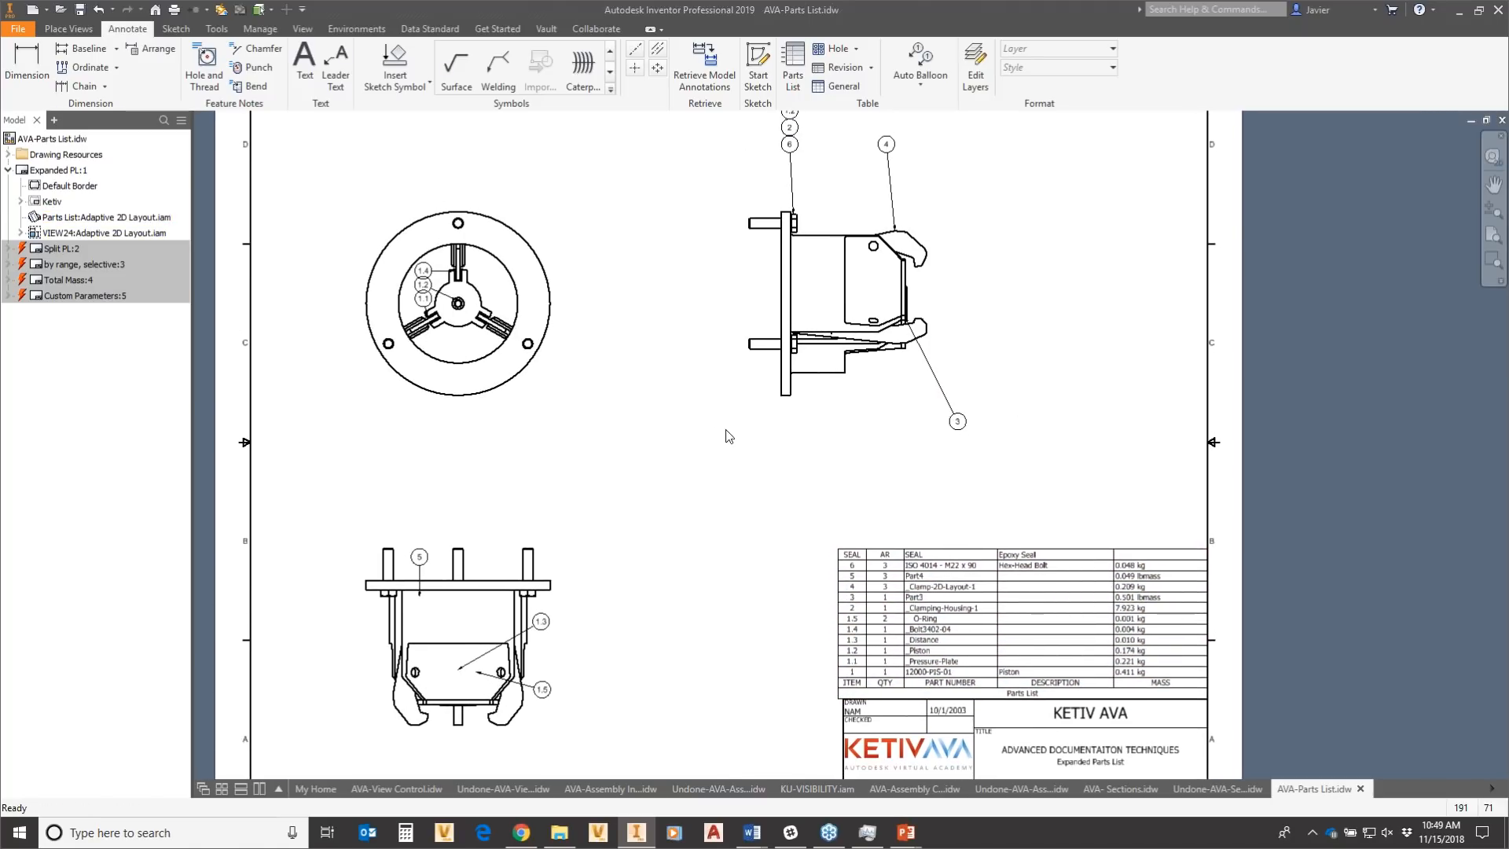
middle_click_drag(729, 437, 751, 479)
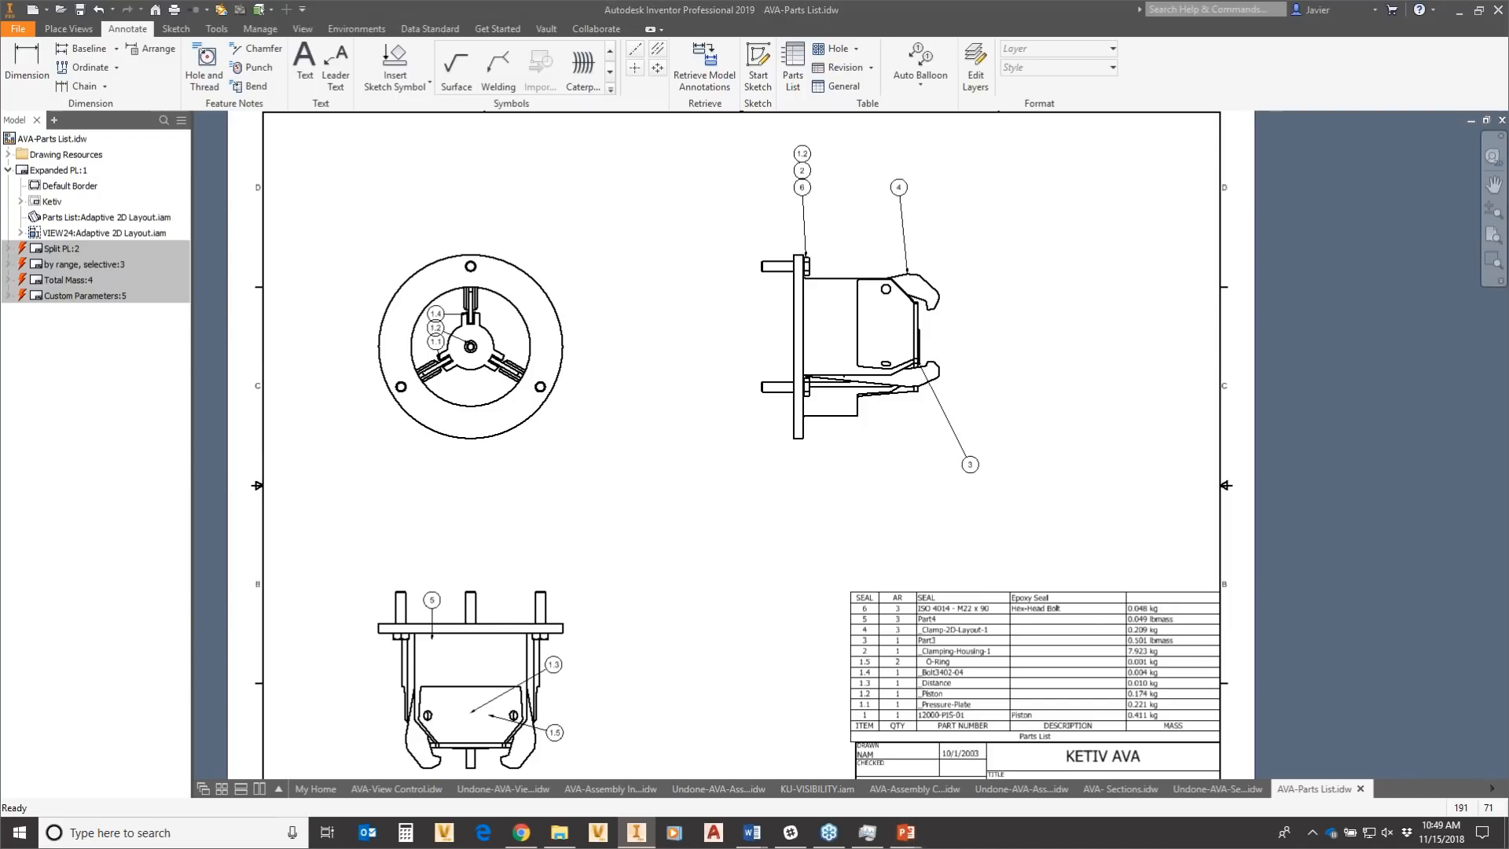
key("alt+Tab")
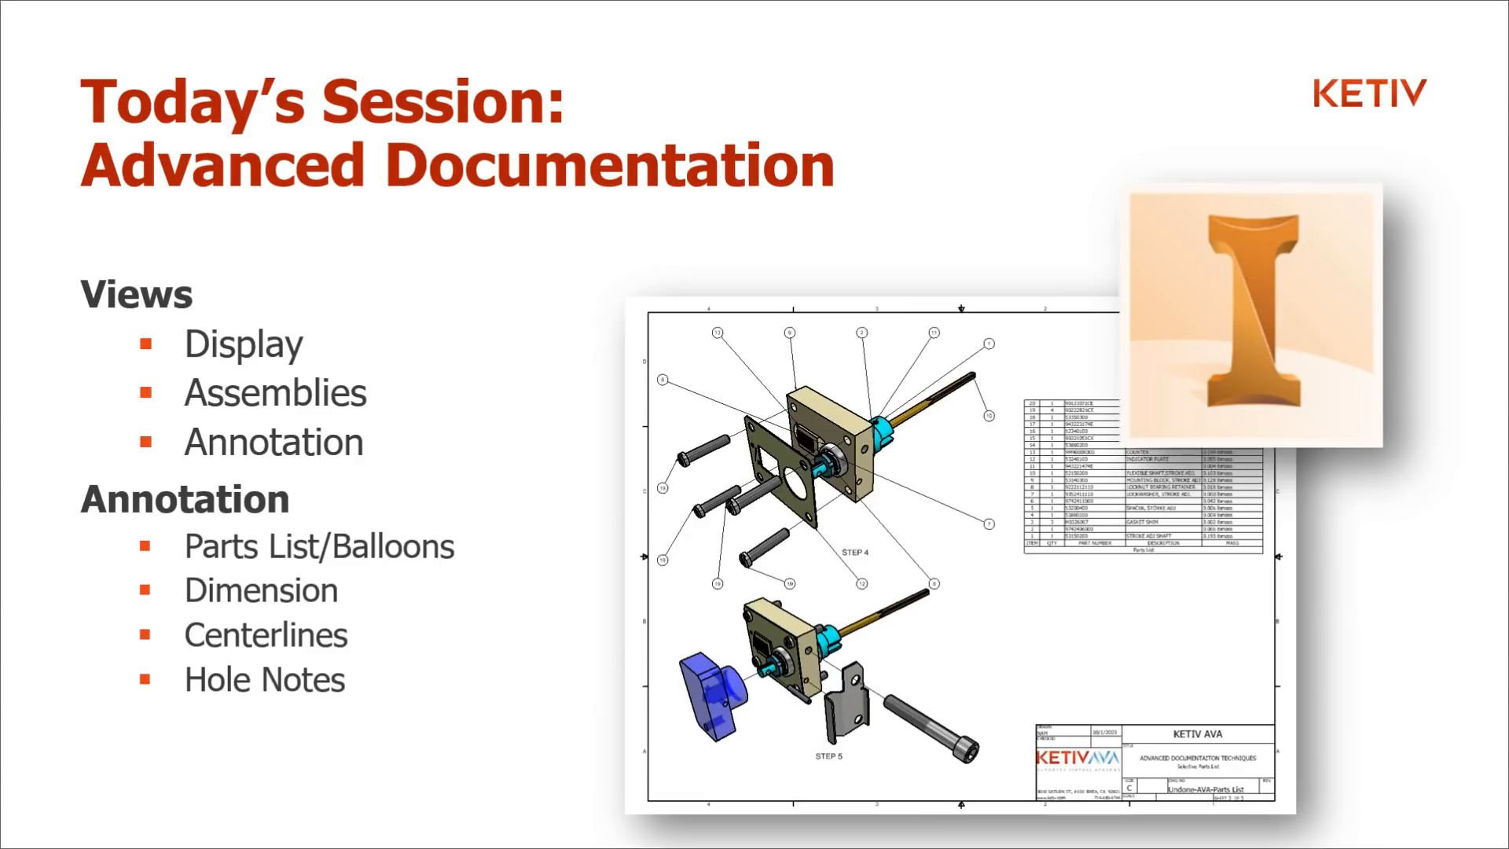
key("Right")
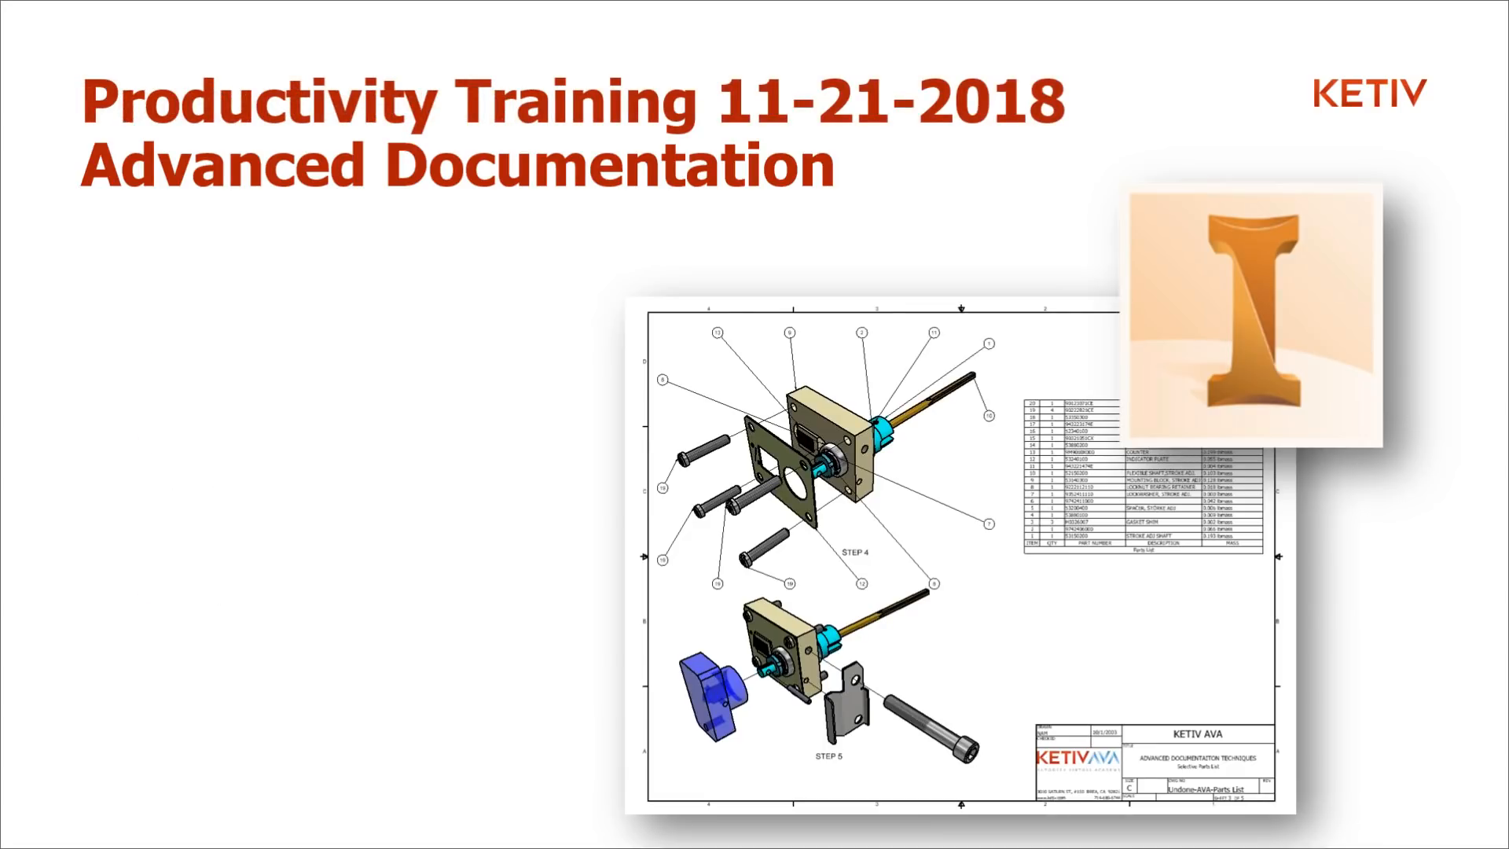